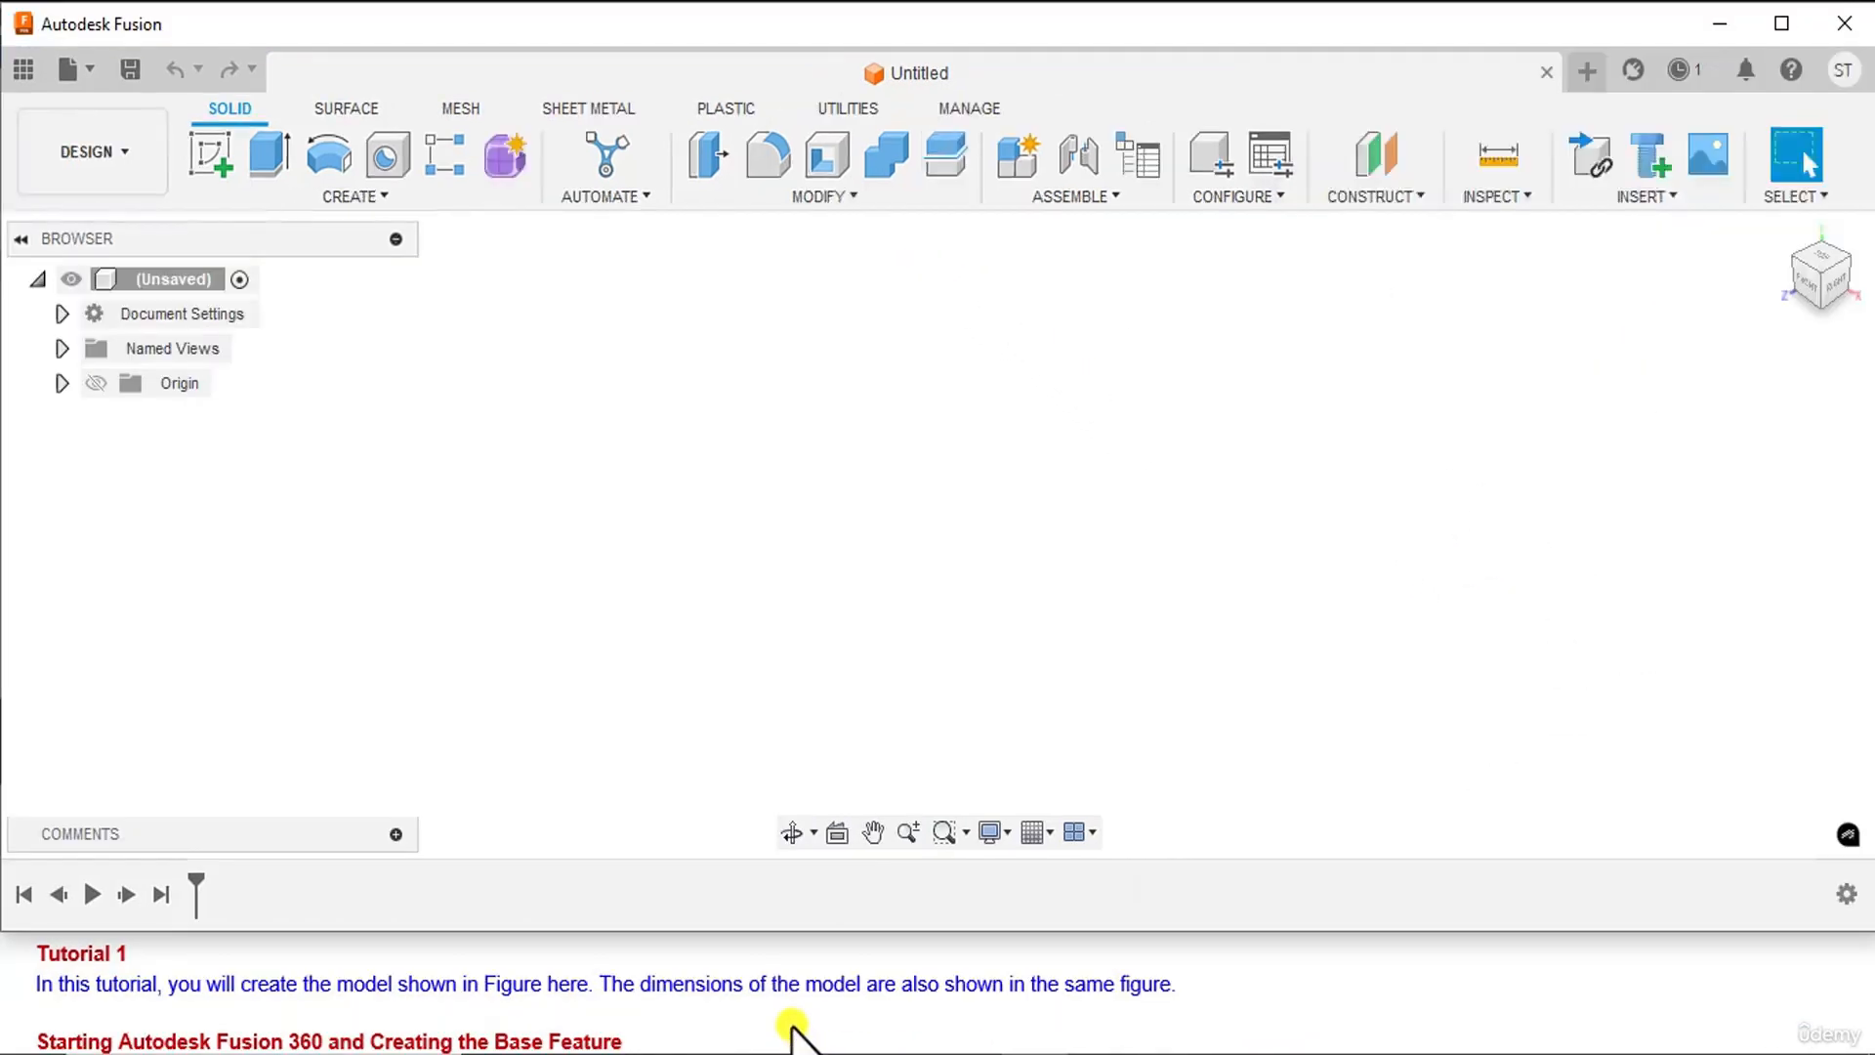
# - Start a new sketch on the YZ plane of the origin
pyautogui.scroll(-2, 791, 1020)
pyautogui.scroll(1, 795, 1025)
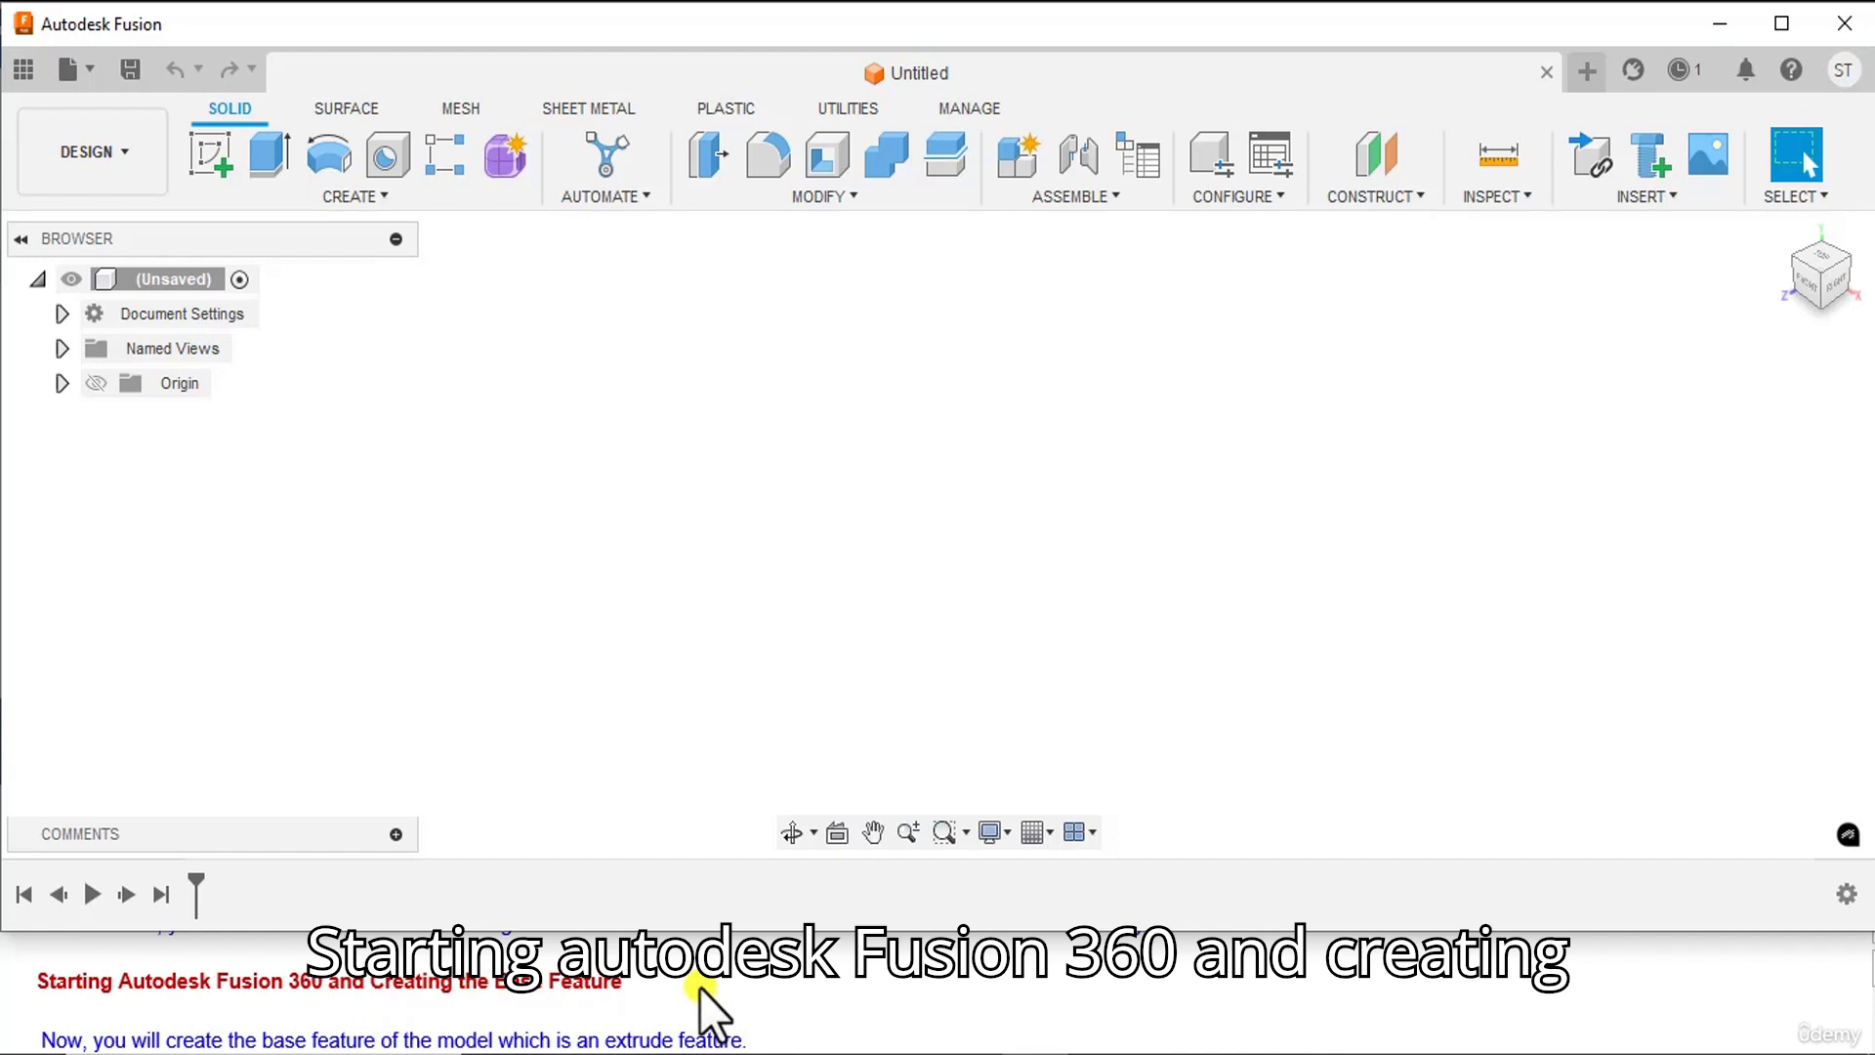
pyautogui.scroll(-1, 390, 991)
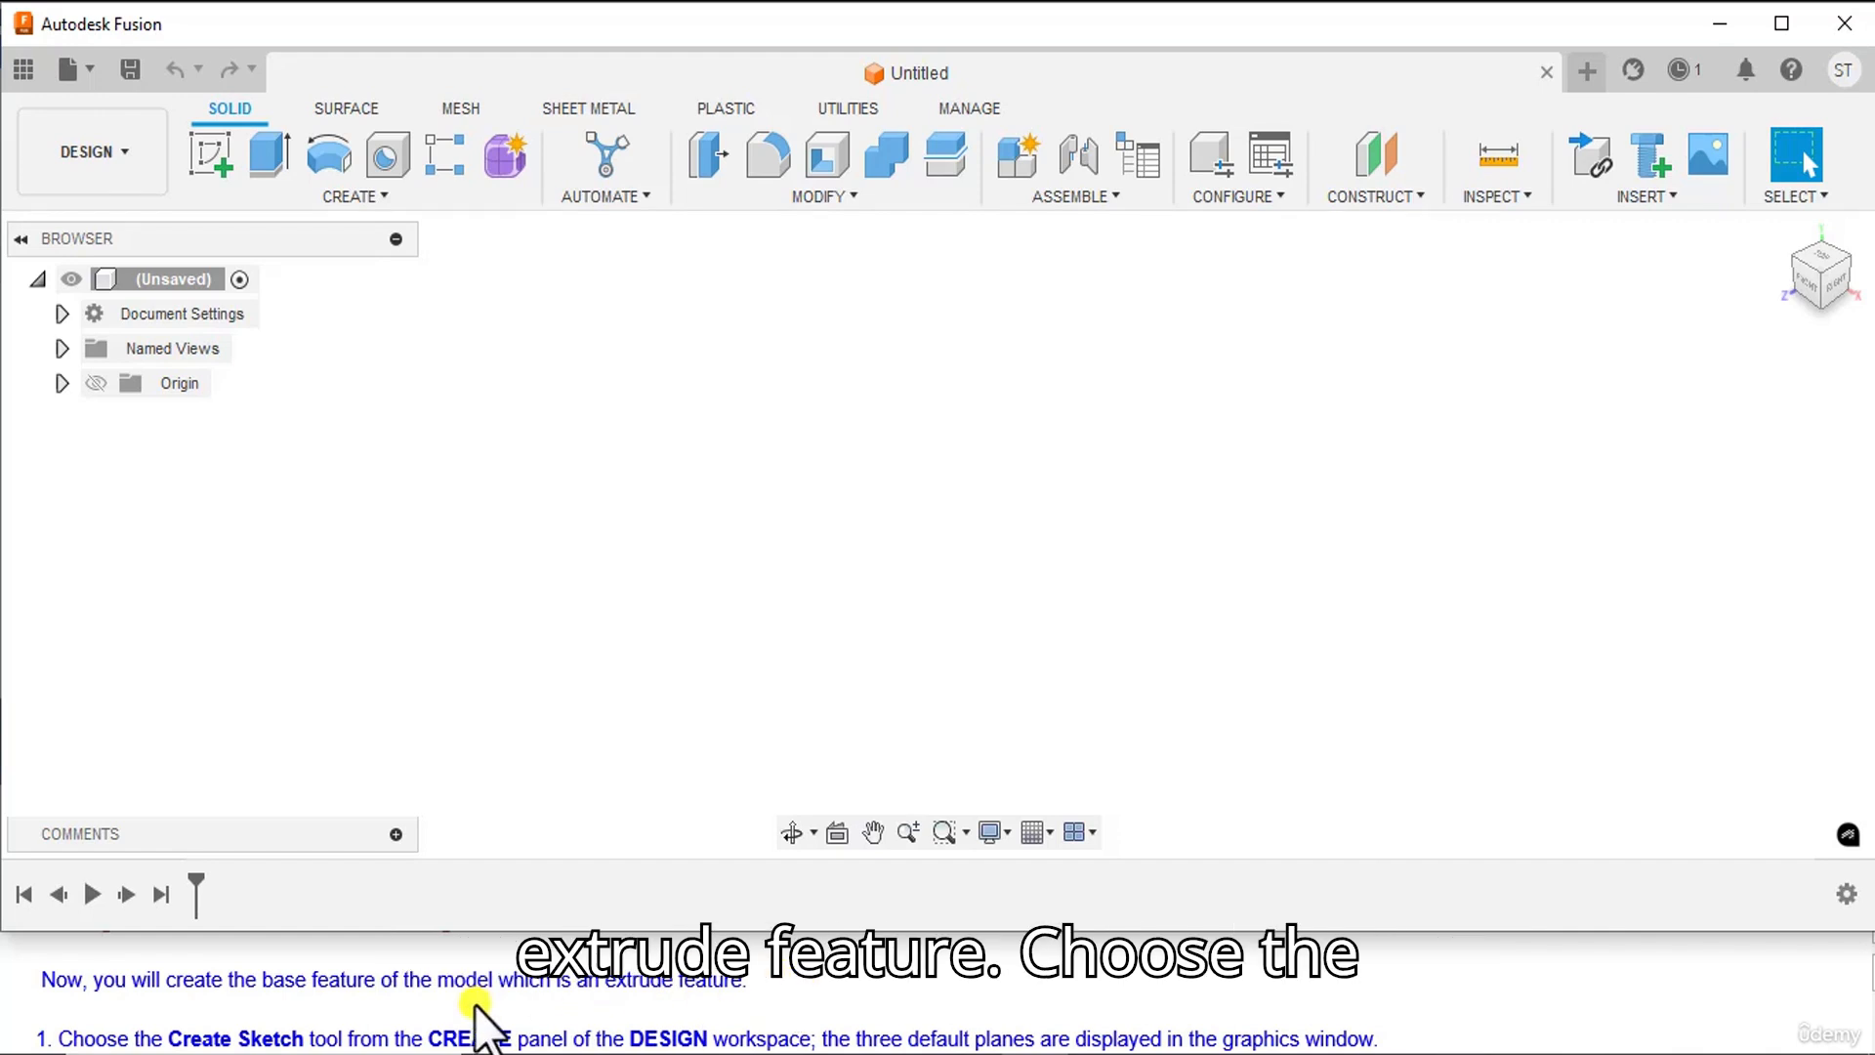
pyautogui.scroll(-1, 474, 1004)
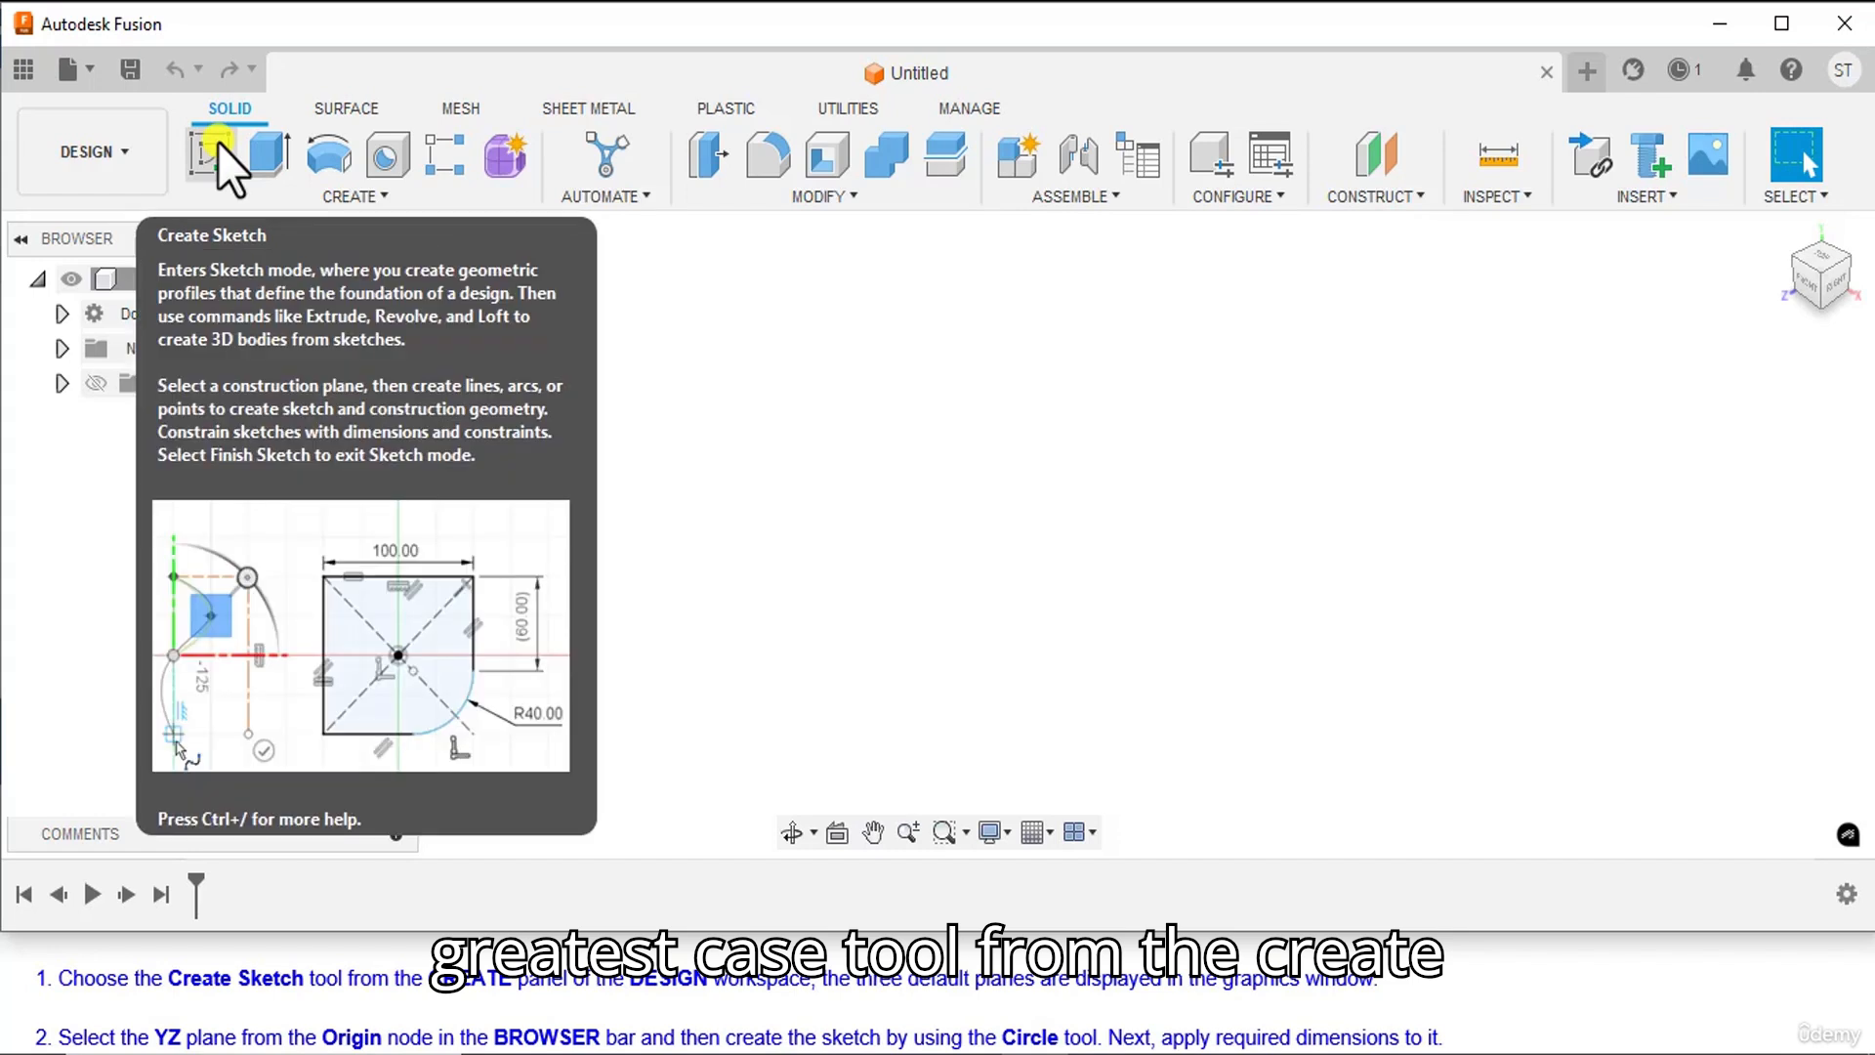
pyautogui.click(219, 143)
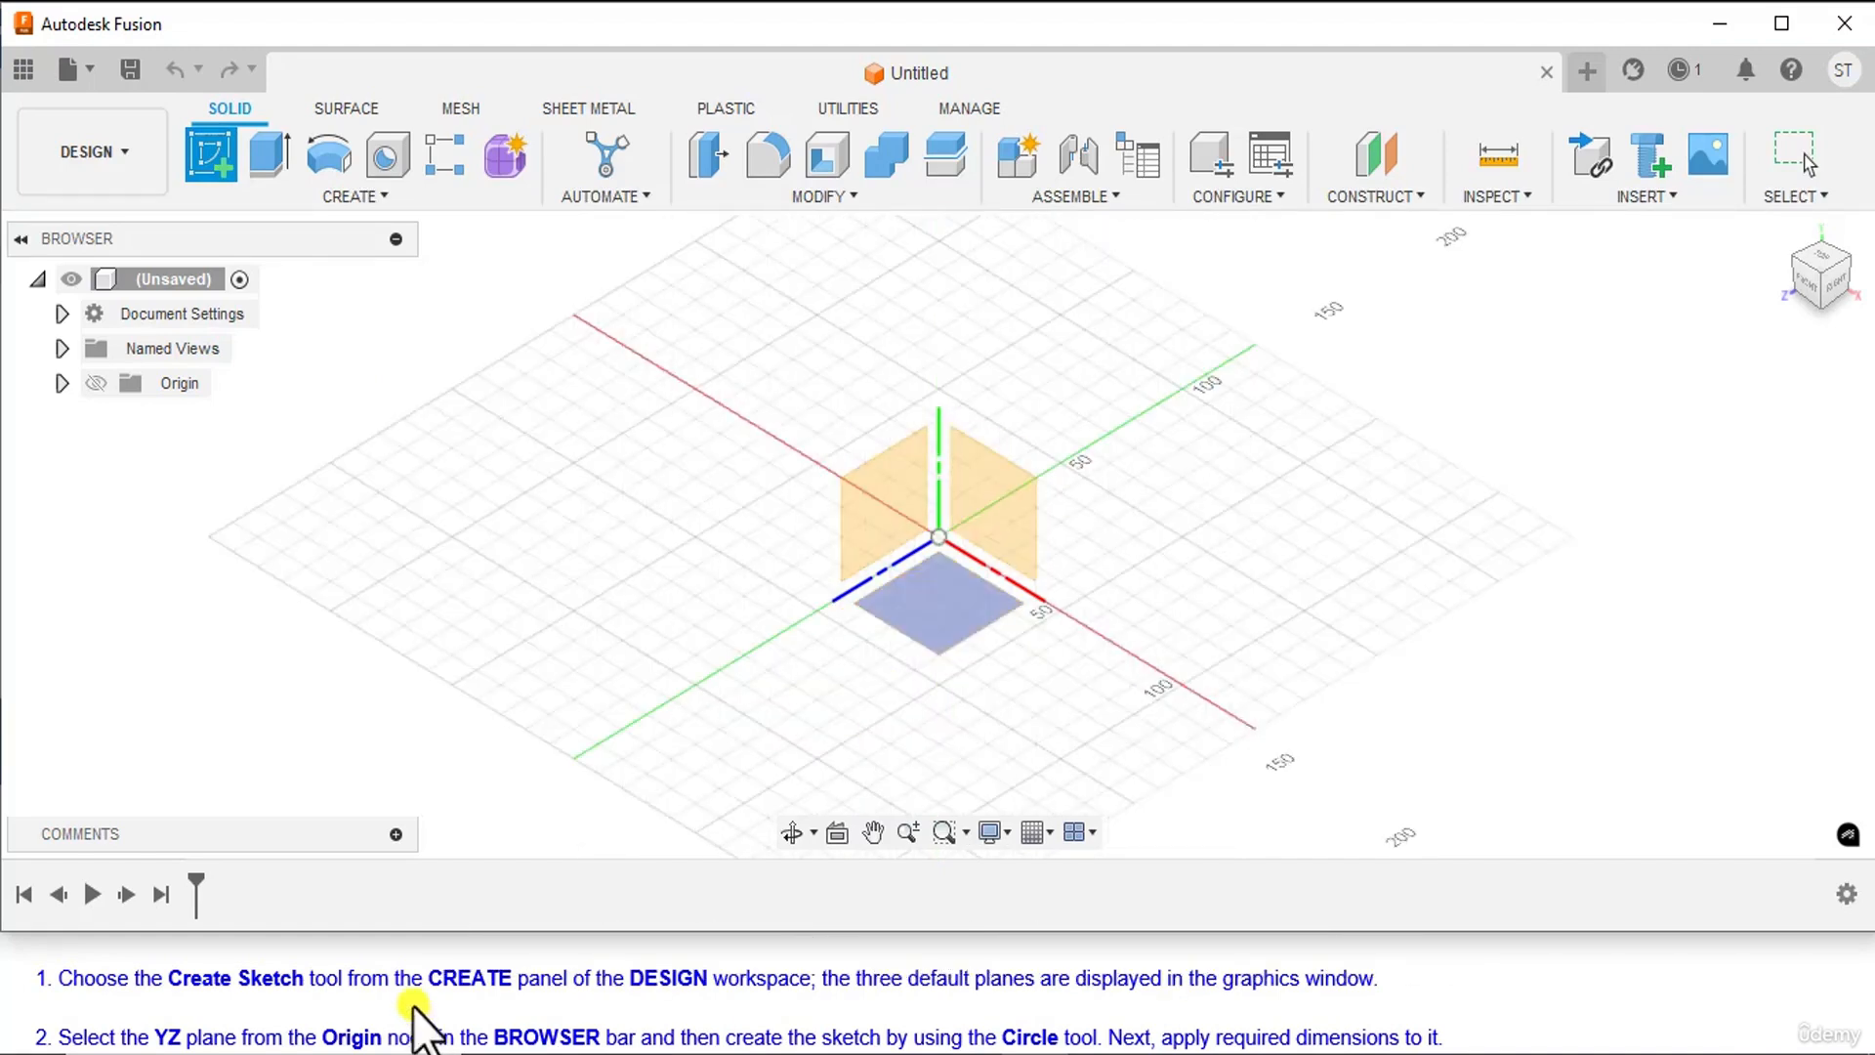
pyautogui.scroll(-1, 412, 1005)
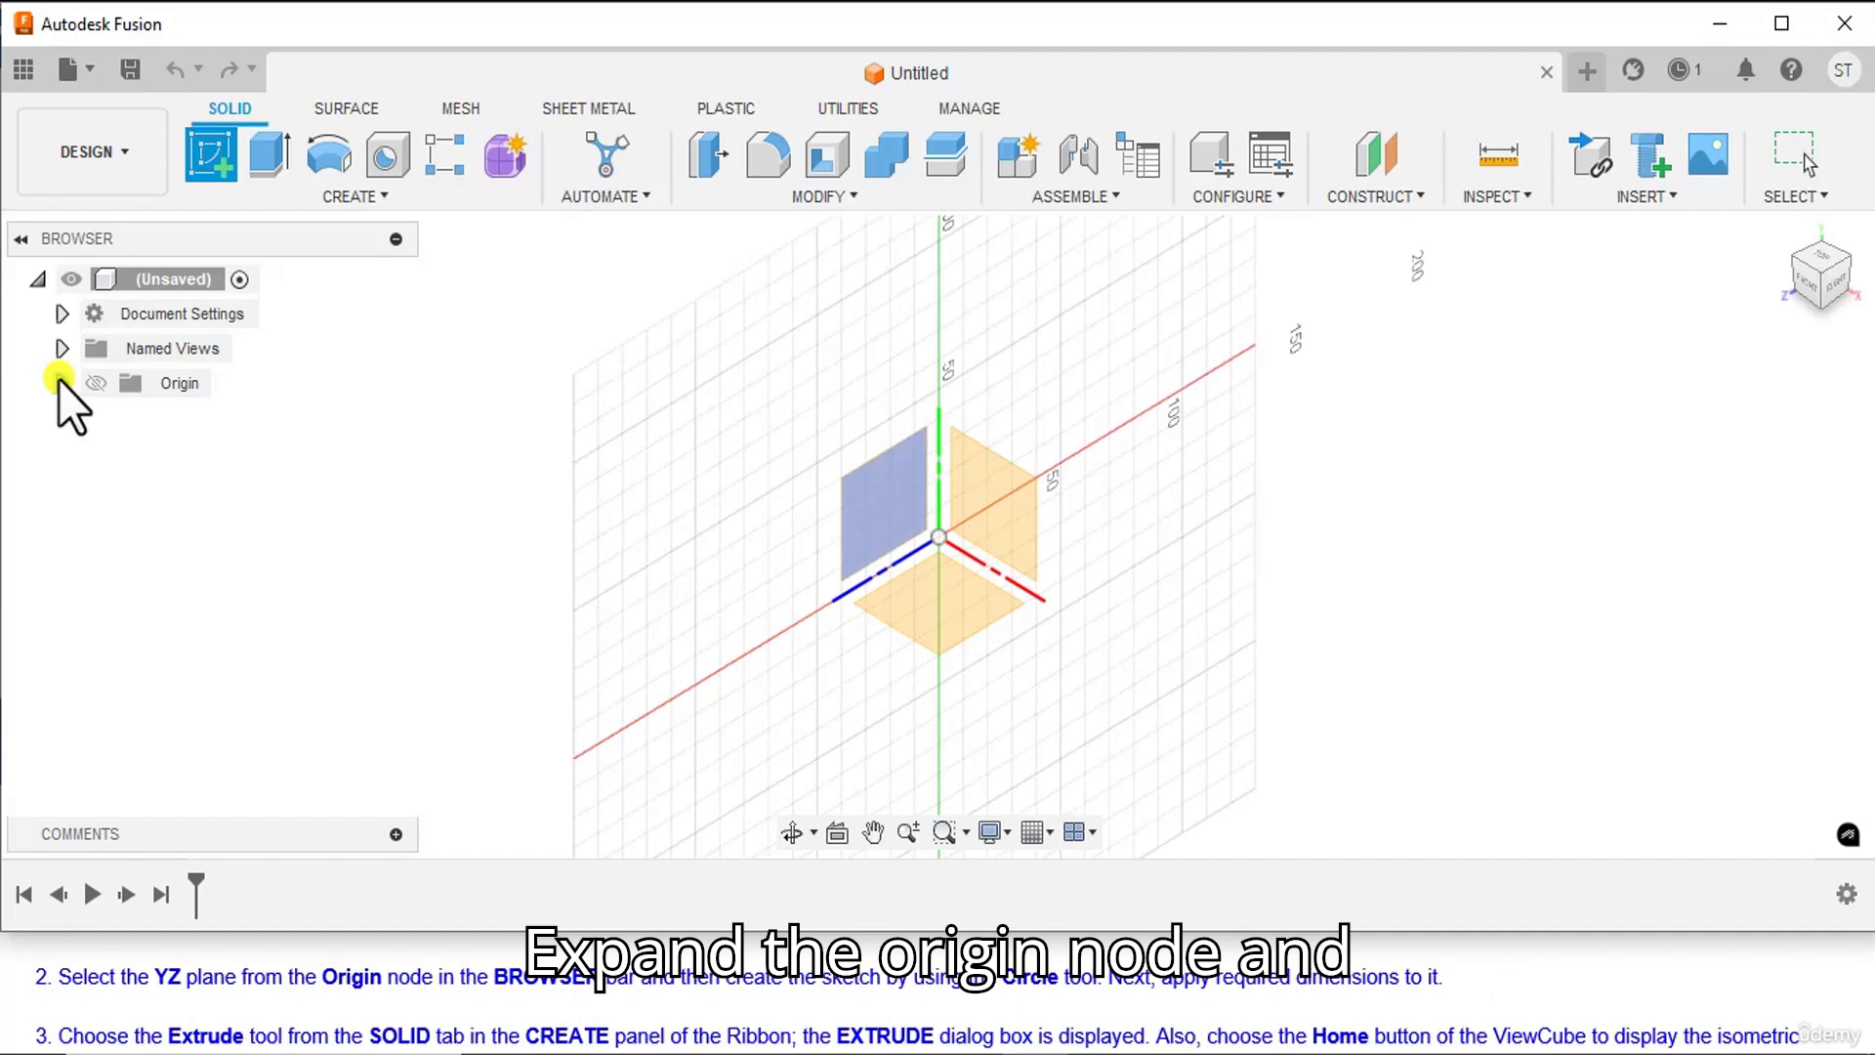
pyautogui.click(60, 383)
pyautogui.click(196, 625)
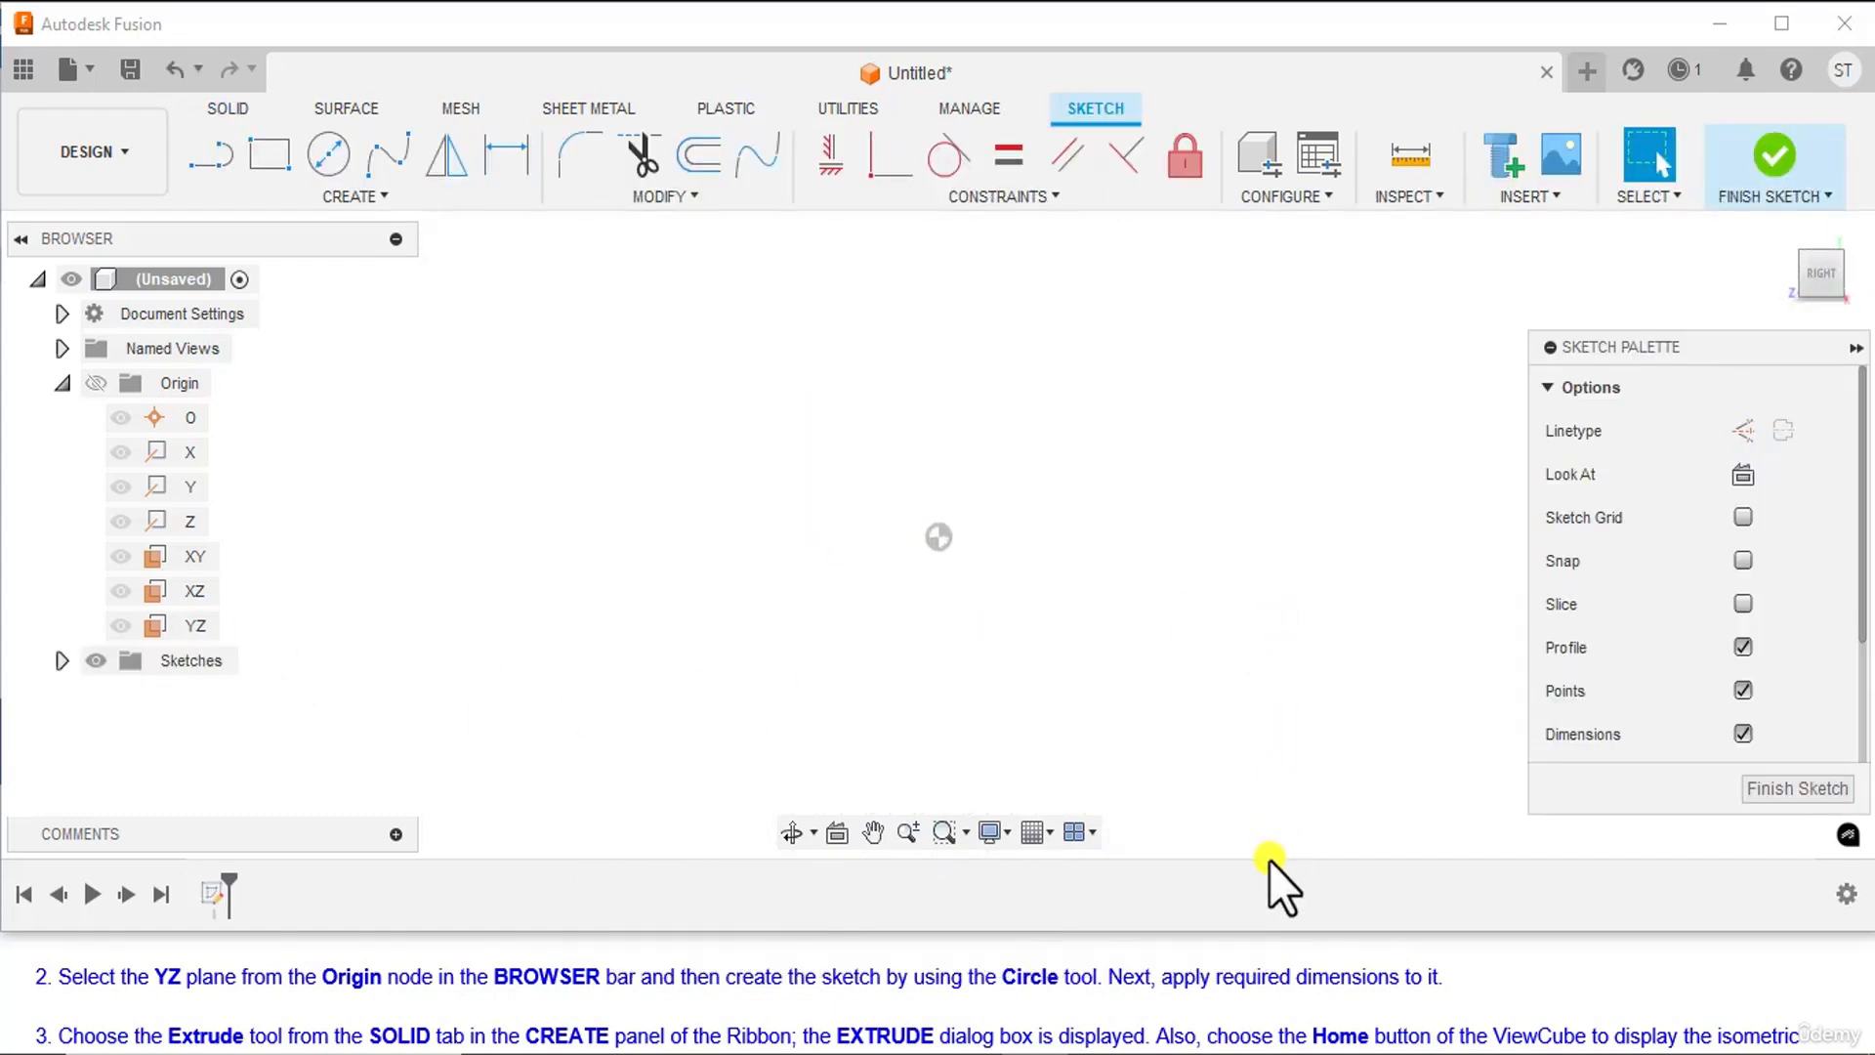
# - Consult the reference drawing and sketch two concentric circles centred on the origin, about 67 mm and 45 mm in diameter
pyautogui.click(1187, 1053)
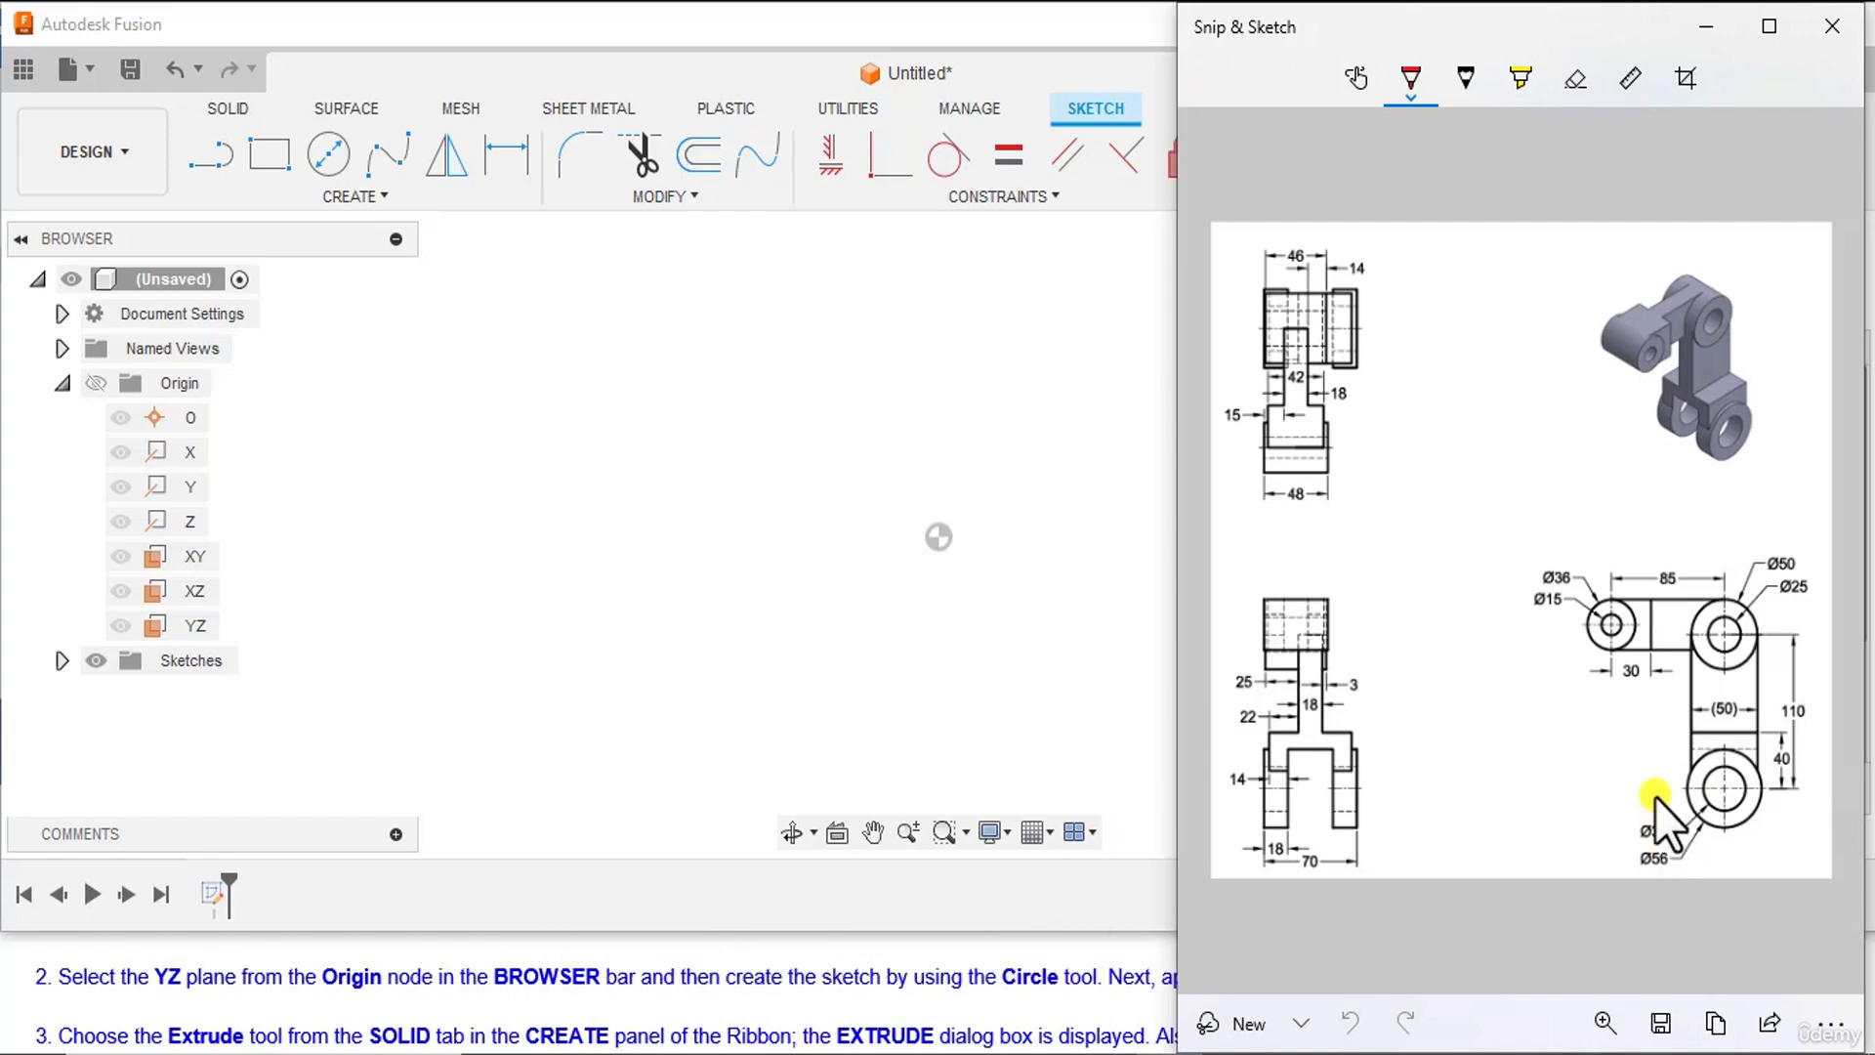
pyautogui.click(628, 437)
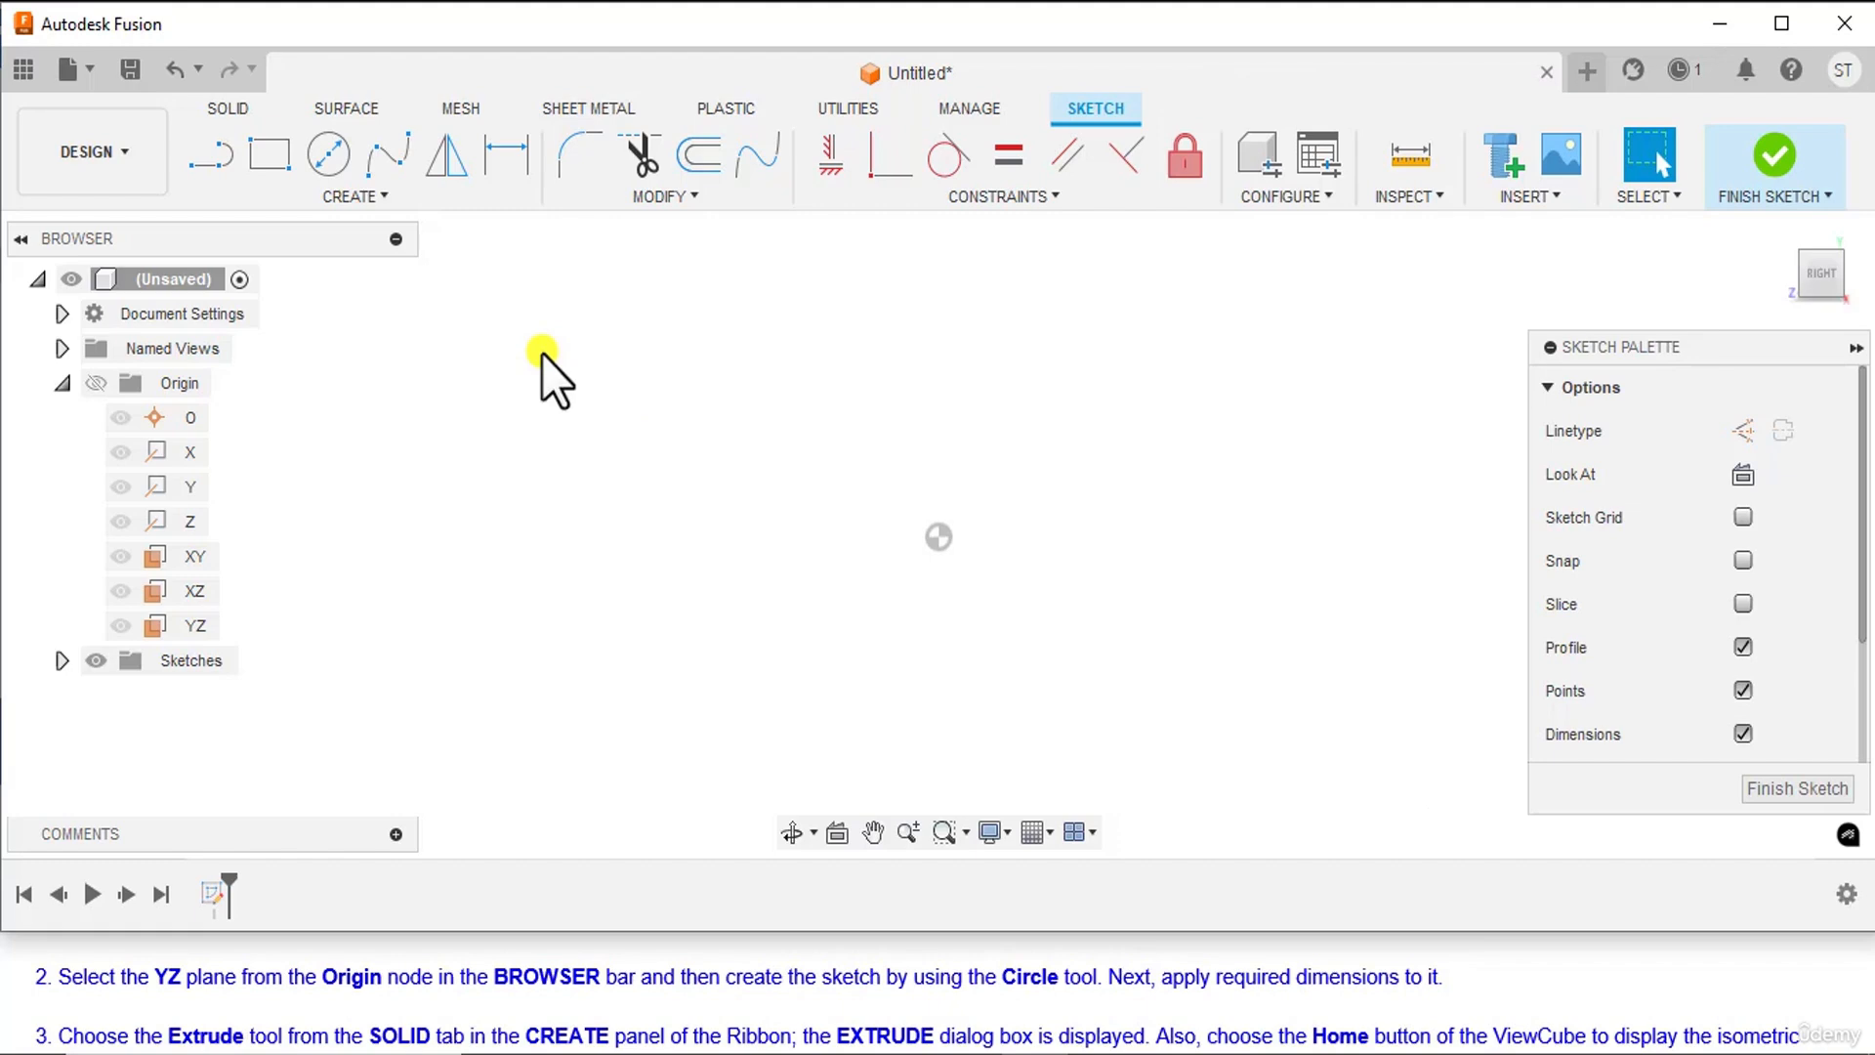
pyautogui.click(322, 151)
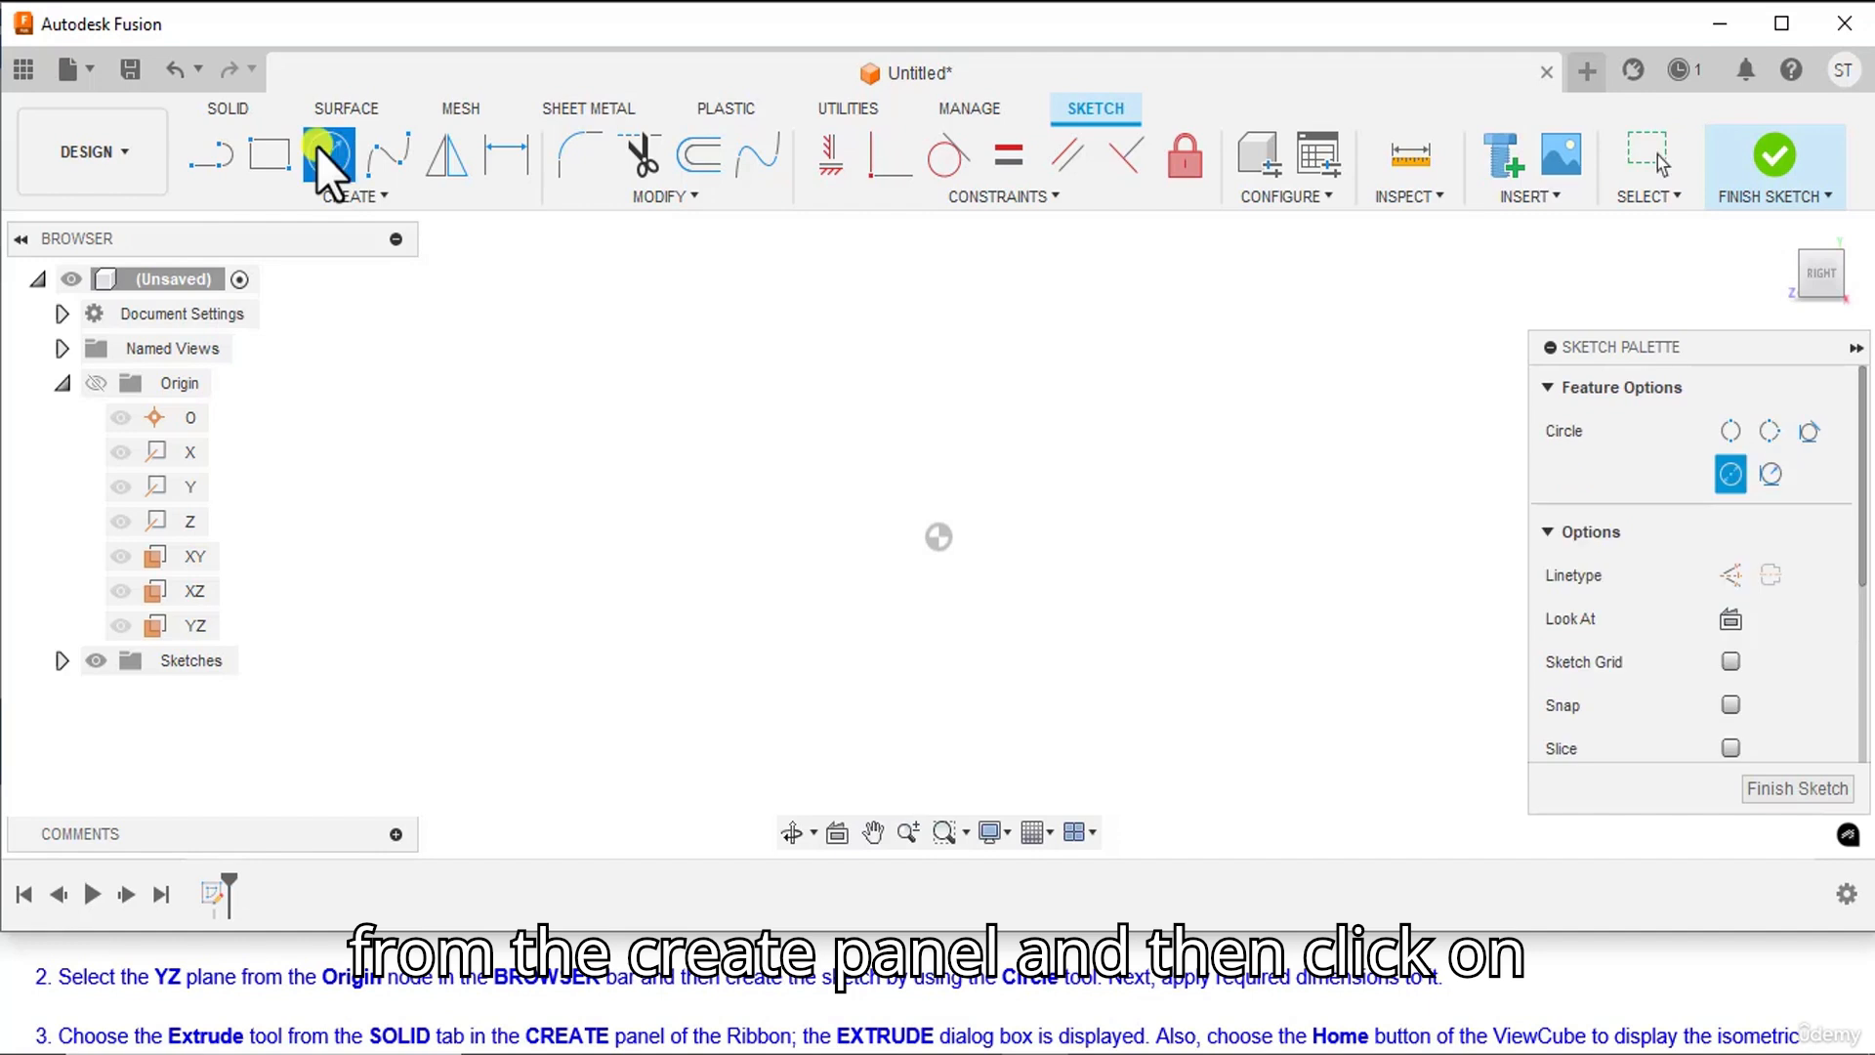
pyautogui.click(942, 536)
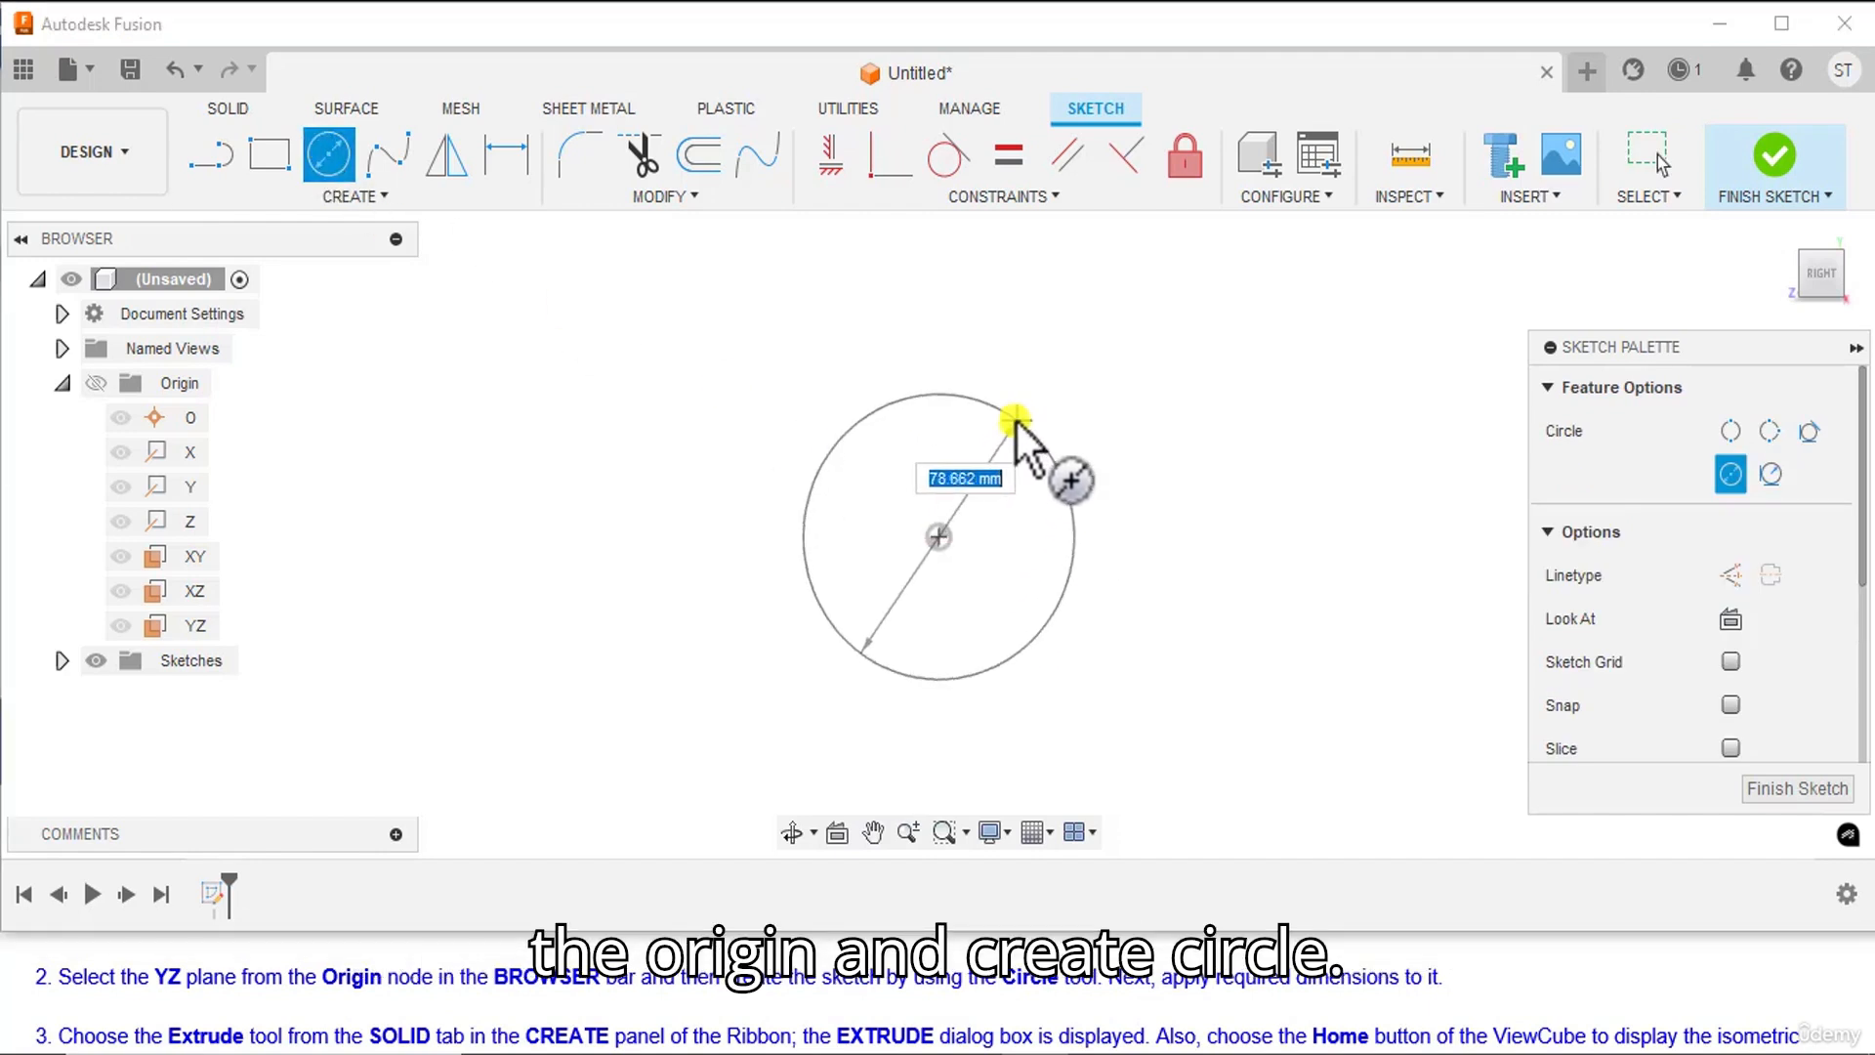
pyautogui.click(1004, 435)
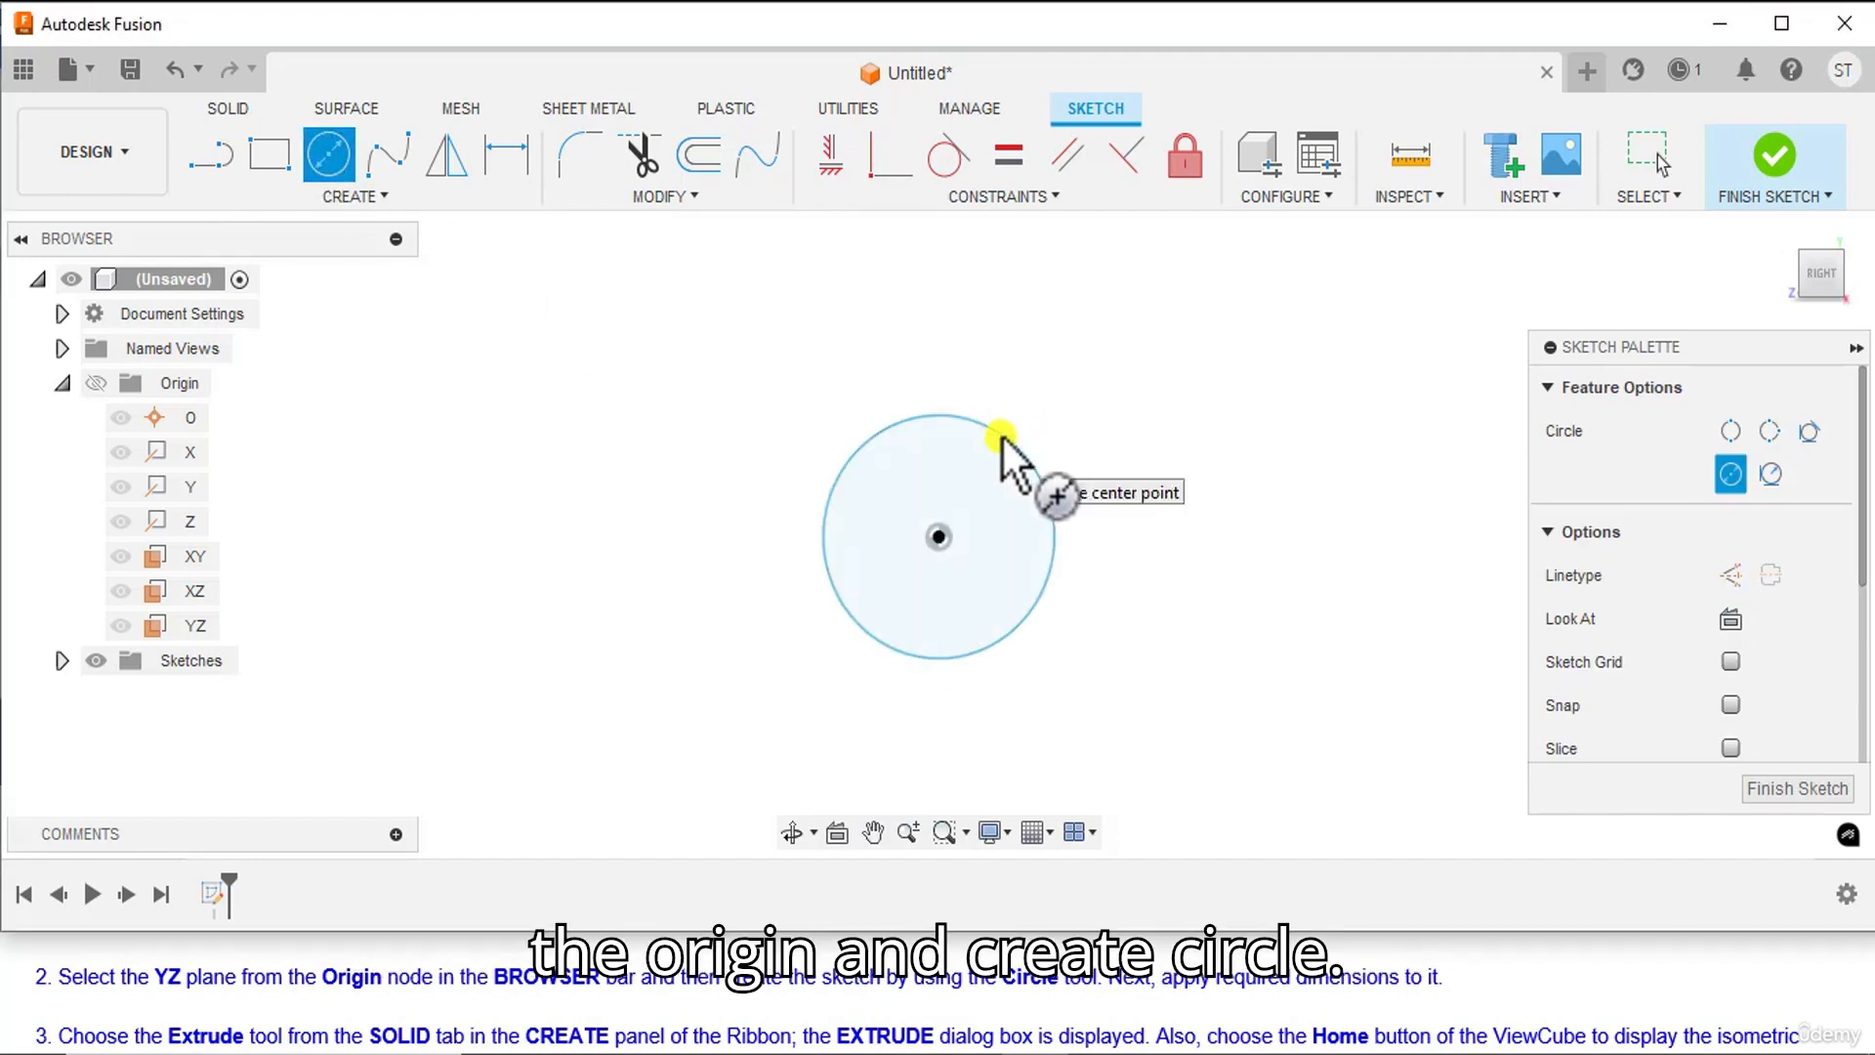
pyautogui.click(940, 535)
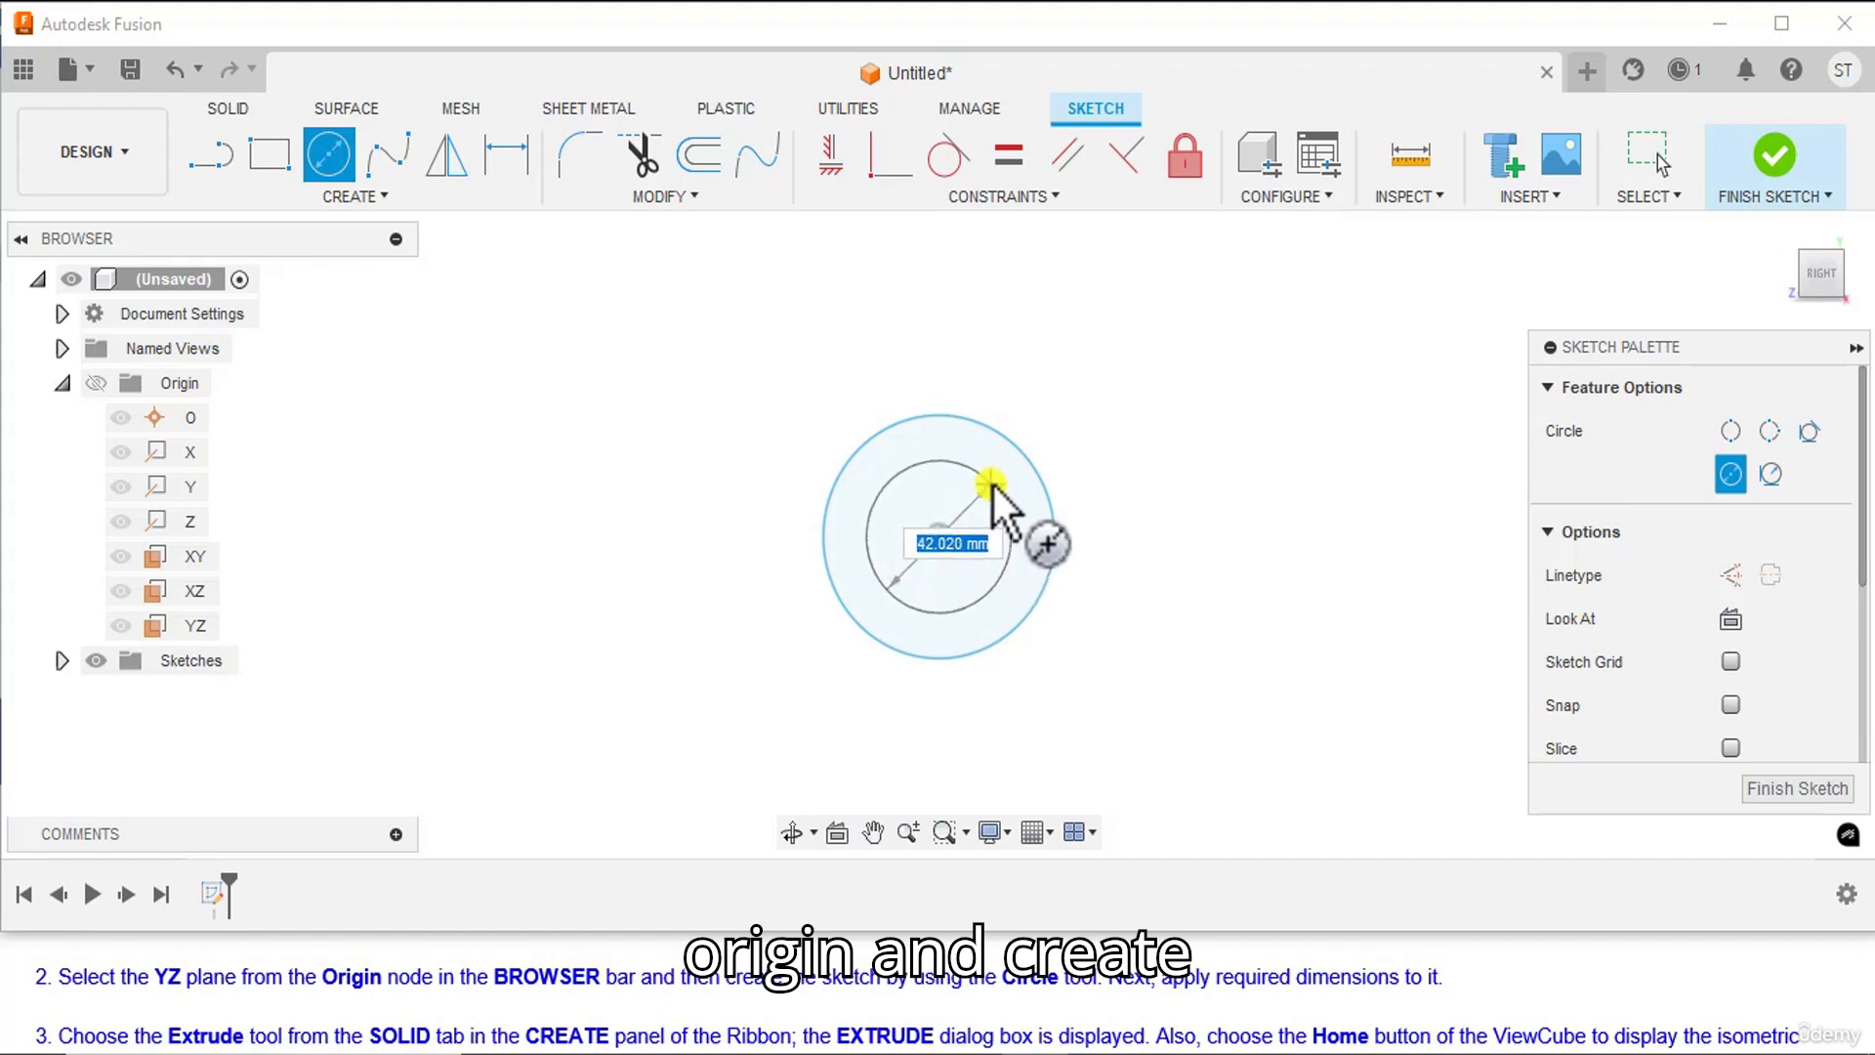
pyautogui.click(993, 482)
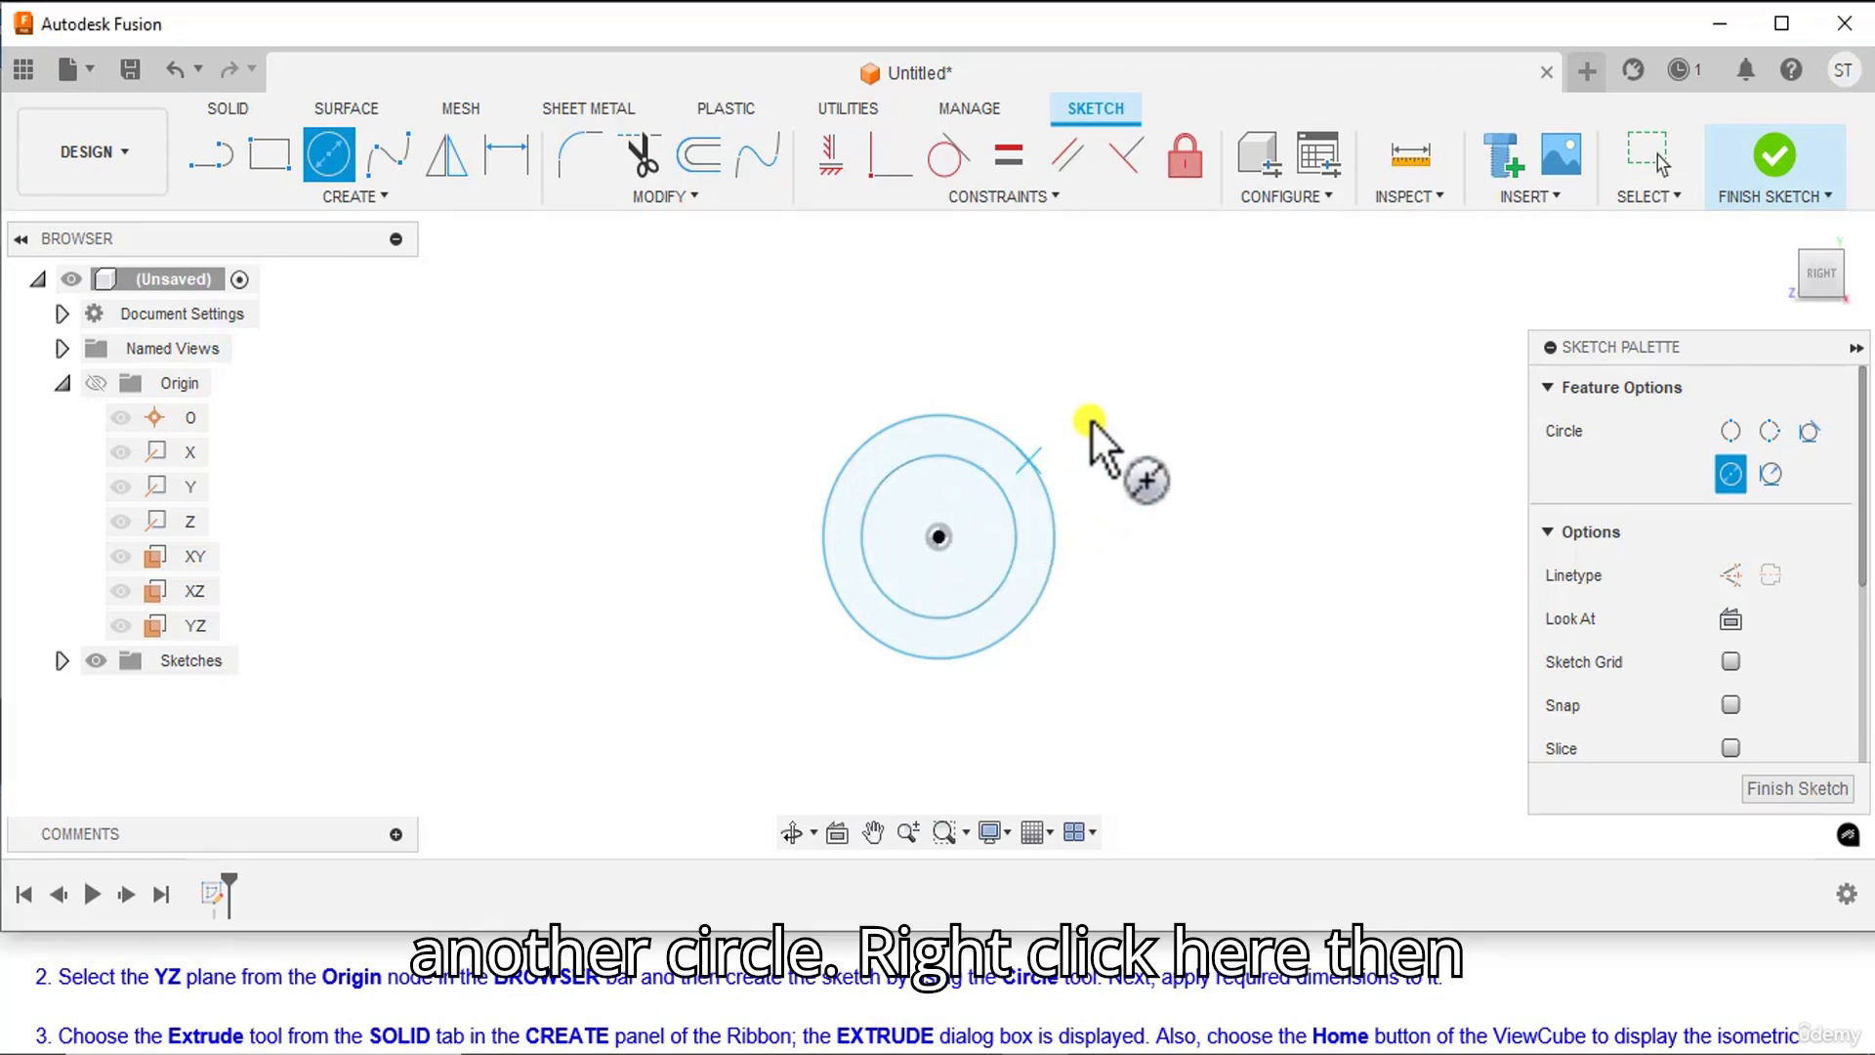
pyautogui.rightClick(1156, 345)
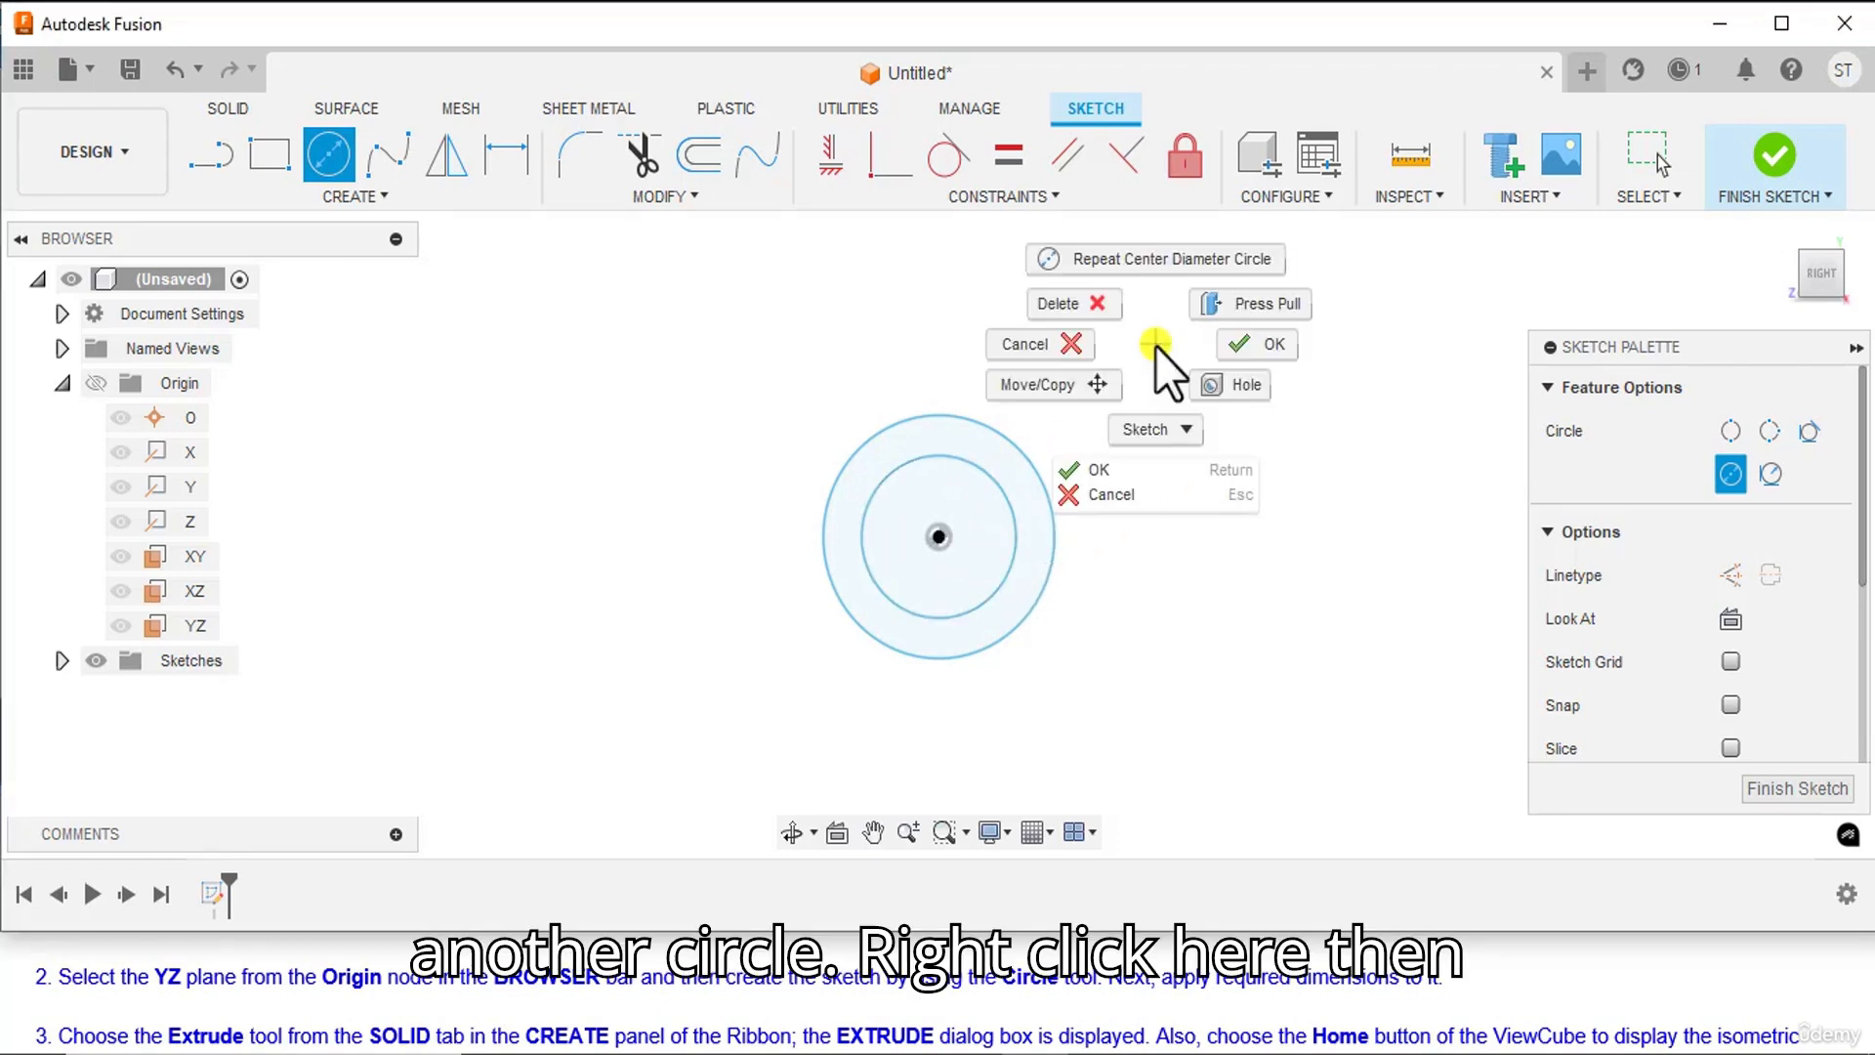
pyautogui.click(1278, 350)
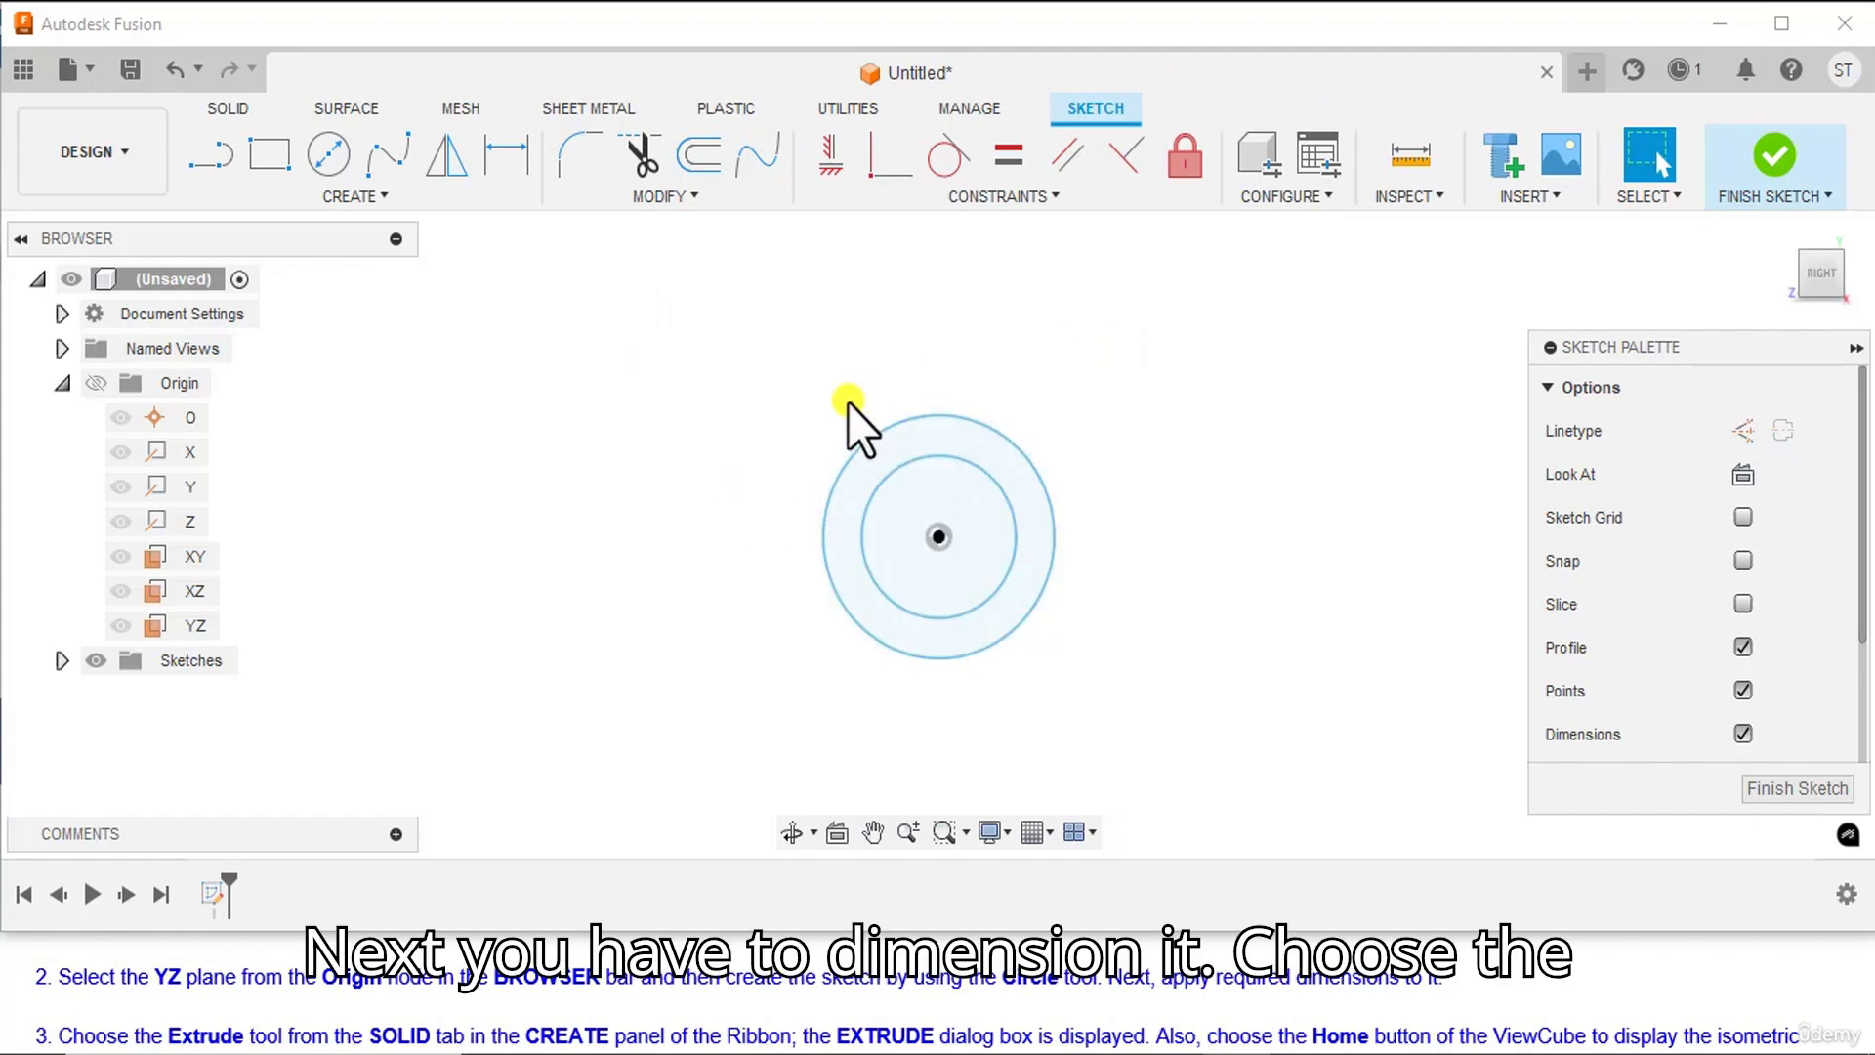
# - Dimension the outer circle's diameter and set it to 56 mm
pyautogui.click(512, 159)
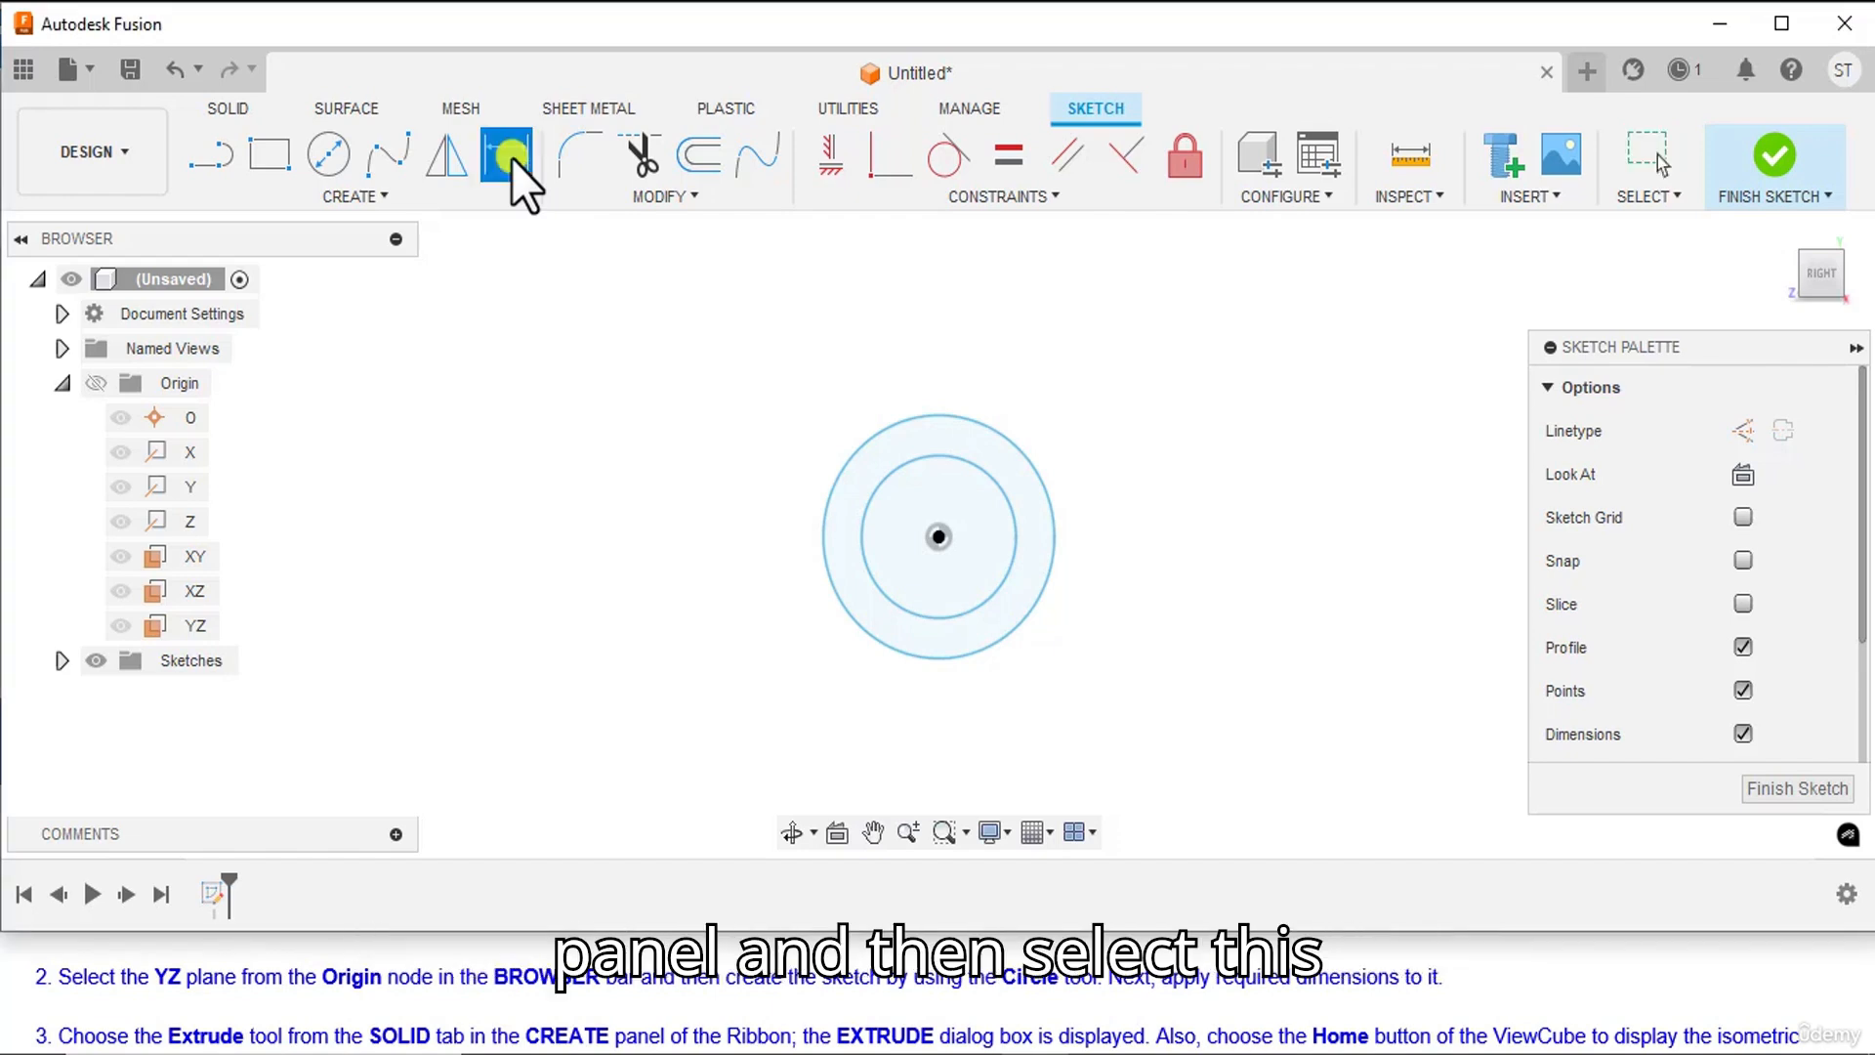
pyautogui.click(935, 412)
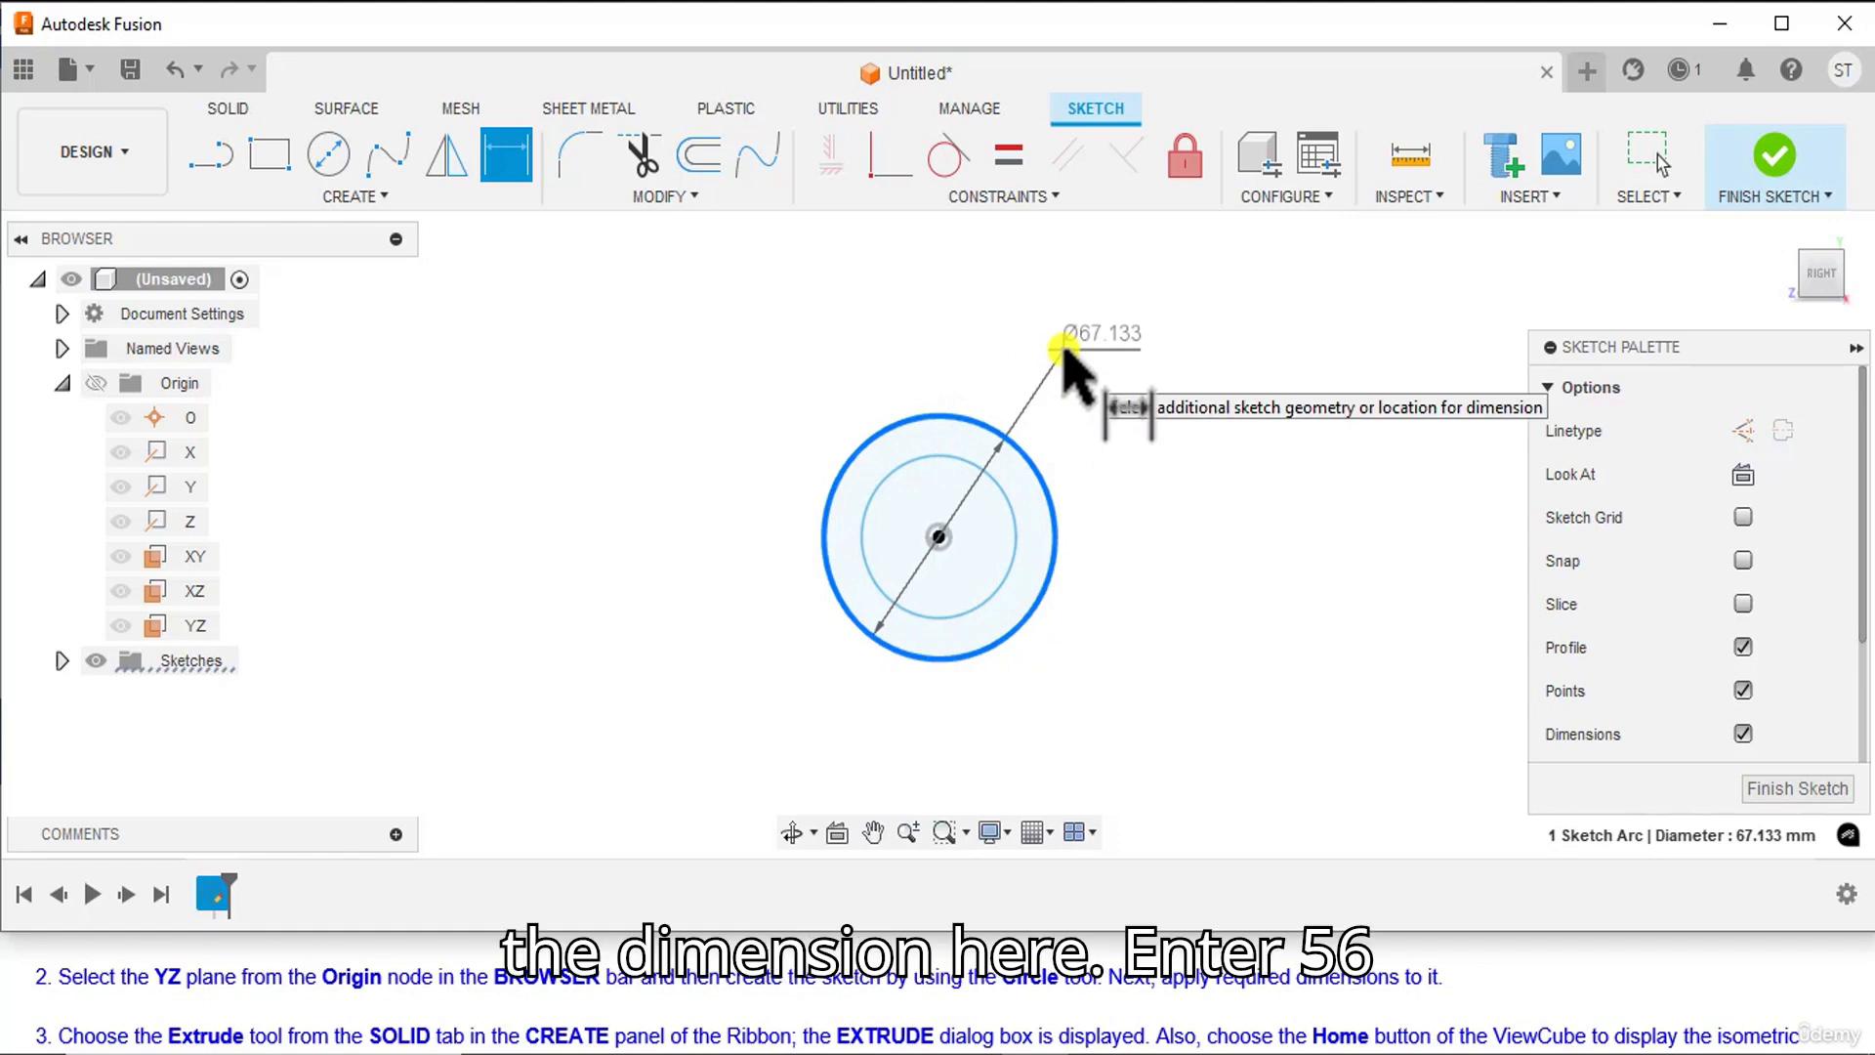
pyautogui.click(1064, 352)
pyautogui.write('56')
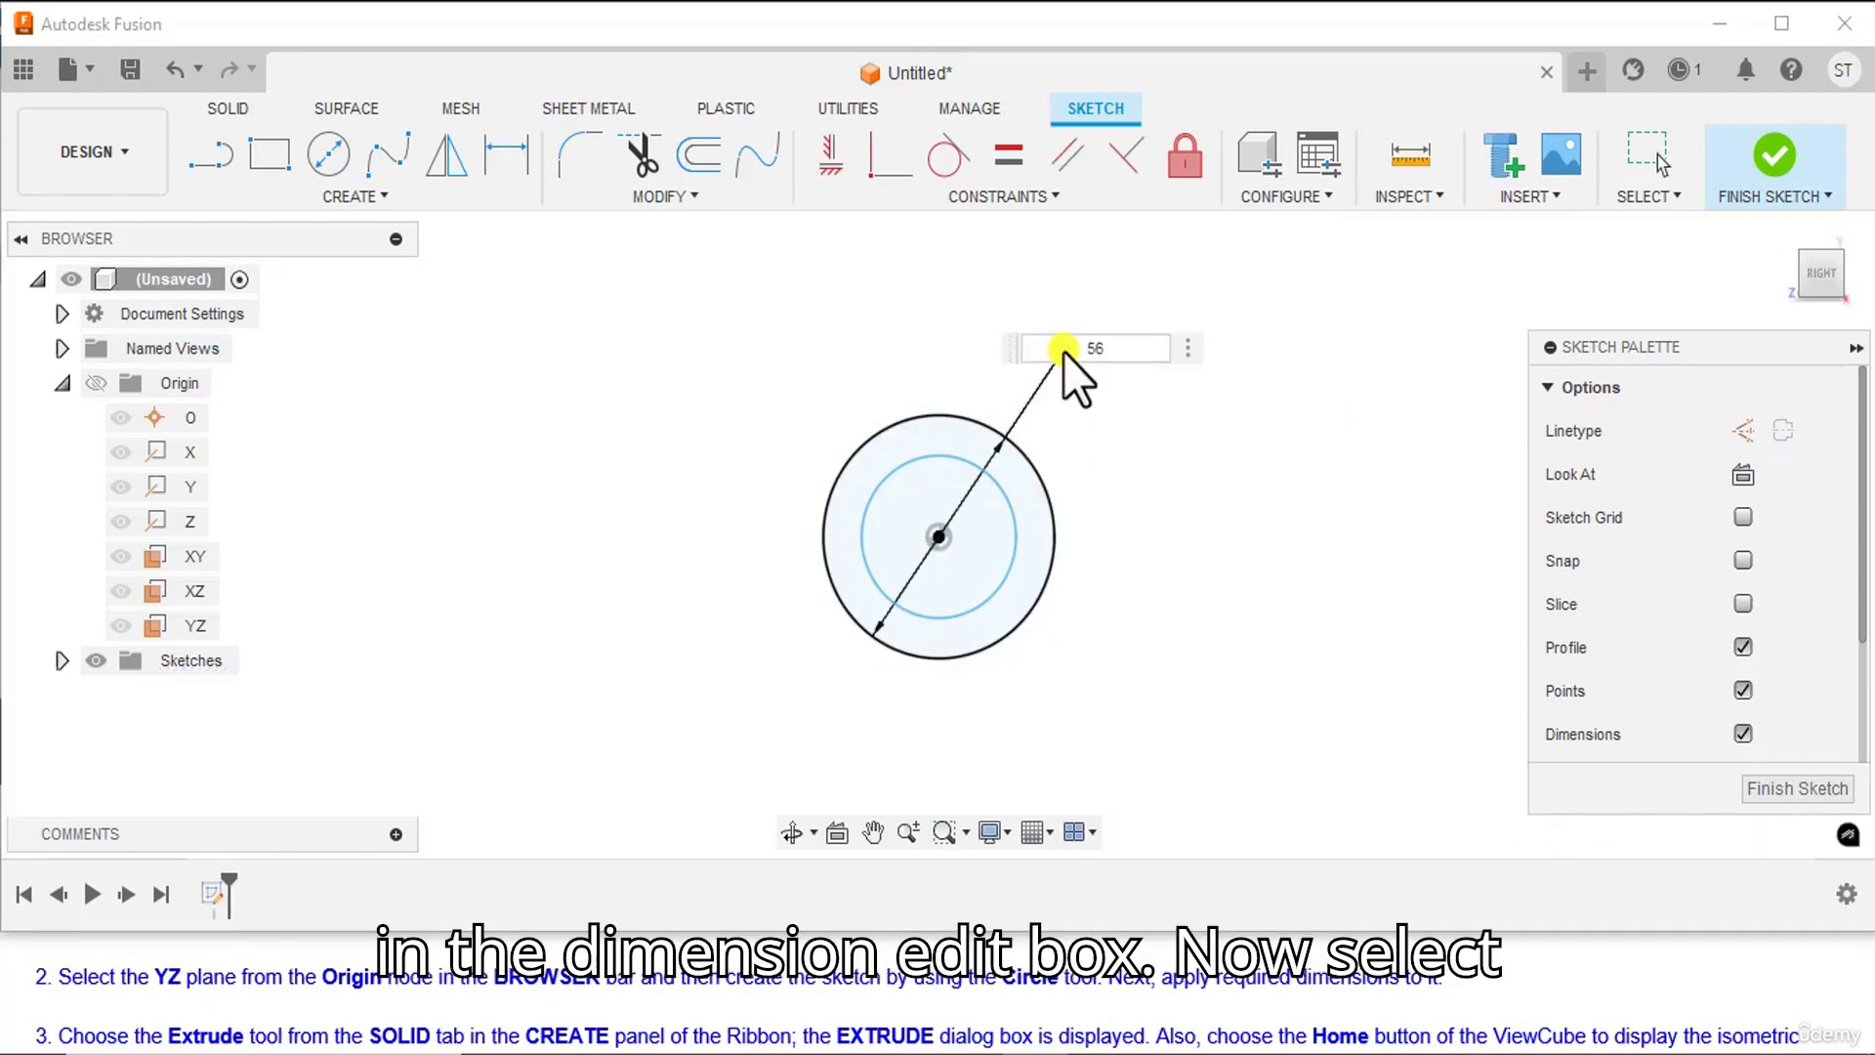
pyautogui.press('Return')
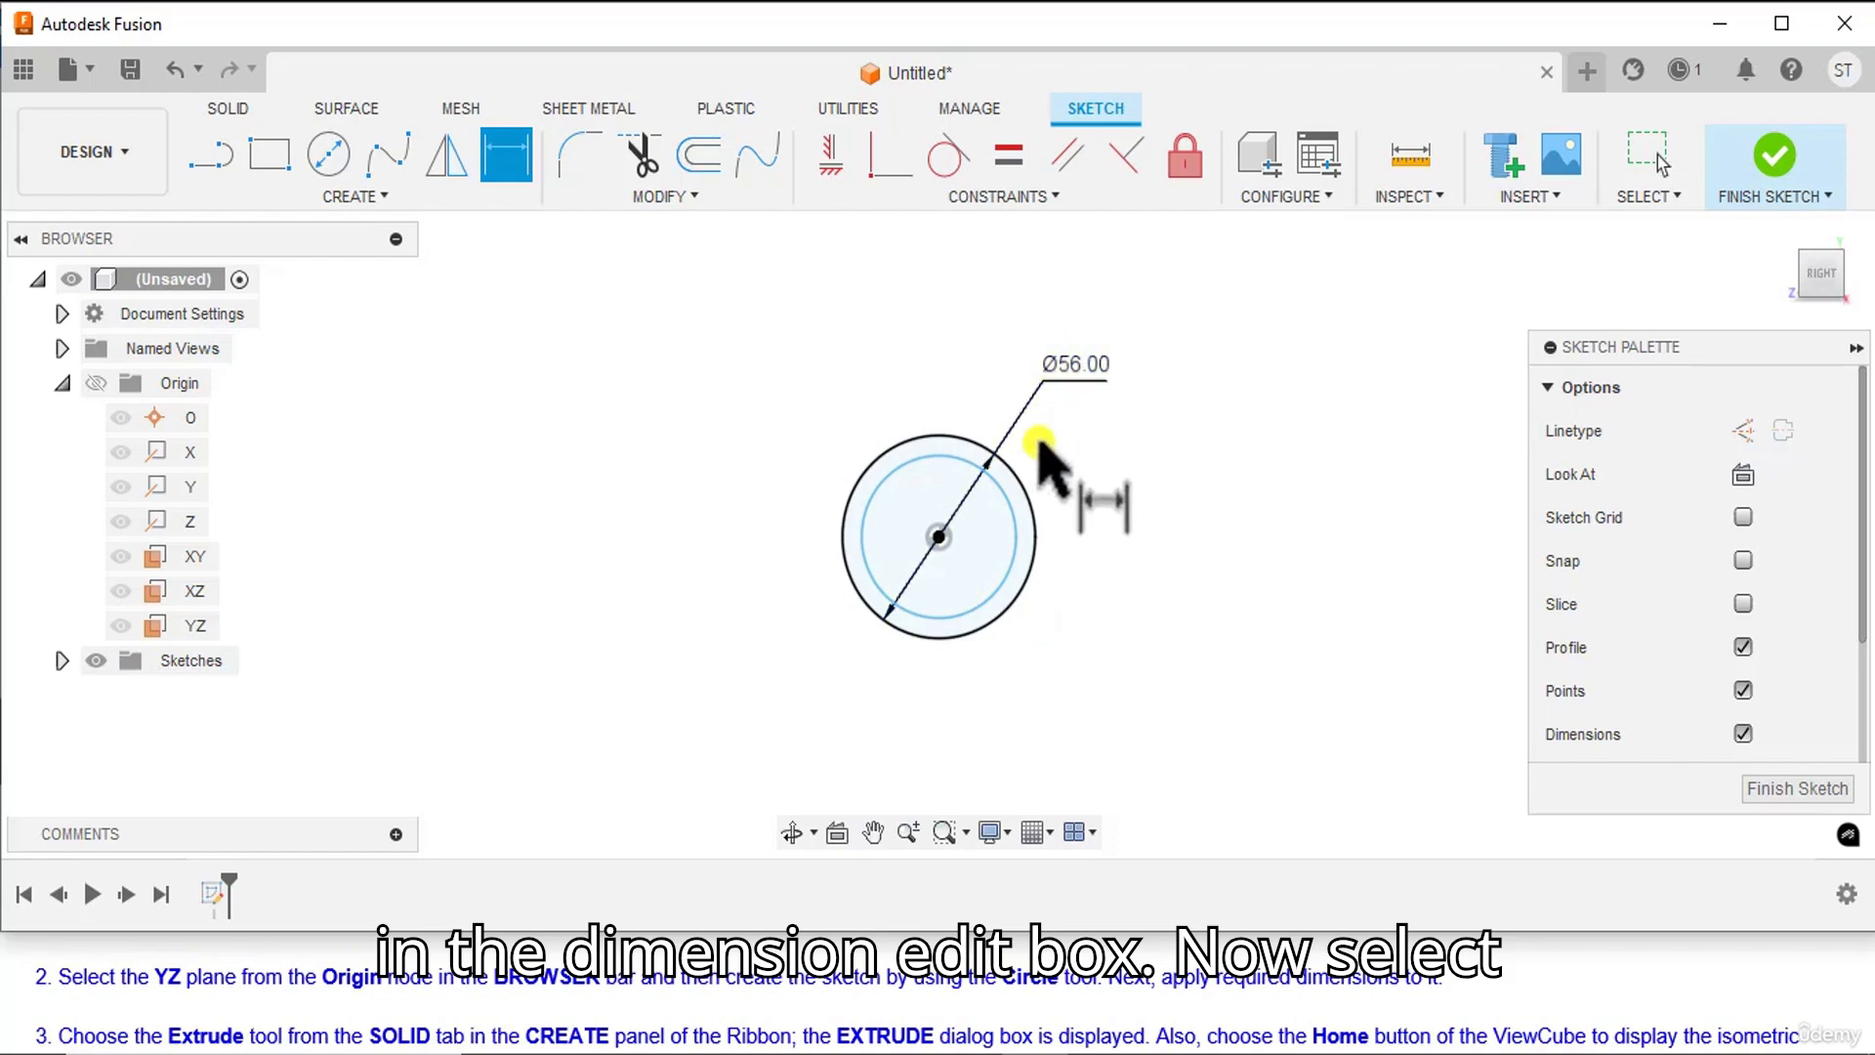
# - Dimension the inner circle's diameter, set it to 32 mm, and finish the sketch
pyautogui.click(1006, 488)
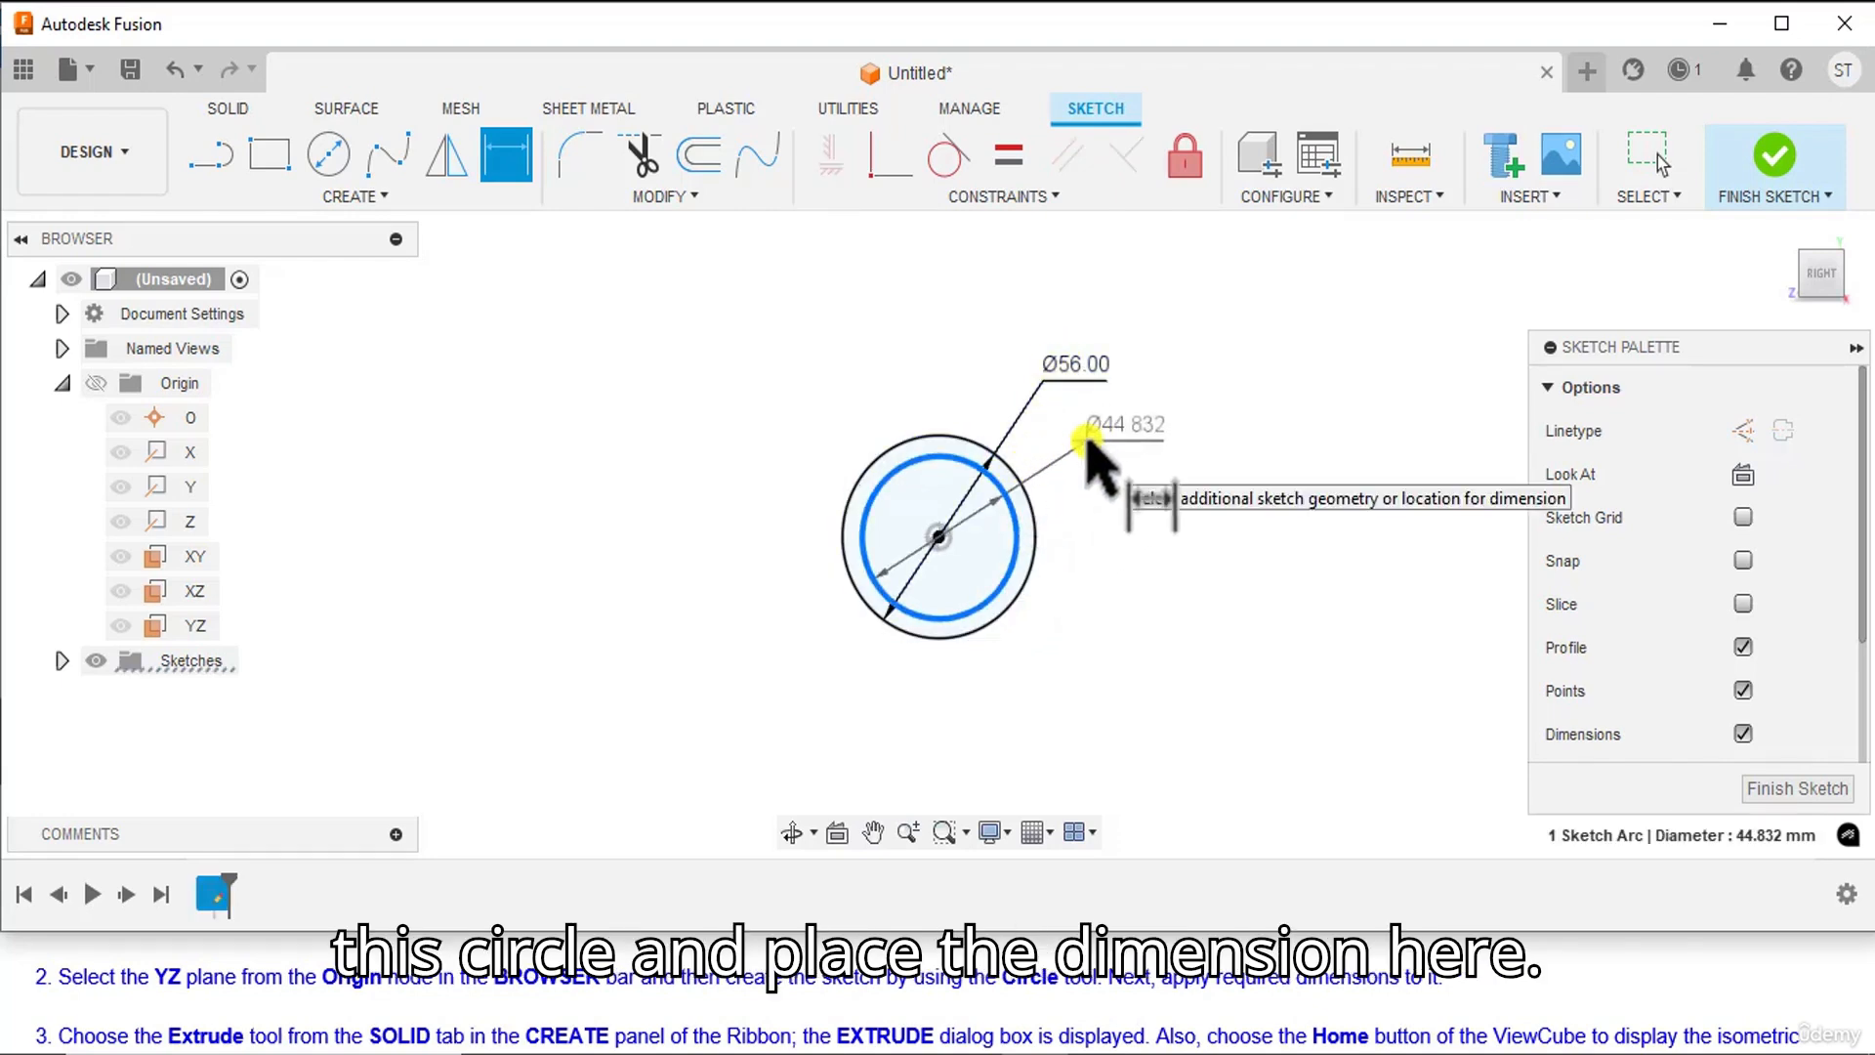
pyautogui.click(1087, 442)
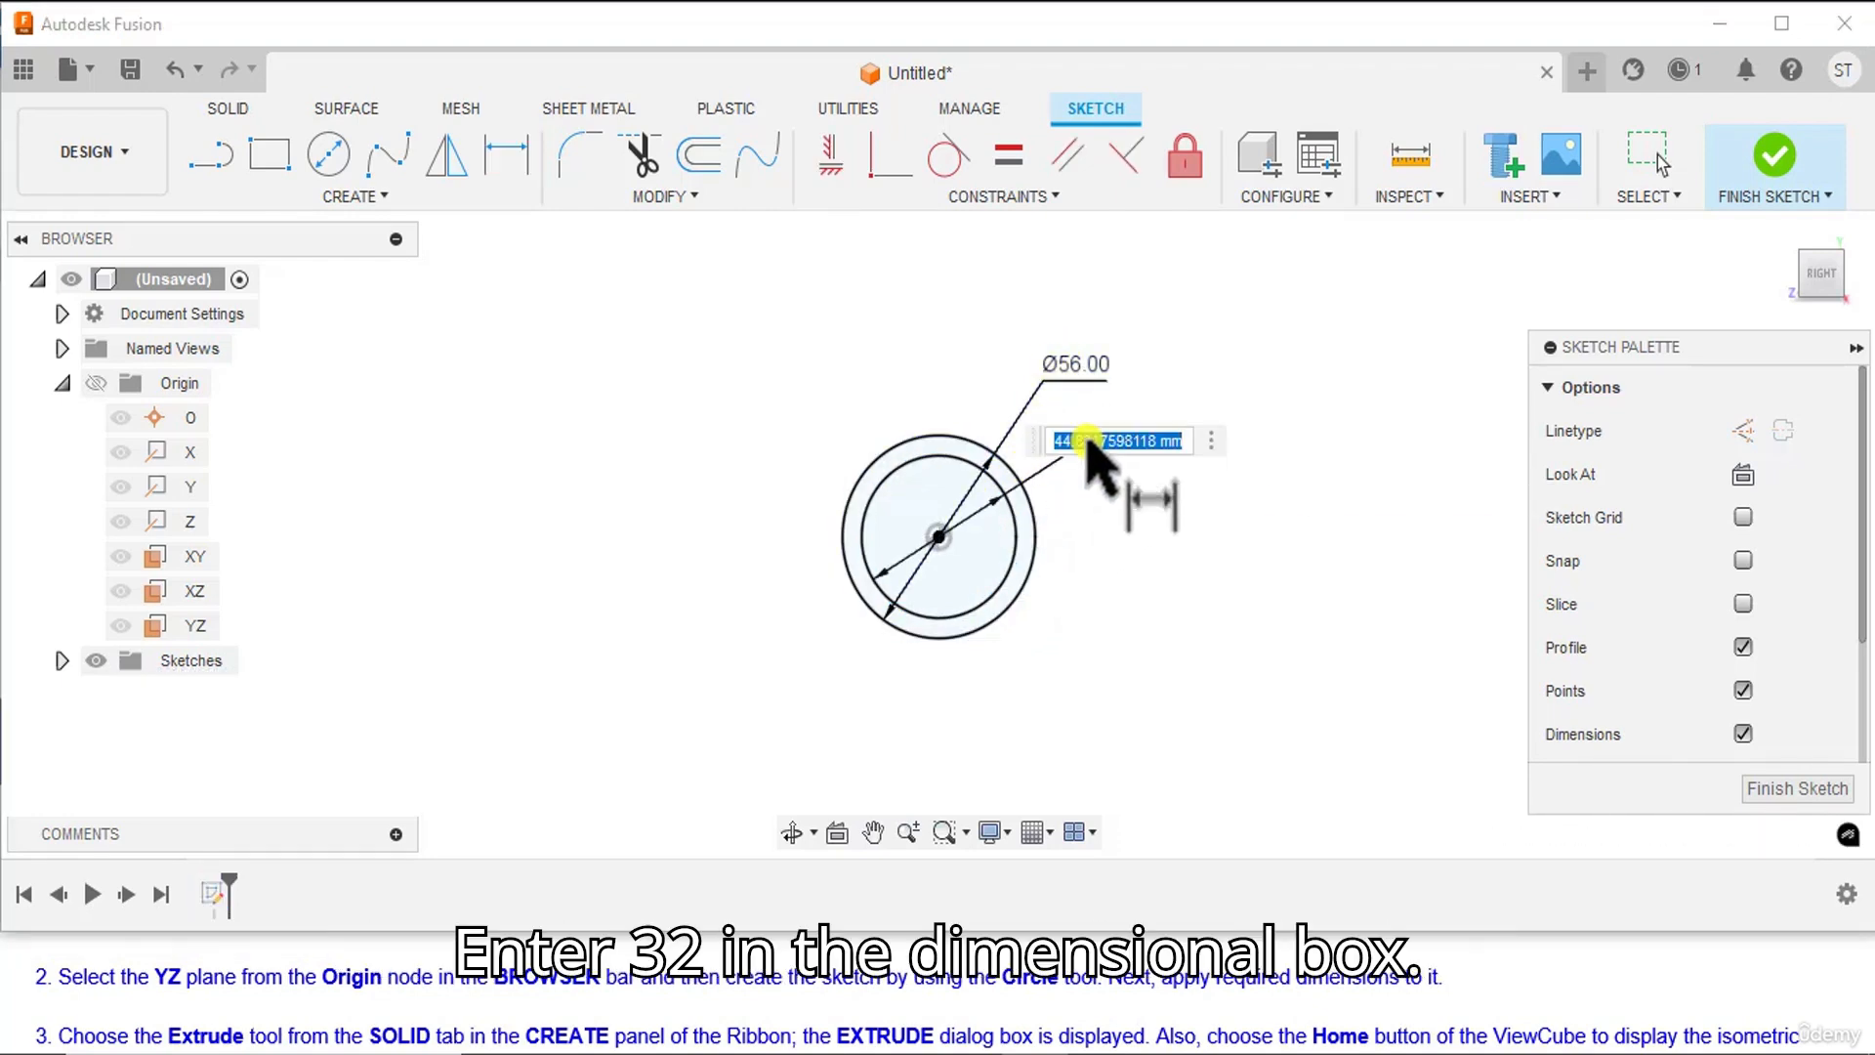
pyautogui.write('32')
pyautogui.press('Return')
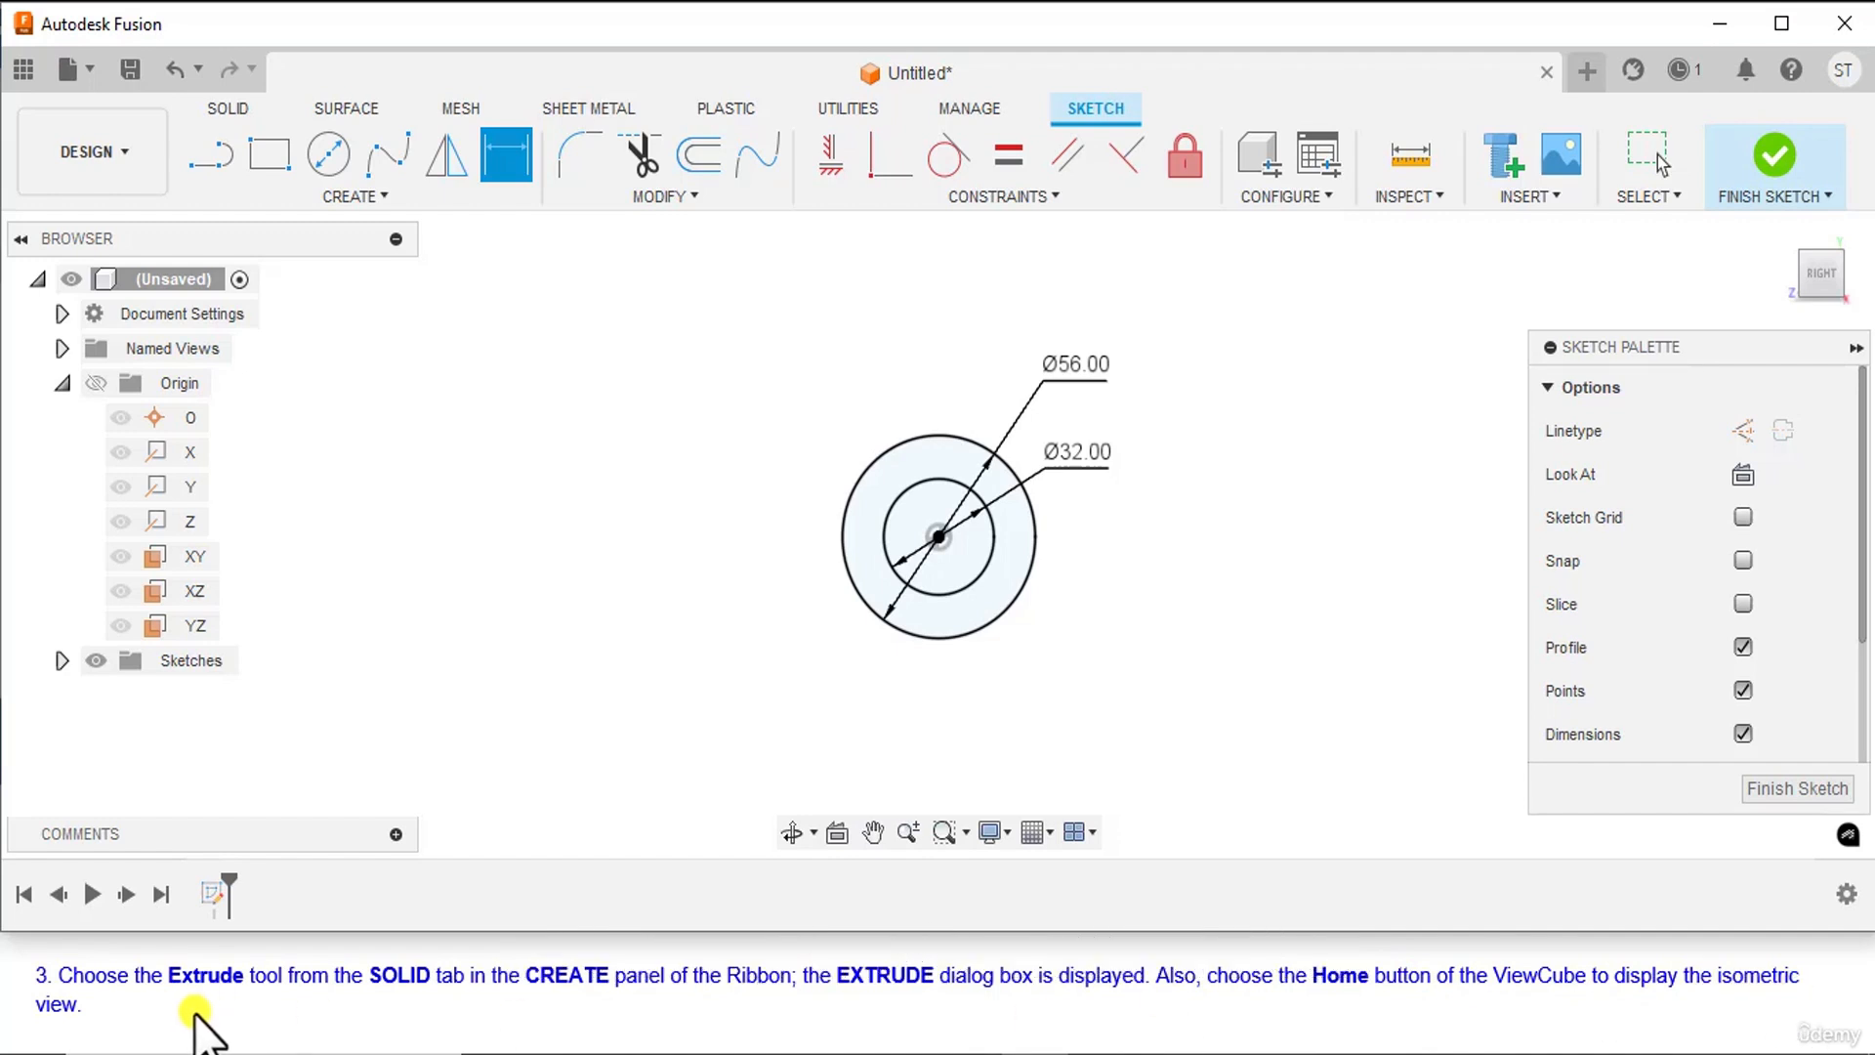
pyautogui.click(1764, 145)
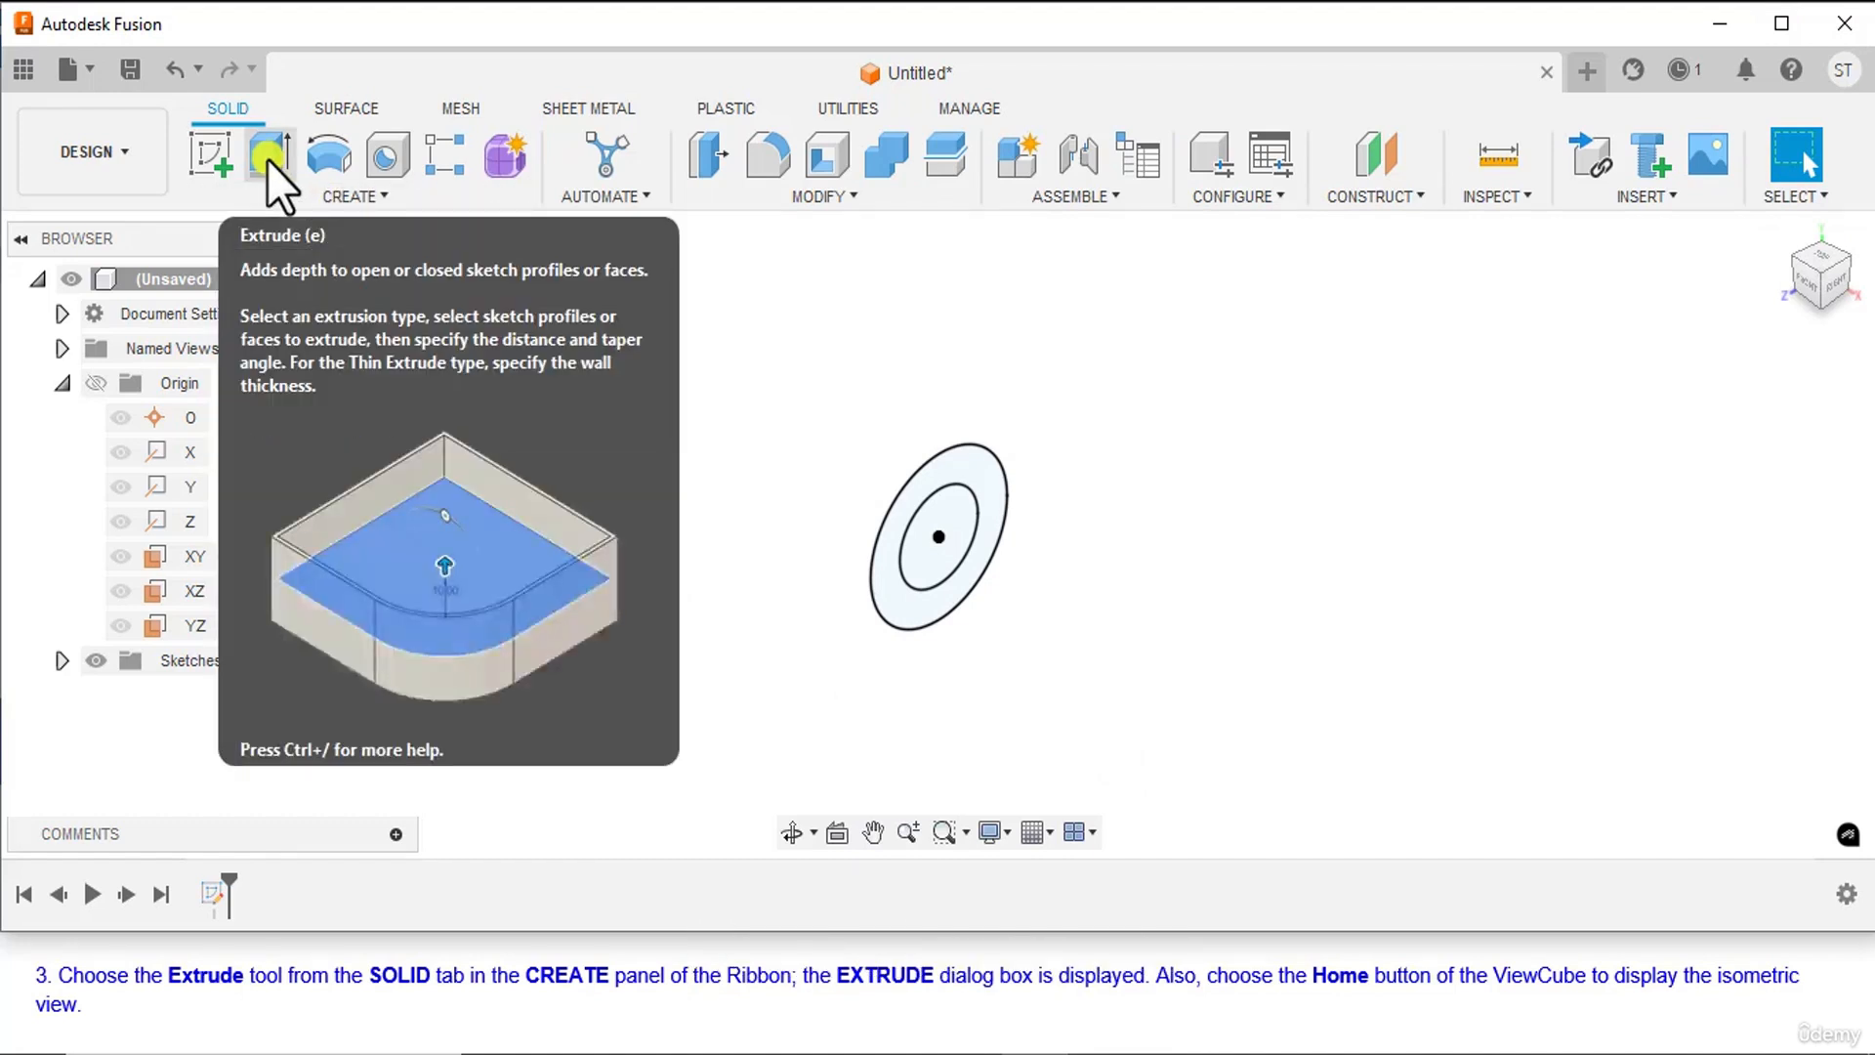
# - Extrude the ring between the two circles symmetrically as a new body, using whole-length measurement and a distance of 70 mm
pyautogui.click(267, 160)
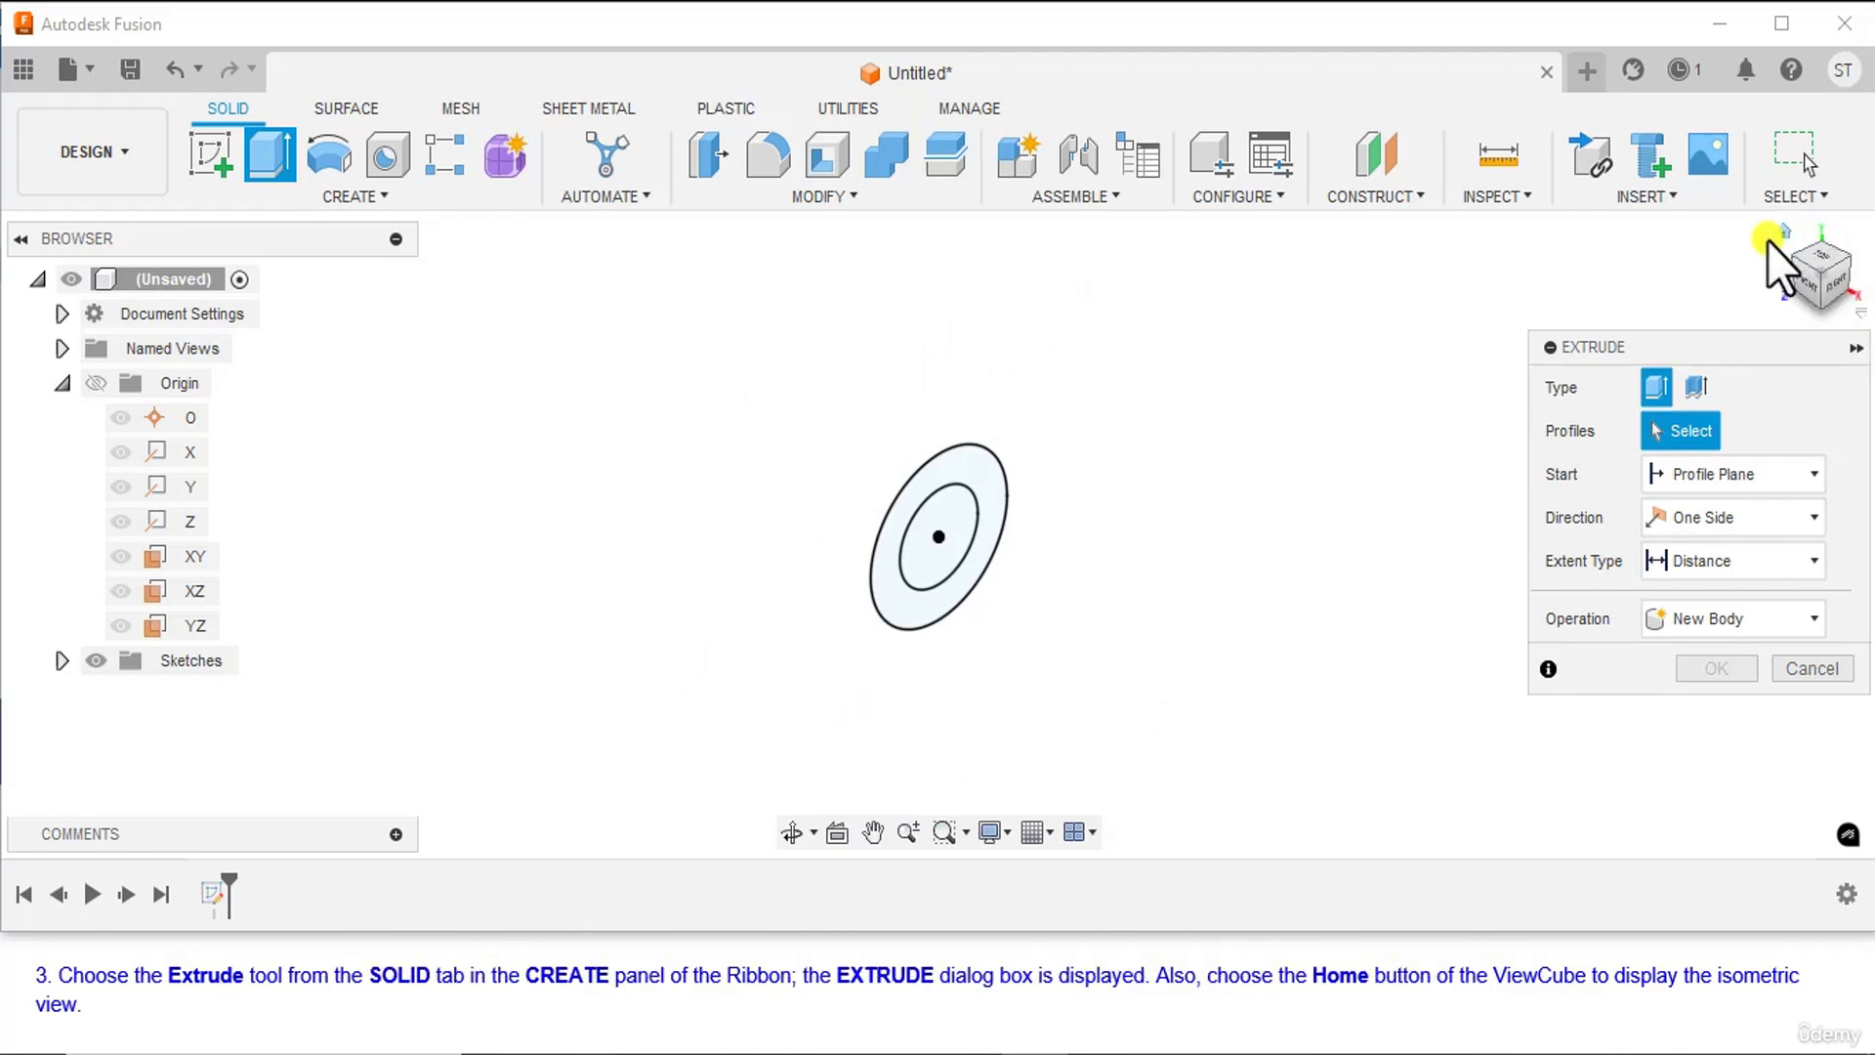
pyautogui.scroll(-2, 495, 983)
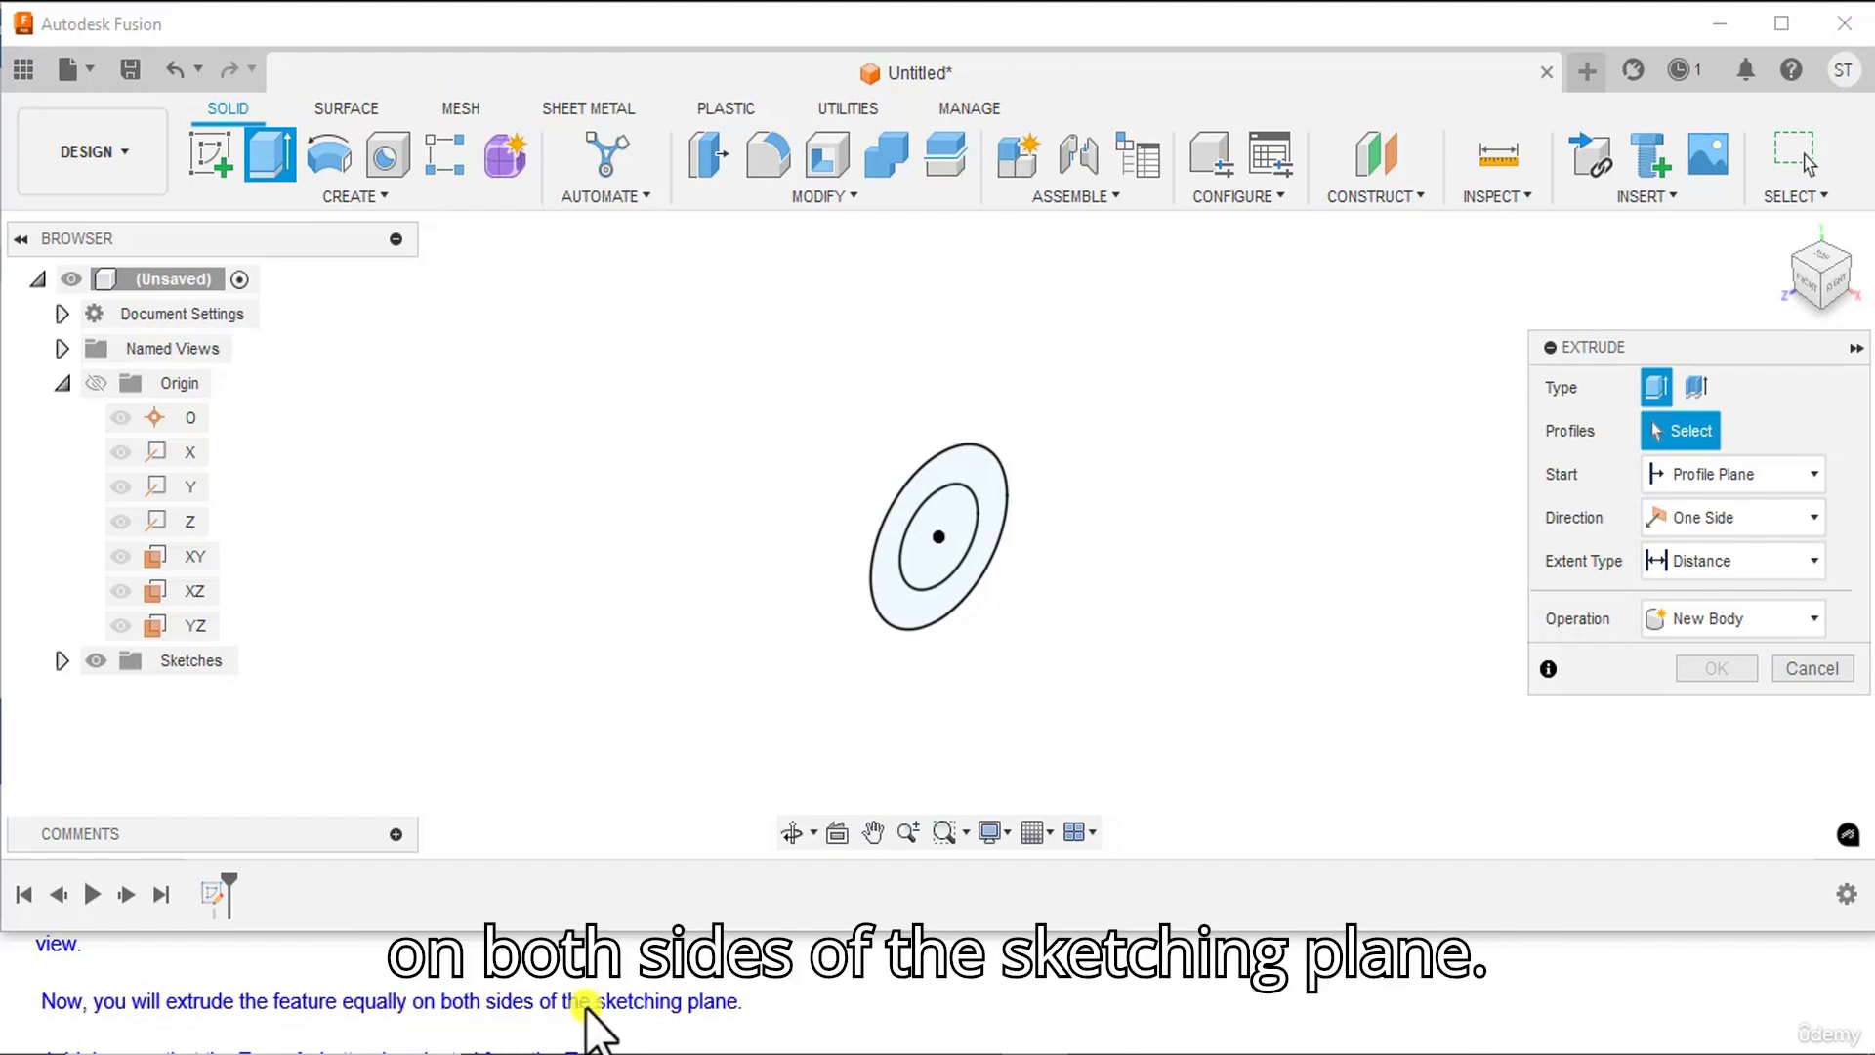
pyautogui.scroll(-1, 586, 987)
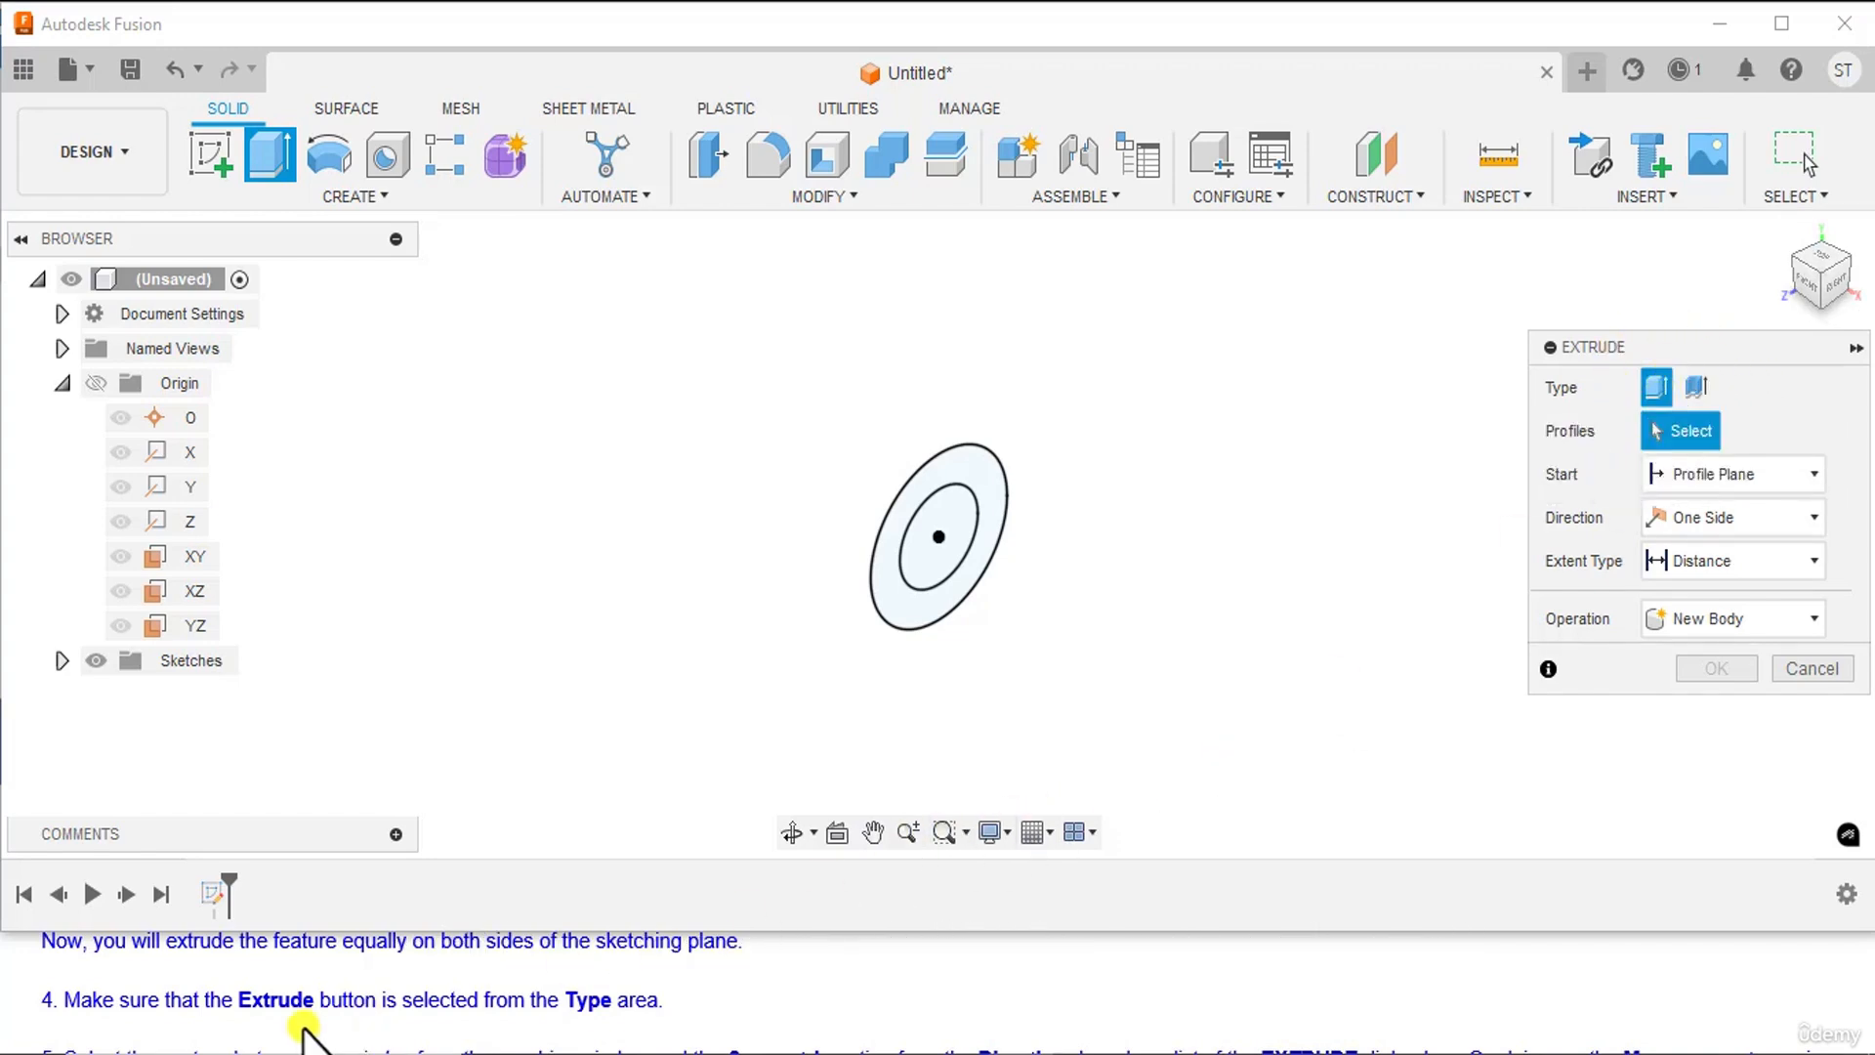
pyautogui.scroll(-1, 295, 1002)
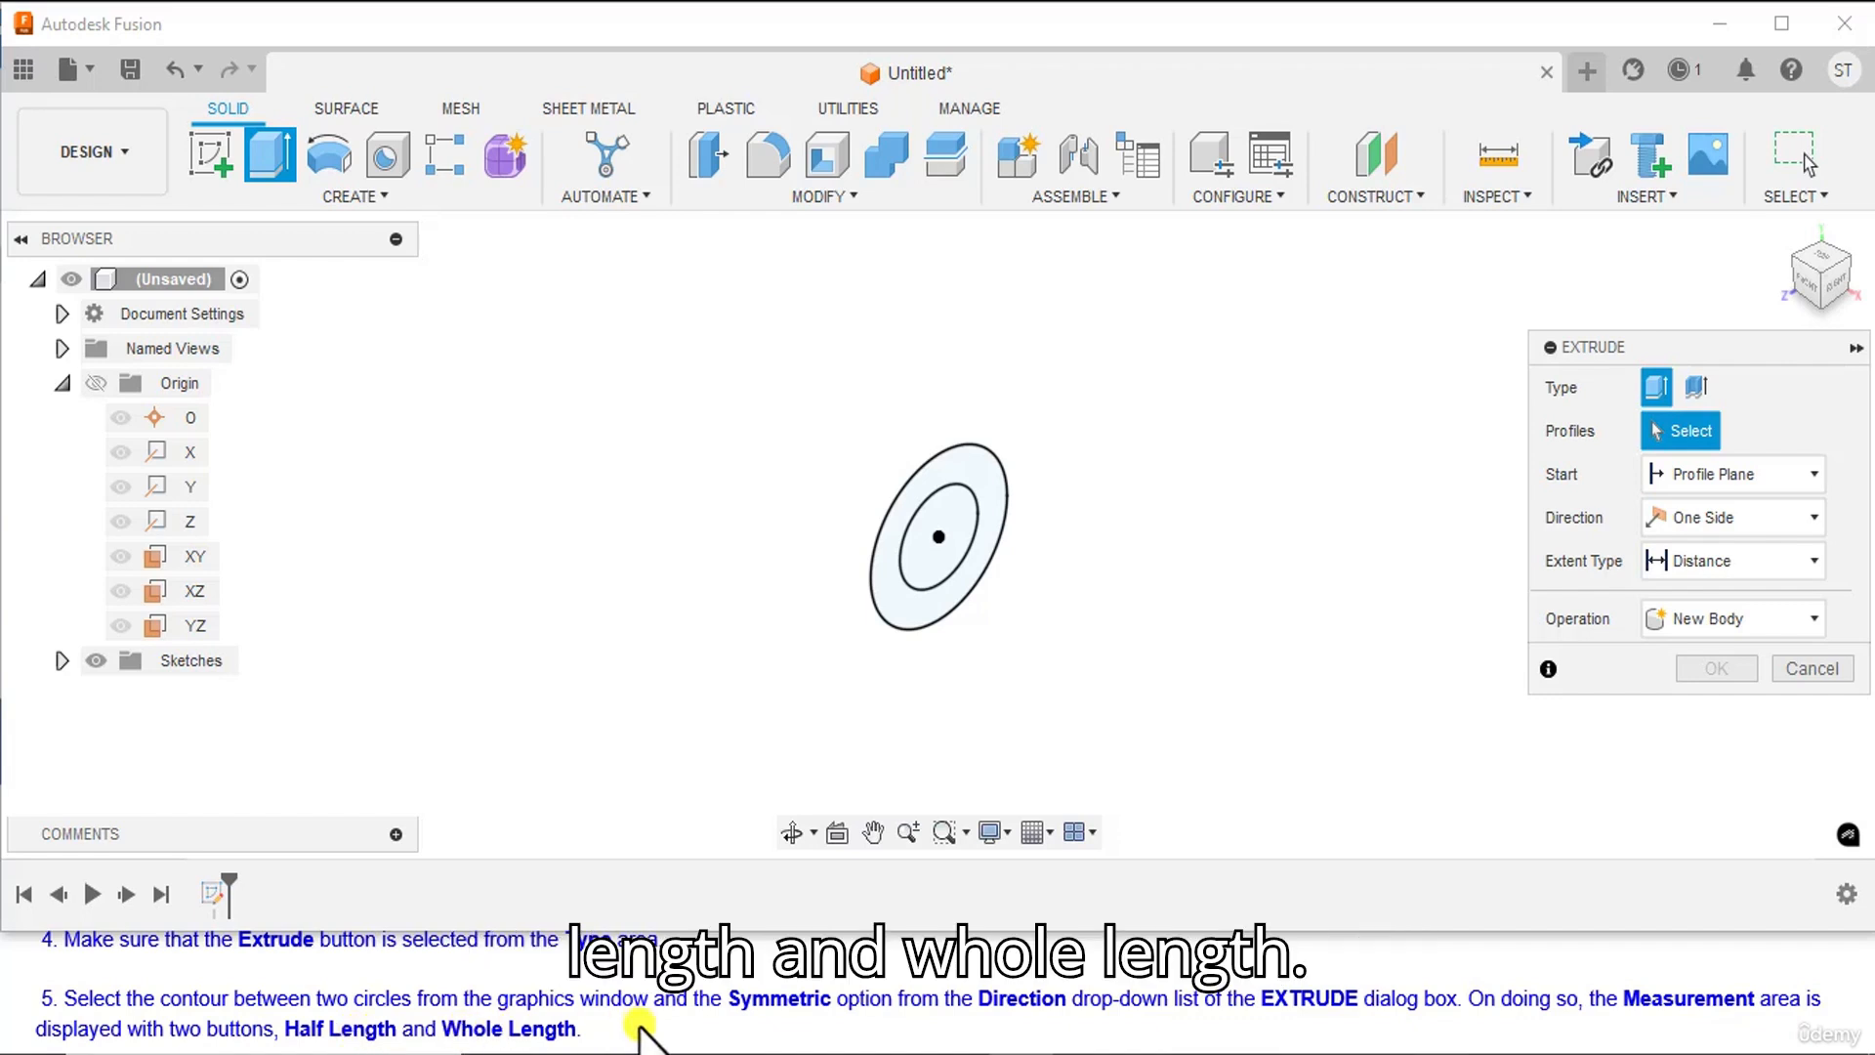
pyautogui.click(893, 599)
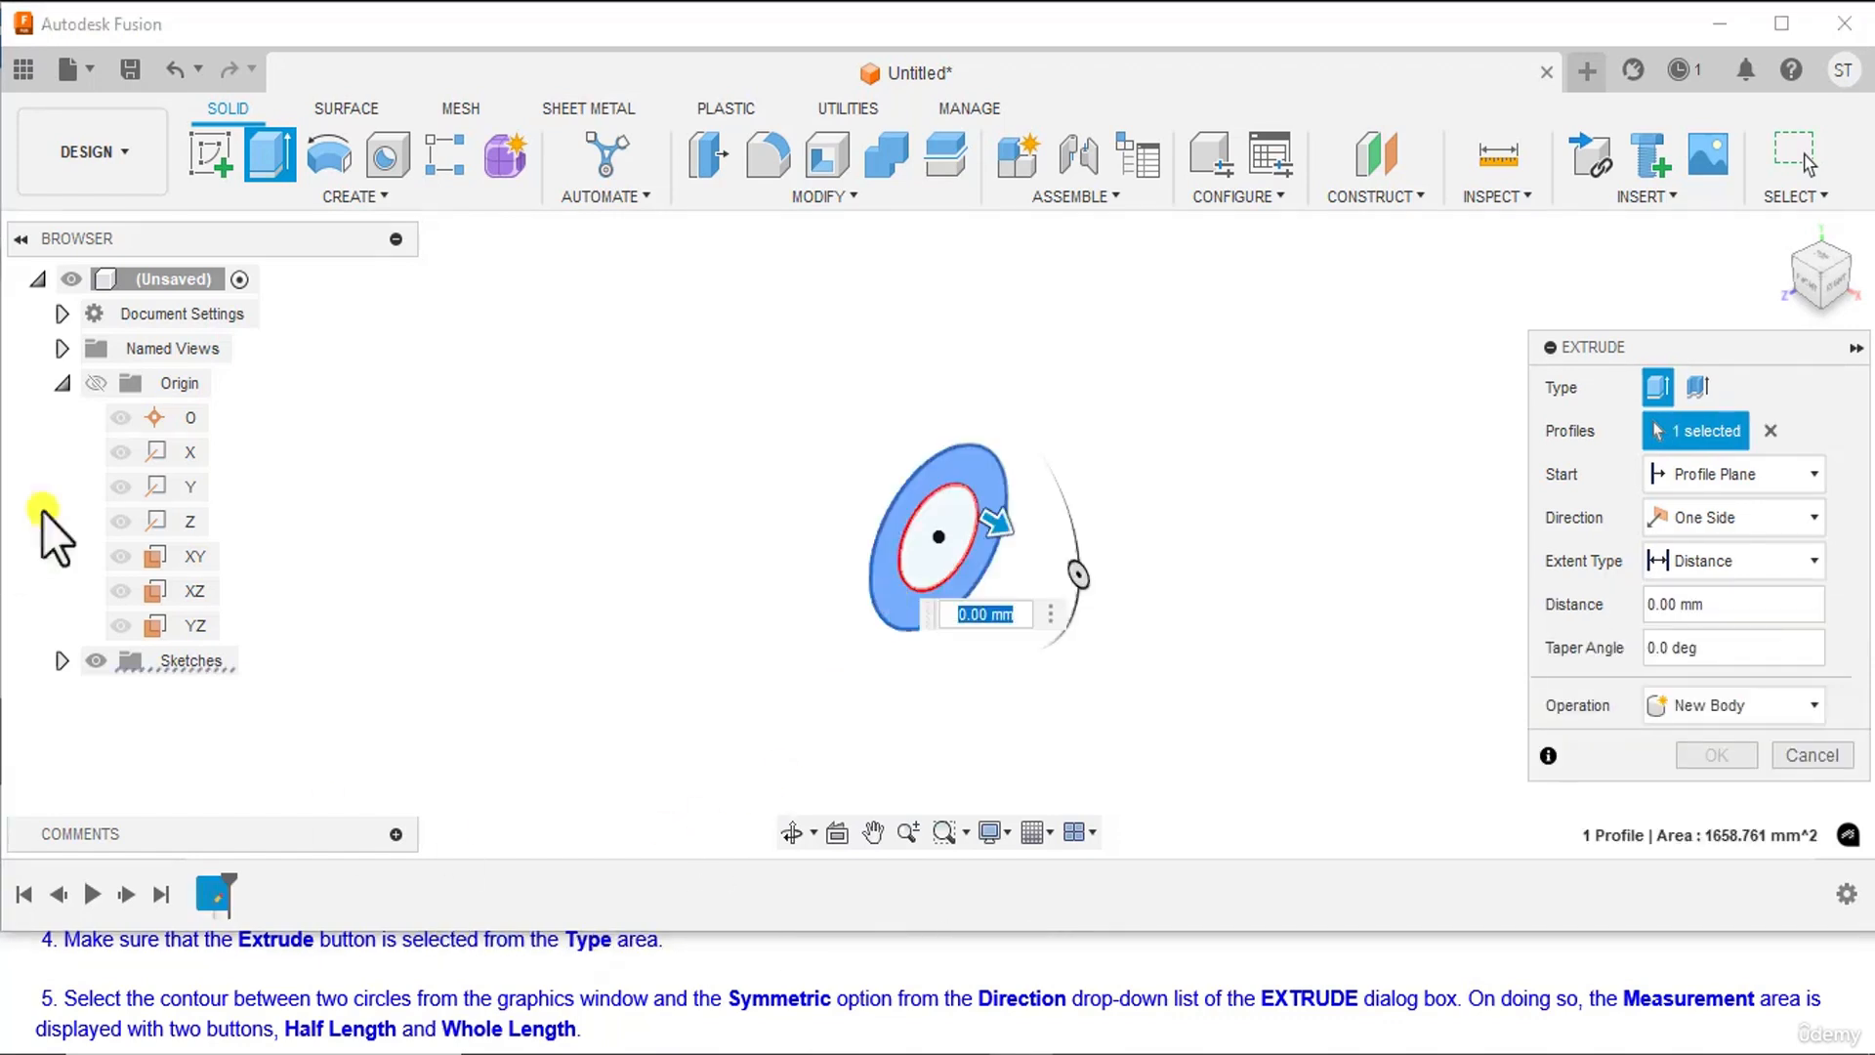
pyautogui.click(1704, 520)
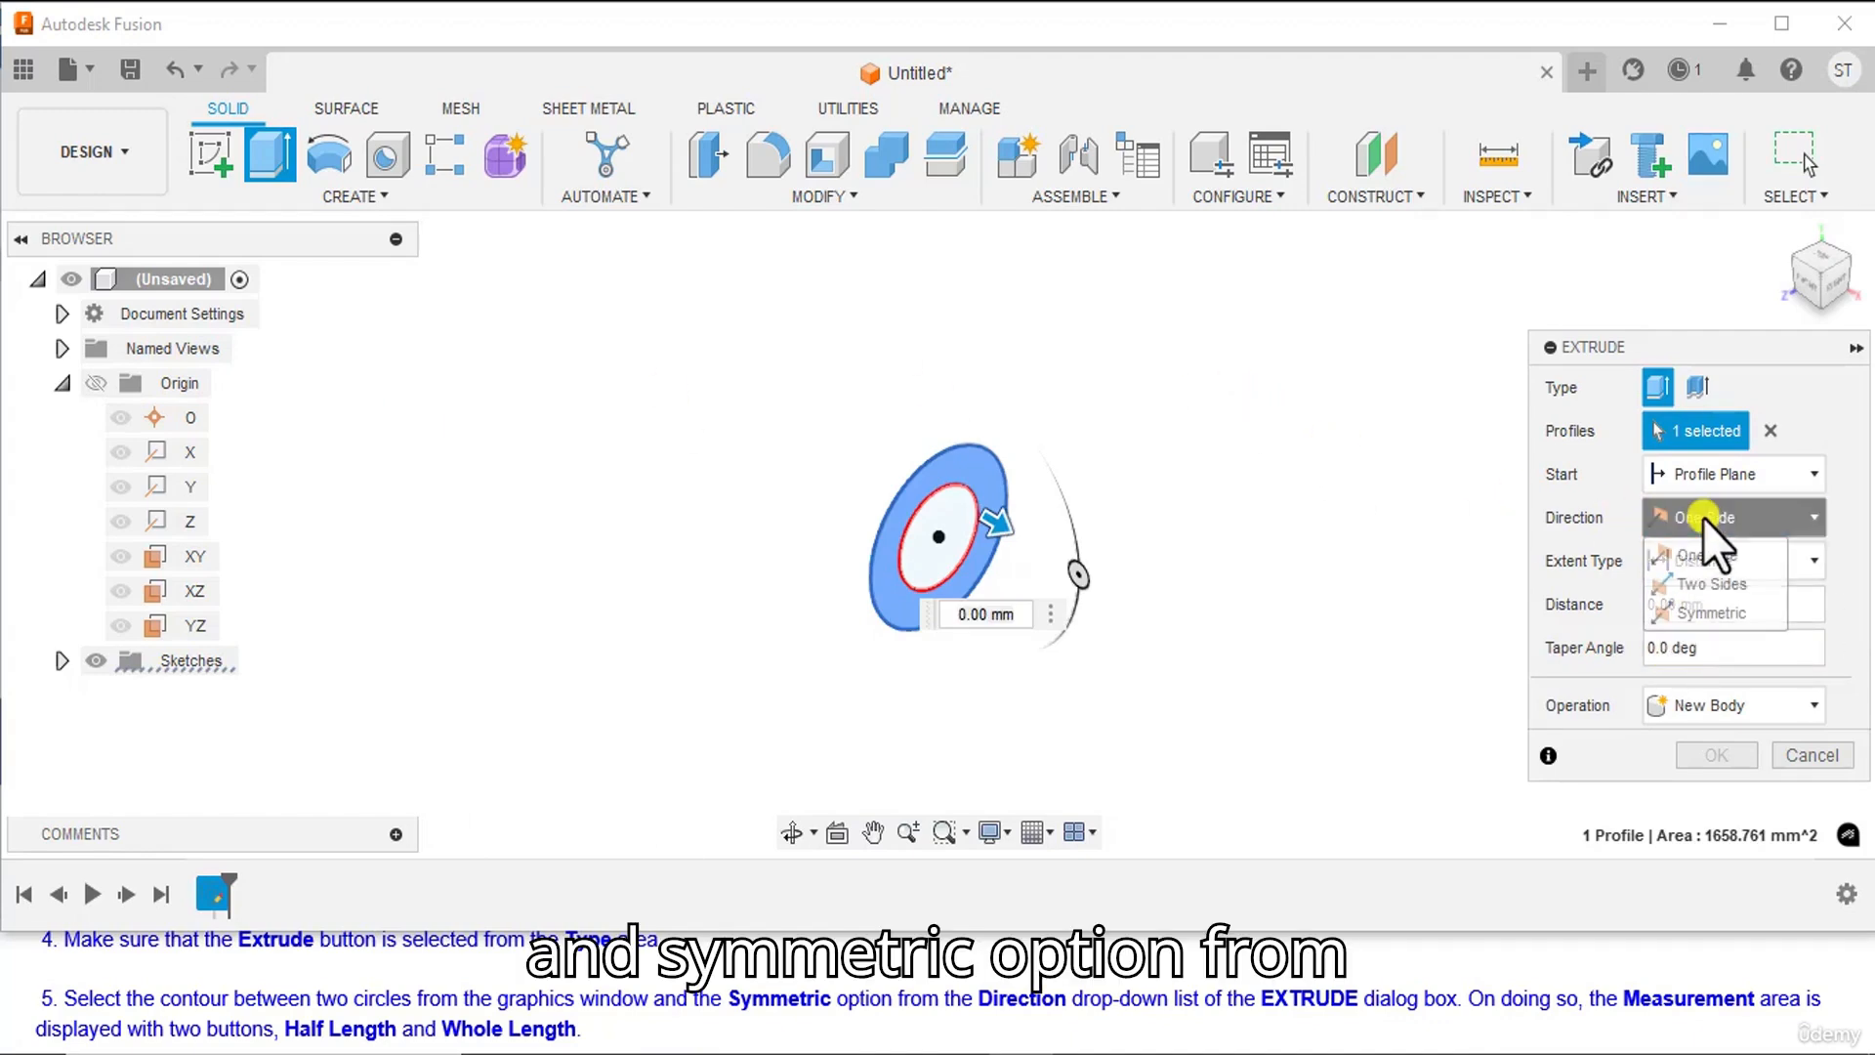
pyautogui.click(1714, 613)
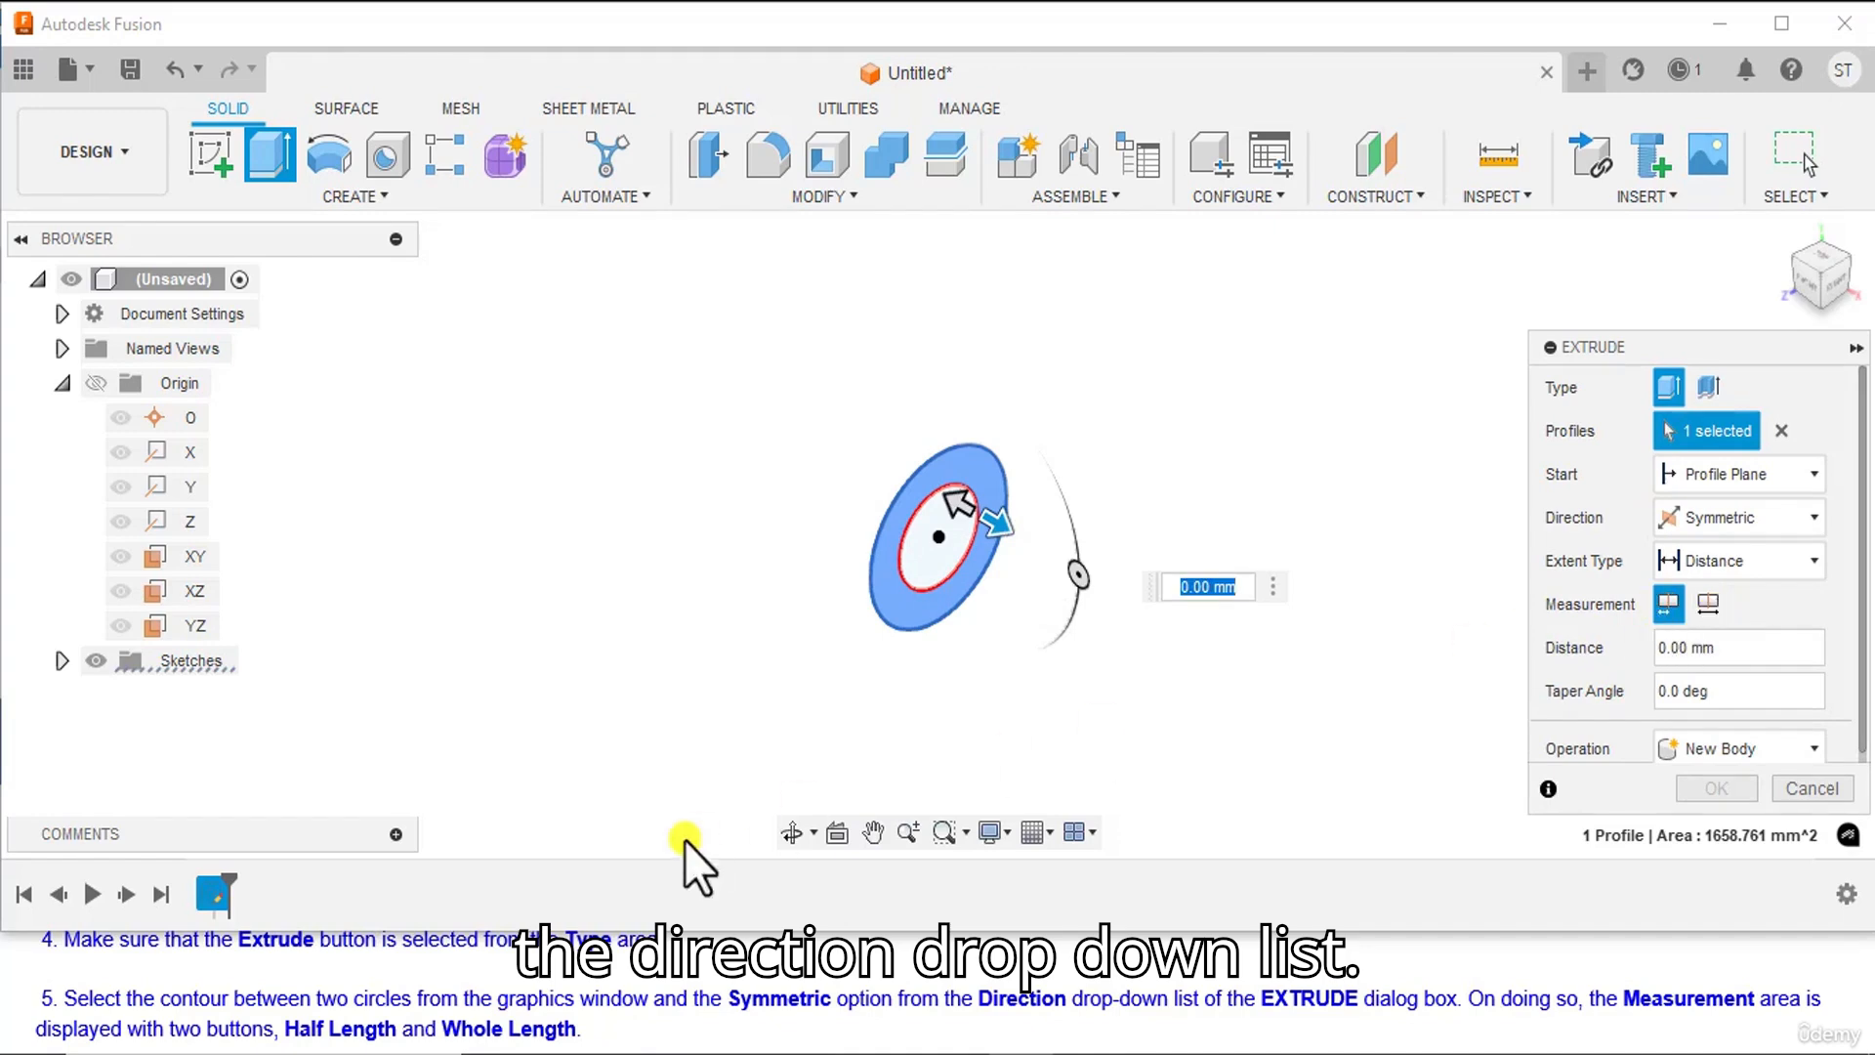
pyautogui.scroll(-1, 484, 1040)
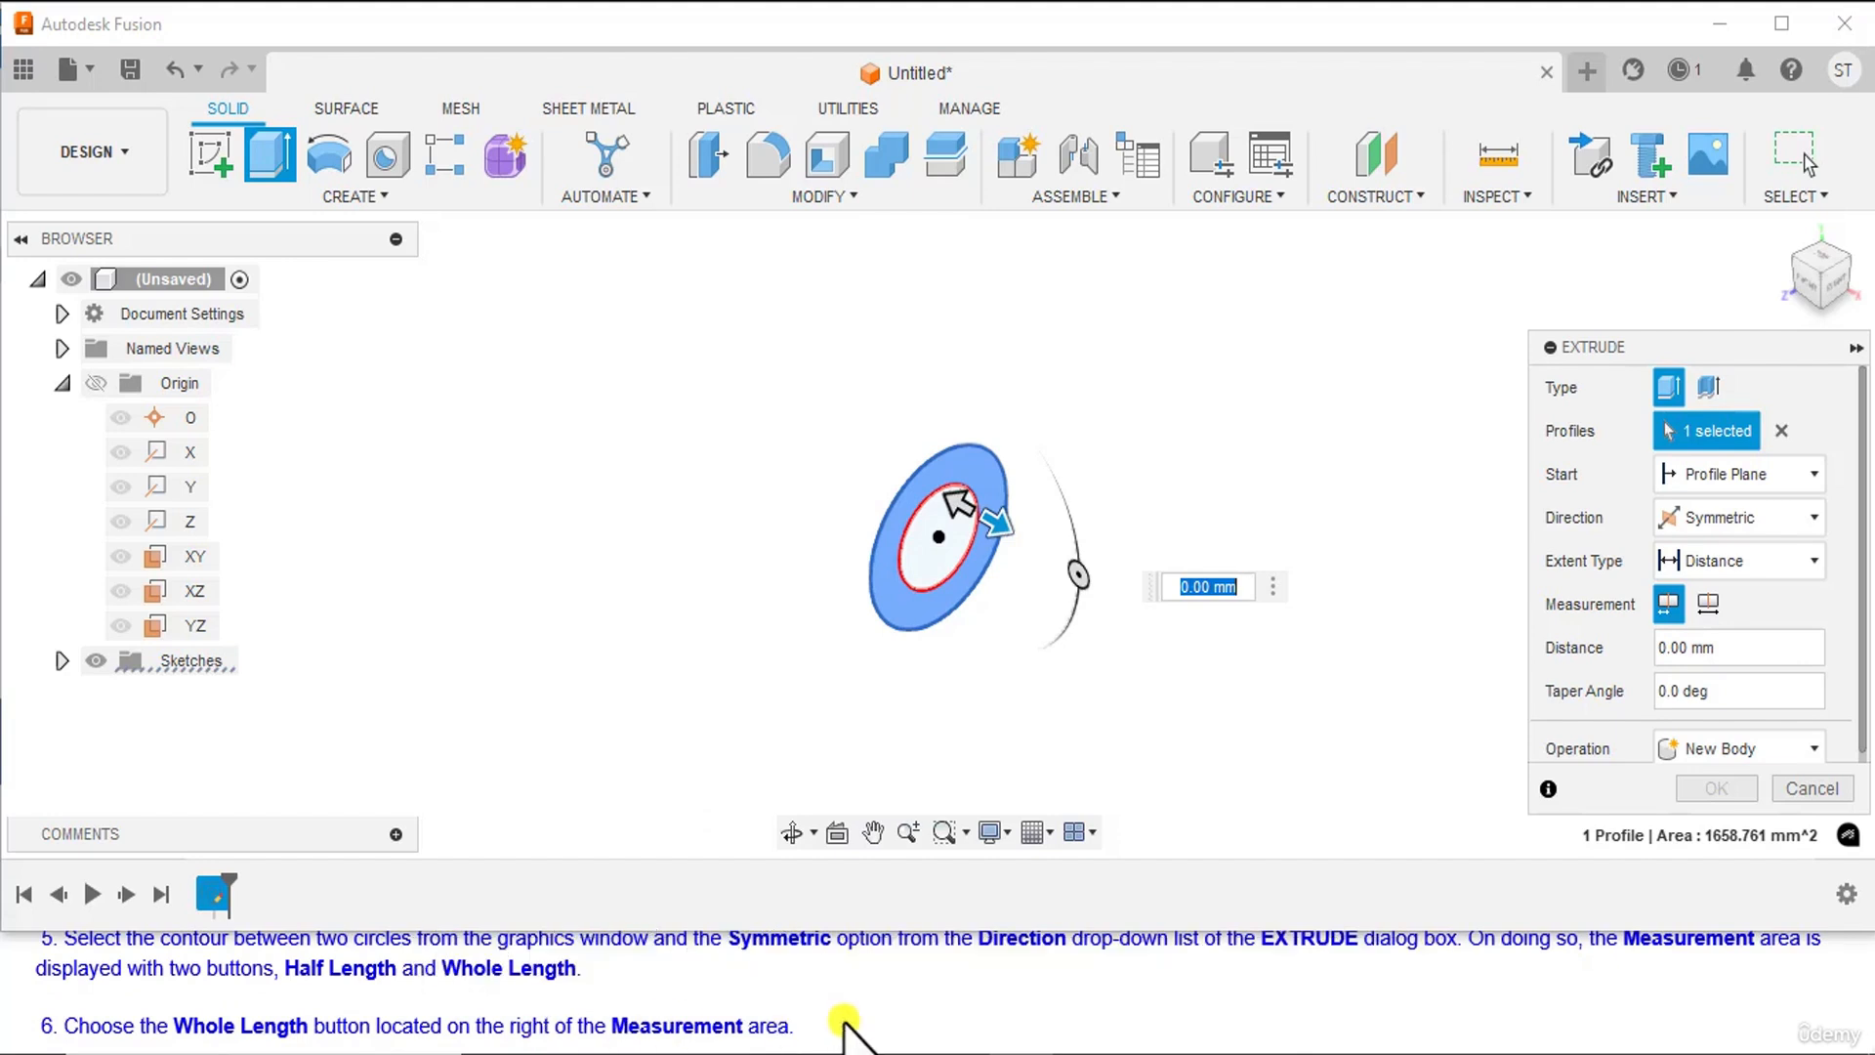
pyautogui.click(1709, 603)
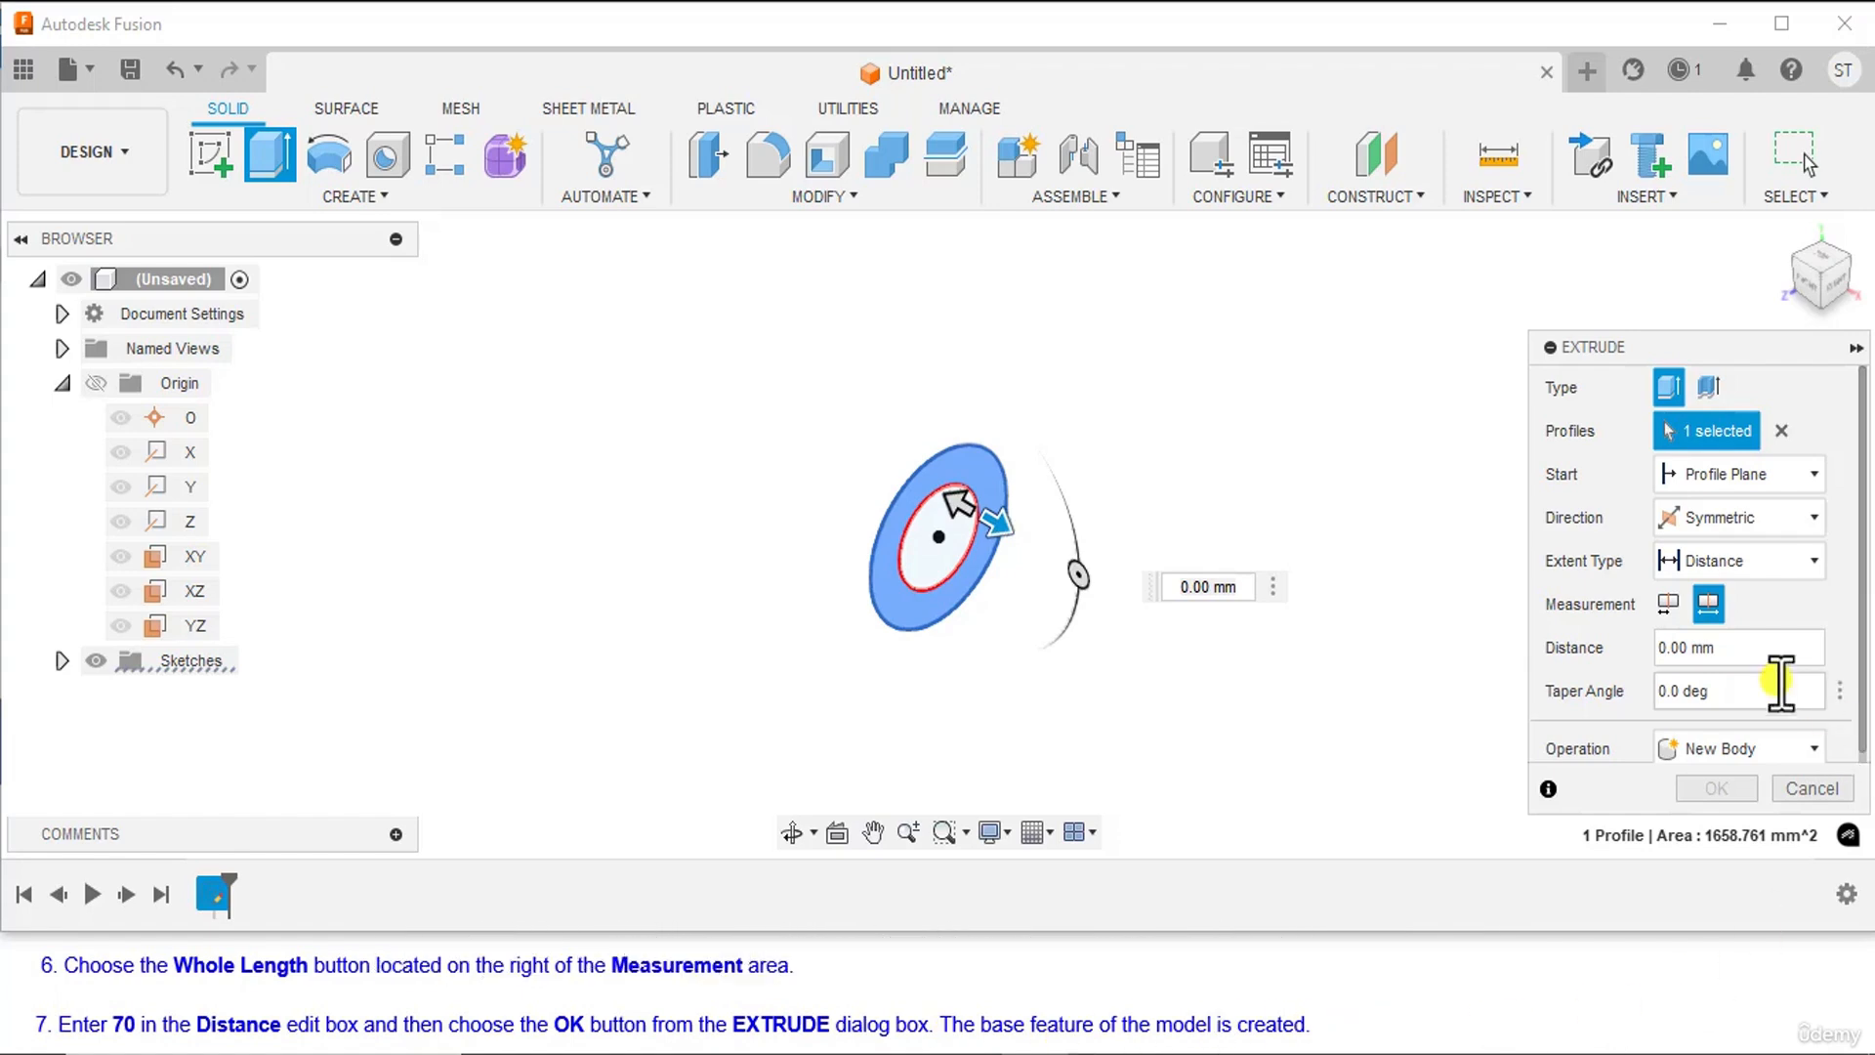
pyautogui.click(1741, 648)
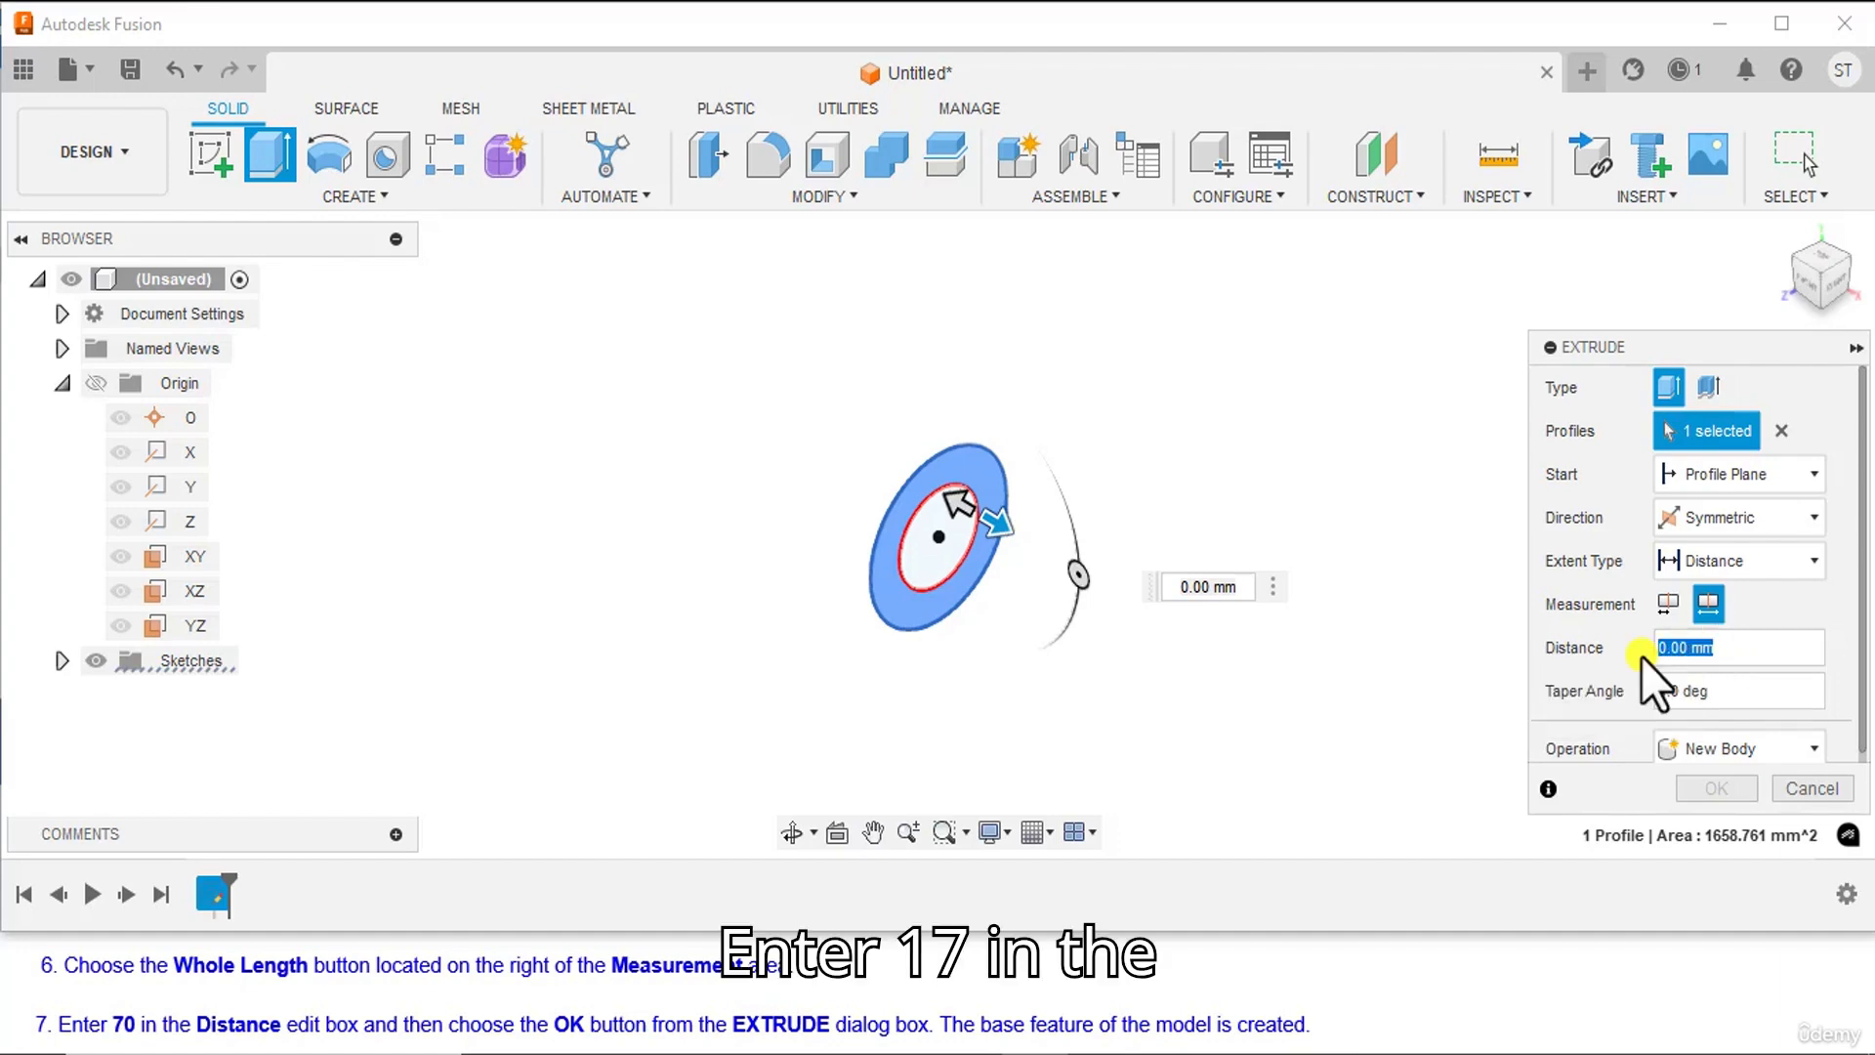
pyautogui.write('70')
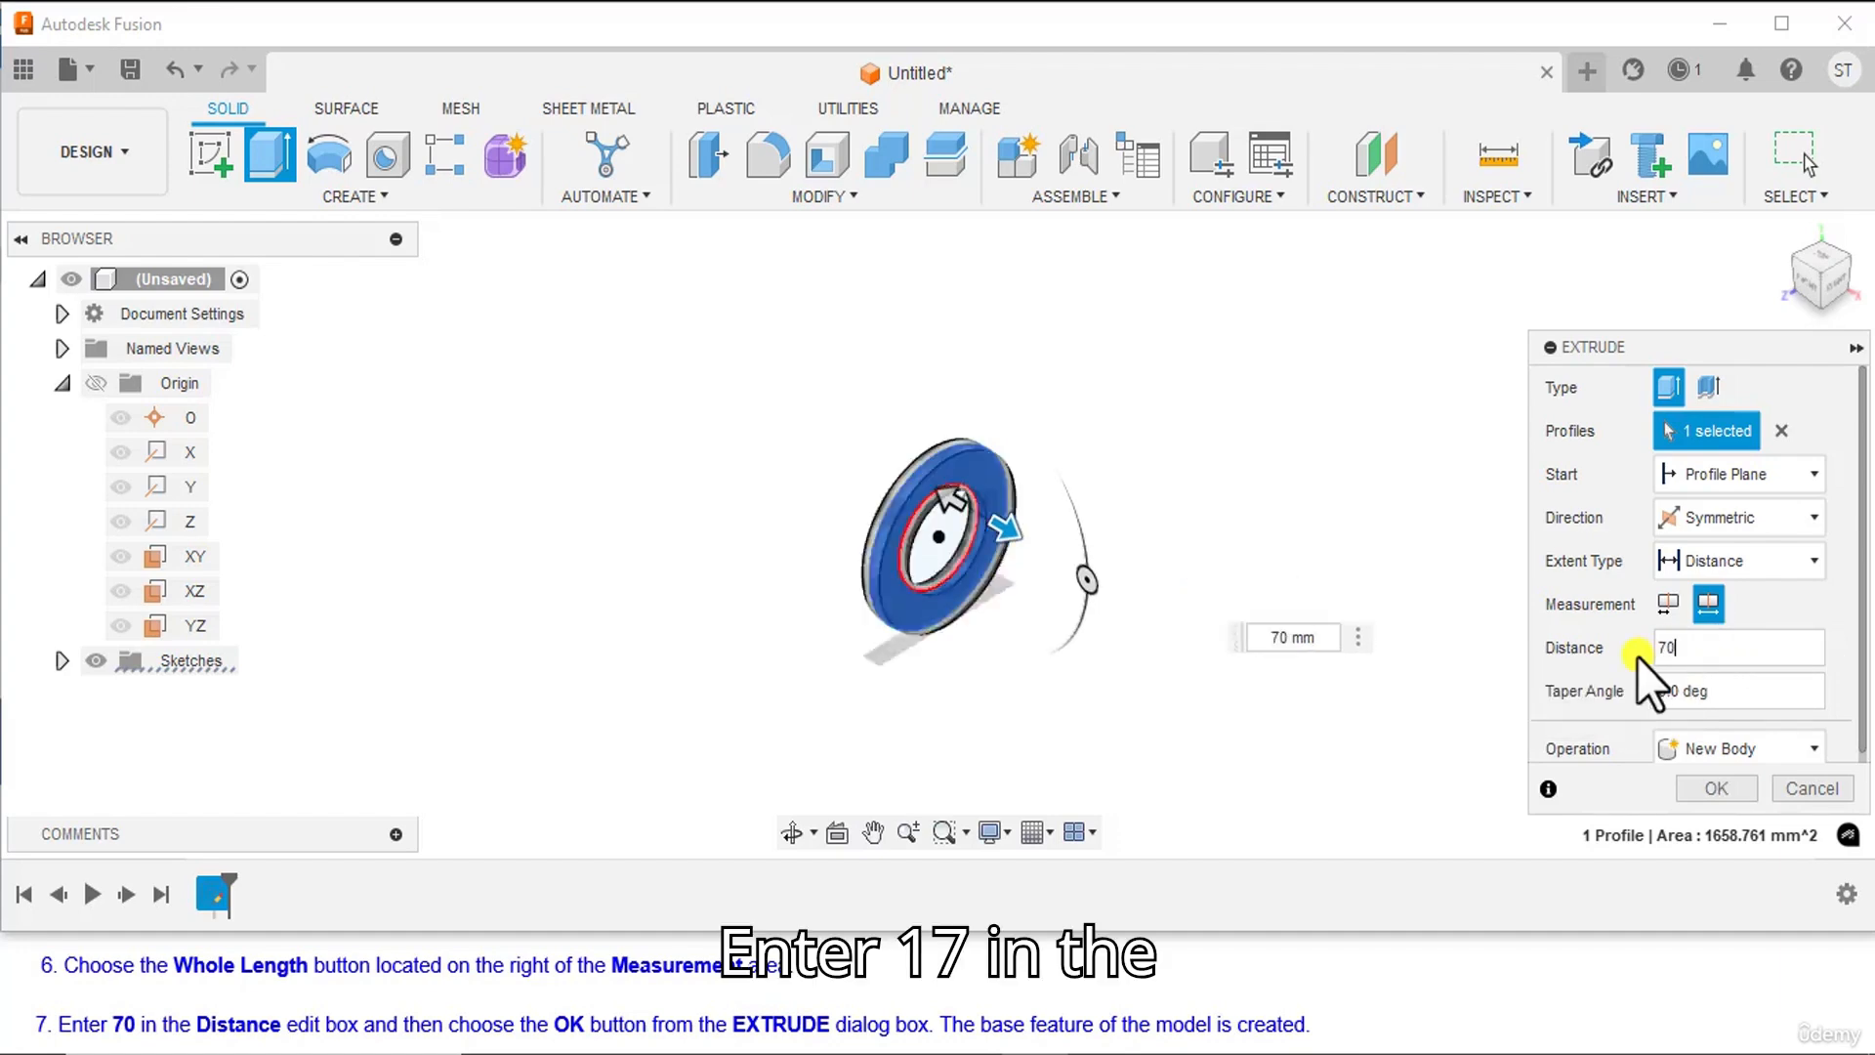
pyautogui.click(1697, 783)
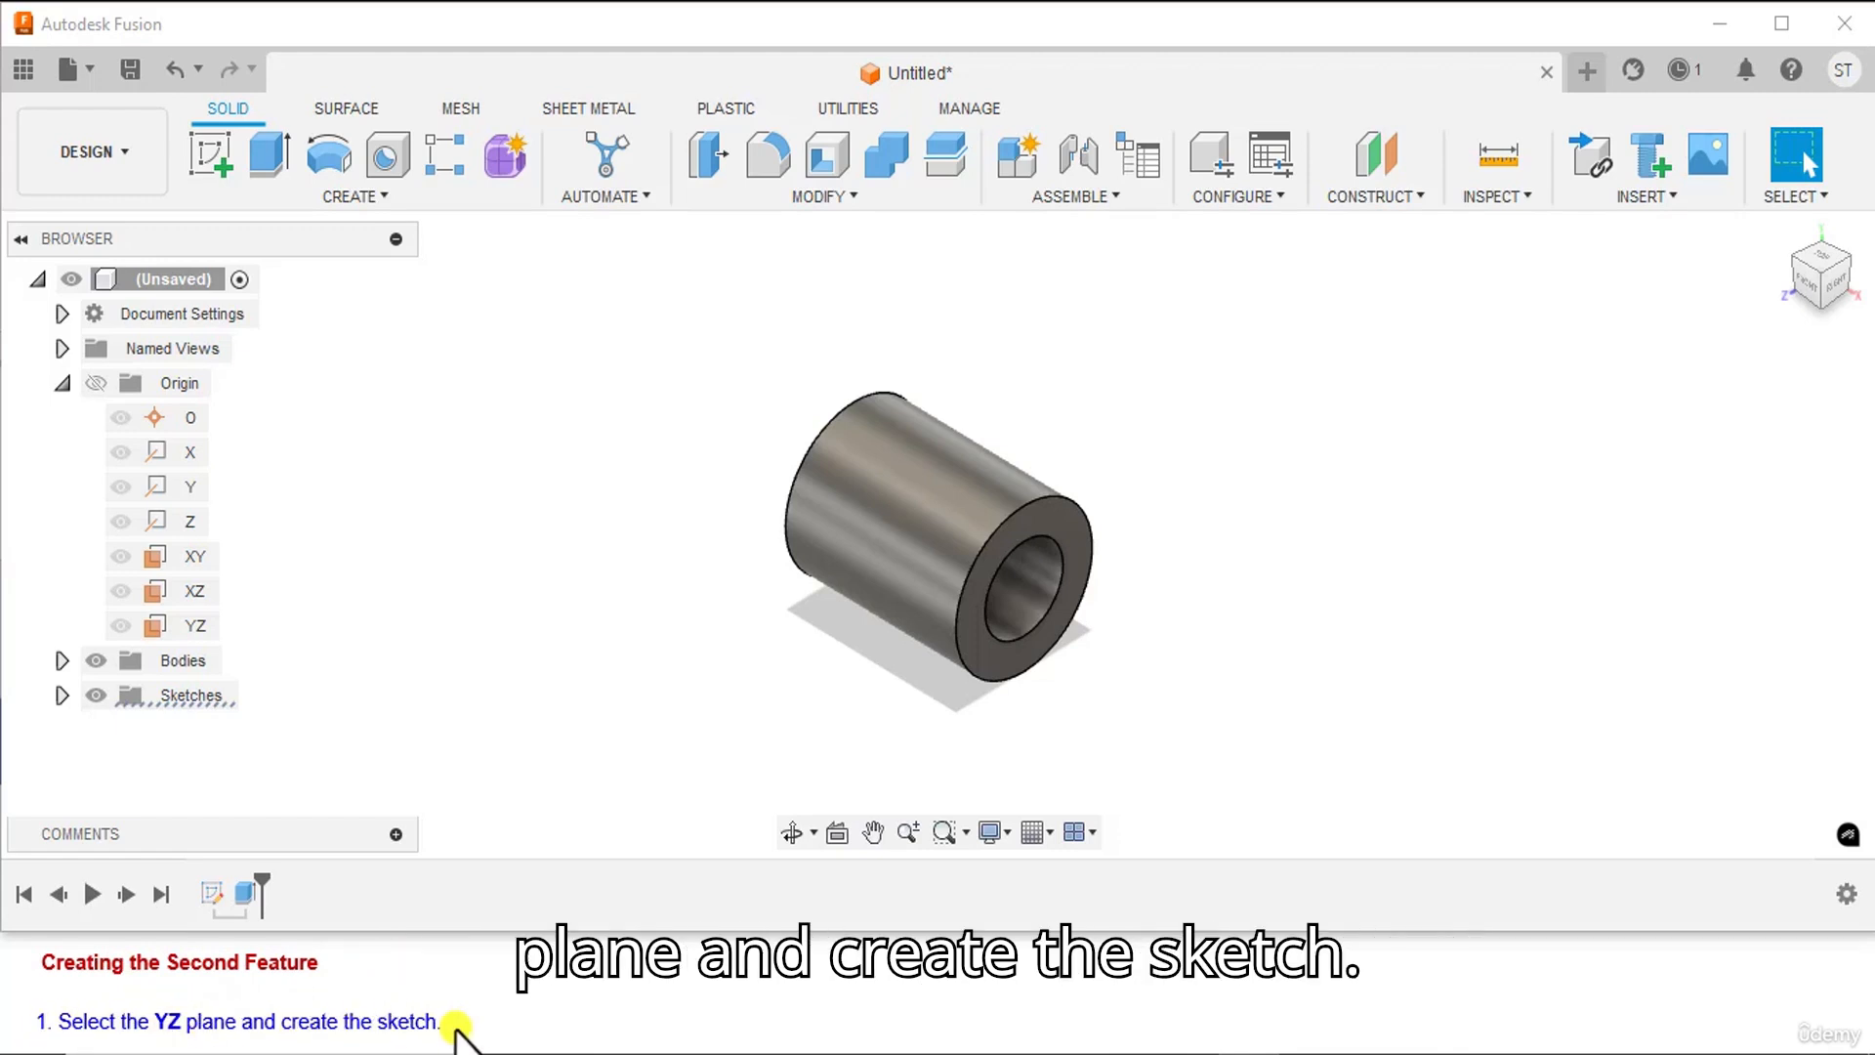
# - Create a new sketch on the YZ origin plane and consult the reference drawing for the second feature's profile
pyautogui.click(180, 625)
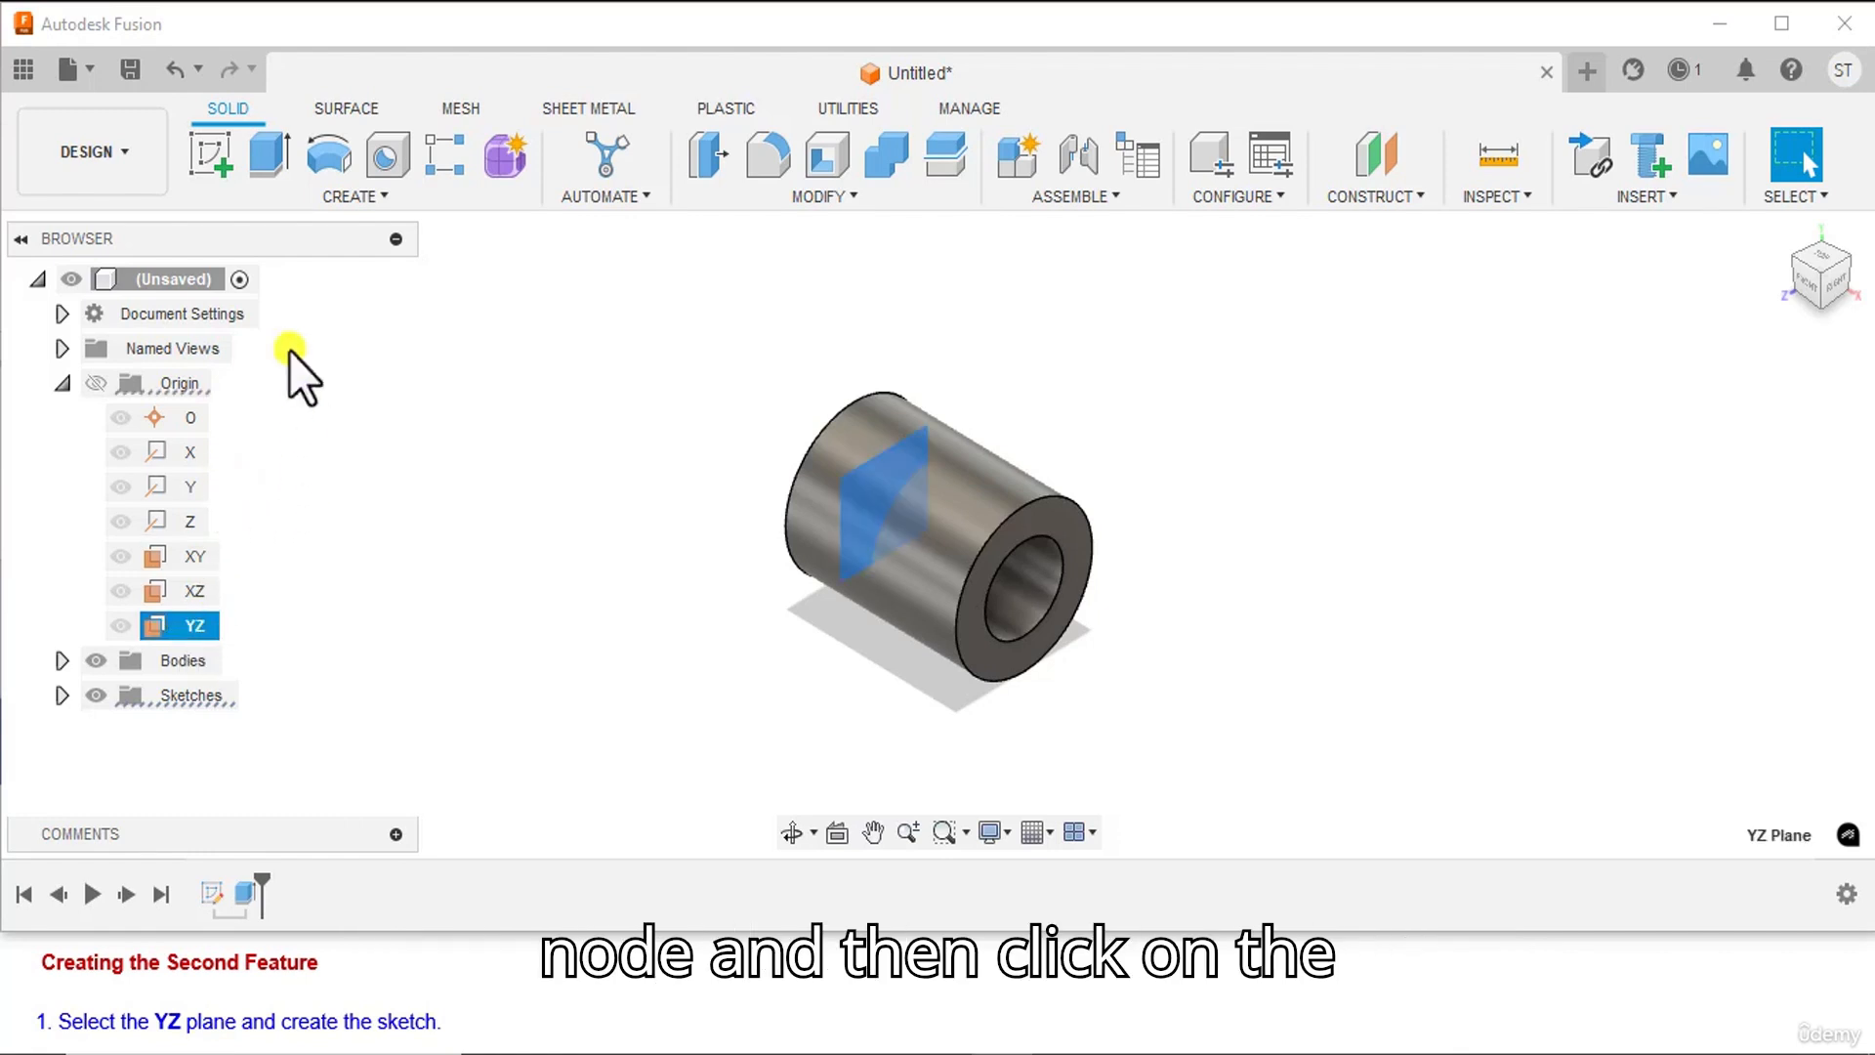
pyautogui.click(219, 176)
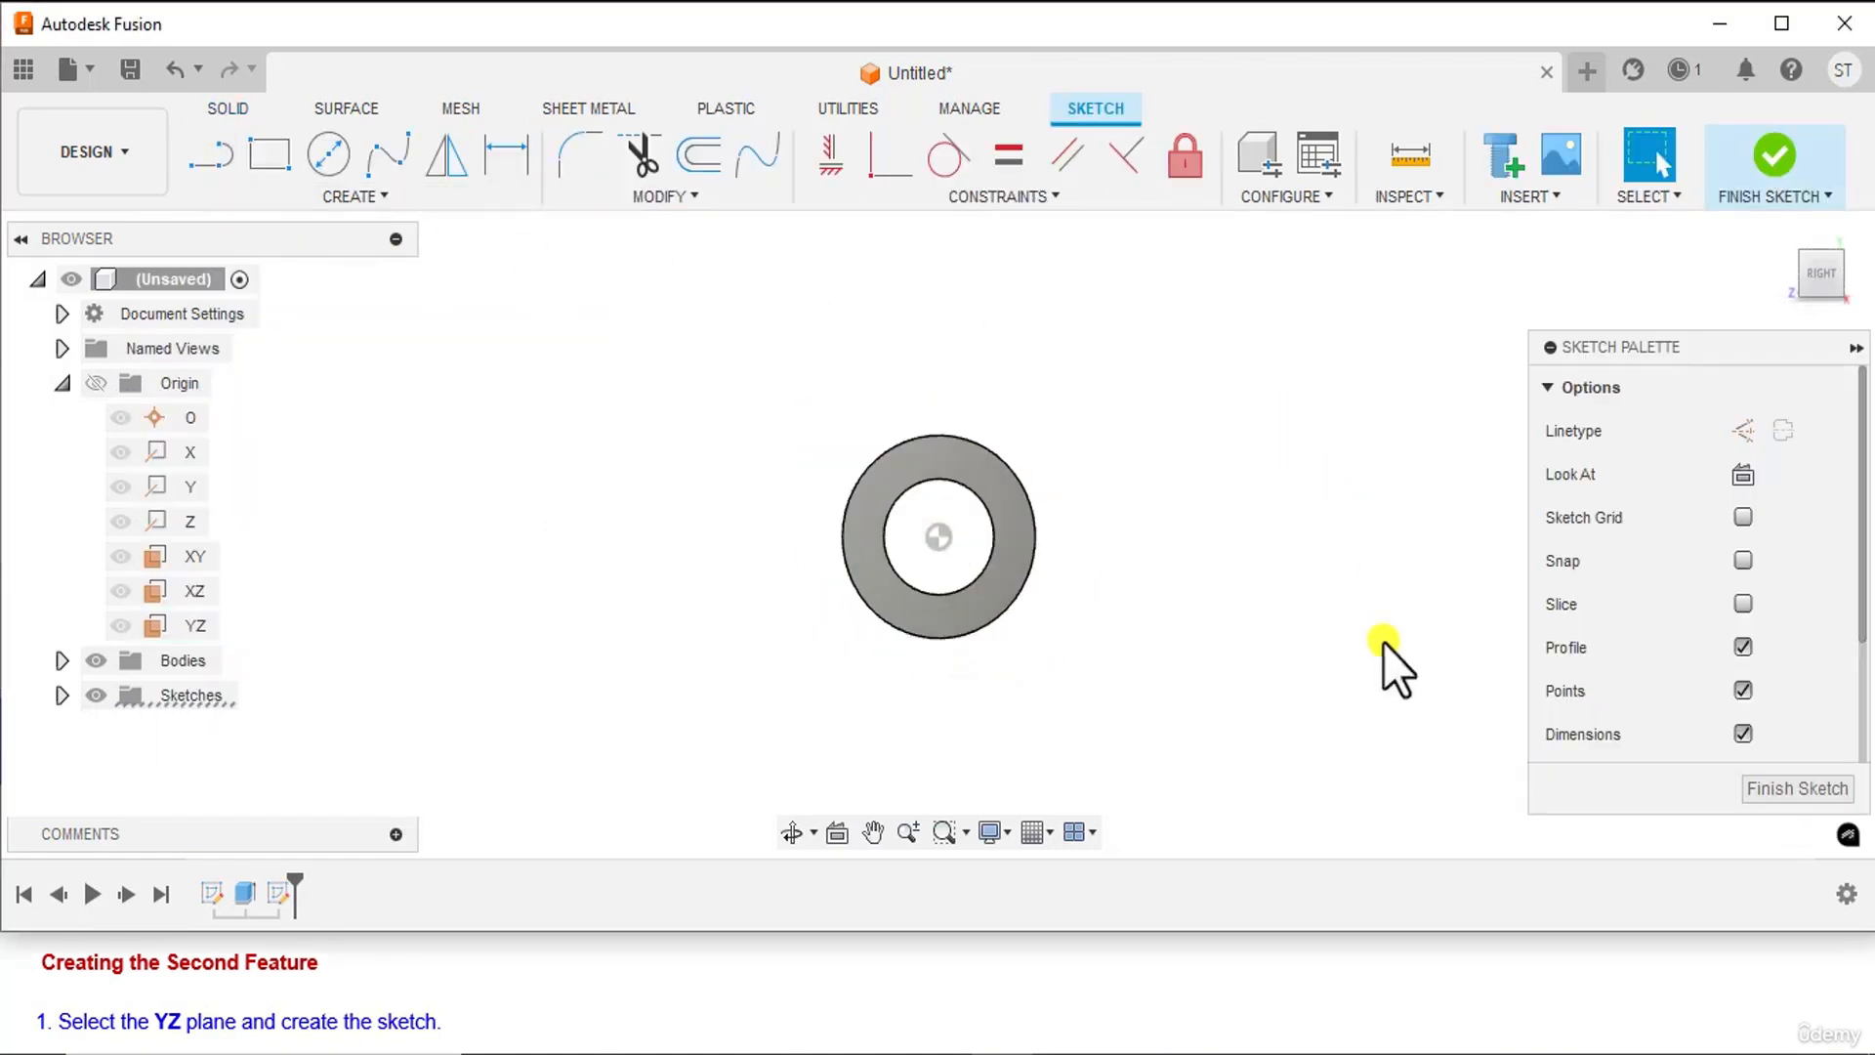
pyautogui.click(1270, 1052)
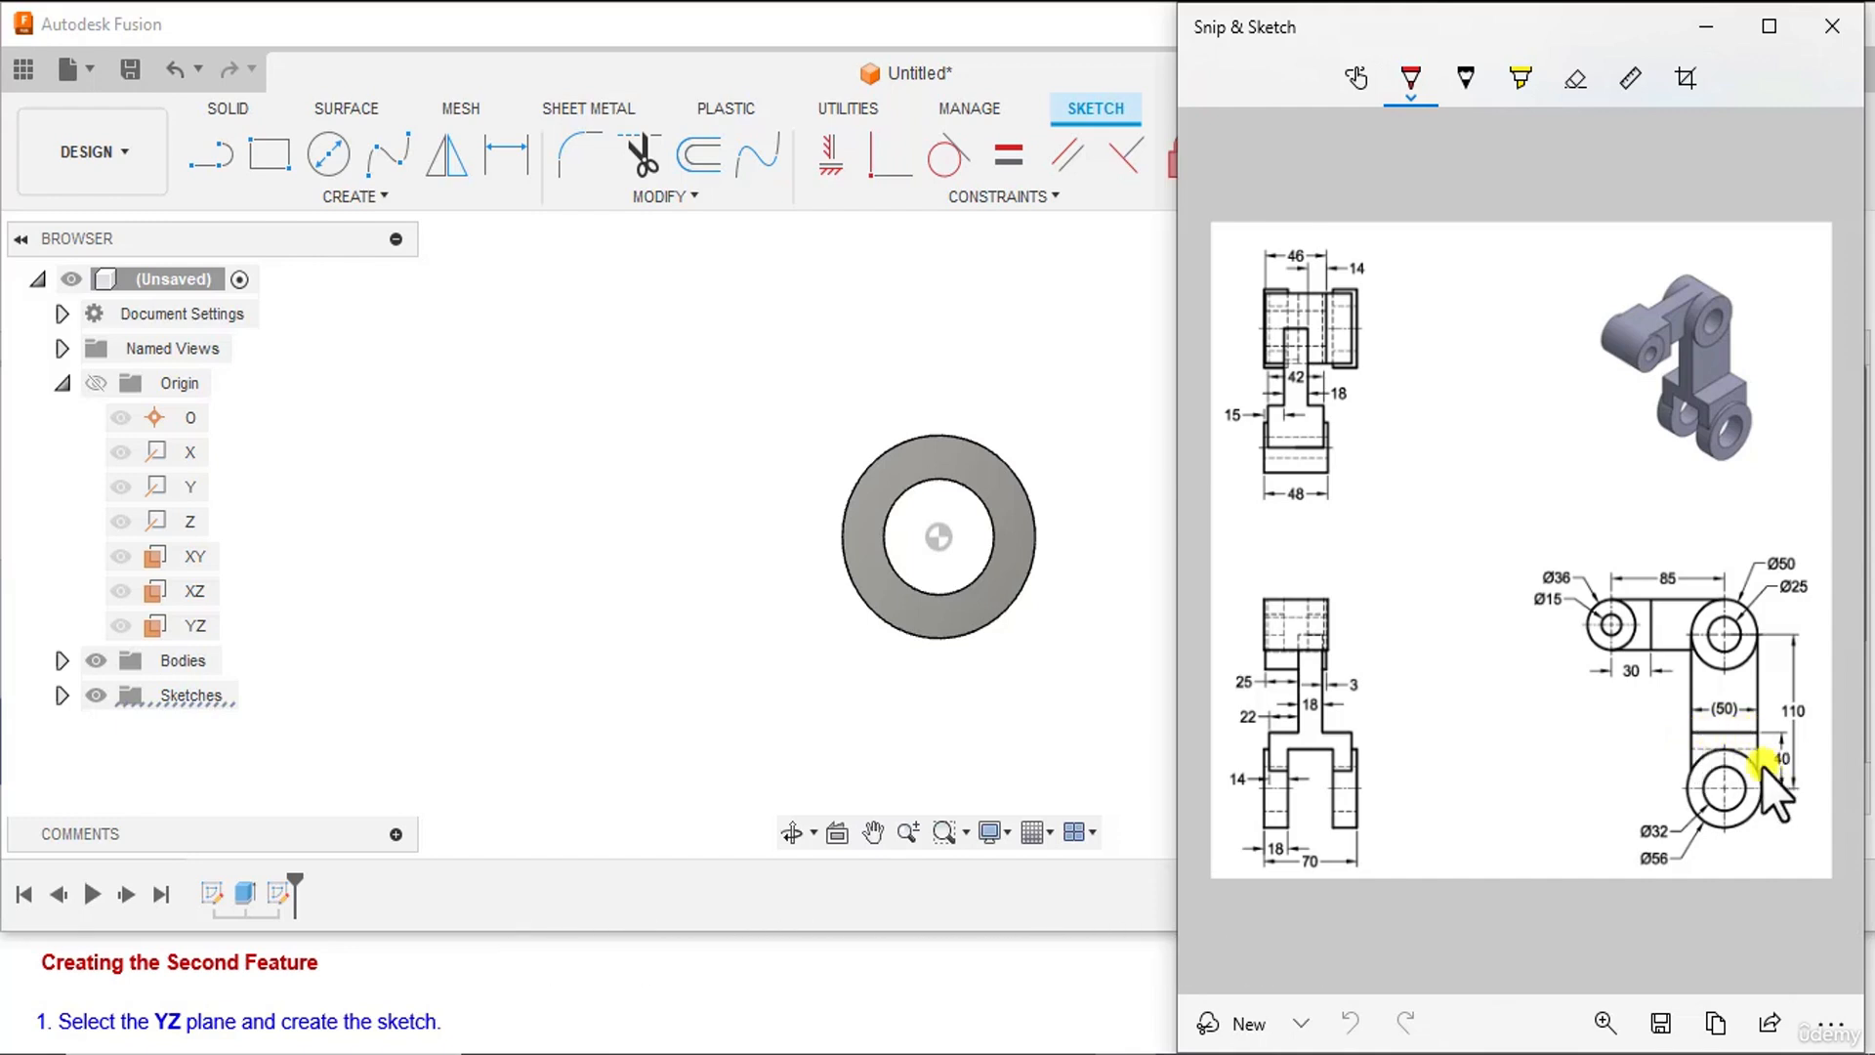
pyautogui.hotkey('alt', 'Tab')
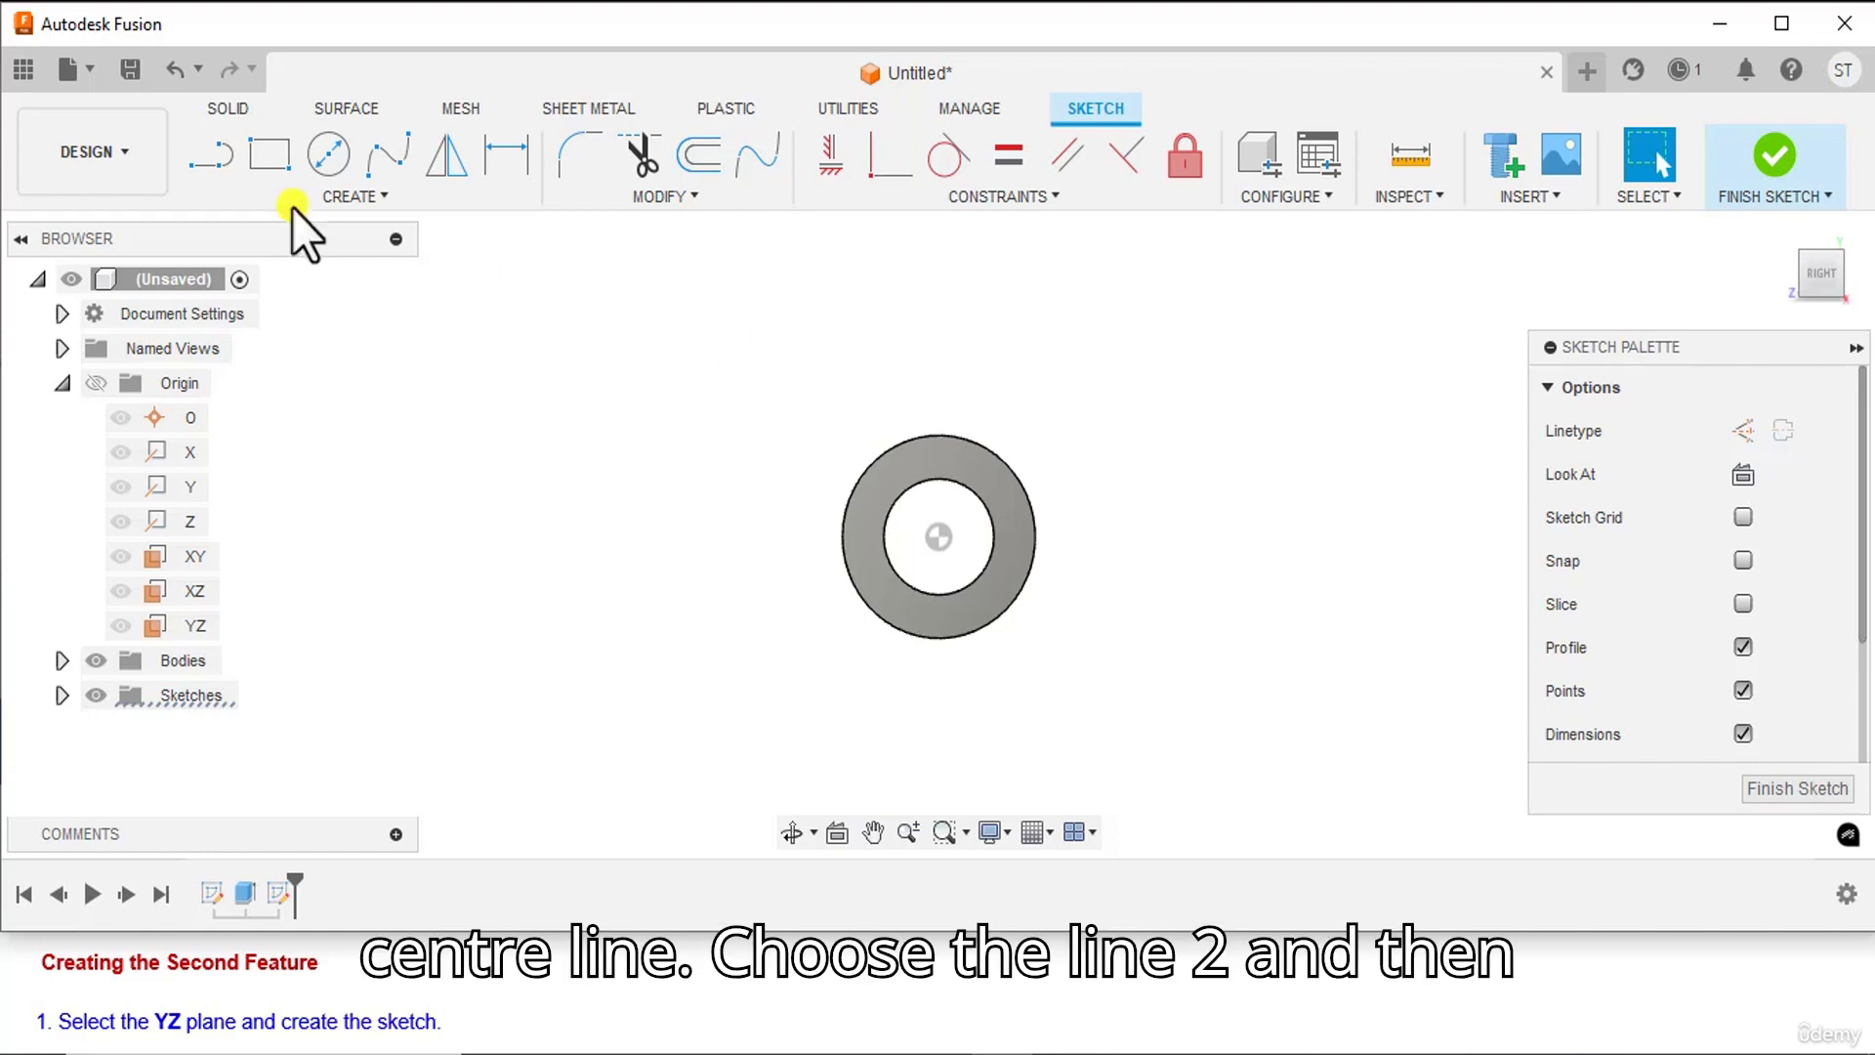
# - Sketch a vertical line about 84 mm long running upward from the origin
pyautogui.click(212, 148)
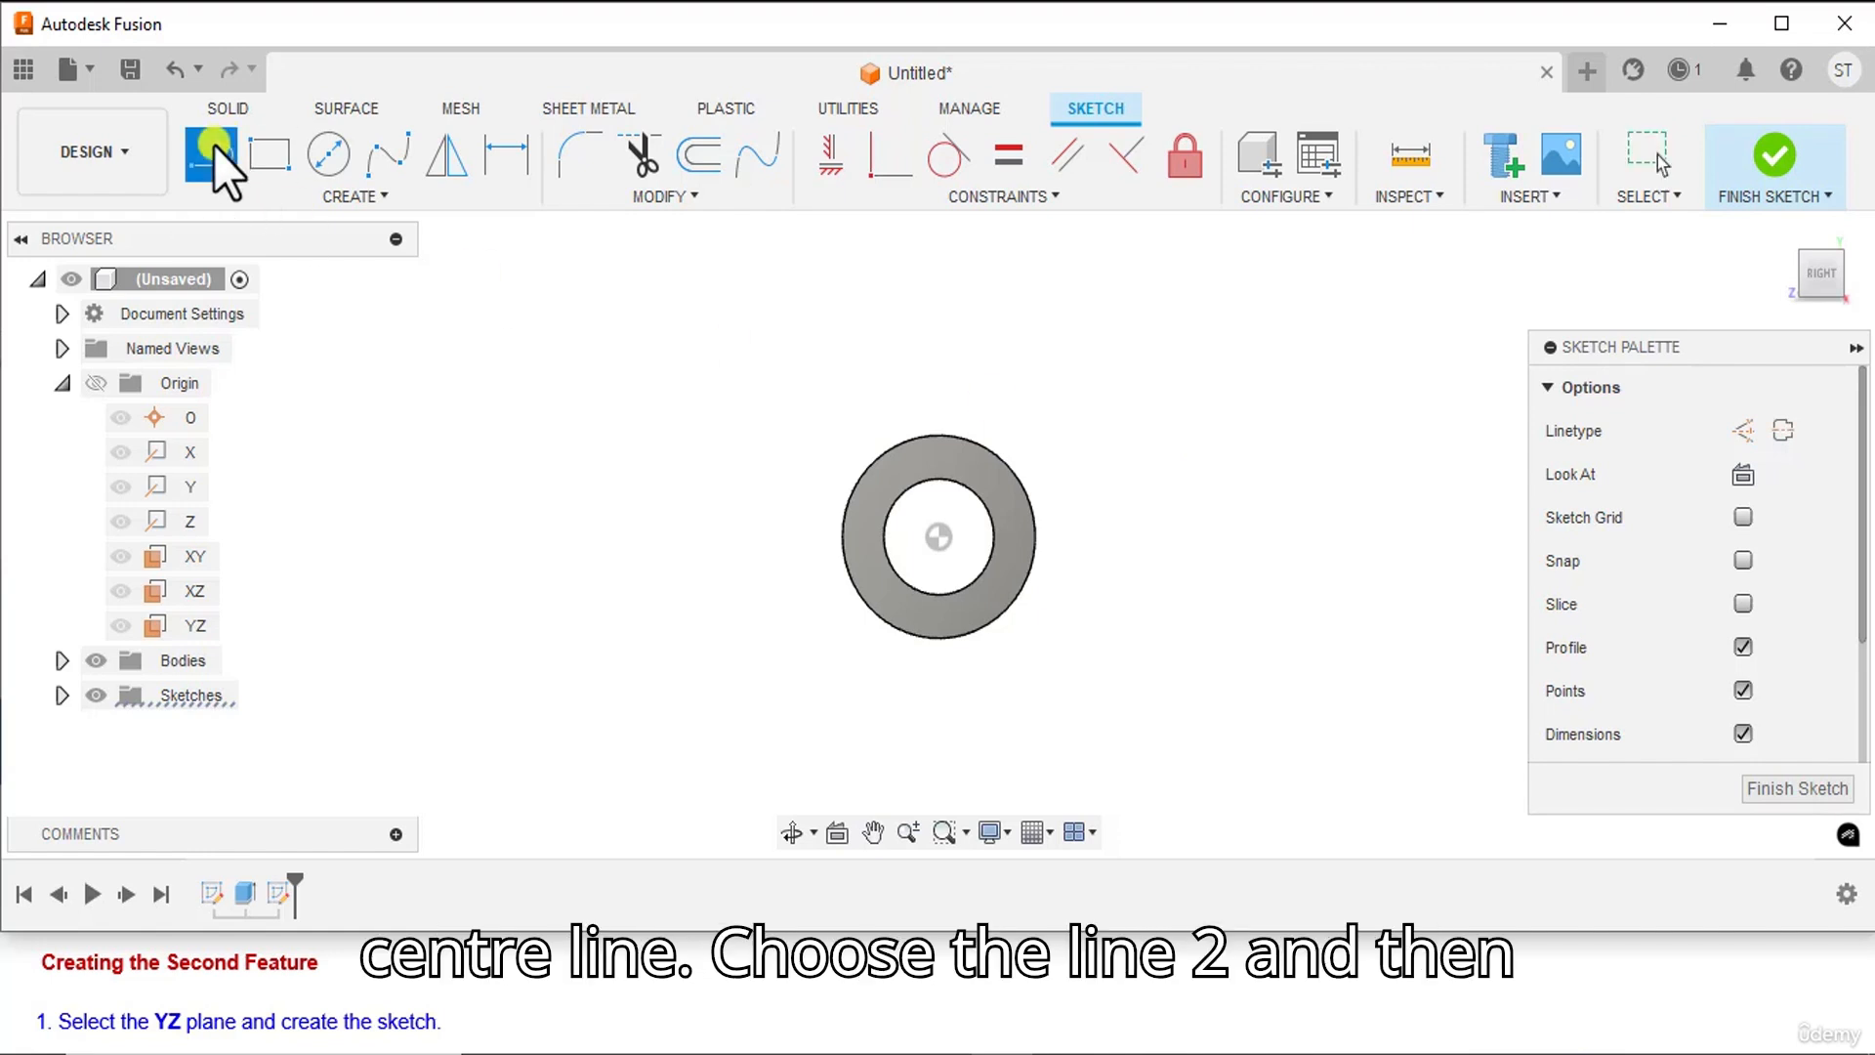
pyautogui.click(940, 533)
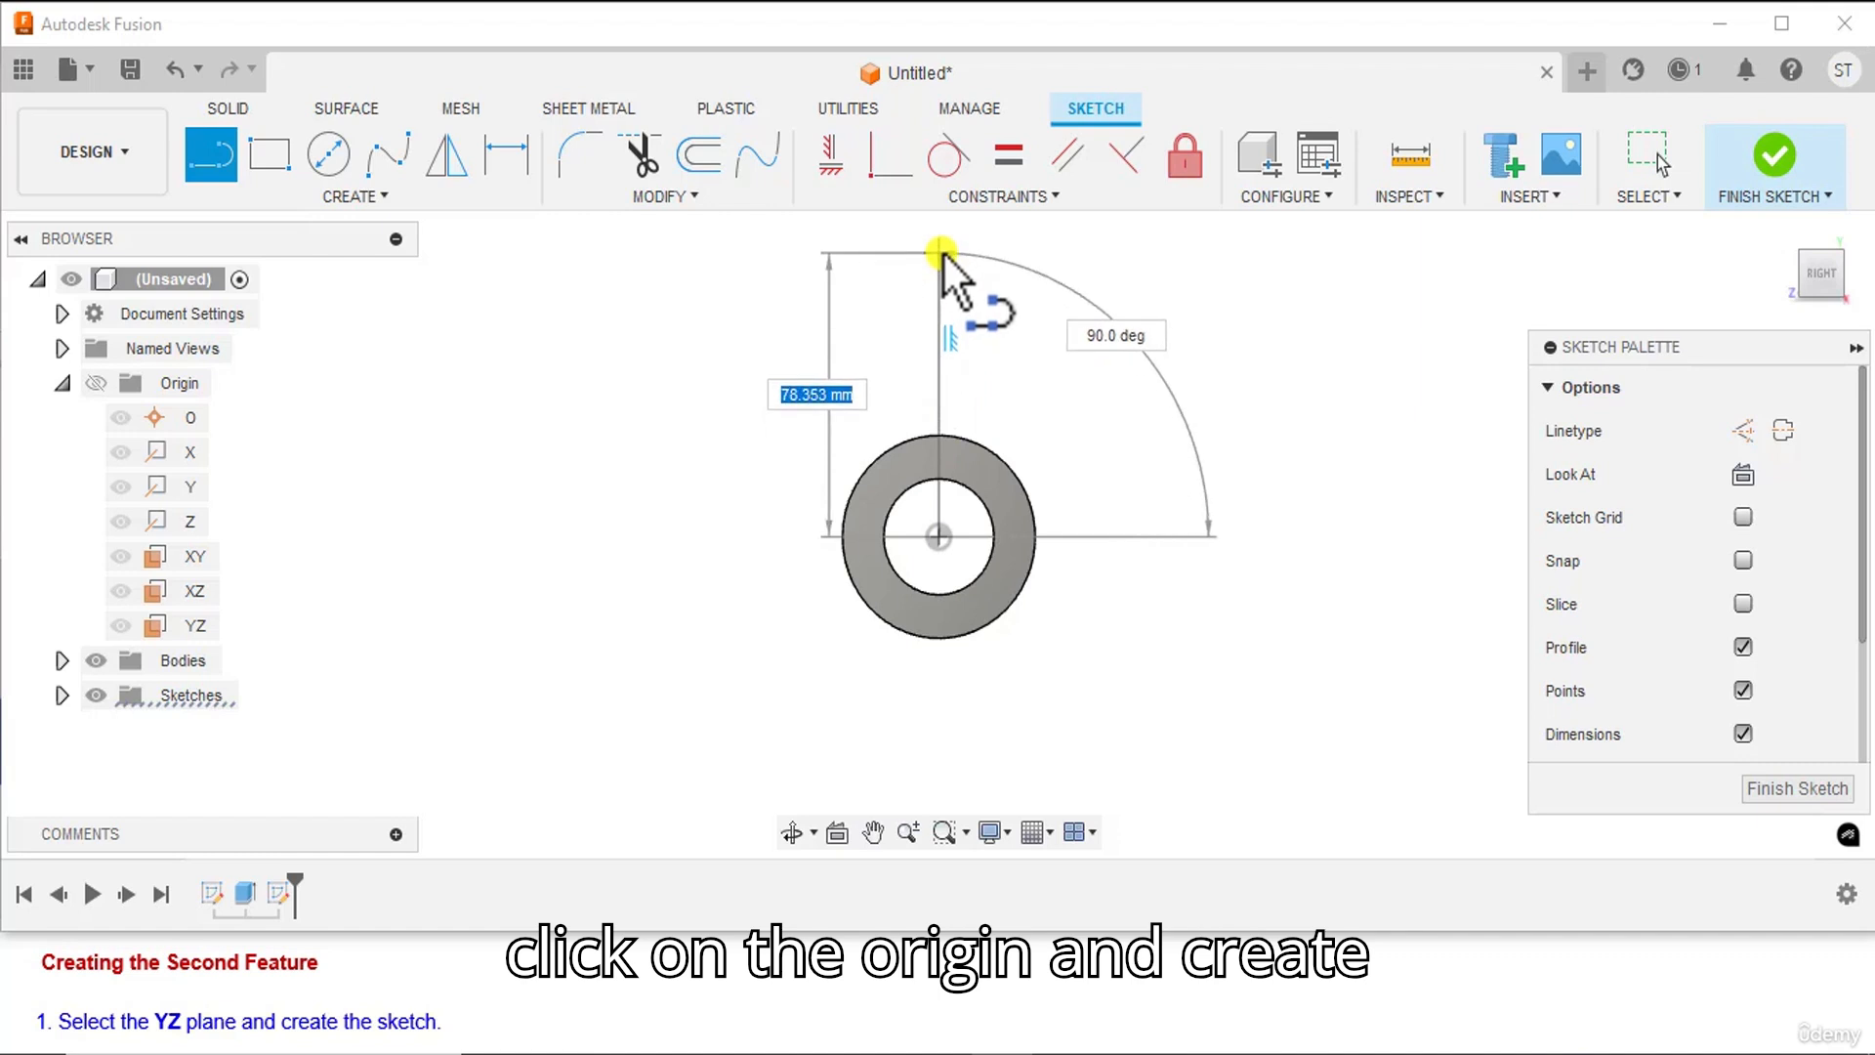
pyautogui.click(940, 235)
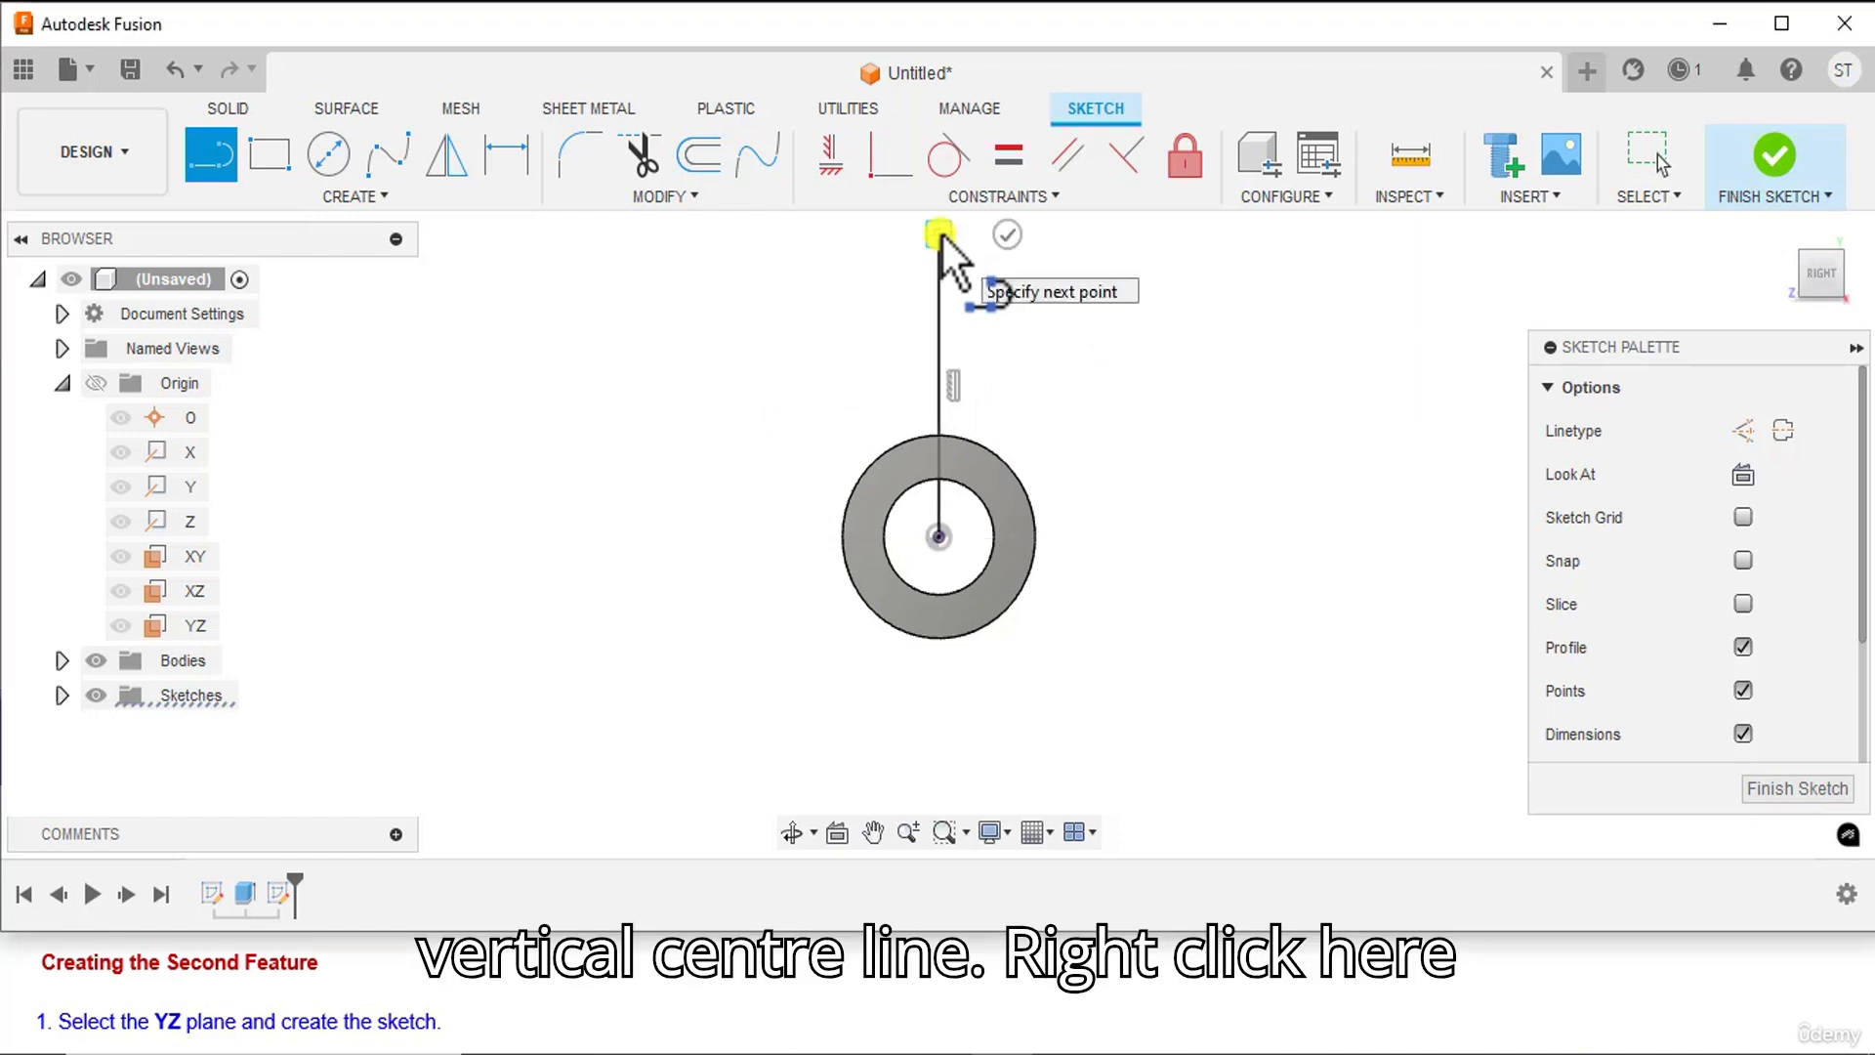
pyautogui.rightClick(972, 266)
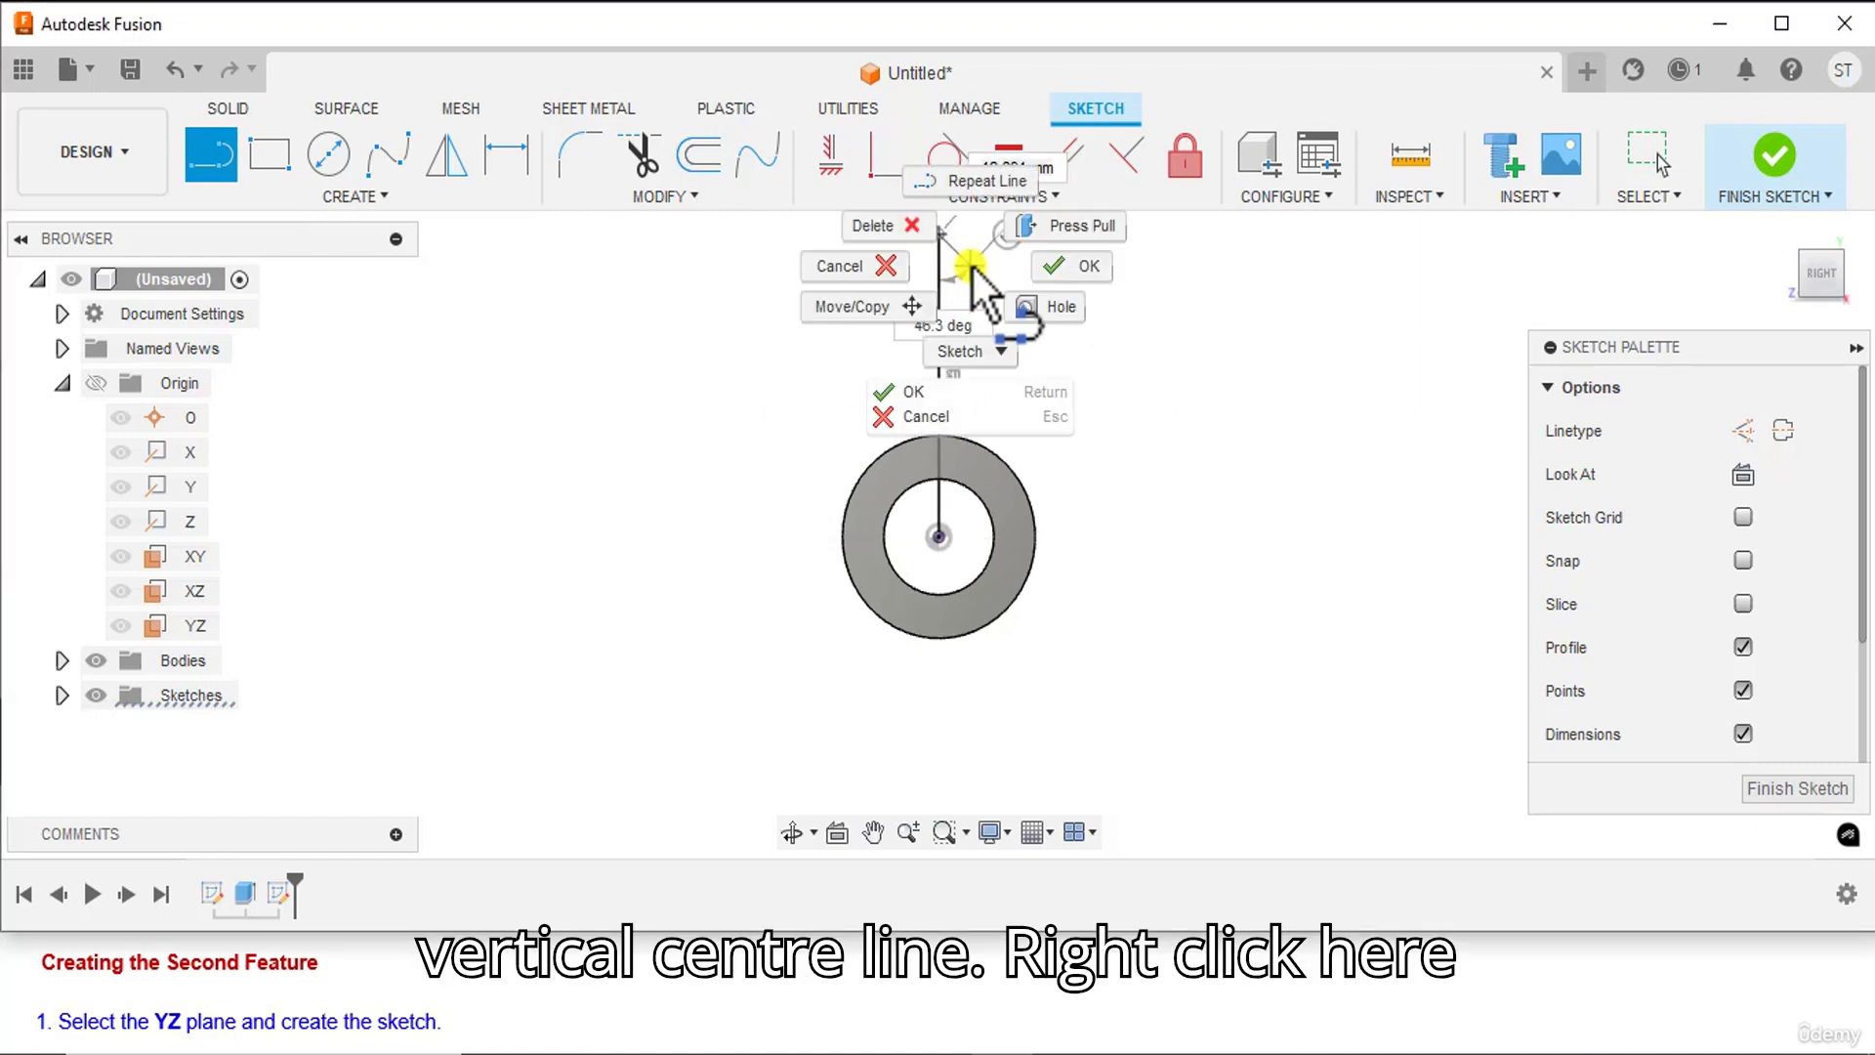
pyautogui.click(1084, 270)
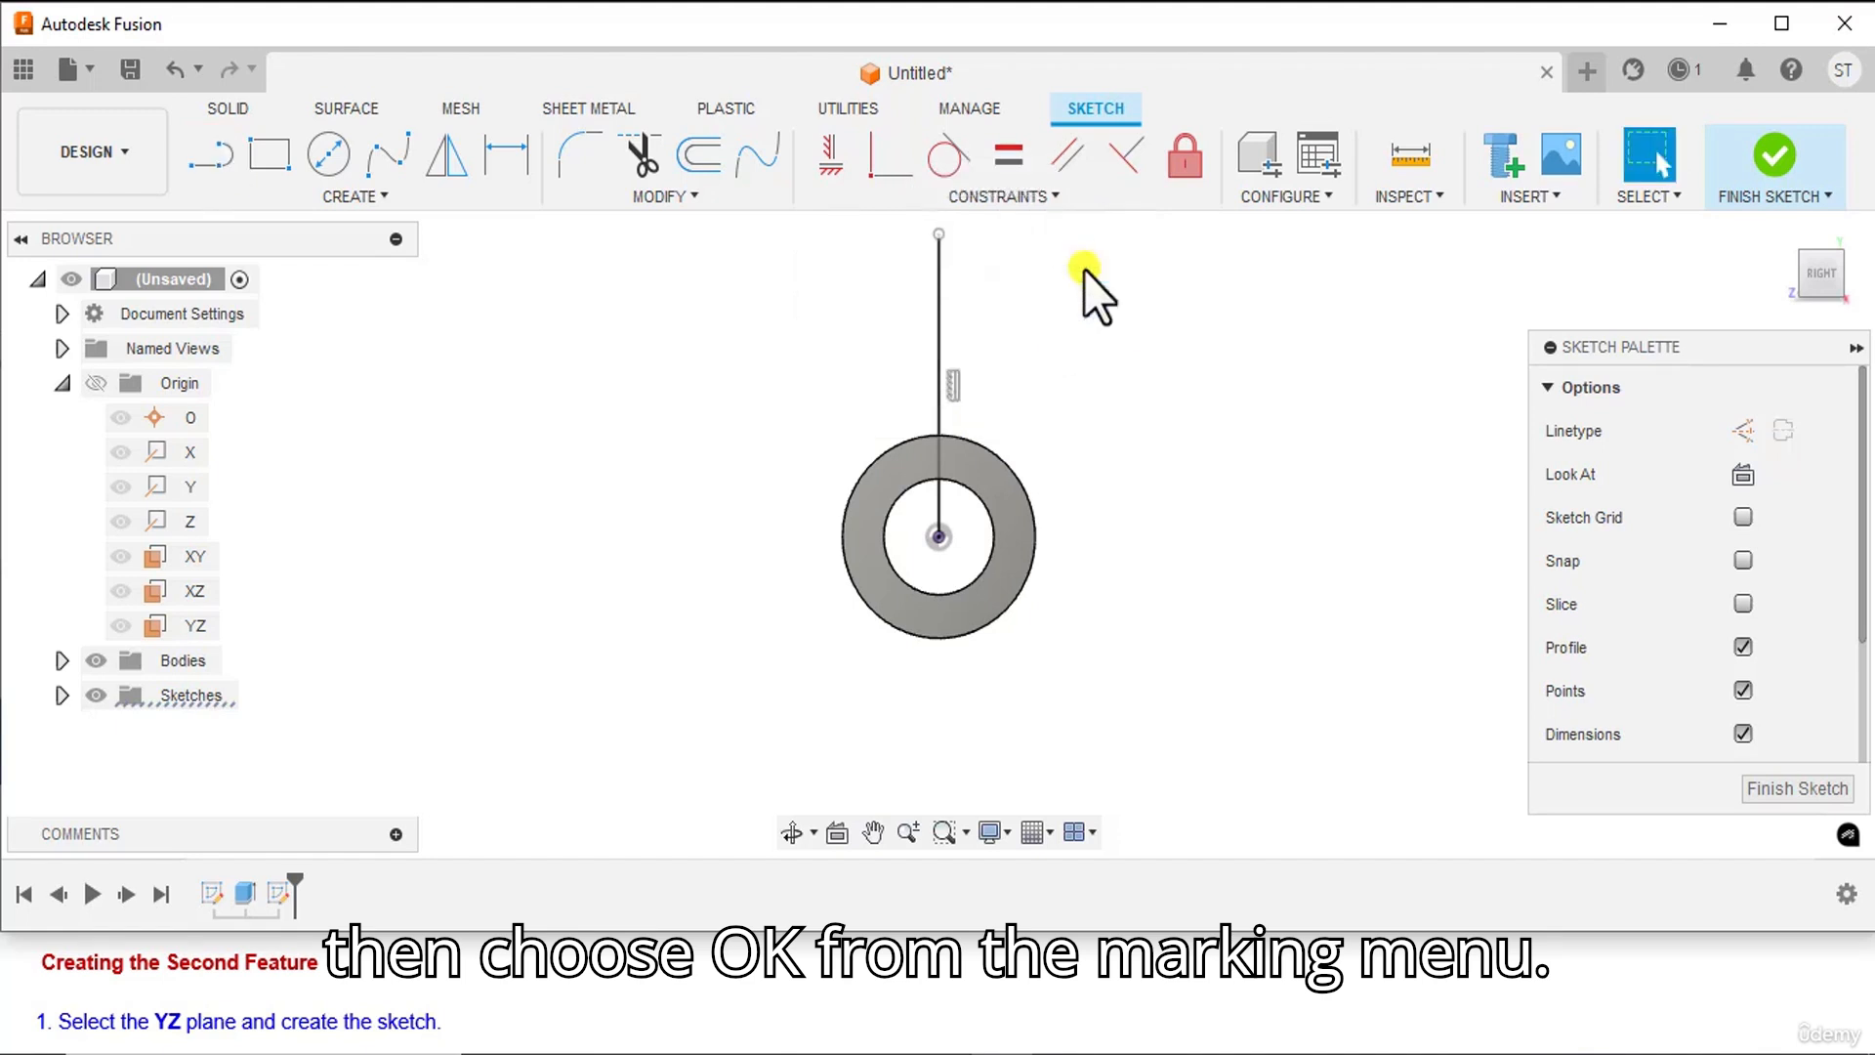
# - Convert the vertical line through the origin to construction linetype
pyautogui.click(938, 293)
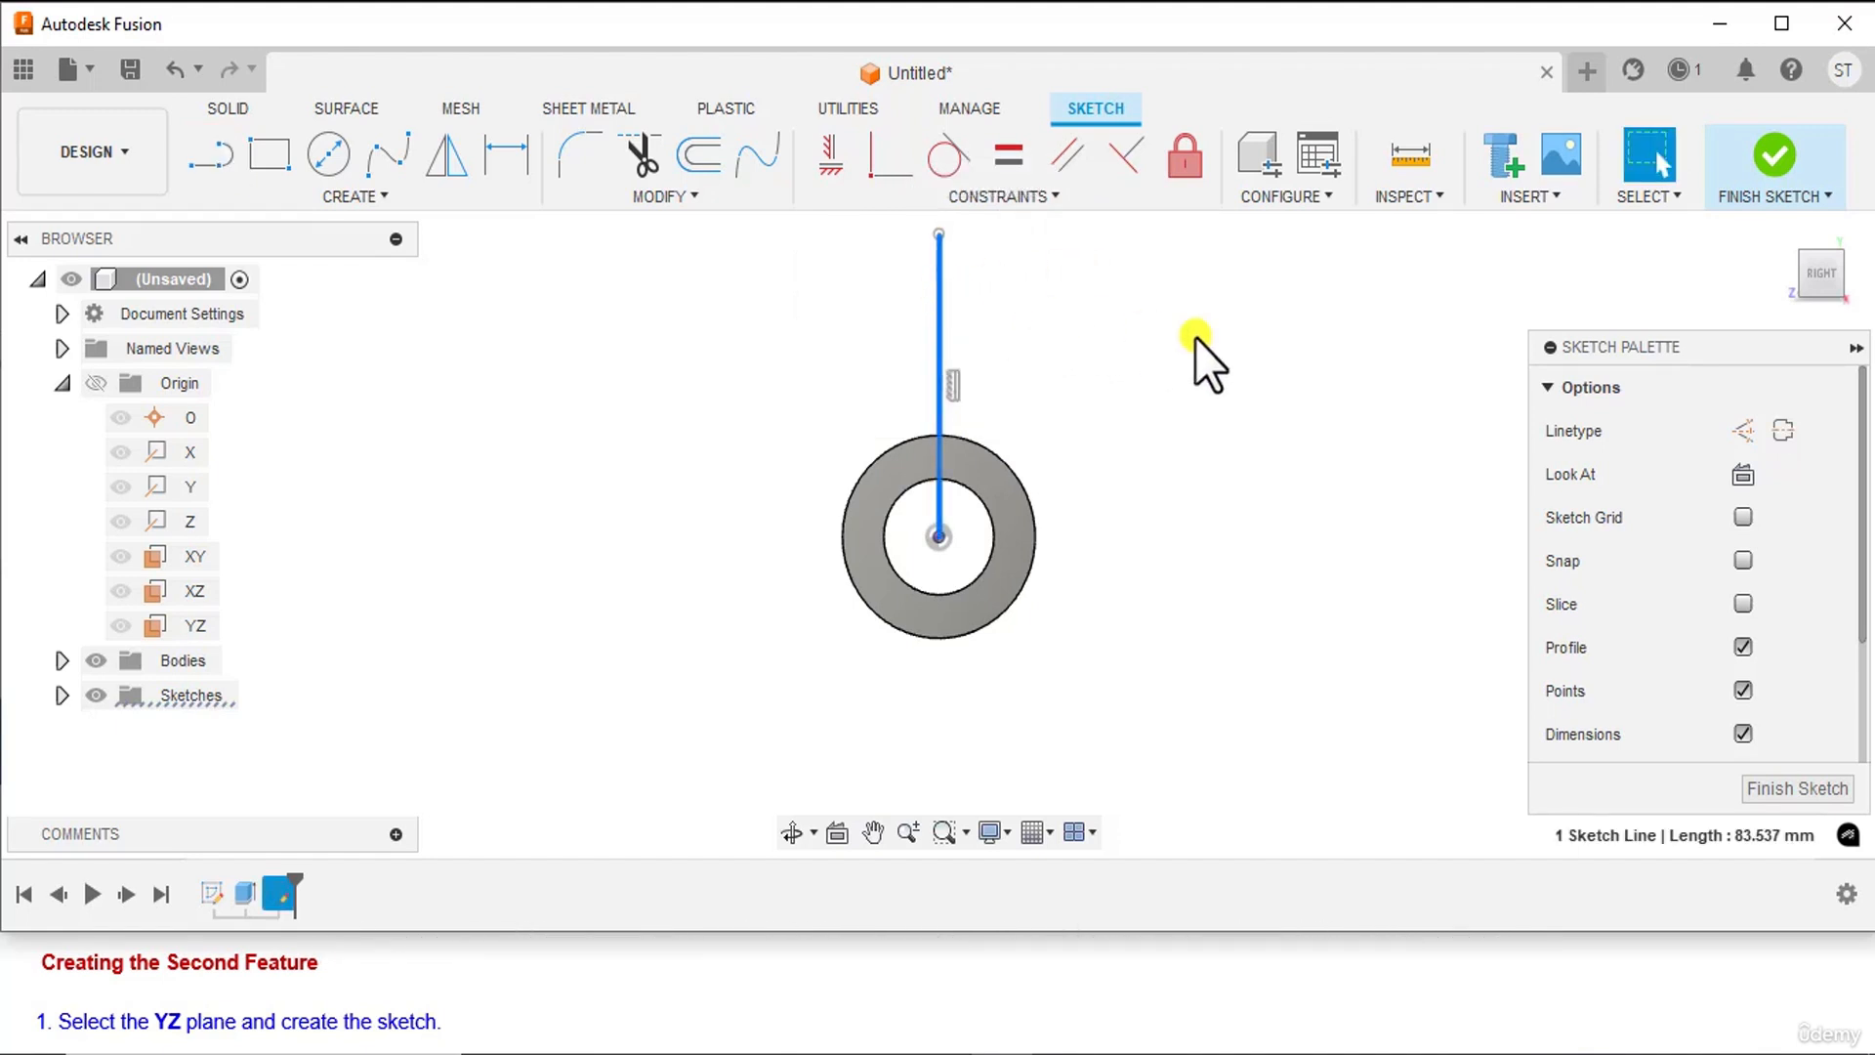
pyautogui.click(1748, 426)
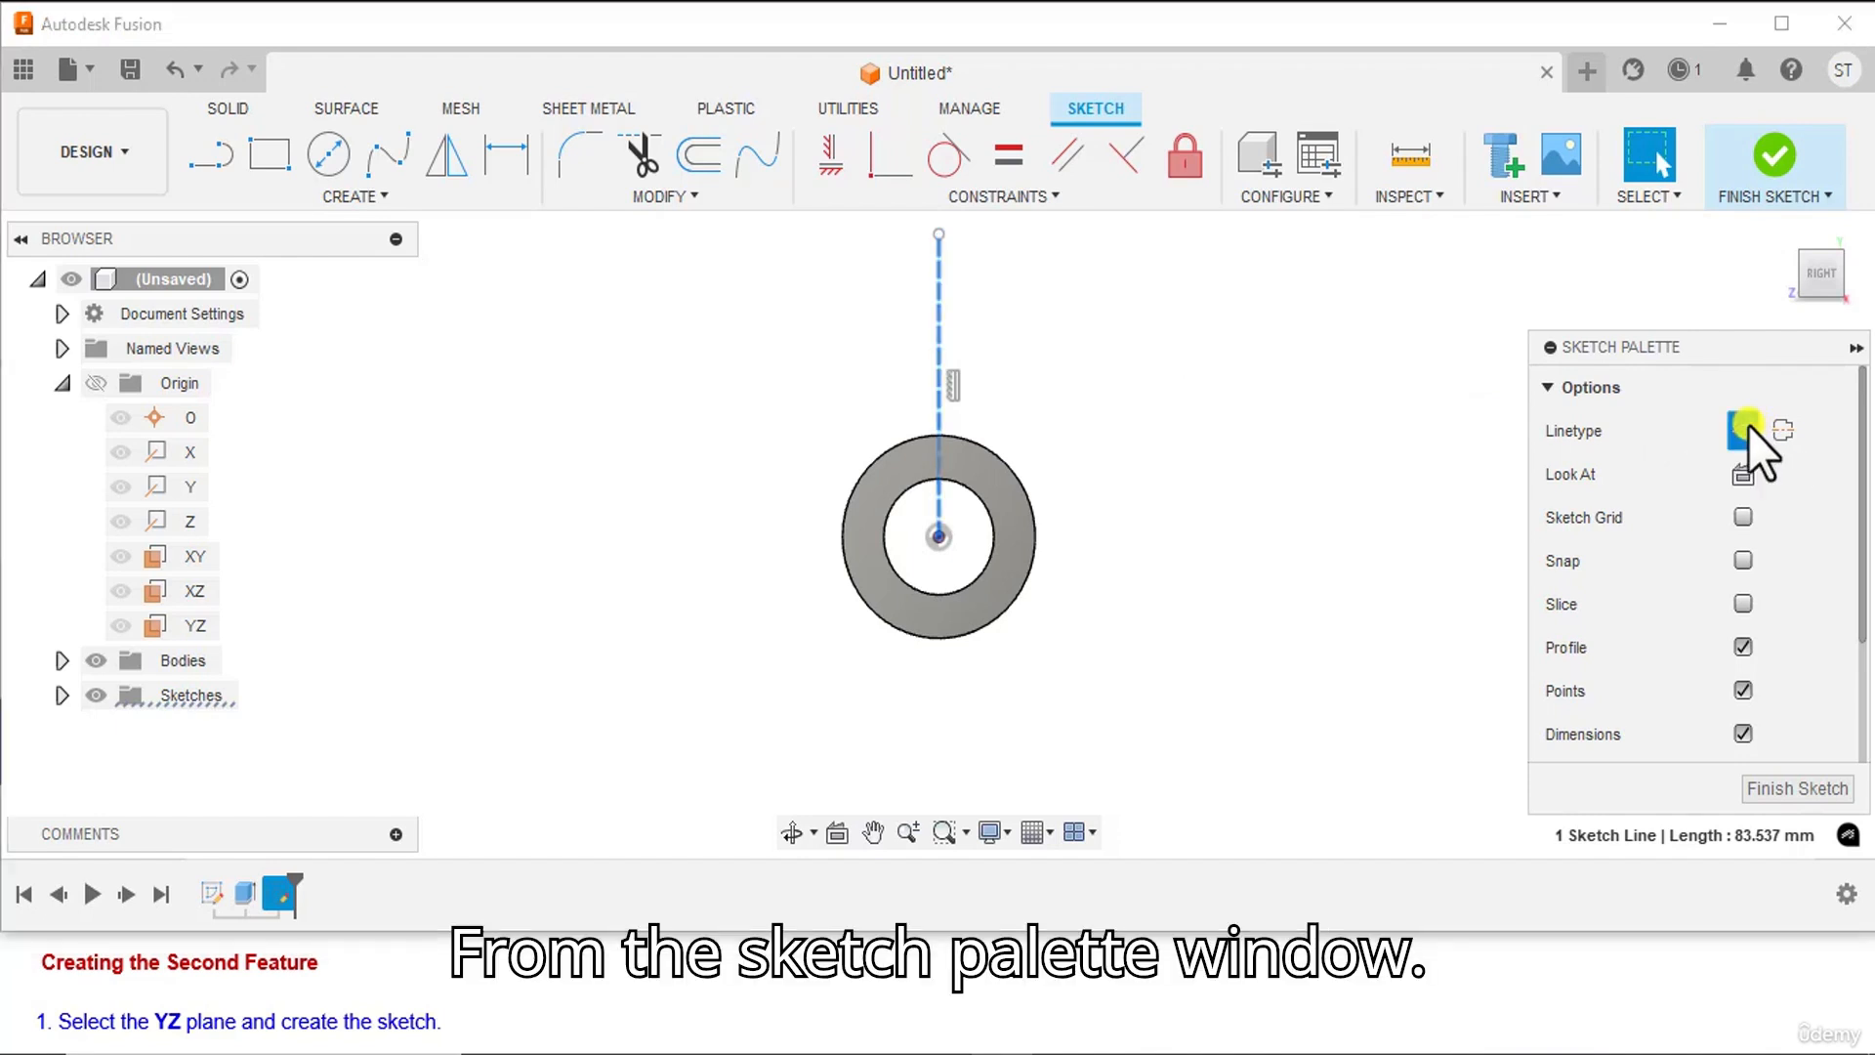
pyautogui.click(1335, 379)
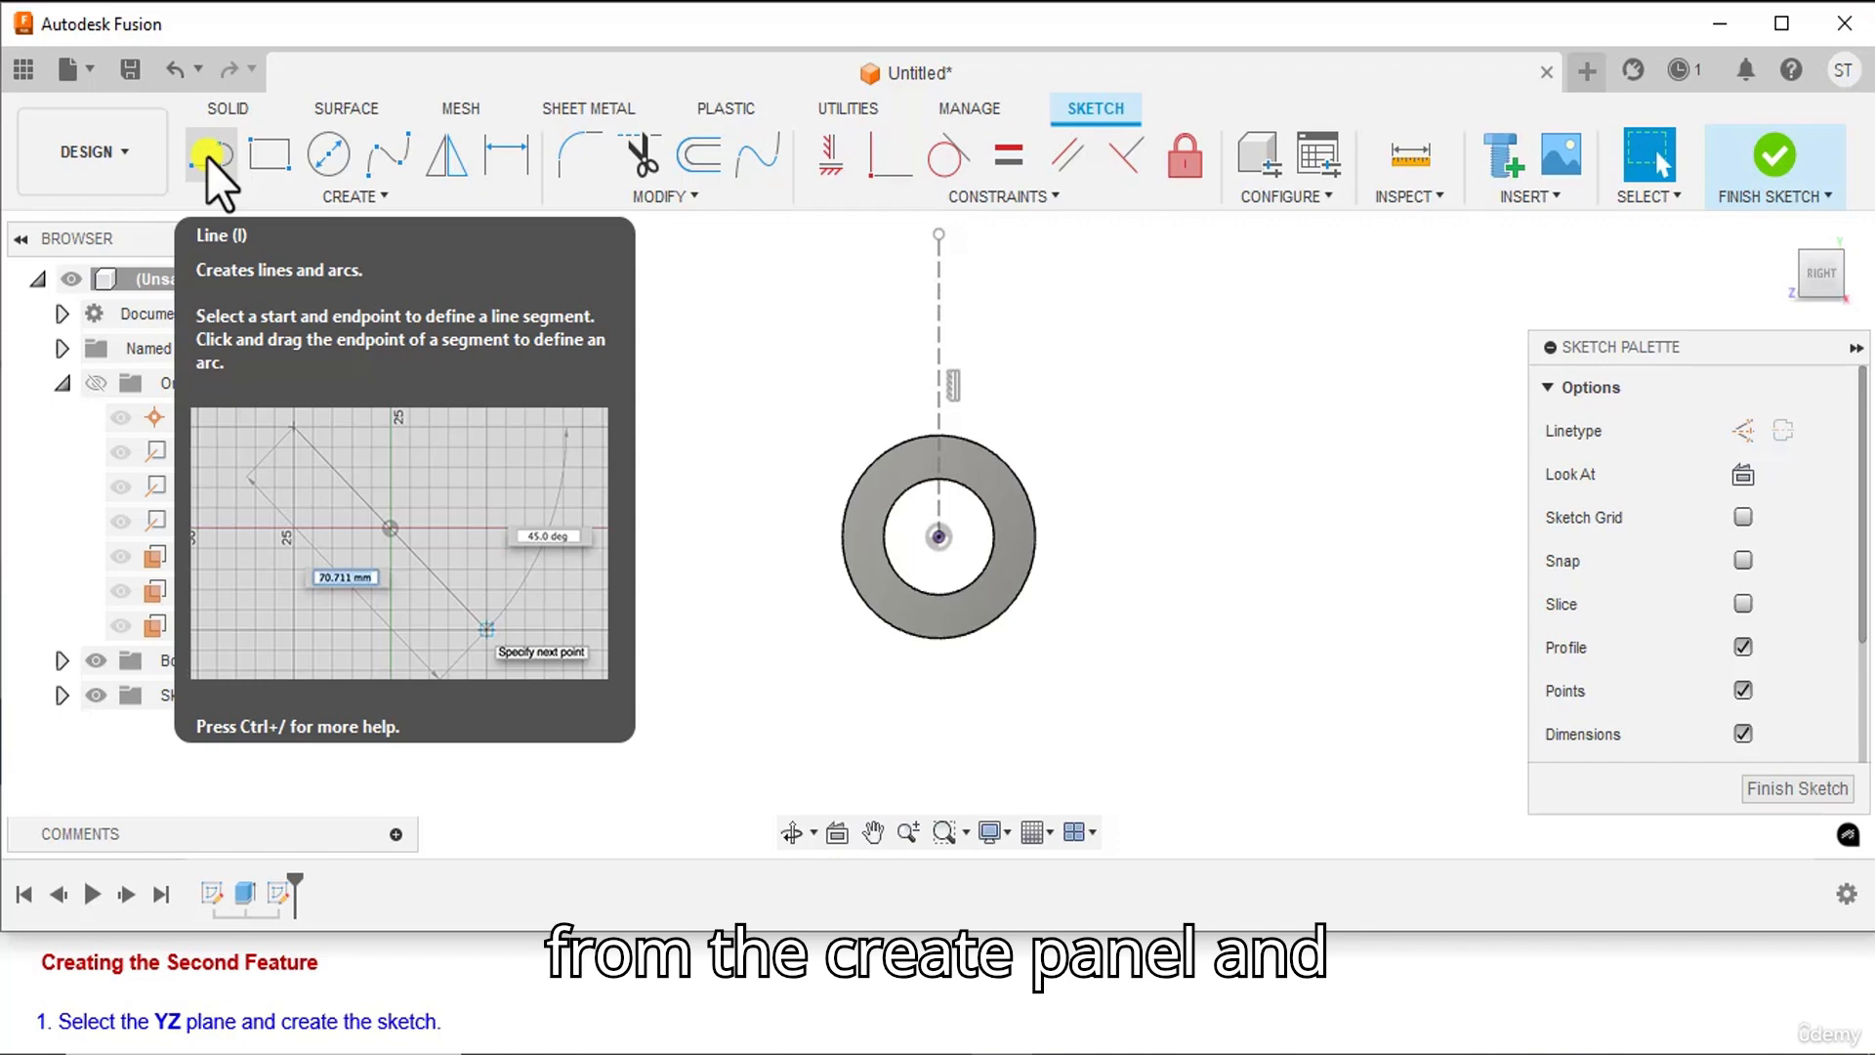
# - Sketch an open three-sided rectangular profile about 49 mm wide above the ring, with both vertical sides ending near its outer edge
pyautogui.click(207, 157)
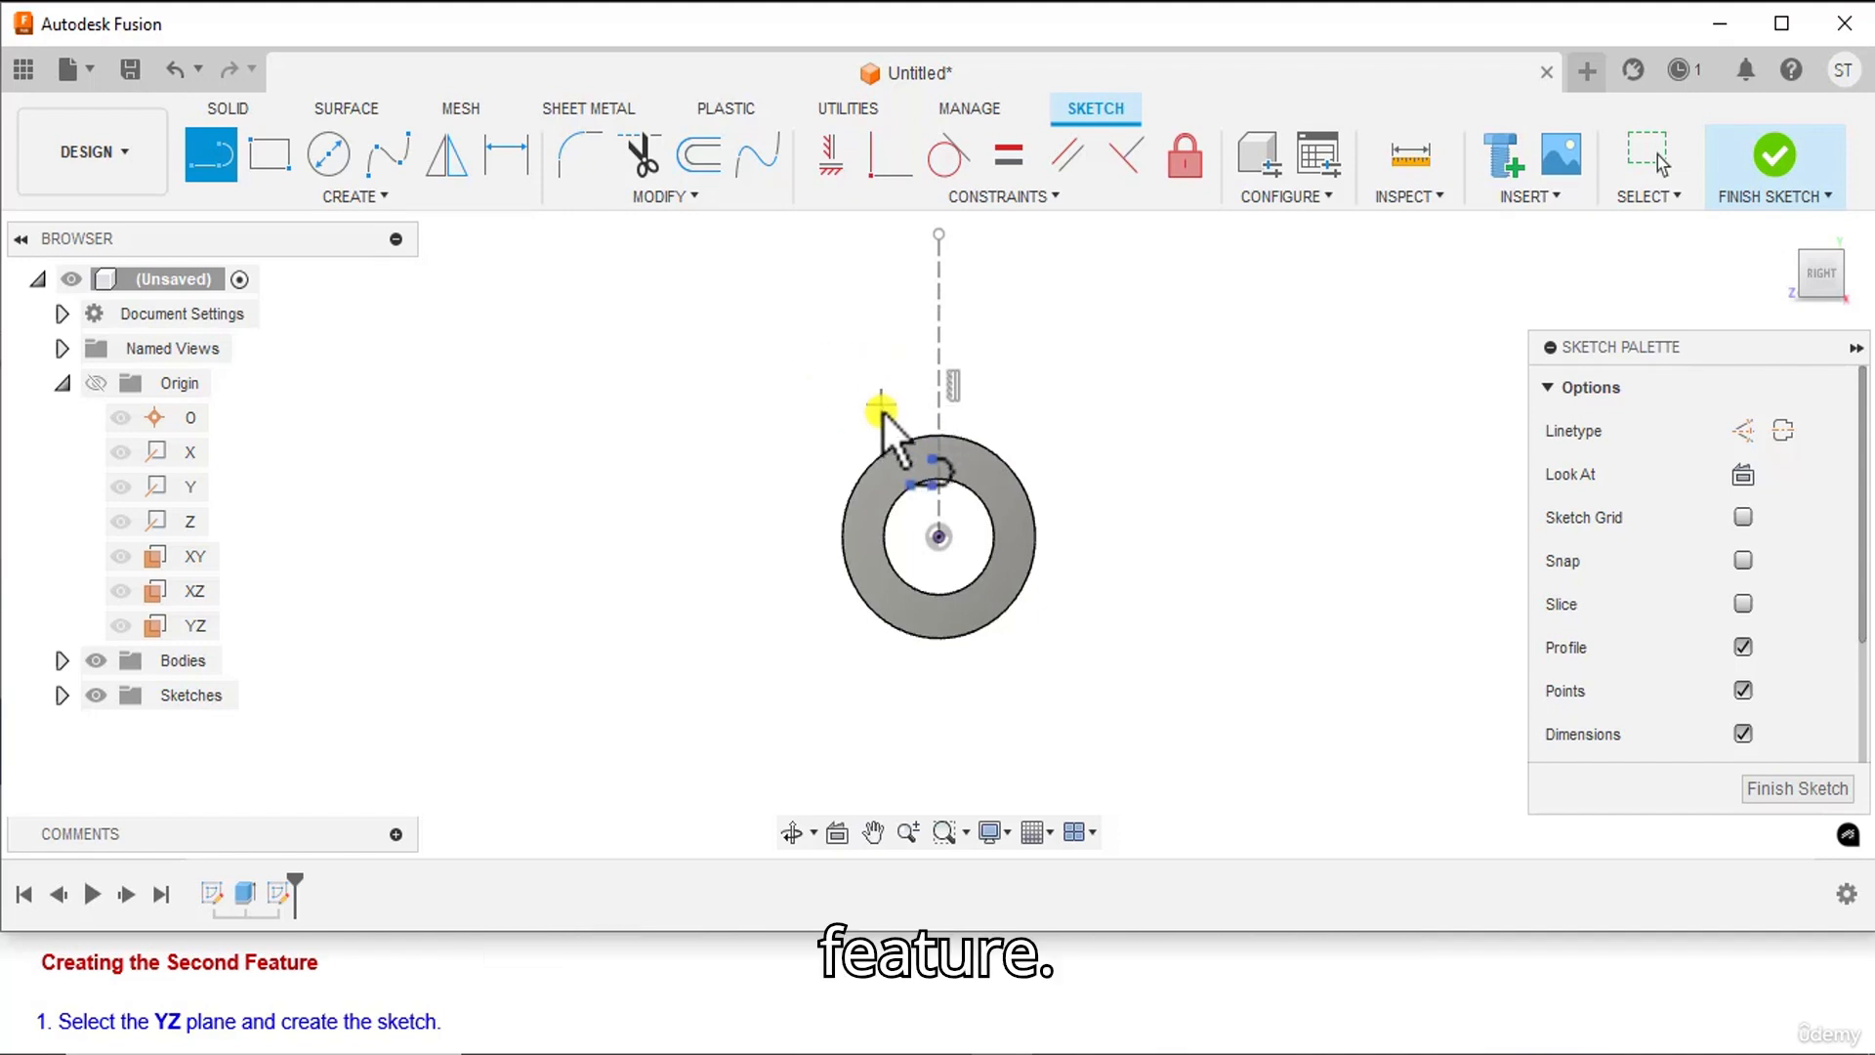
pyautogui.click(852, 483)
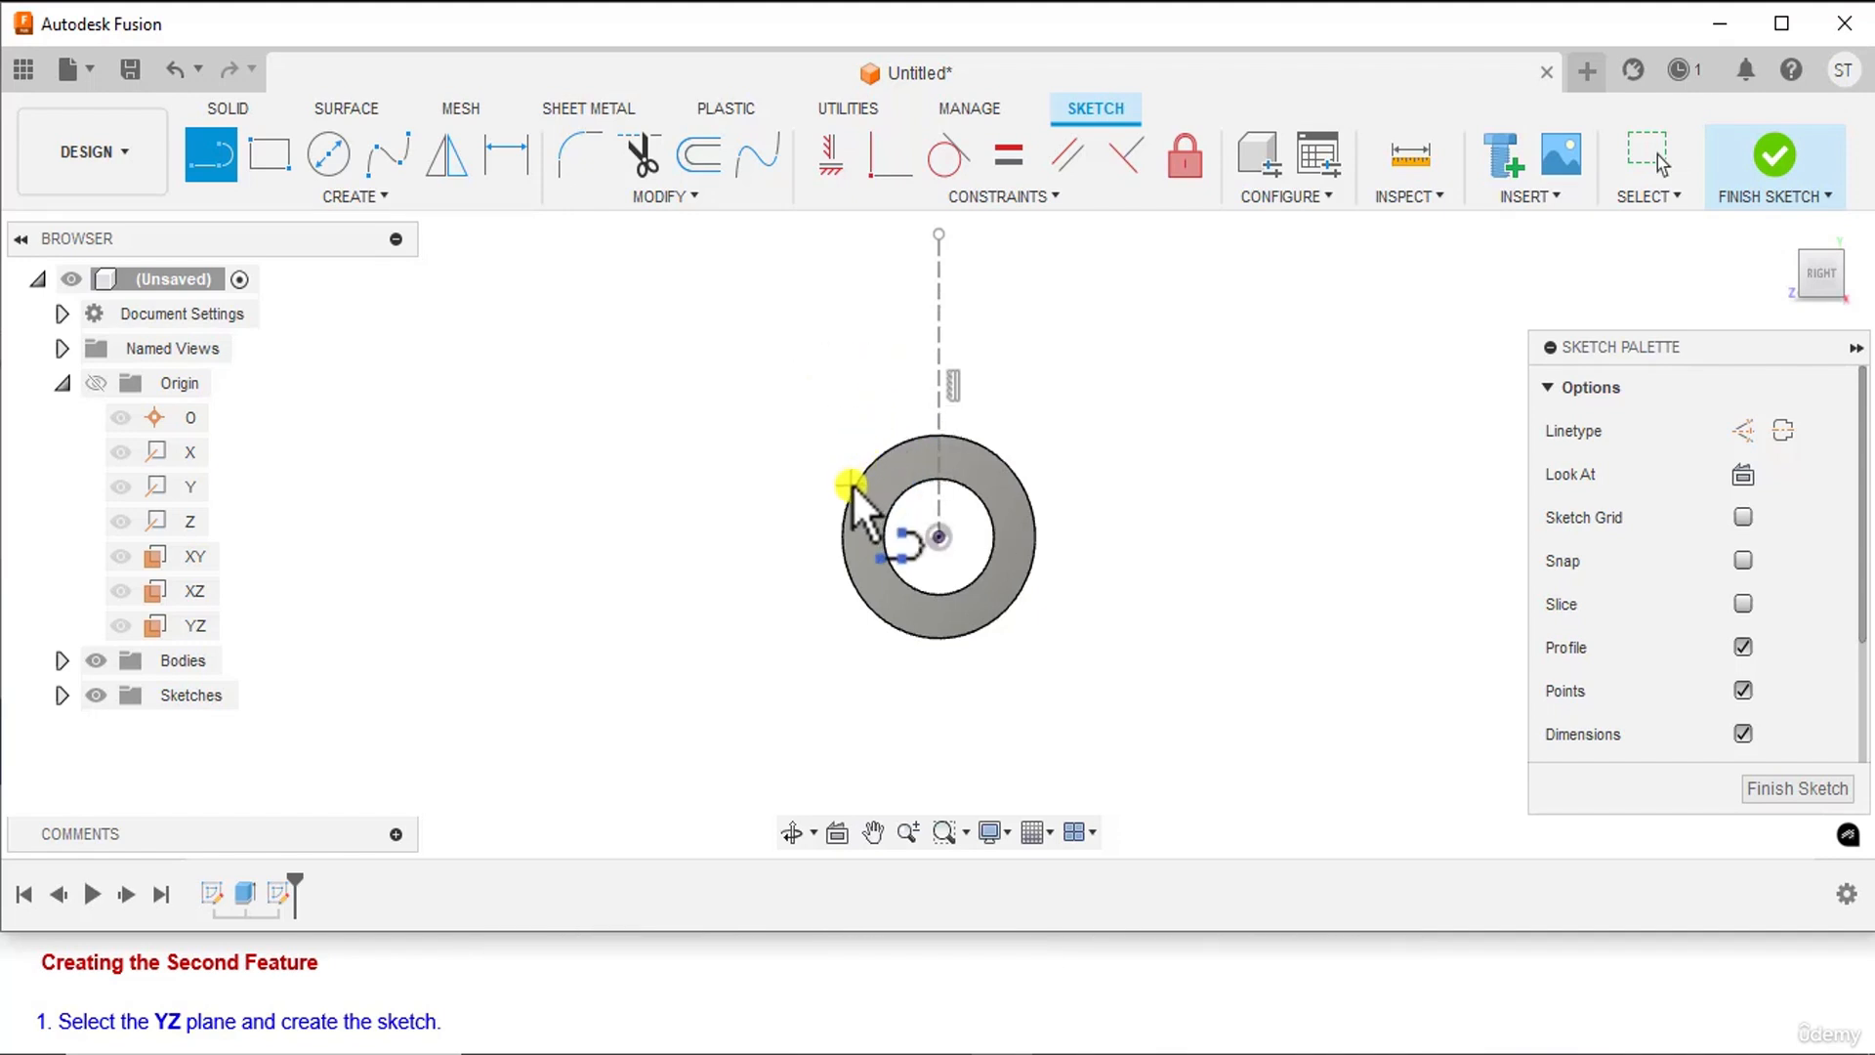
pyautogui.click(852, 375)
pyautogui.click(1022, 376)
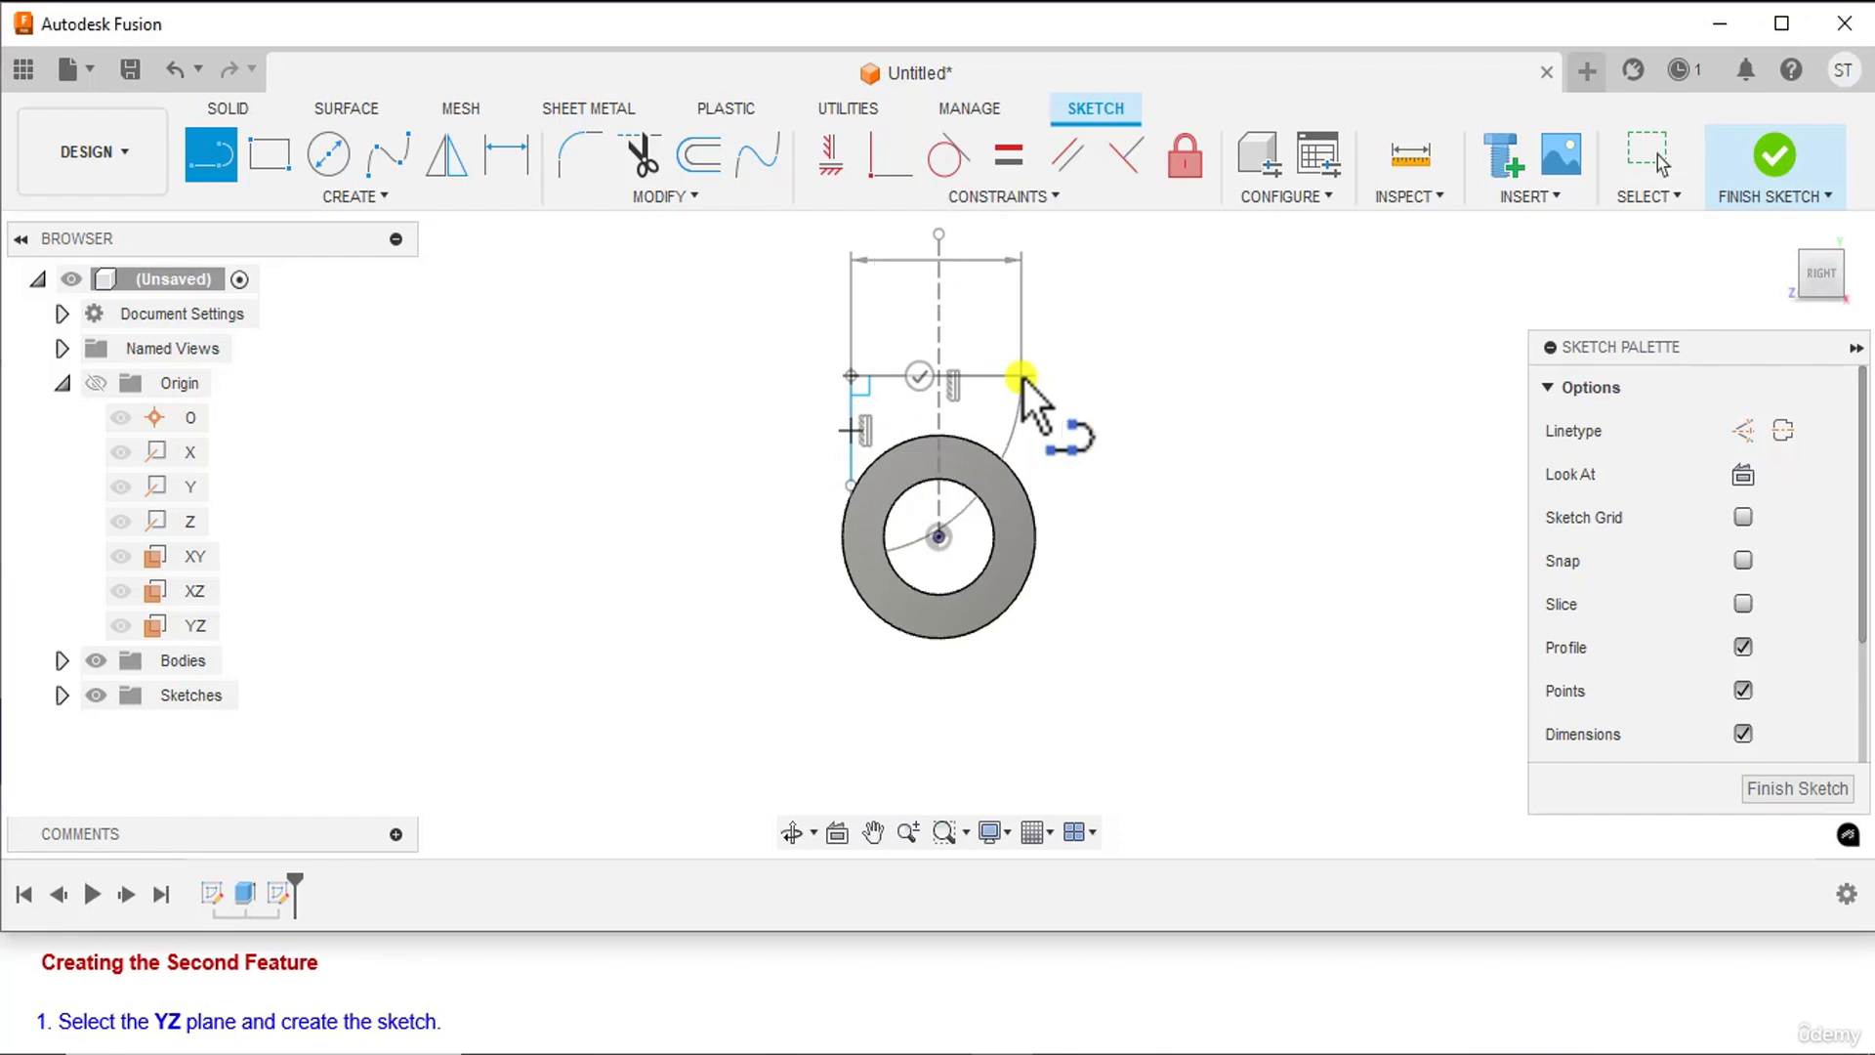
pyautogui.click(1021, 483)
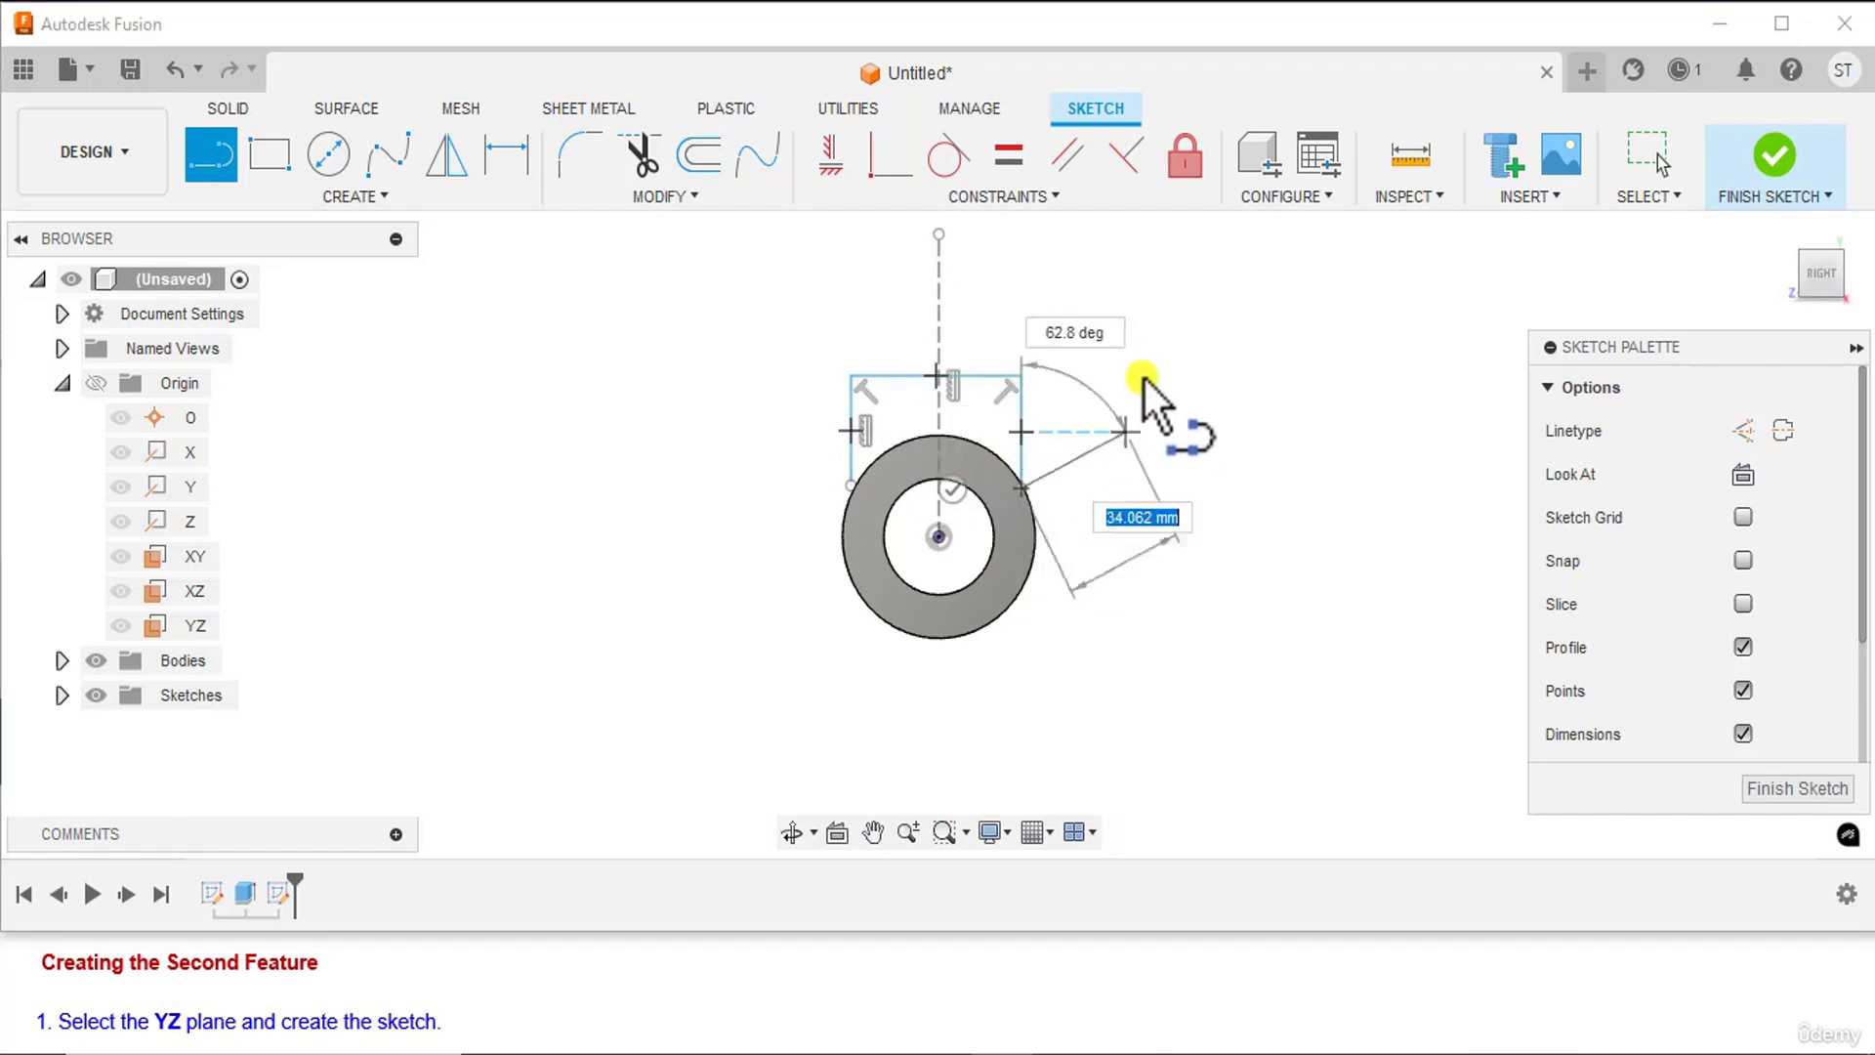
pyautogui.rightClick(1141, 371)
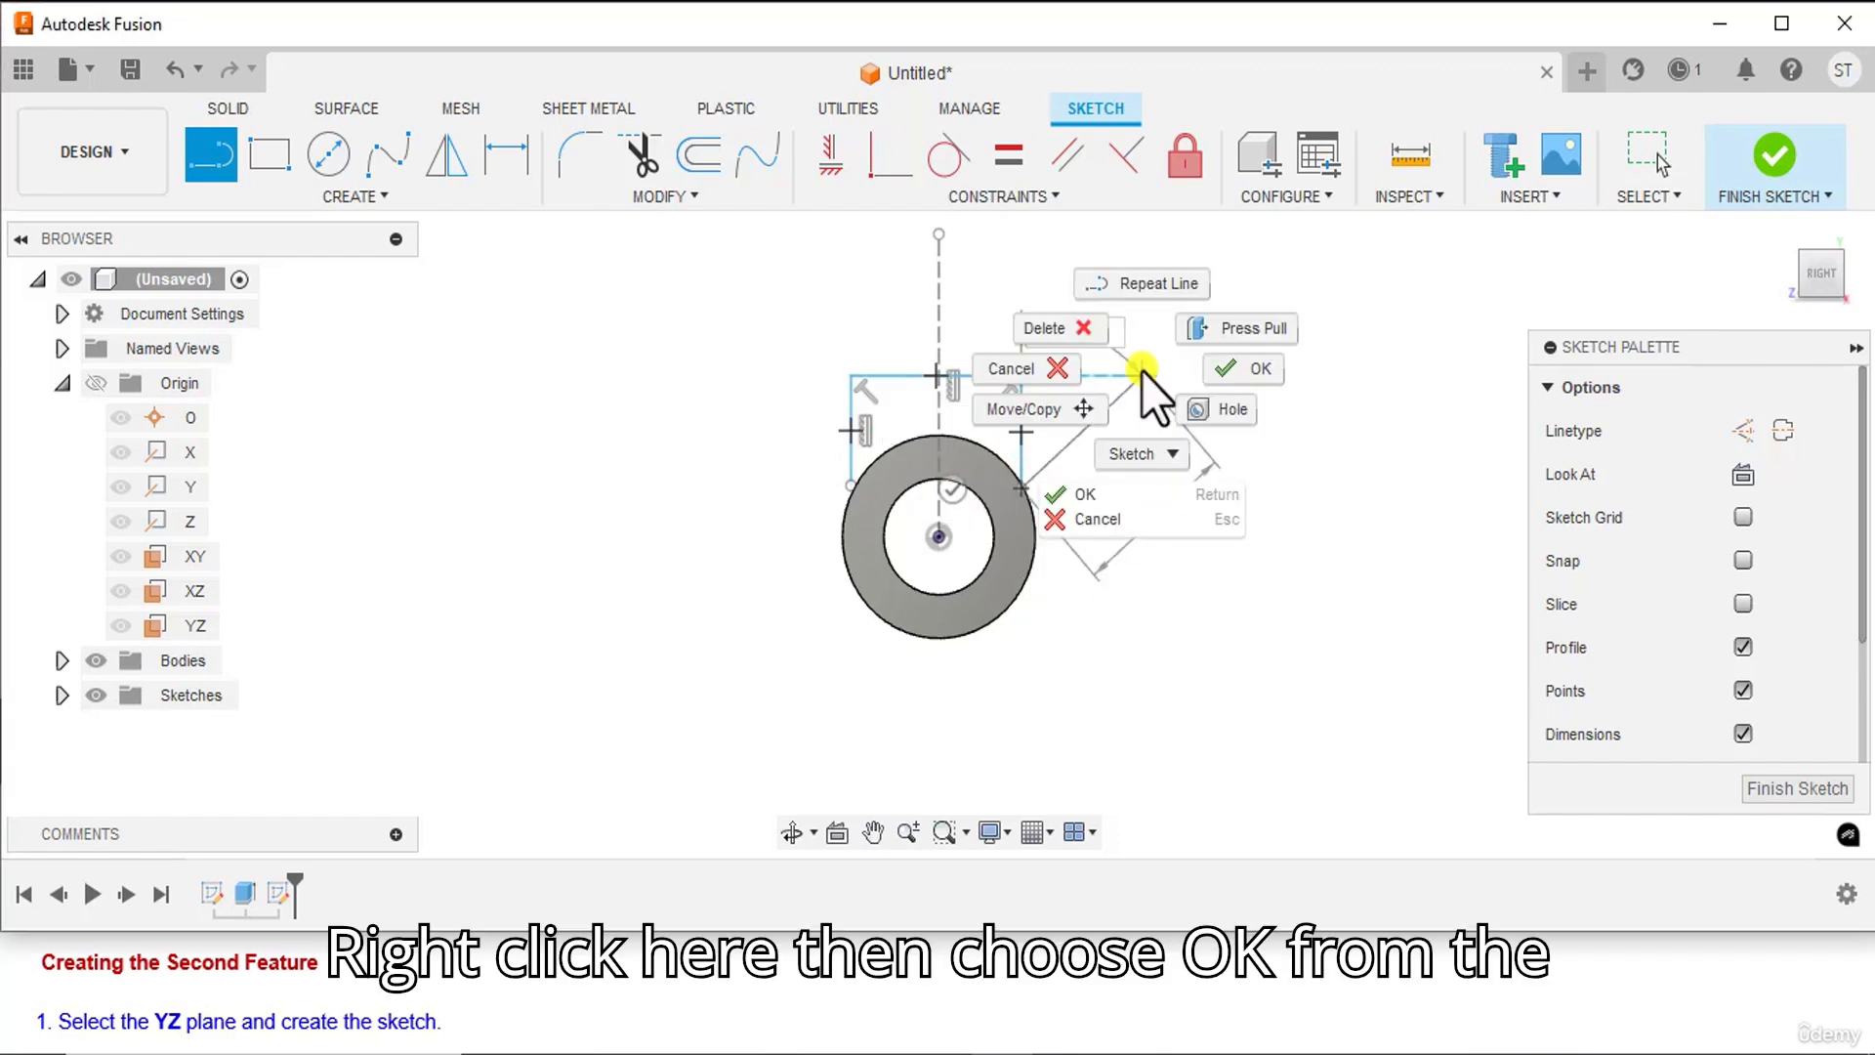
pyautogui.click(1220, 365)
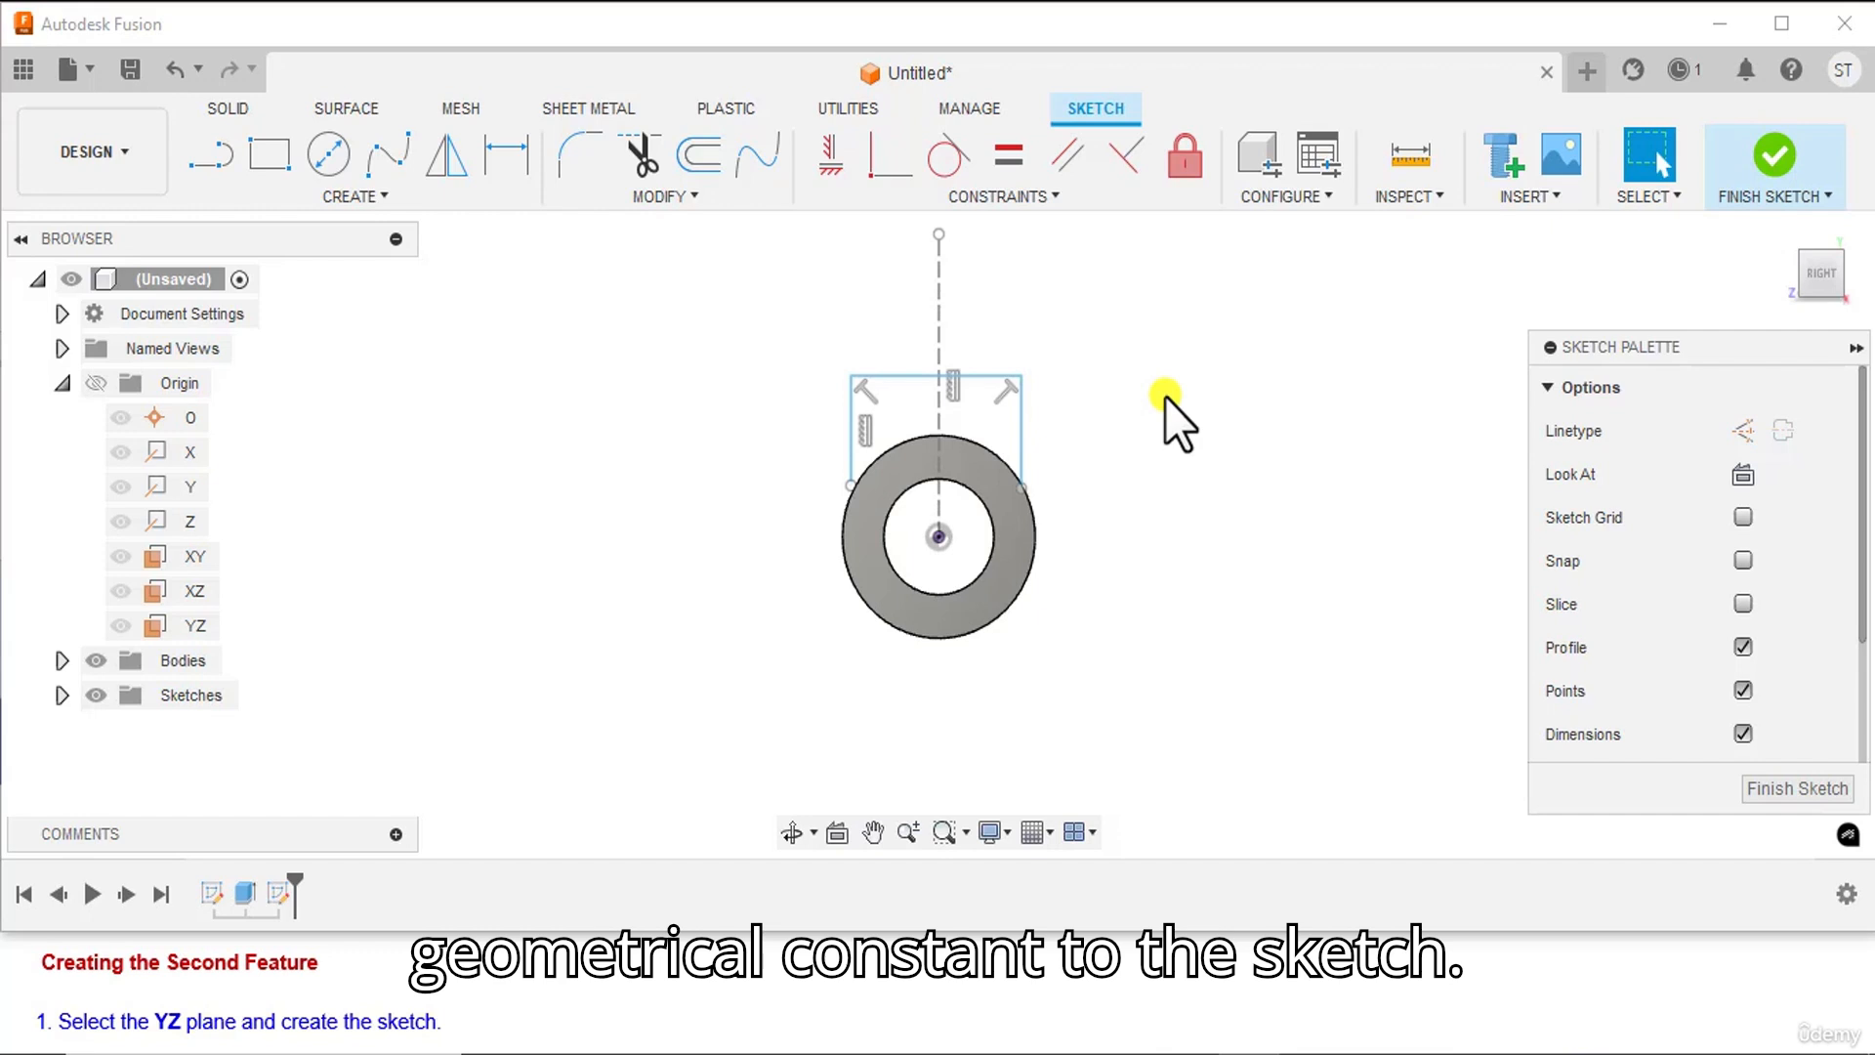
# - Apply Coincident constraints to place the lower endpoints of both vertical lines on the ring's outer circular edge
pyautogui.click(891, 158)
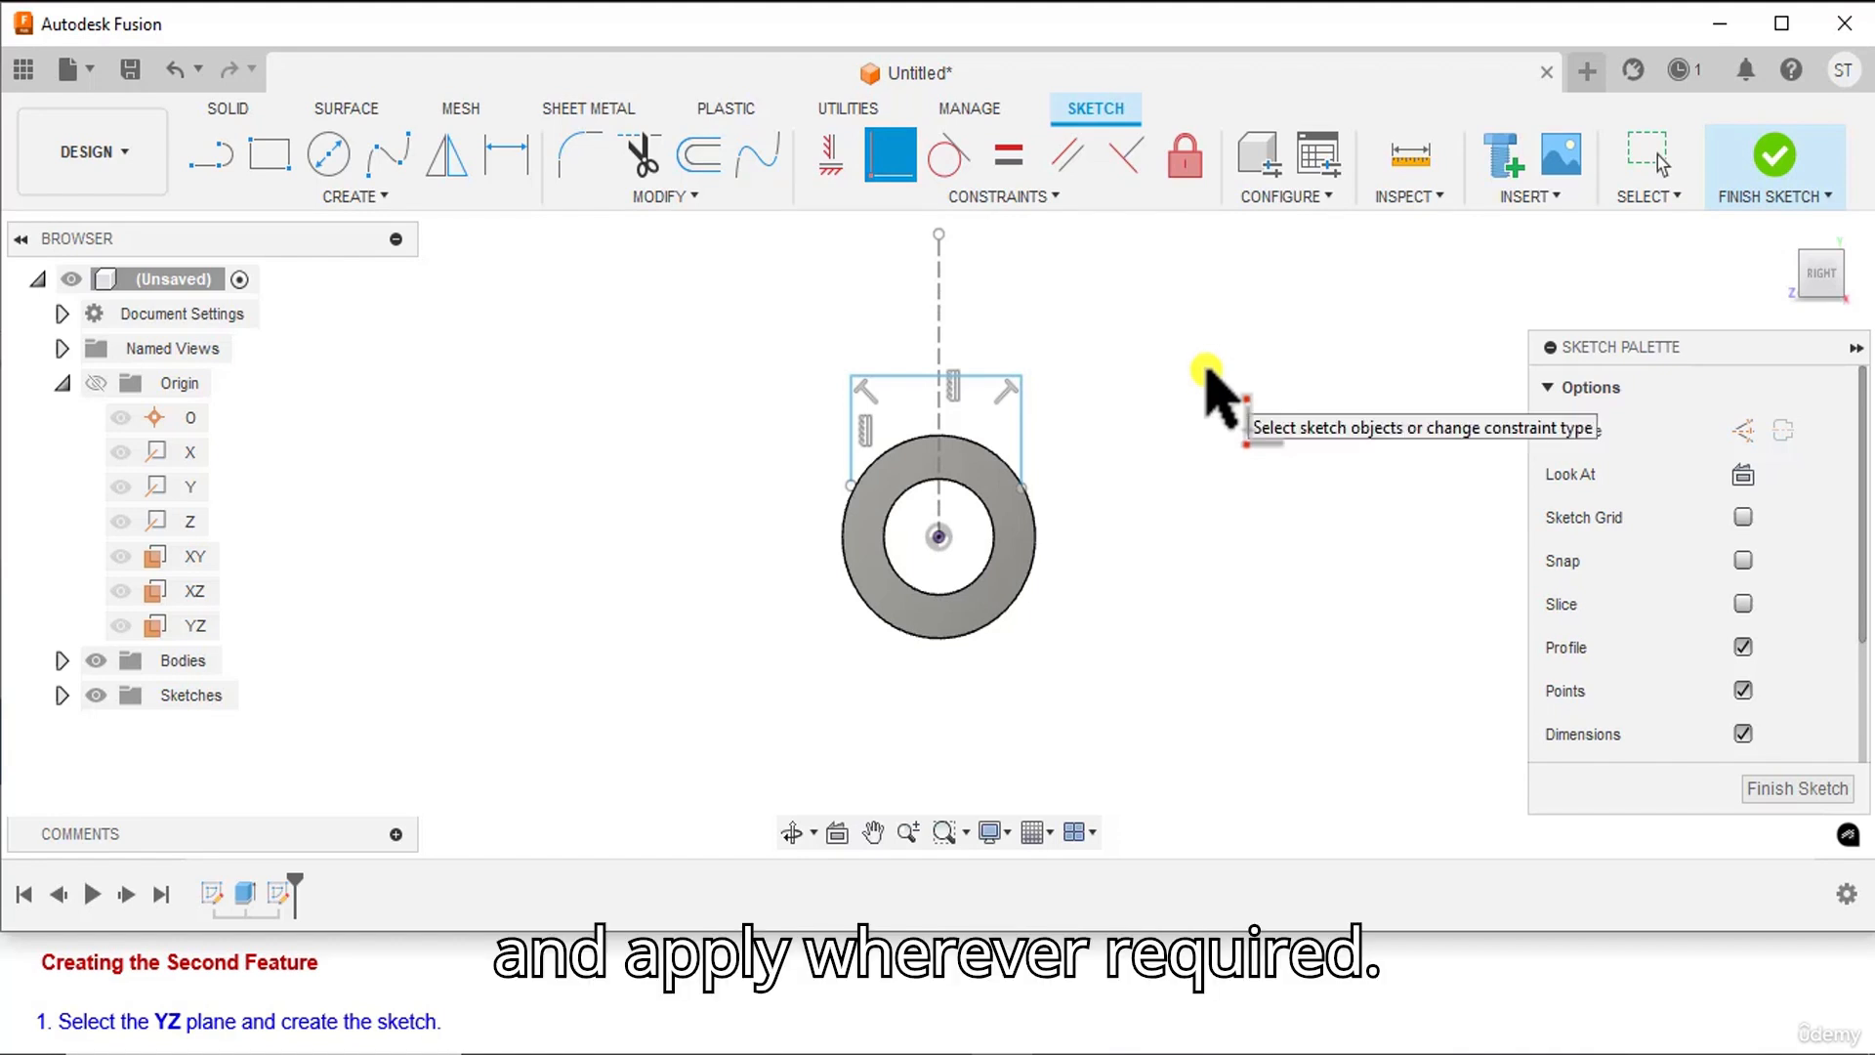
pyautogui.click(850, 485)
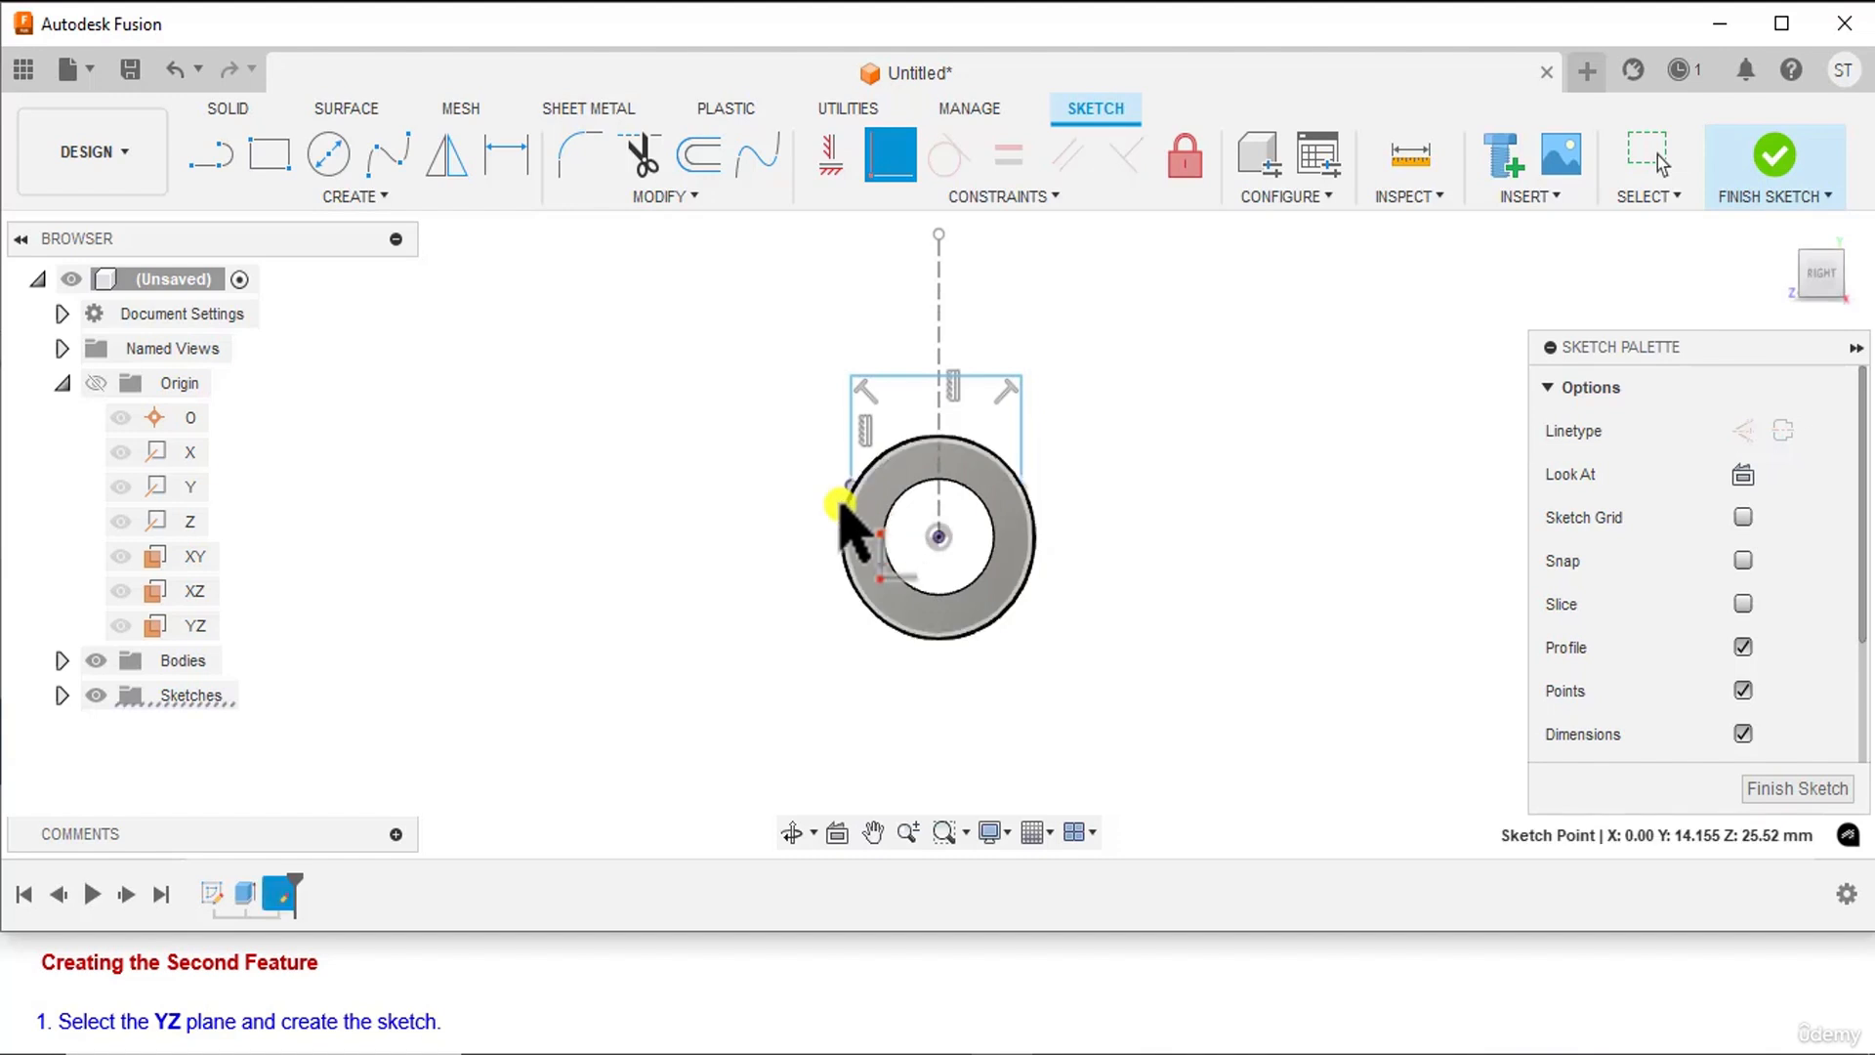
pyautogui.click(1025, 499)
pyautogui.click(1033, 512)
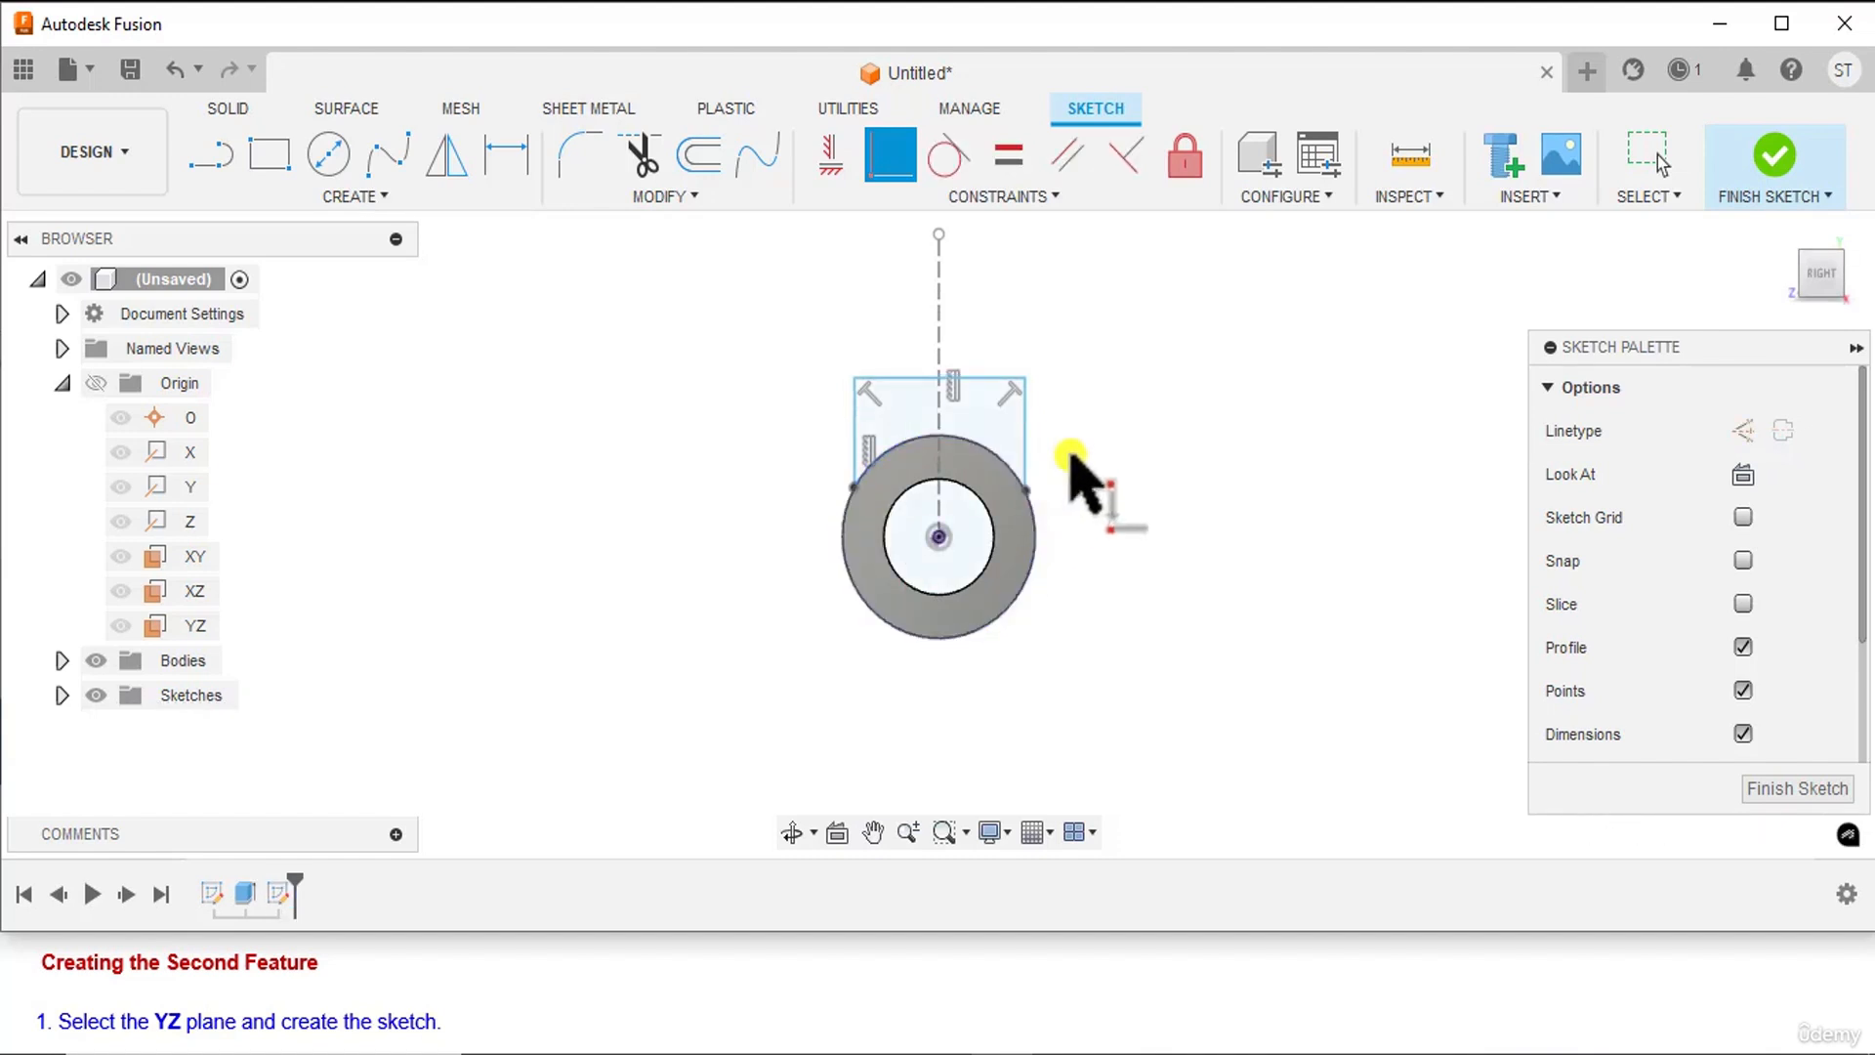
# - Apply a Symmetry constraint to the two vertical side lines about the vertical construction line
pyautogui.click(1026, 198)
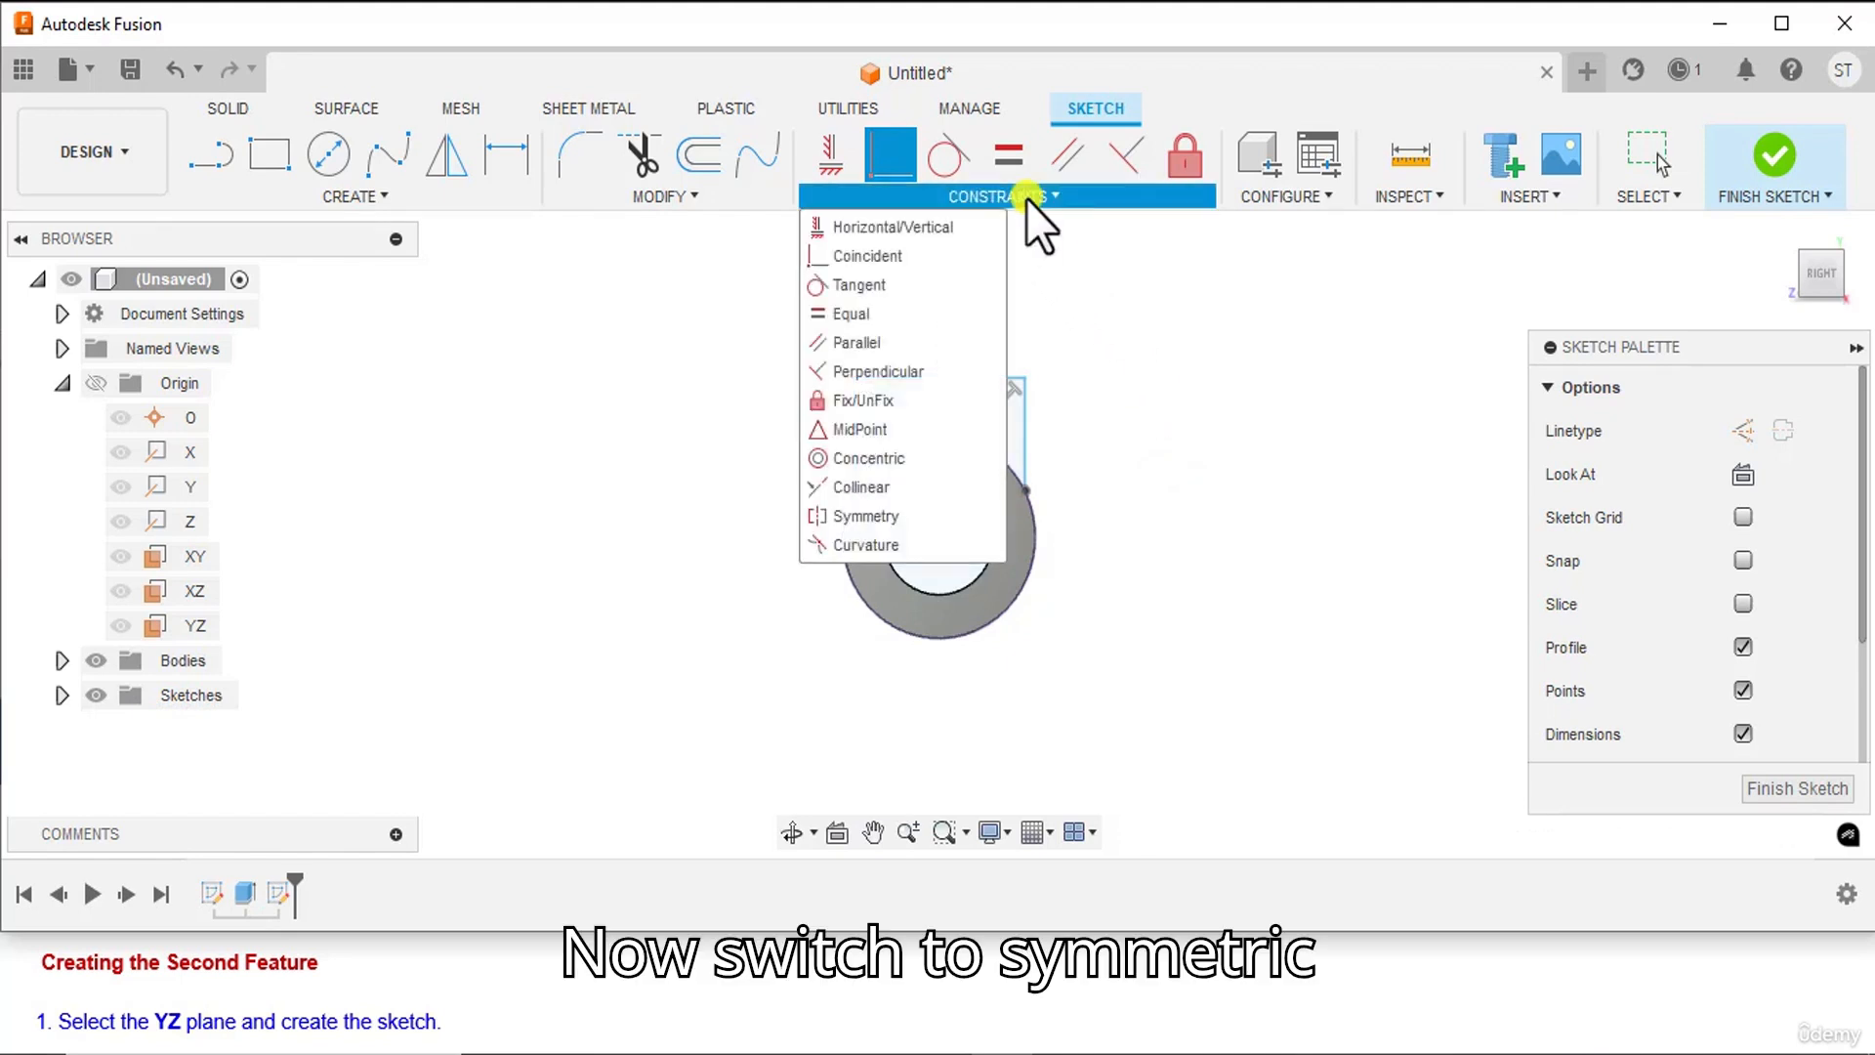
pyautogui.click(877, 510)
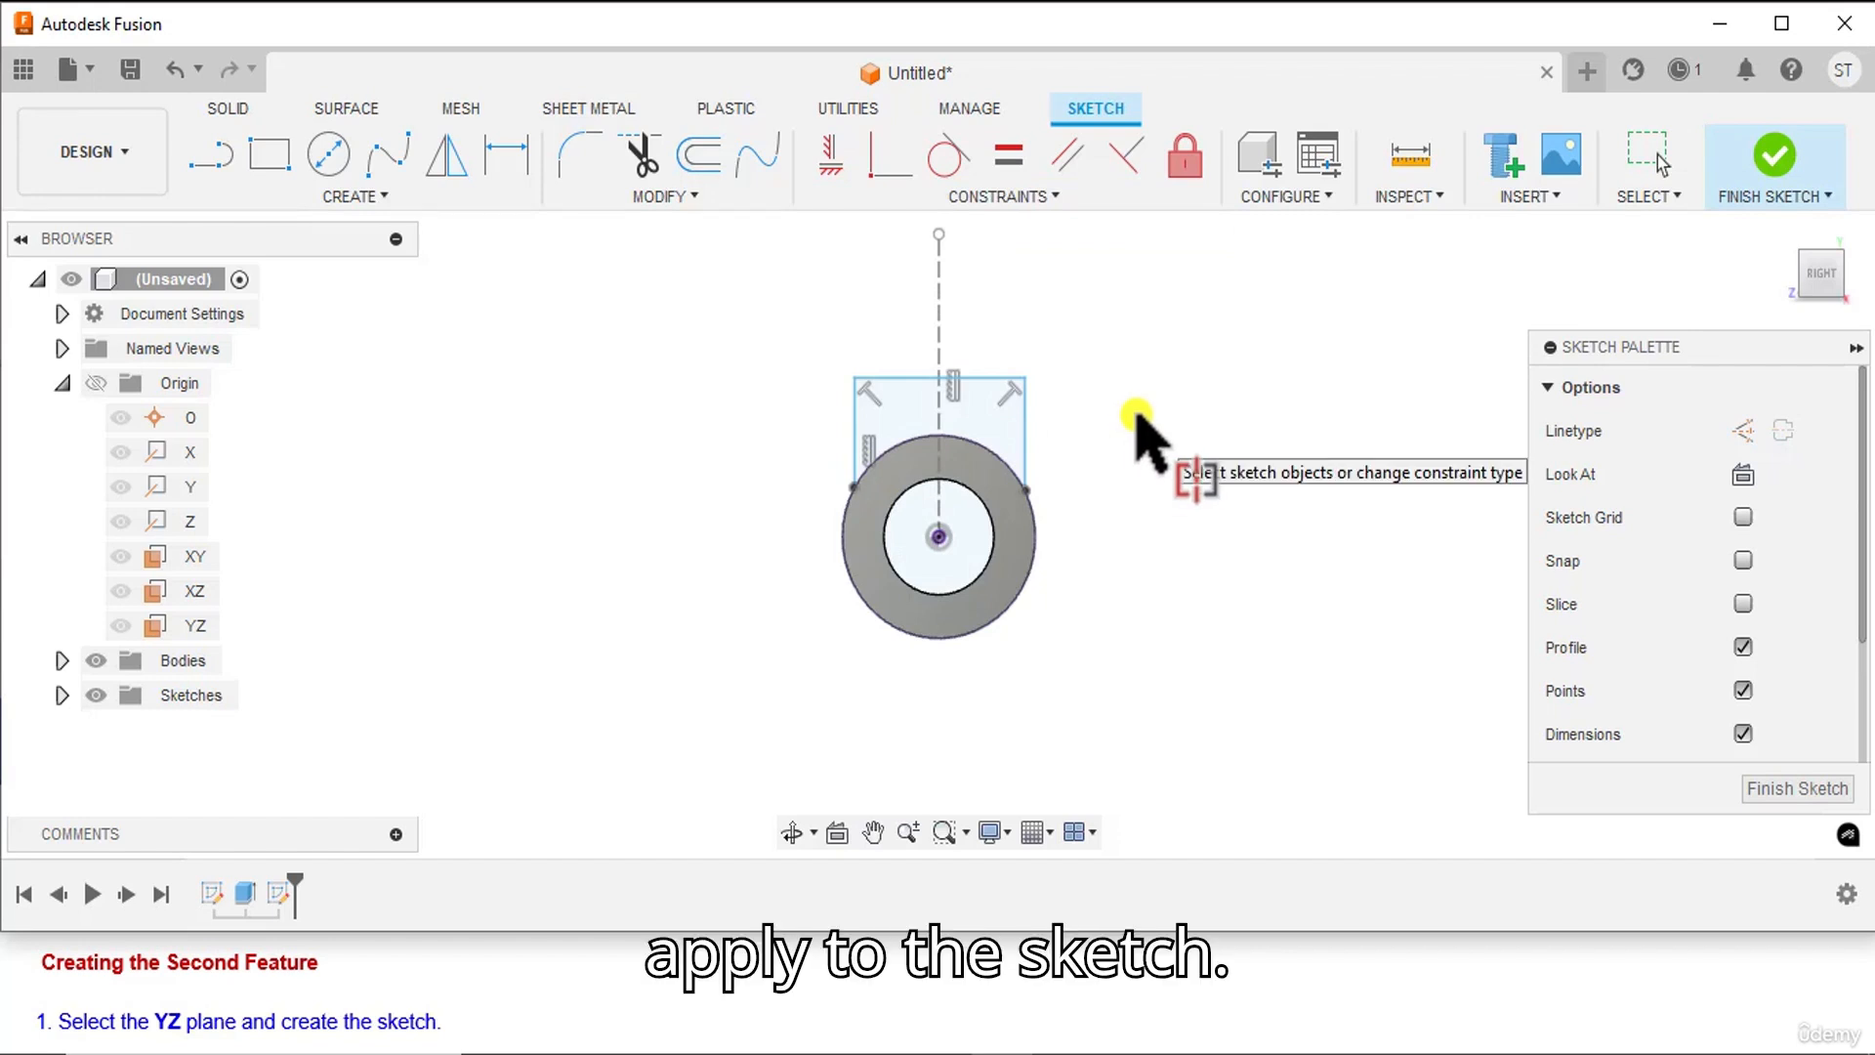
pyautogui.click(856, 422)
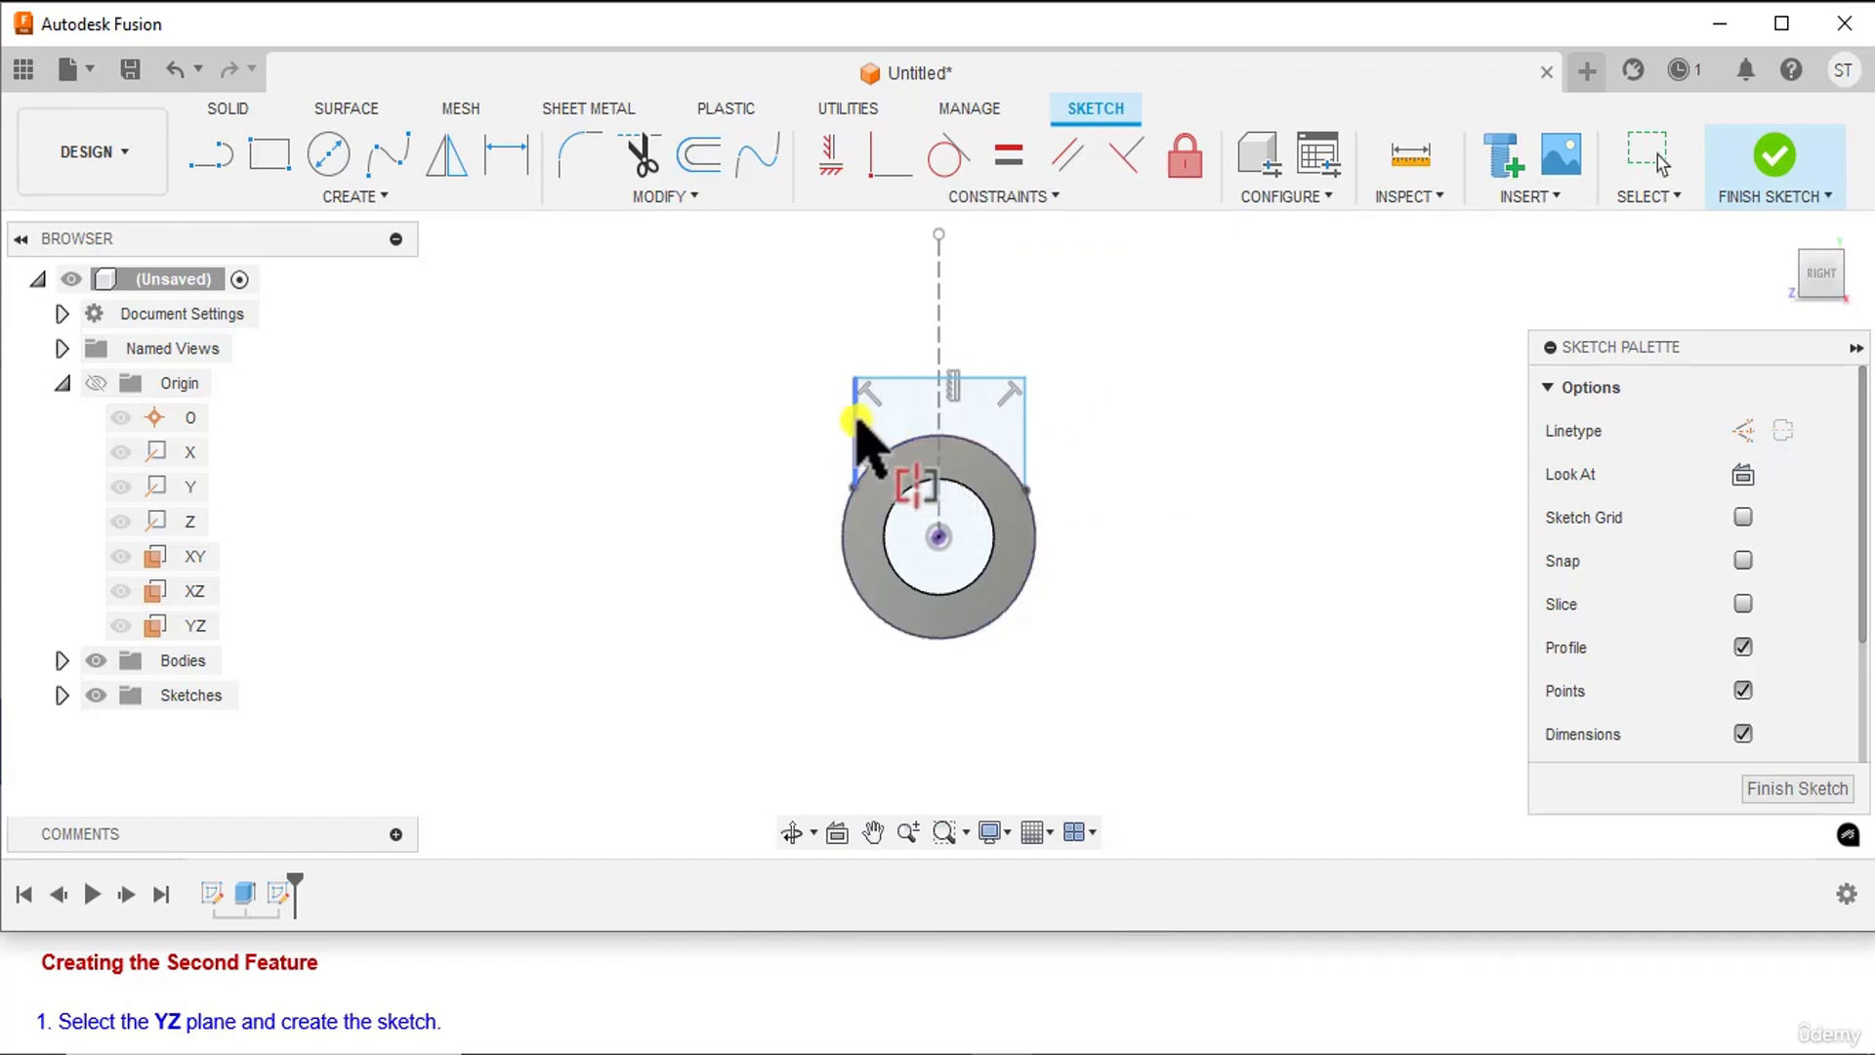
pyautogui.click(1024, 410)
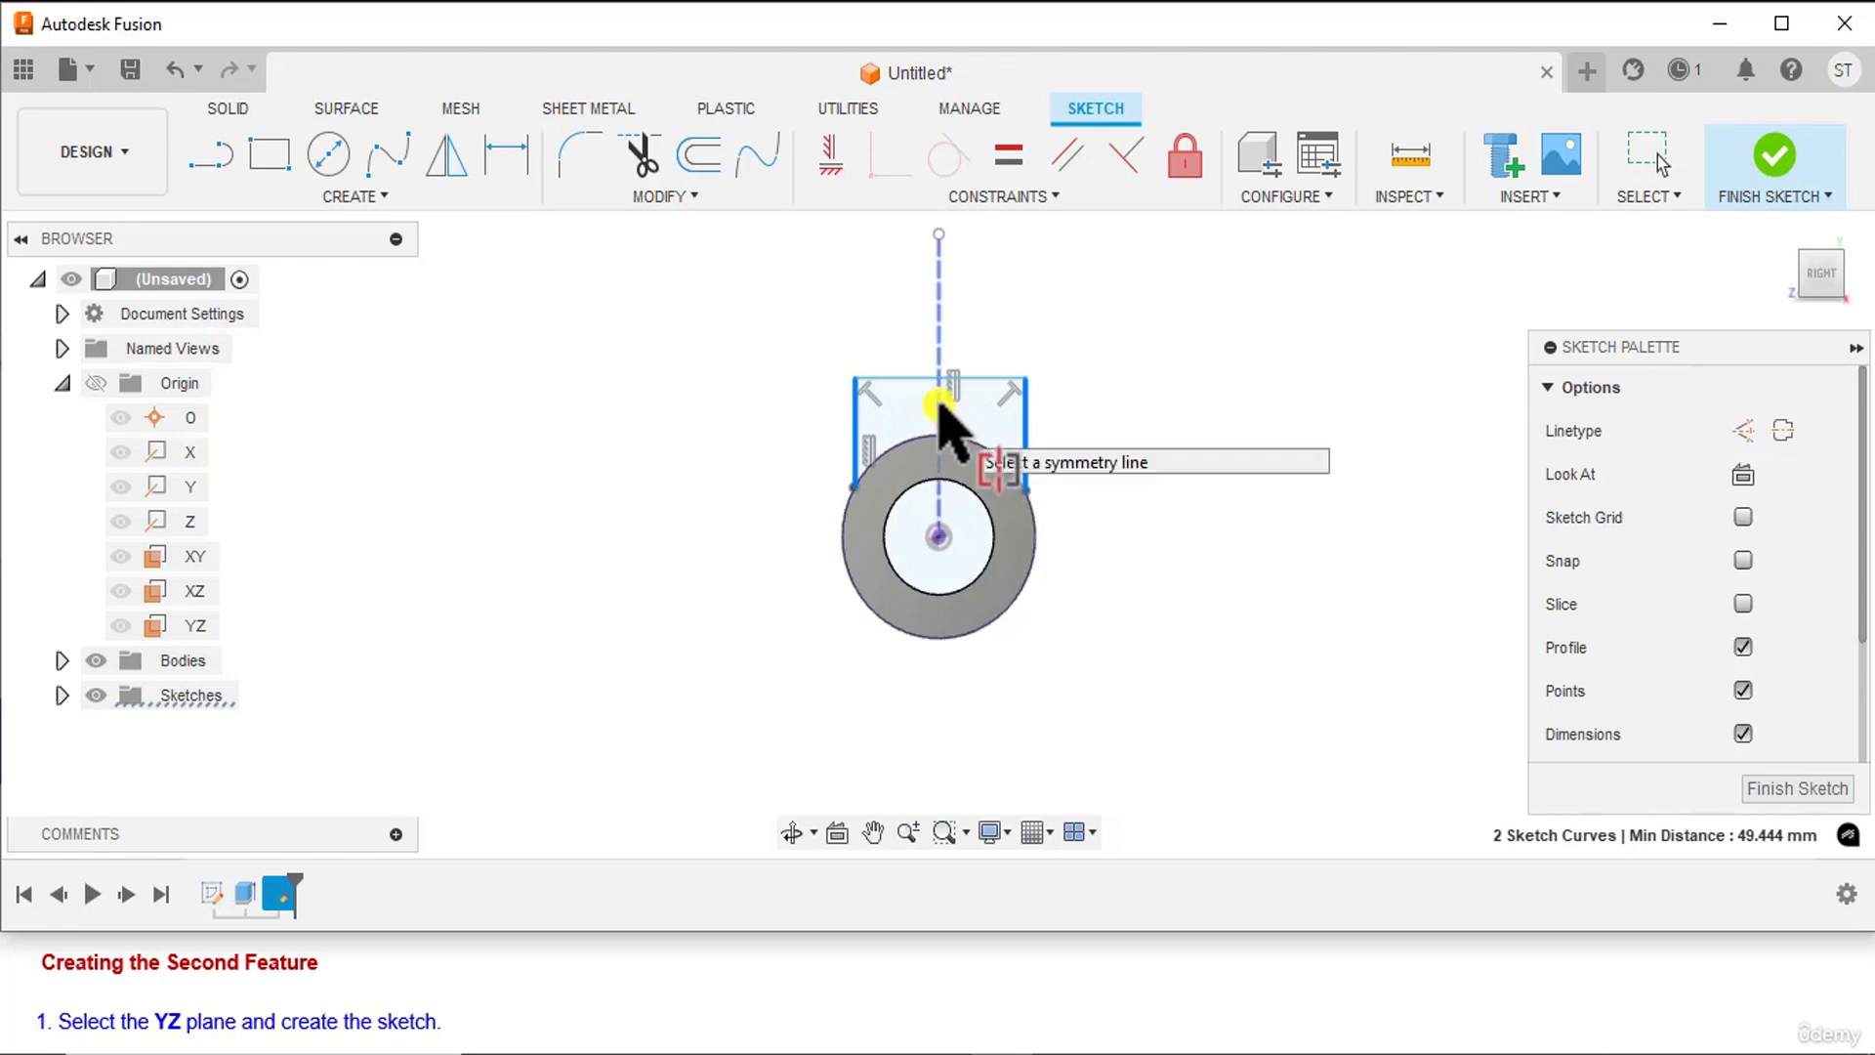
pyautogui.click(940, 407)
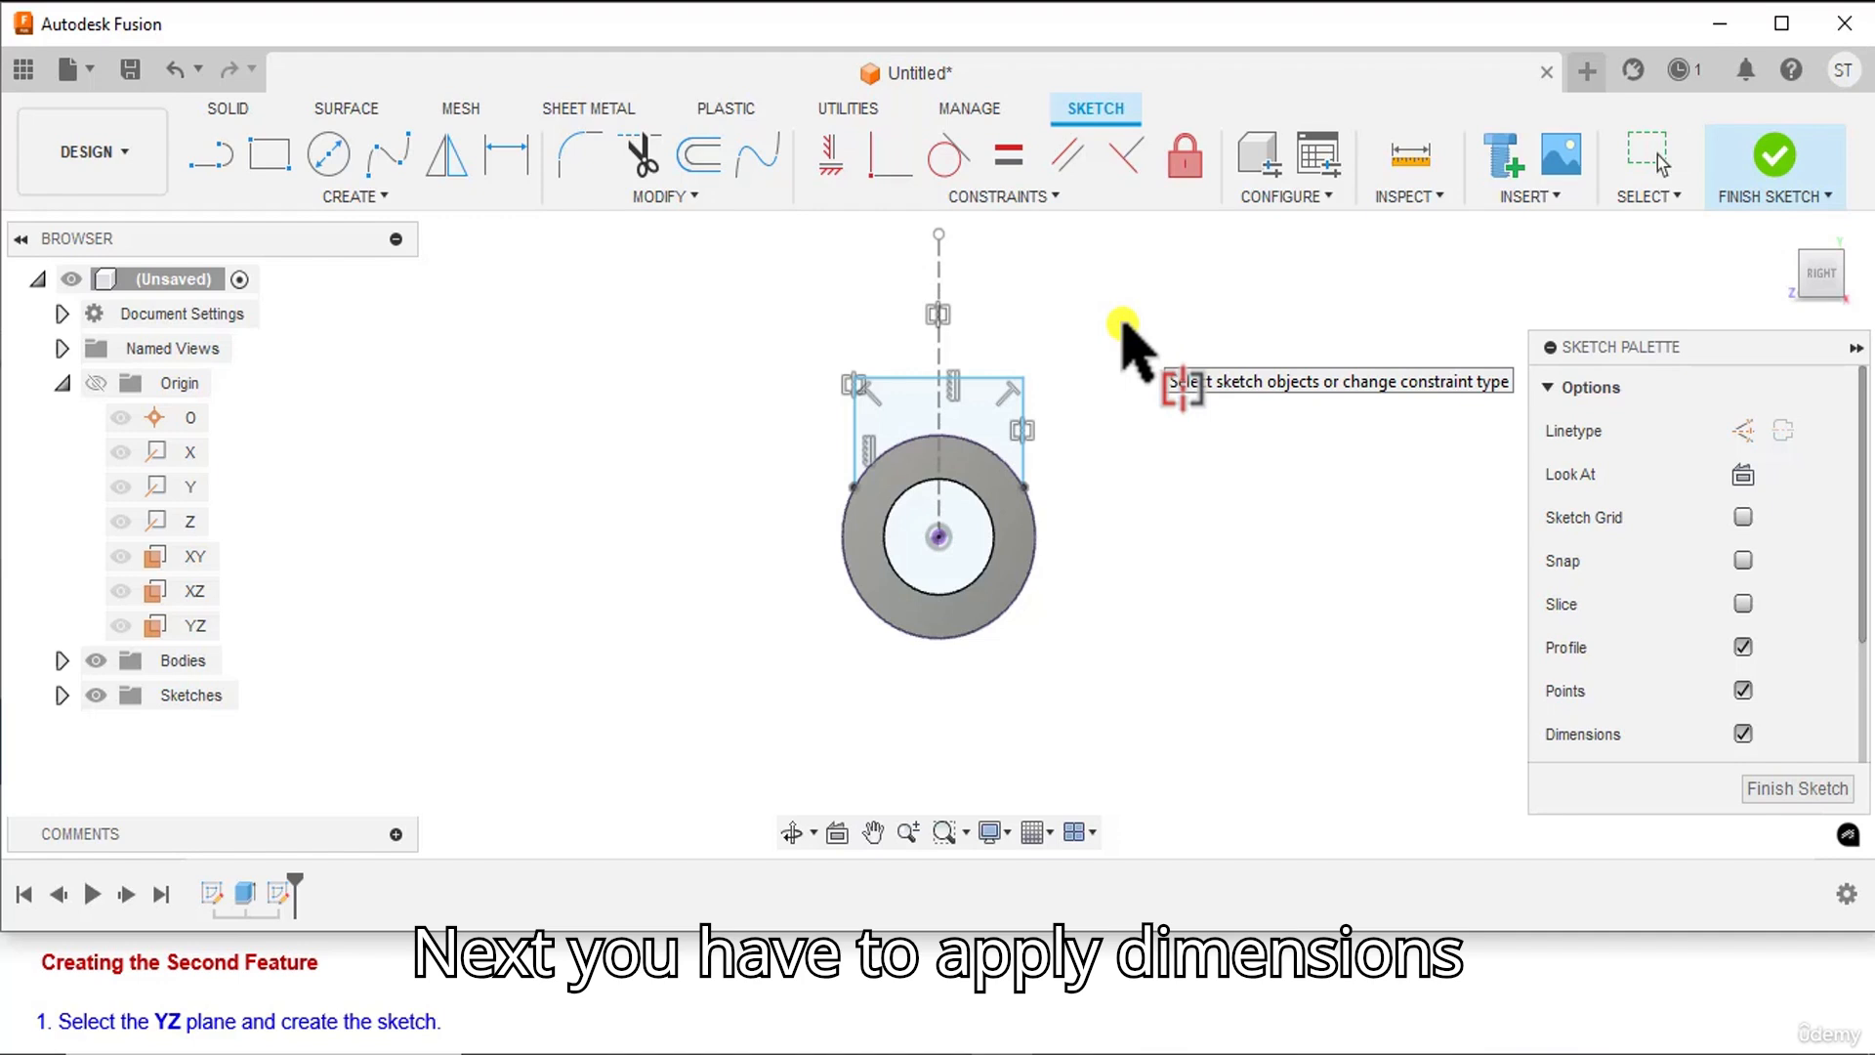
# - Consult the reference drawing, dimension the profile's top horizontal line and set its length to 50 mm
pyautogui.click(500, 152)
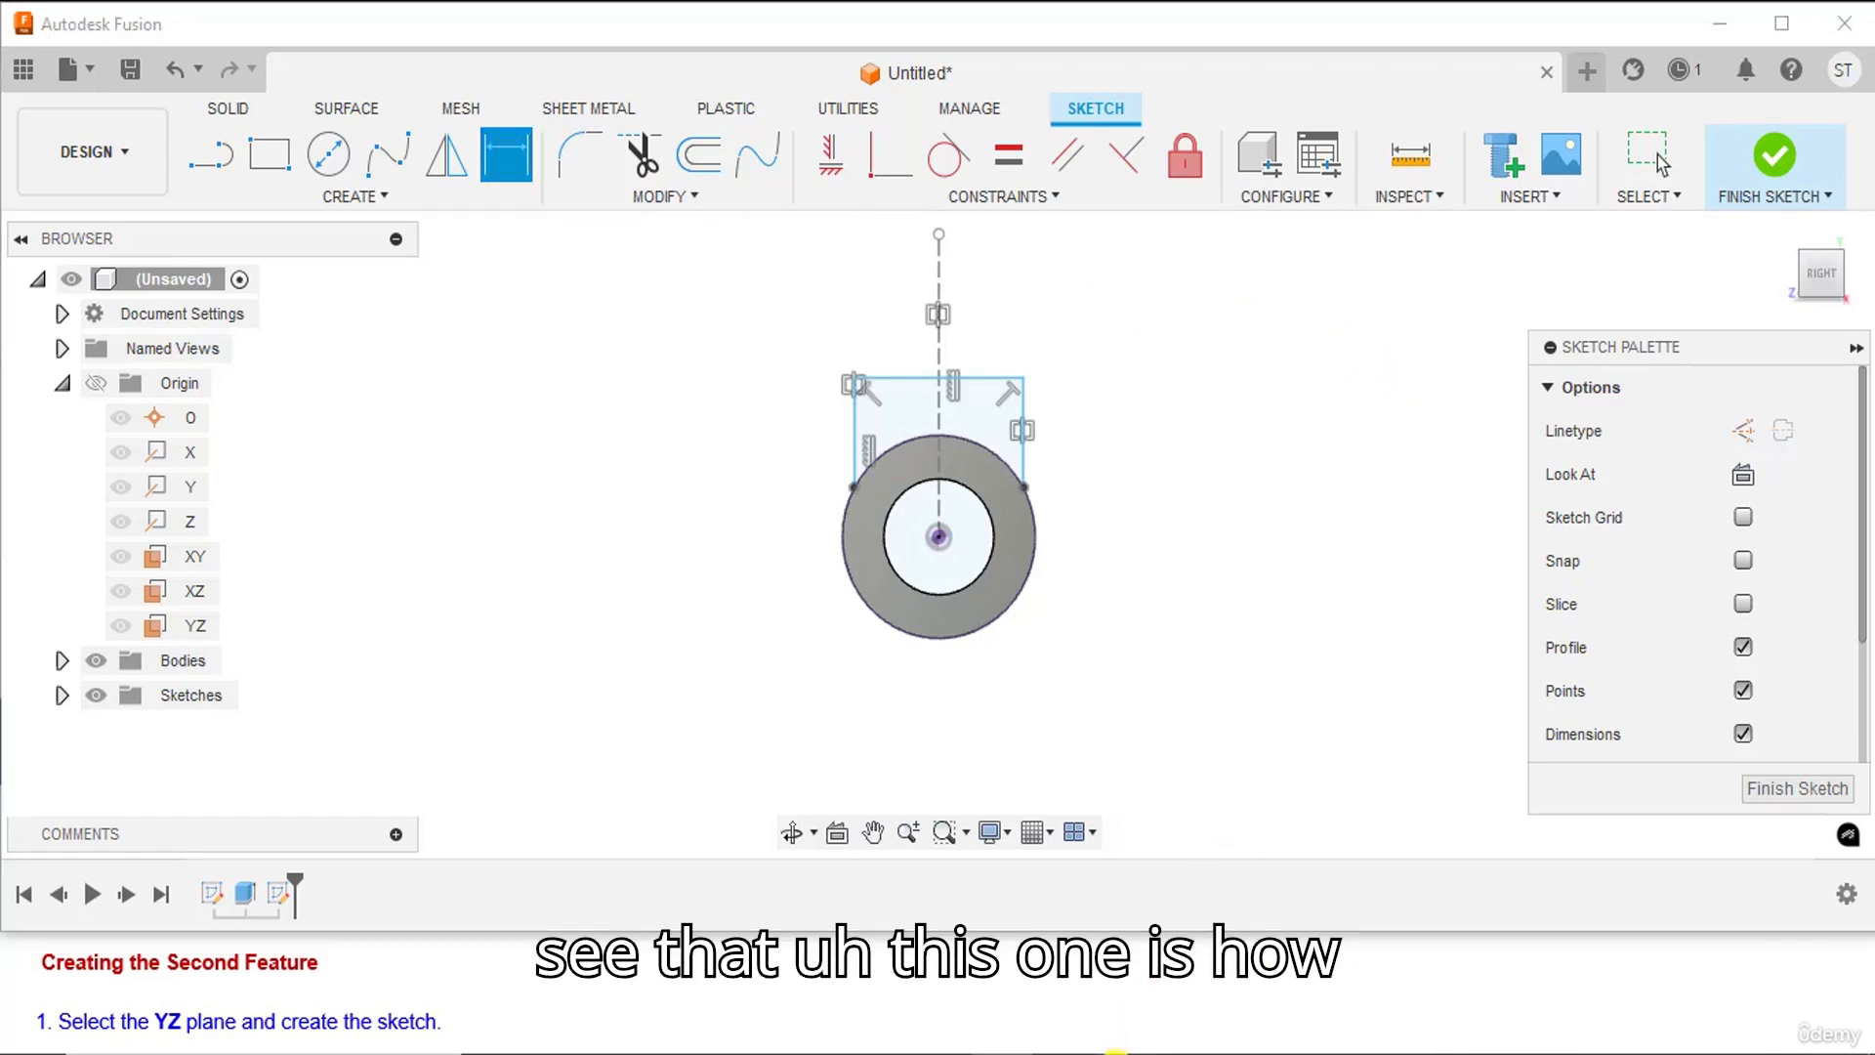
pyautogui.click(1115, 1053)
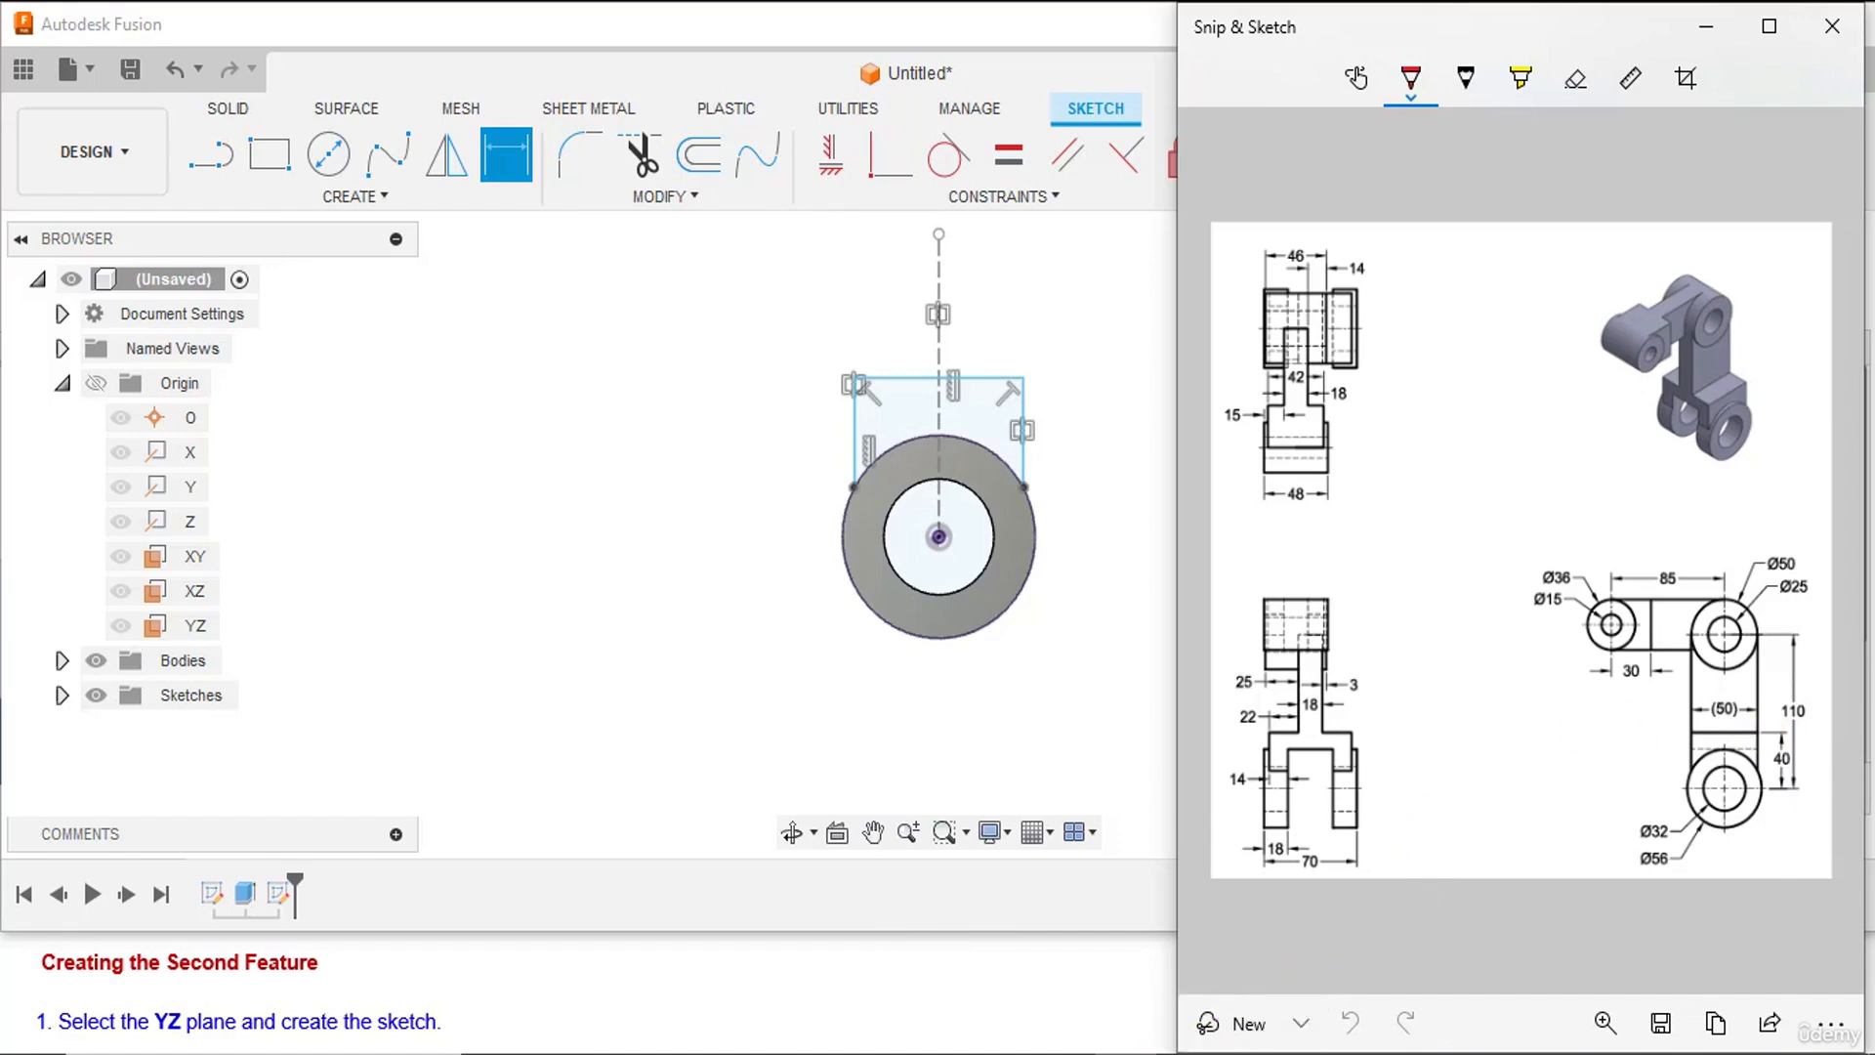
pyautogui.click(1279, 1054)
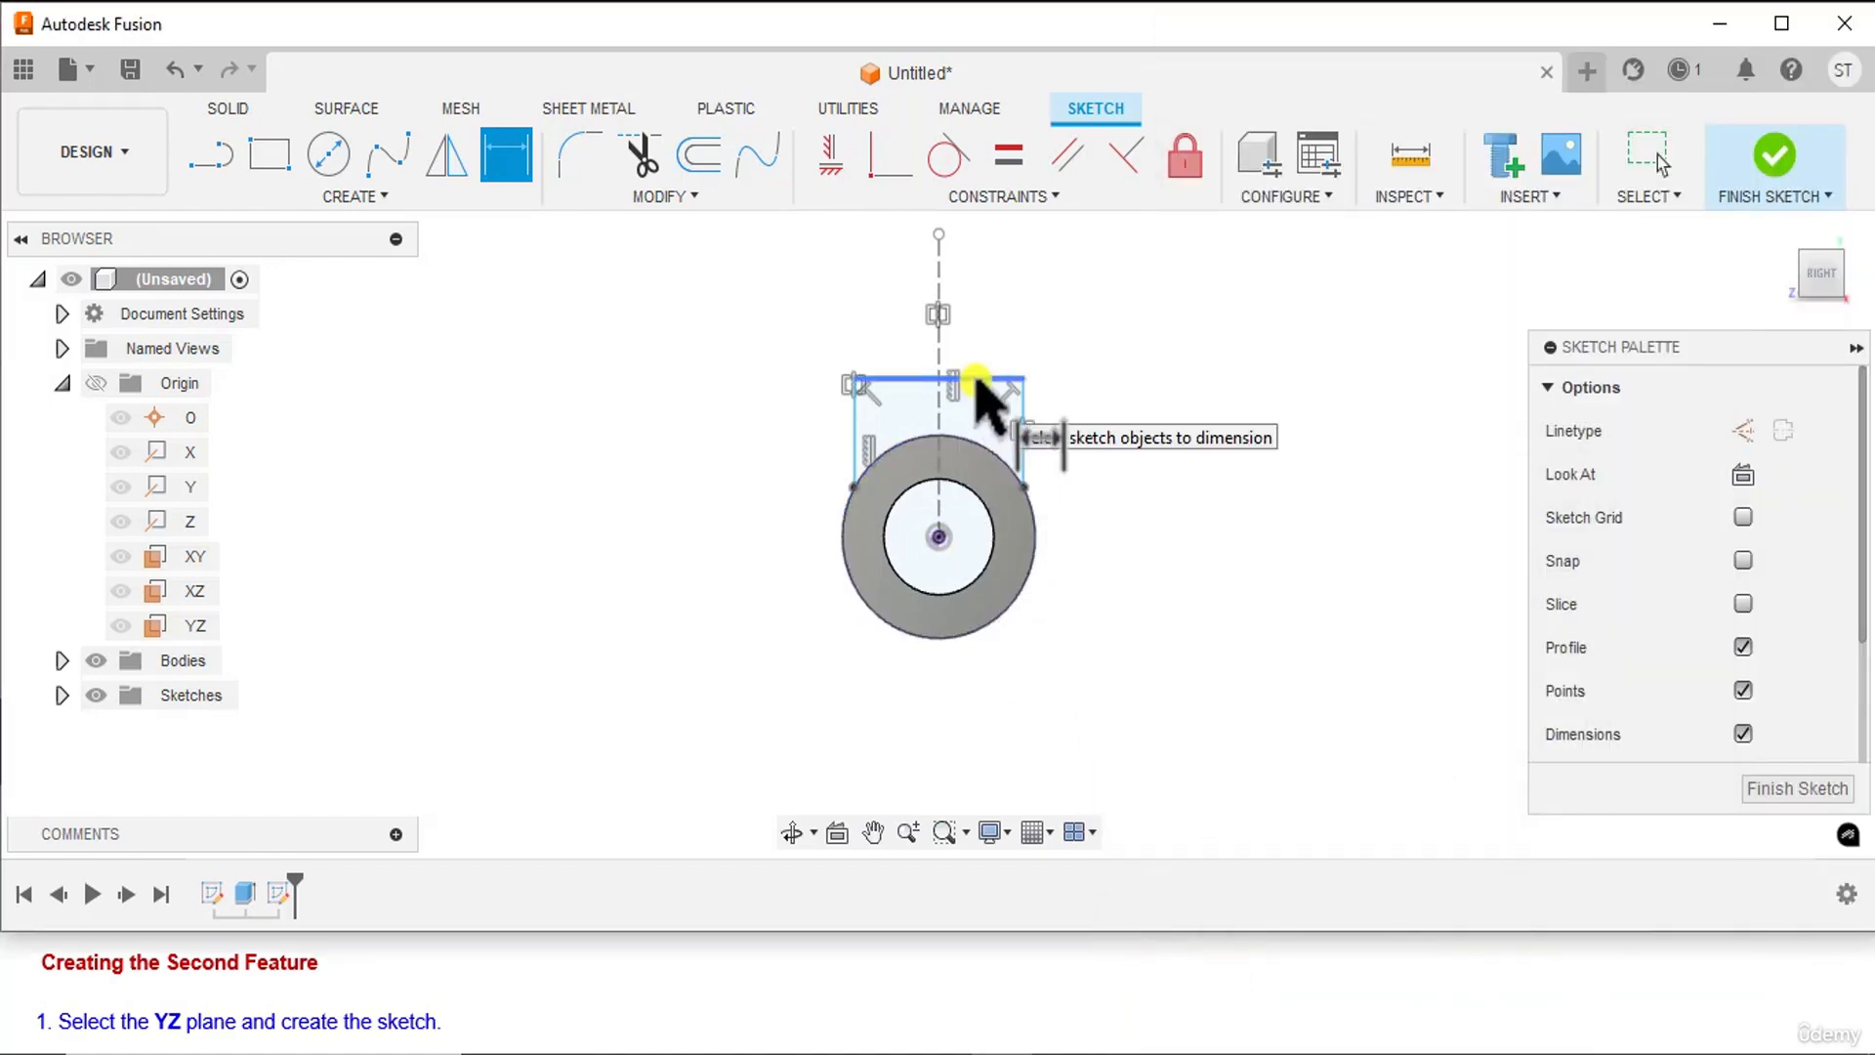
pyautogui.click(974, 381)
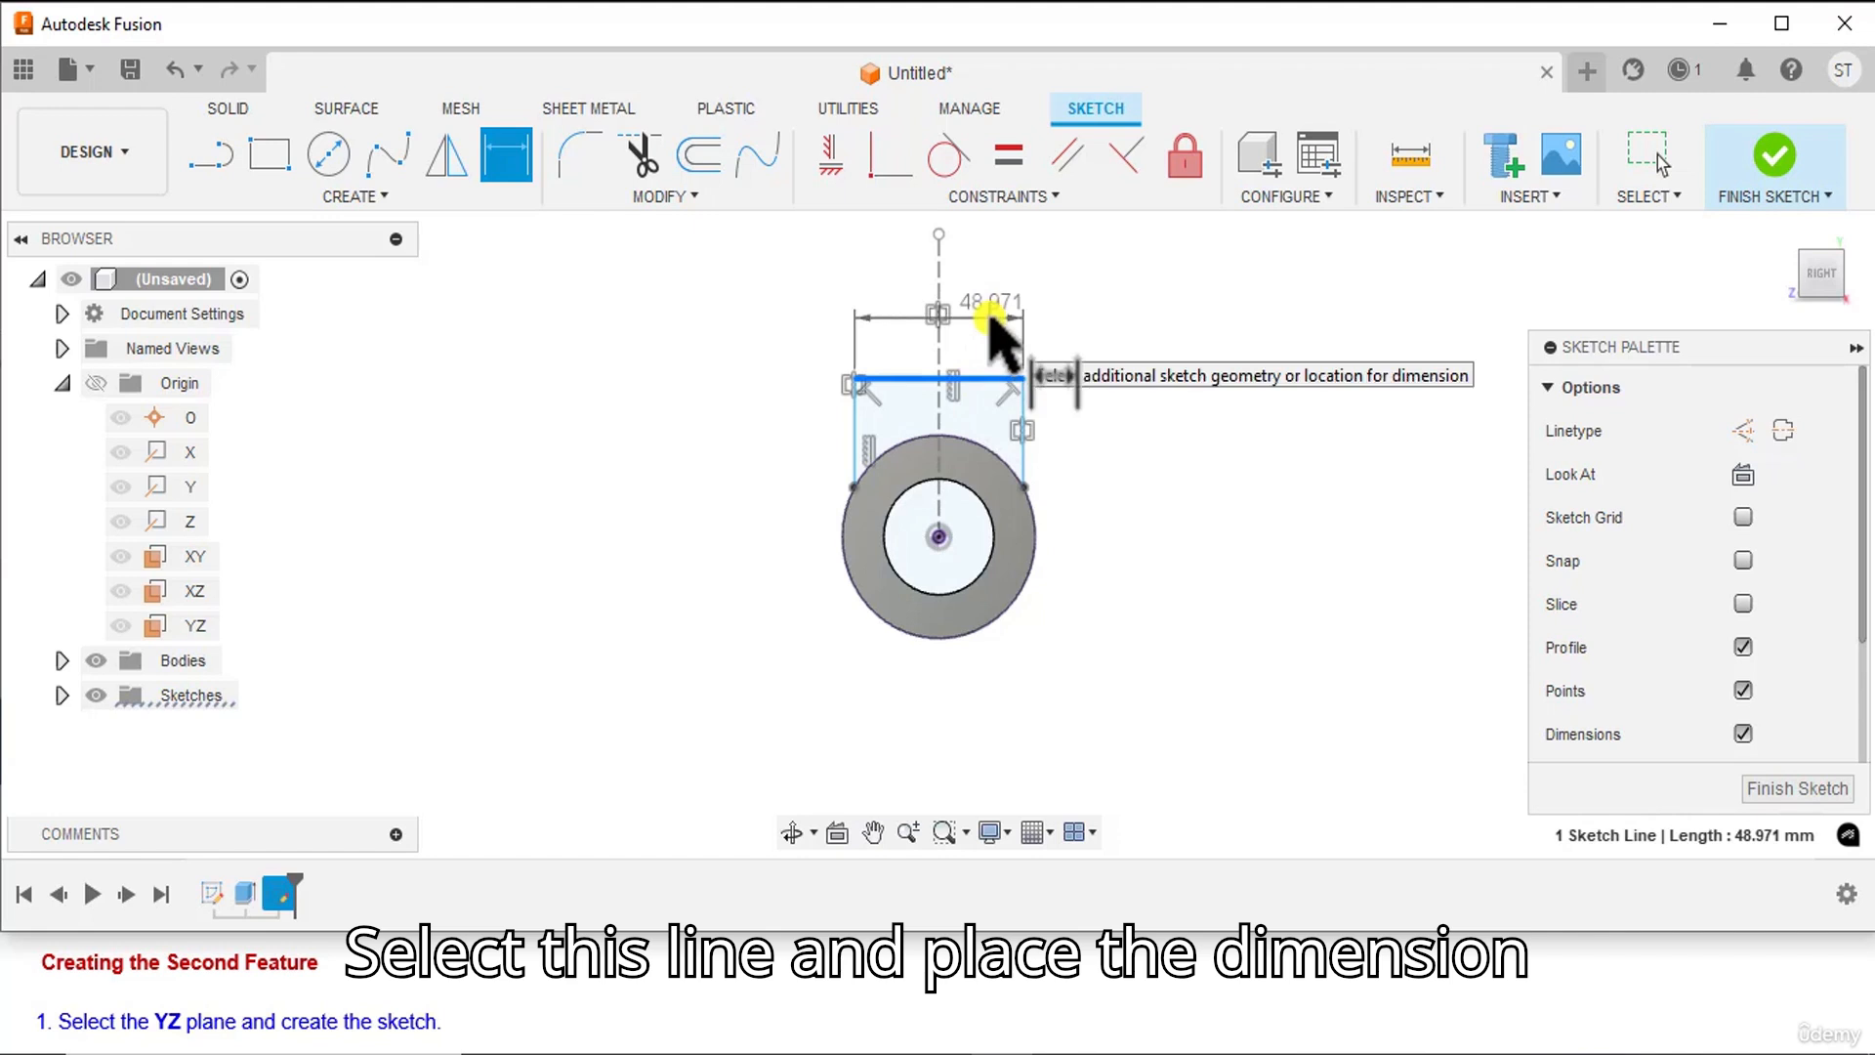
pyautogui.click(988, 318)
pyautogui.write('50')
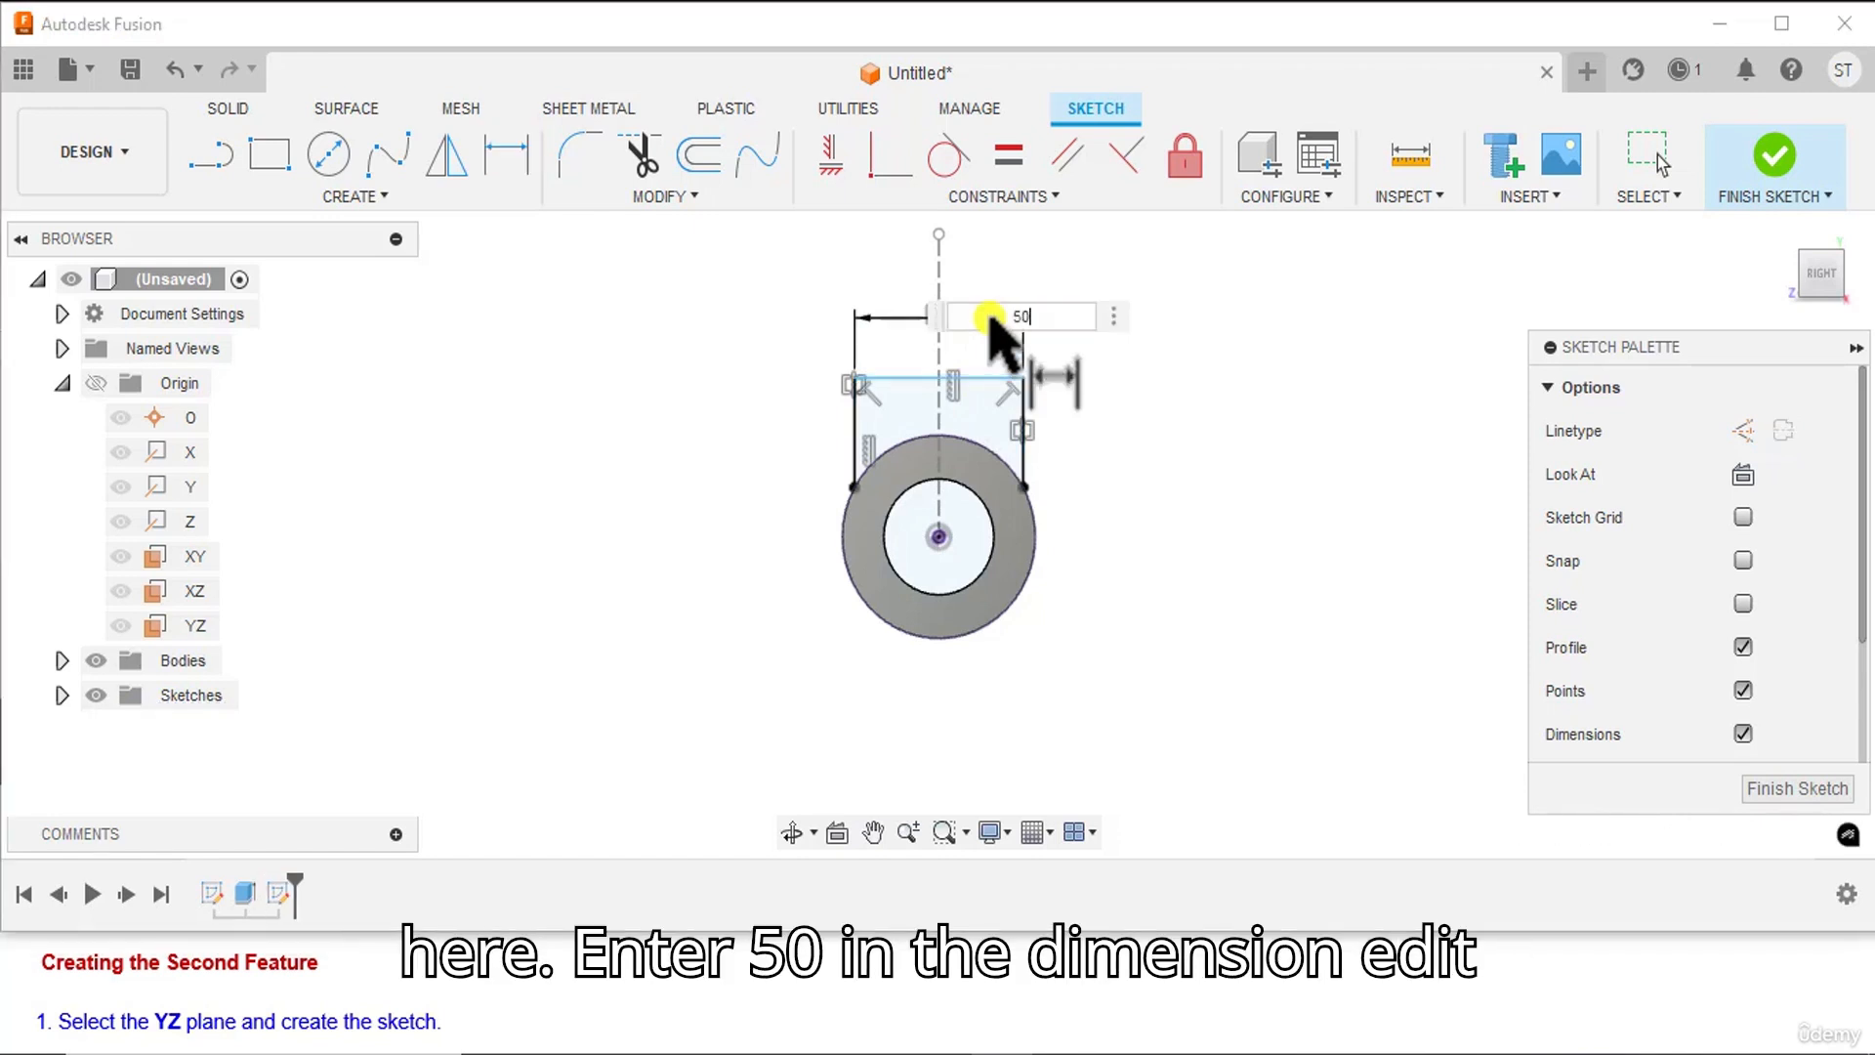
pyautogui.press('Return')
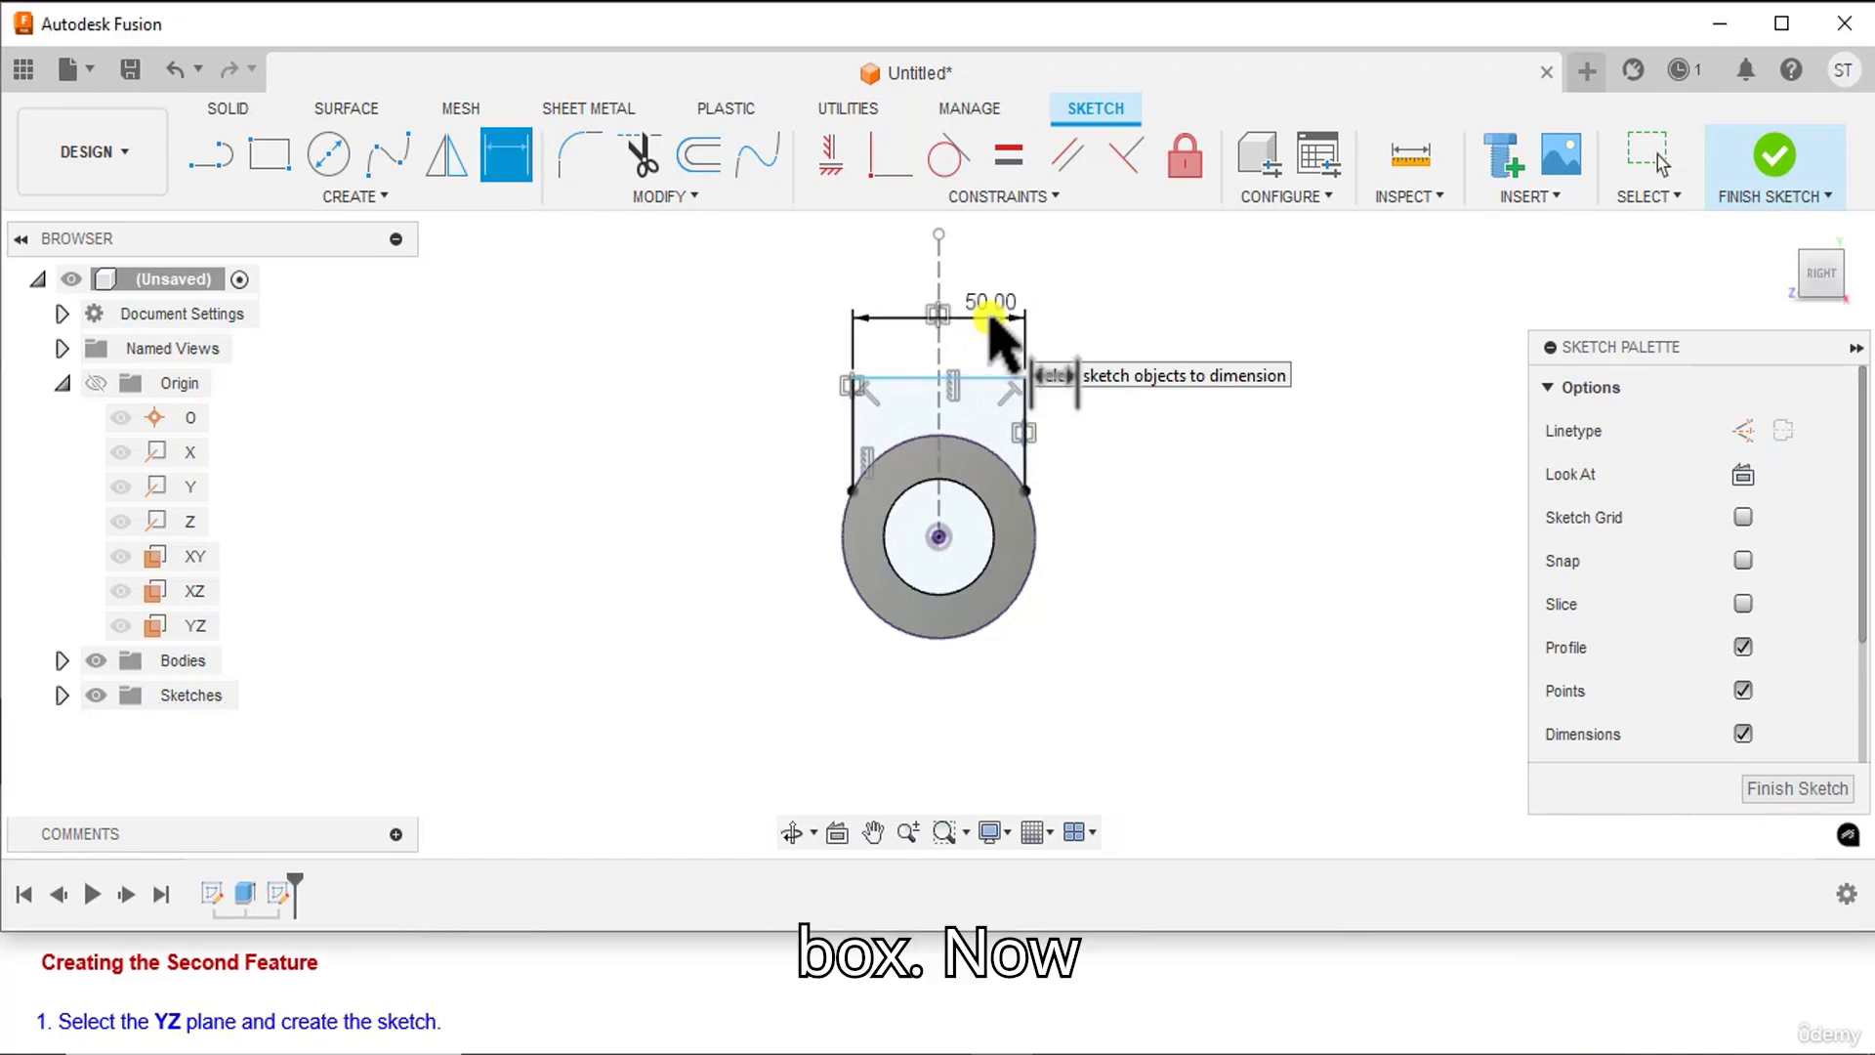
# - Dimension the vertical distance from the origin to the profile's top horizontal line and set it to 40 mm
pyautogui.click(937, 537)
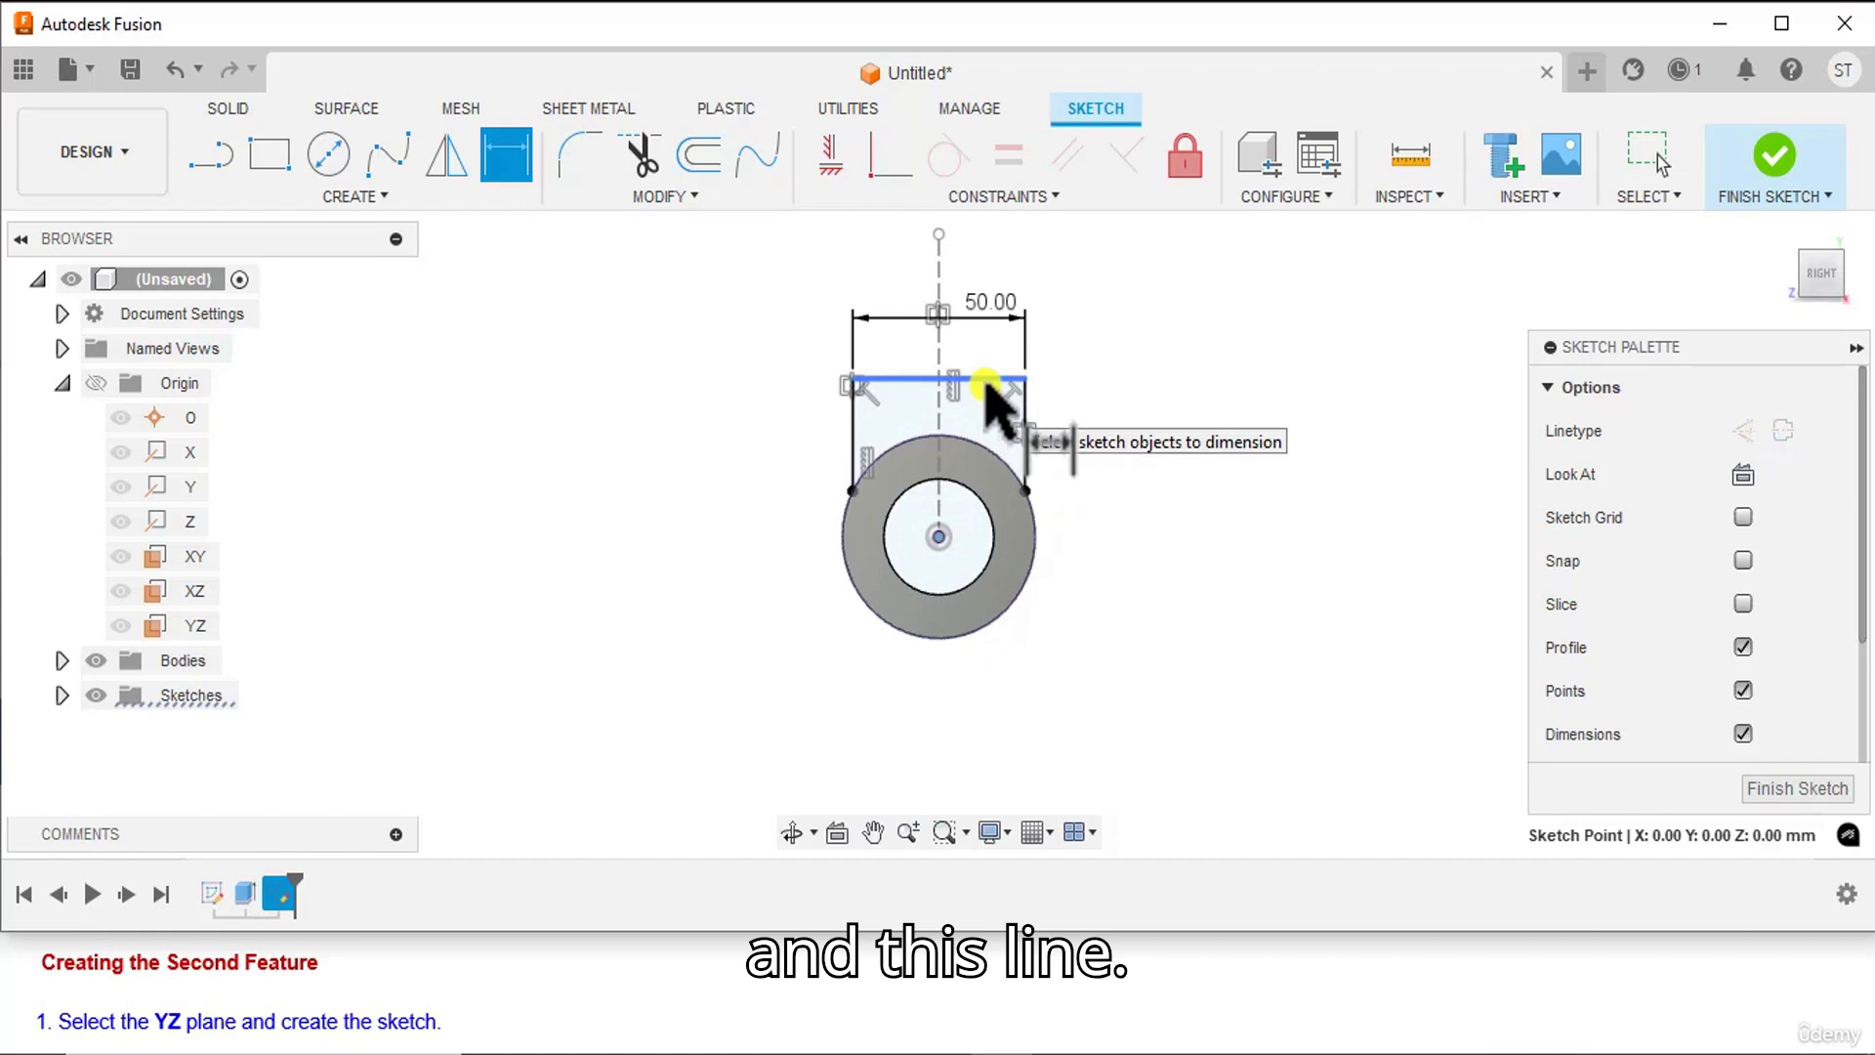
pyautogui.click(1039, 436)
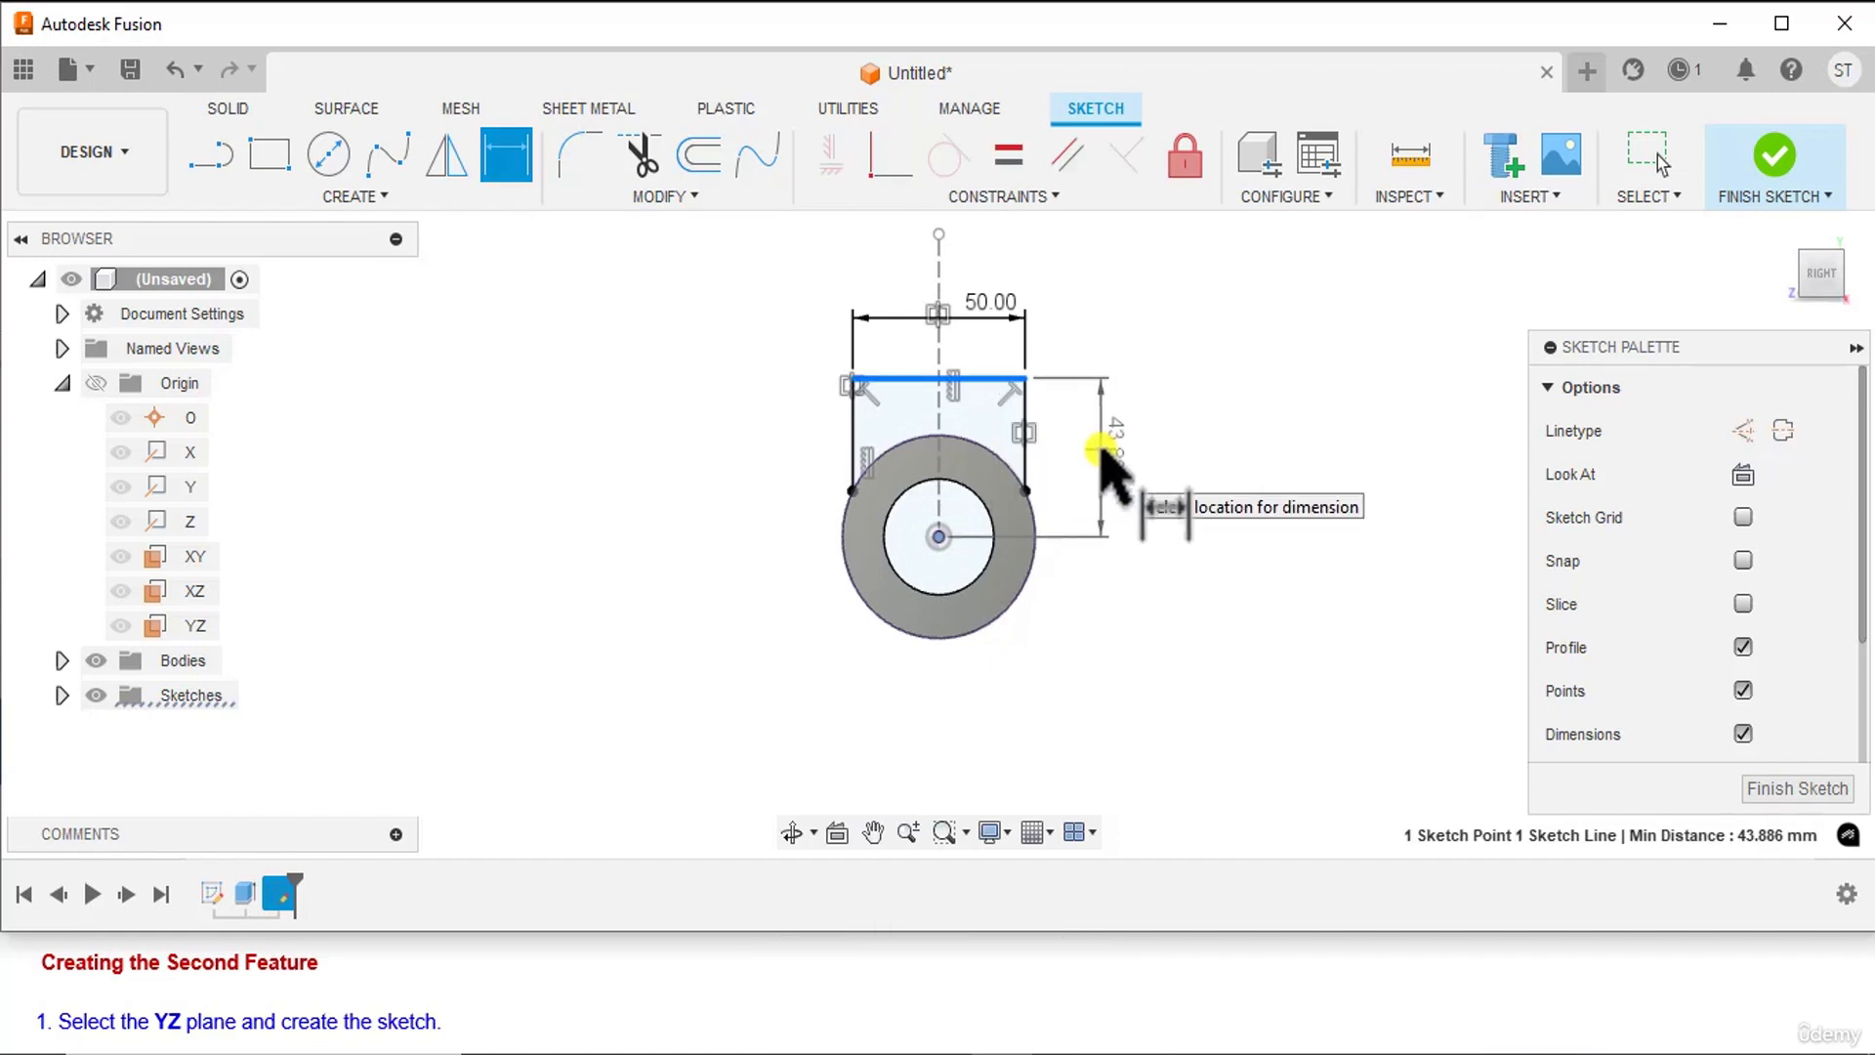
pyautogui.click(1094, 451)
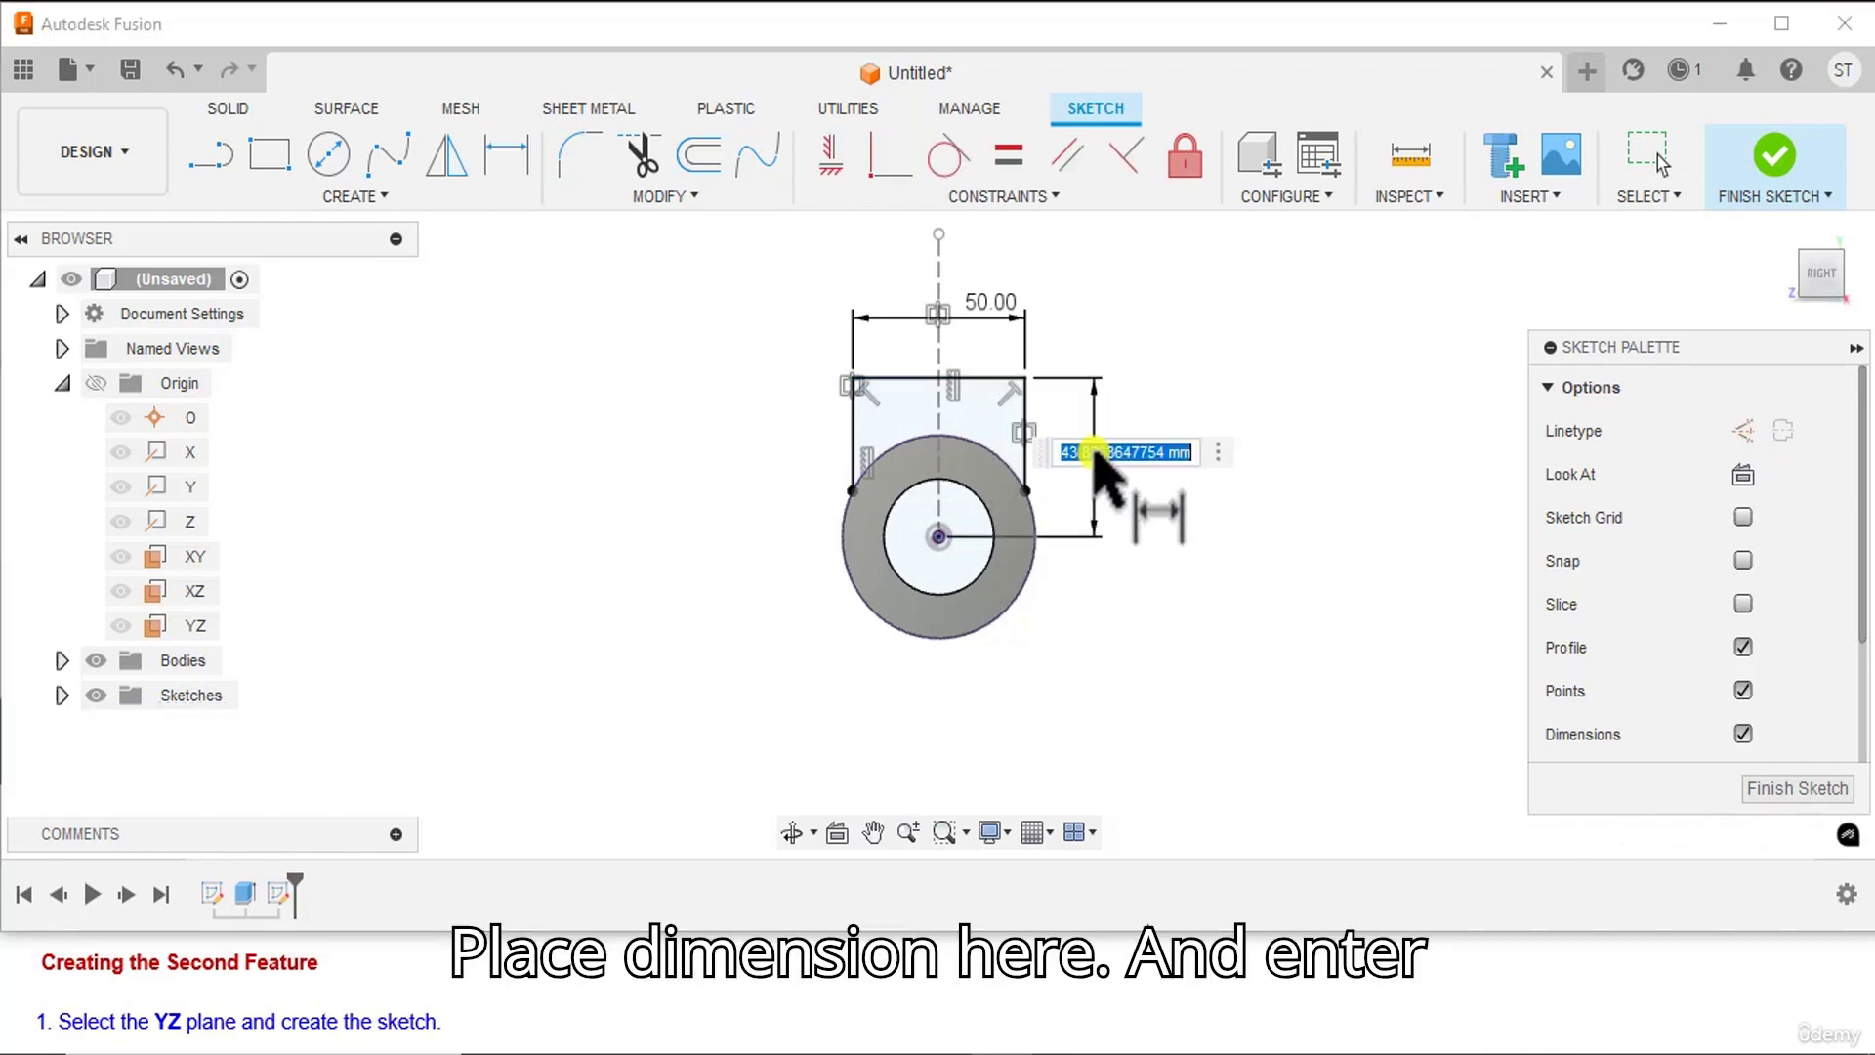
pyautogui.write('40')
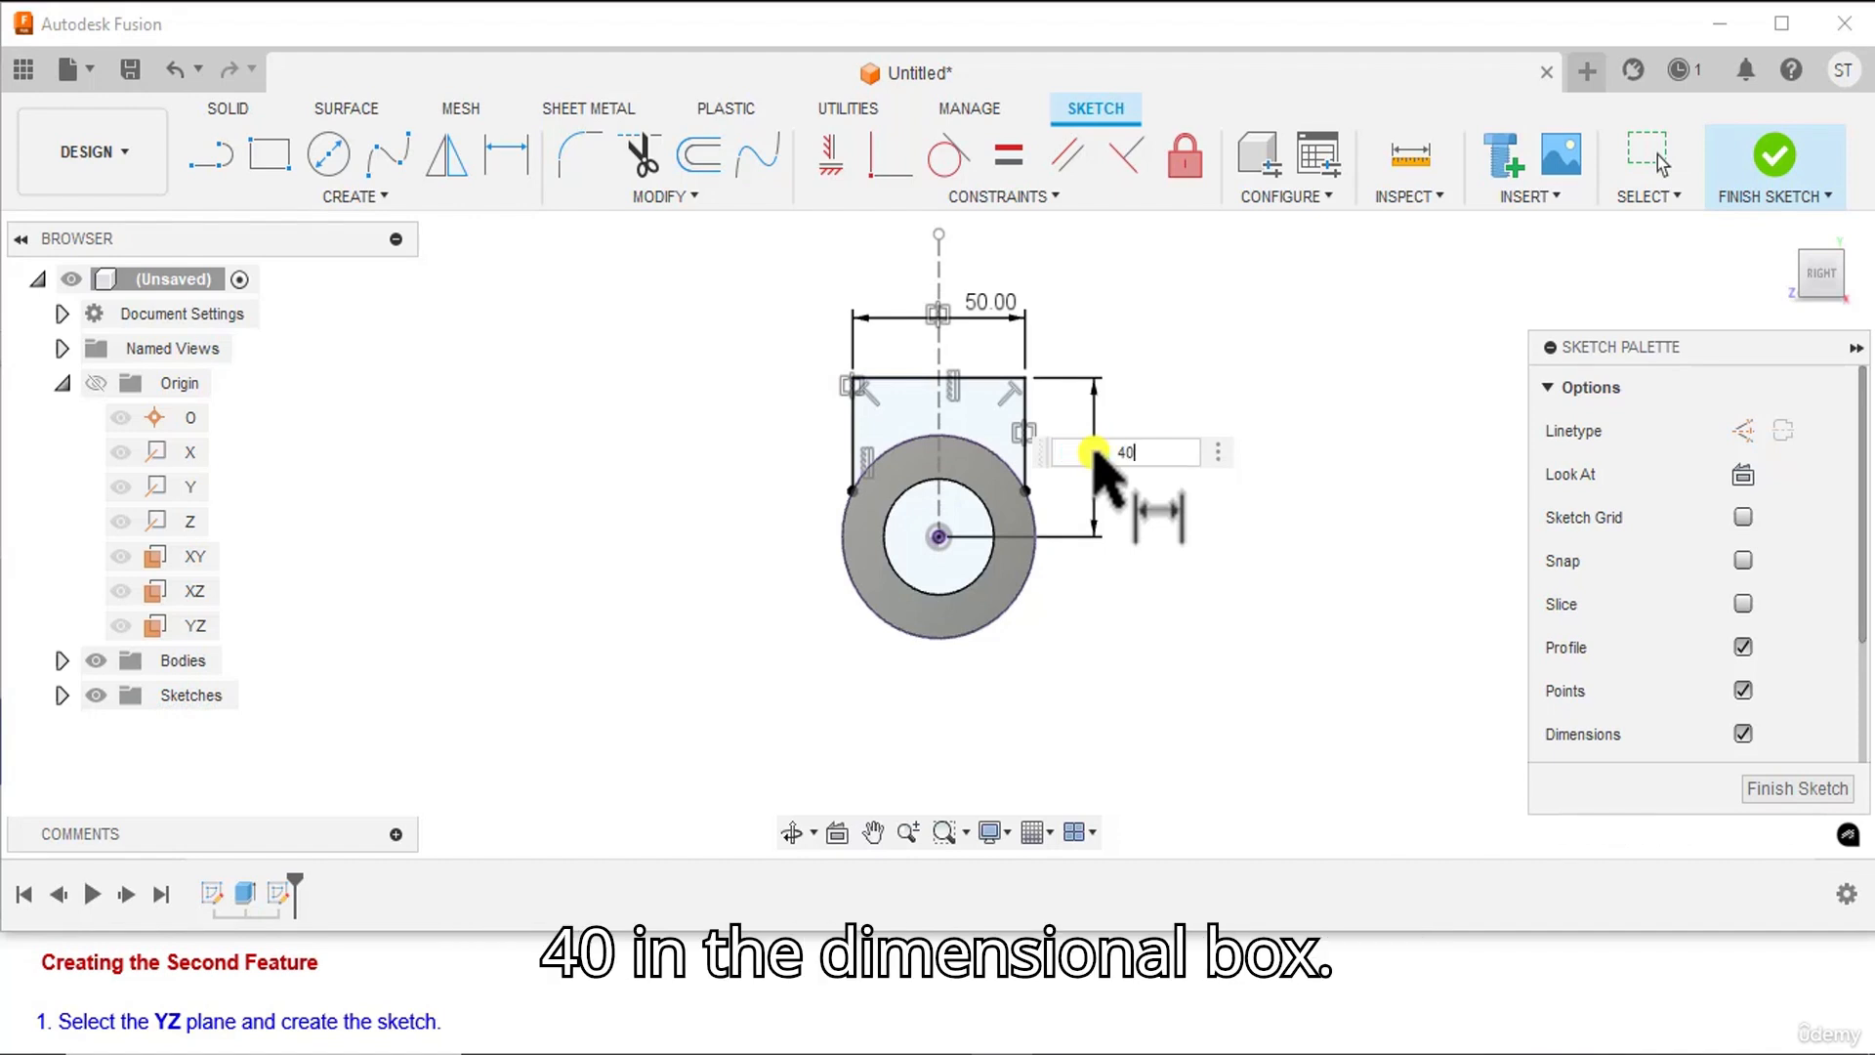
pyautogui.press('Return')
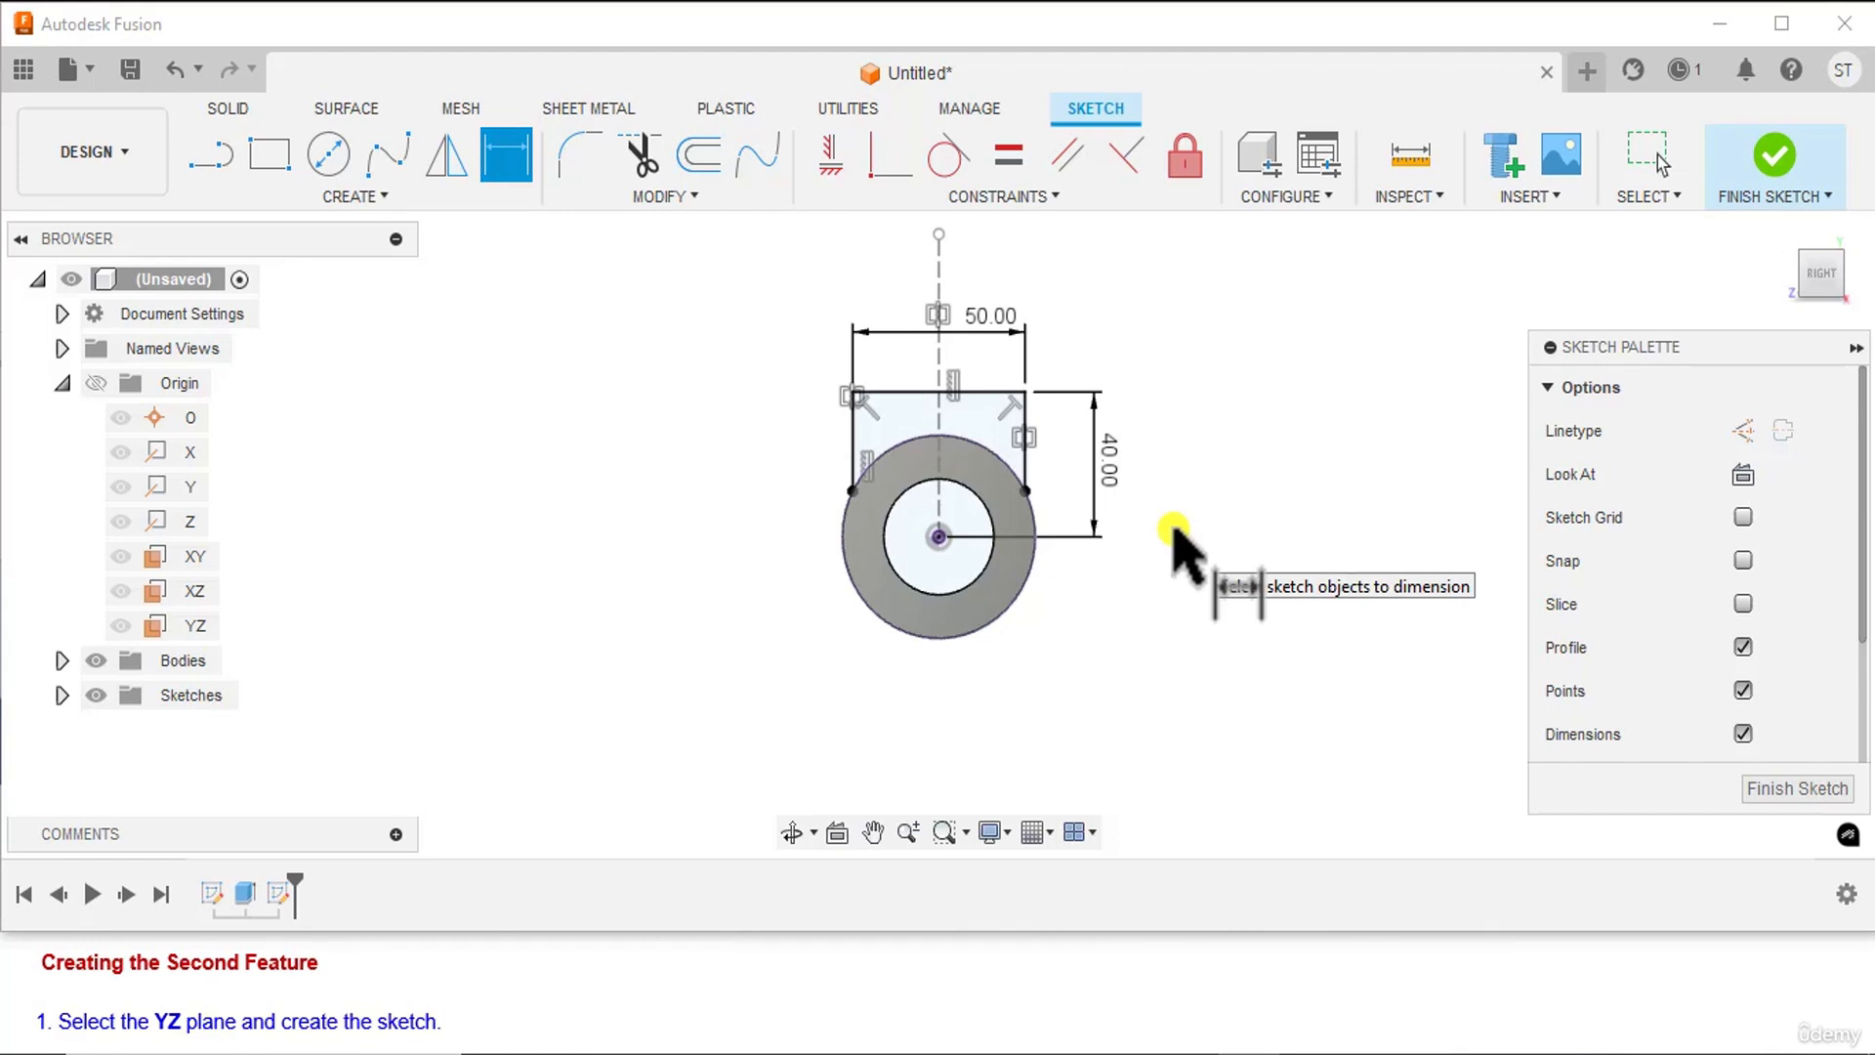
# - Finish the sketch and extrude the profile above the ring symmetrically with a 62 mm whole-length distance, joined to the cylinder
pyautogui.scroll(-1, 453, 978)
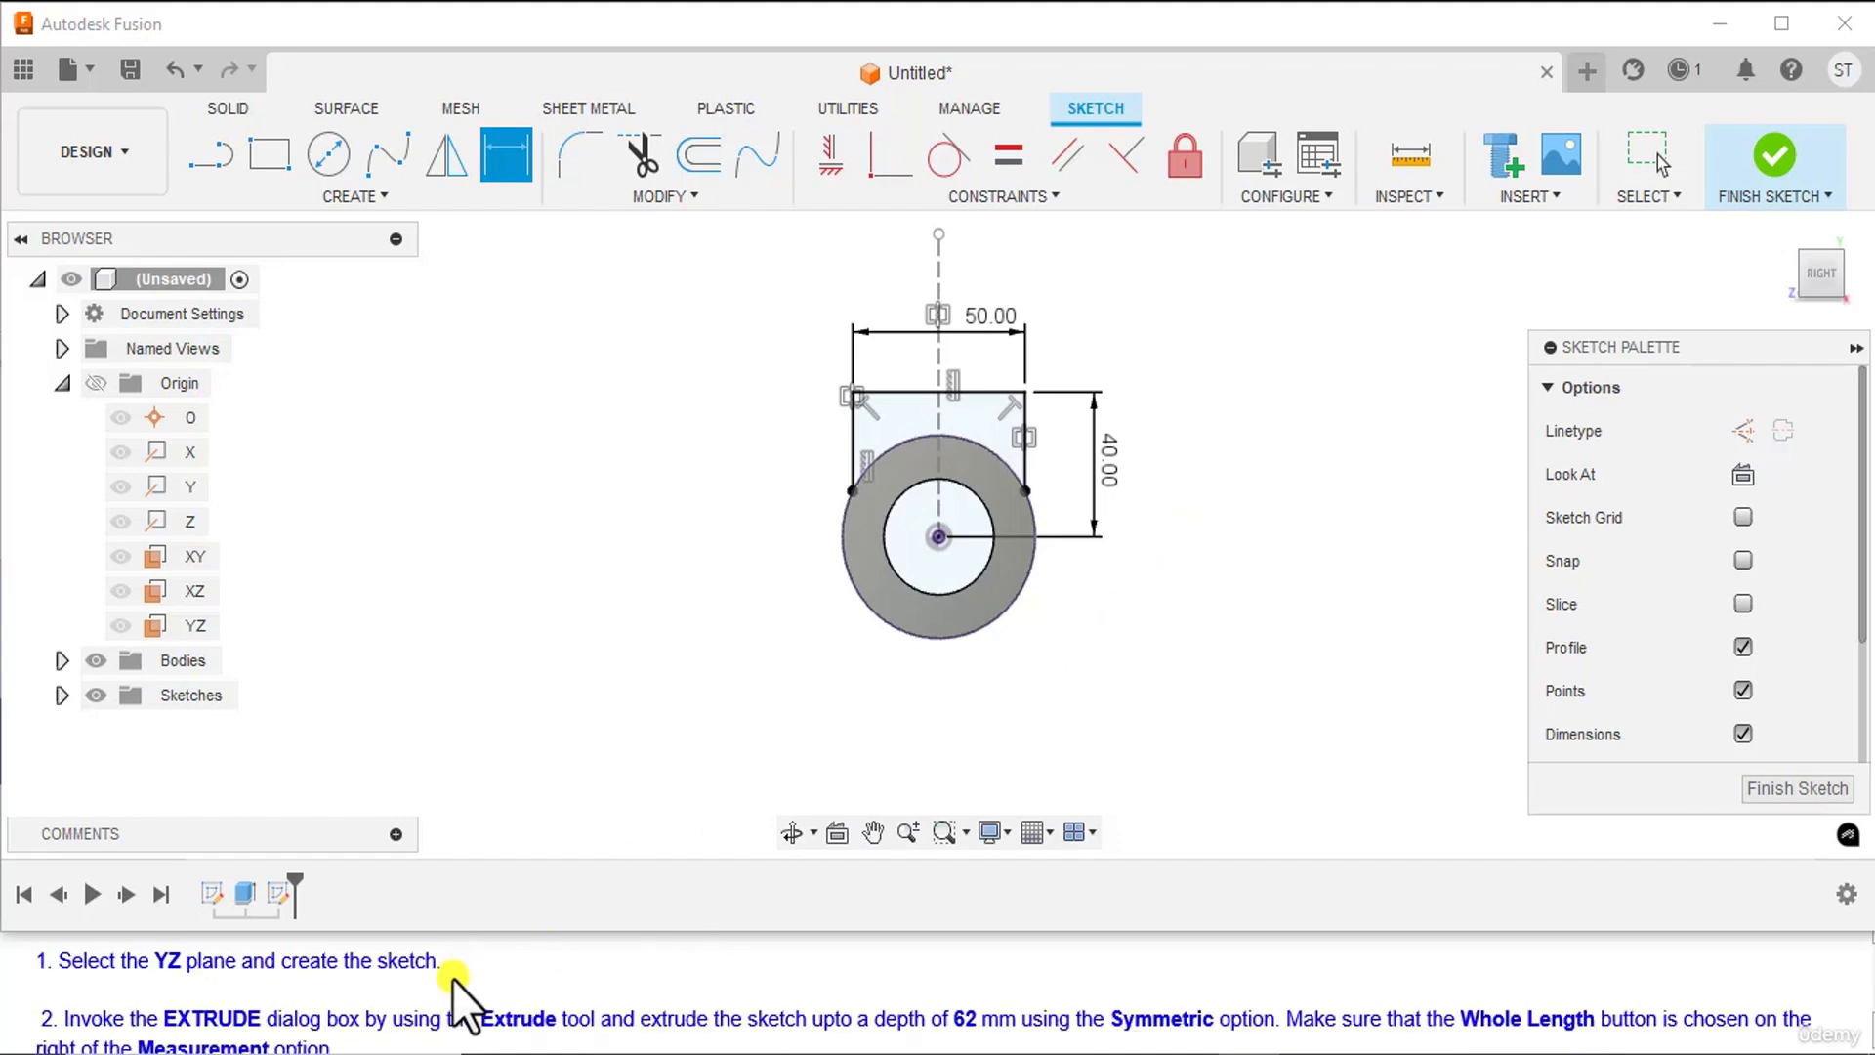
pyautogui.scroll(-1, 453, 979)
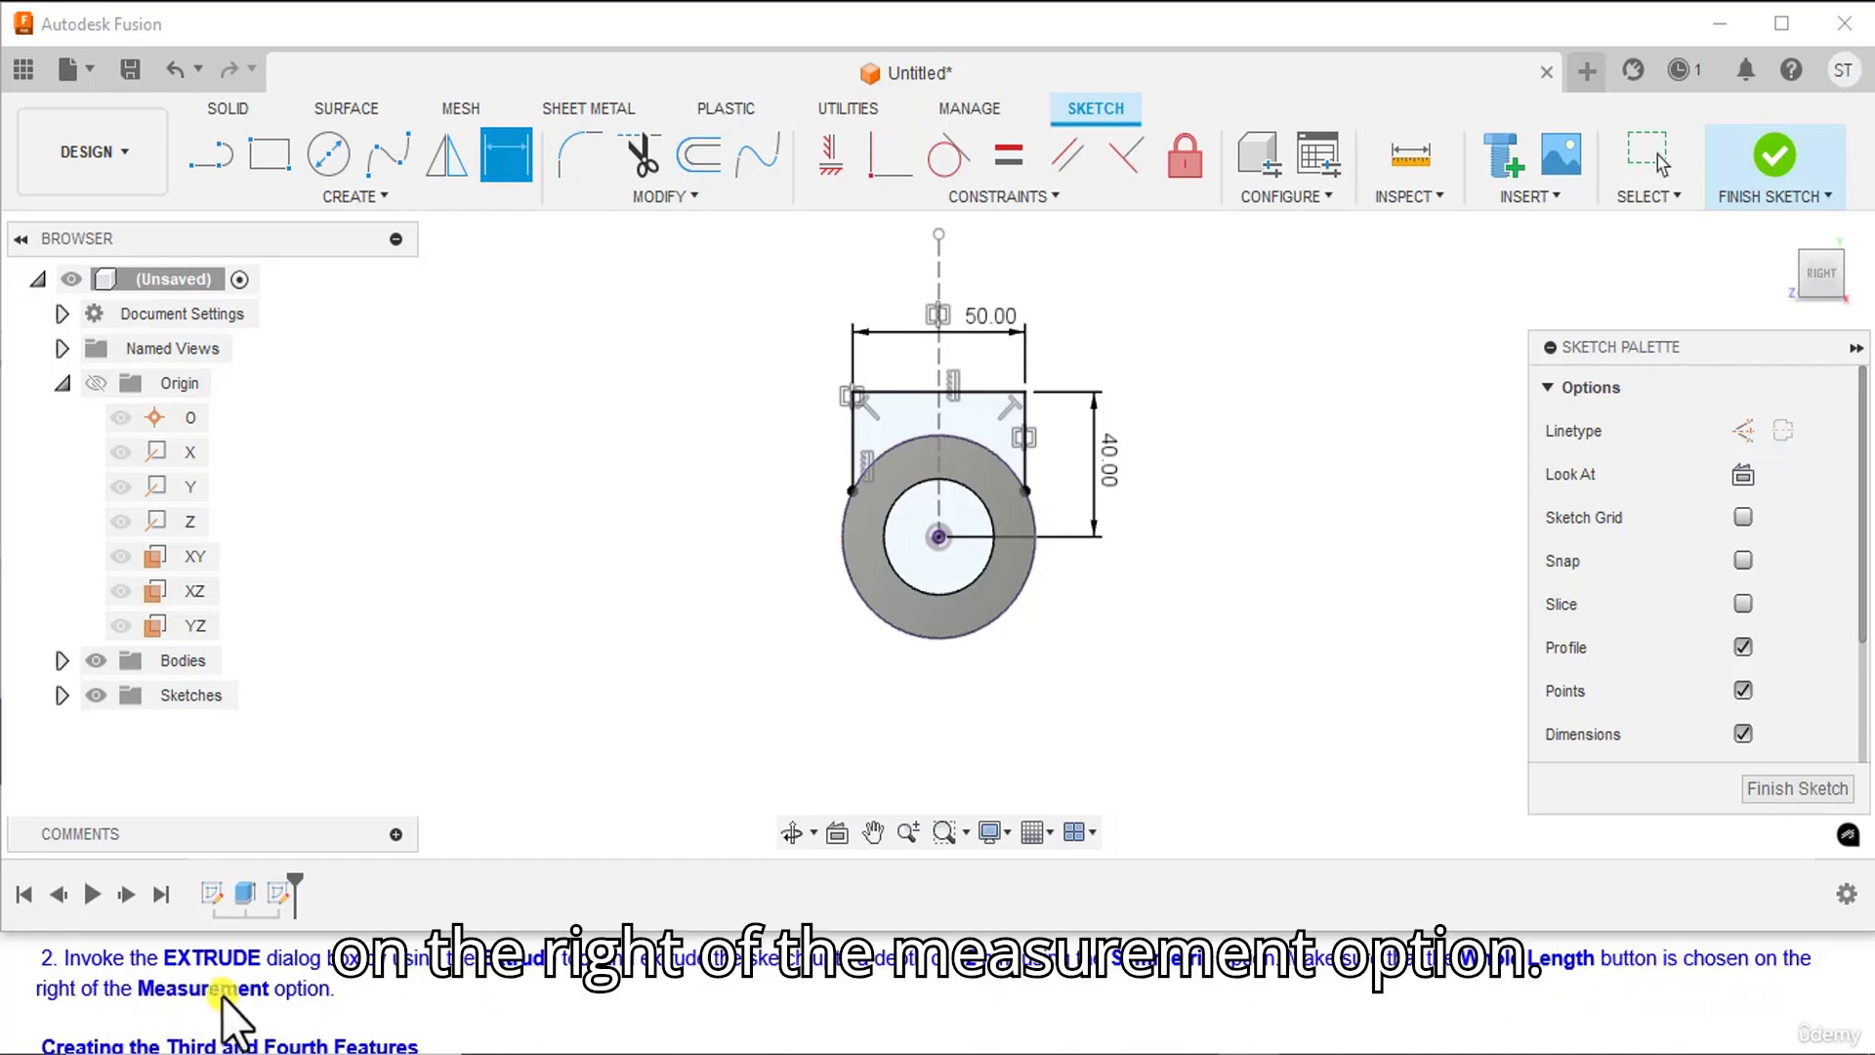
pyautogui.click(1779, 156)
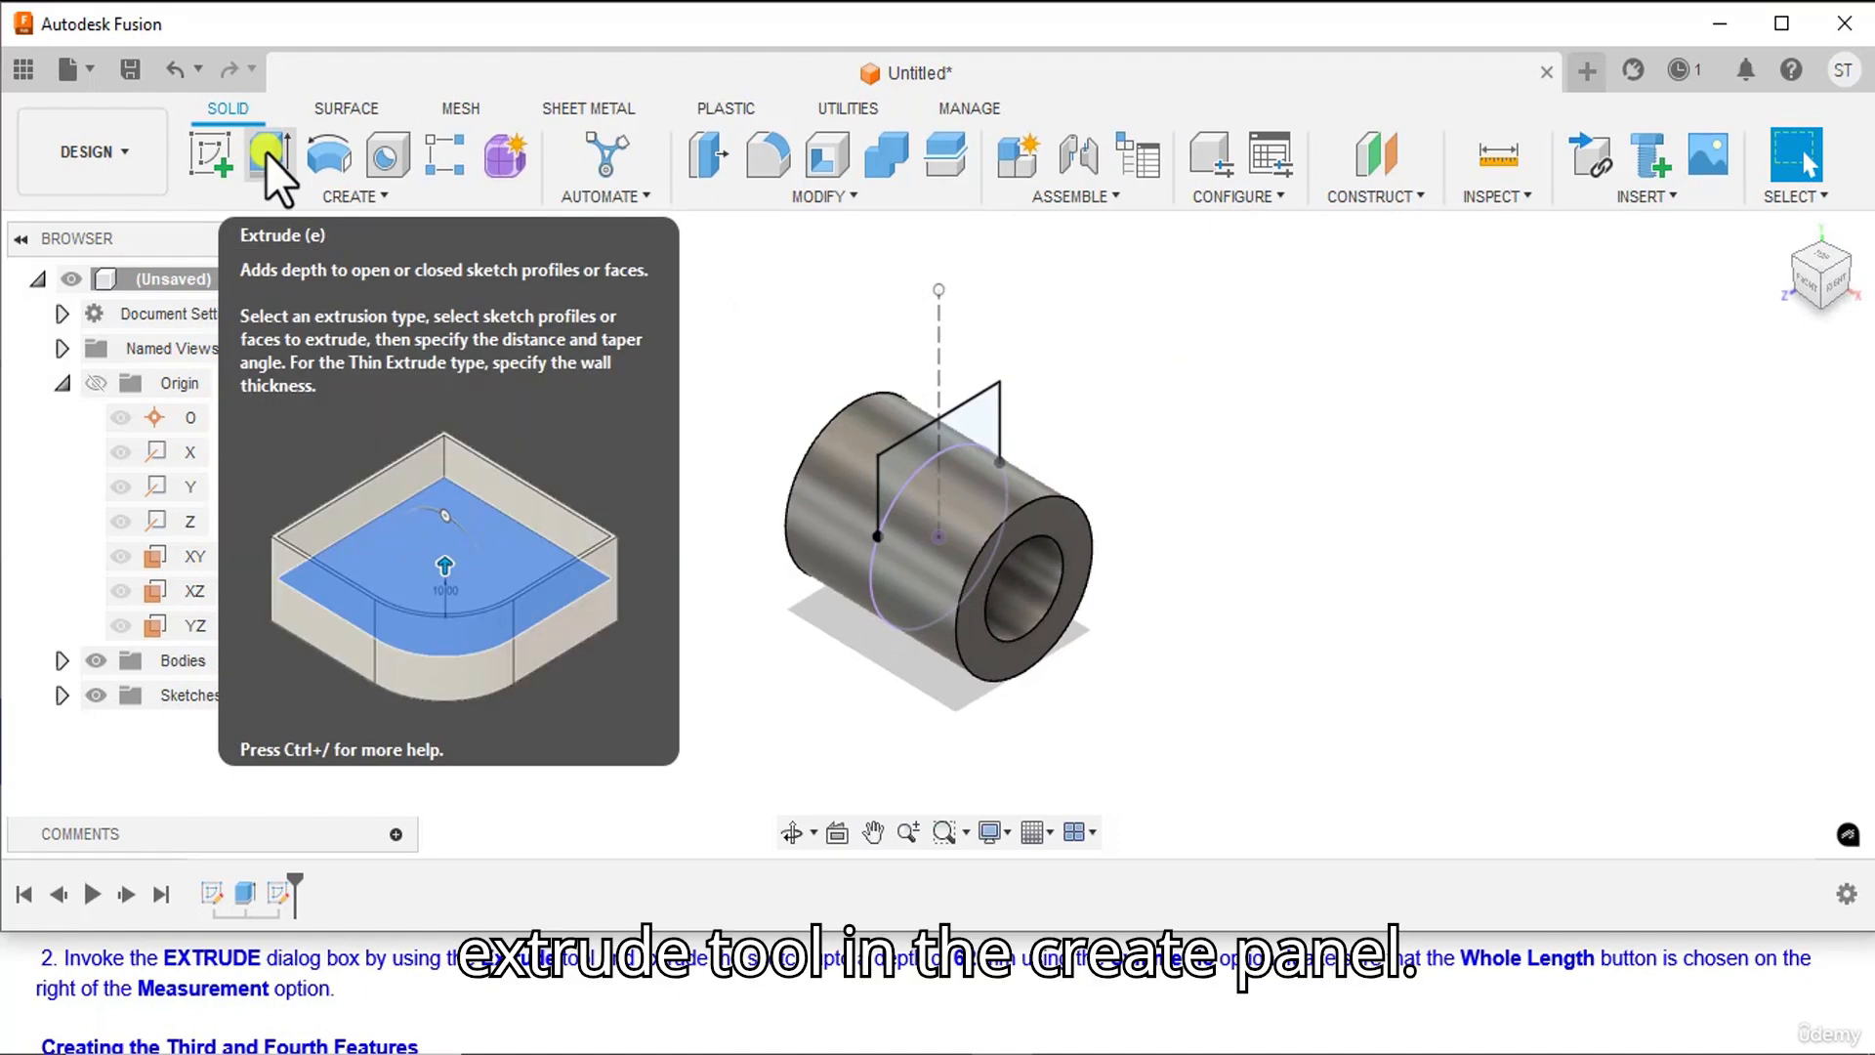
pyautogui.click(266, 152)
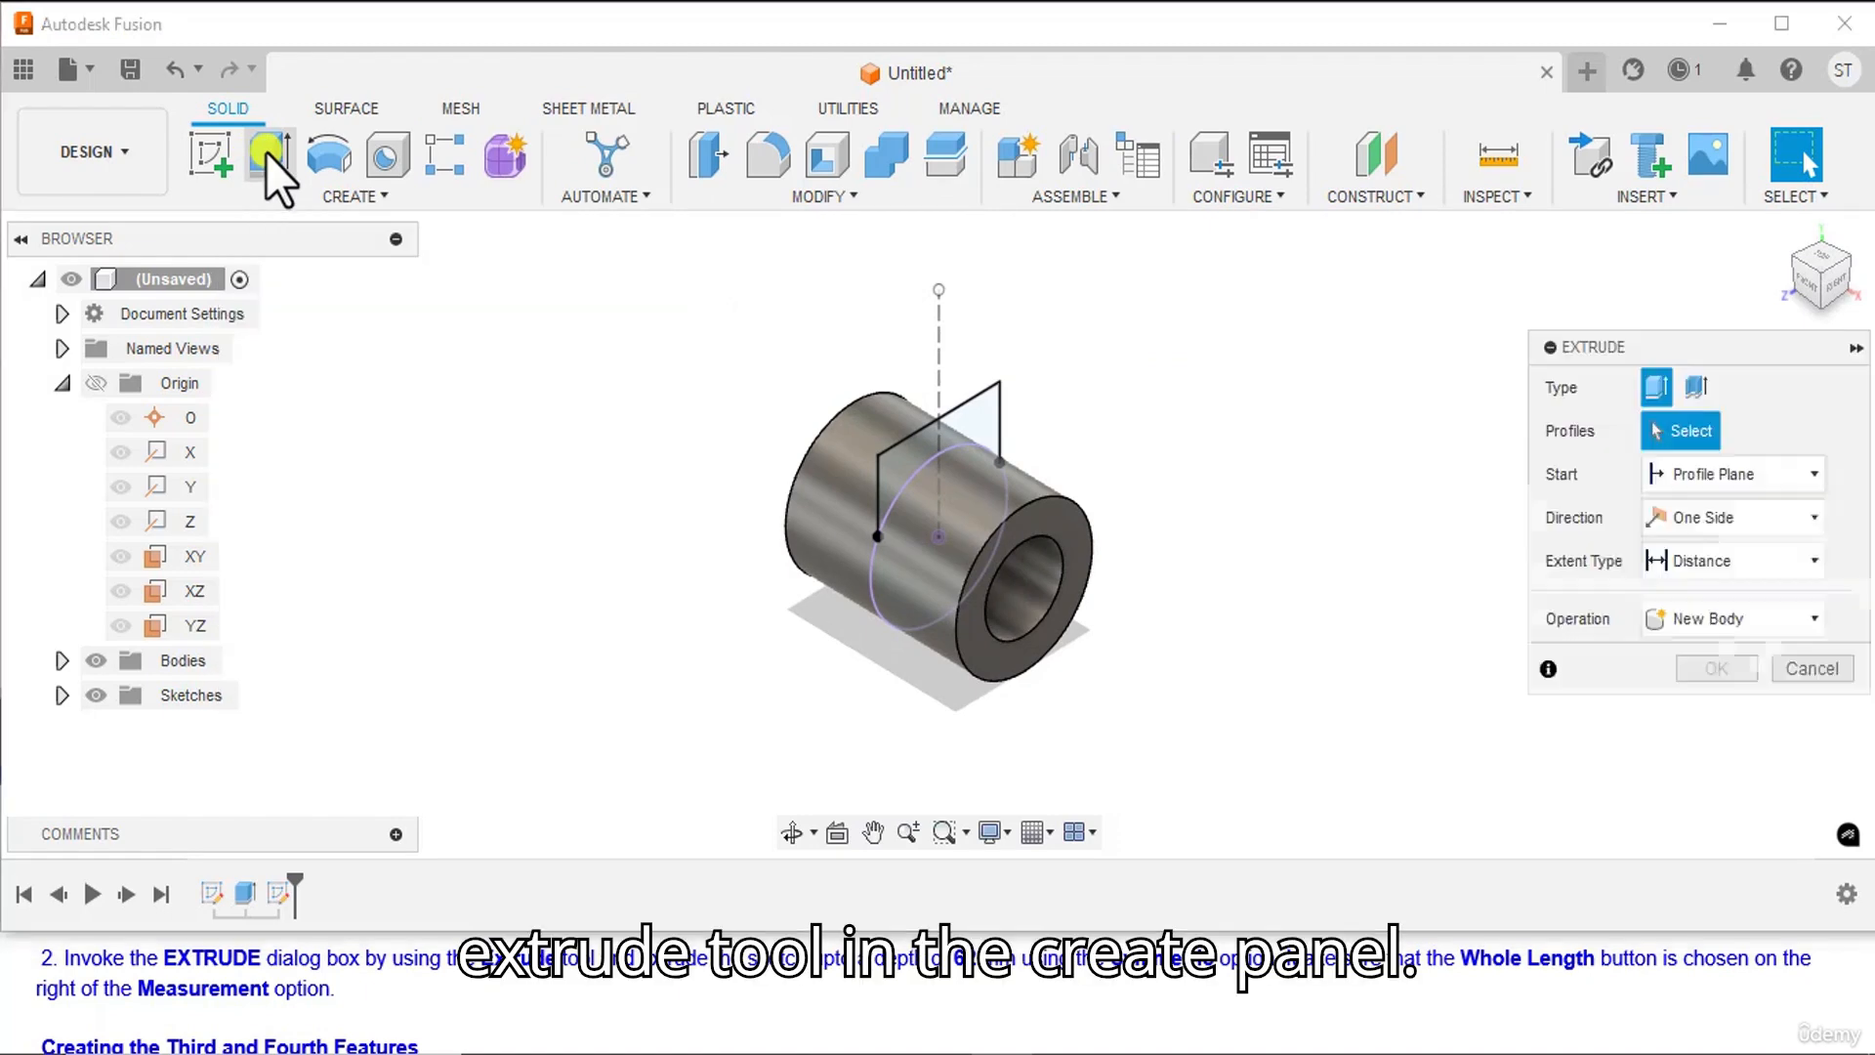
pyautogui.moveTo(1657, 348); pyautogui.dragTo(1556, 279)
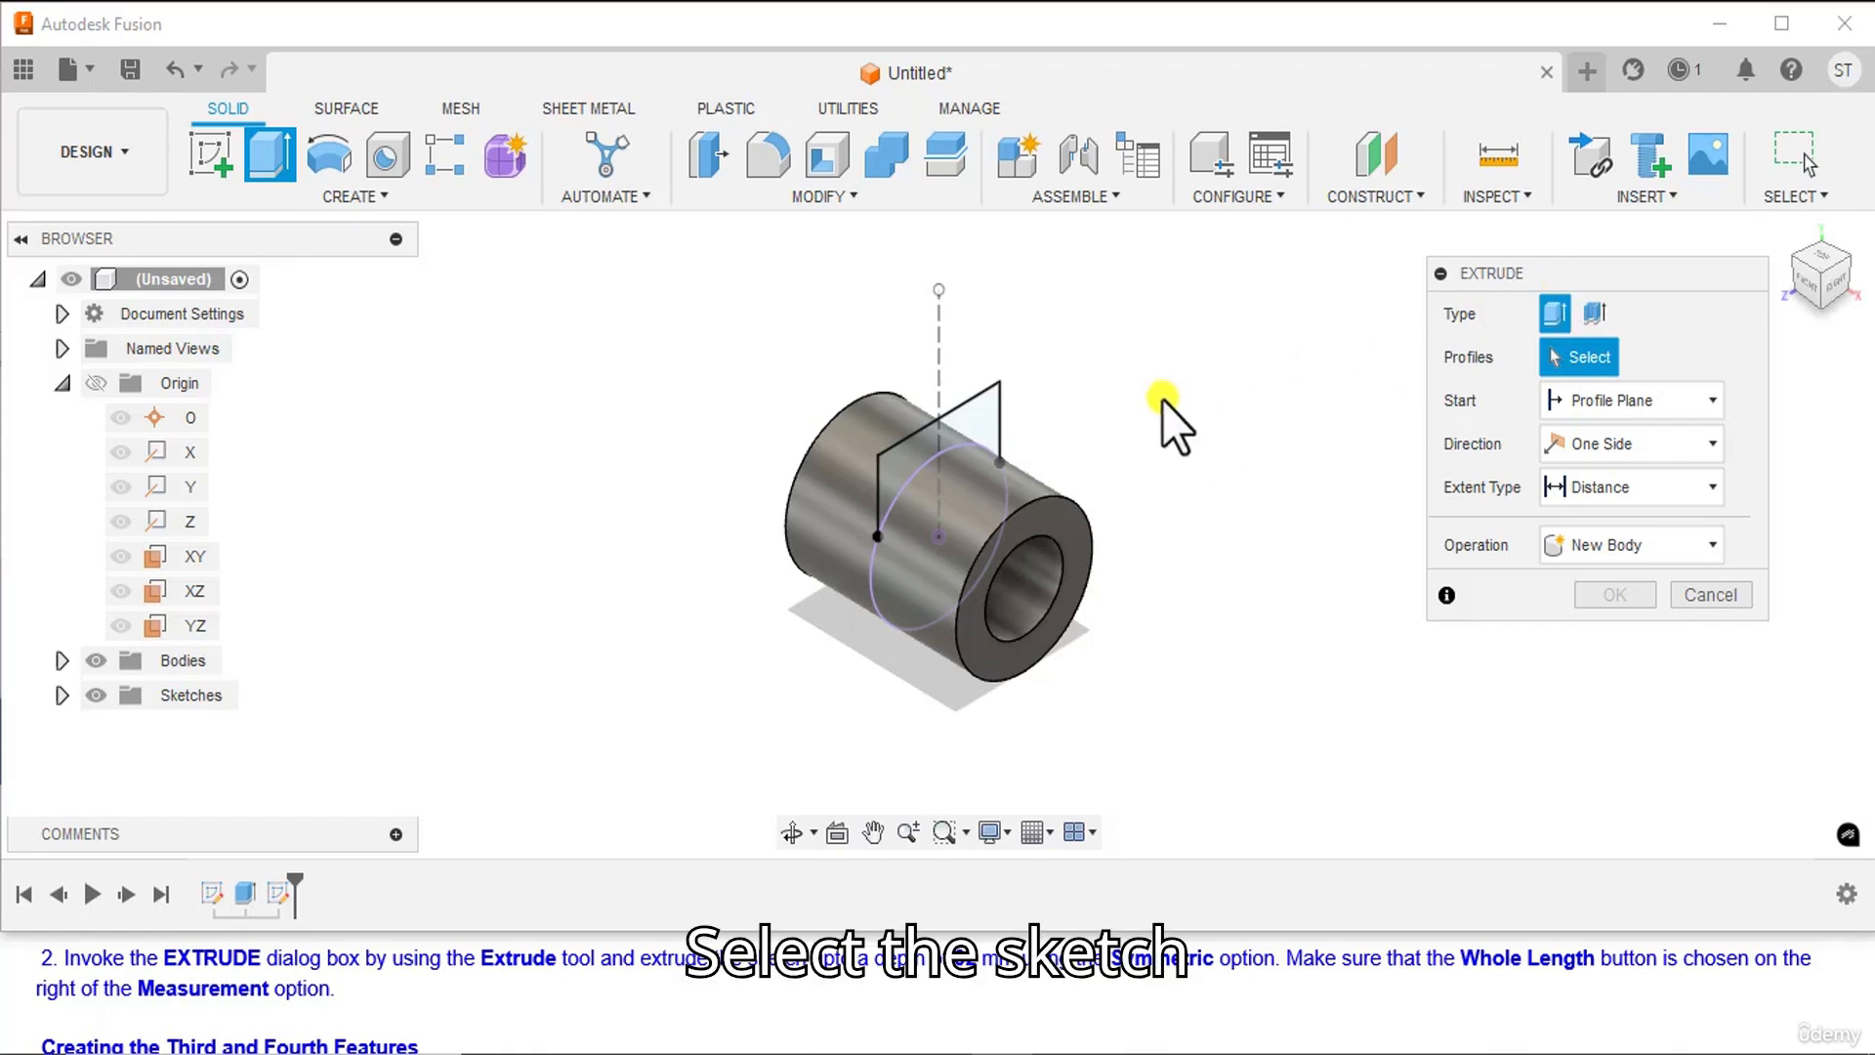
pyautogui.click(978, 413)
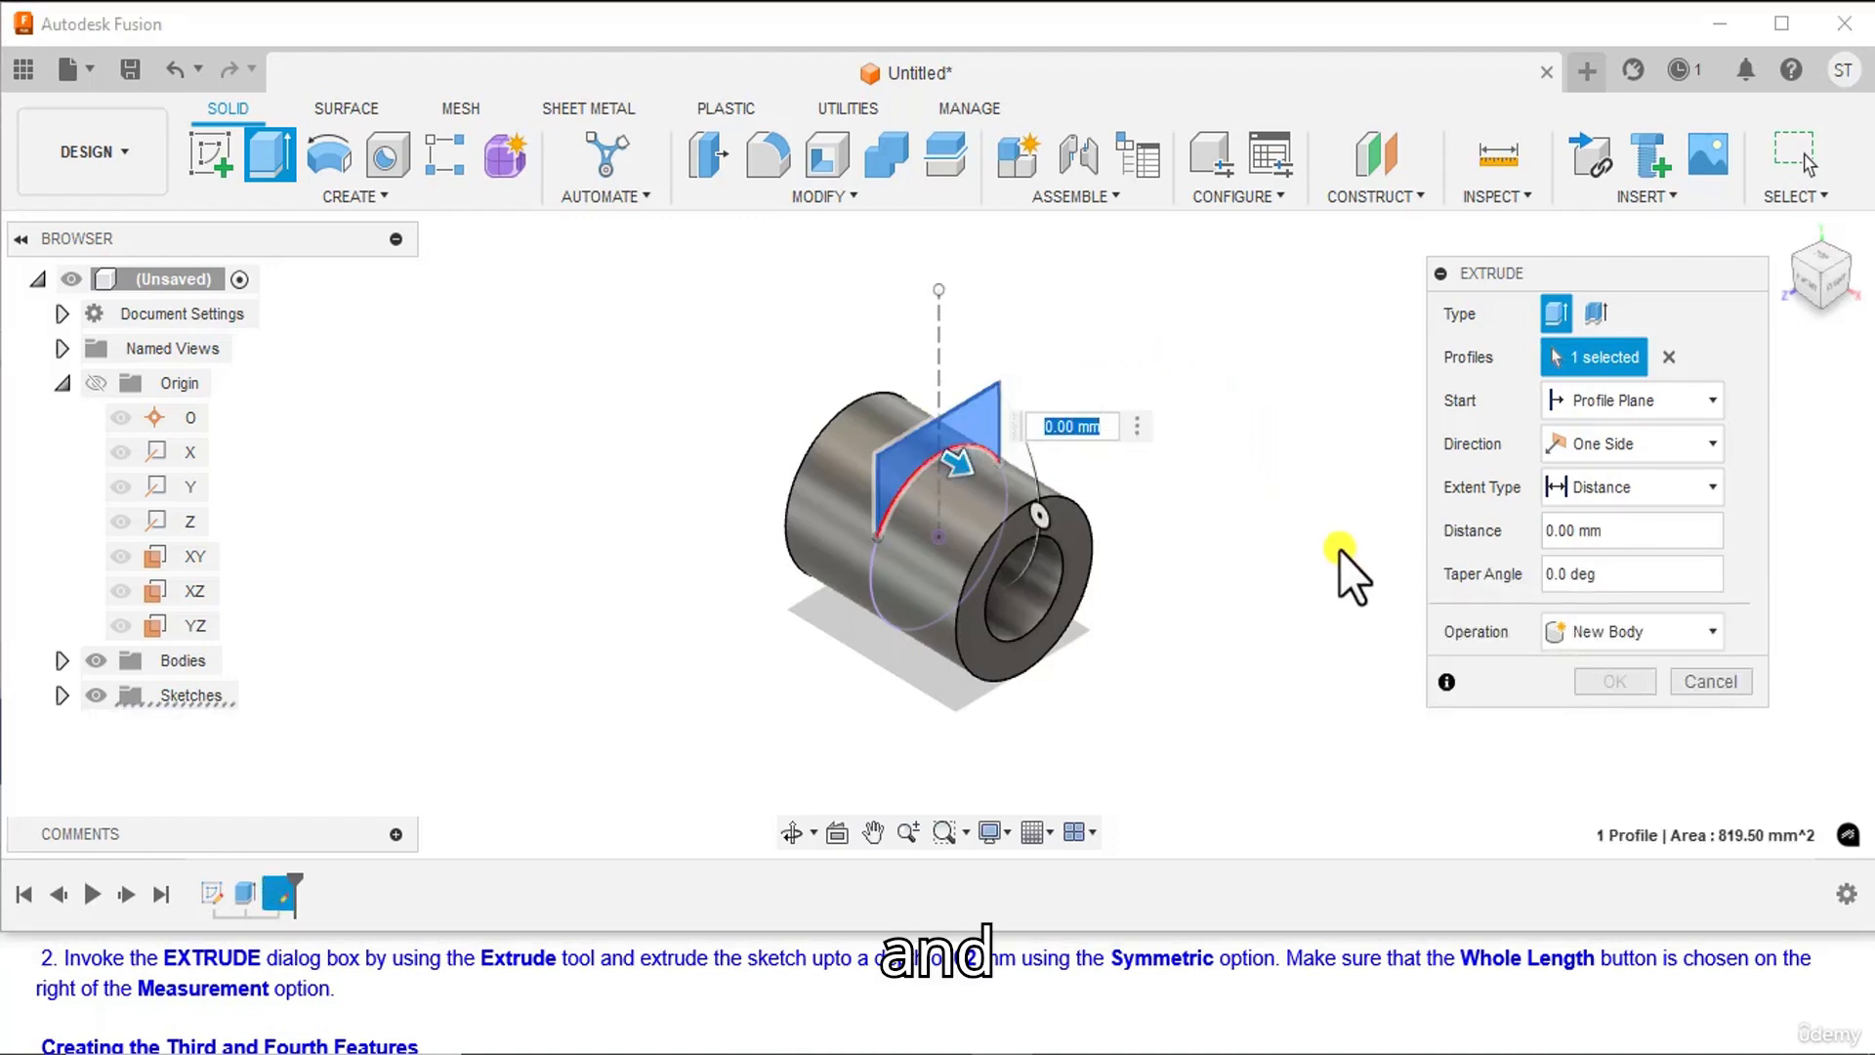
pyautogui.click(1627, 443)
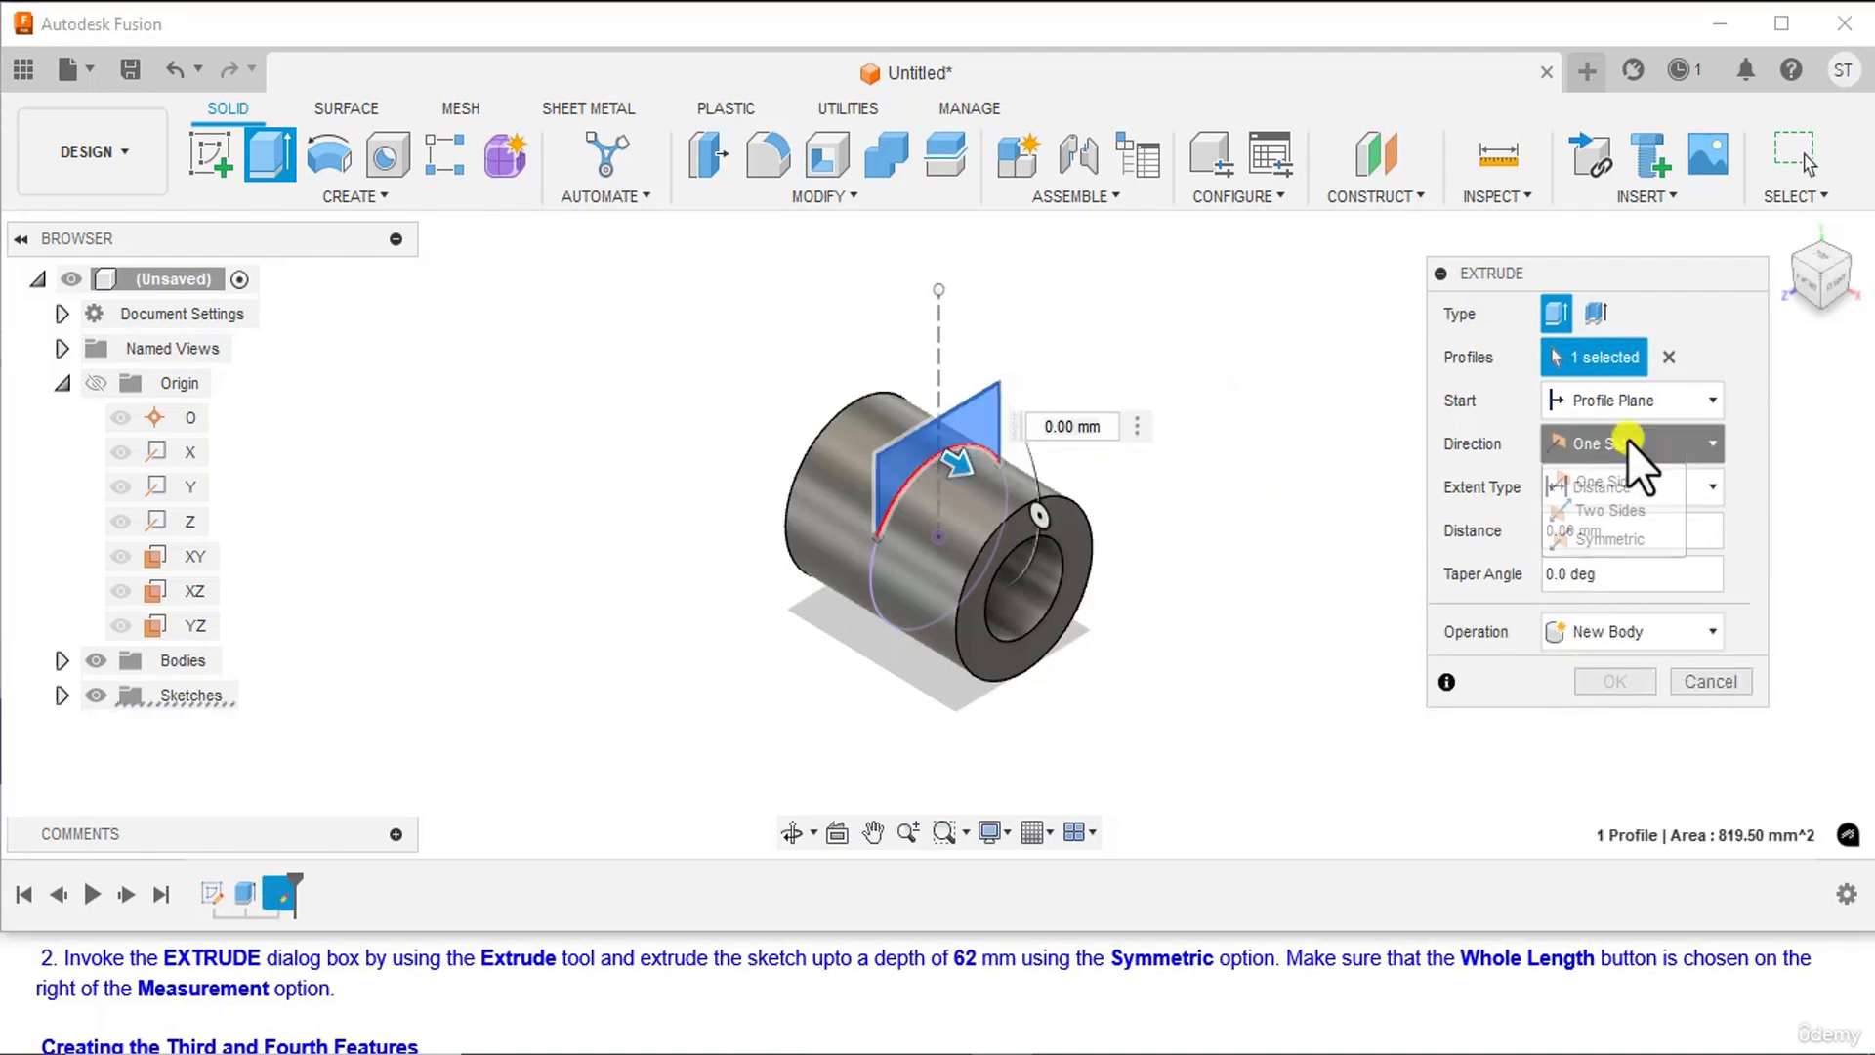
pyautogui.click(1621, 537)
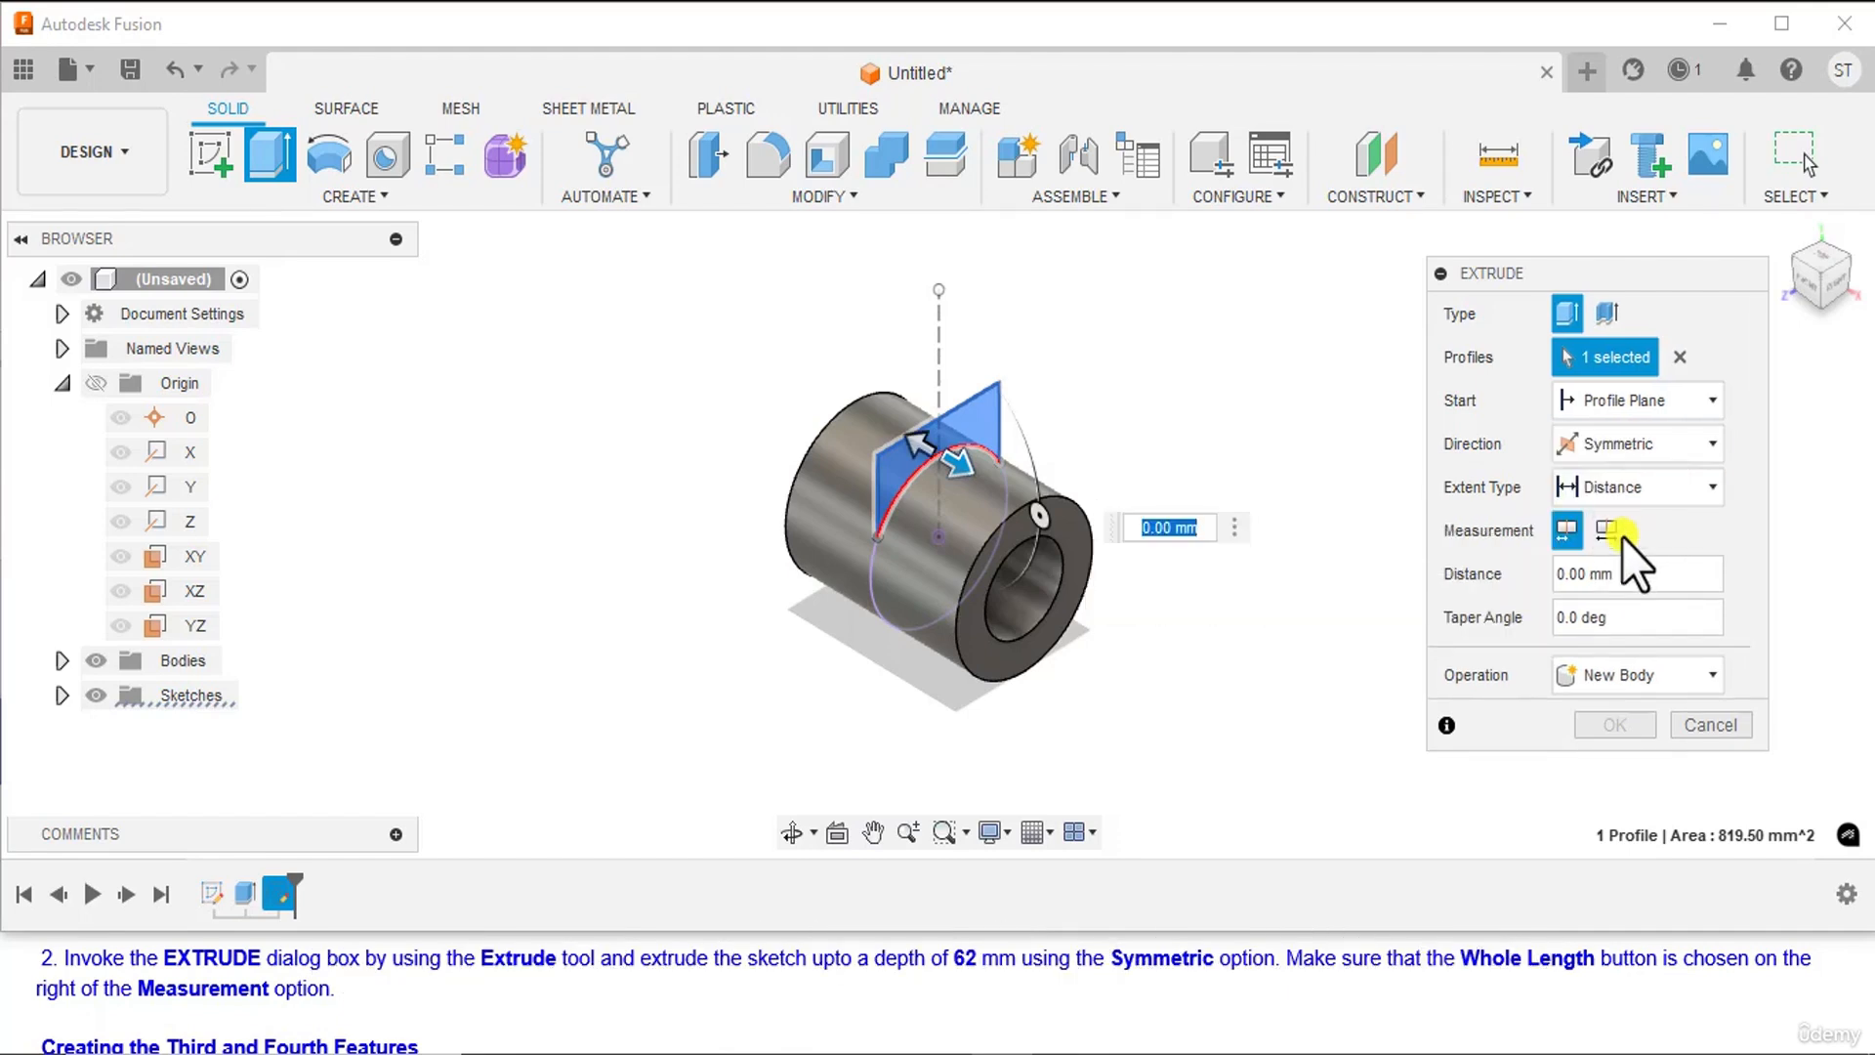
pyautogui.click(1618, 574)
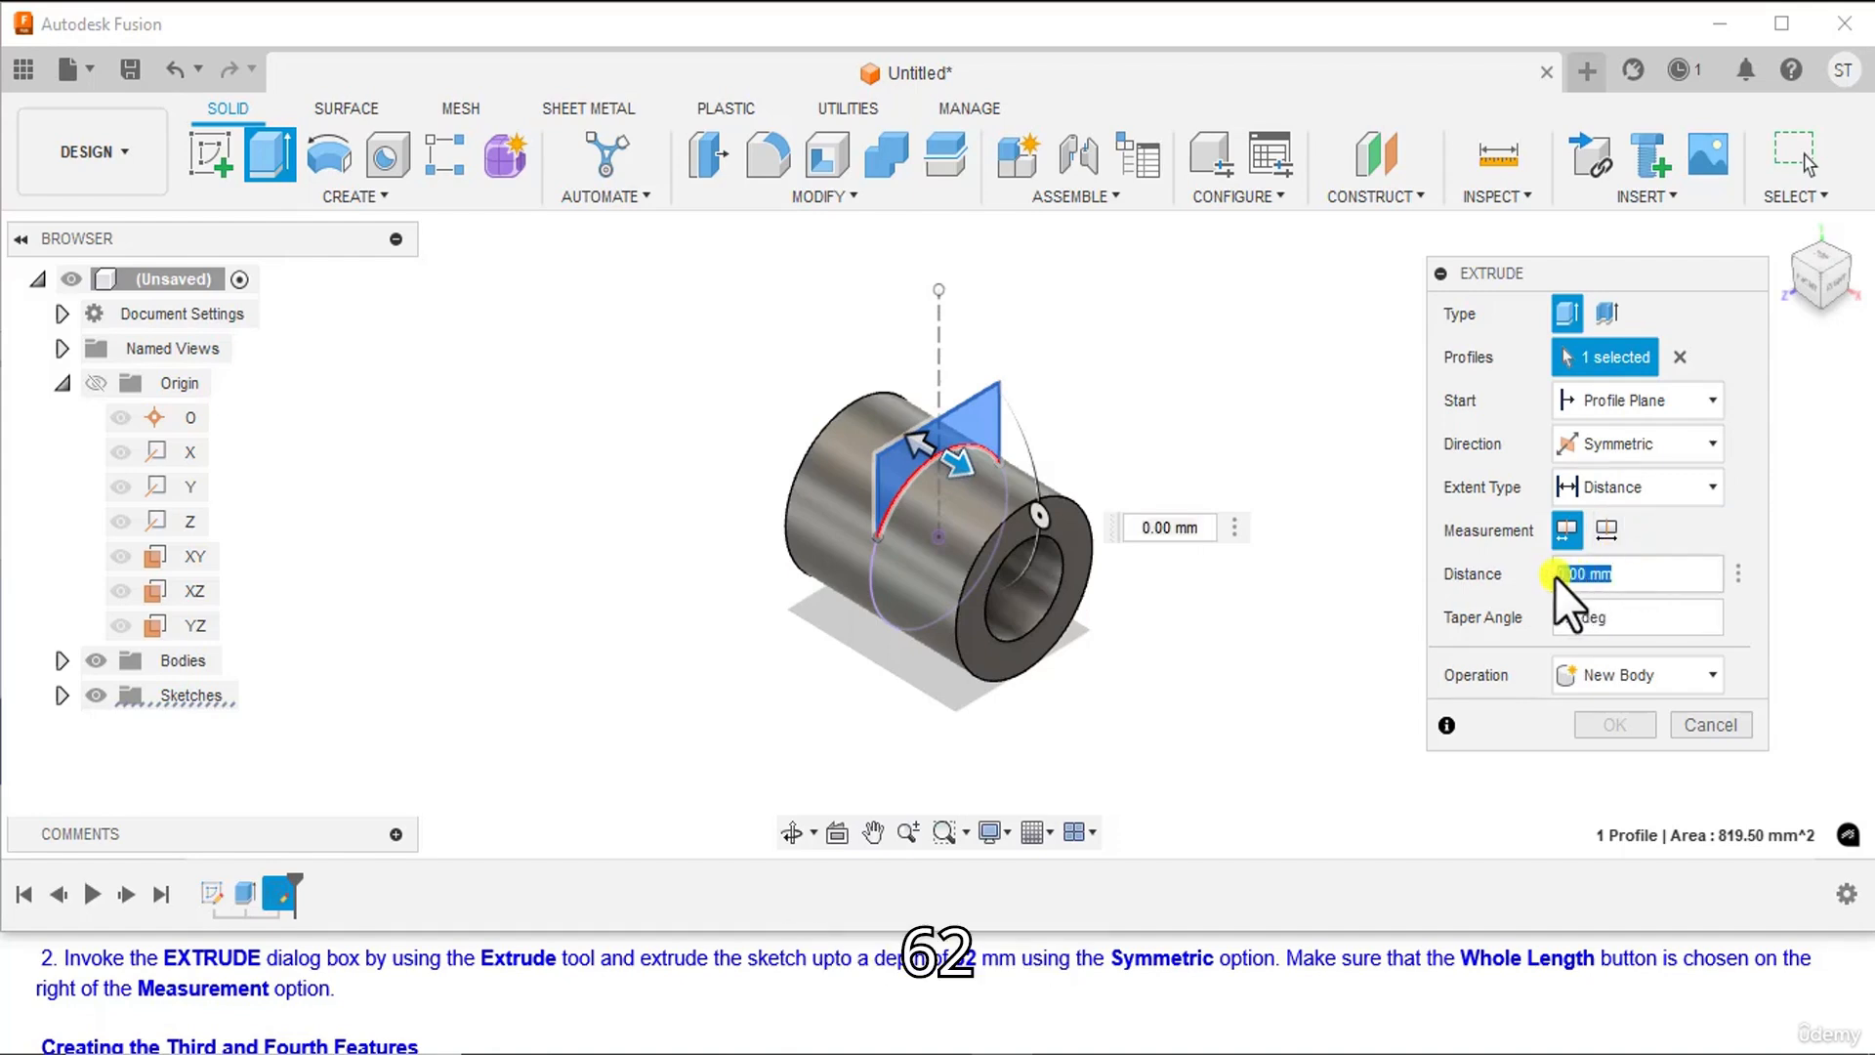
pyautogui.write('62')
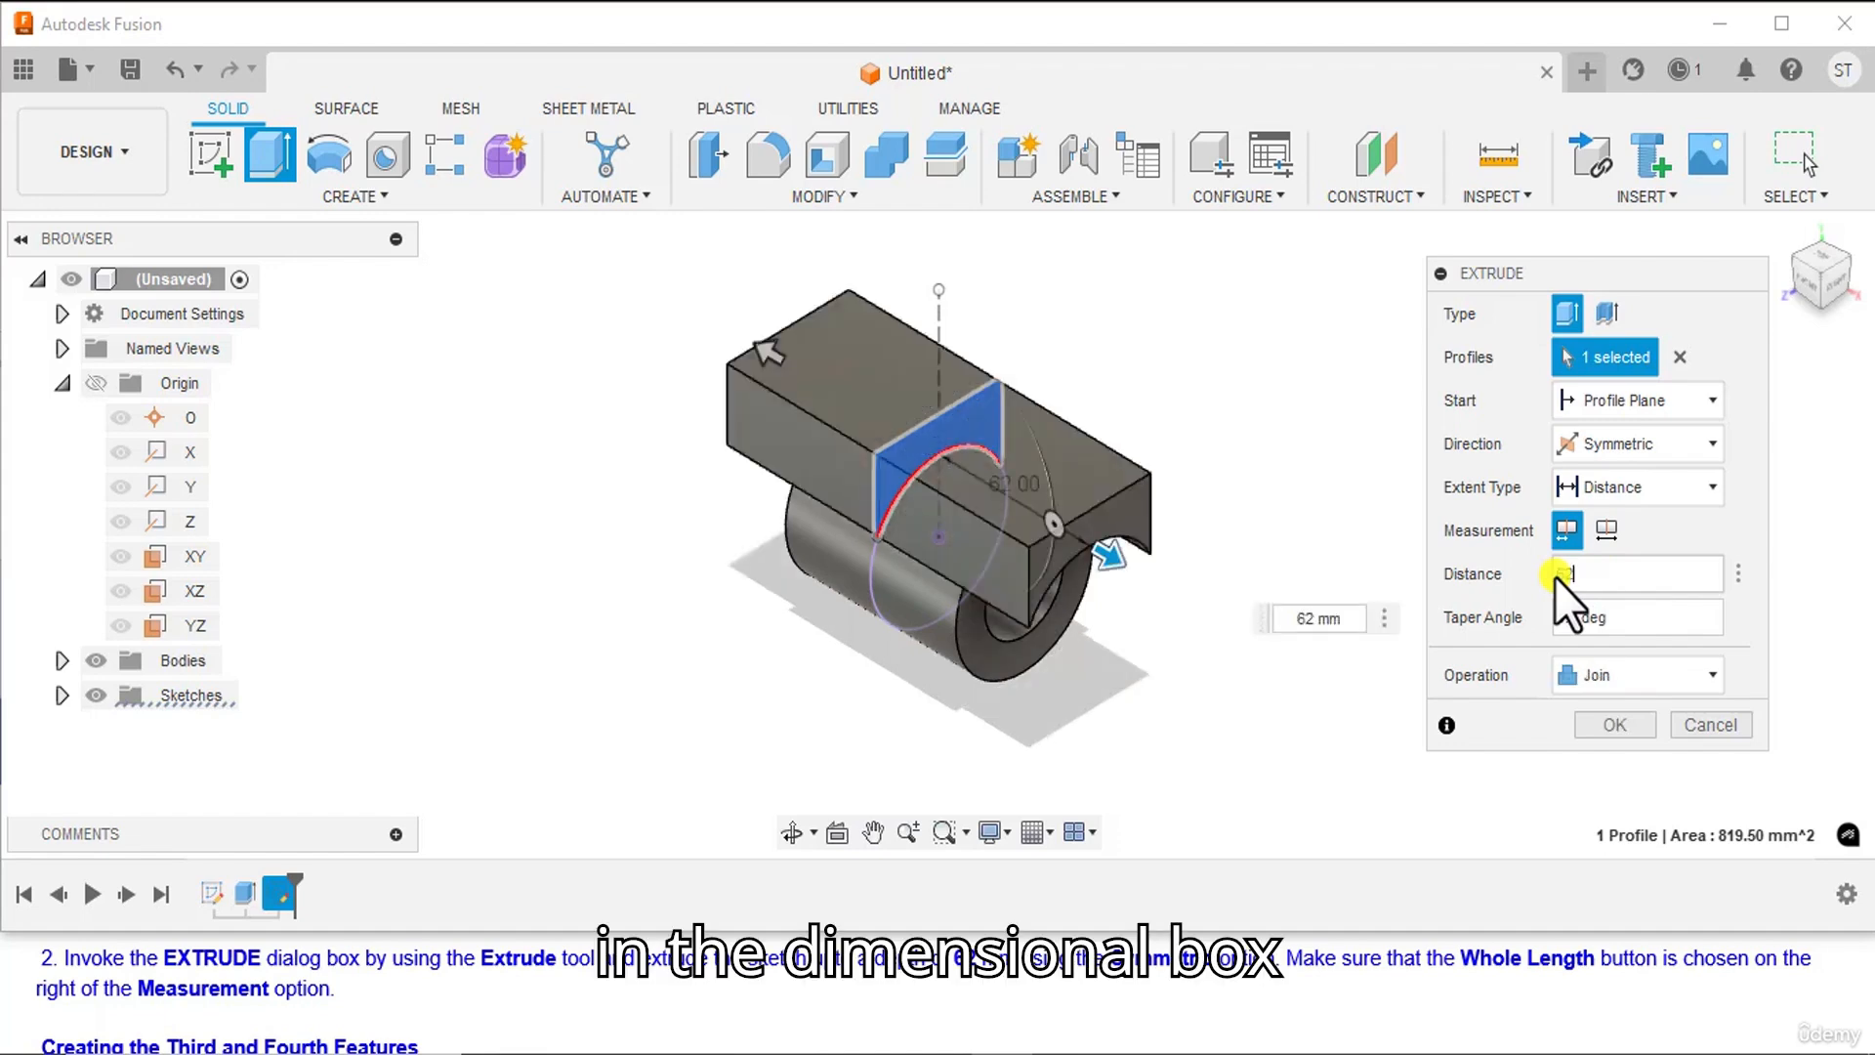
pyautogui.click(1608, 528)
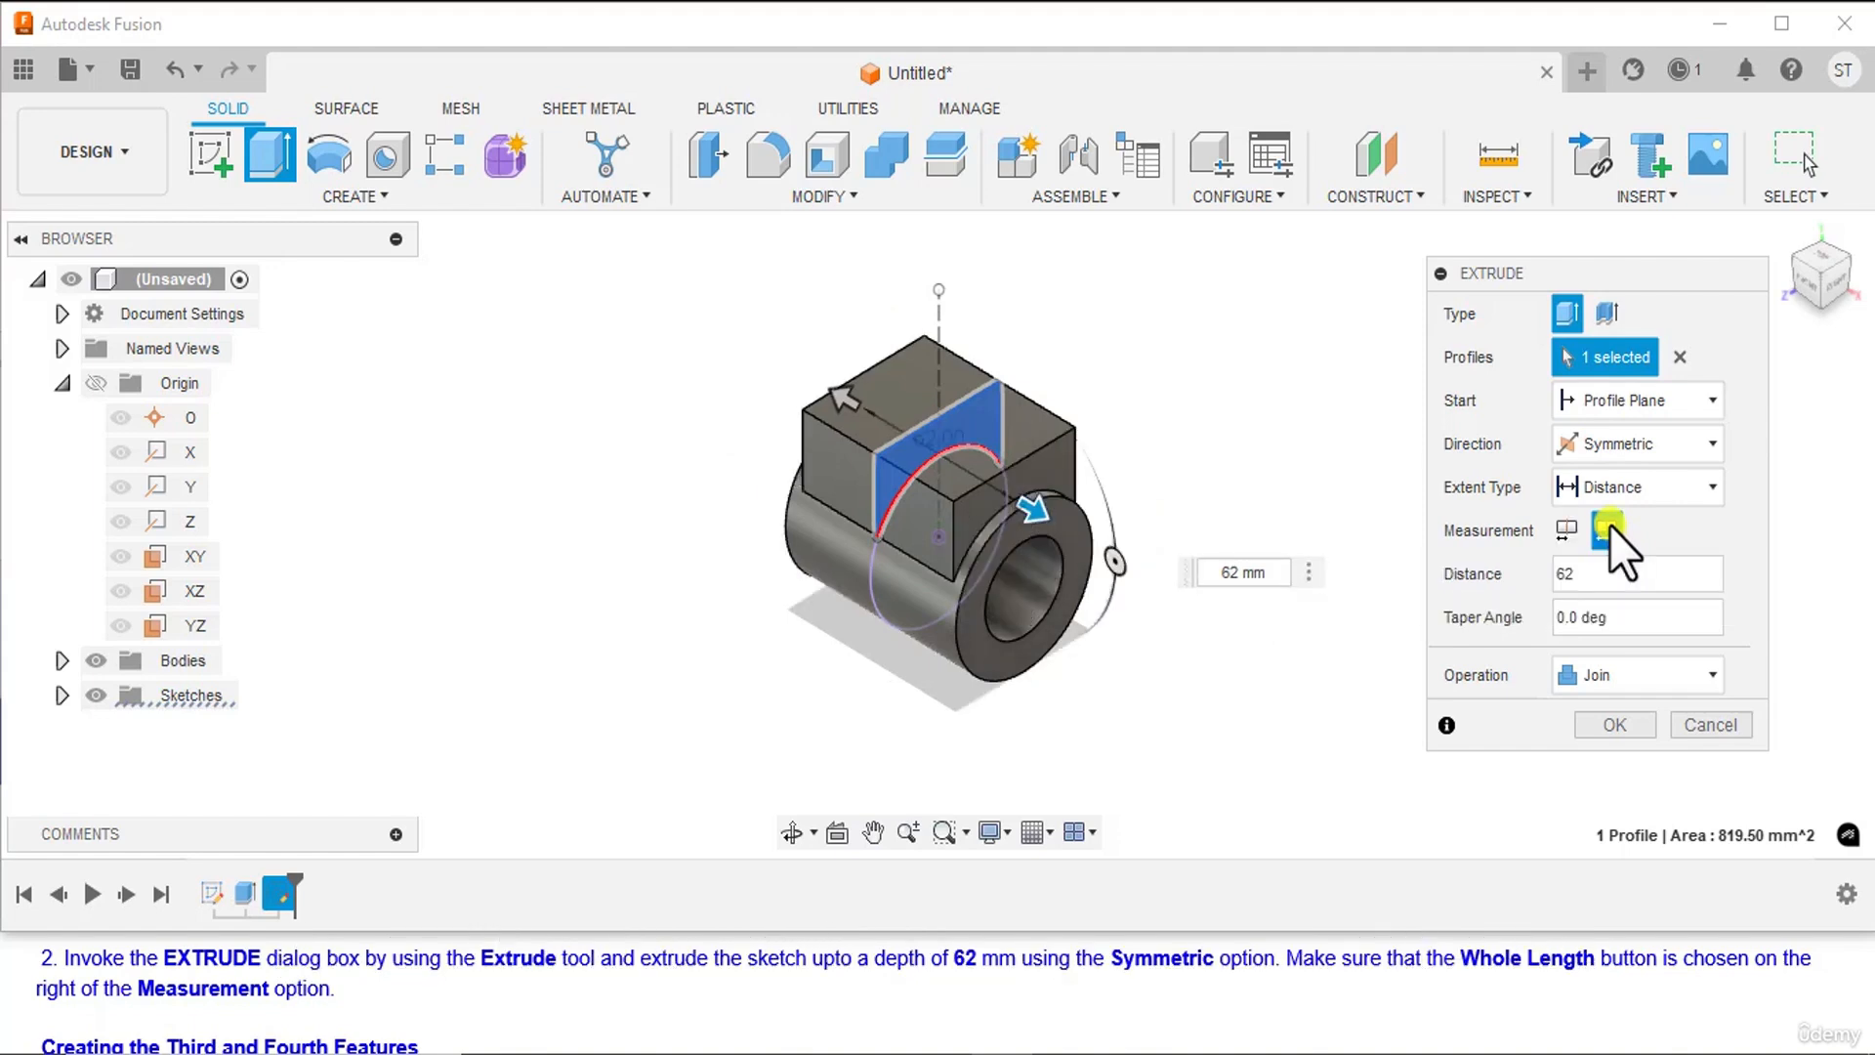
pyautogui.click(1637, 723)
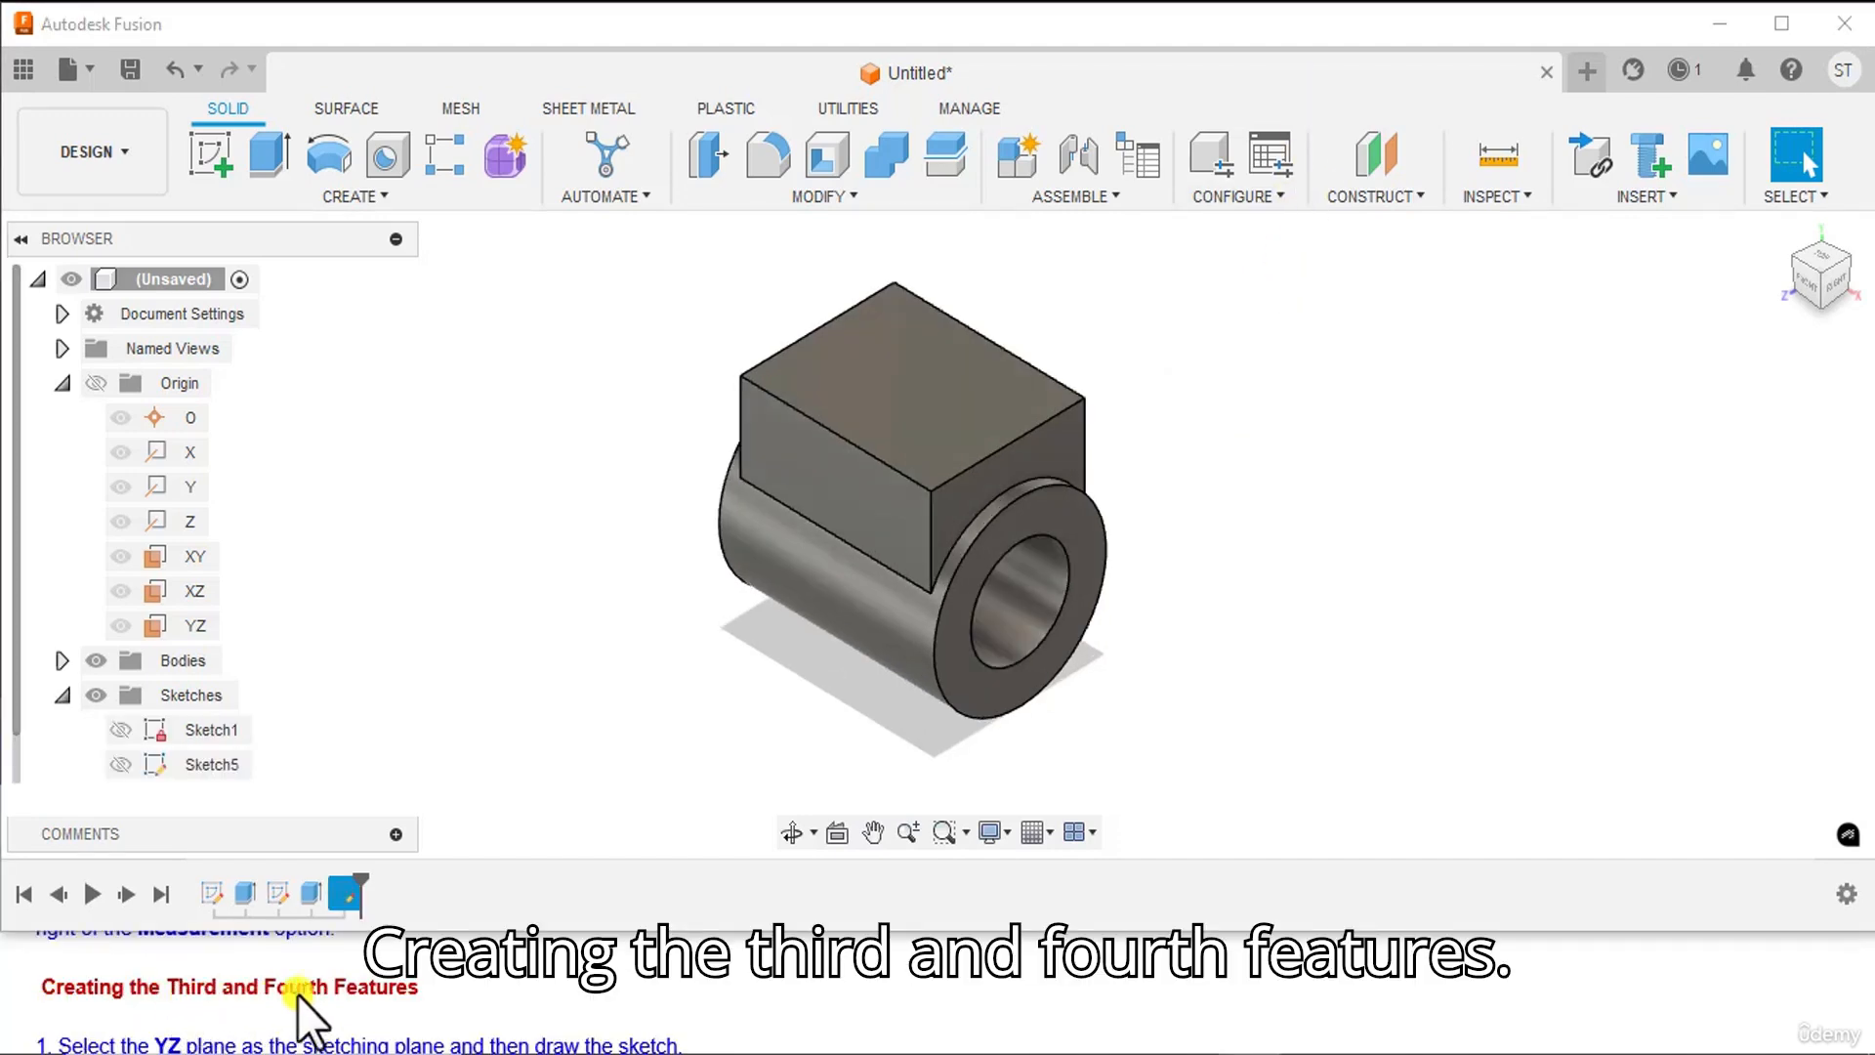
# - Consult the instructions and reference drawing for the third and fourth features, and start a new sketch on the YZ plane
pyautogui.scroll(-1, 430, 996)
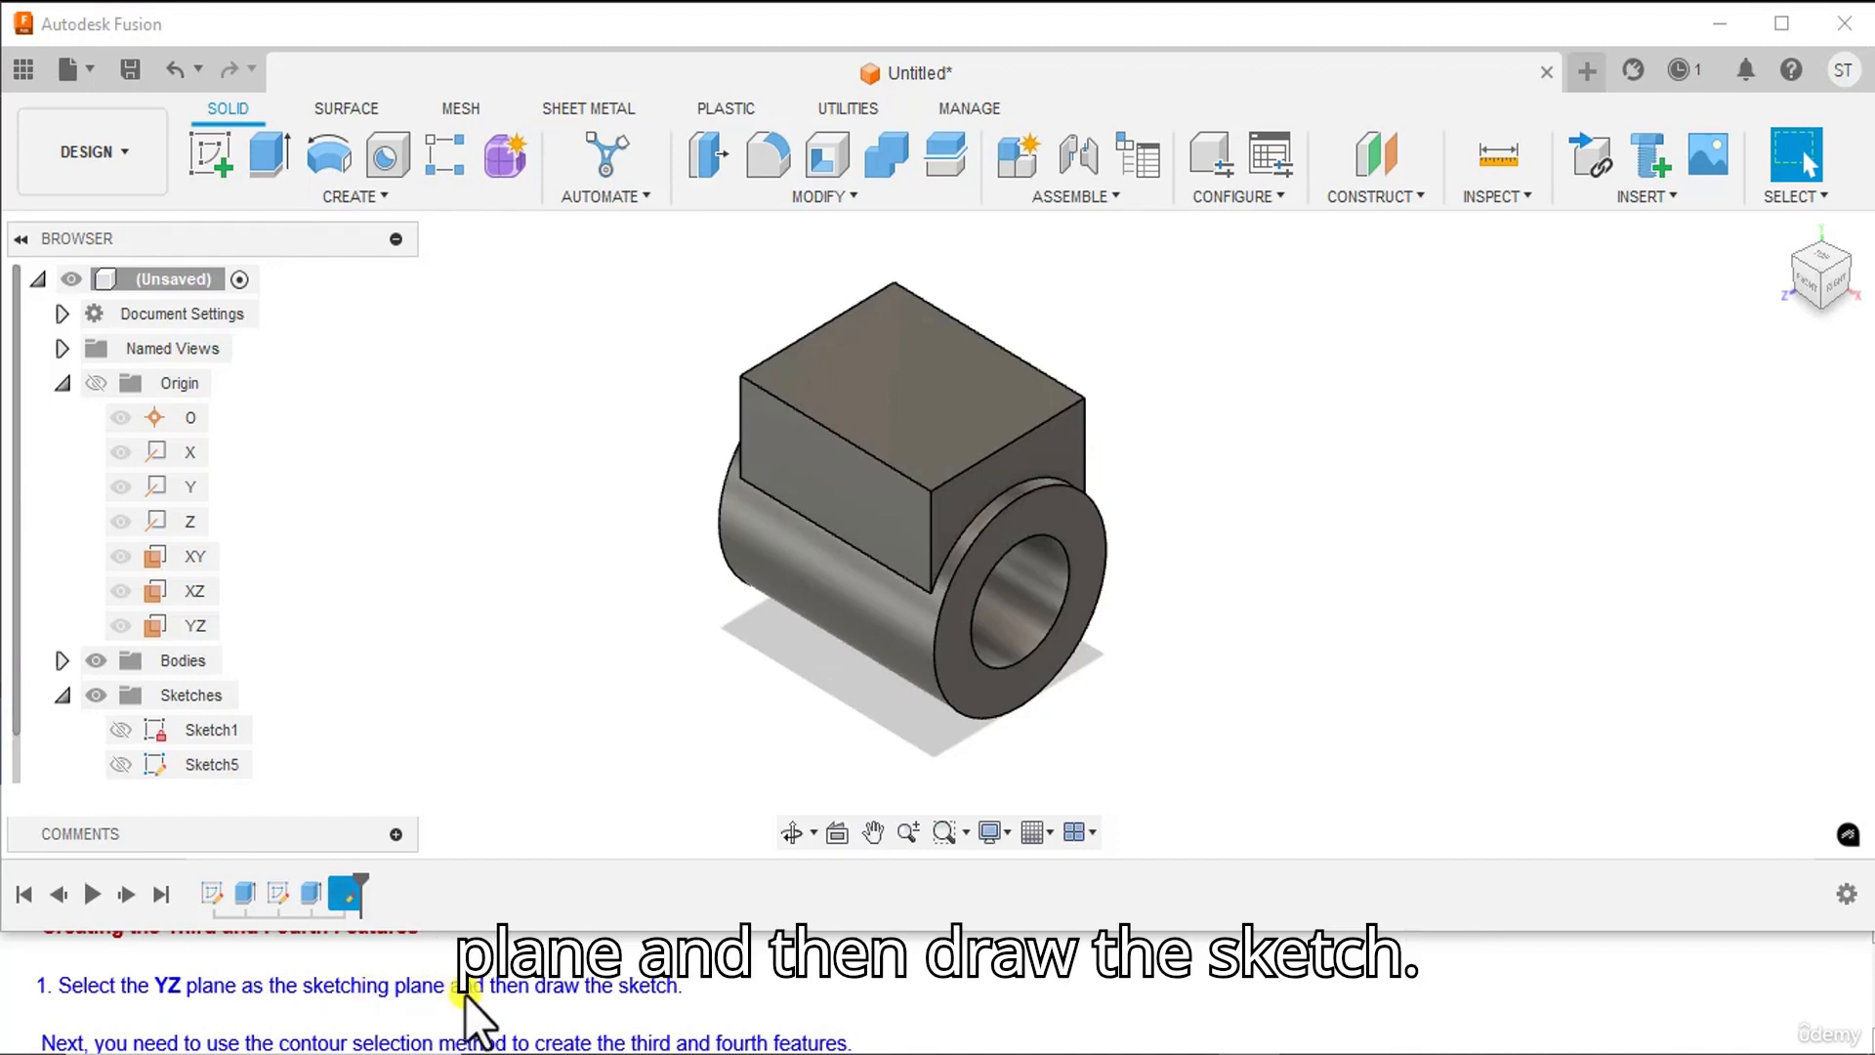
pyautogui.click(1147, 1053)
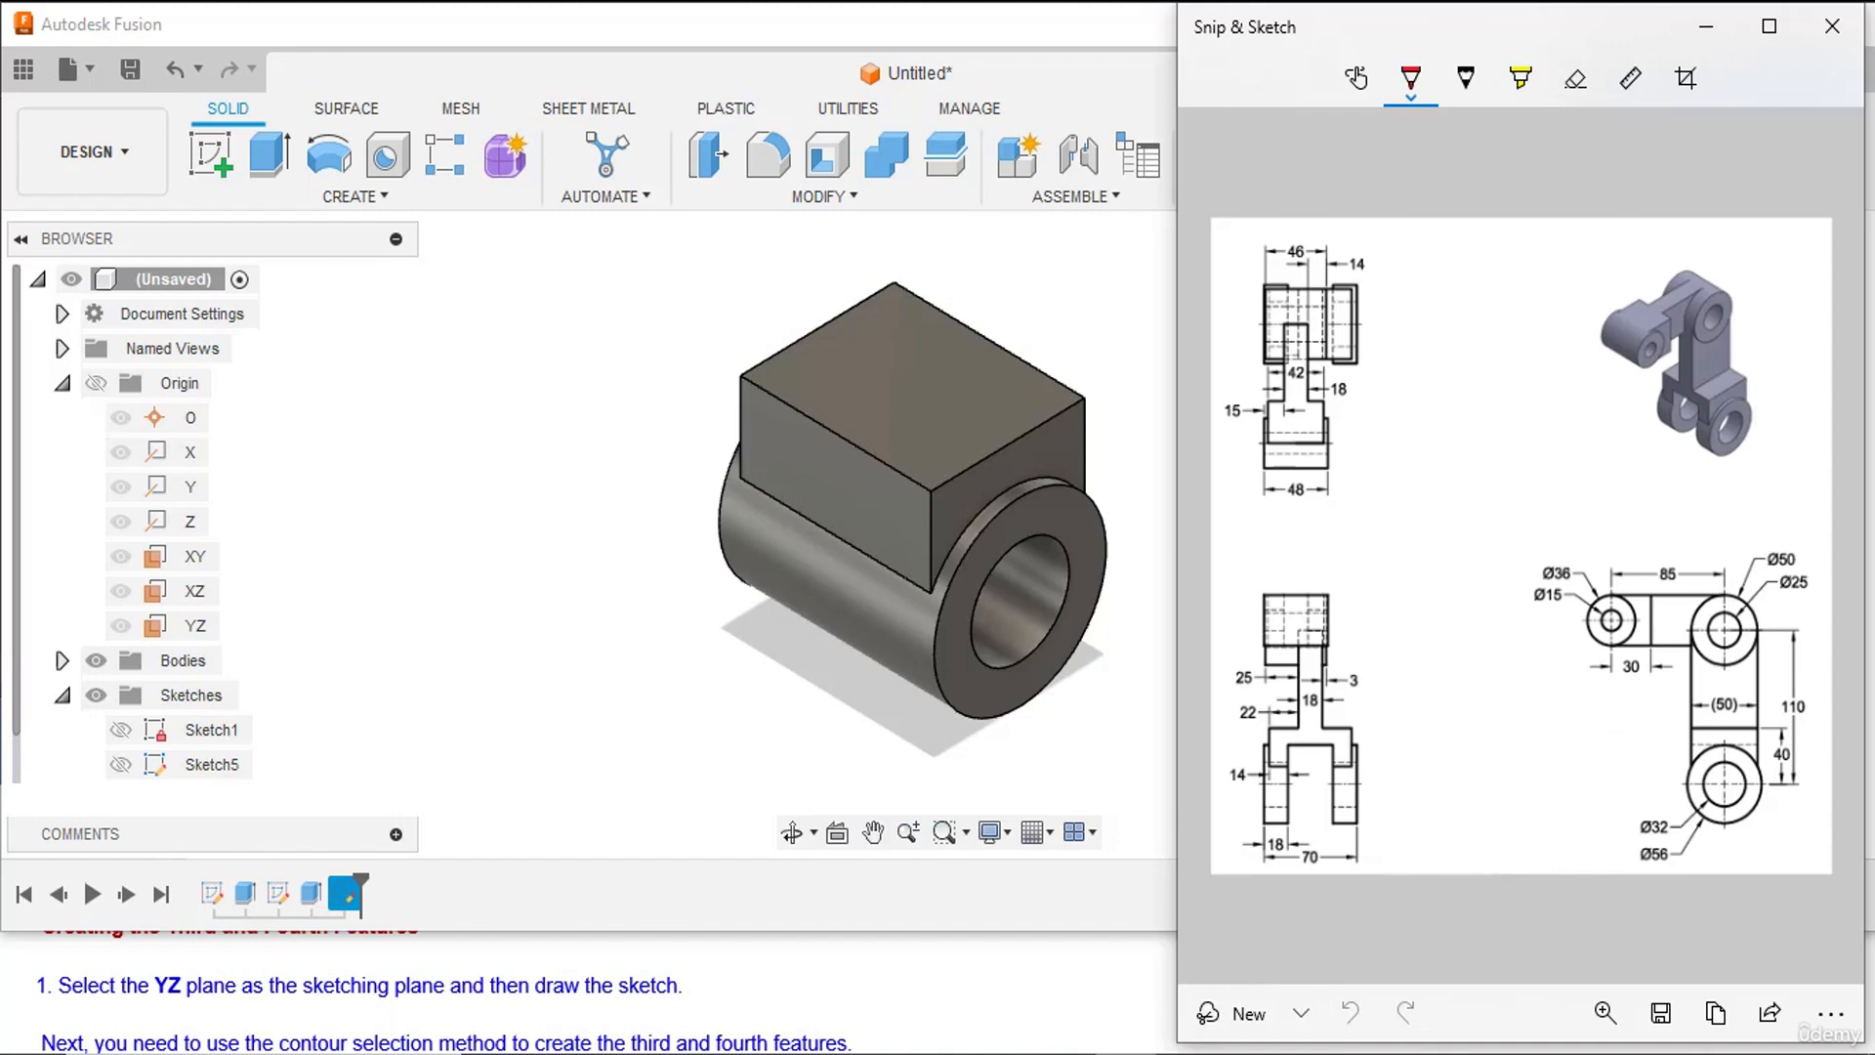
pyautogui.click(1107, 1053)
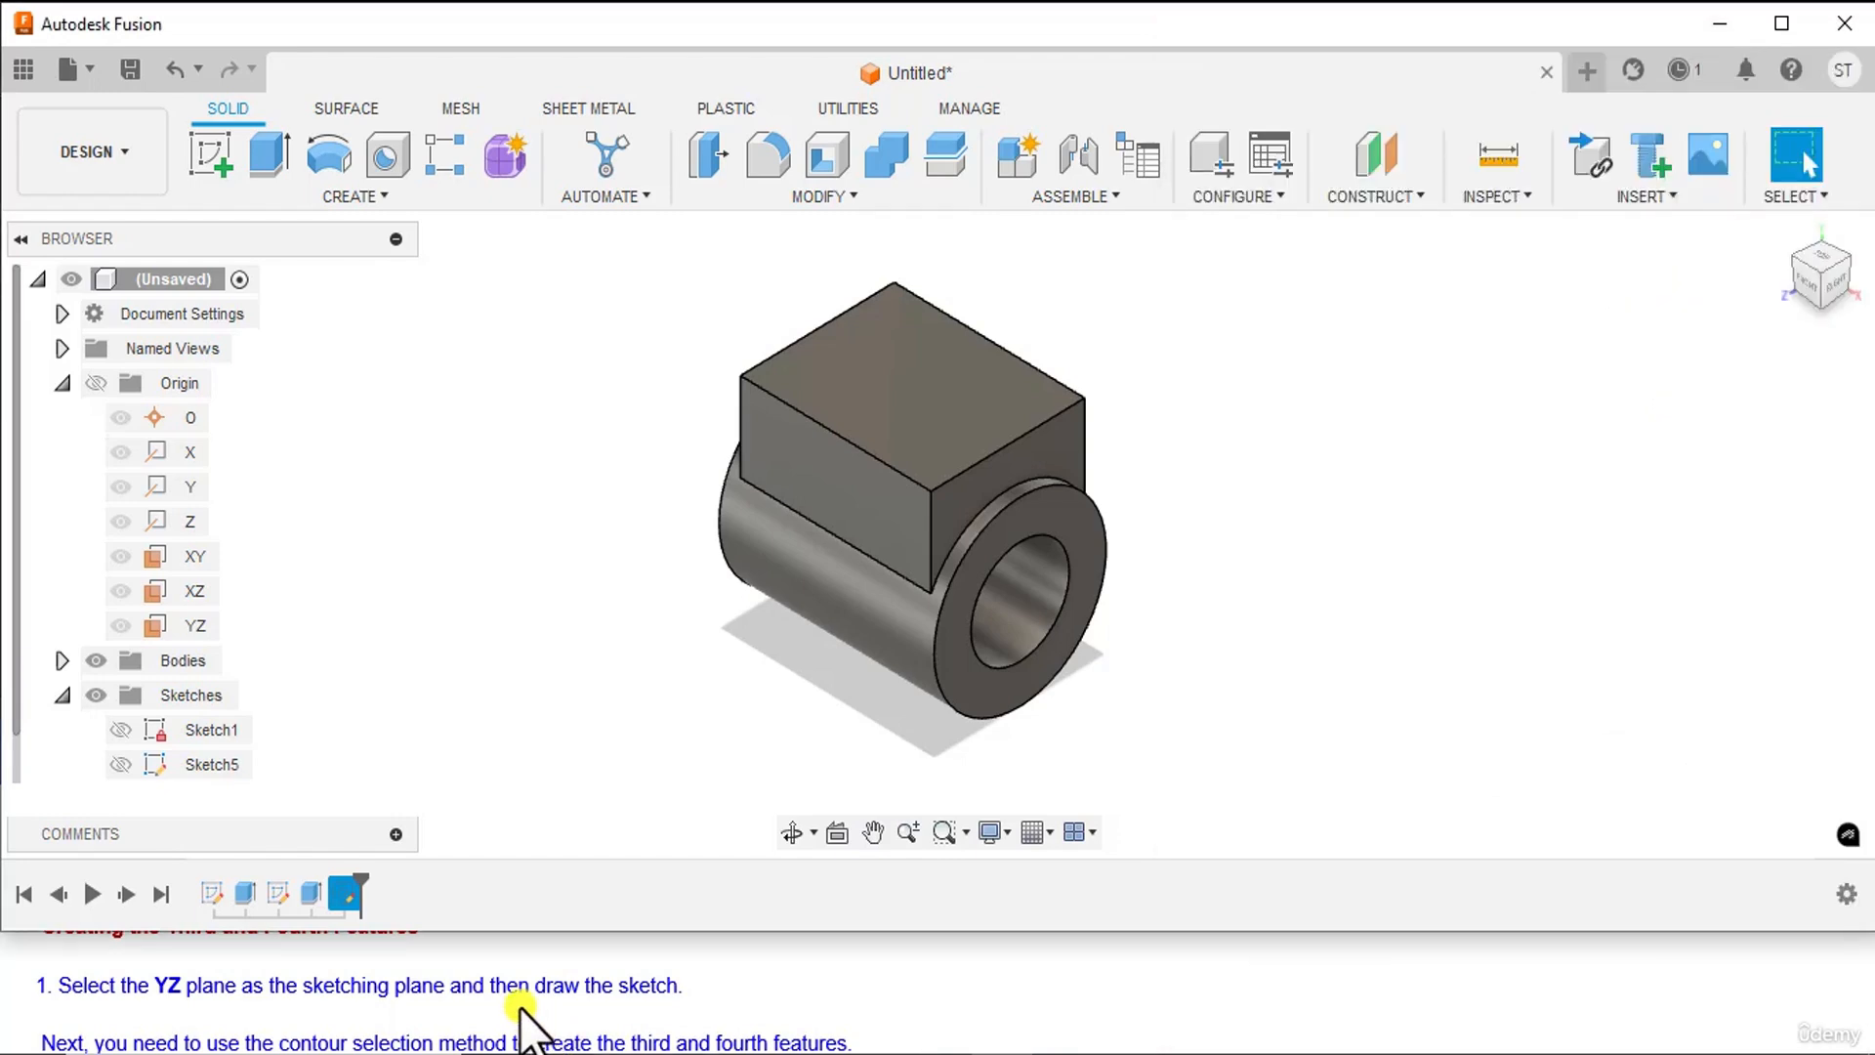
pyautogui.click(198, 625)
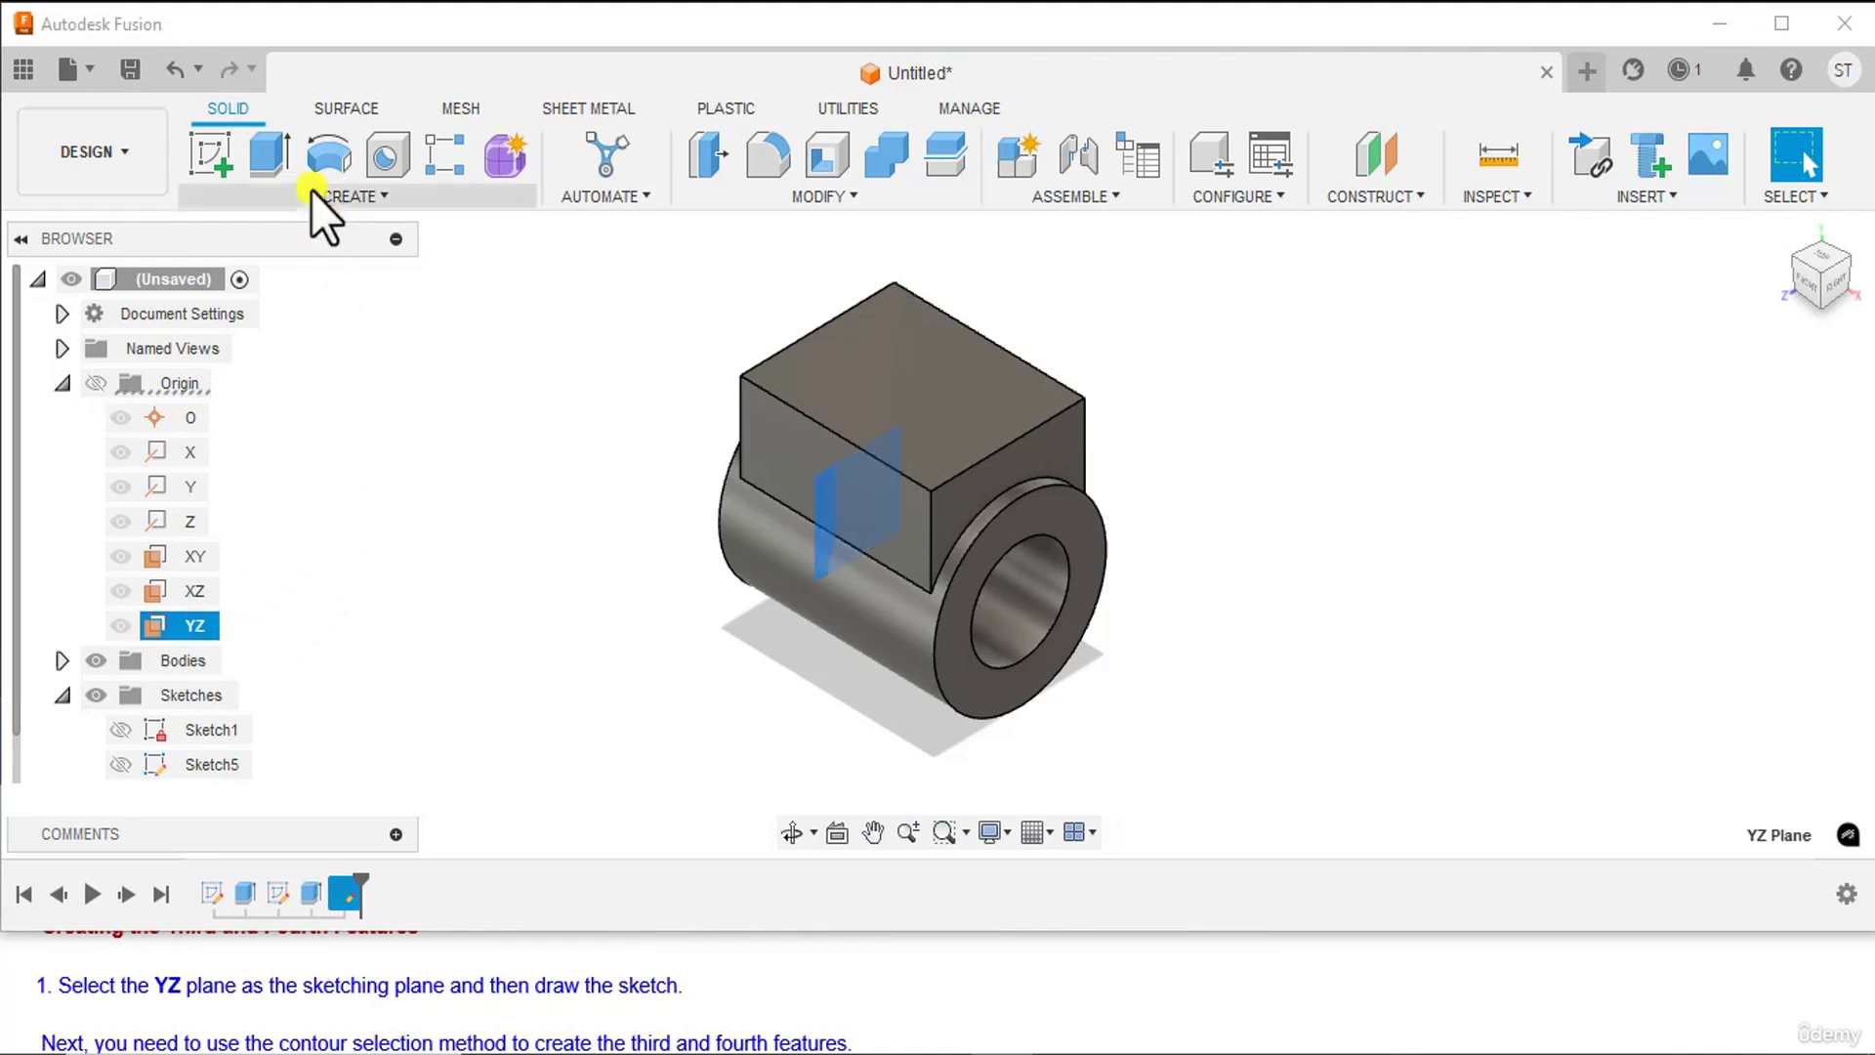
pyautogui.click(215, 167)
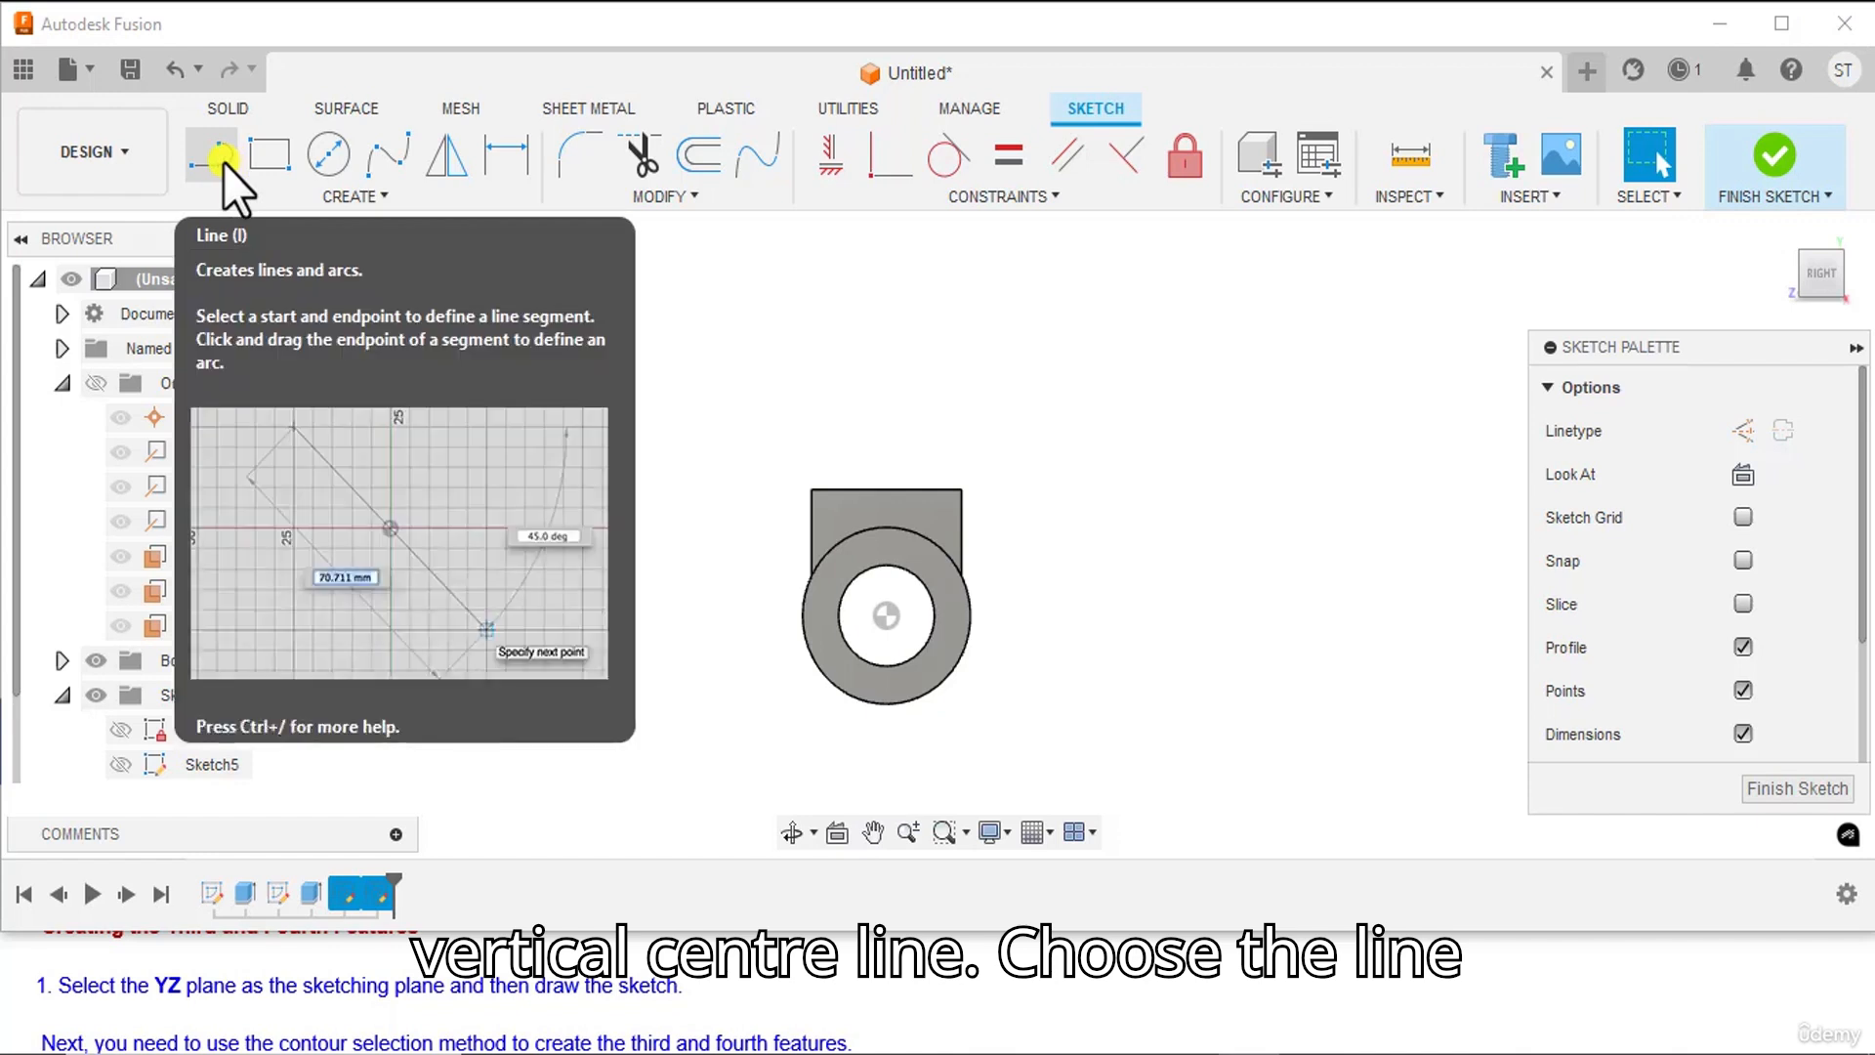
# - Draw a vertical line about 156 mm long upward from the origin and convert it to a construction line
pyautogui.click(224, 162)
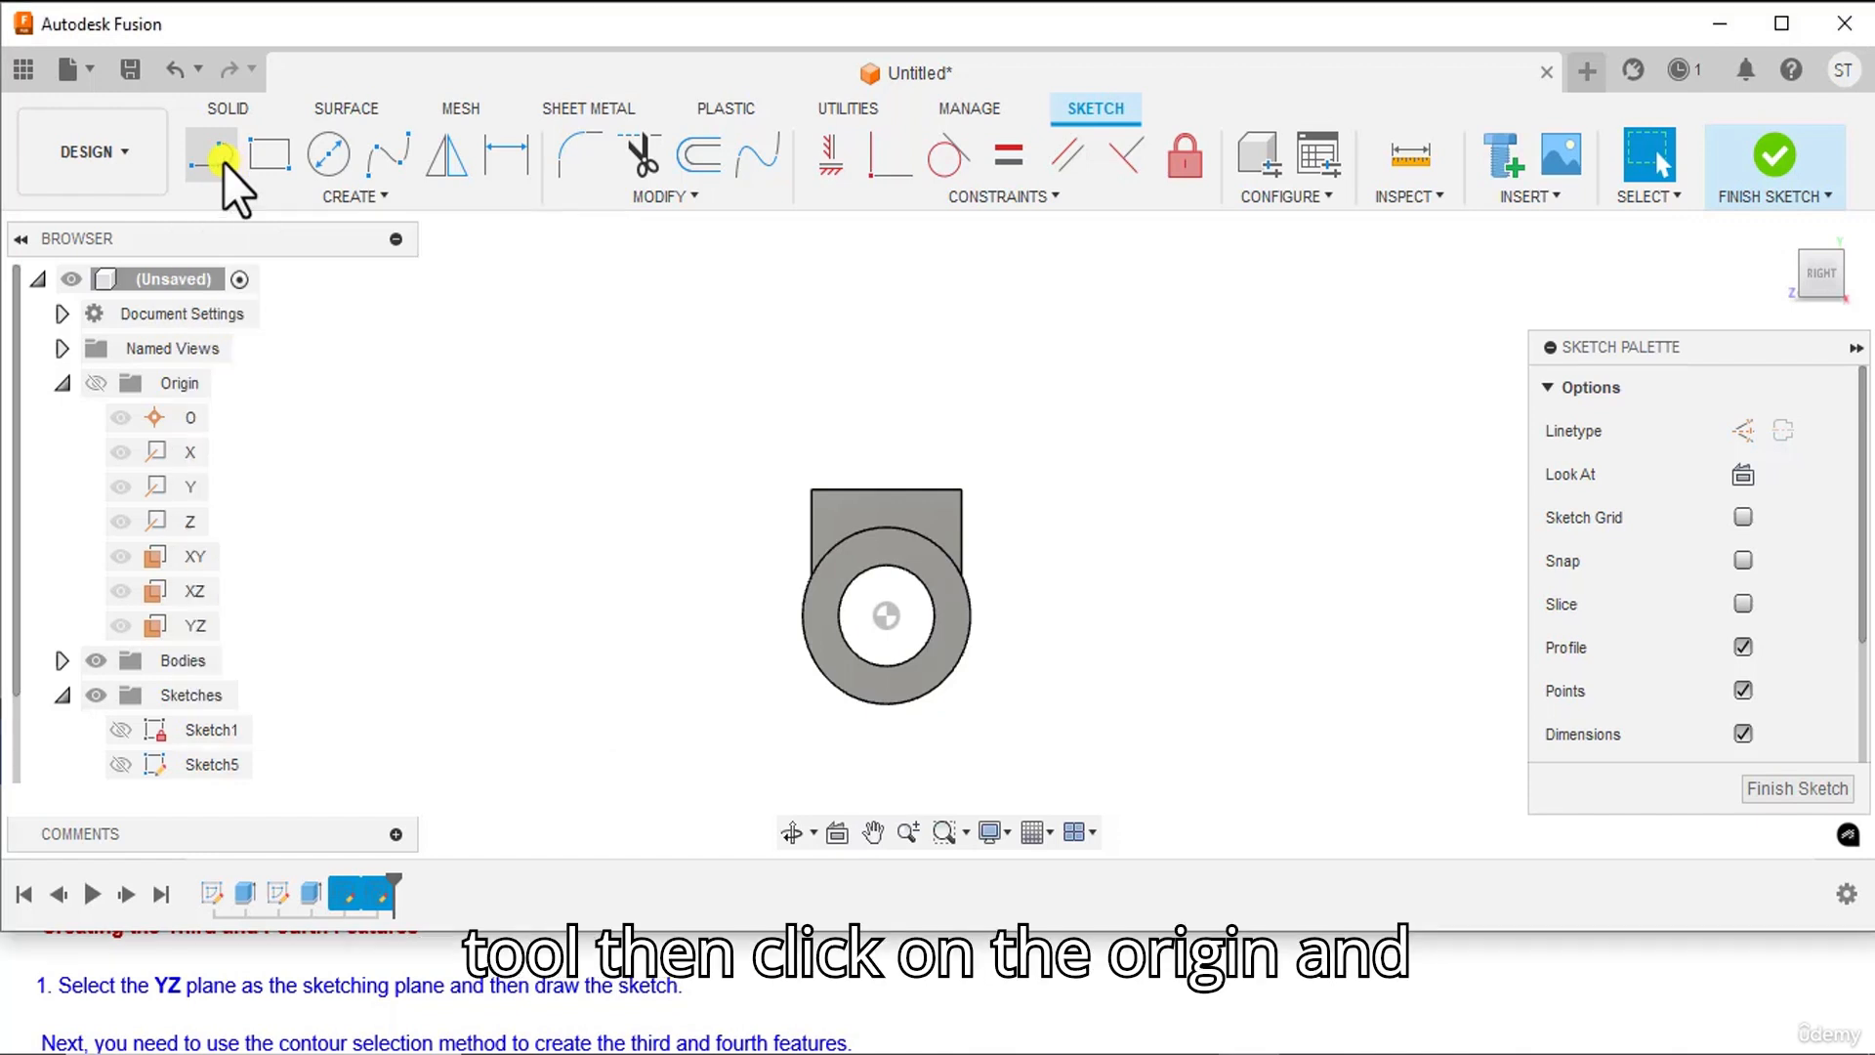
pyautogui.click(888, 616)
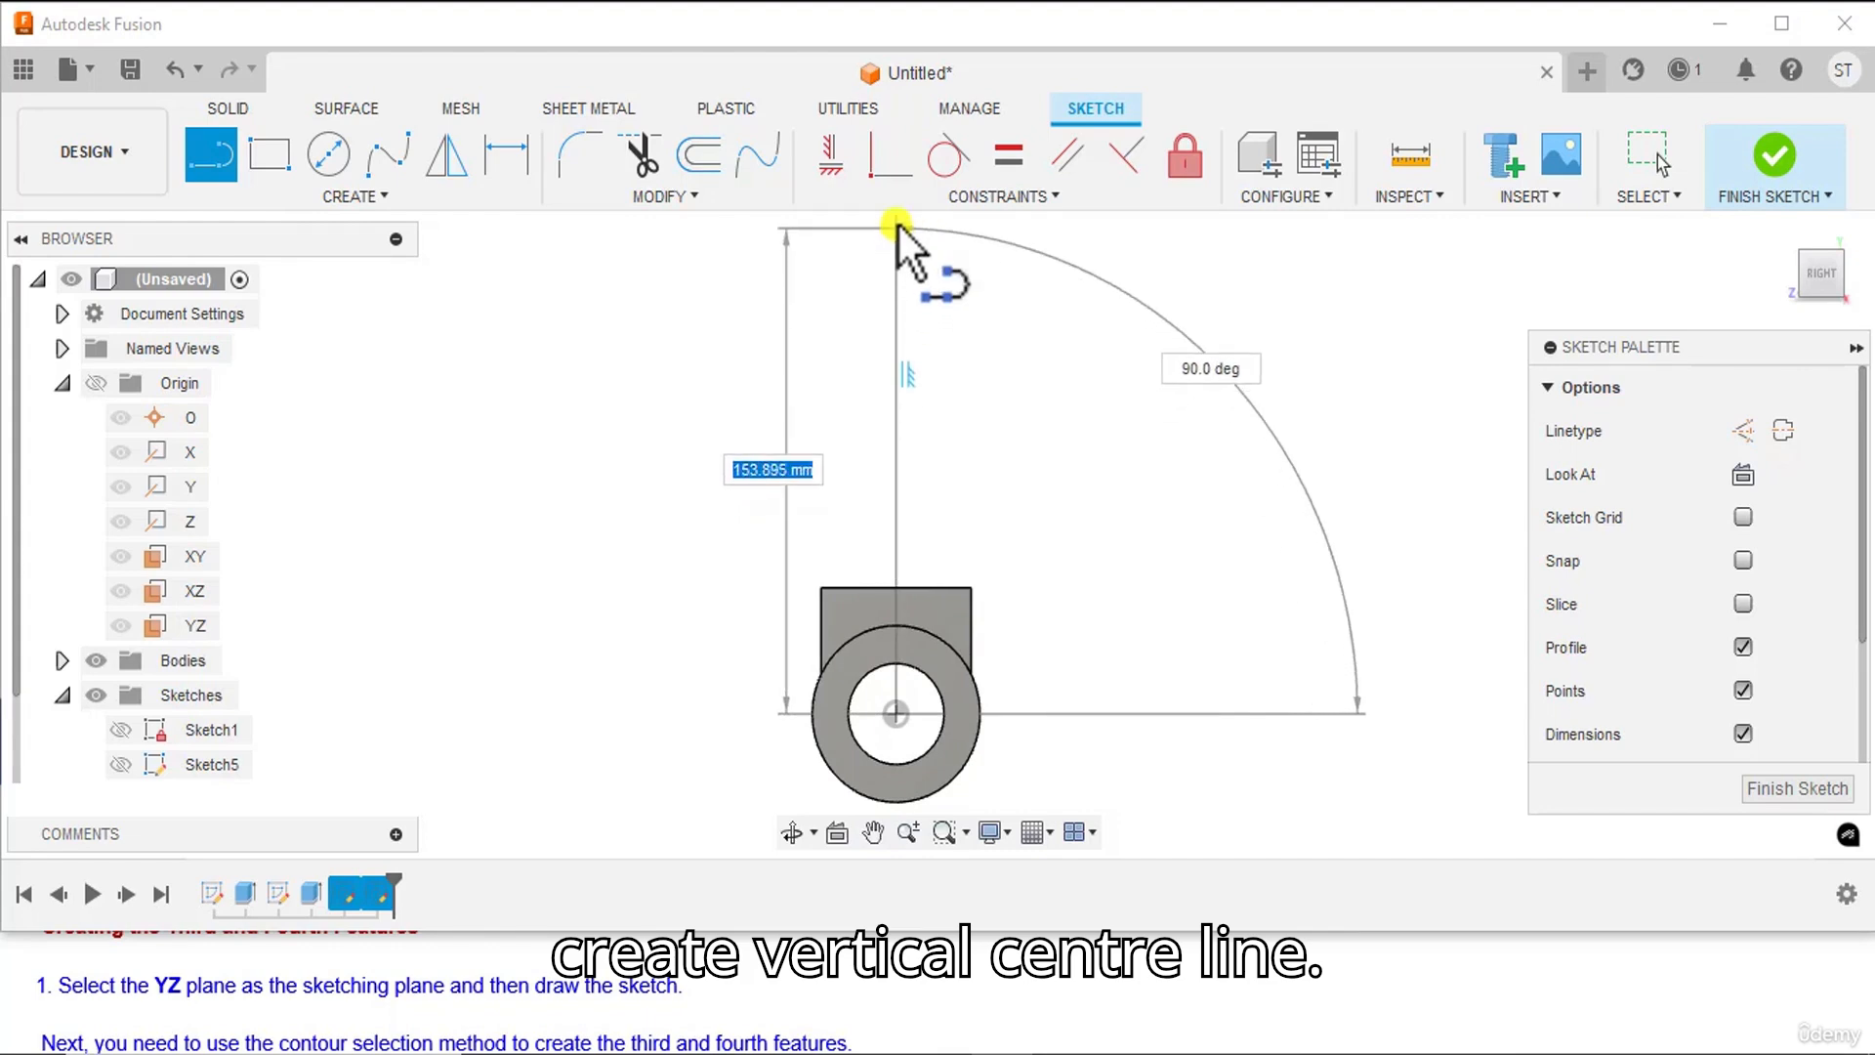
pyautogui.click(897, 223)
pyautogui.rightClick(1000, 289)
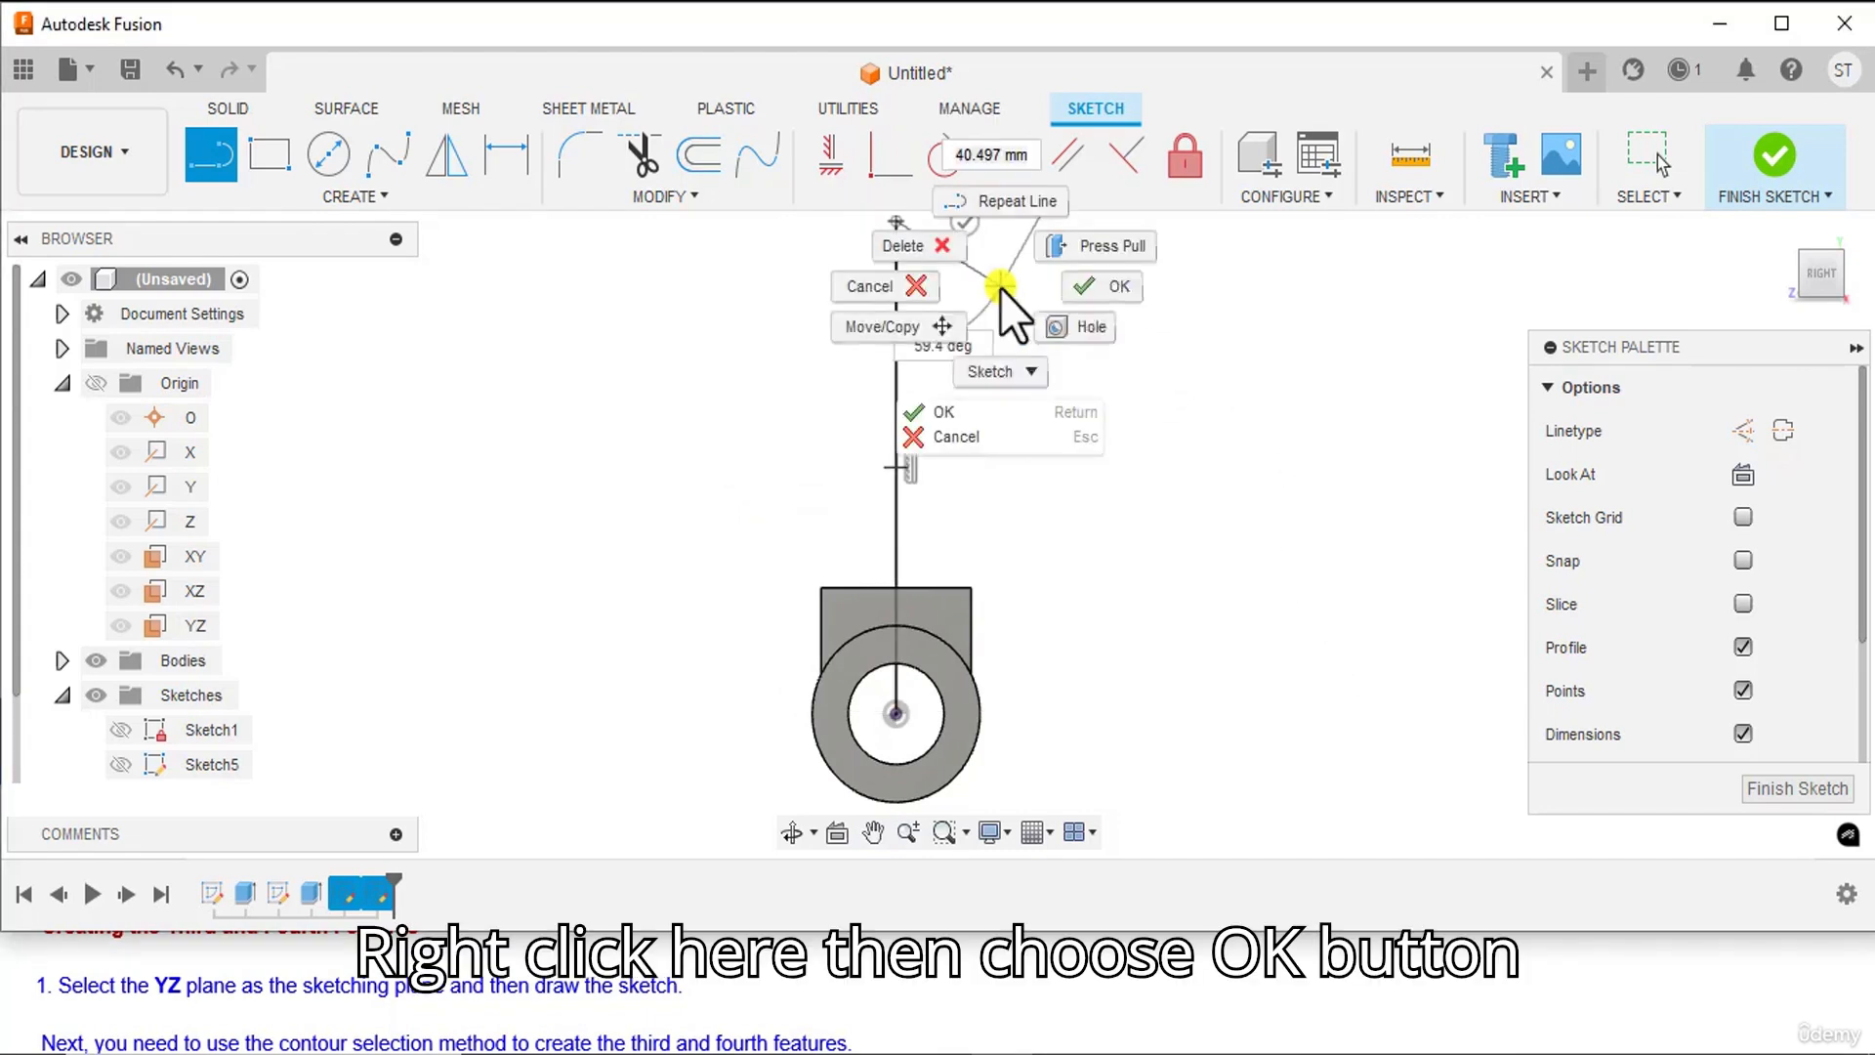
pyautogui.click(1092, 289)
pyautogui.click(893, 315)
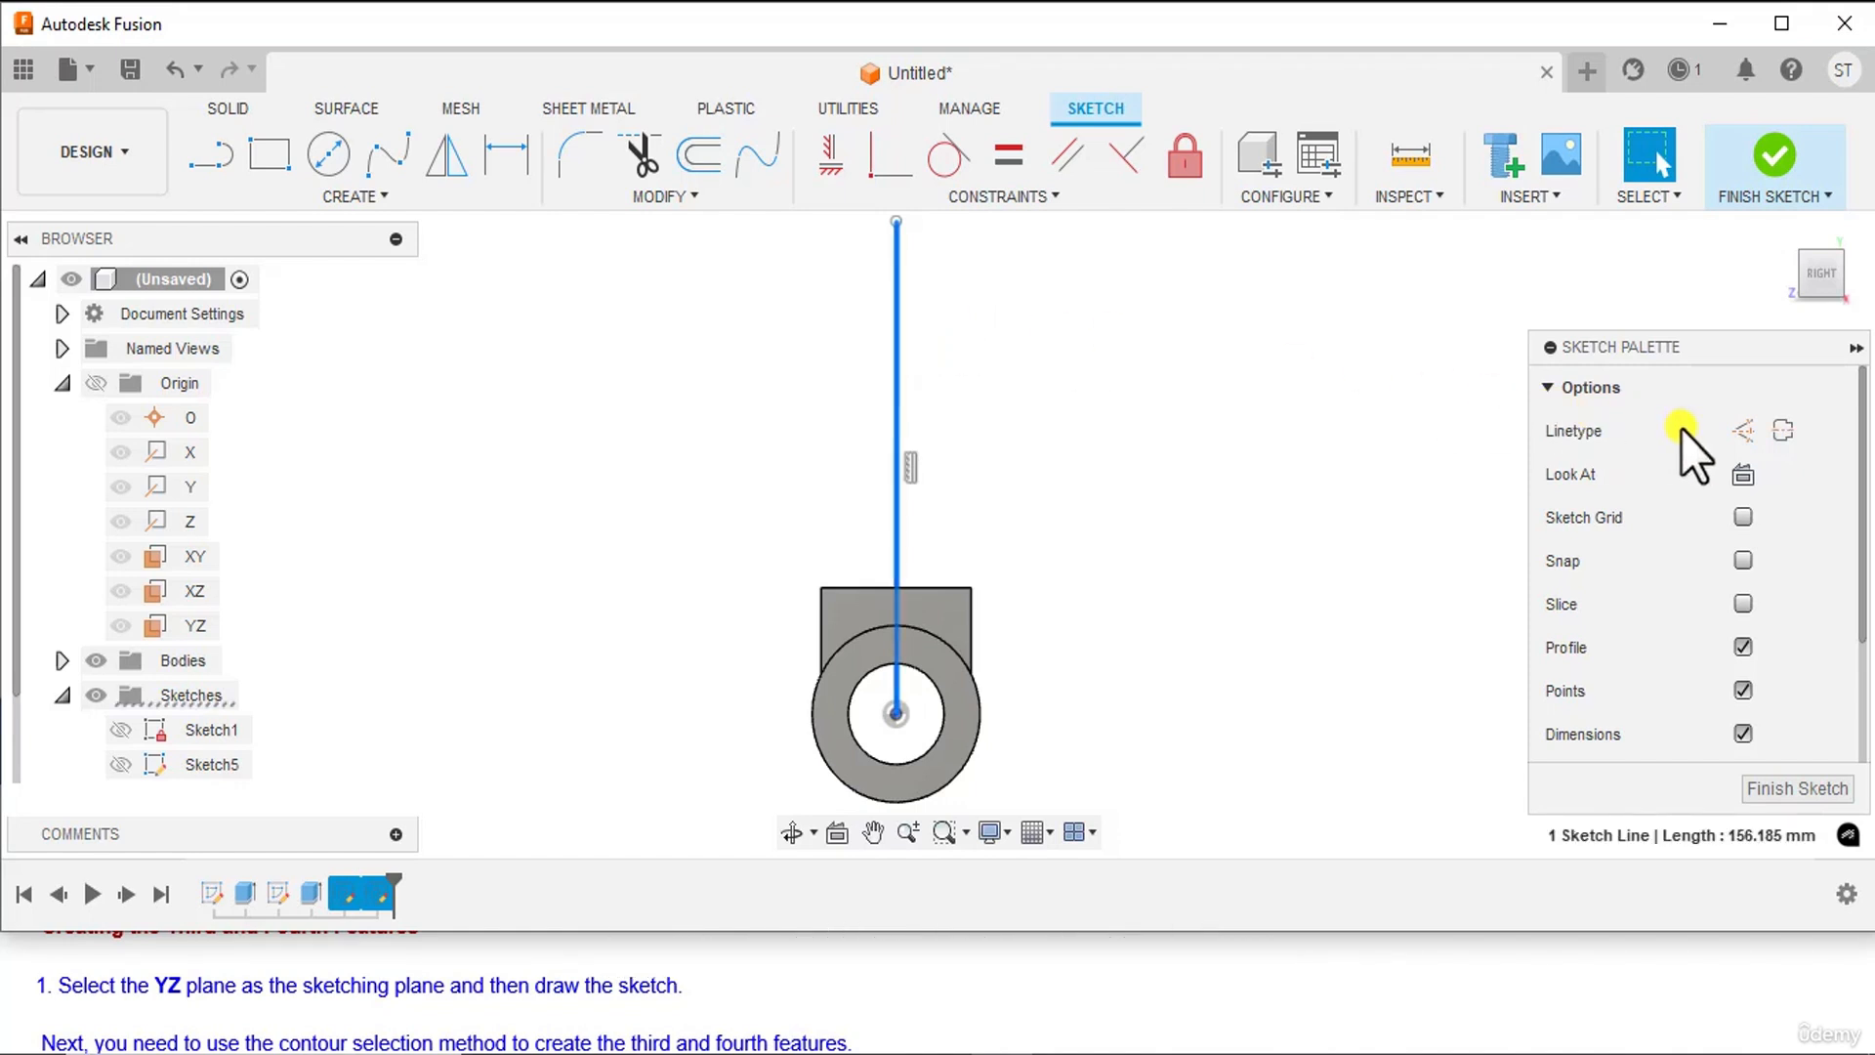
pyautogui.click(1742, 433)
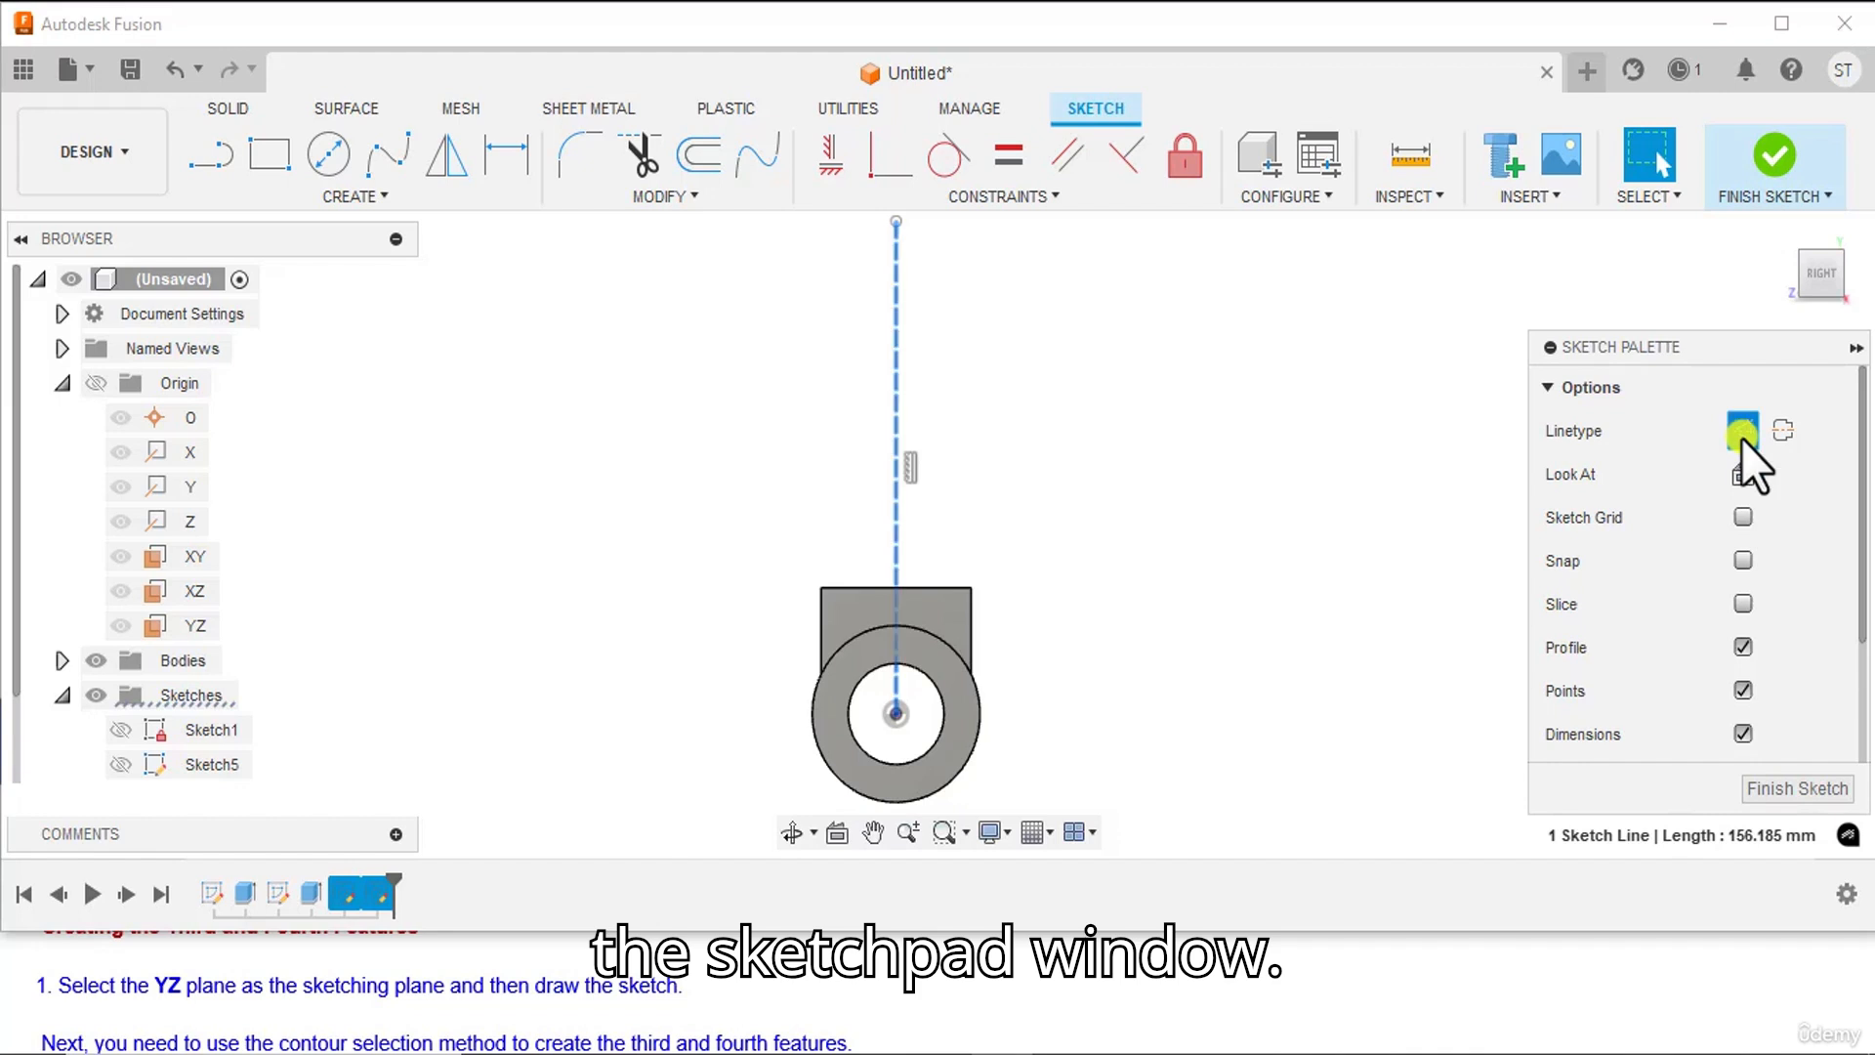
pyautogui.click(1270, 460)
# - Sketch two concentric circles centred on the construction line's upper endpoint, the inner one about 37 mm in diameter
pyautogui.moveTo(1205, 460)
pyautogui.mouseDown(button='middle')
pyautogui.moveTo(1222, 419)
pyautogui.moveTo(1195, 456)
pyautogui.mouseUp(button='middle')
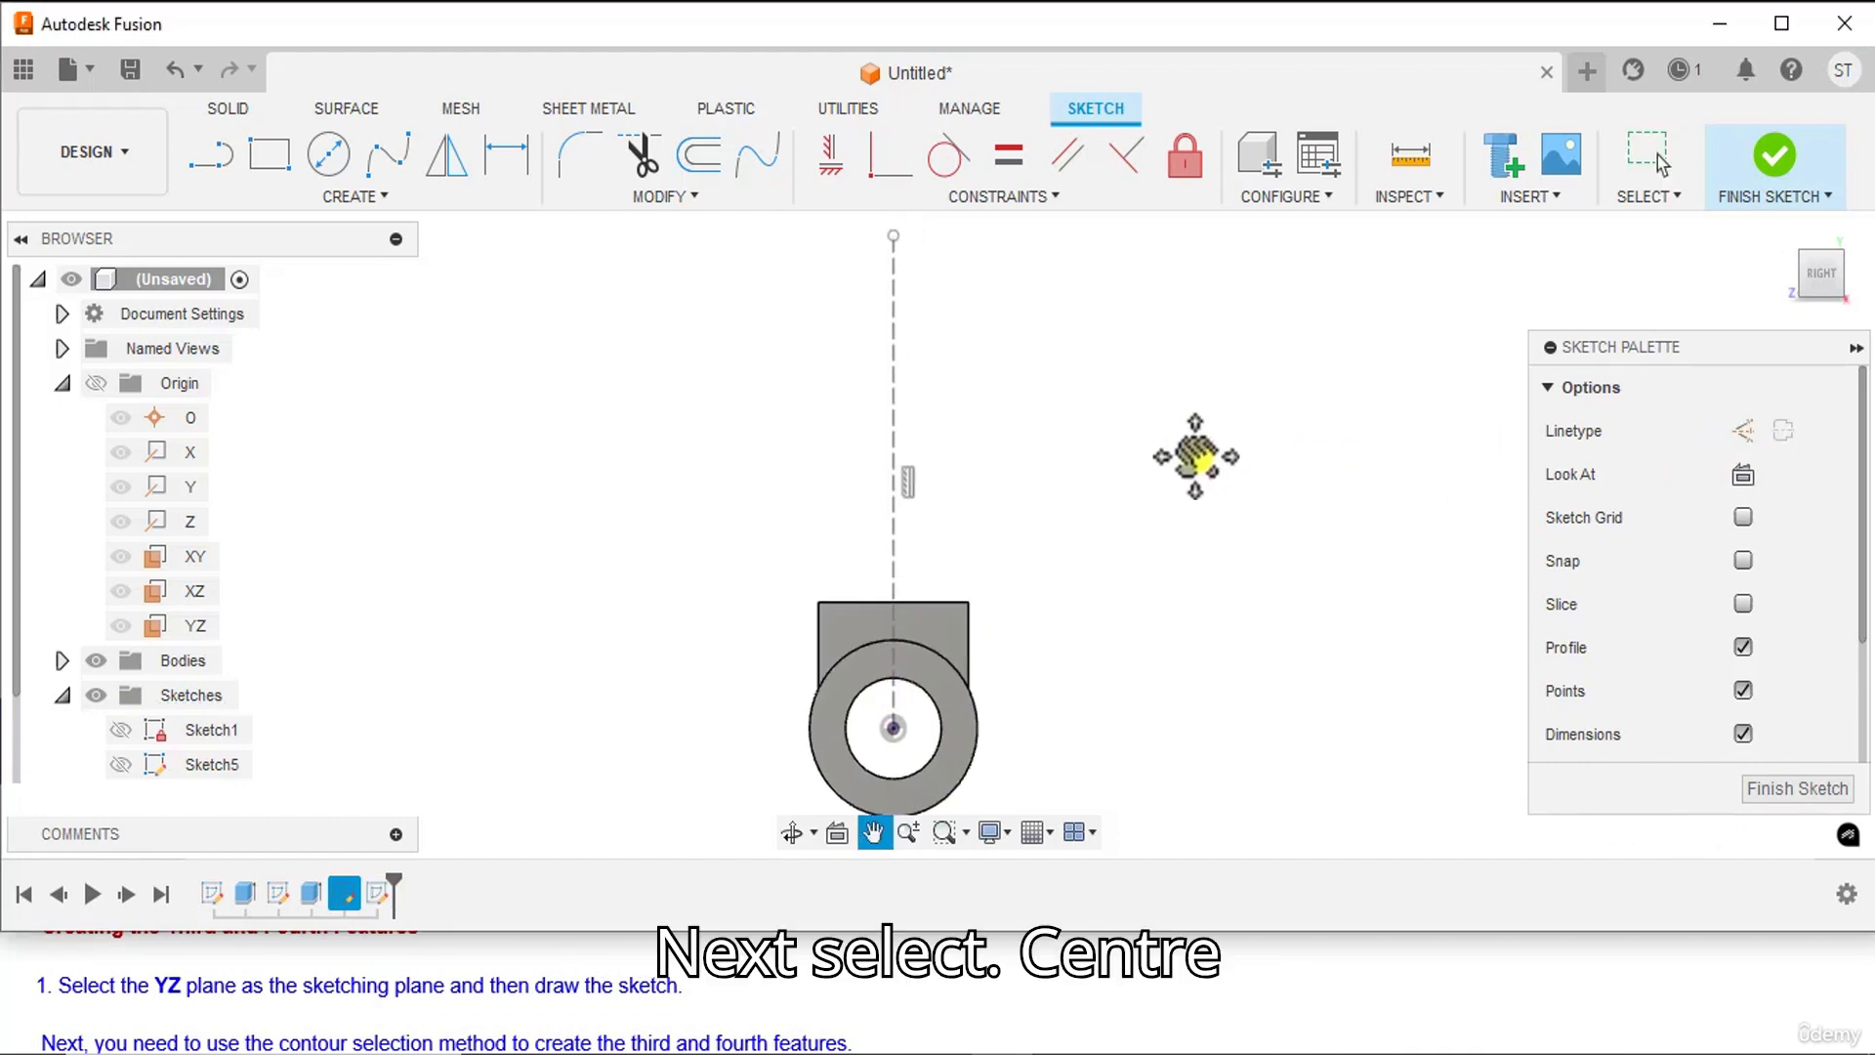
pyautogui.click(326, 161)
pyautogui.moveTo(1078, 396); pyautogui.dragTo(1074, 464, button='middle')
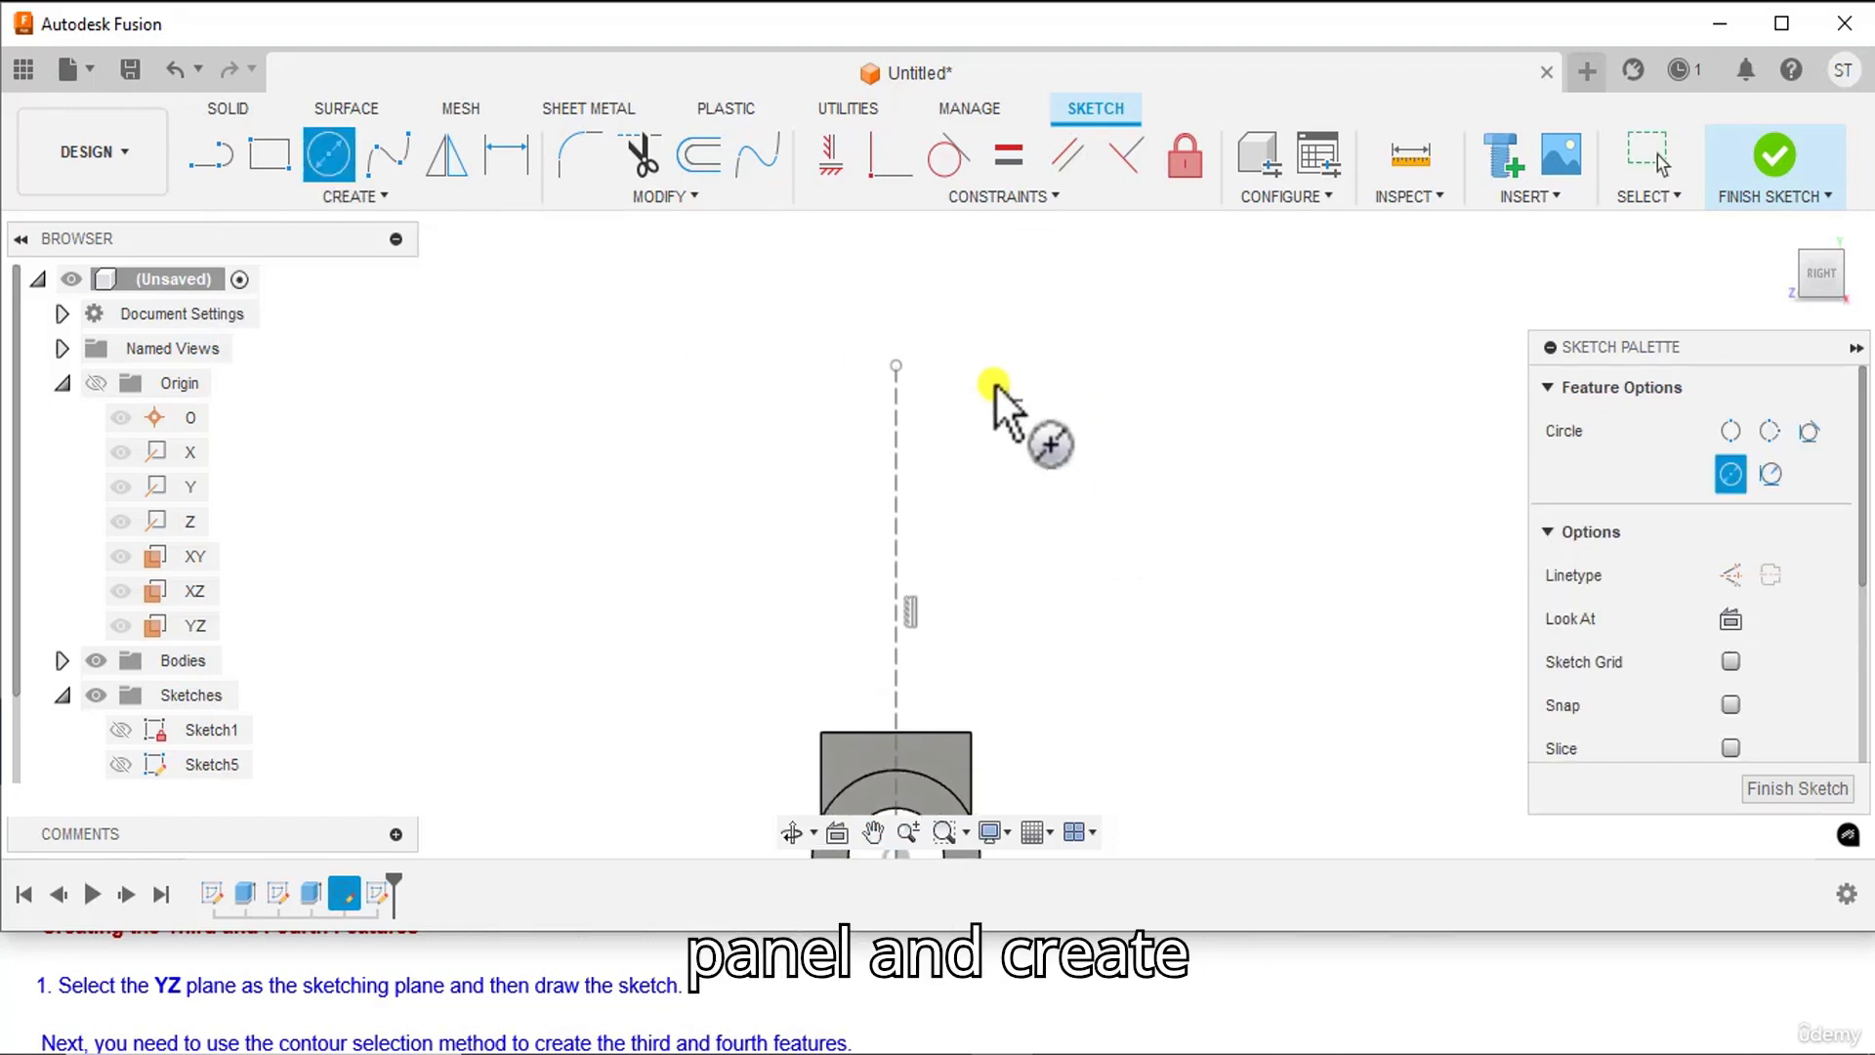
pyautogui.click(896, 363)
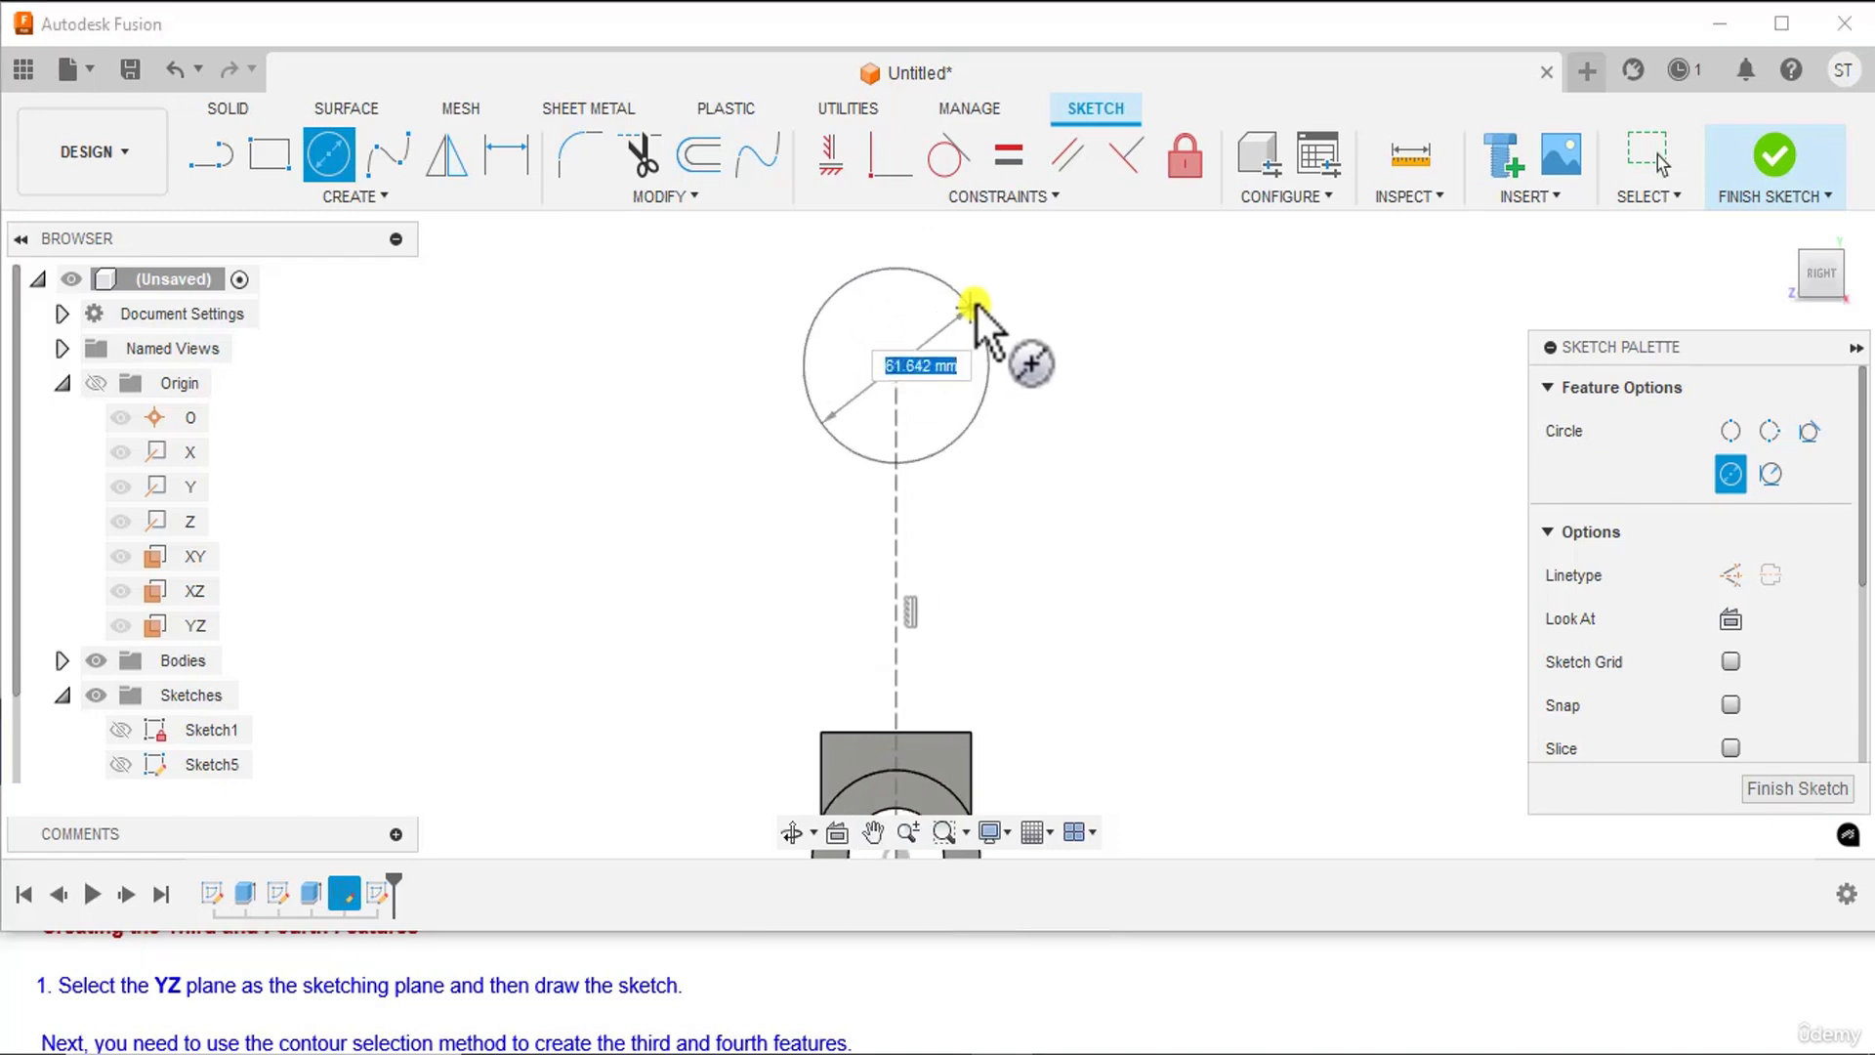
pyautogui.click(977, 305)
pyautogui.click(921, 345)
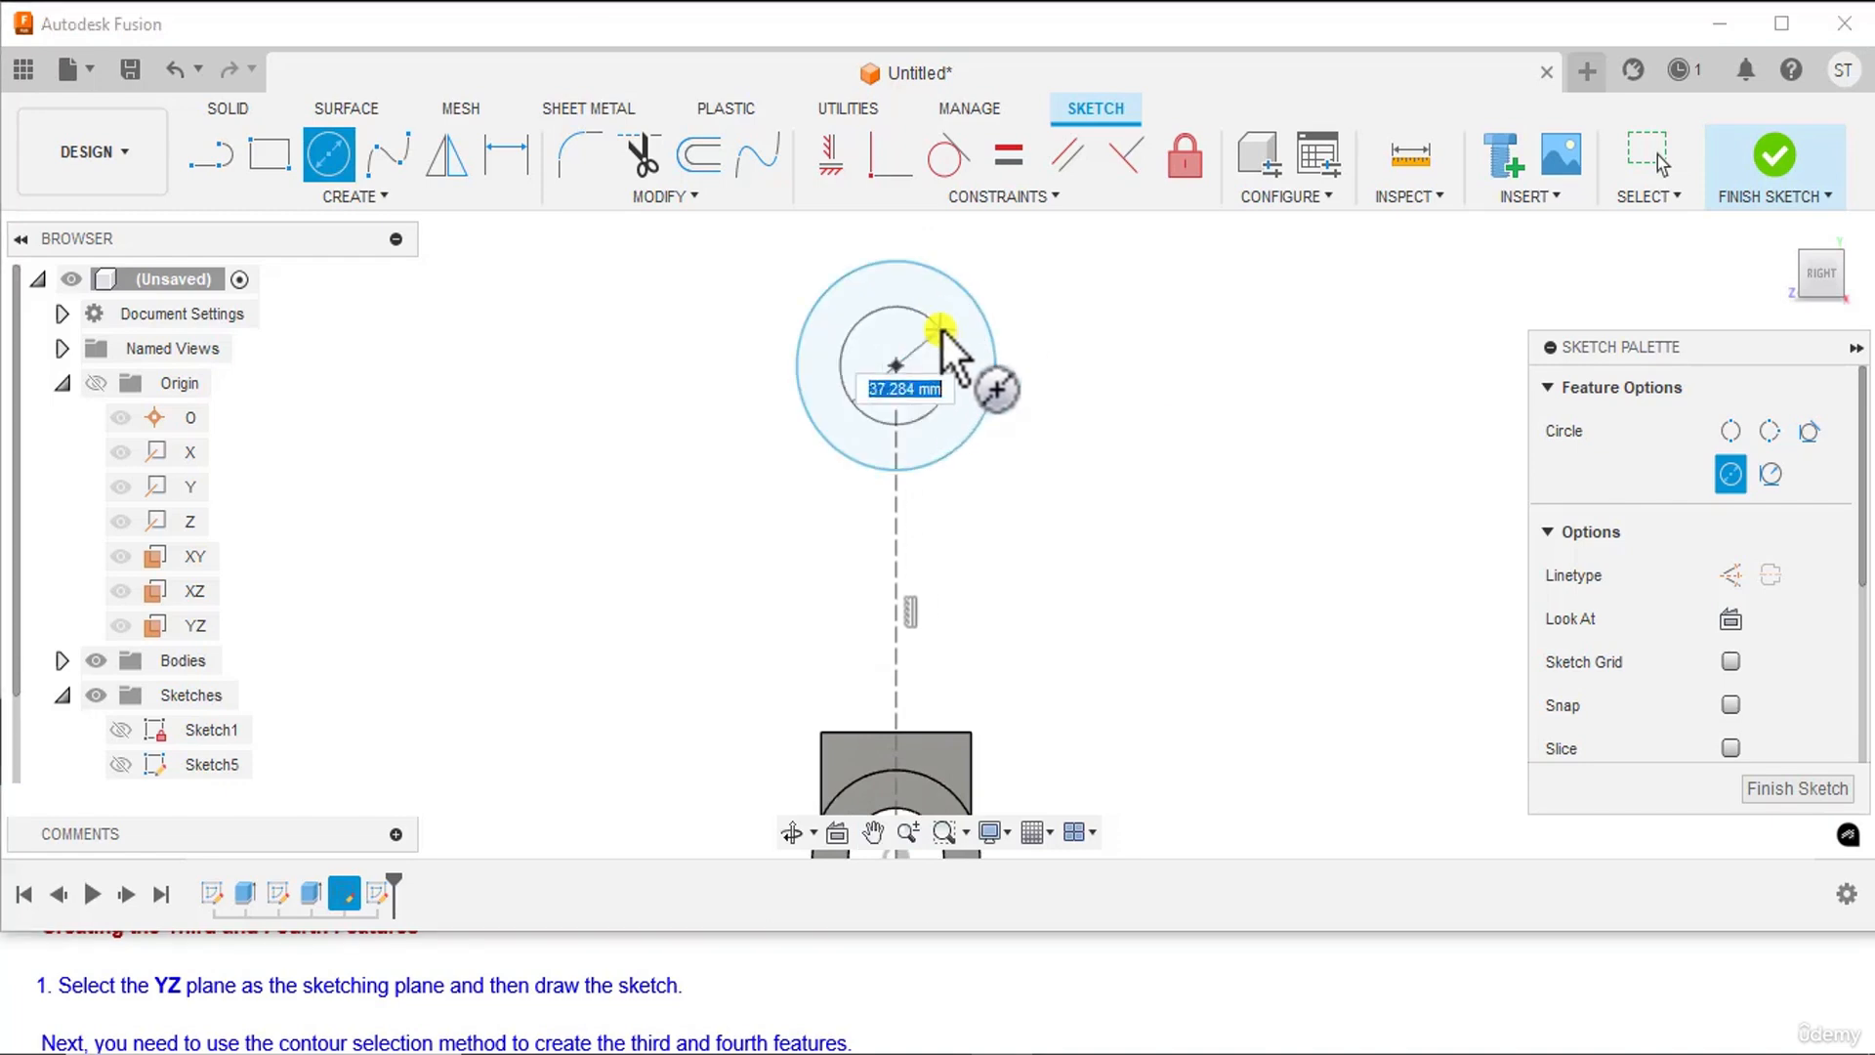
pyautogui.click(952, 352)
pyautogui.rightClick(1123, 323)
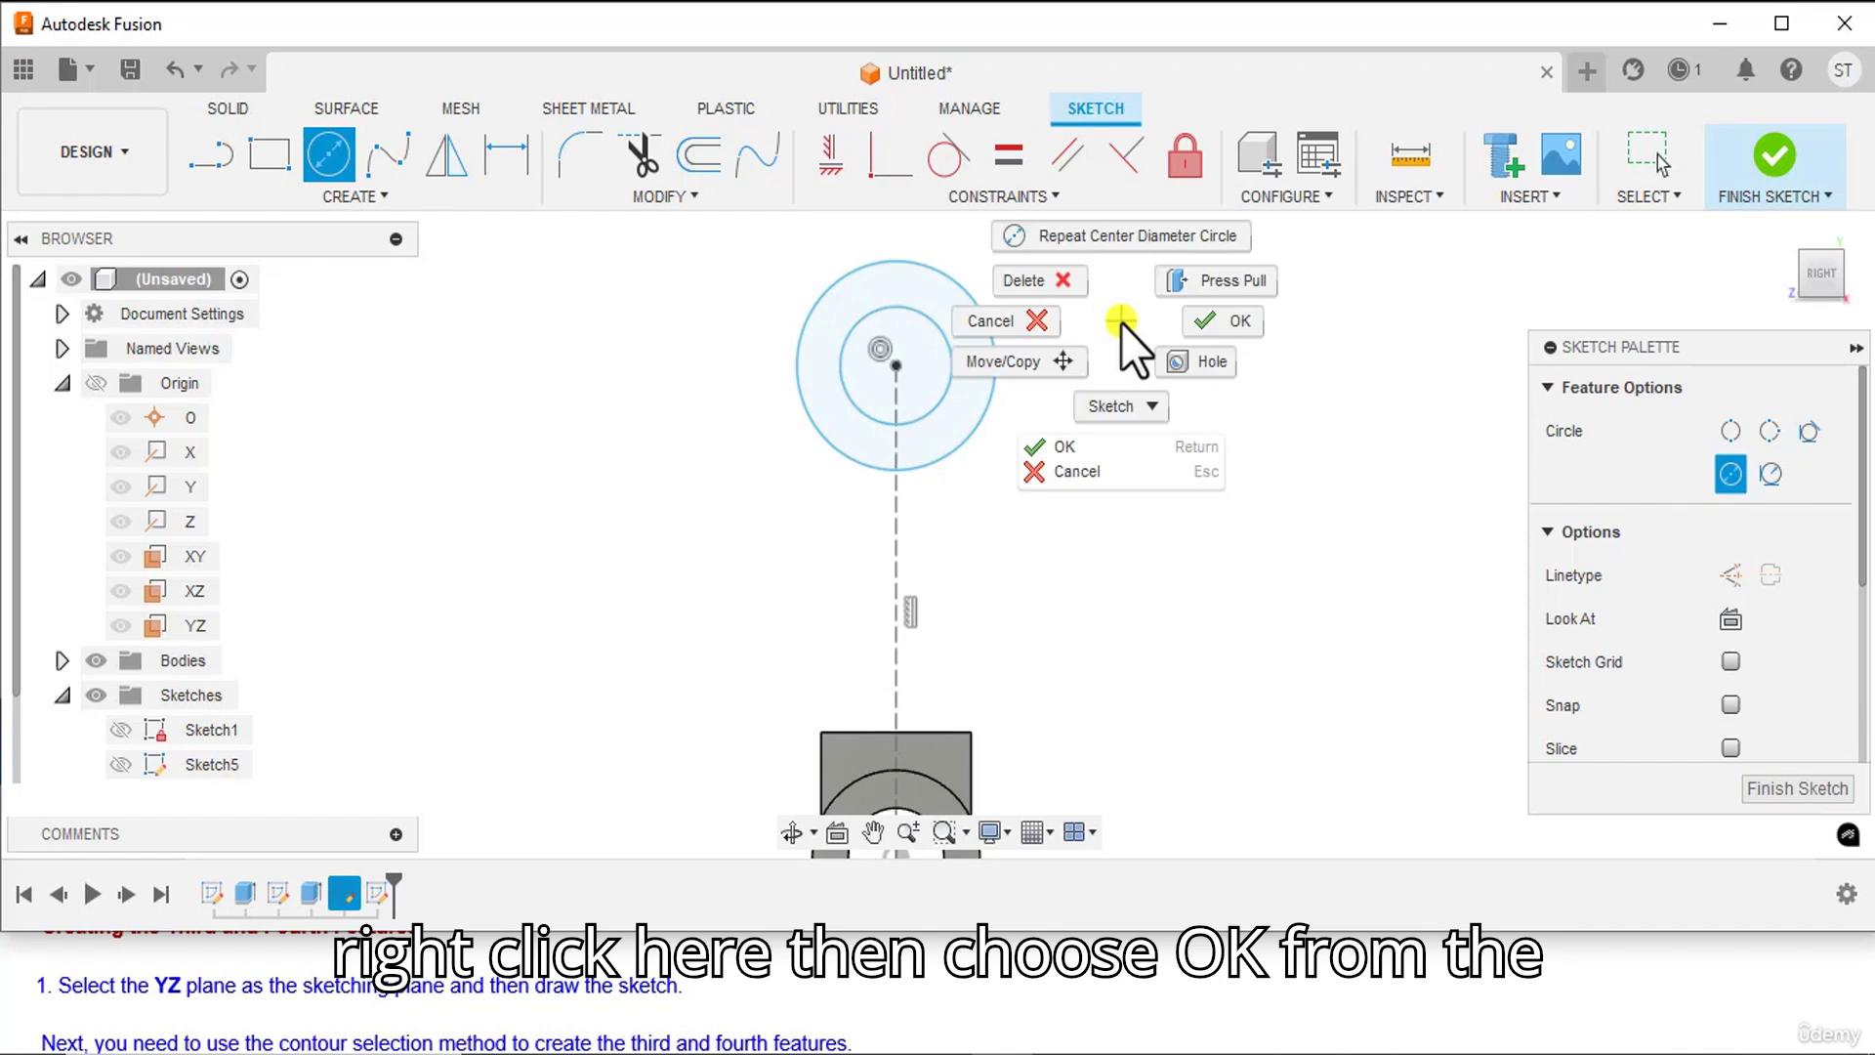
pyautogui.click(1234, 318)
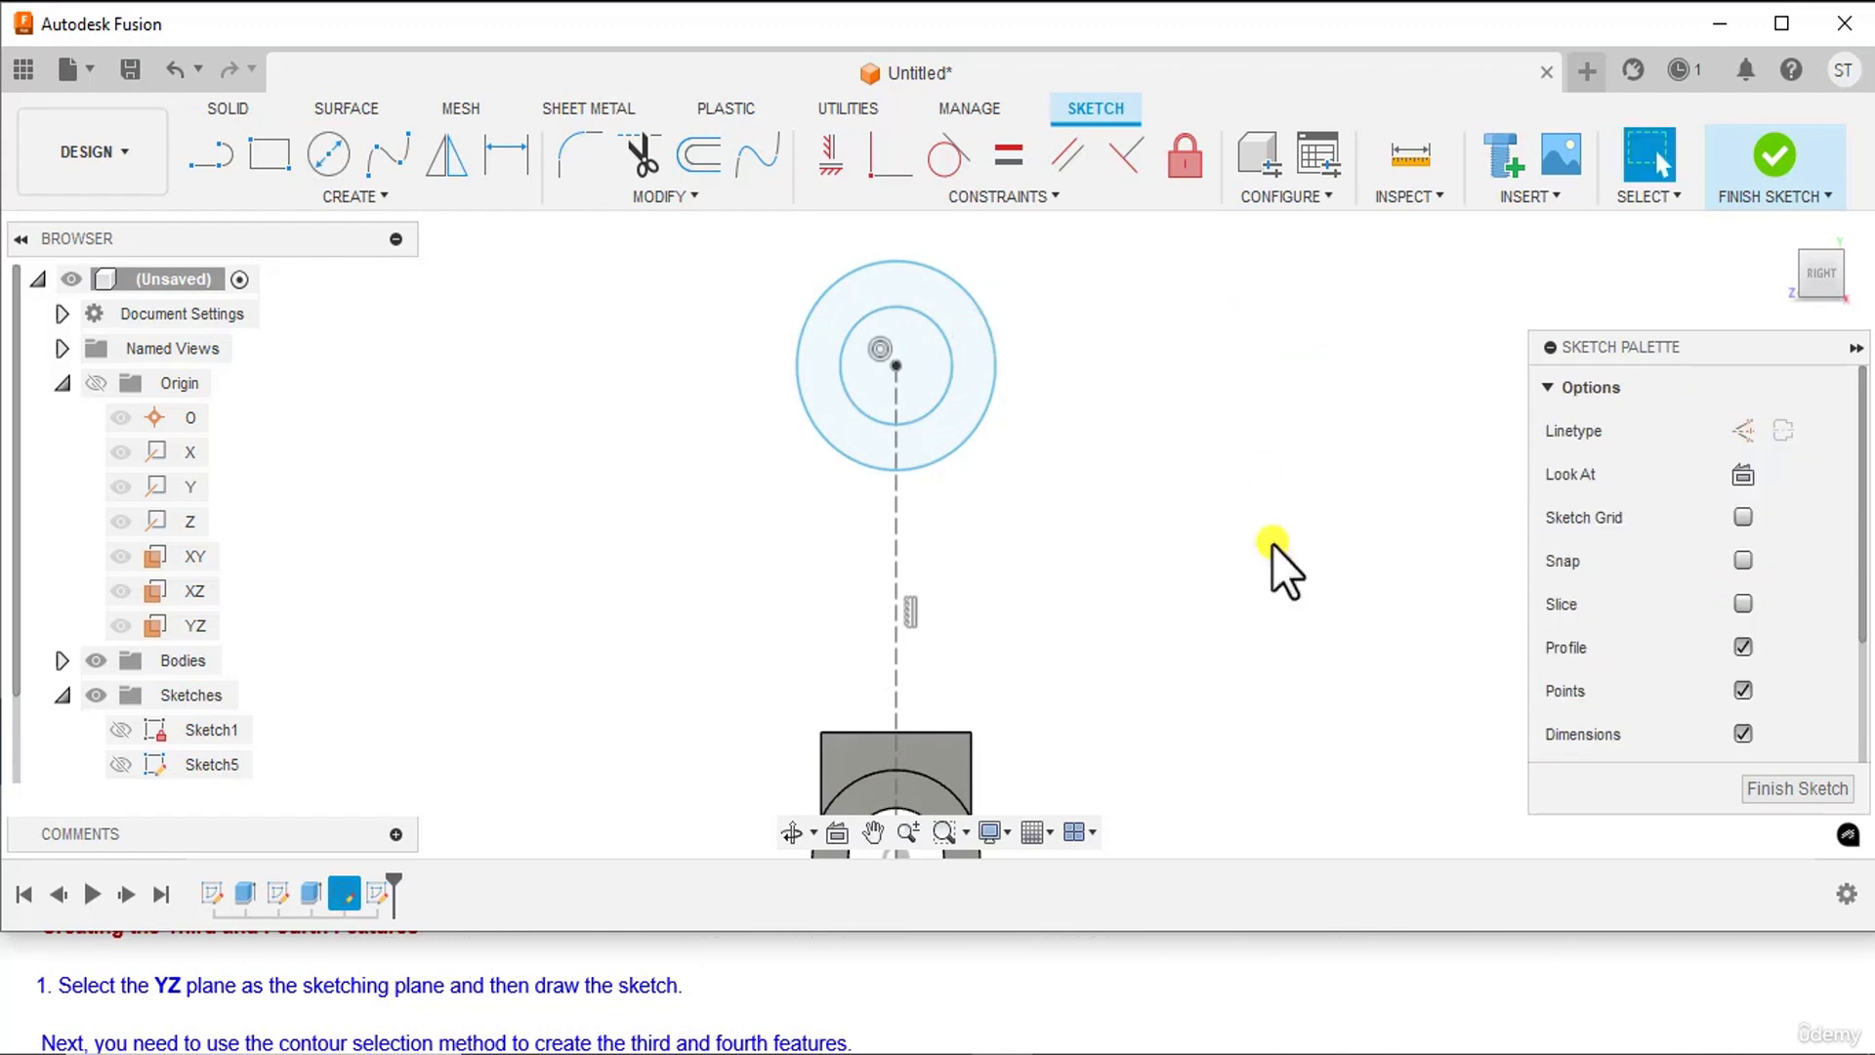
pyautogui.click(500, 156)
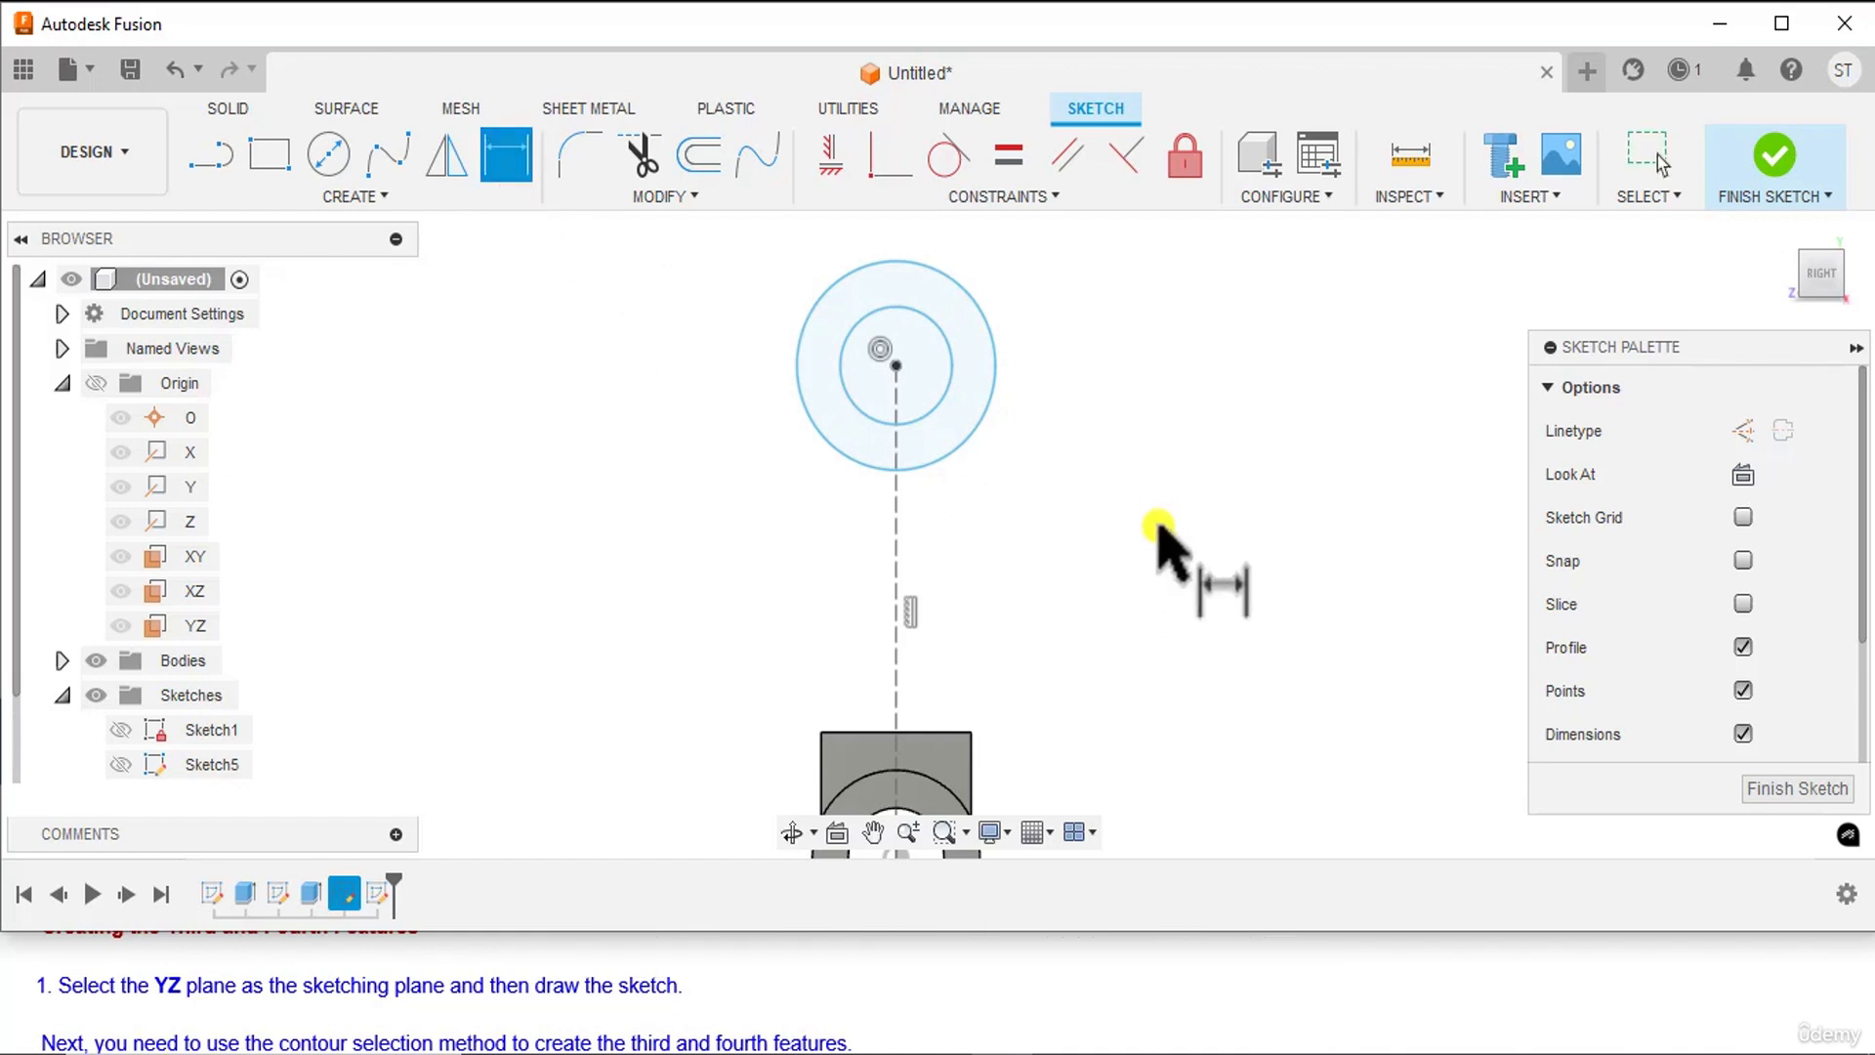
pyautogui.moveTo(1150, 452); pyautogui.dragTo(1142, 519, button='middle')
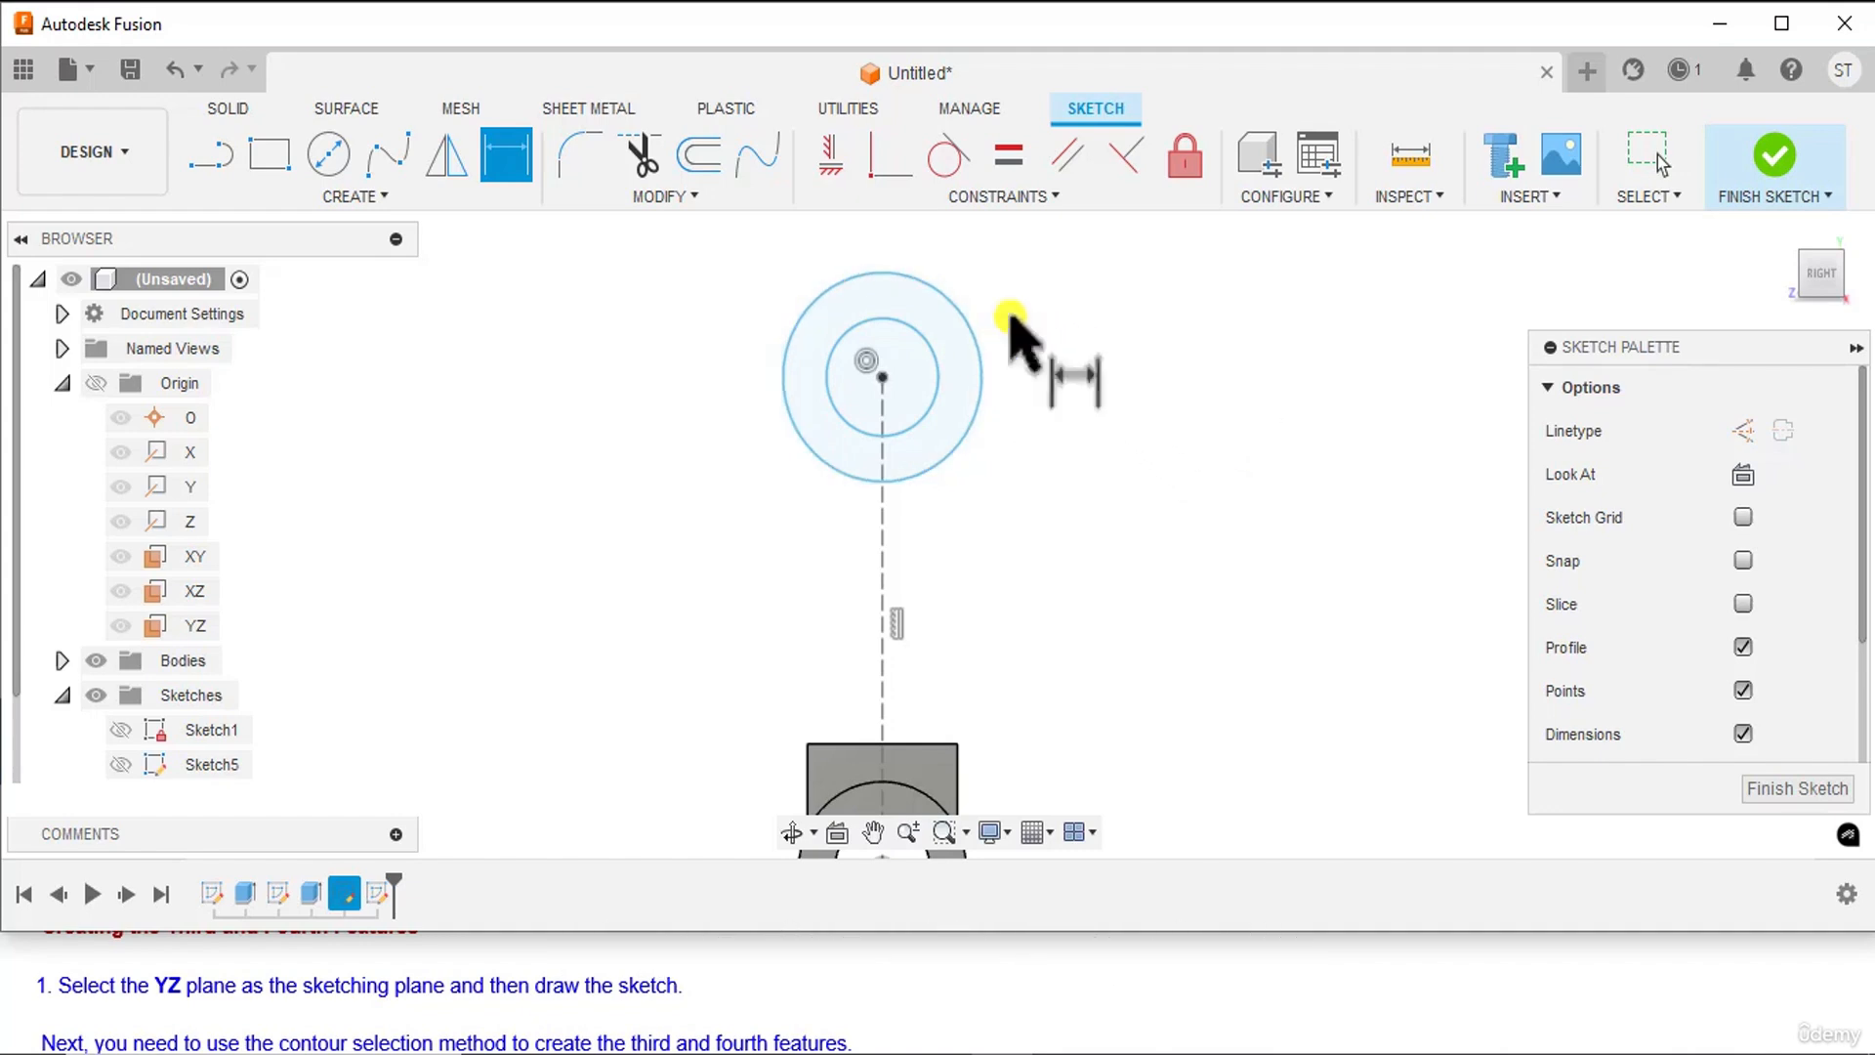
pyautogui.press('Escape')
# - Dimension the two concentric circles, setting the outer diameter to 50 mm and the inner diameter to 25 mm
pyautogui.scroll(-2, 1028, 250)
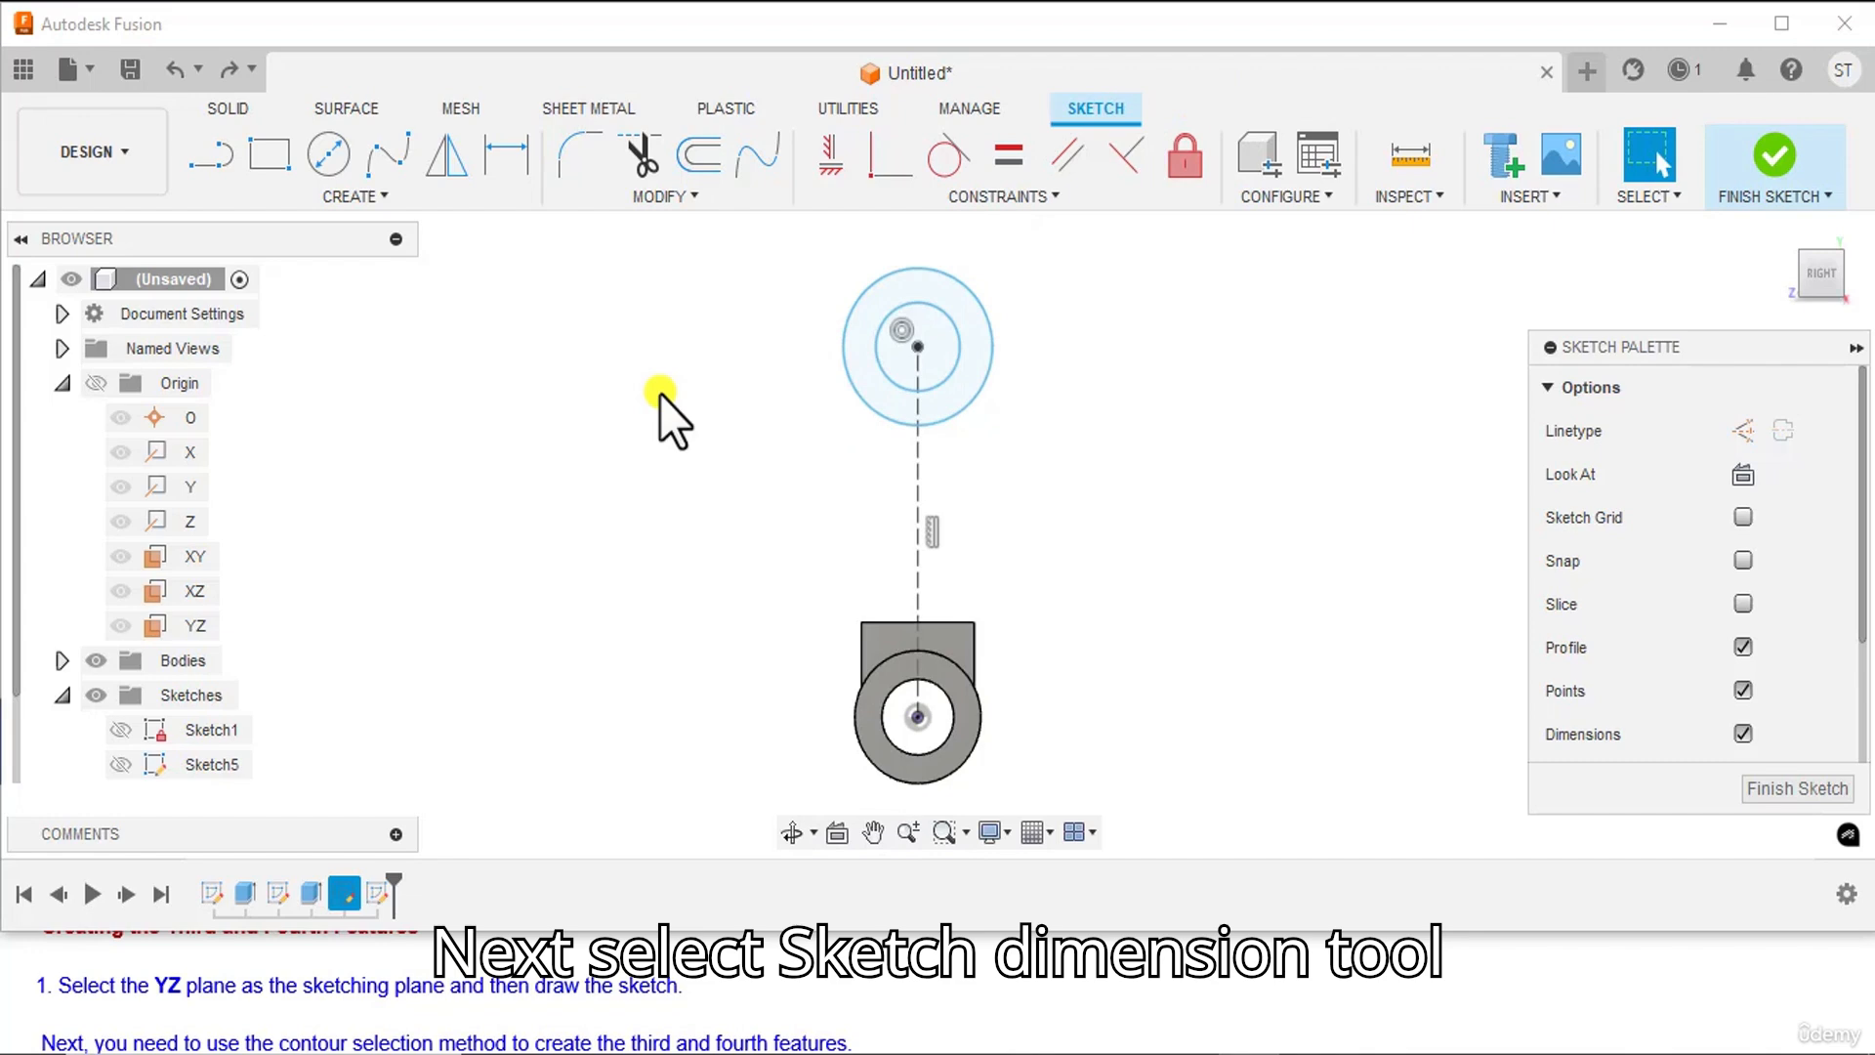
pyautogui.click(513, 168)
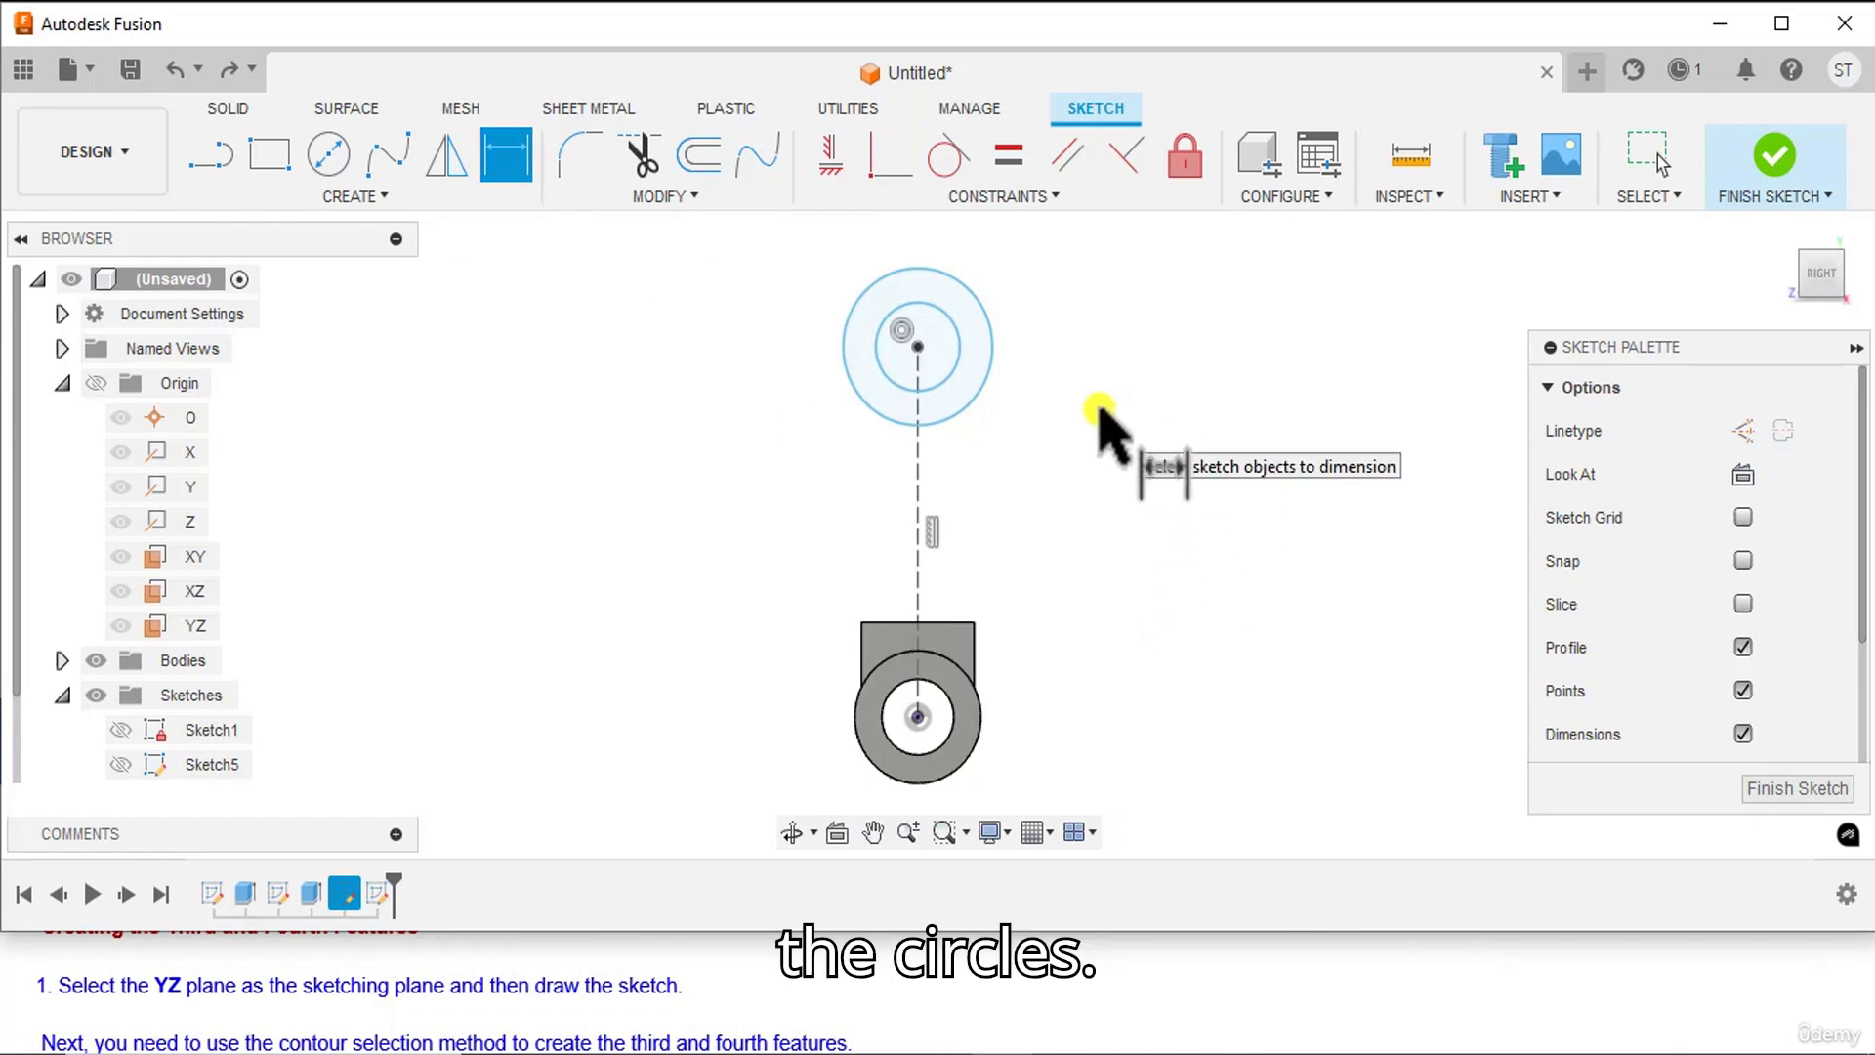
pyautogui.click(983, 393)
pyautogui.click(1082, 337)
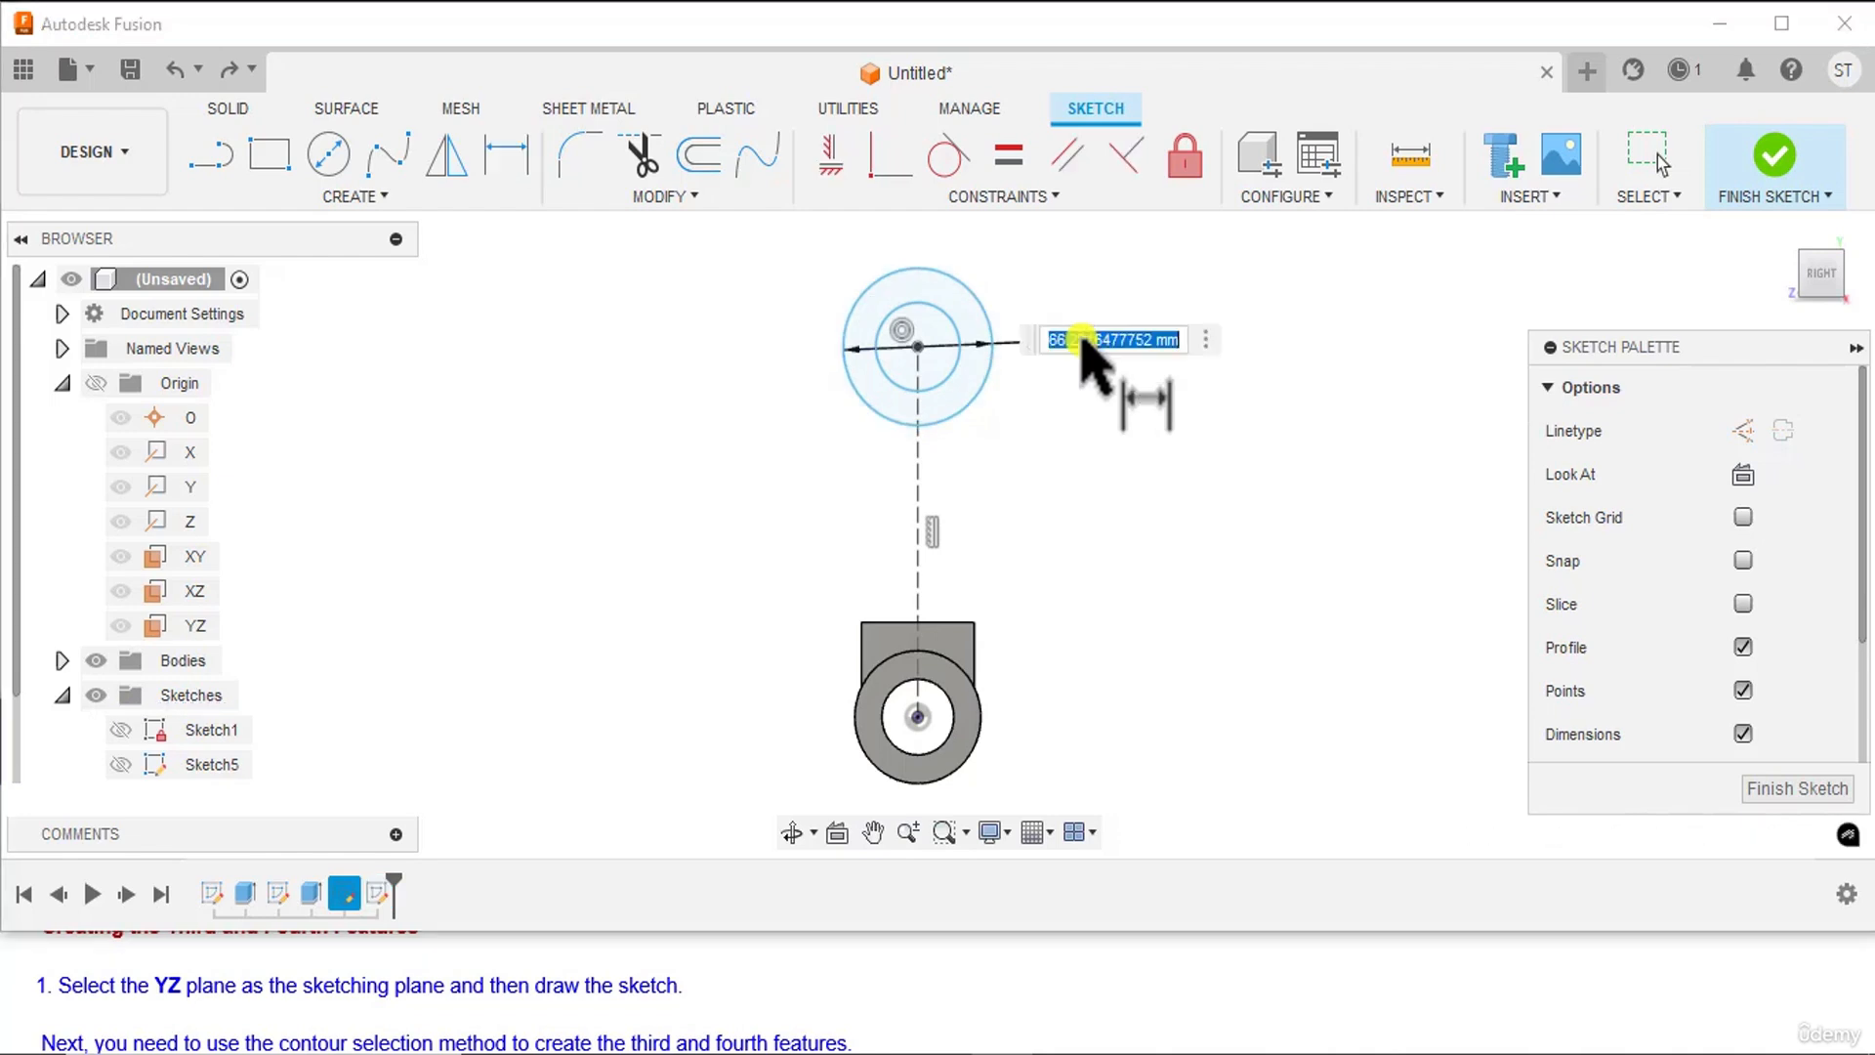
pyautogui.write('50')
pyautogui.press('Return')
pyautogui.click(955, 376)
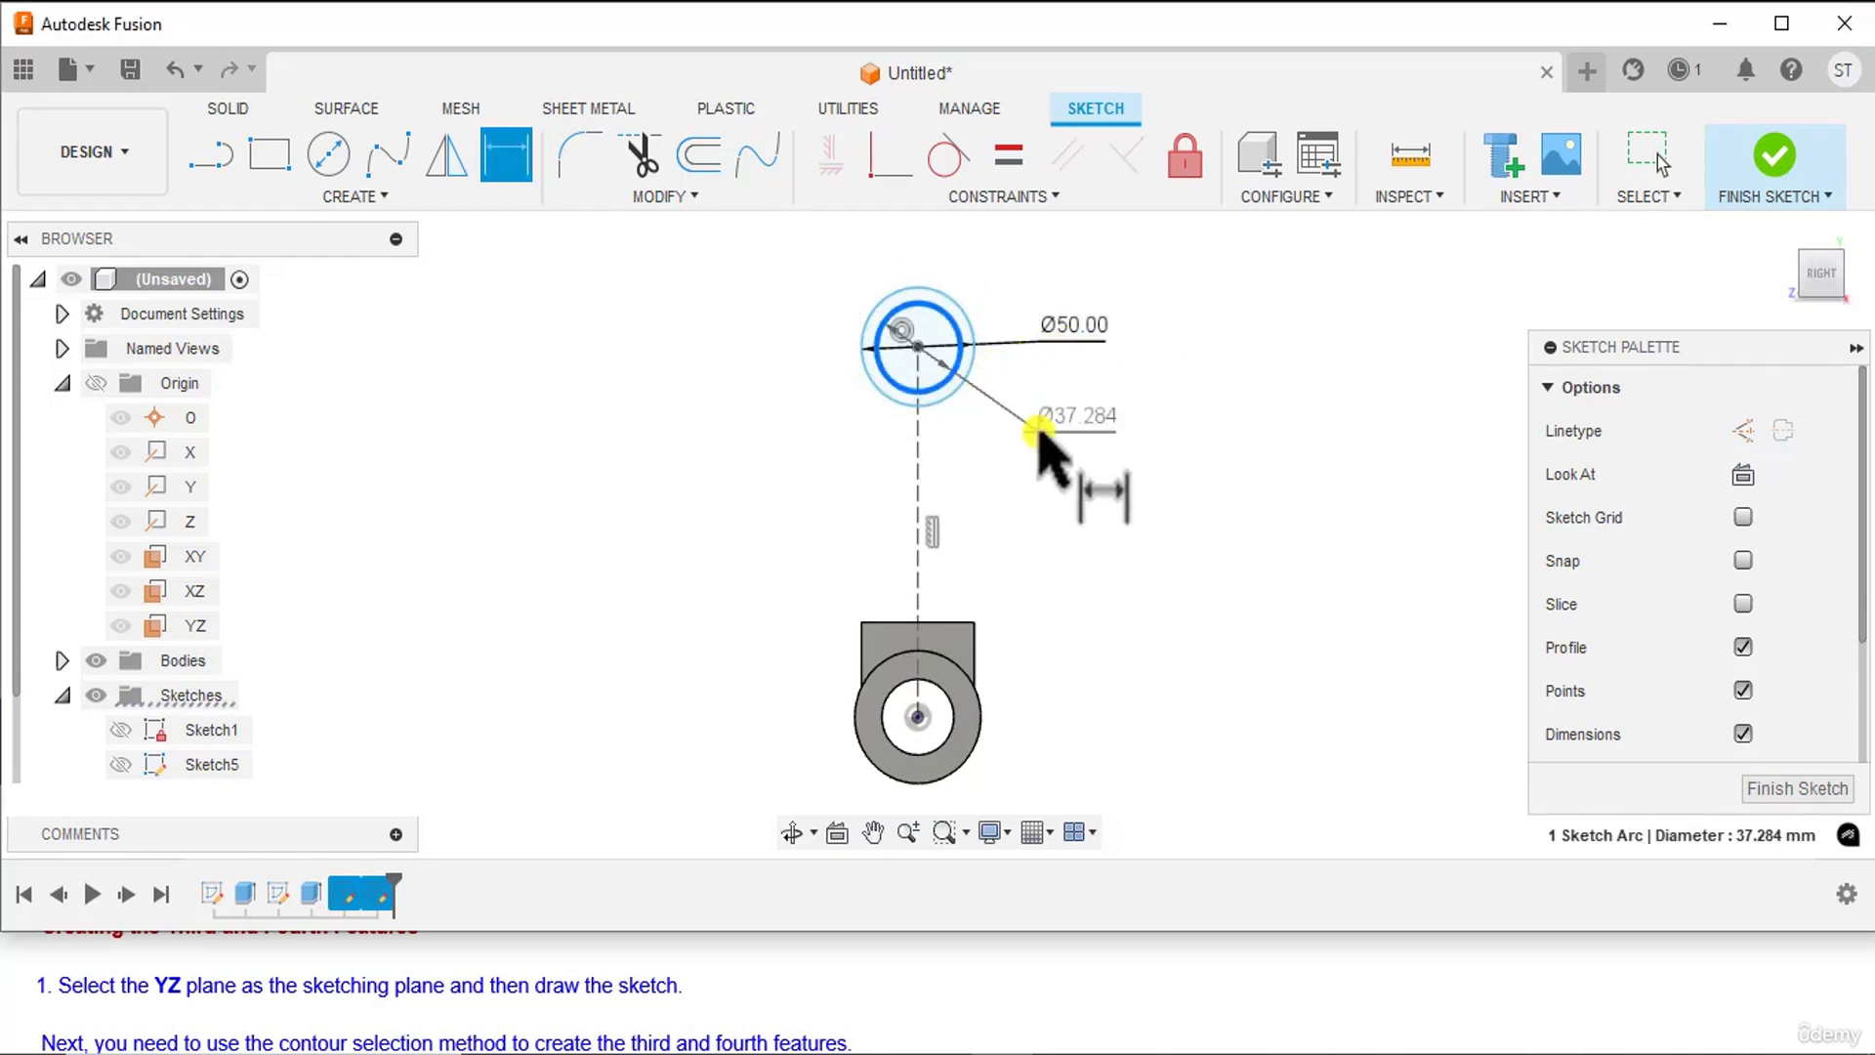
pyautogui.click(1041, 440)
pyautogui.write('25')
pyautogui.press('Return')
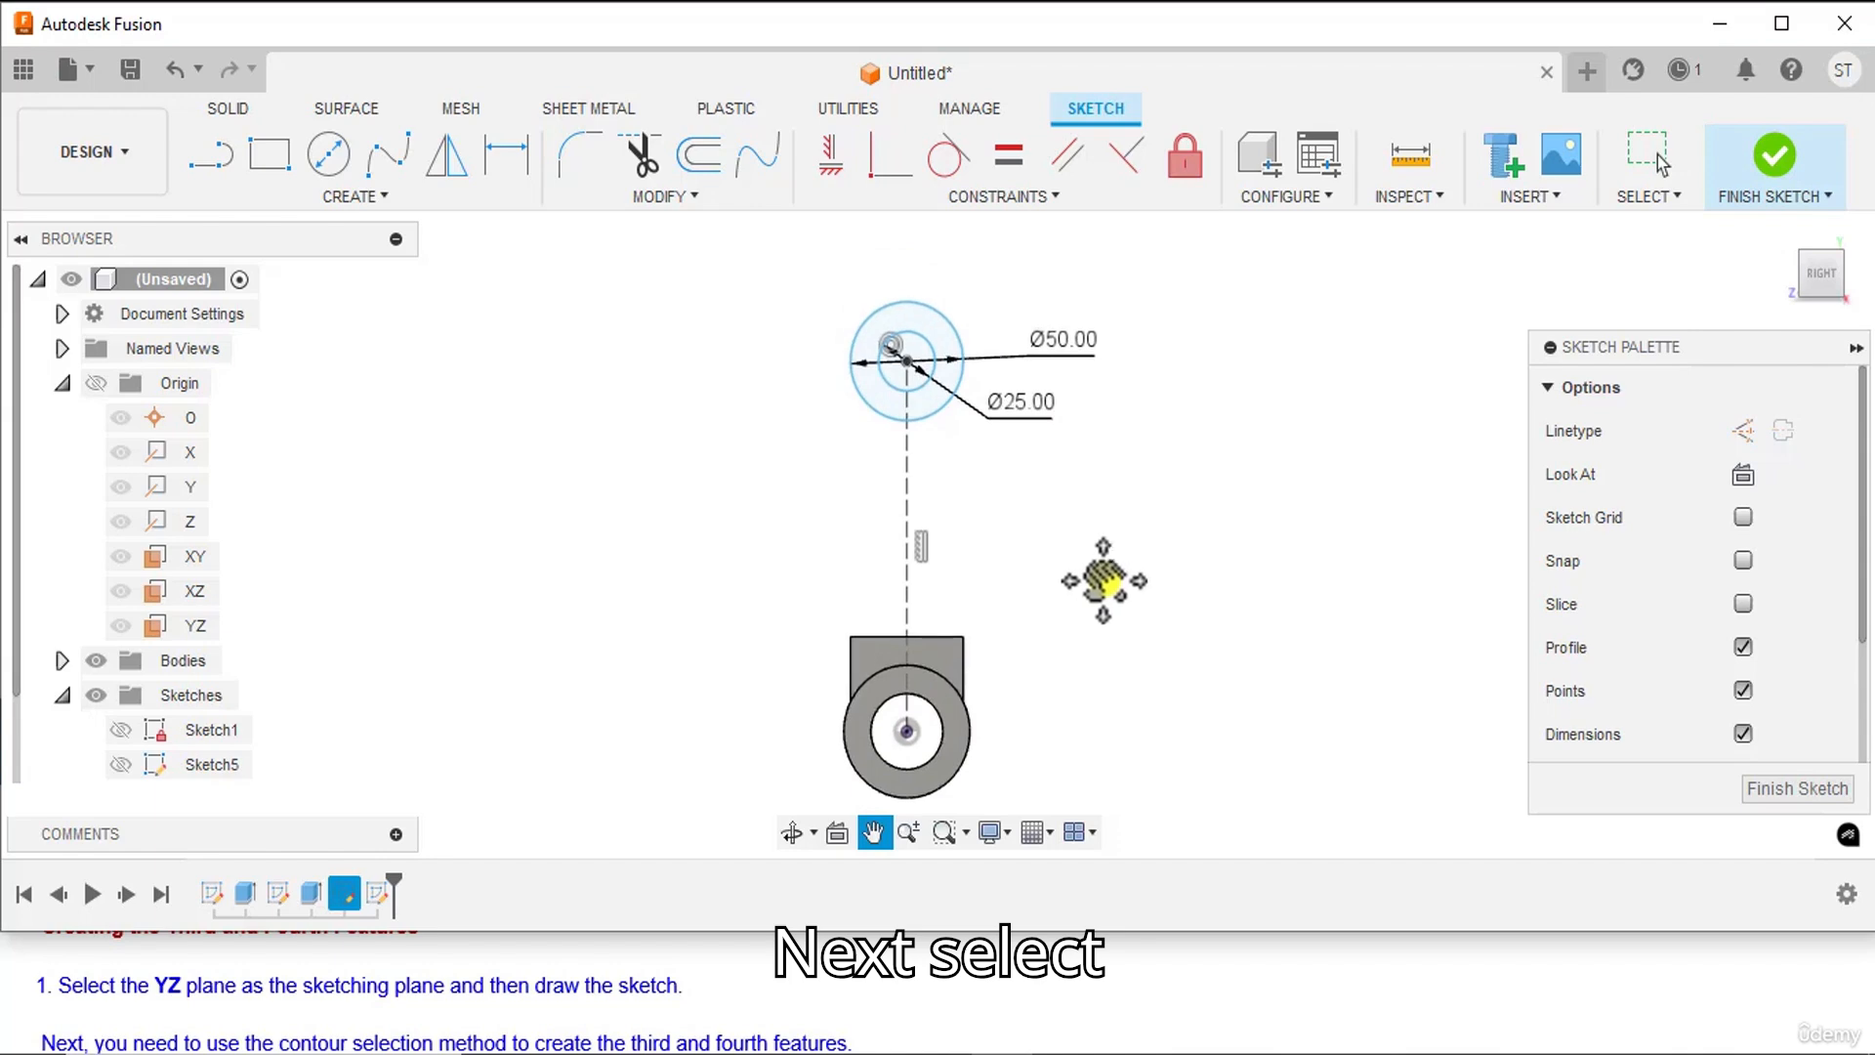
# - Set the vertical distance between the origin and the circles' centre to 110 mm and end dimensioning
pyautogui.click(916, 724)
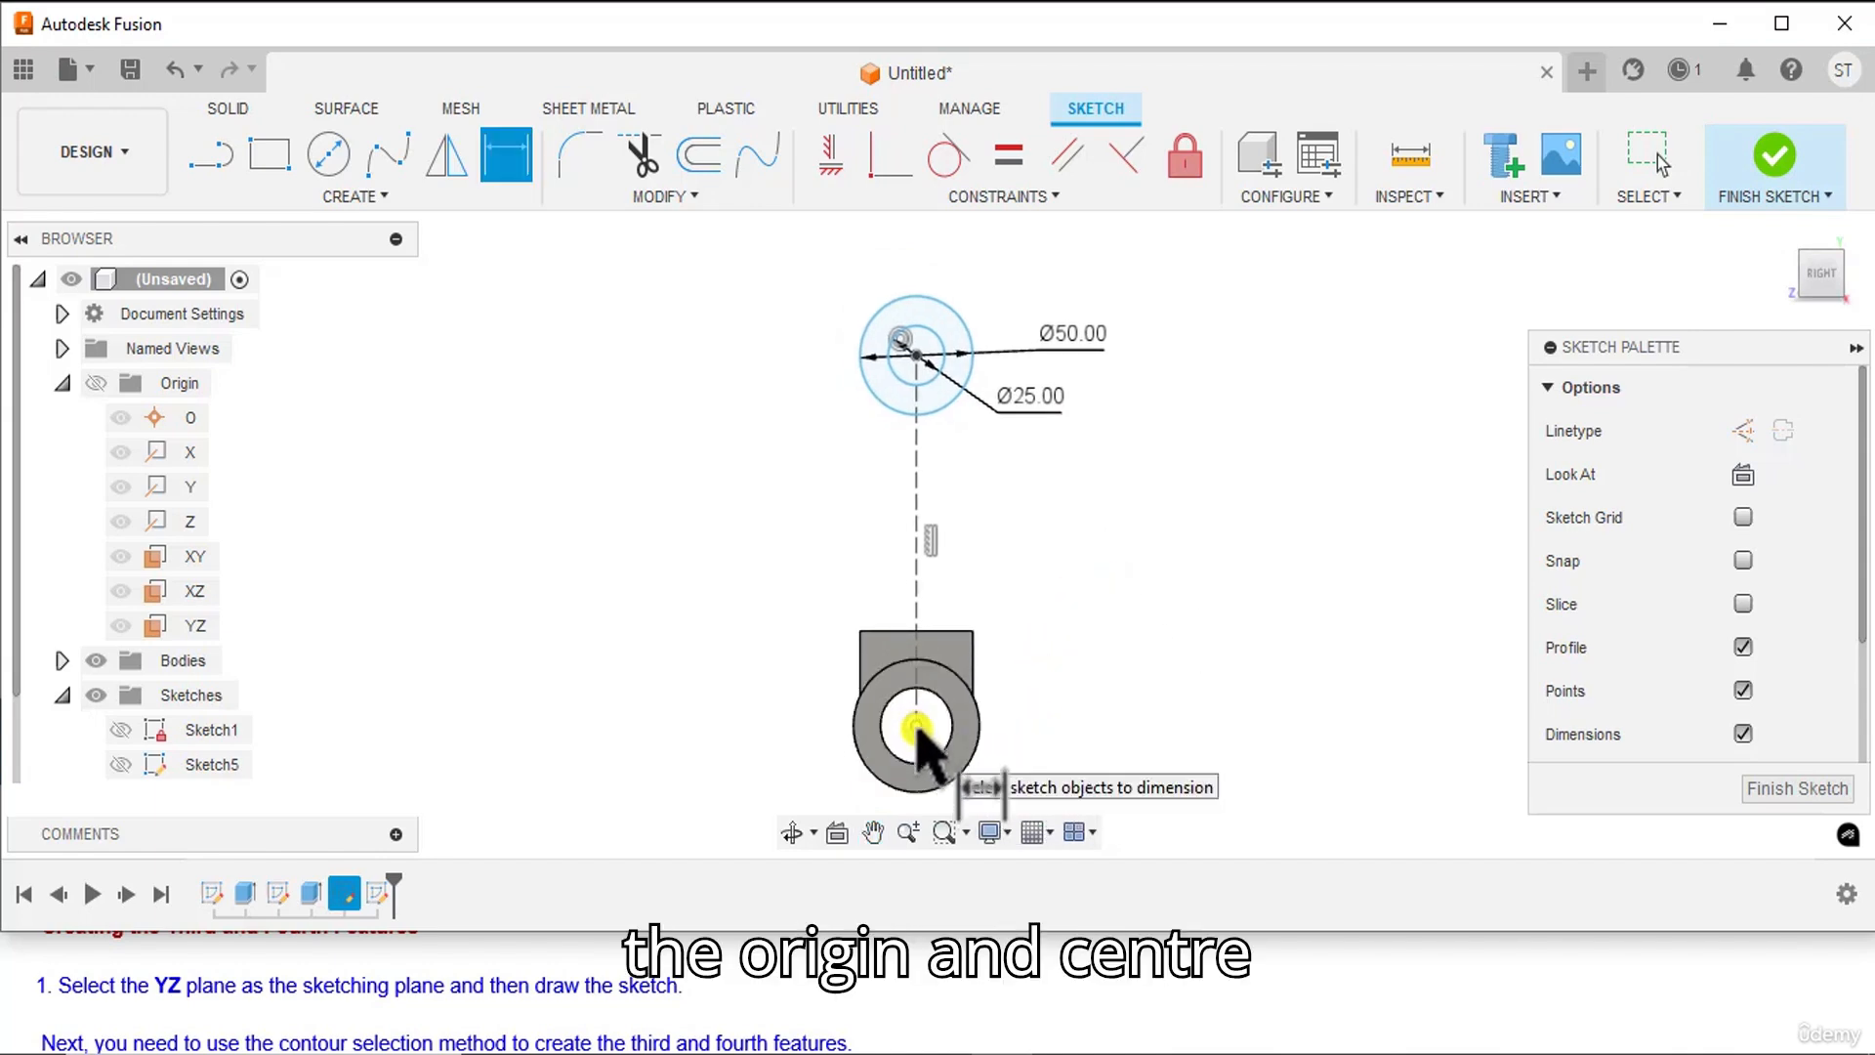
pyautogui.click(916, 357)
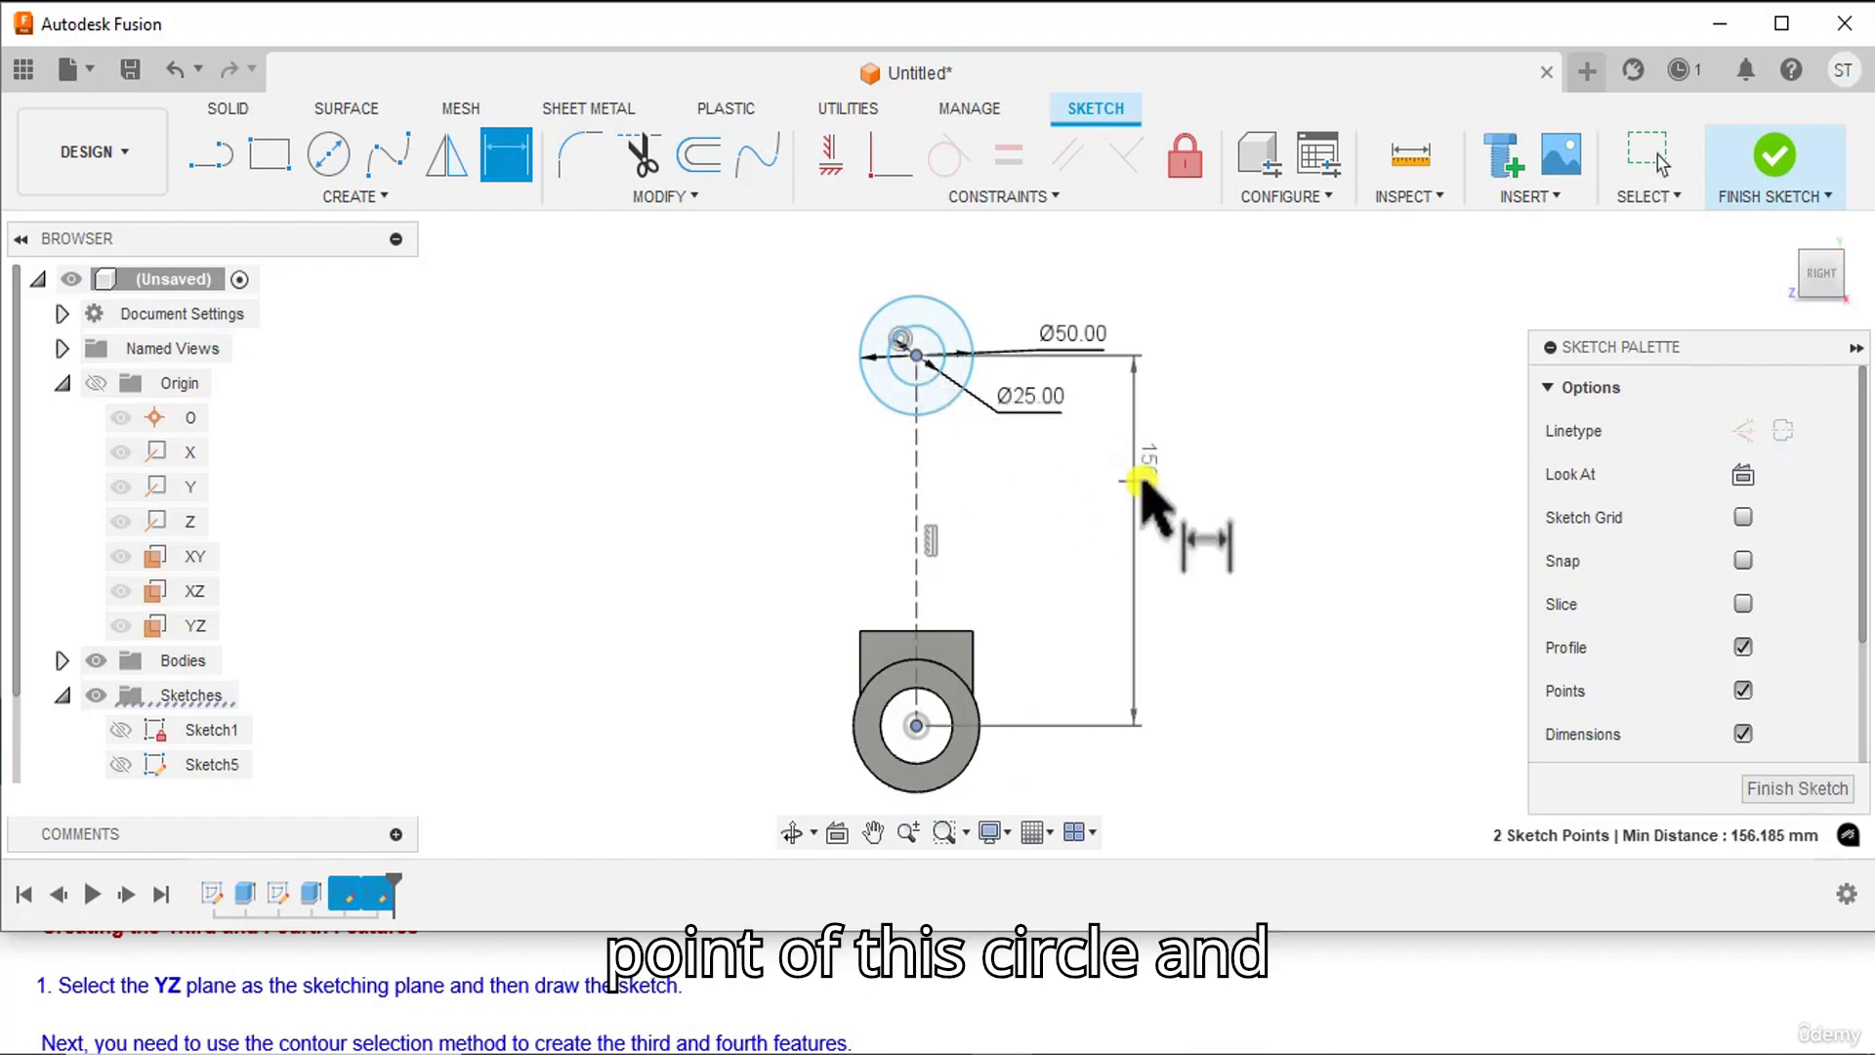
pyautogui.click(1118, 554)
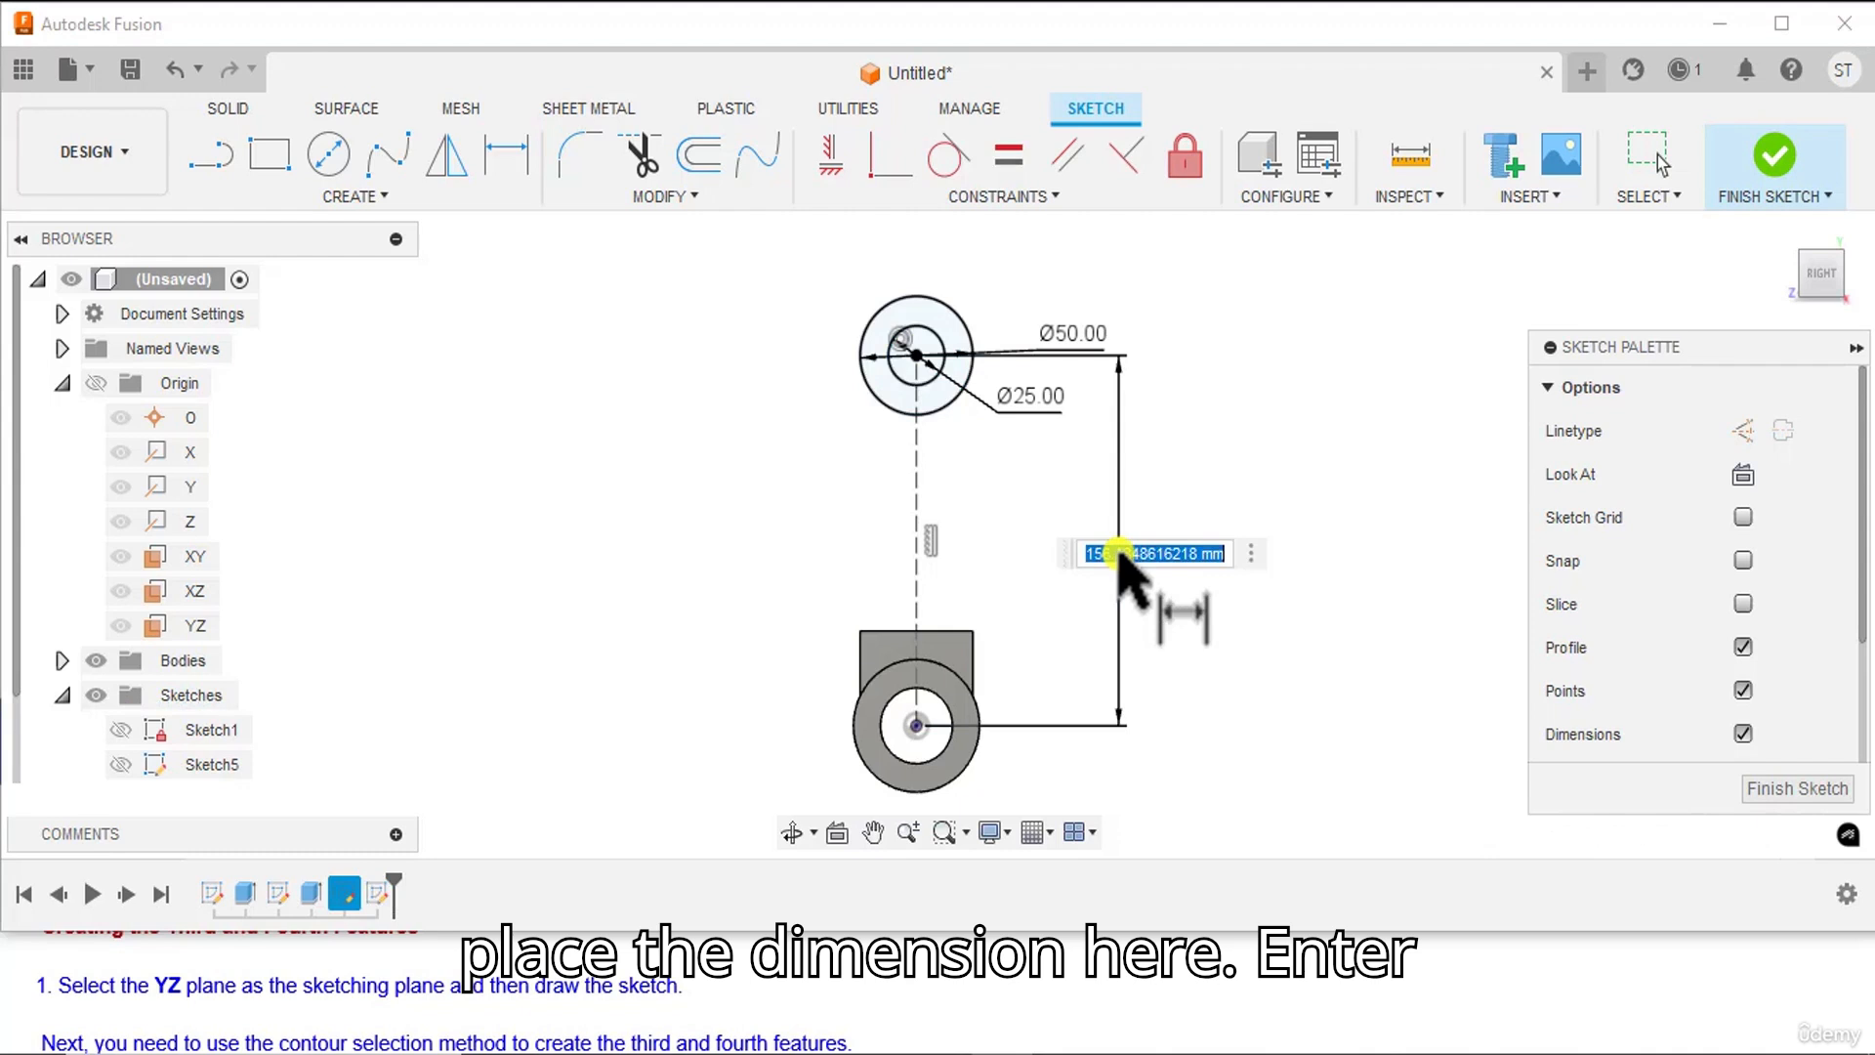
pyautogui.write('110')
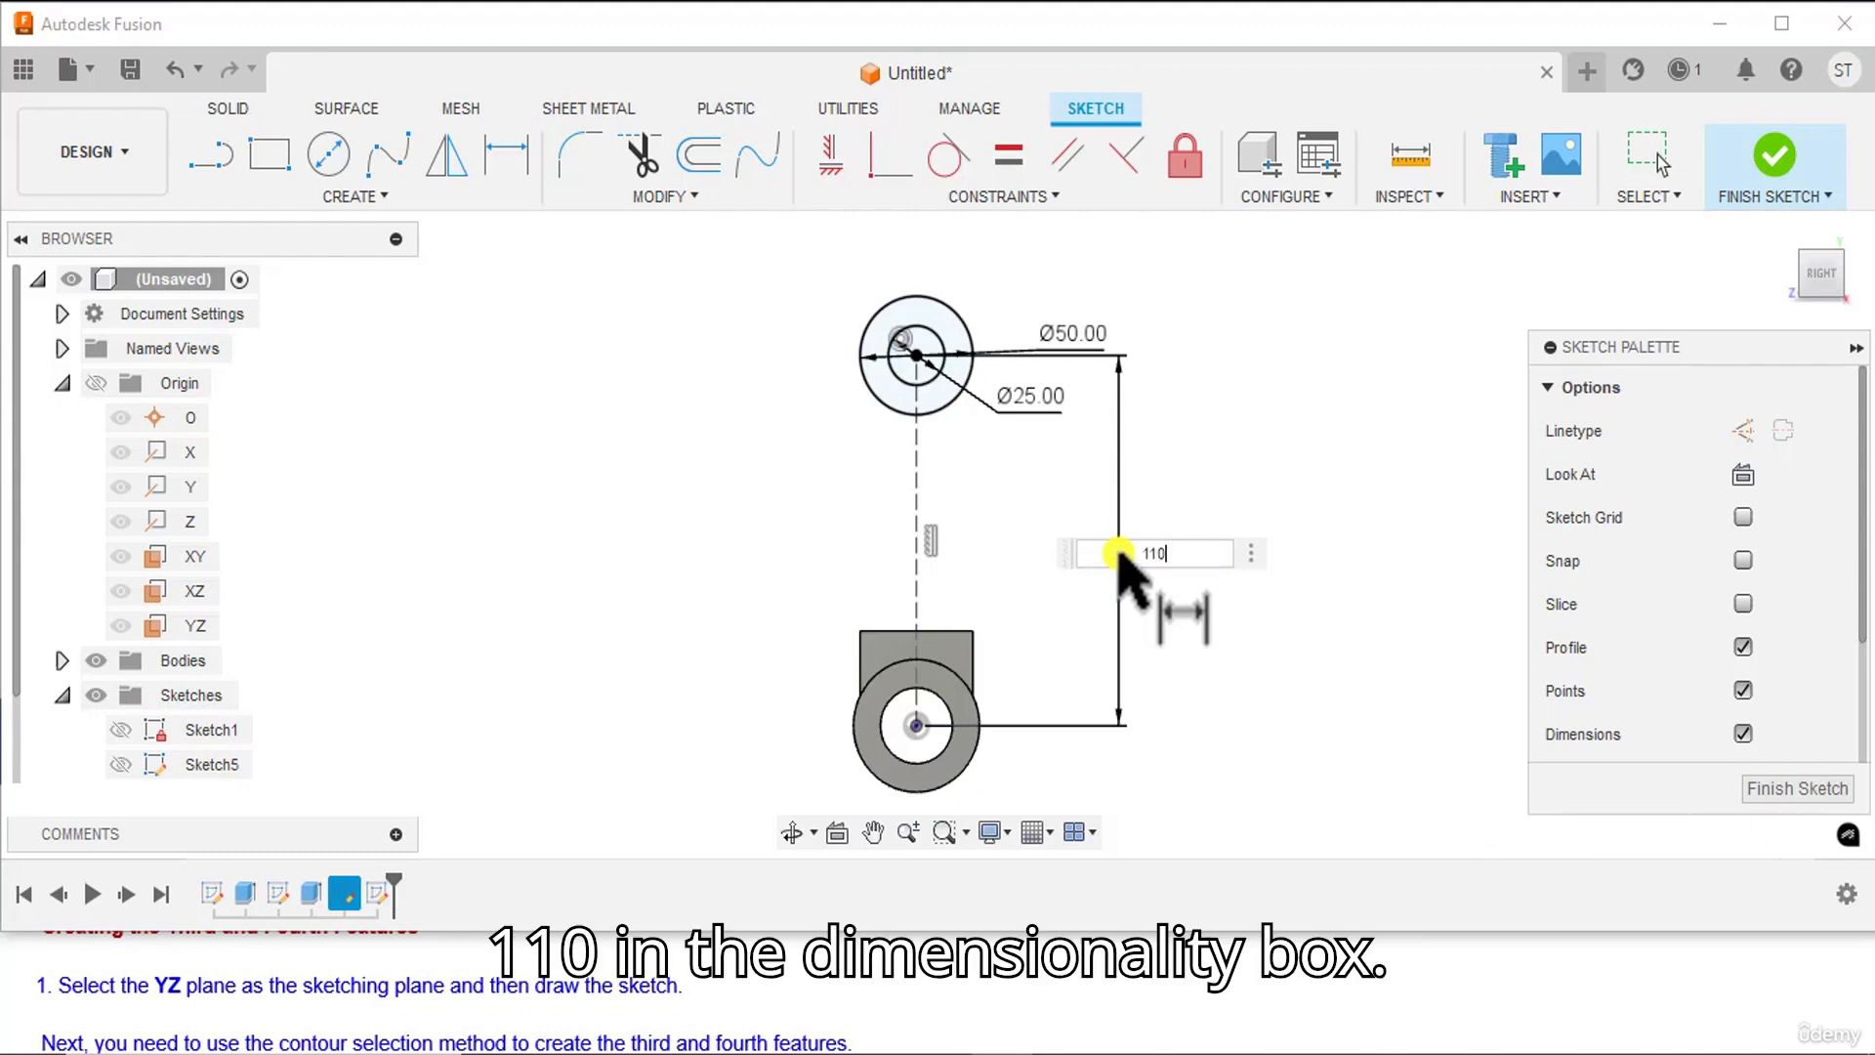
pyautogui.press('Return')
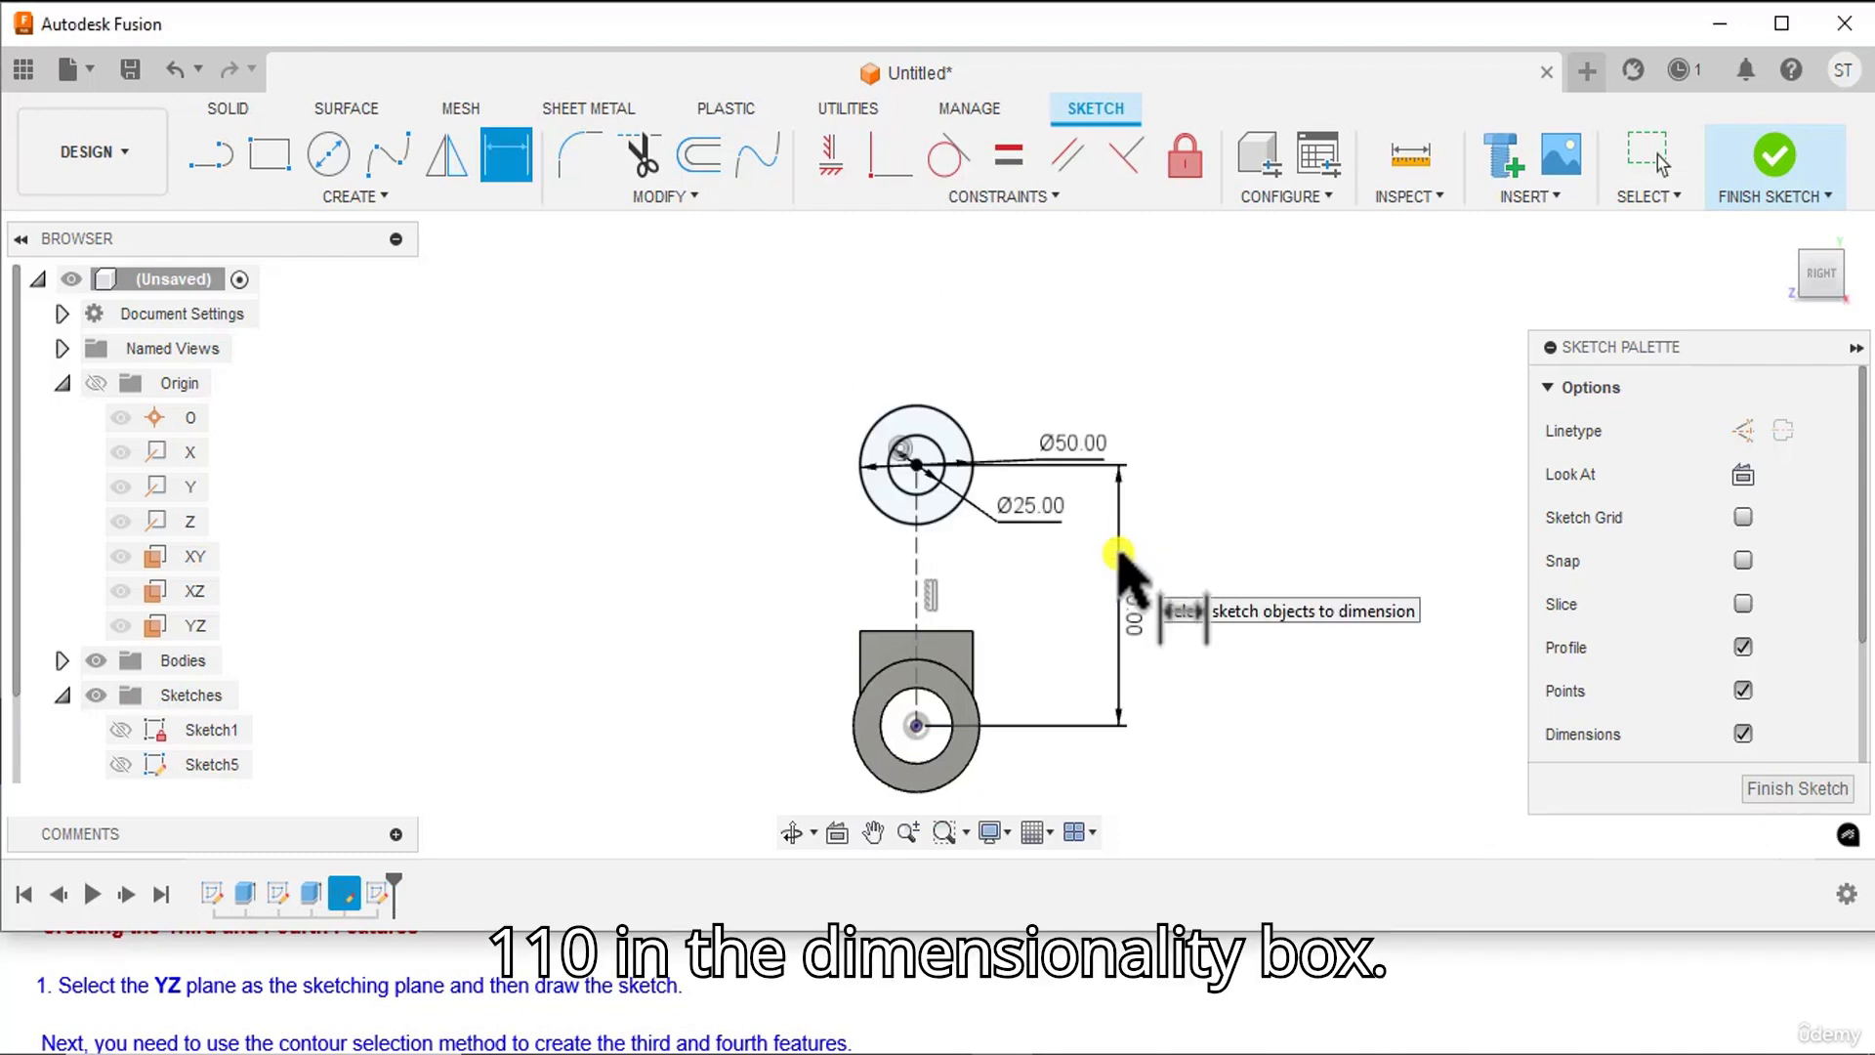
pyautogui.rightClick(1226, 430)
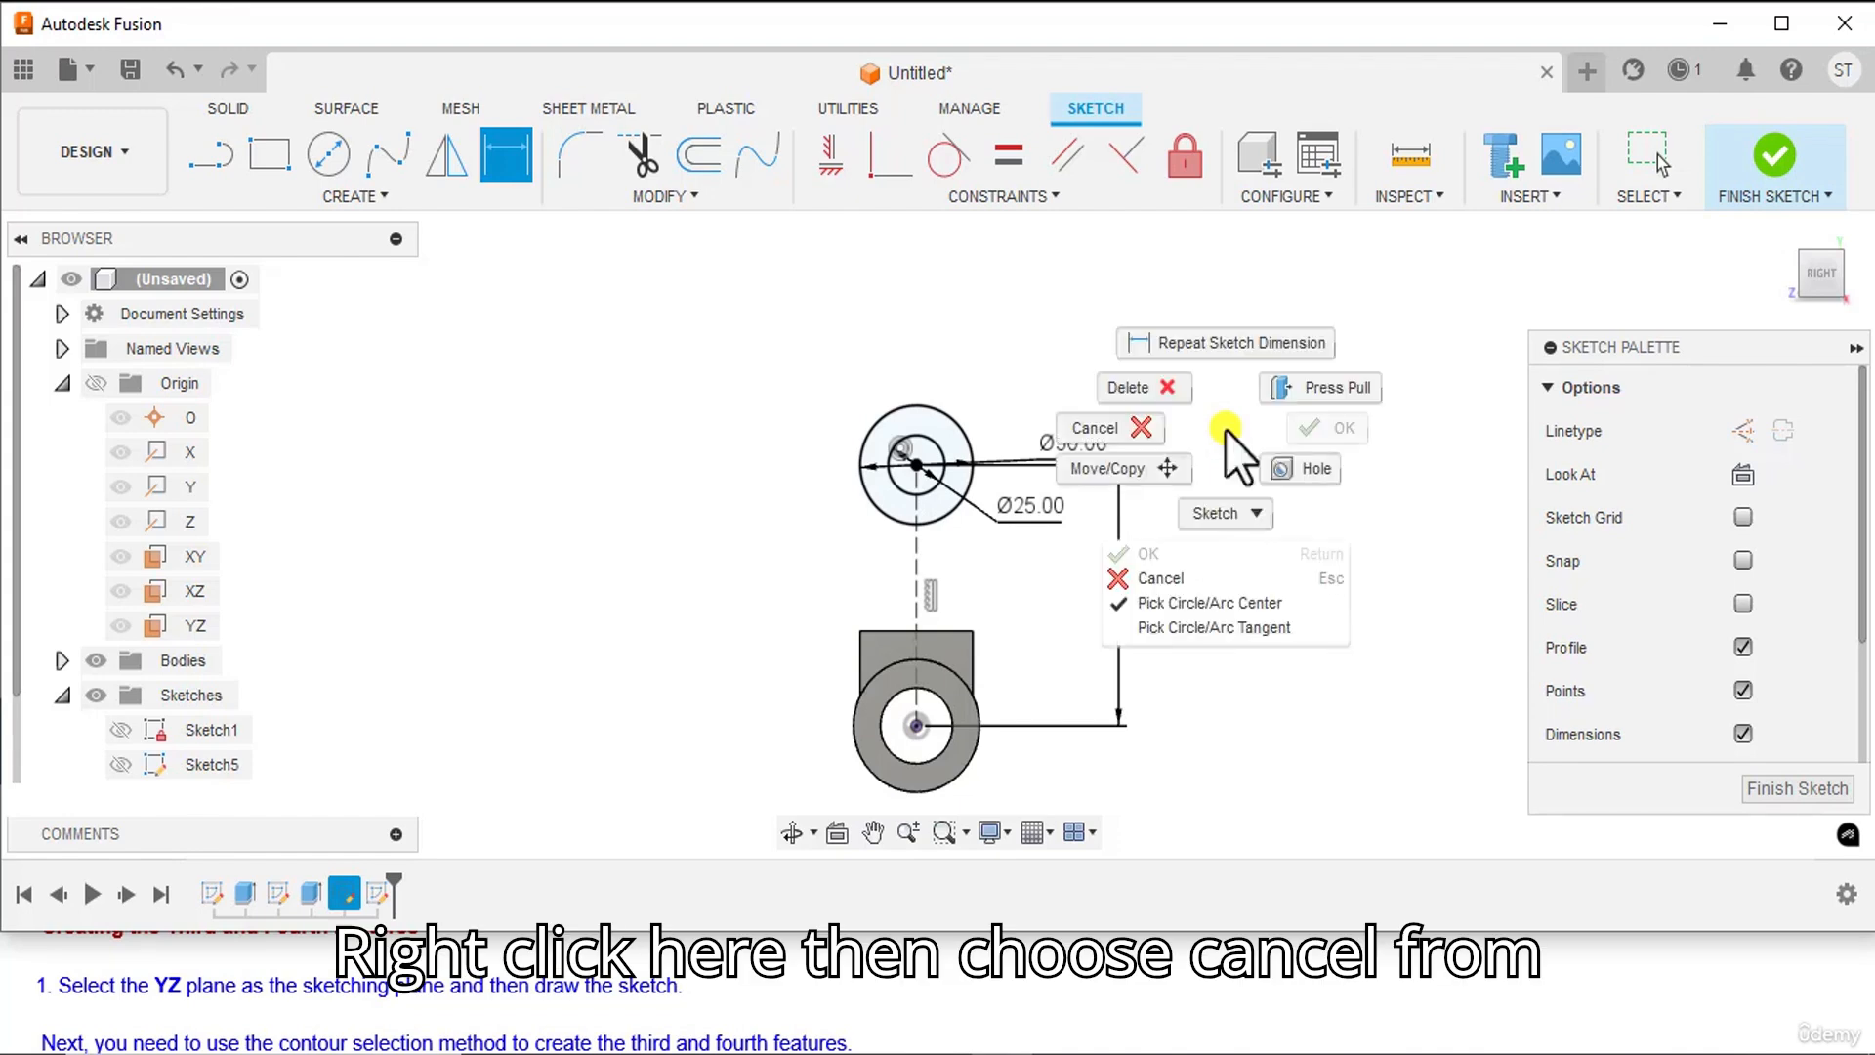
pyautogui.click(1128, 426)
# - Draw a vertical line about 69 mm long from the outer circle's left side down to the block's upper left corner
pyautogui.scroll(2, 1182, 562)
pyautogui.moveTo(1181, 562)
pyautogui.mouseDown(button='middle')
pyautogui.moveTo(1143, 425)
pyautogui.moveTo(1233, 457)
pyautogui.moveTo(1191, 447)
pyautogui.mouseUp(button='middle')
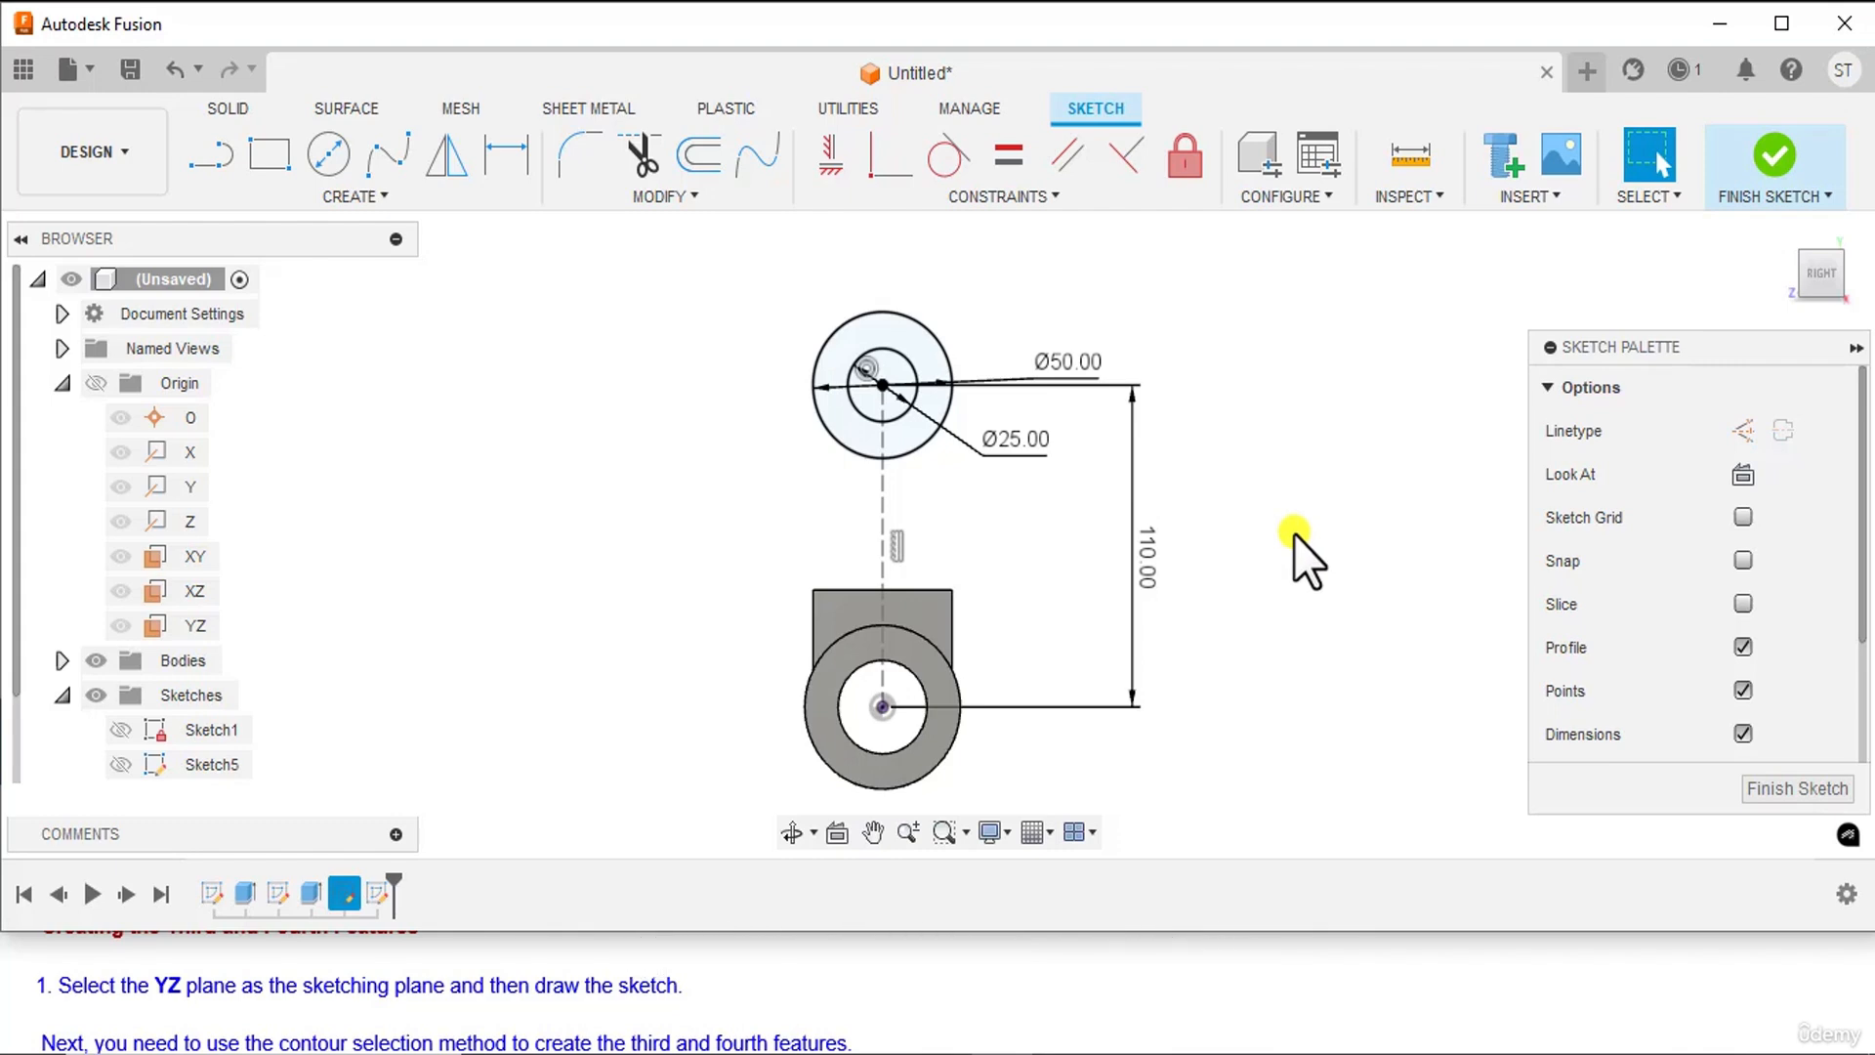
pyautogui.click(214, 174)
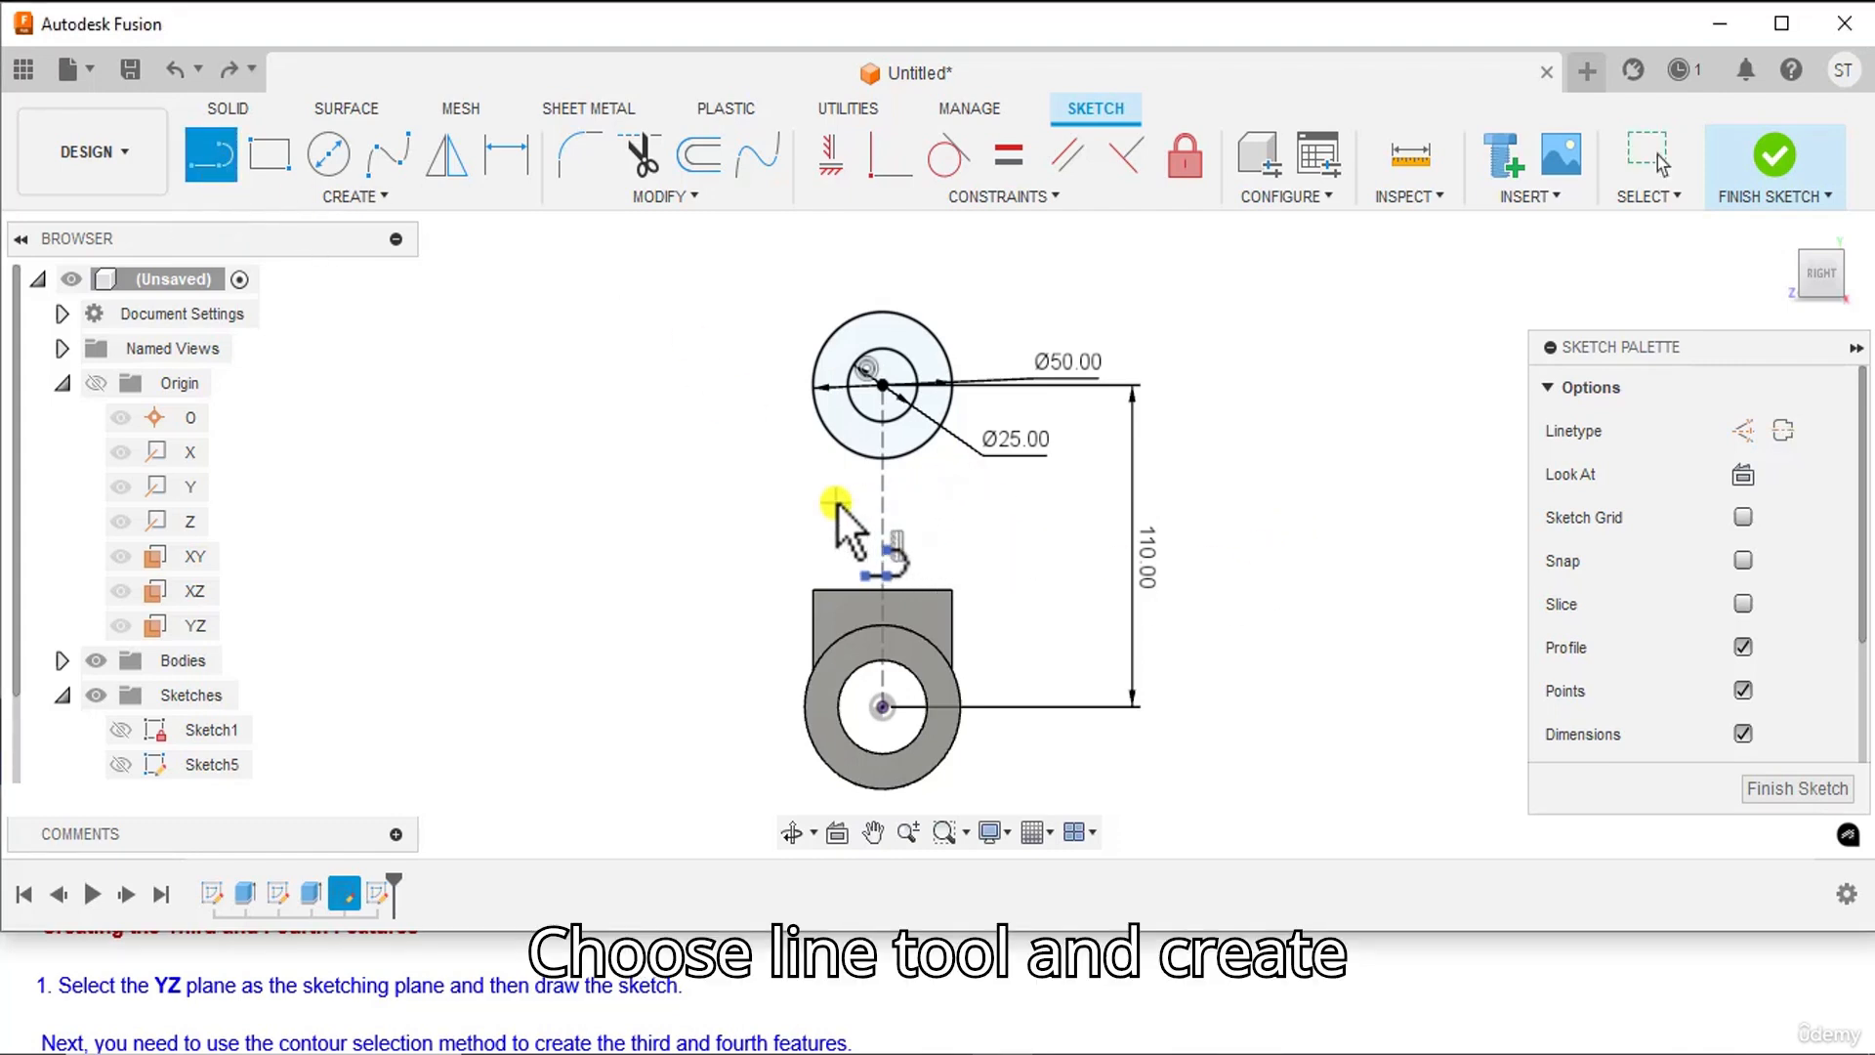
pyautogui.click(814, 384)
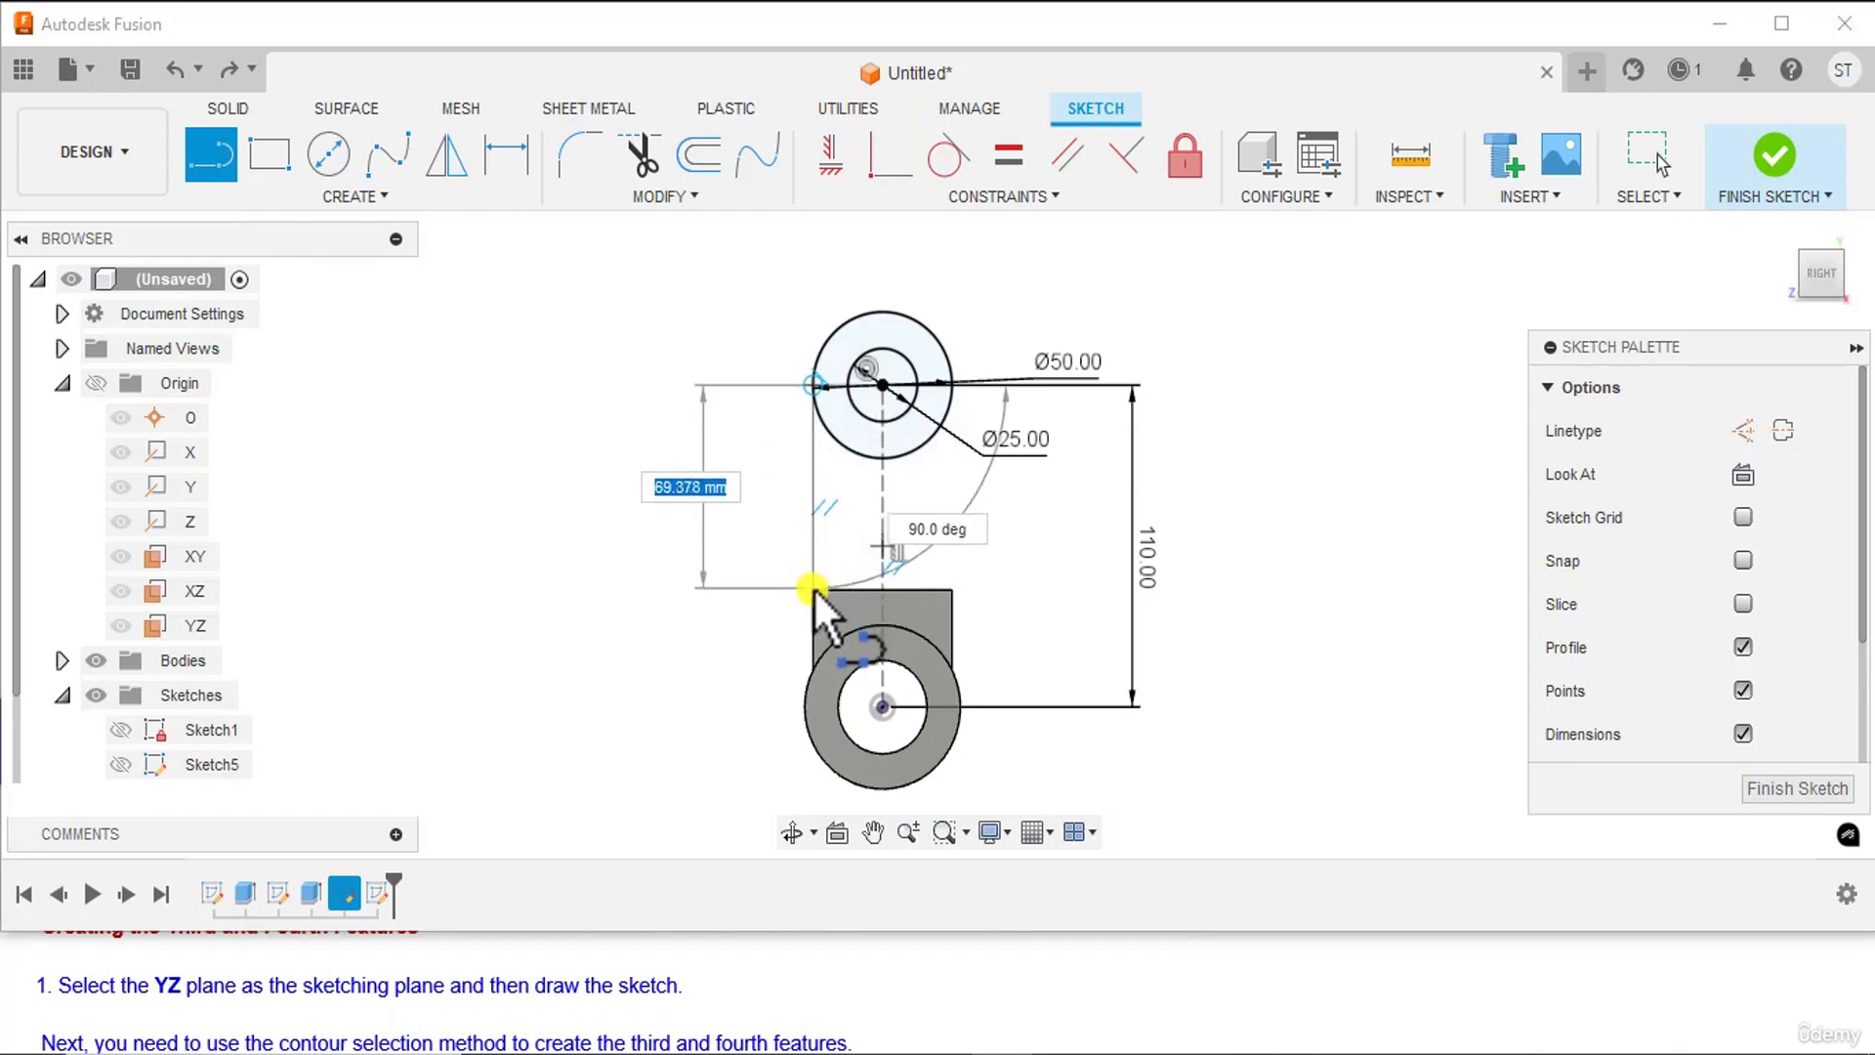
pyautogui.click(813, 588)
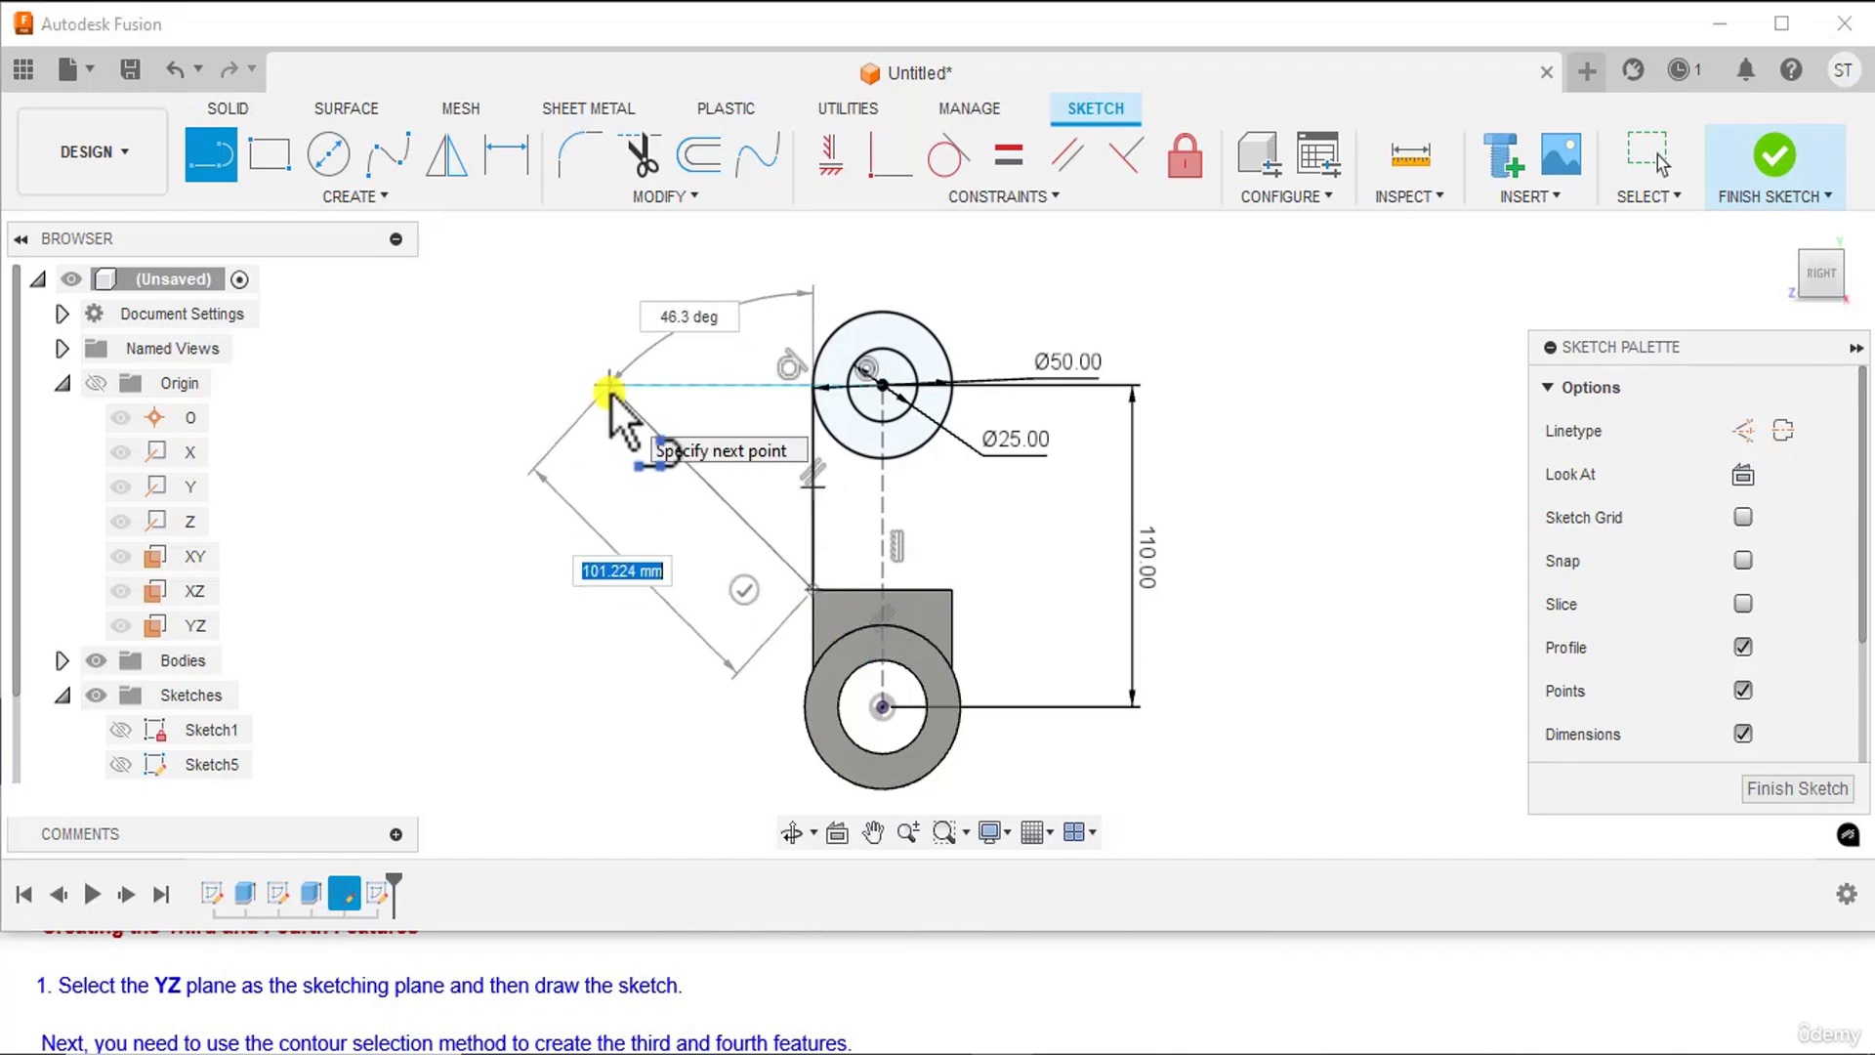
pyautogui.press('Escape')
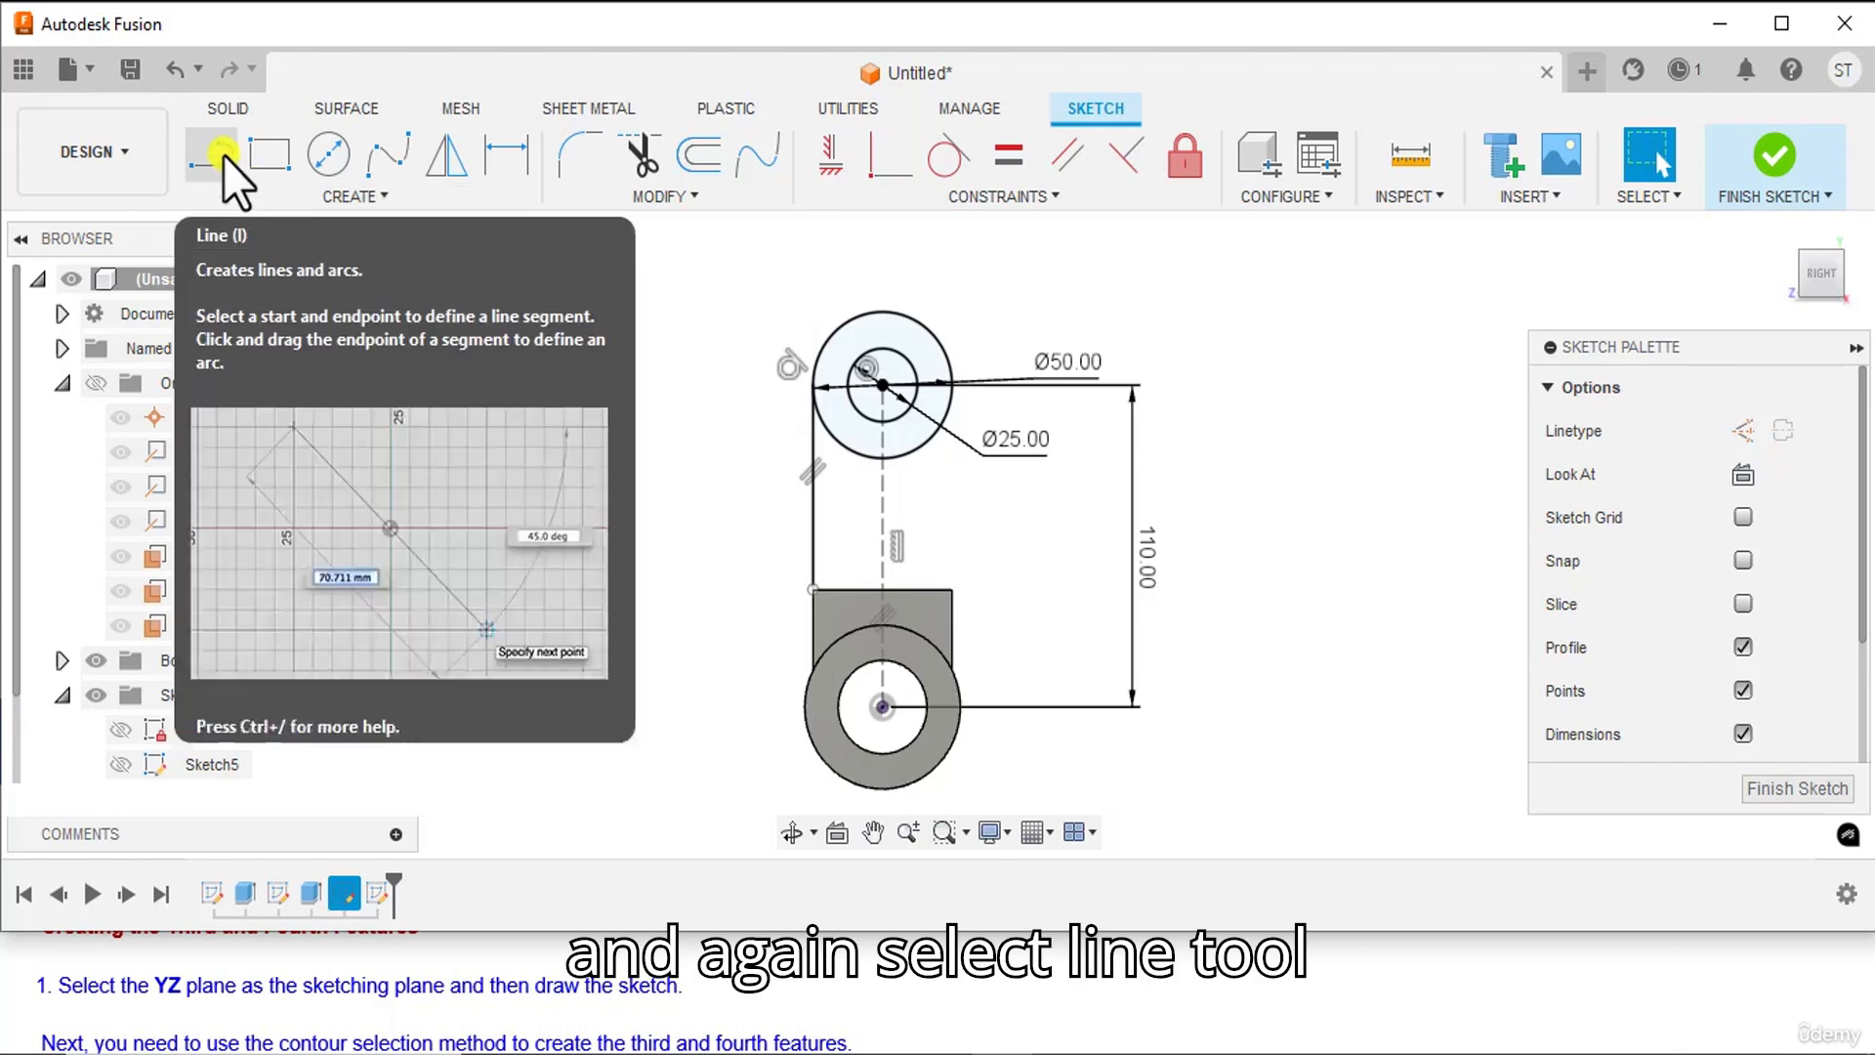
# - Draw a matching vertical line from the outer circle's right side down to the block's upper right corner
pyautogui.click(225, 155)
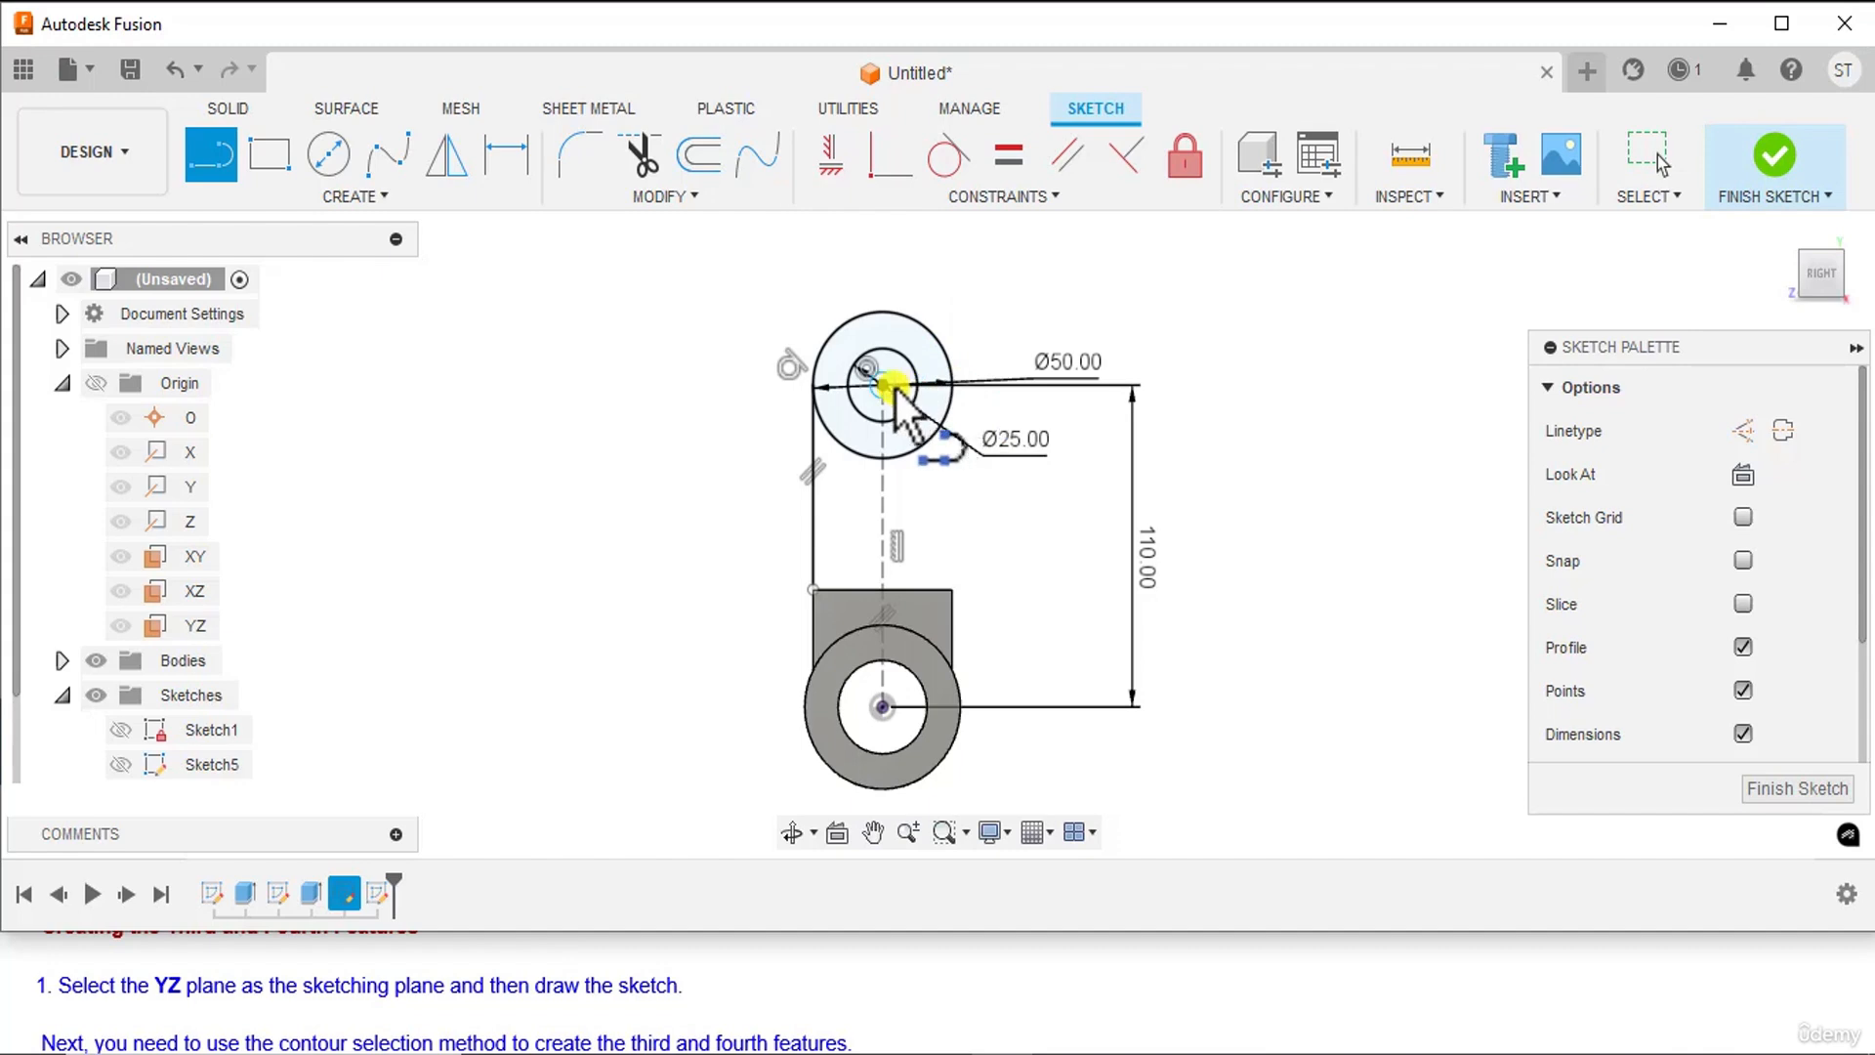
pyautogui.click(953, 387)
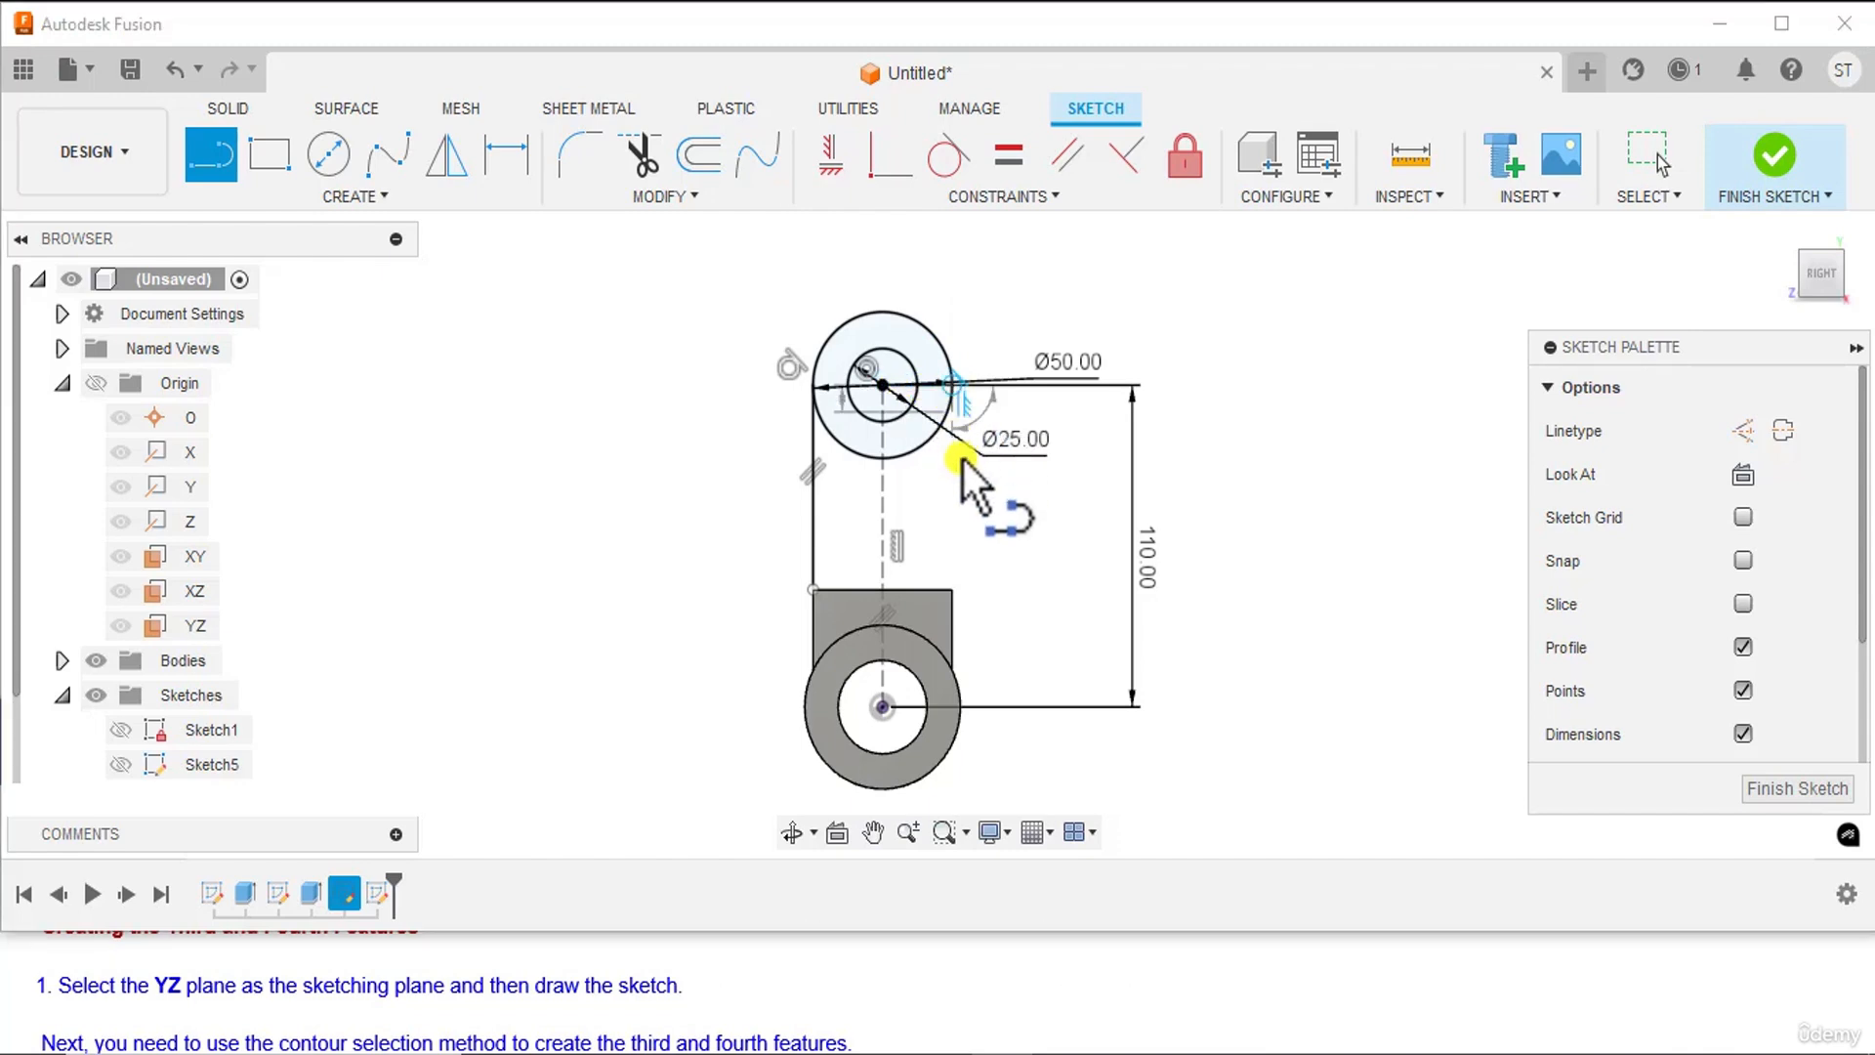
pyautogui.click(952, 589)
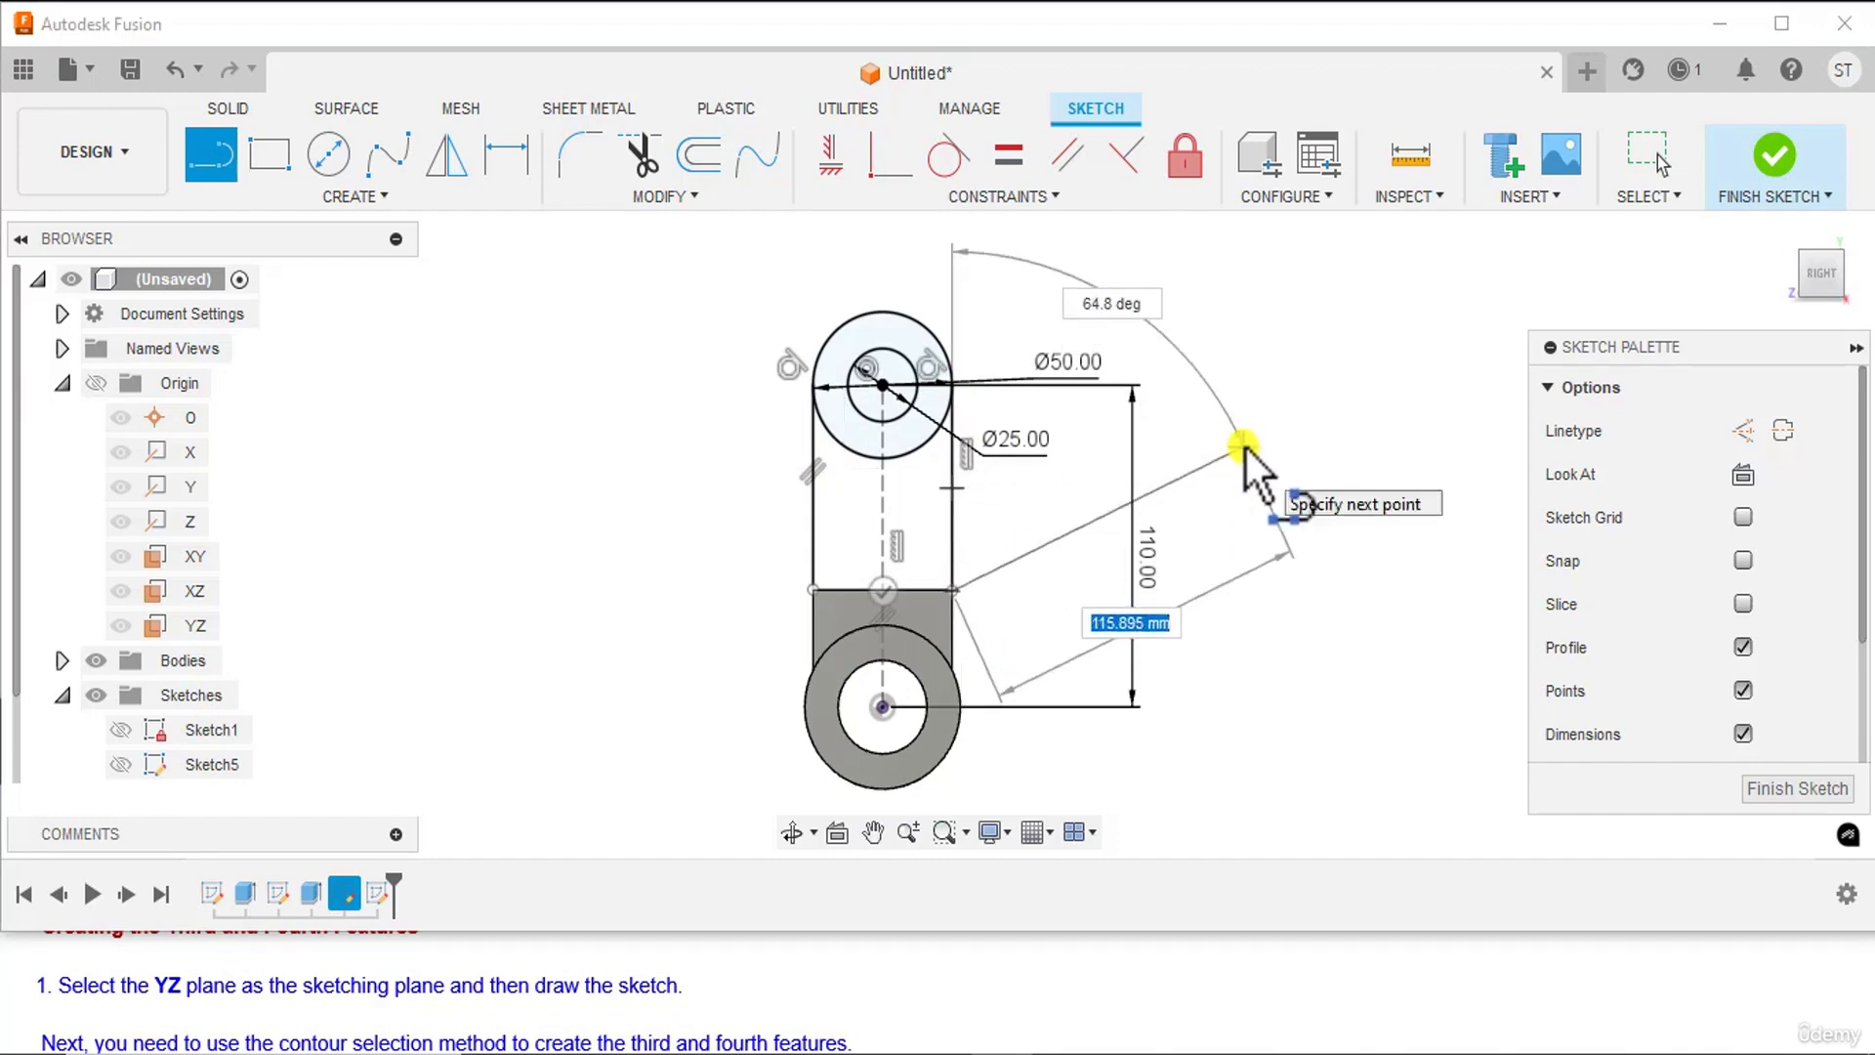
pyautogui.rightClick(1244, 448)
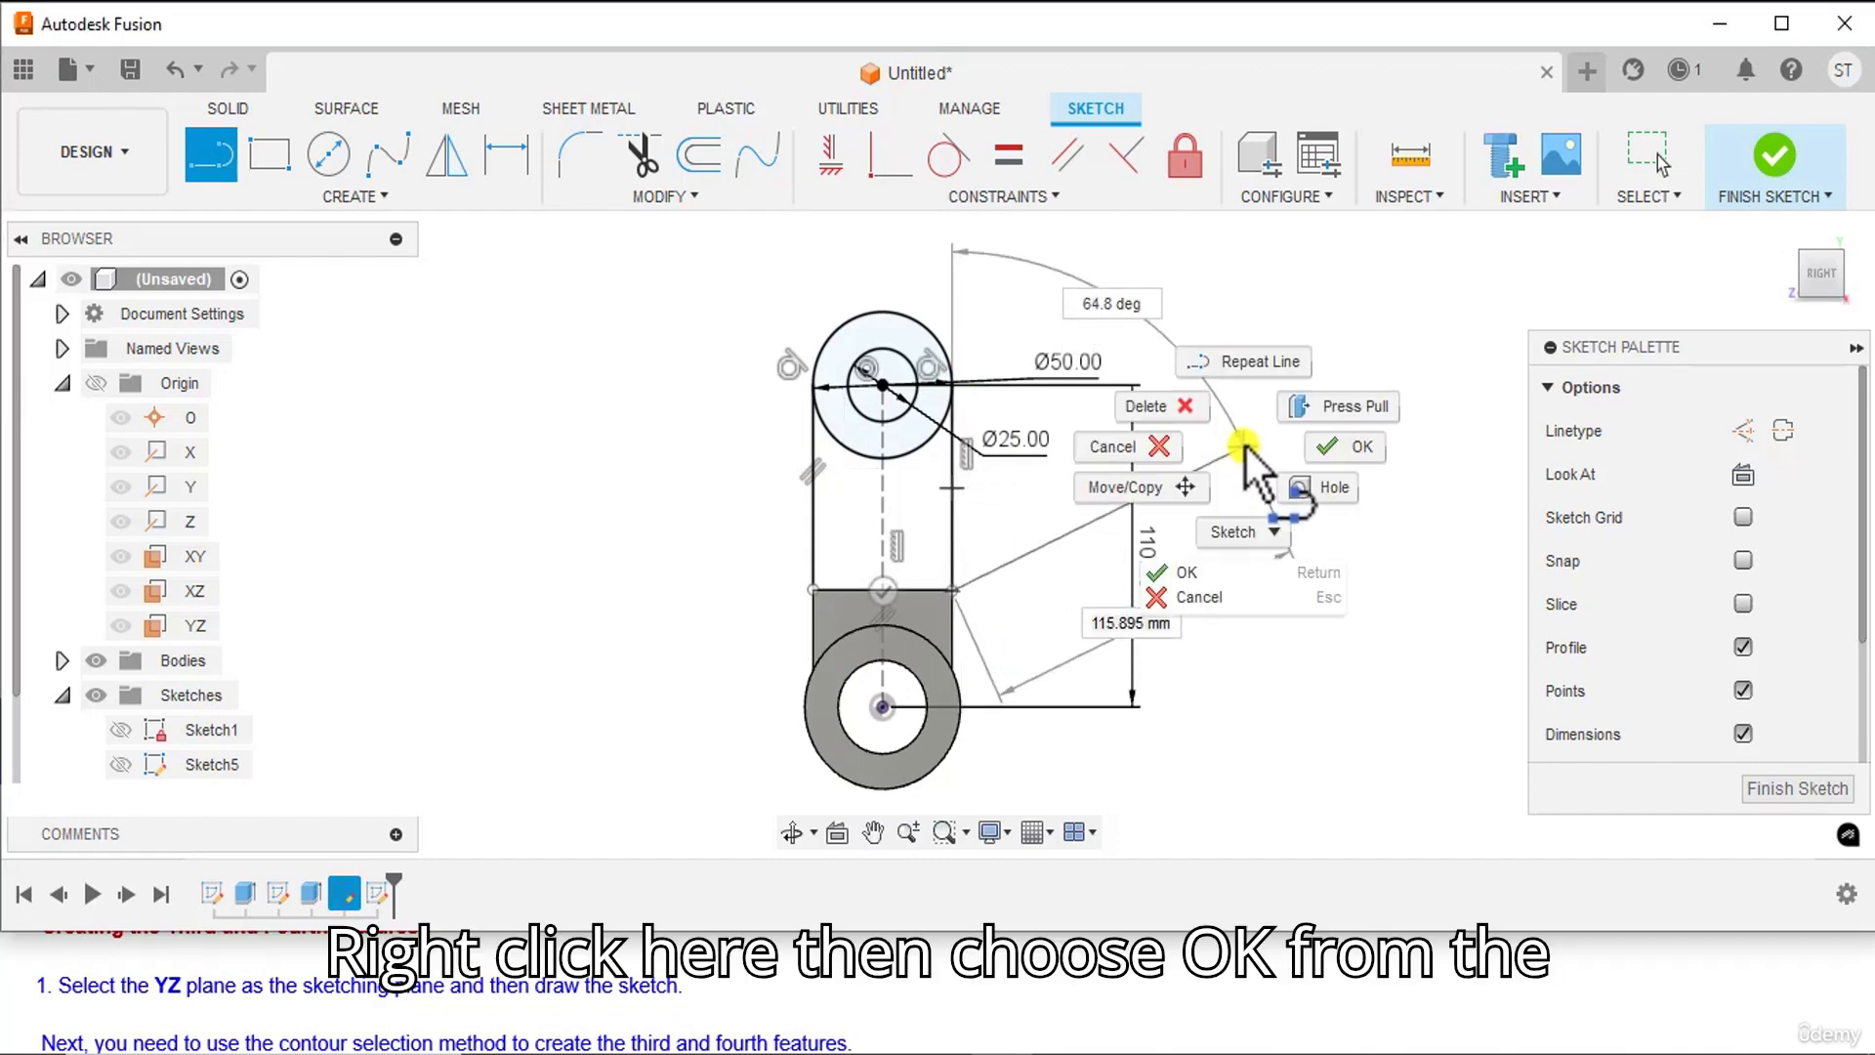
pyautogui.click(1358, 447)
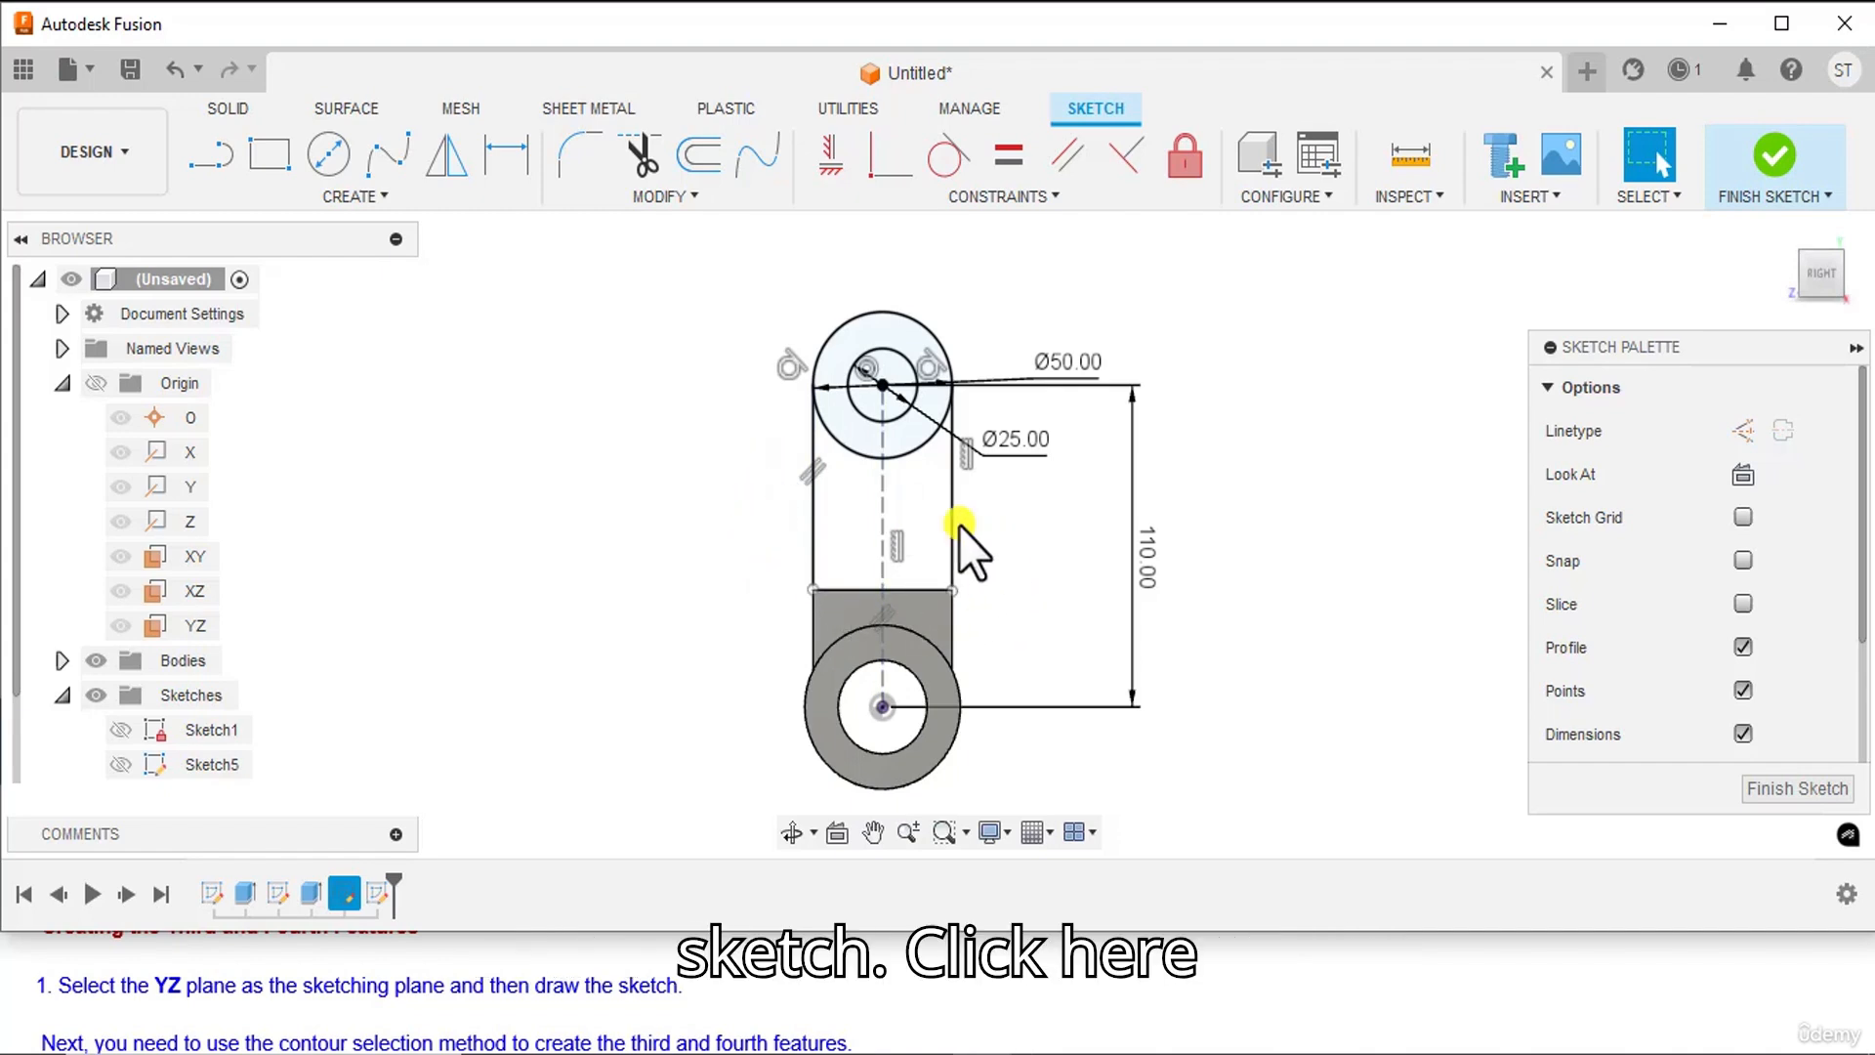
# - Project the block's top edge into the sketch
pyautogui.click(384, 200)
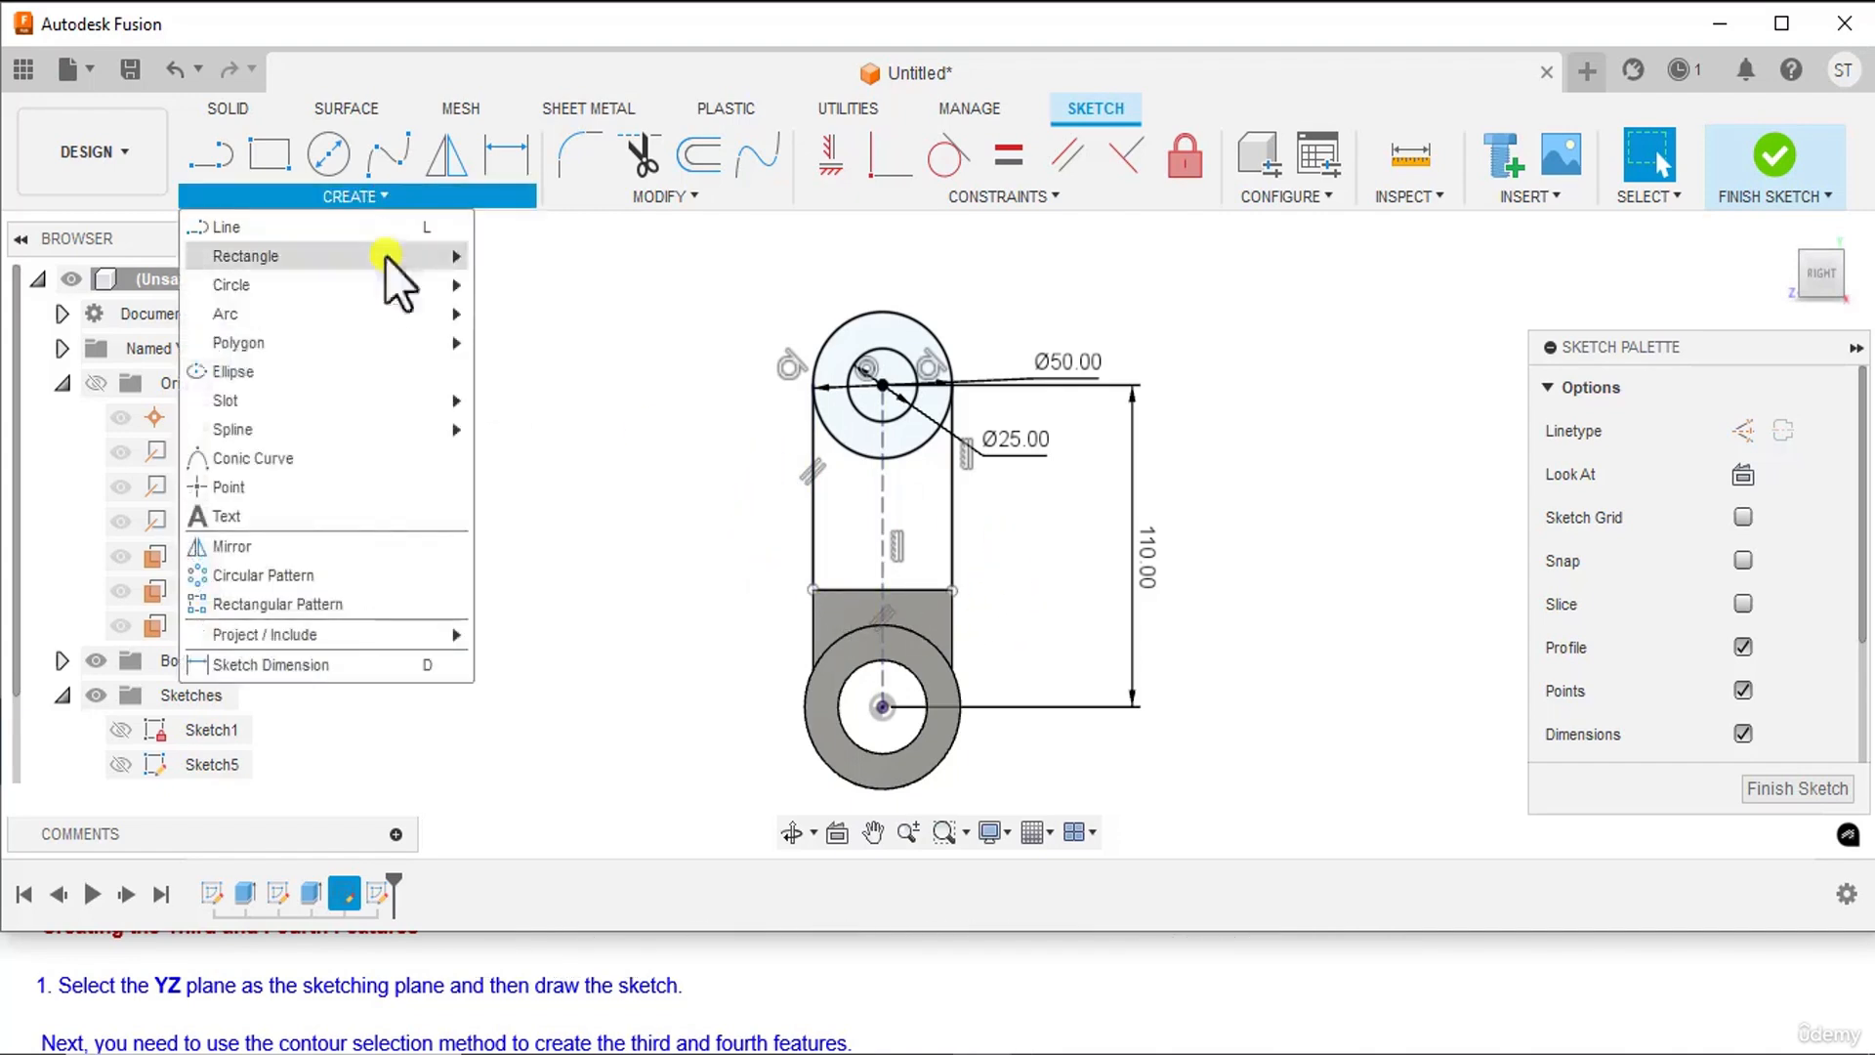
pyautogui.moveTo(337, 633)
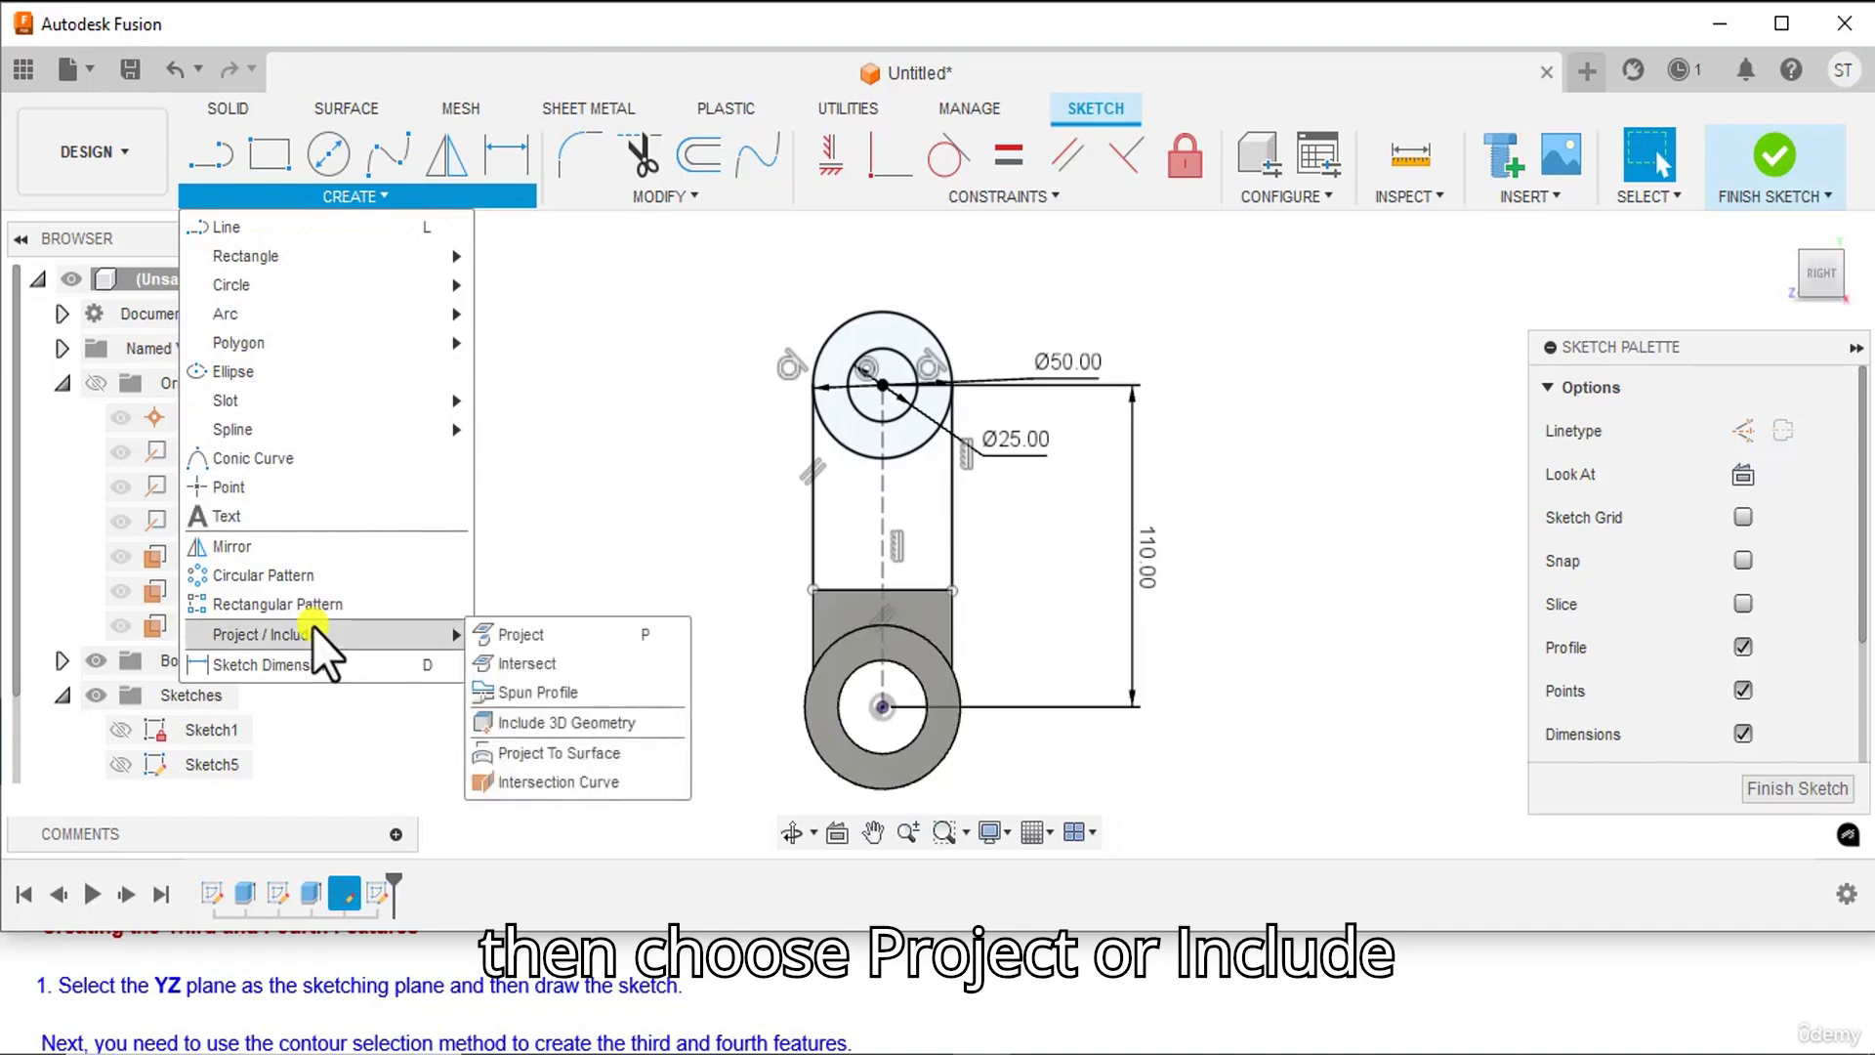
pyautogui.click(526, 635)
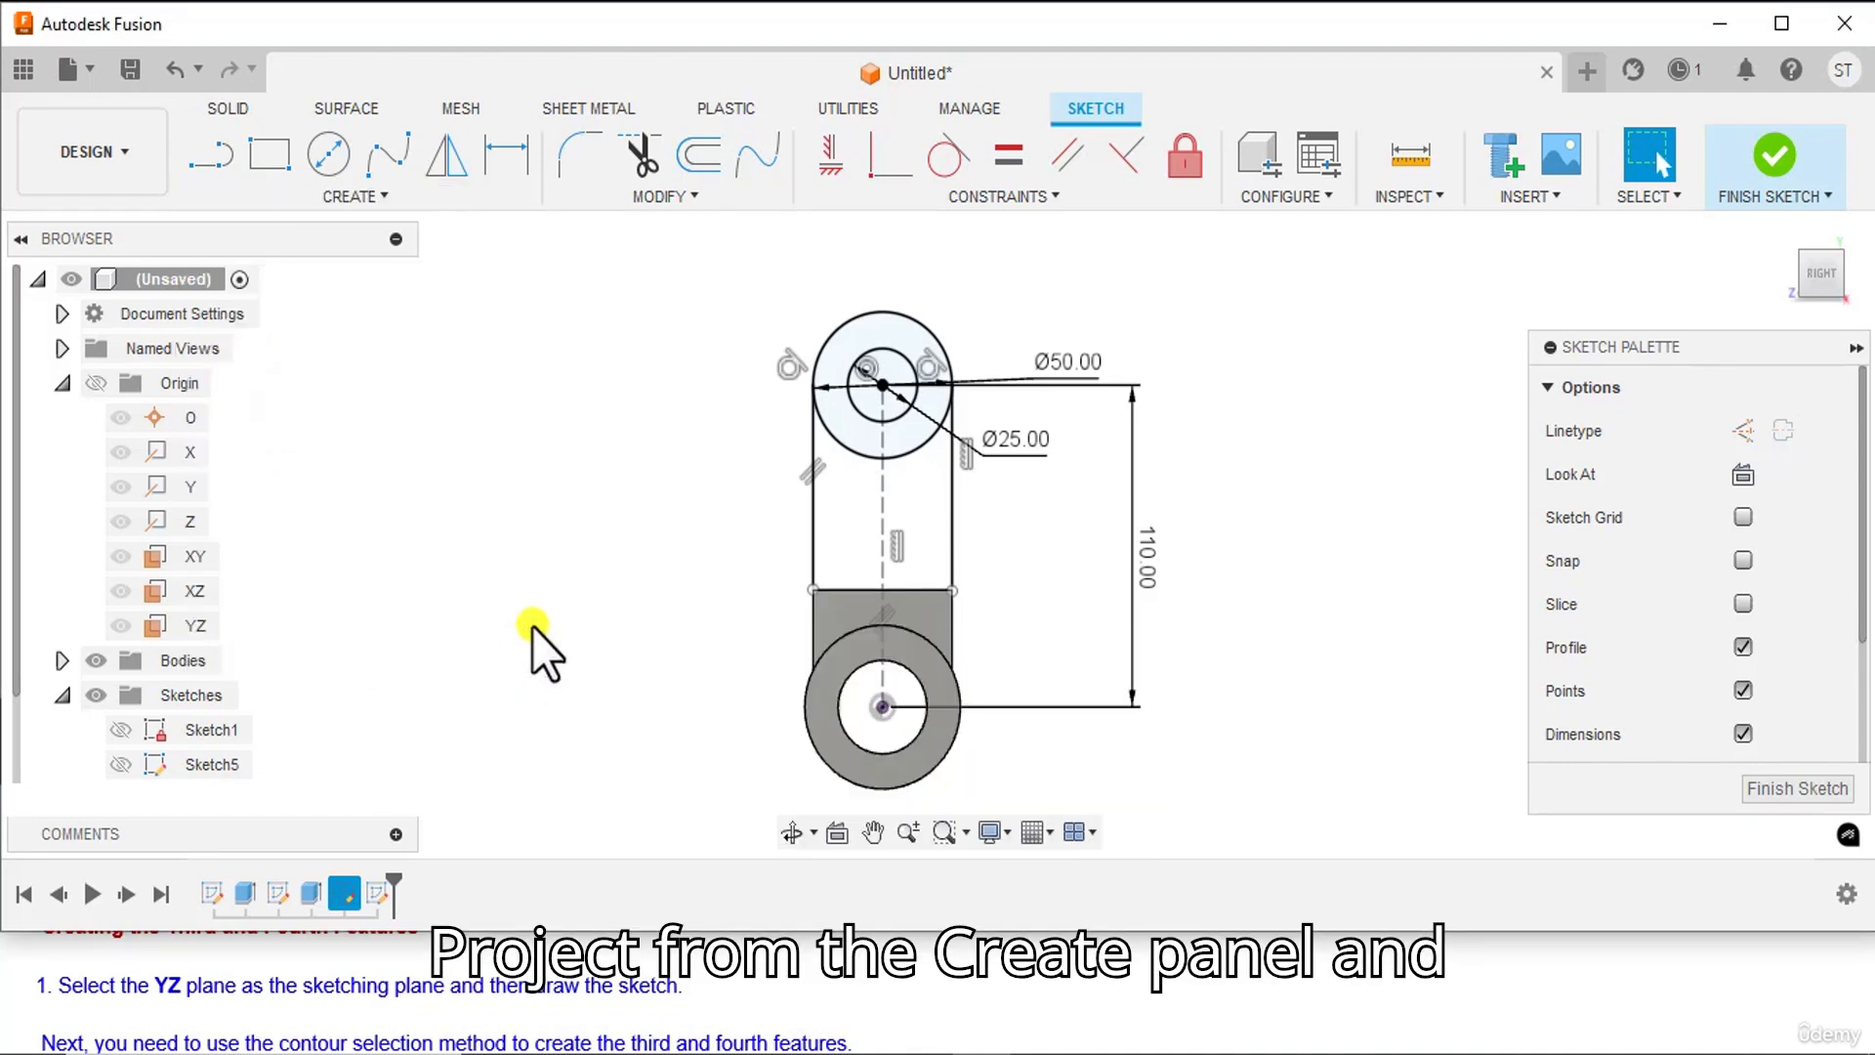
pyautogui.click(834, 589)
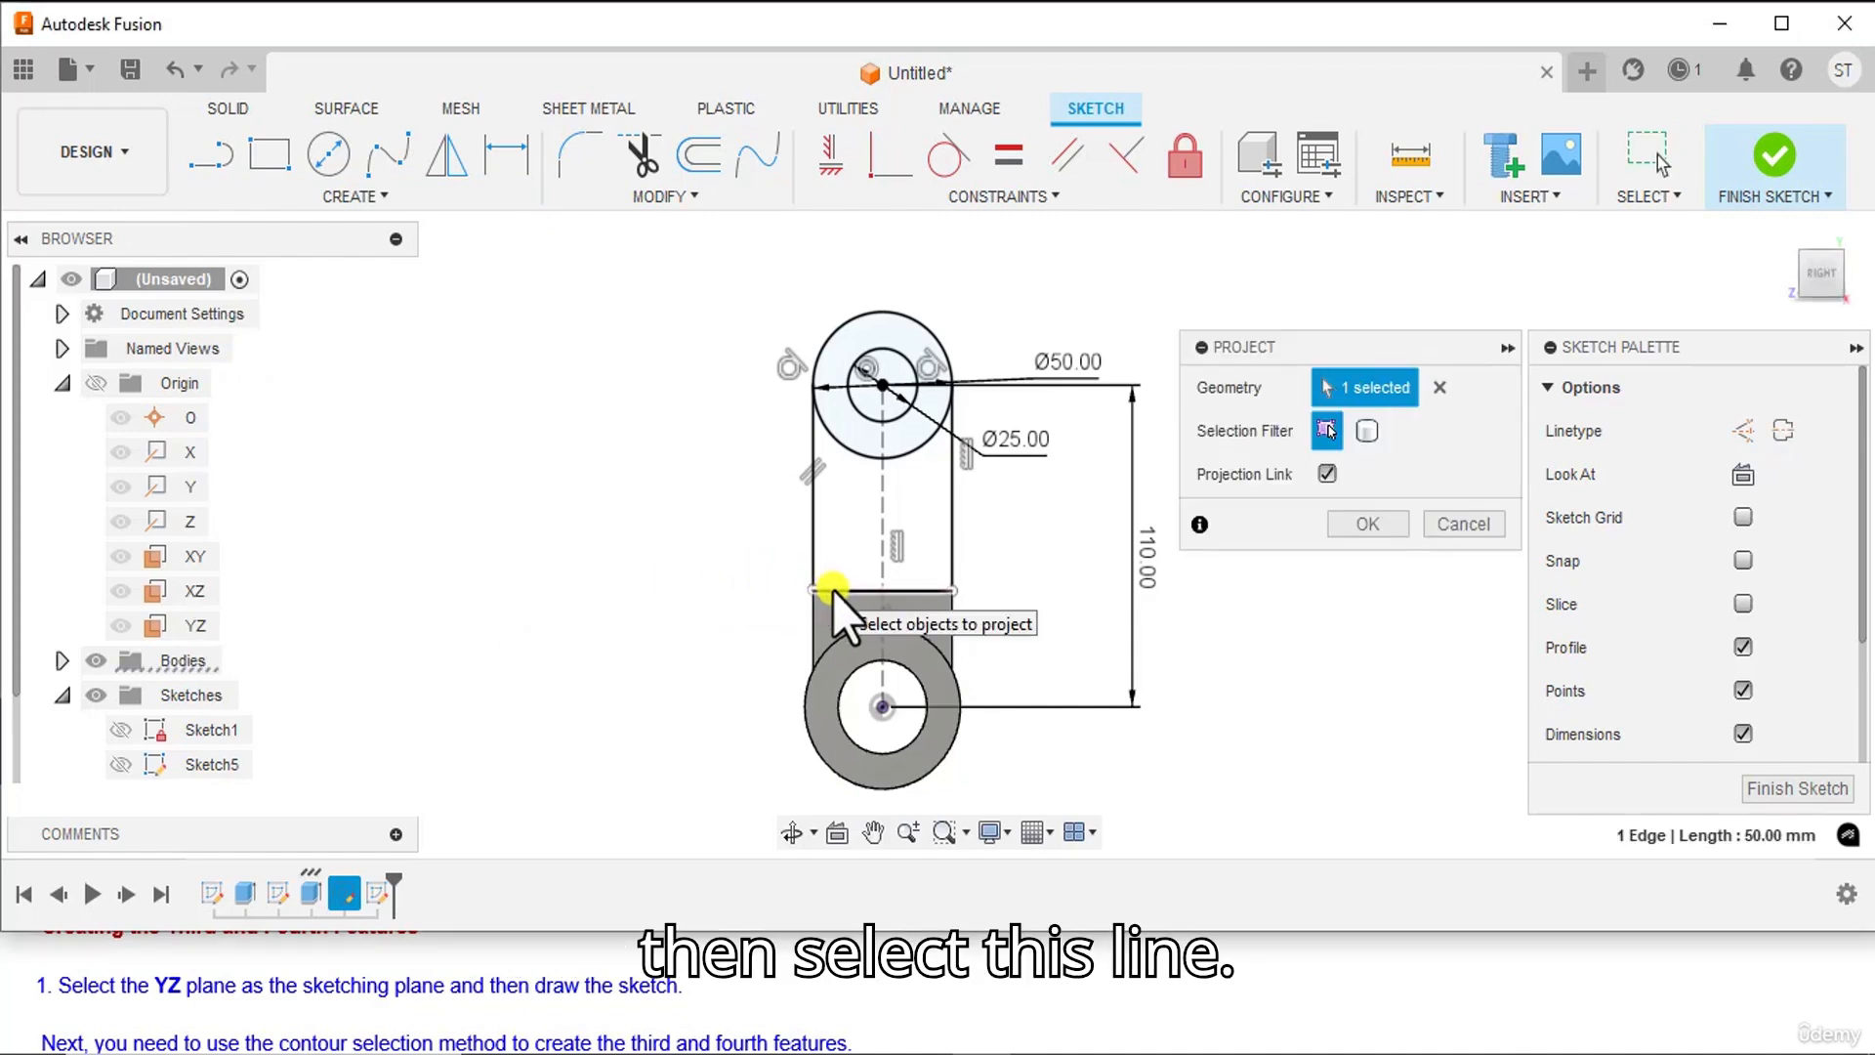
pyautogui.click(1363, 518)
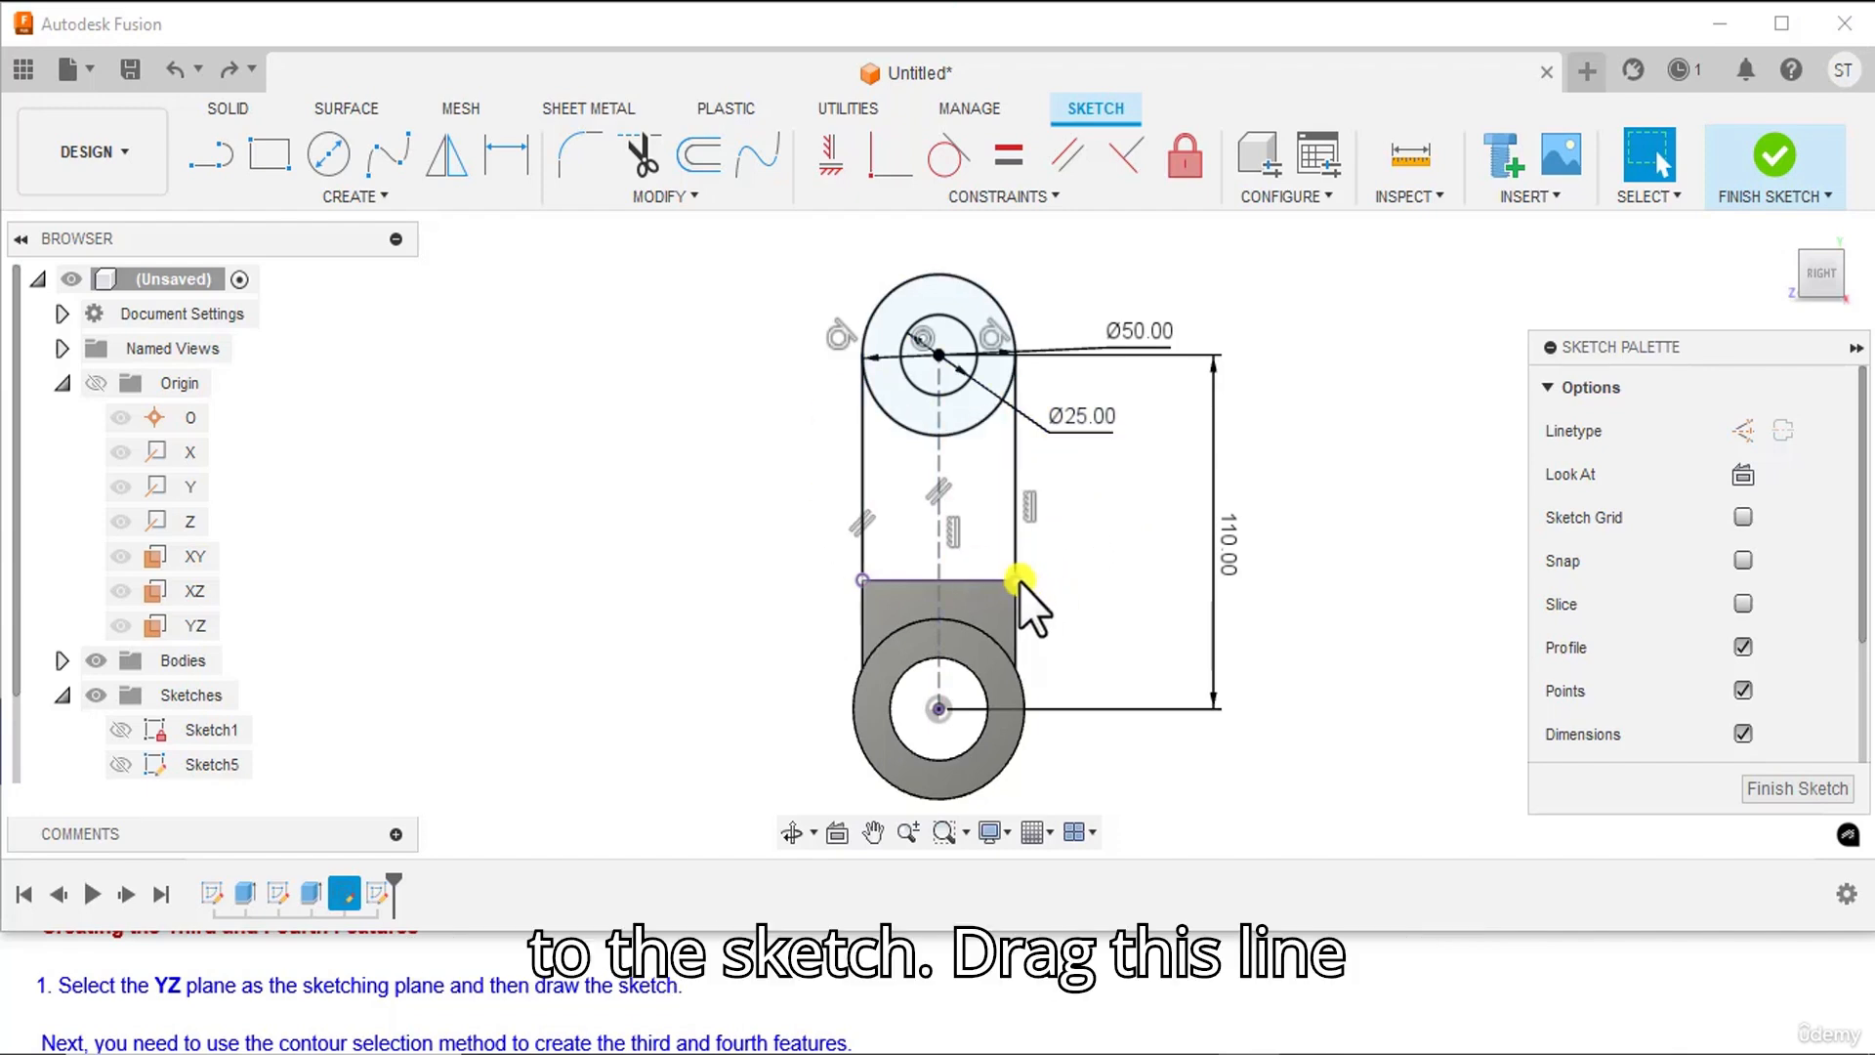
# - Pull the lower endpoints of both vertical lines upward, away from the projected edge
pyautogui.moveTo(1019, 582); pyautogui.dragTo(1035, 506)
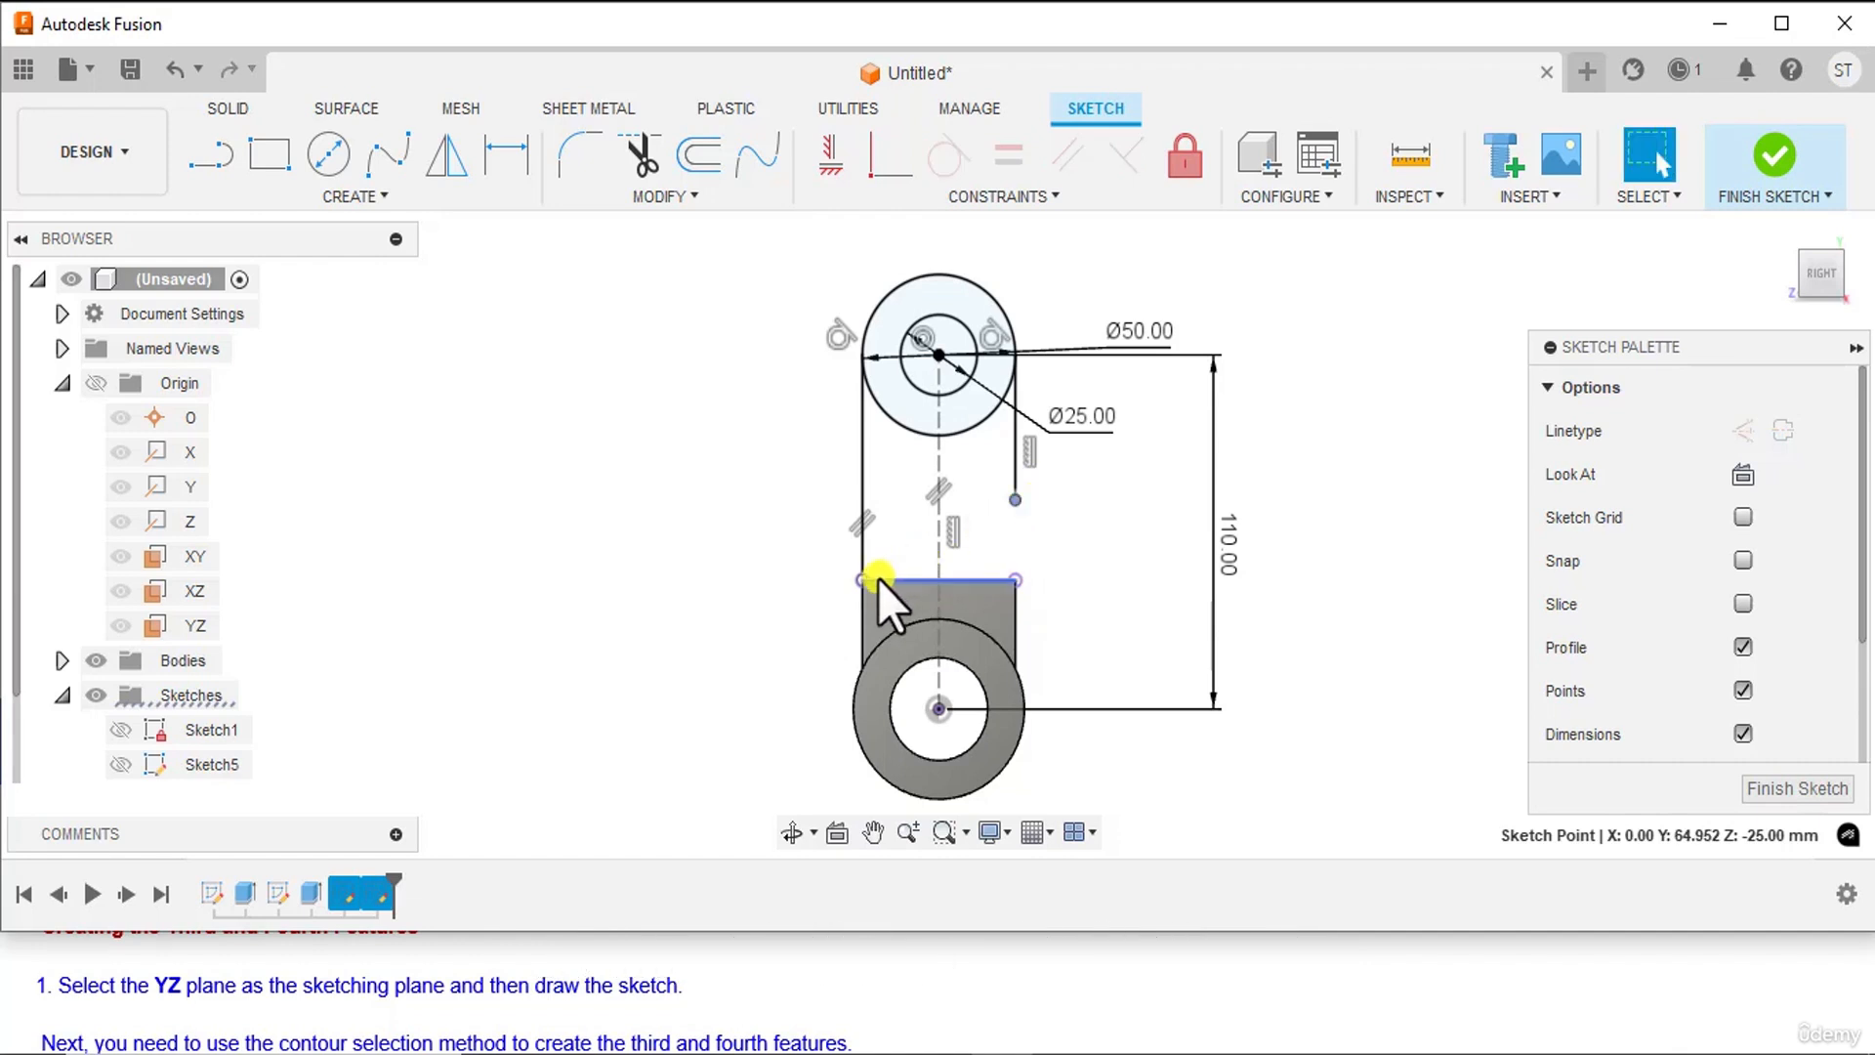
pyautogui.moveTo(864, 583); pyautogui.dragTo(877, 486)
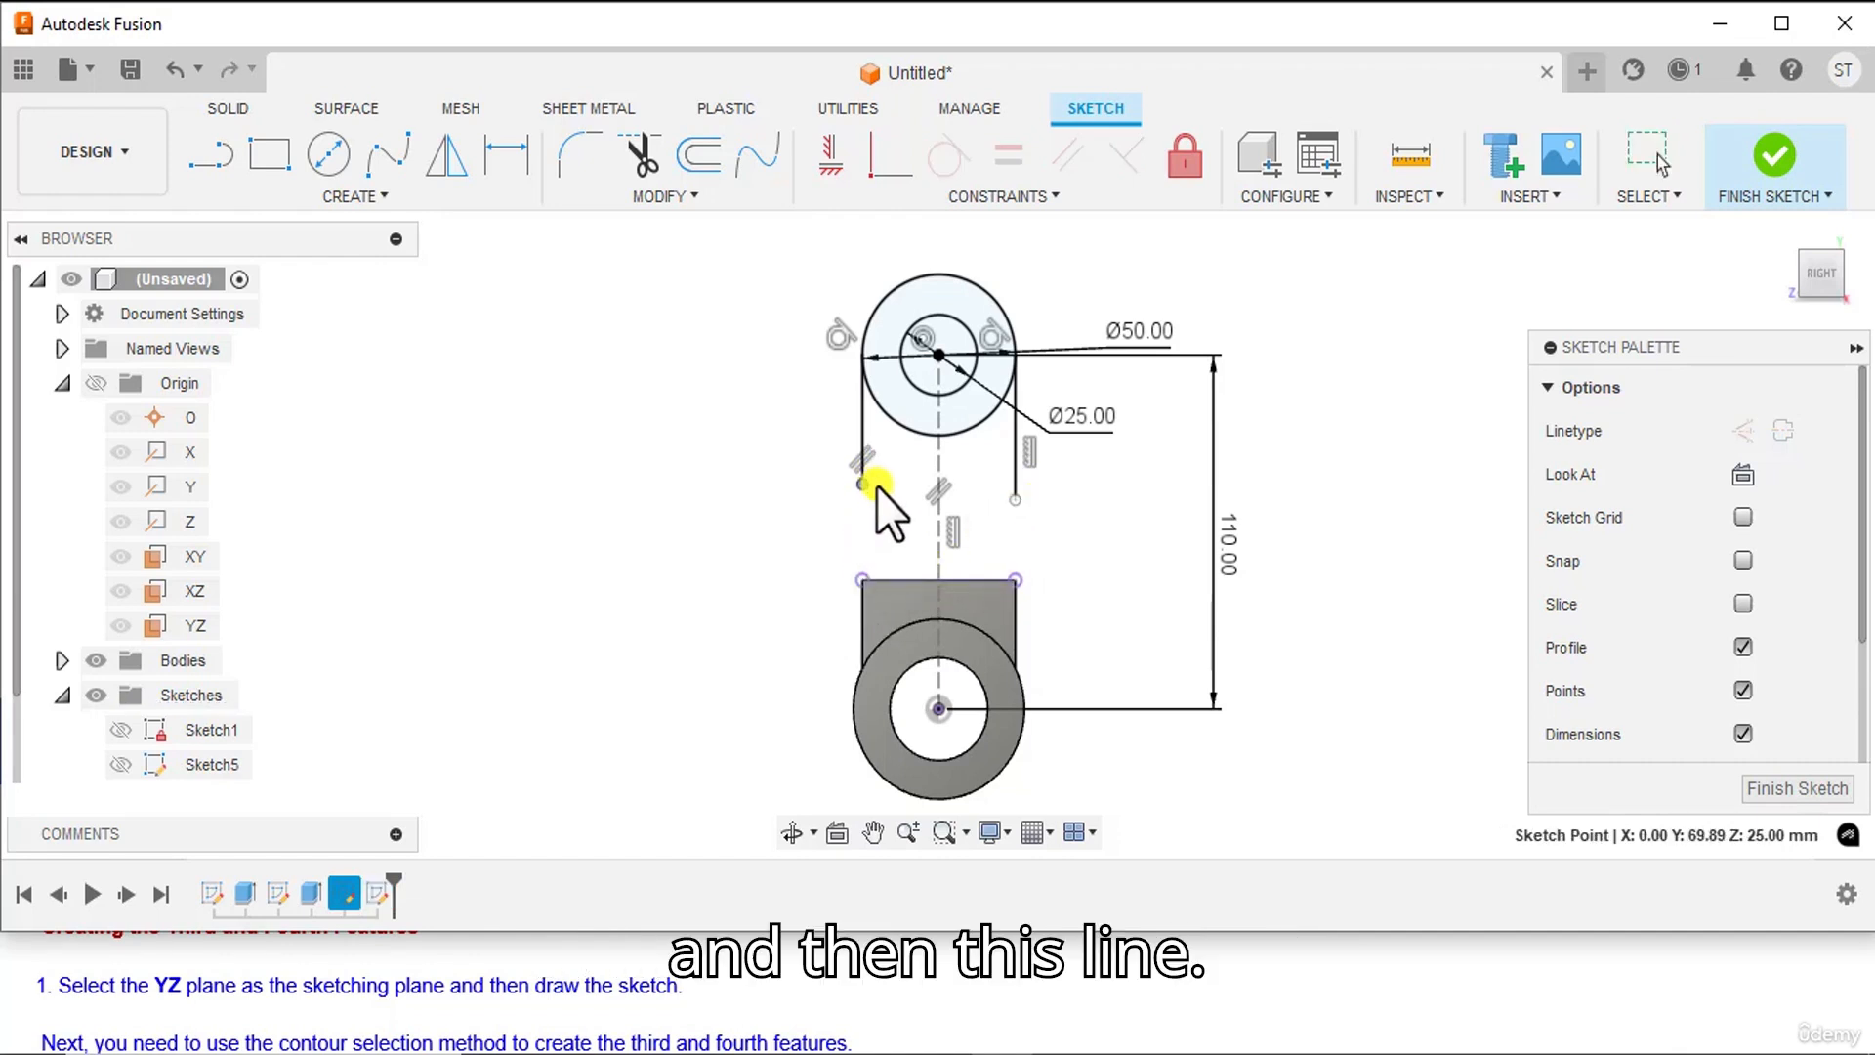
pyautogui.click(1060, 294)
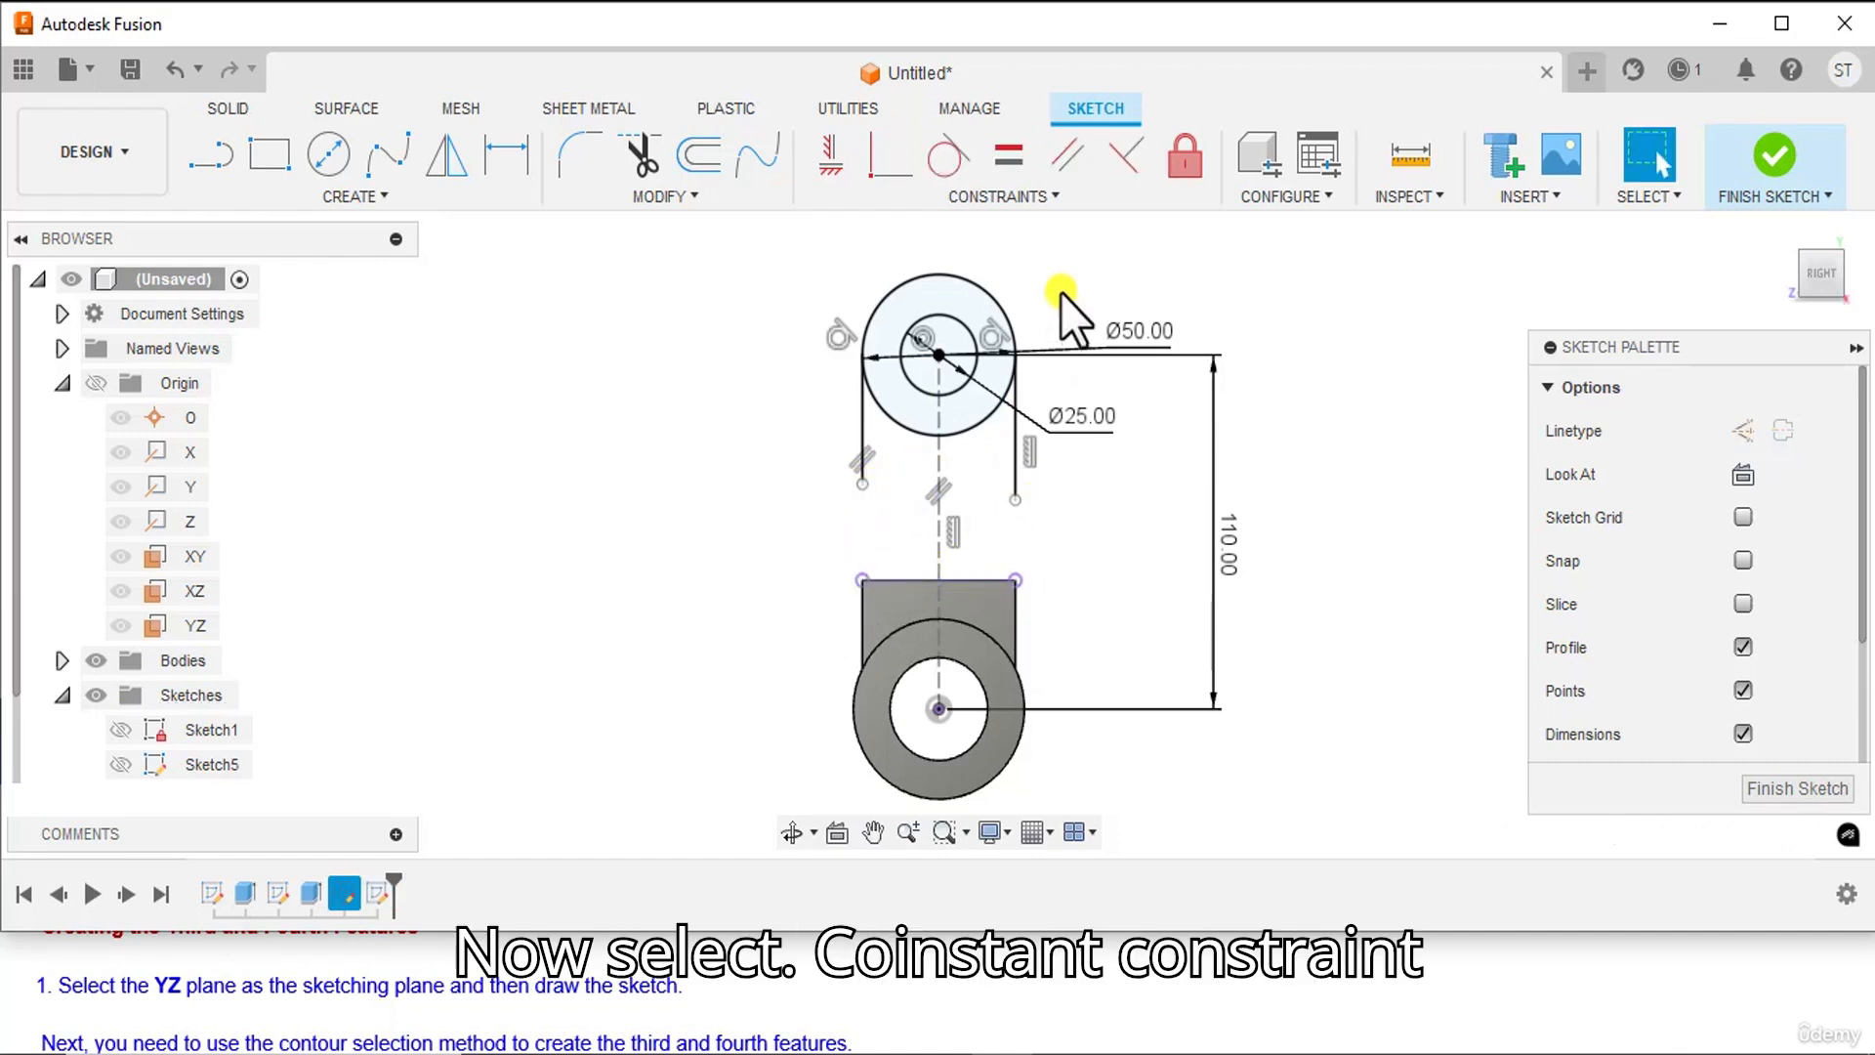
# - Apply Coincident constraints joining each vertical line's lower endpoint to the matching end of the projected edge
pyautogui.click(887, 168)
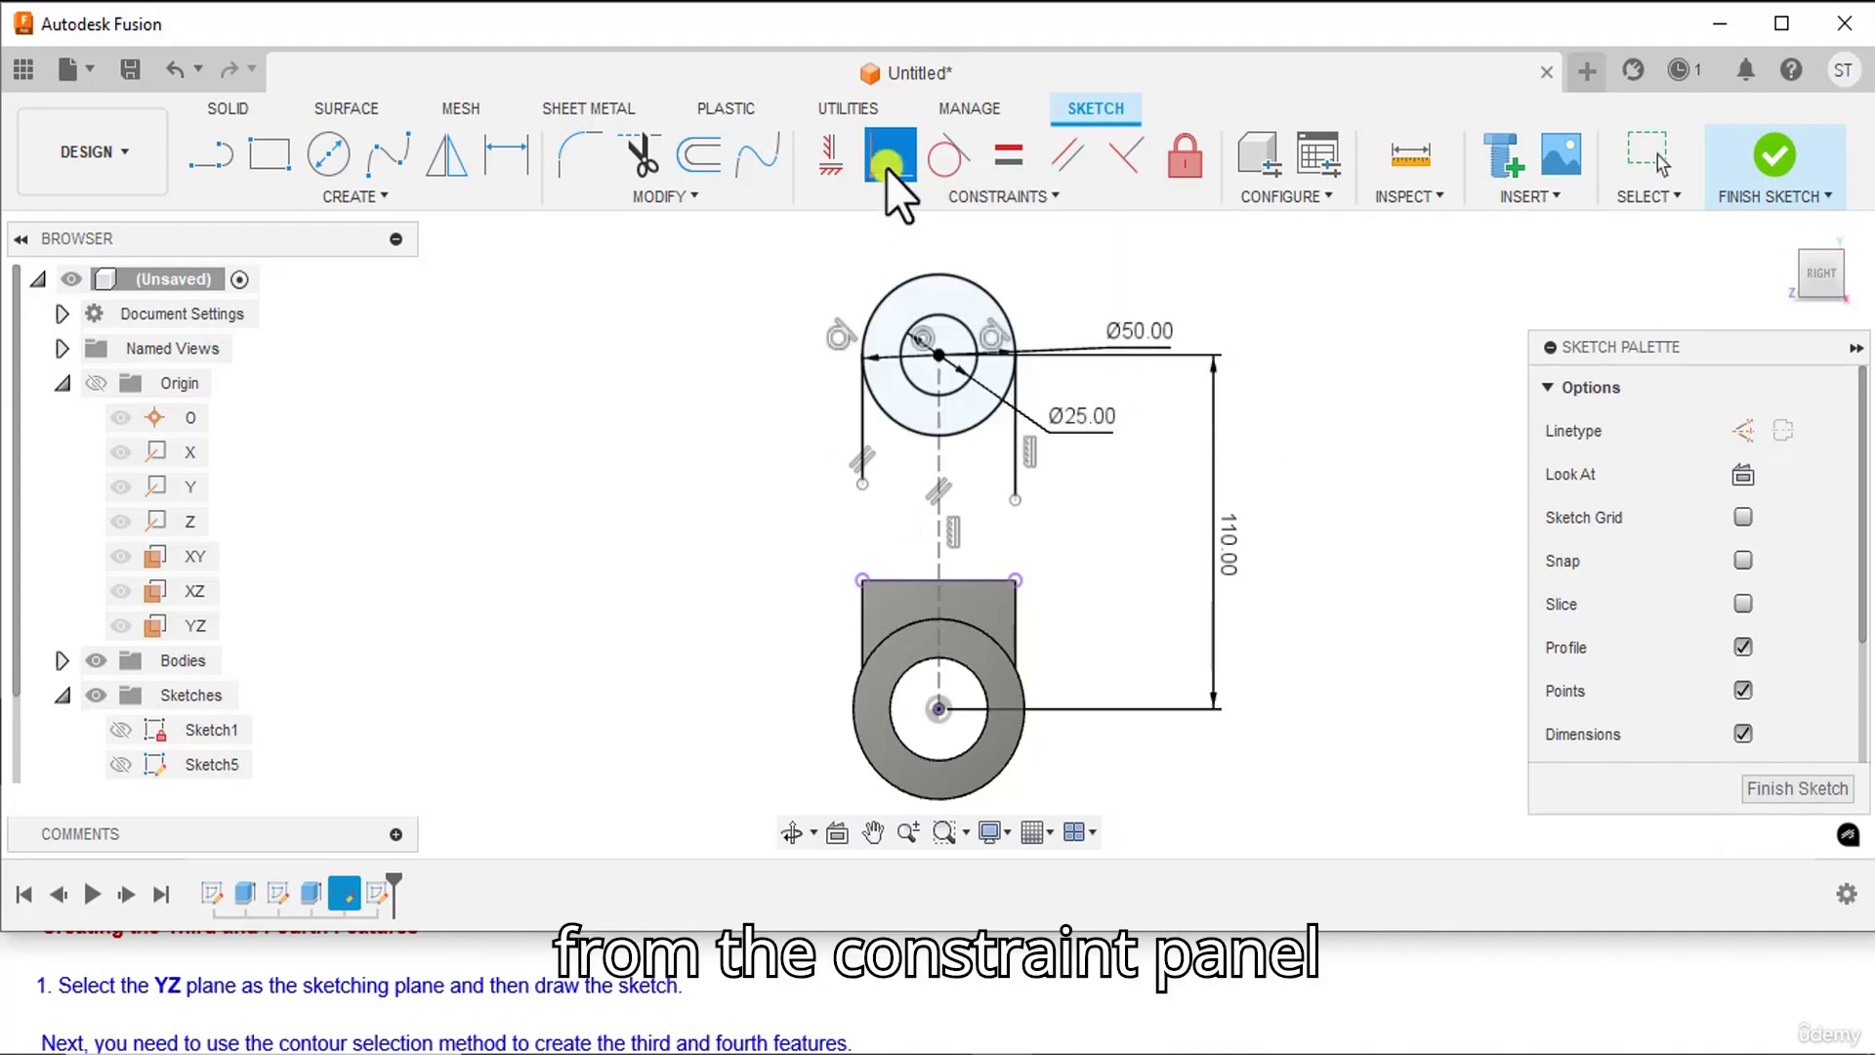
pyautogui.click(1015, 501)
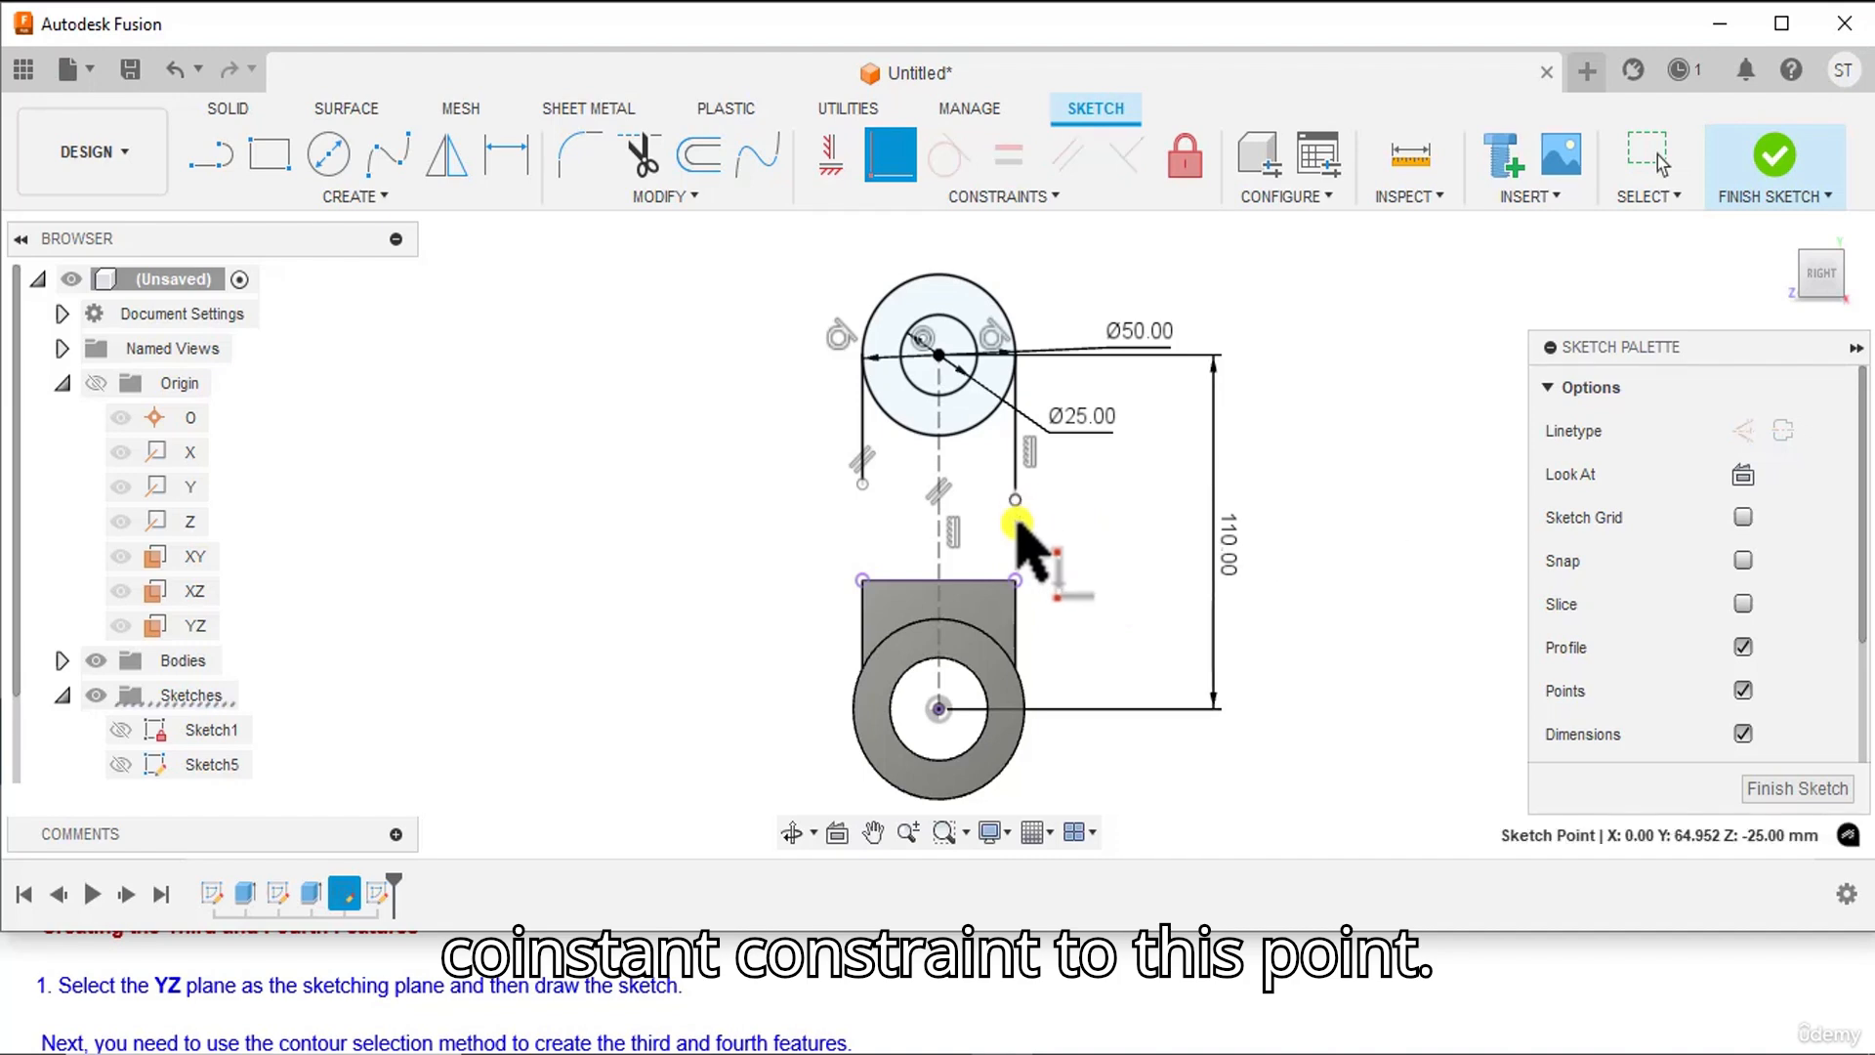
pyautogui.click(1016, 578)
pyautogui.click(861, 484)
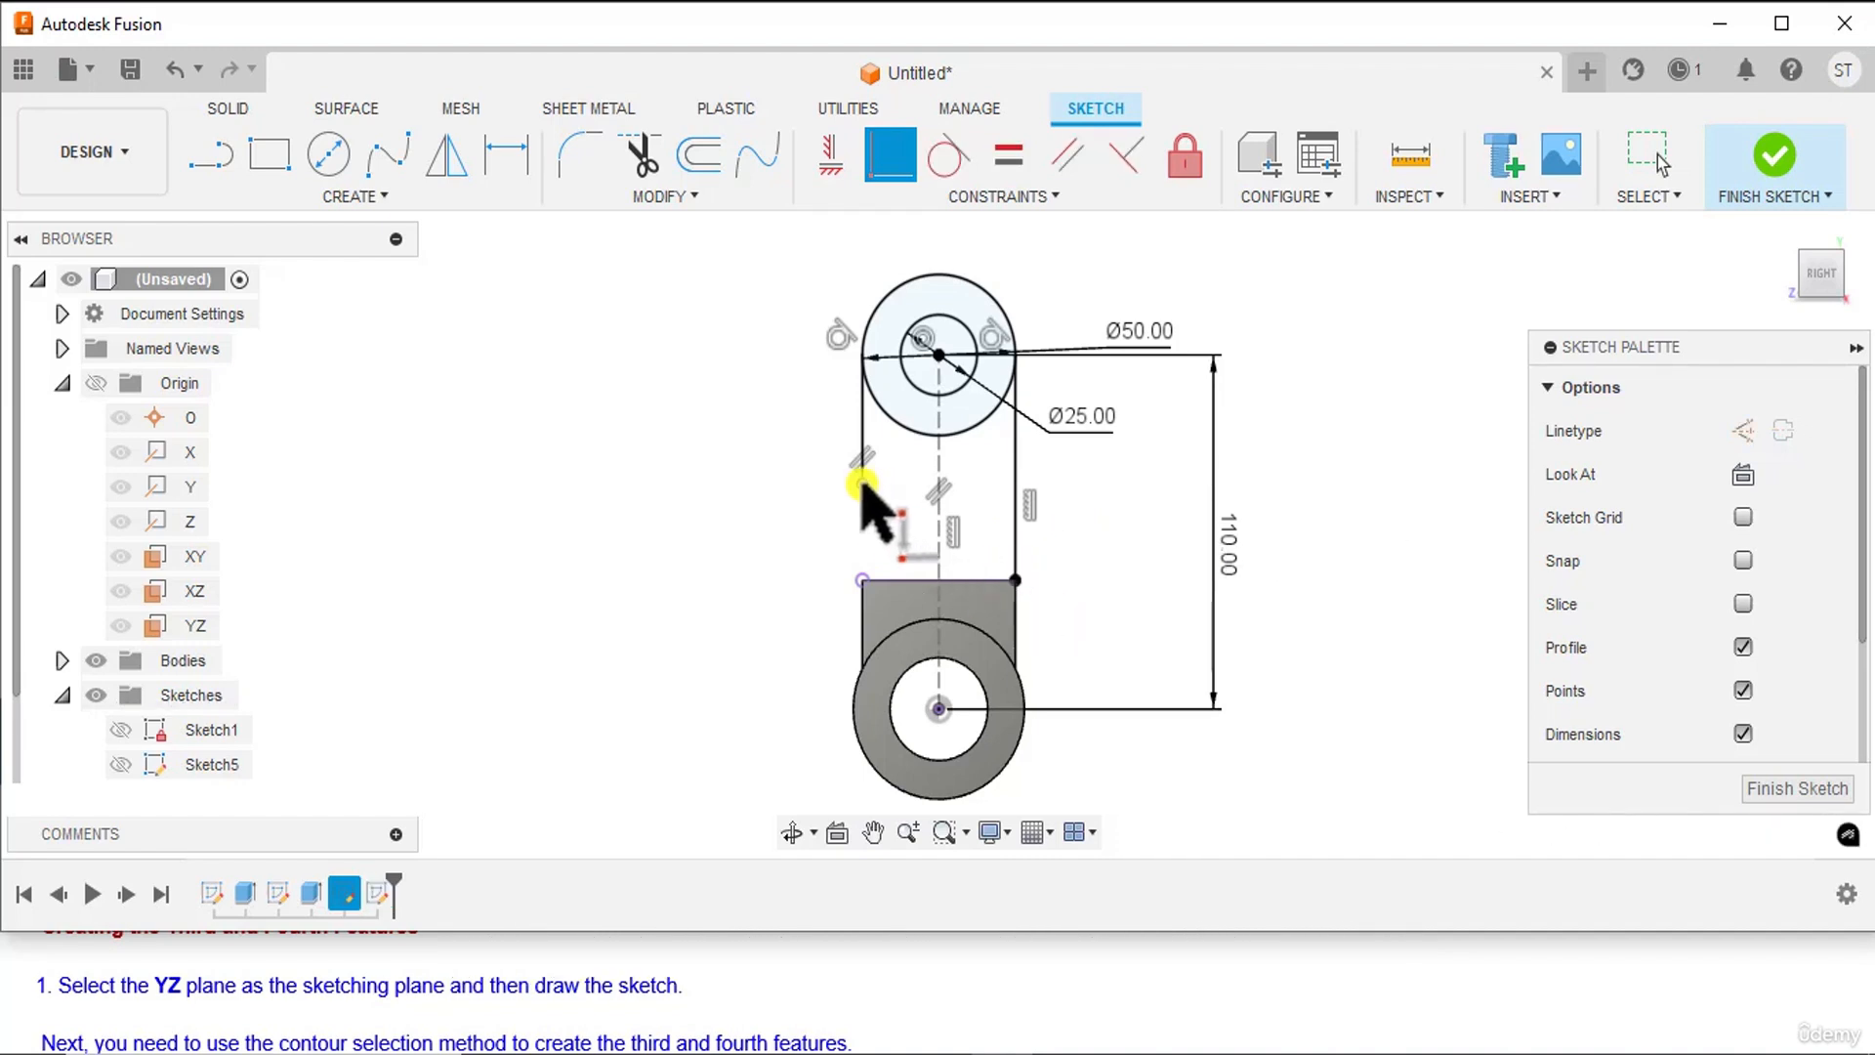
pyautogui.click(861, 579)
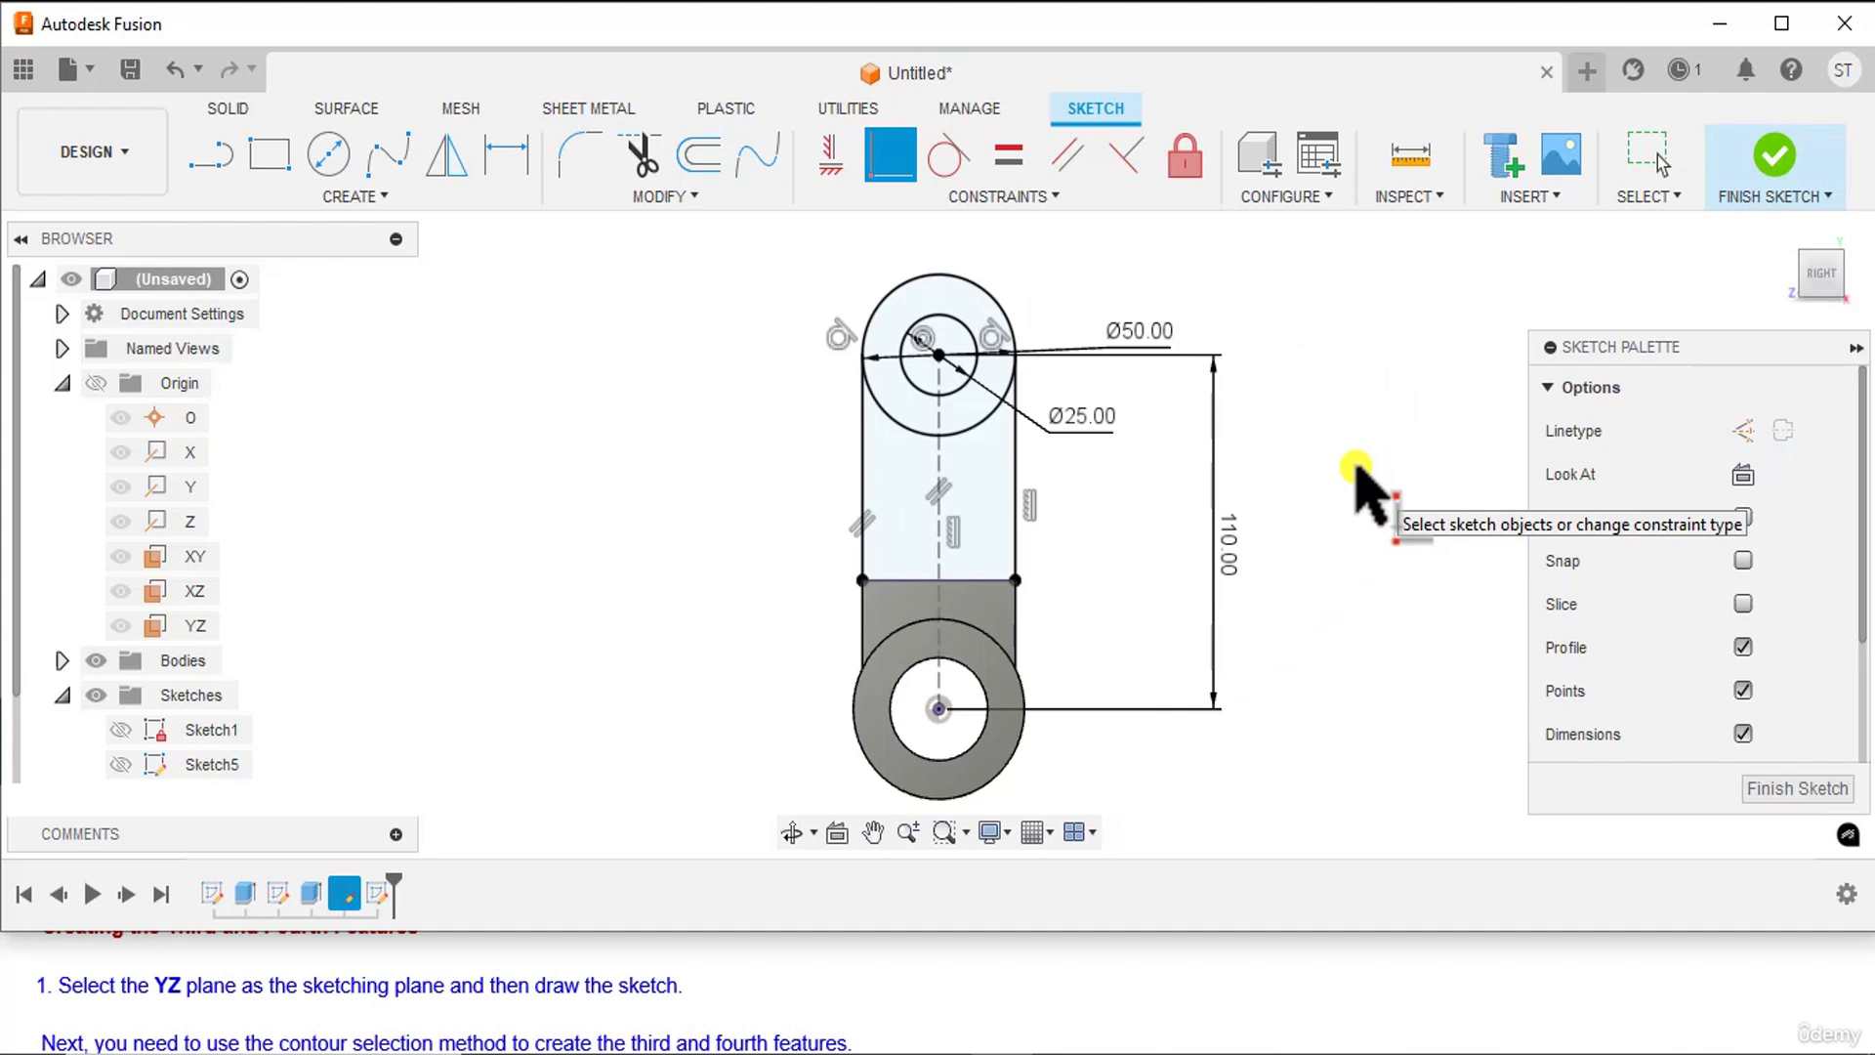
# - End the Coincident constraint and finish the YZ-plane sketch
pyautogui.scroll(-1, 724, 998)
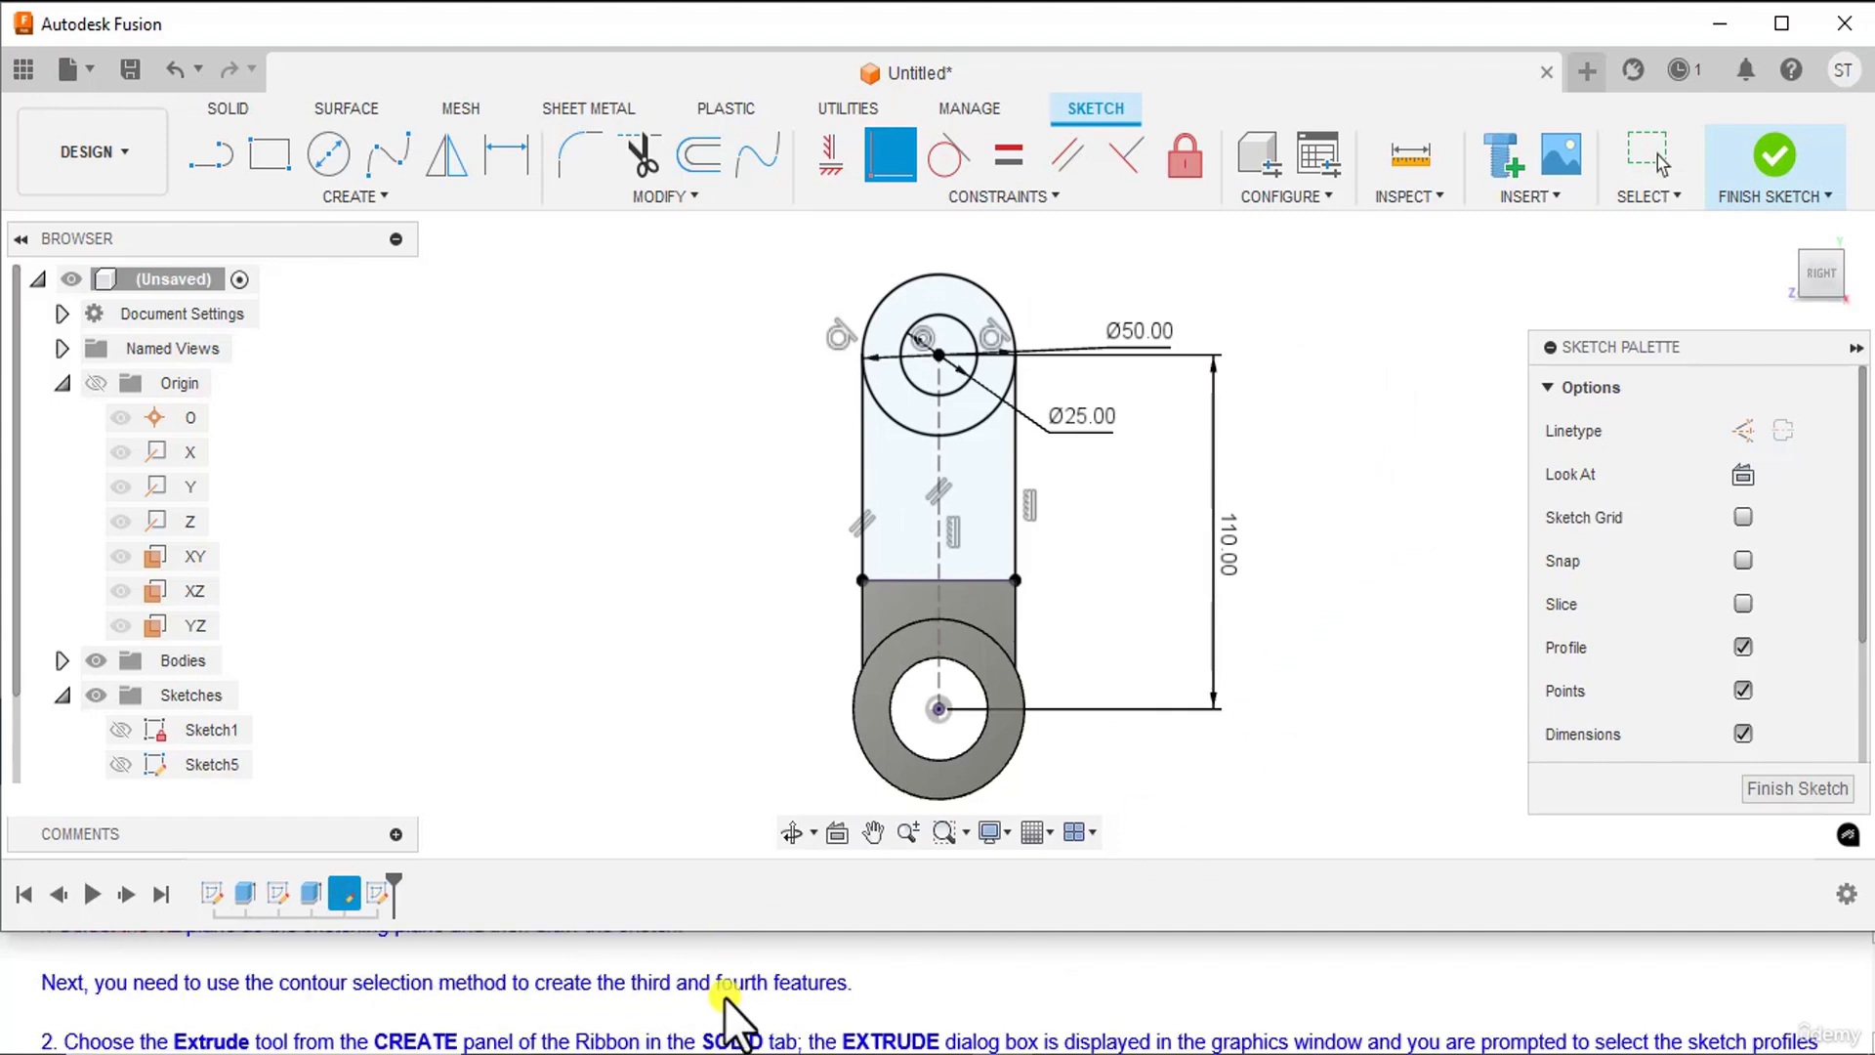
pyautogui.press('Escape')
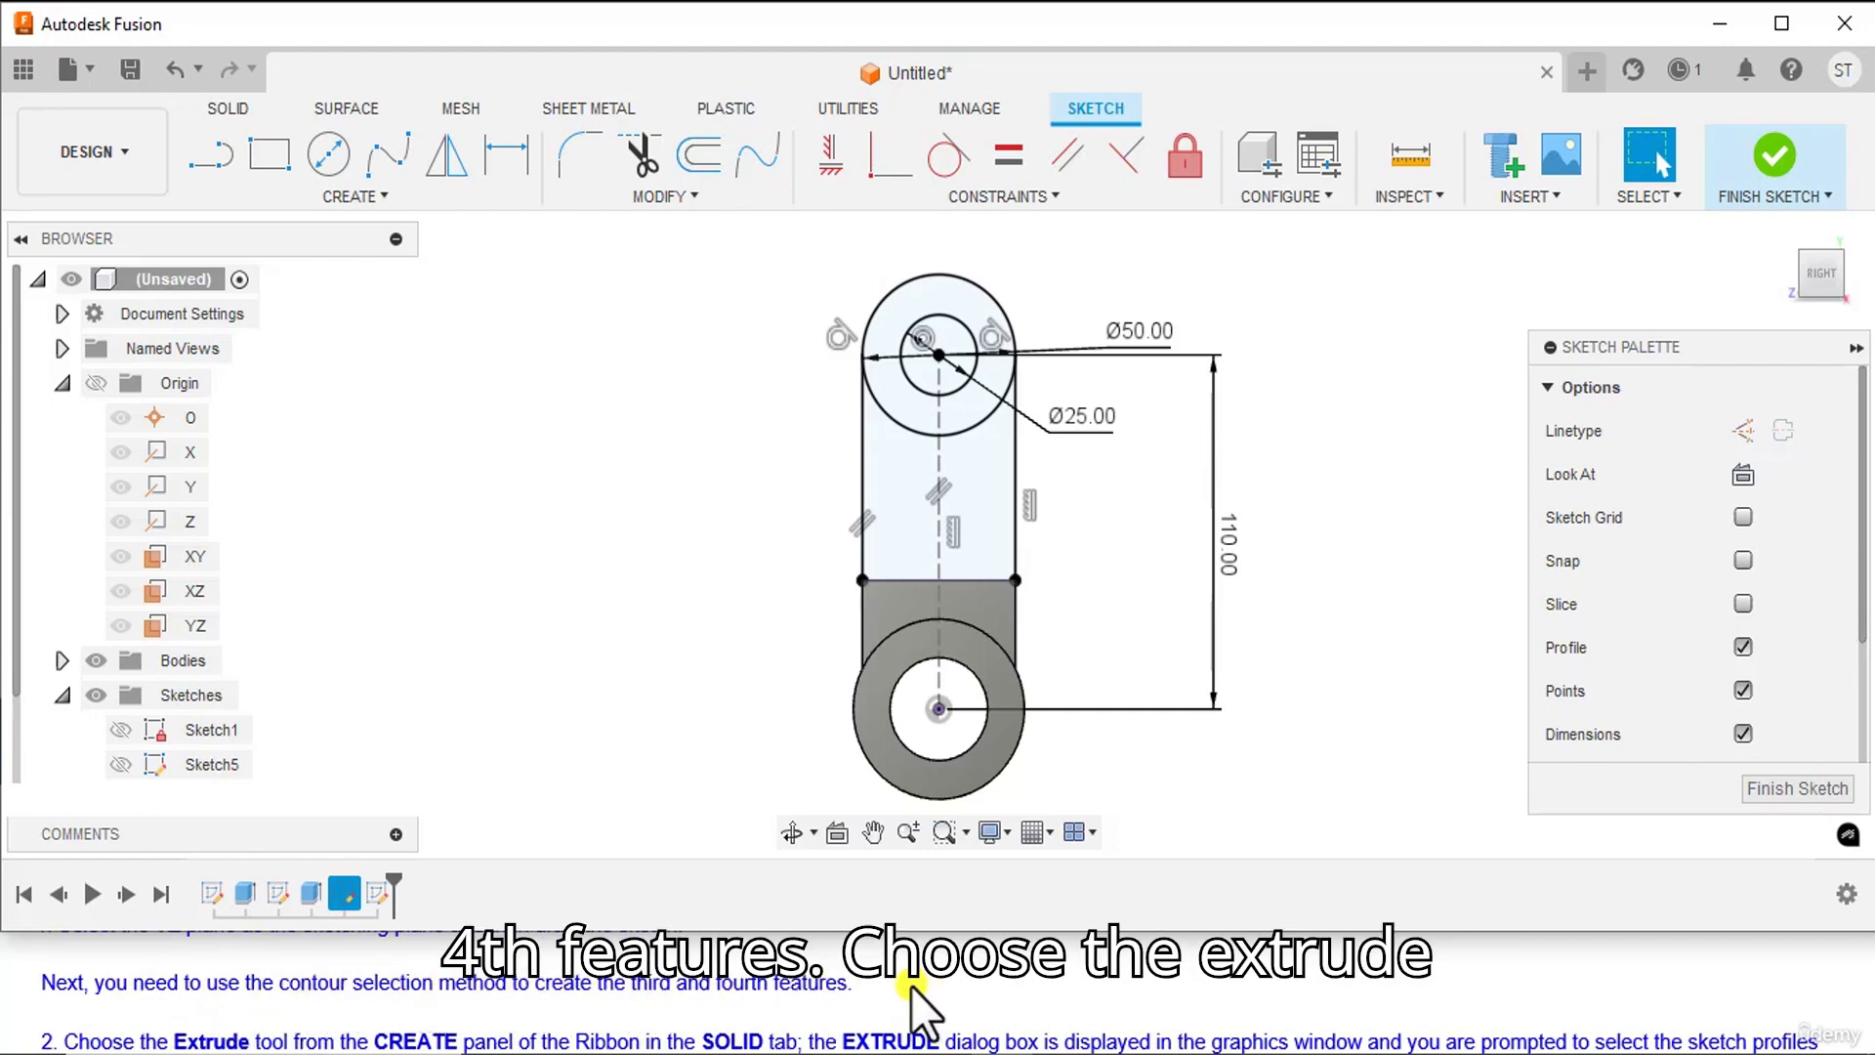
pyautogui.scroll(-1, 911, 986)
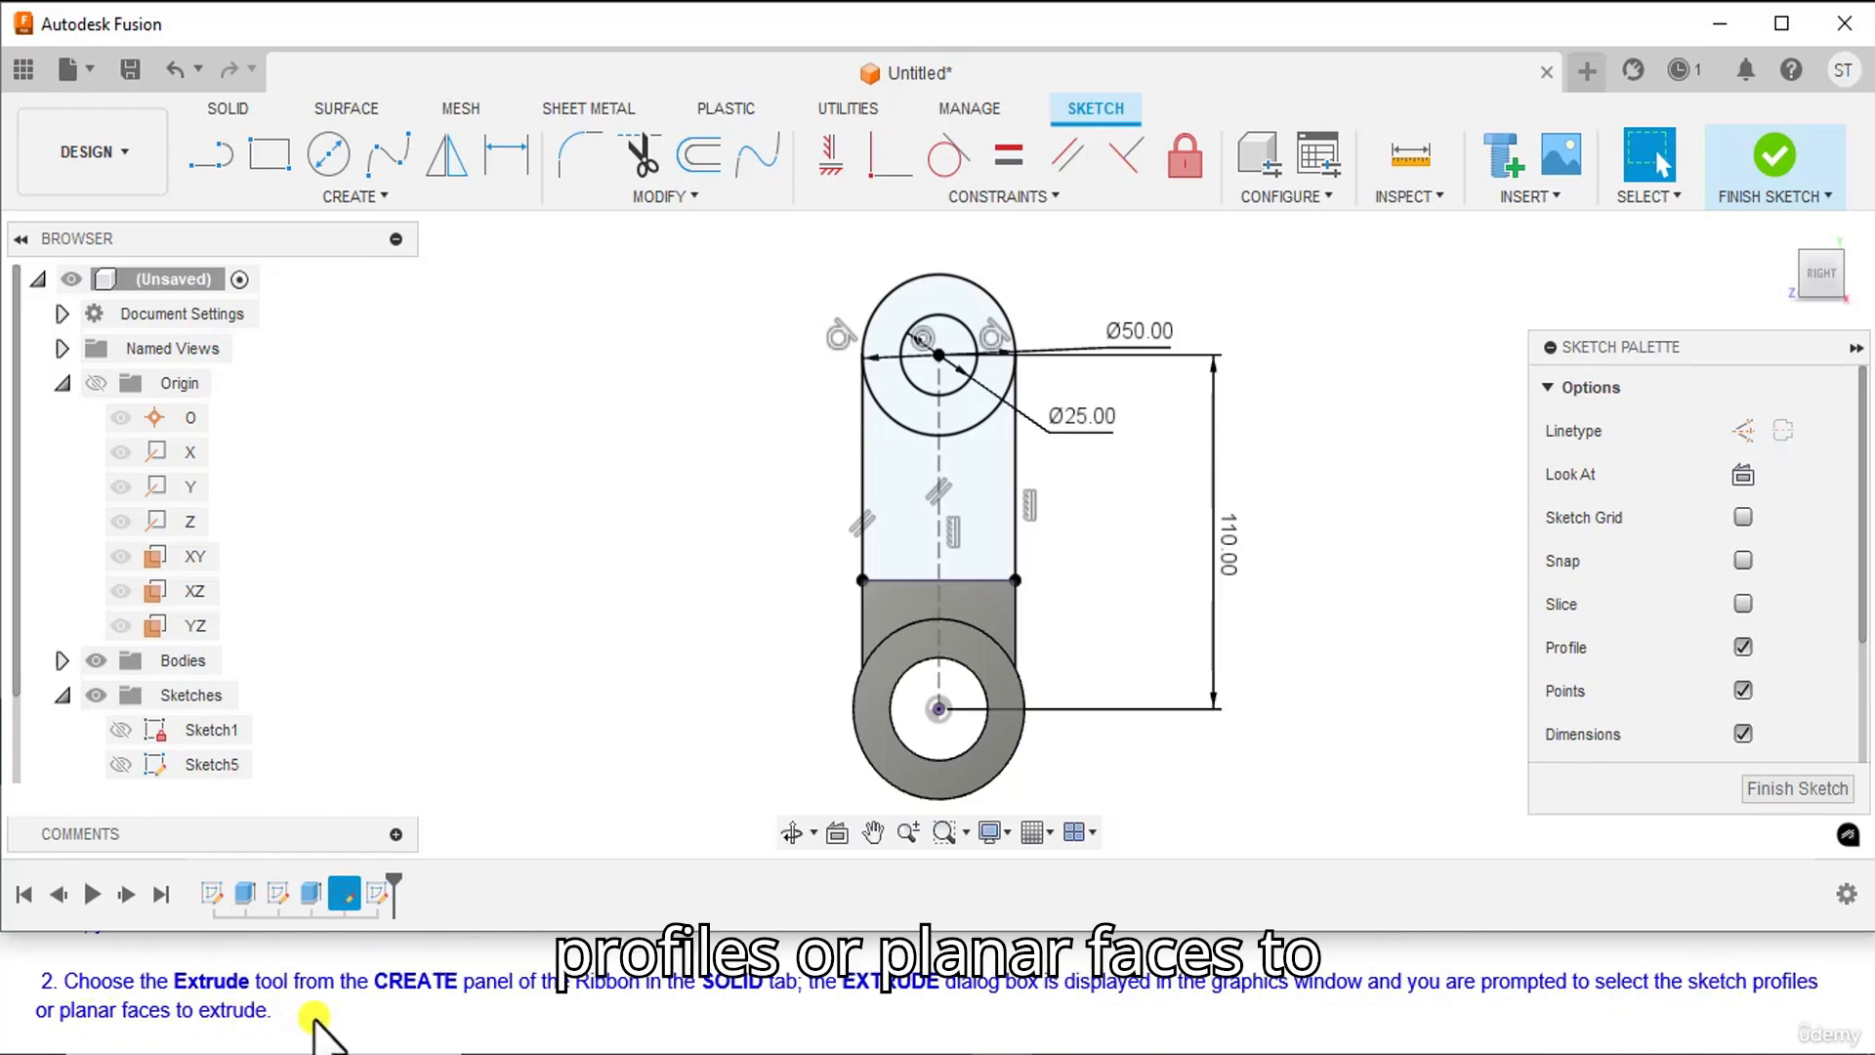
pyautogui.click(1787, 154)
pyautogui.moveTo(1315, 531); pyautogui.dragTo(1329, 429, button='middle')
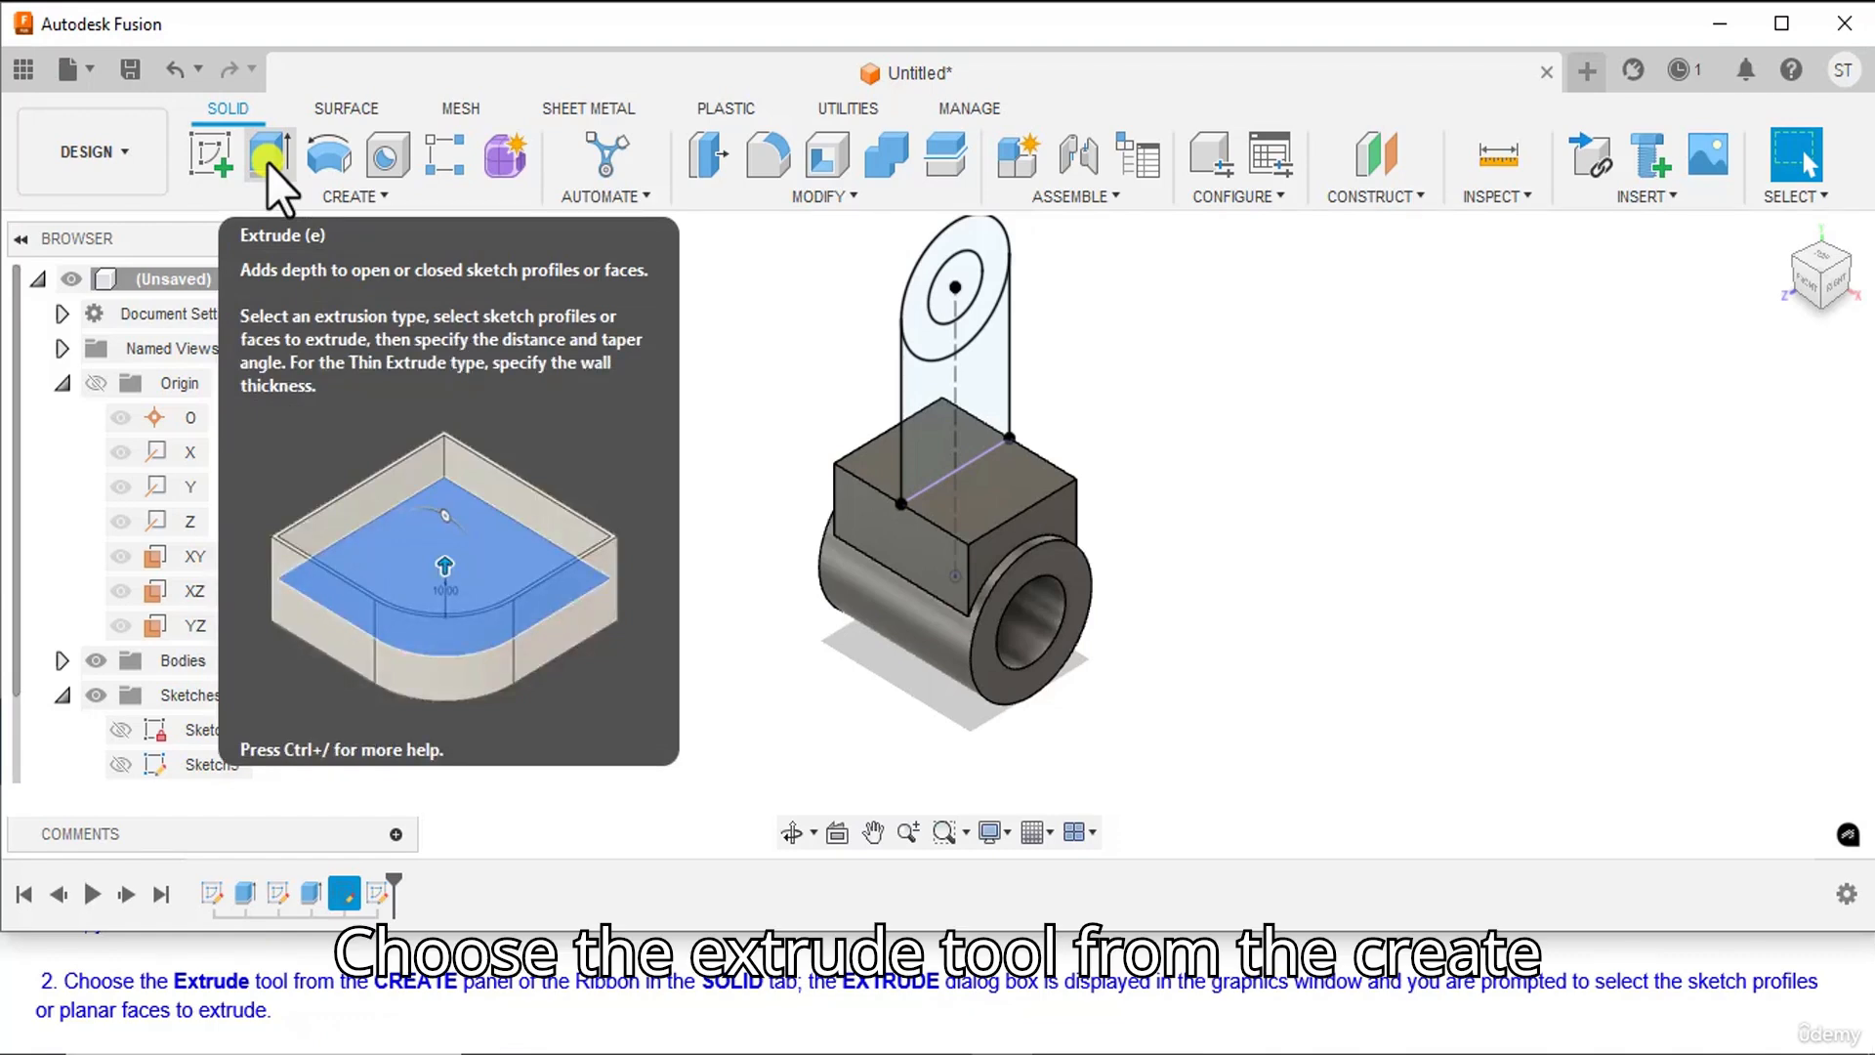
# - Extrude the profile below the outer circle symmetrically by a whole length of 18 mm, joining it to the body
pyautogui.click(267, 162)
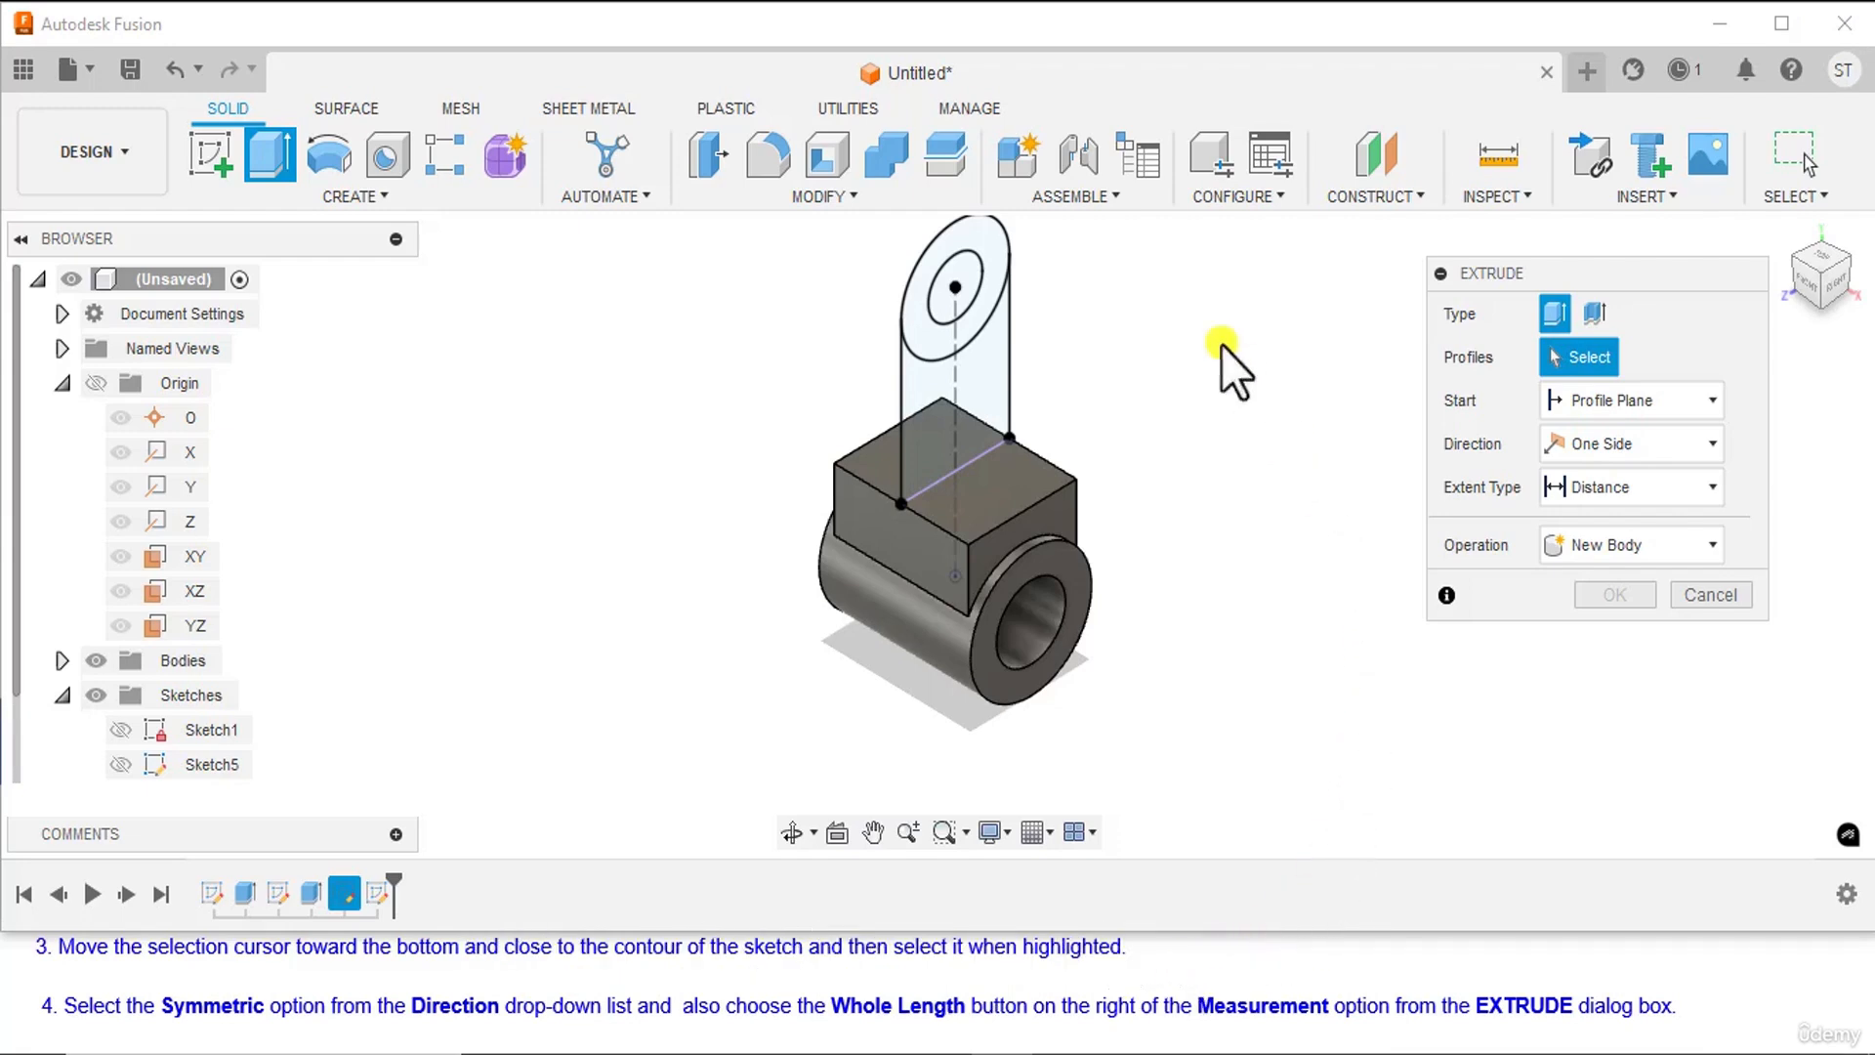
pyautogui.click(990, 379)
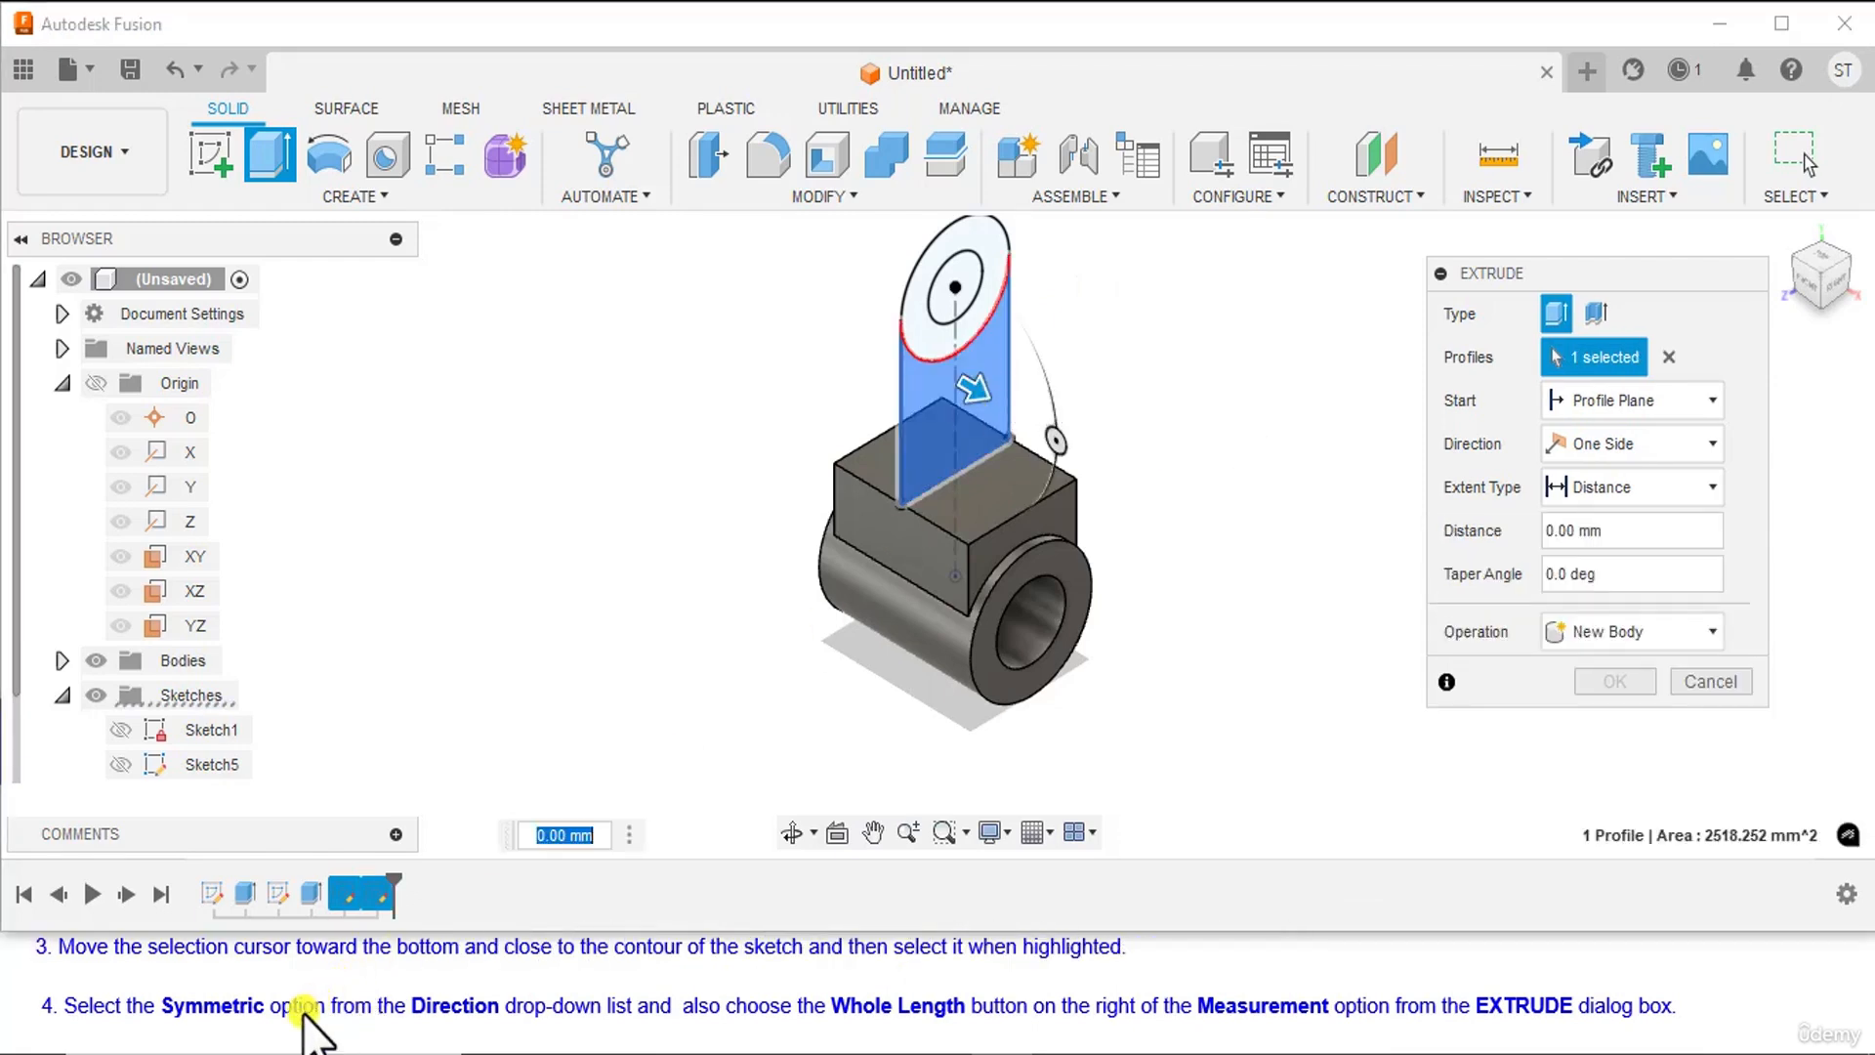
pyautogui.scroll(-1, 304, 1015)
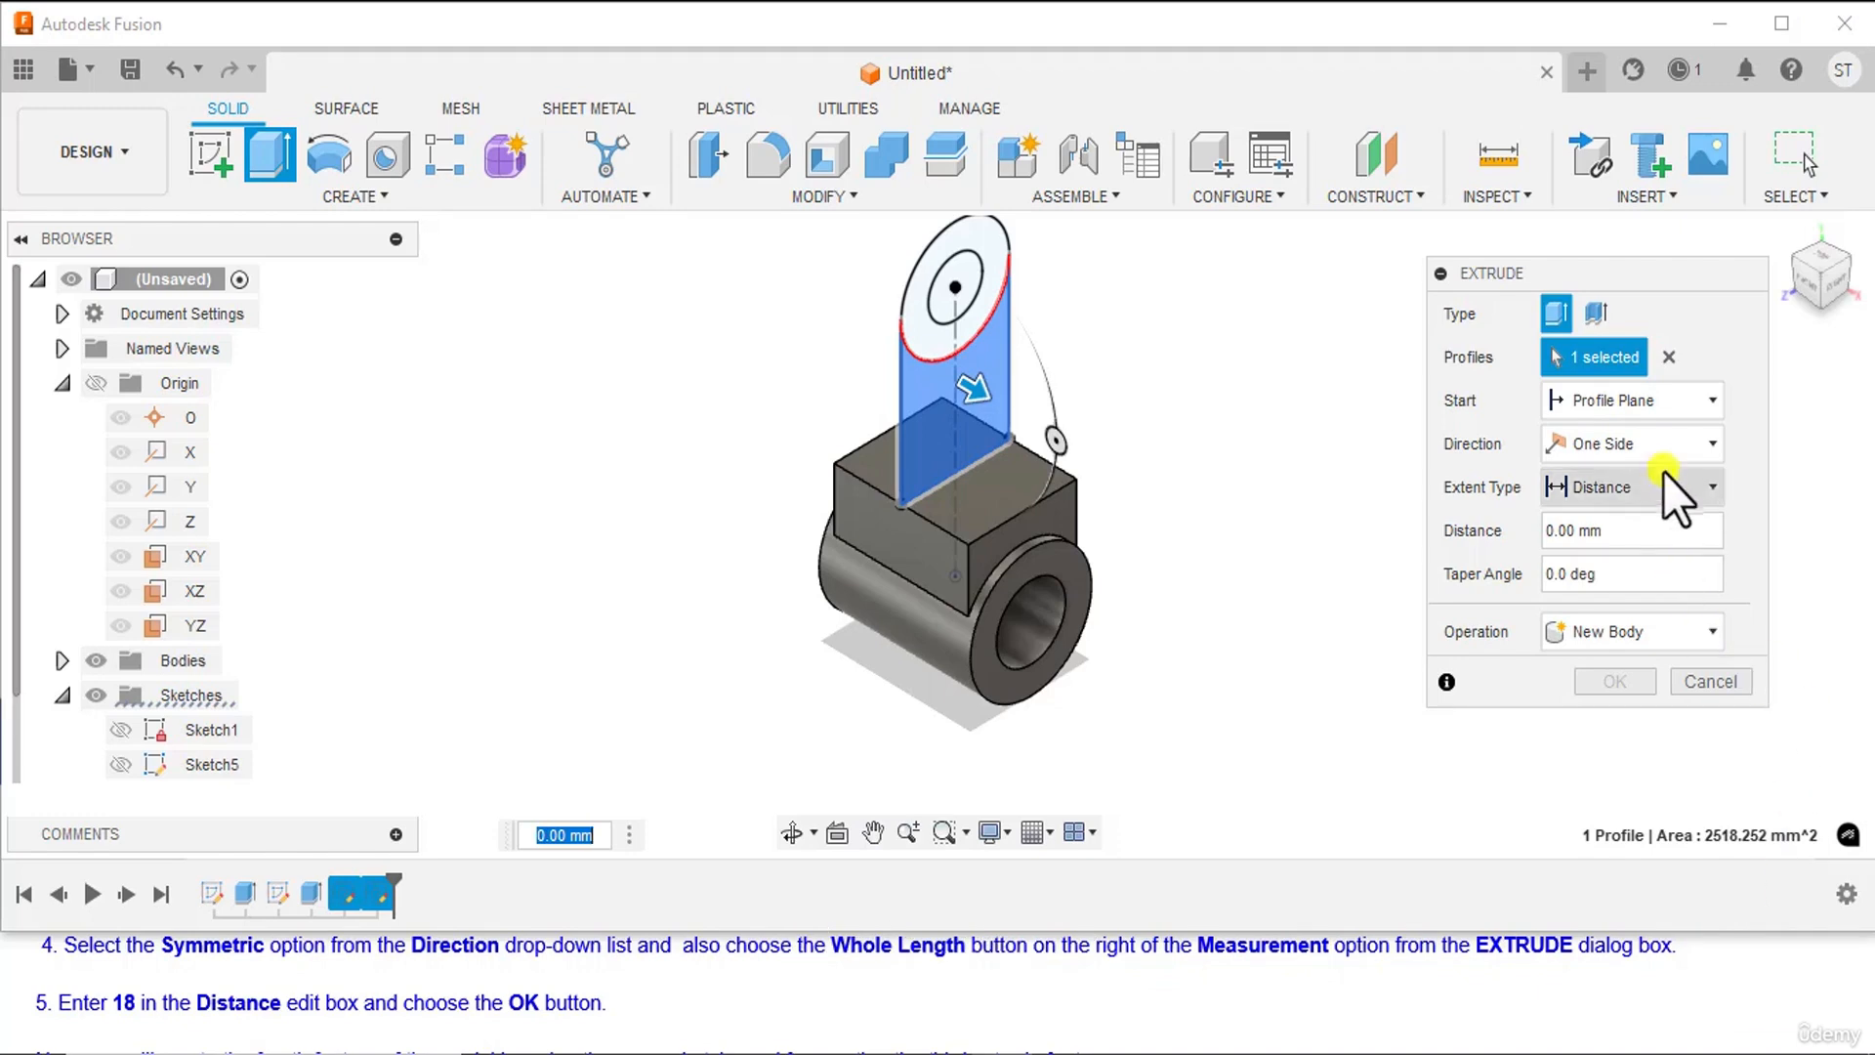
pyautogui.click(1662, 445)
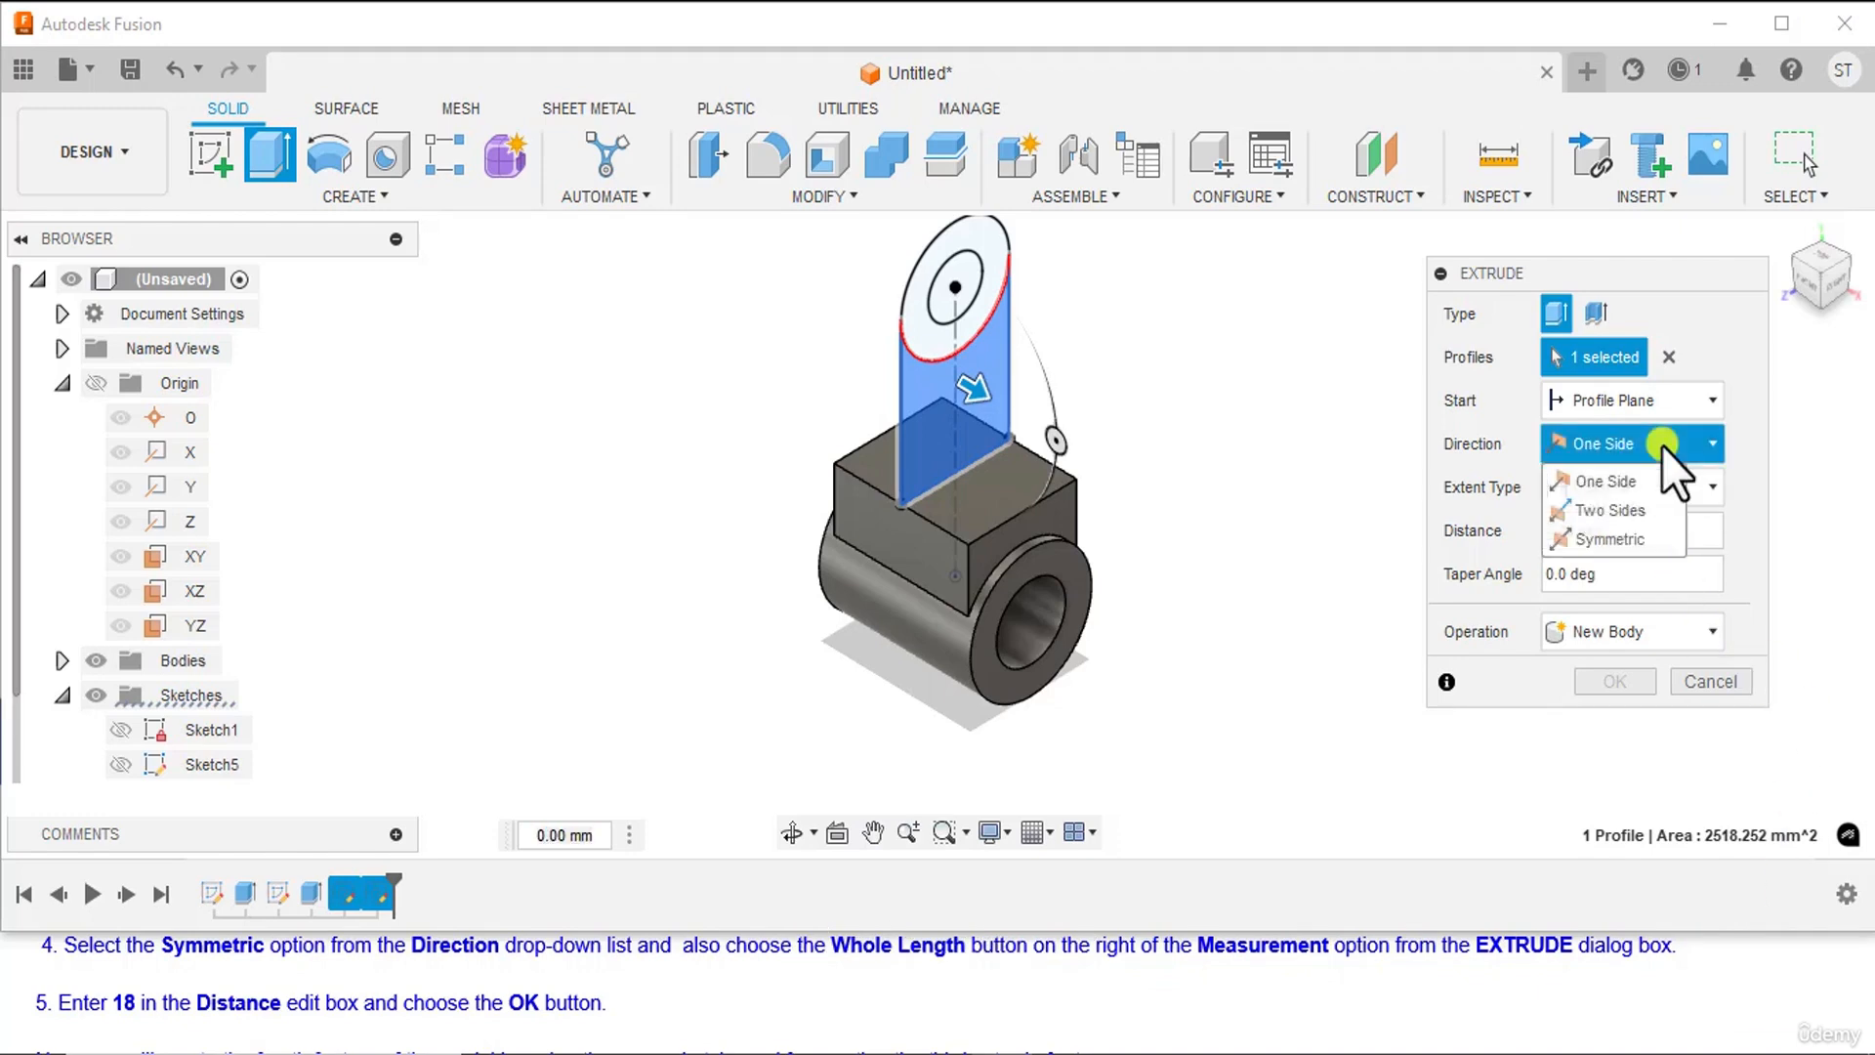
pyautogui.click(1621, 537)
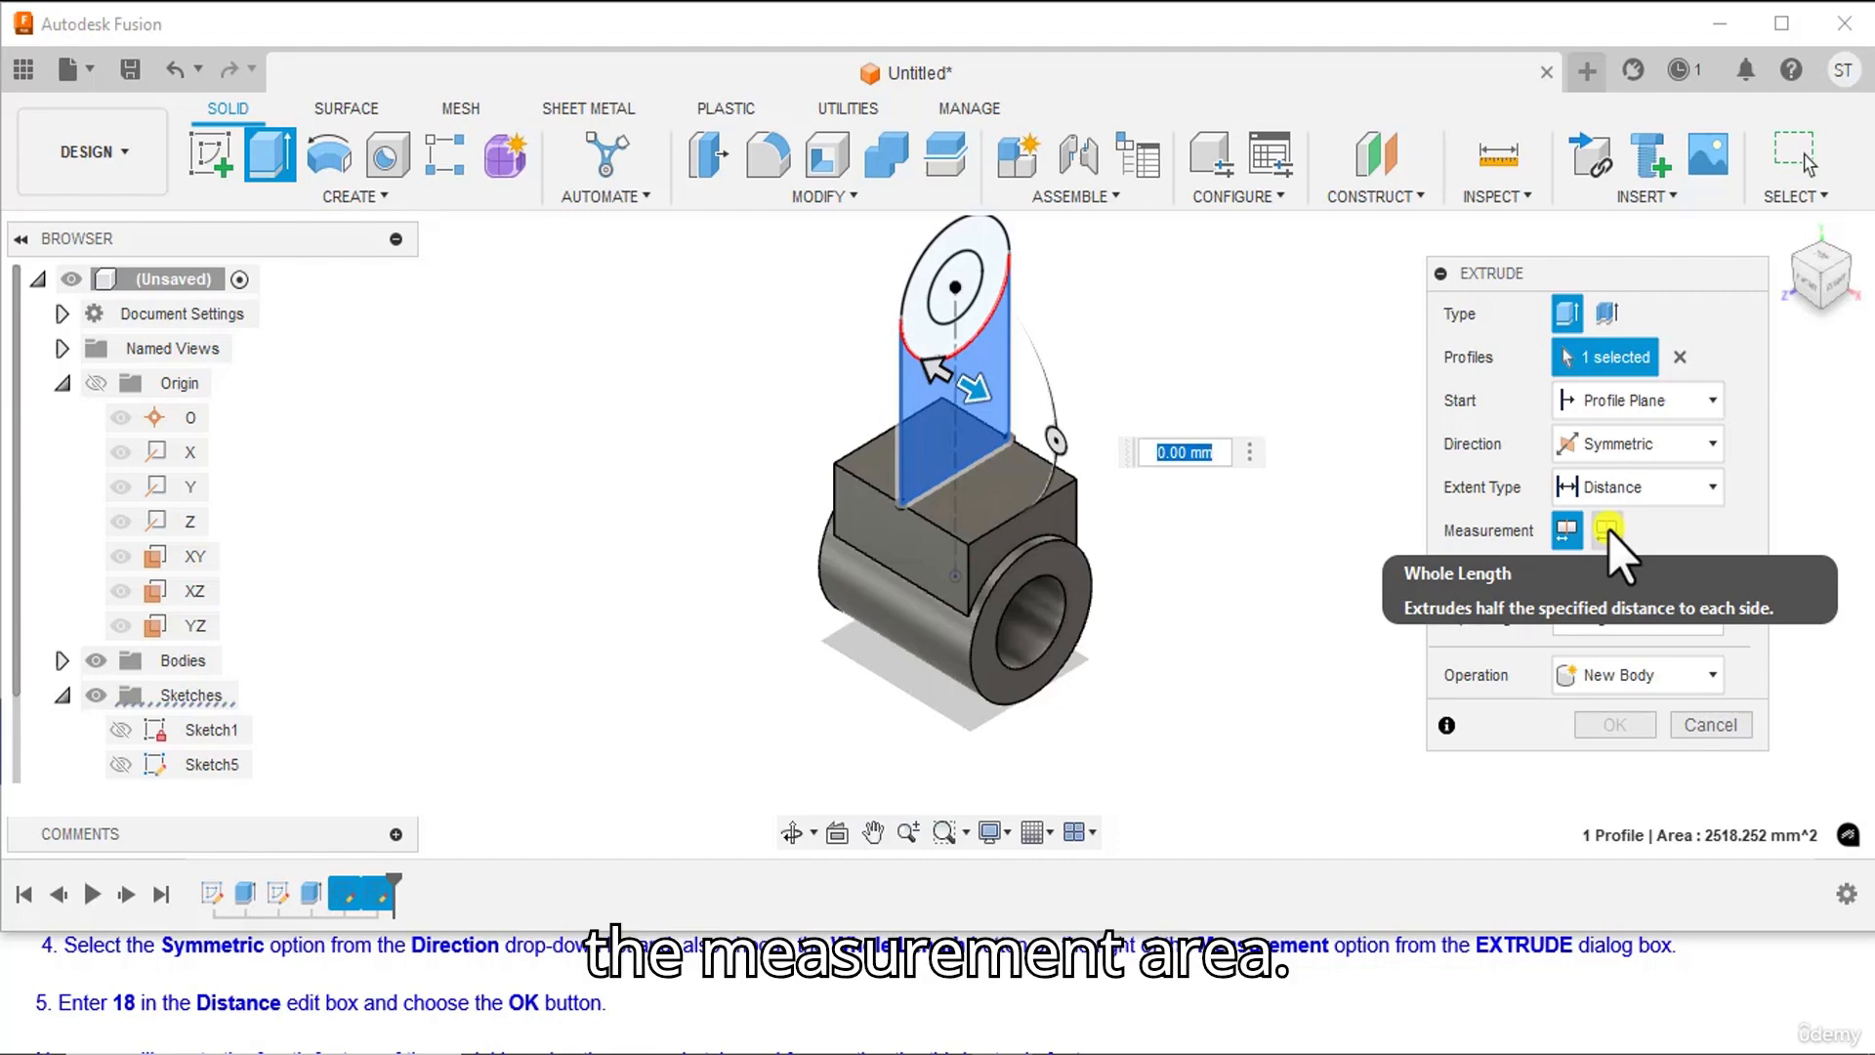
pyautogui.click(1606, 530)
pyautogui.scroll(-1, 130, 1032)
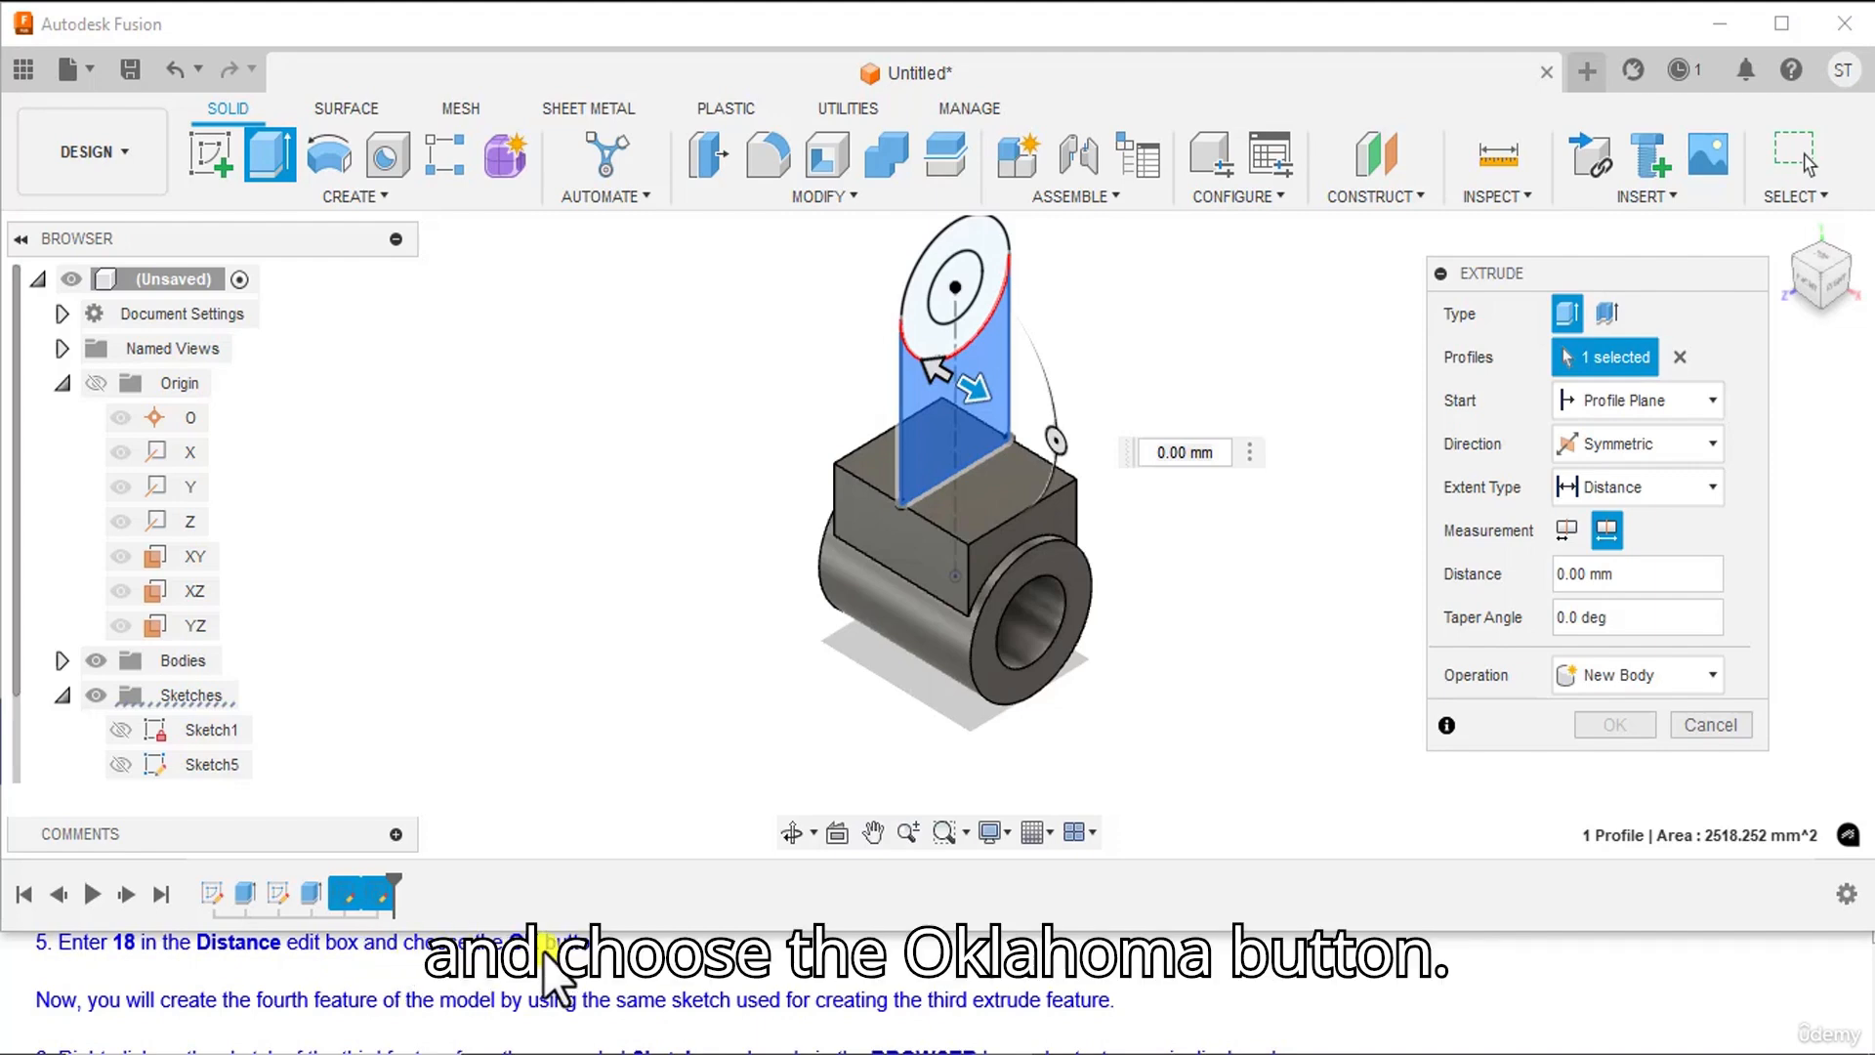
pyautogui.click(1640, 573)
pyautogui.moveTo(1640, 573); pyautogui.dragTo(1532, 578)
pyautogui.write('18')
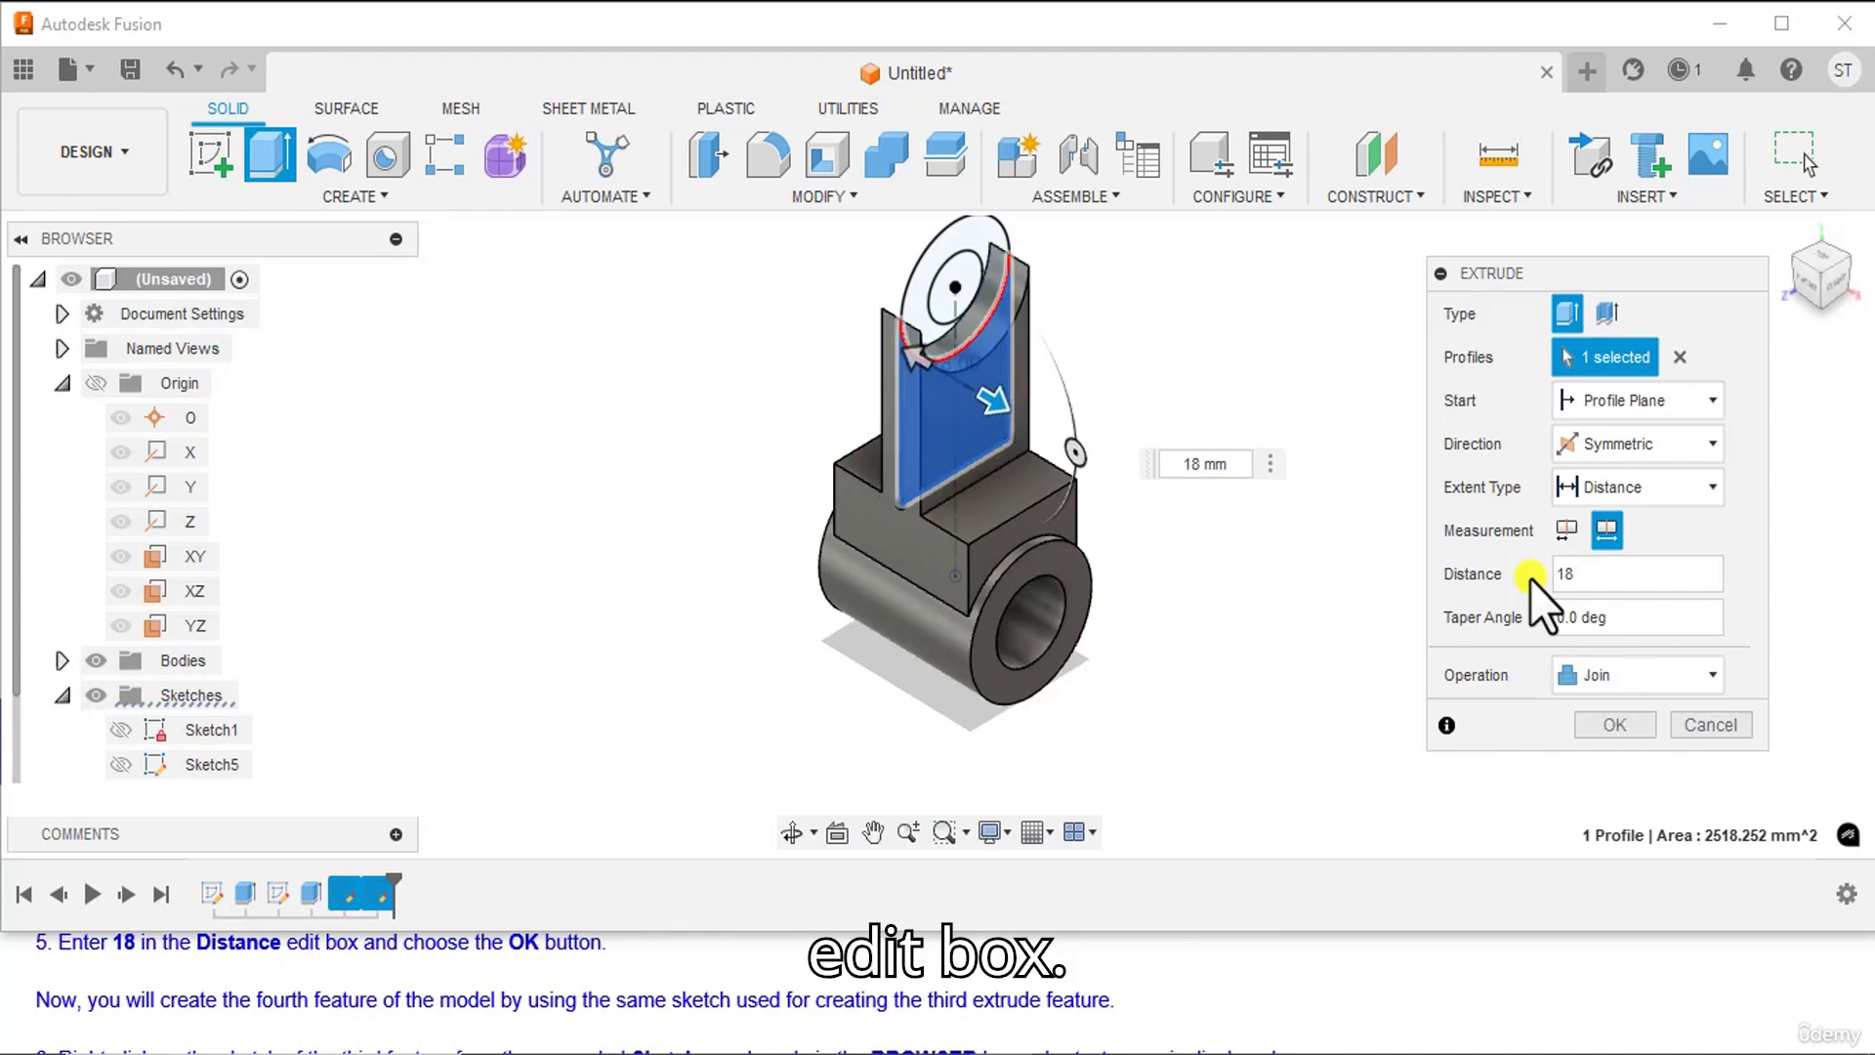
pyautogui.click(1613, 725)
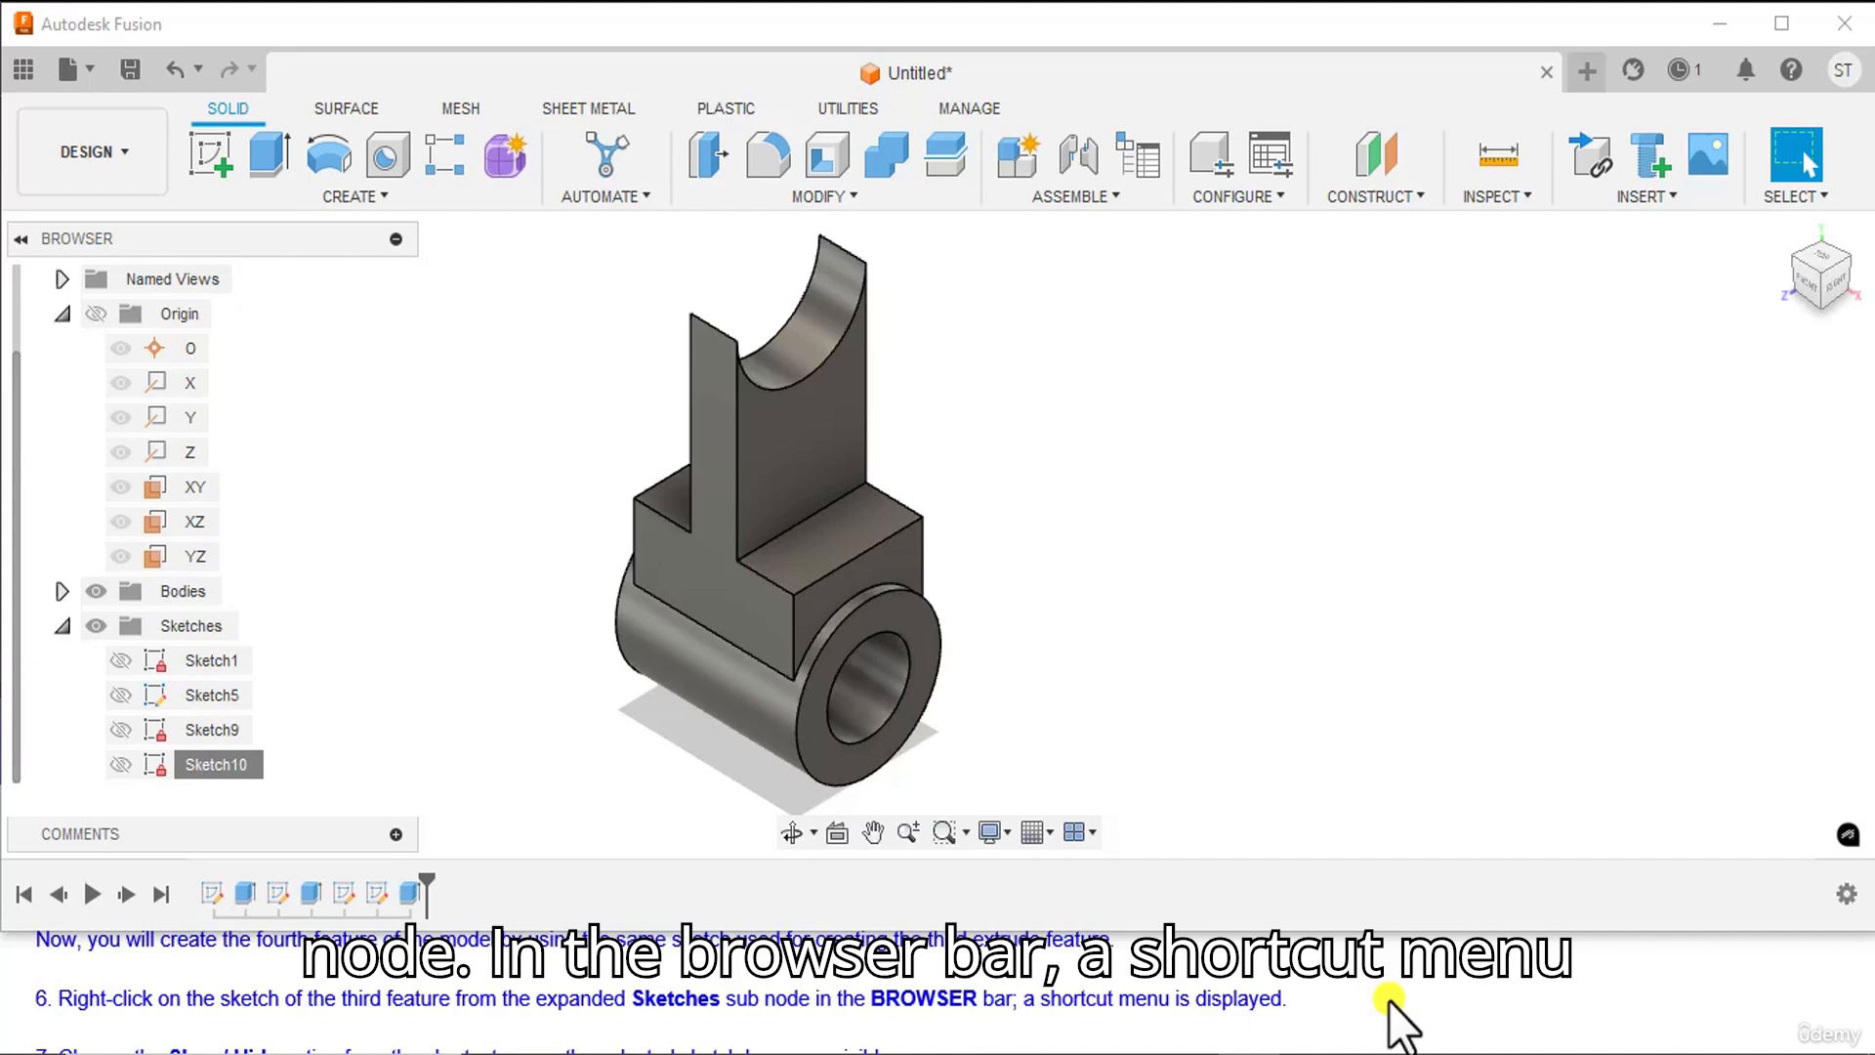
# - Make Sketch10, the third feature's sketch, visible again
pyautogui.rightClick(210, 765)
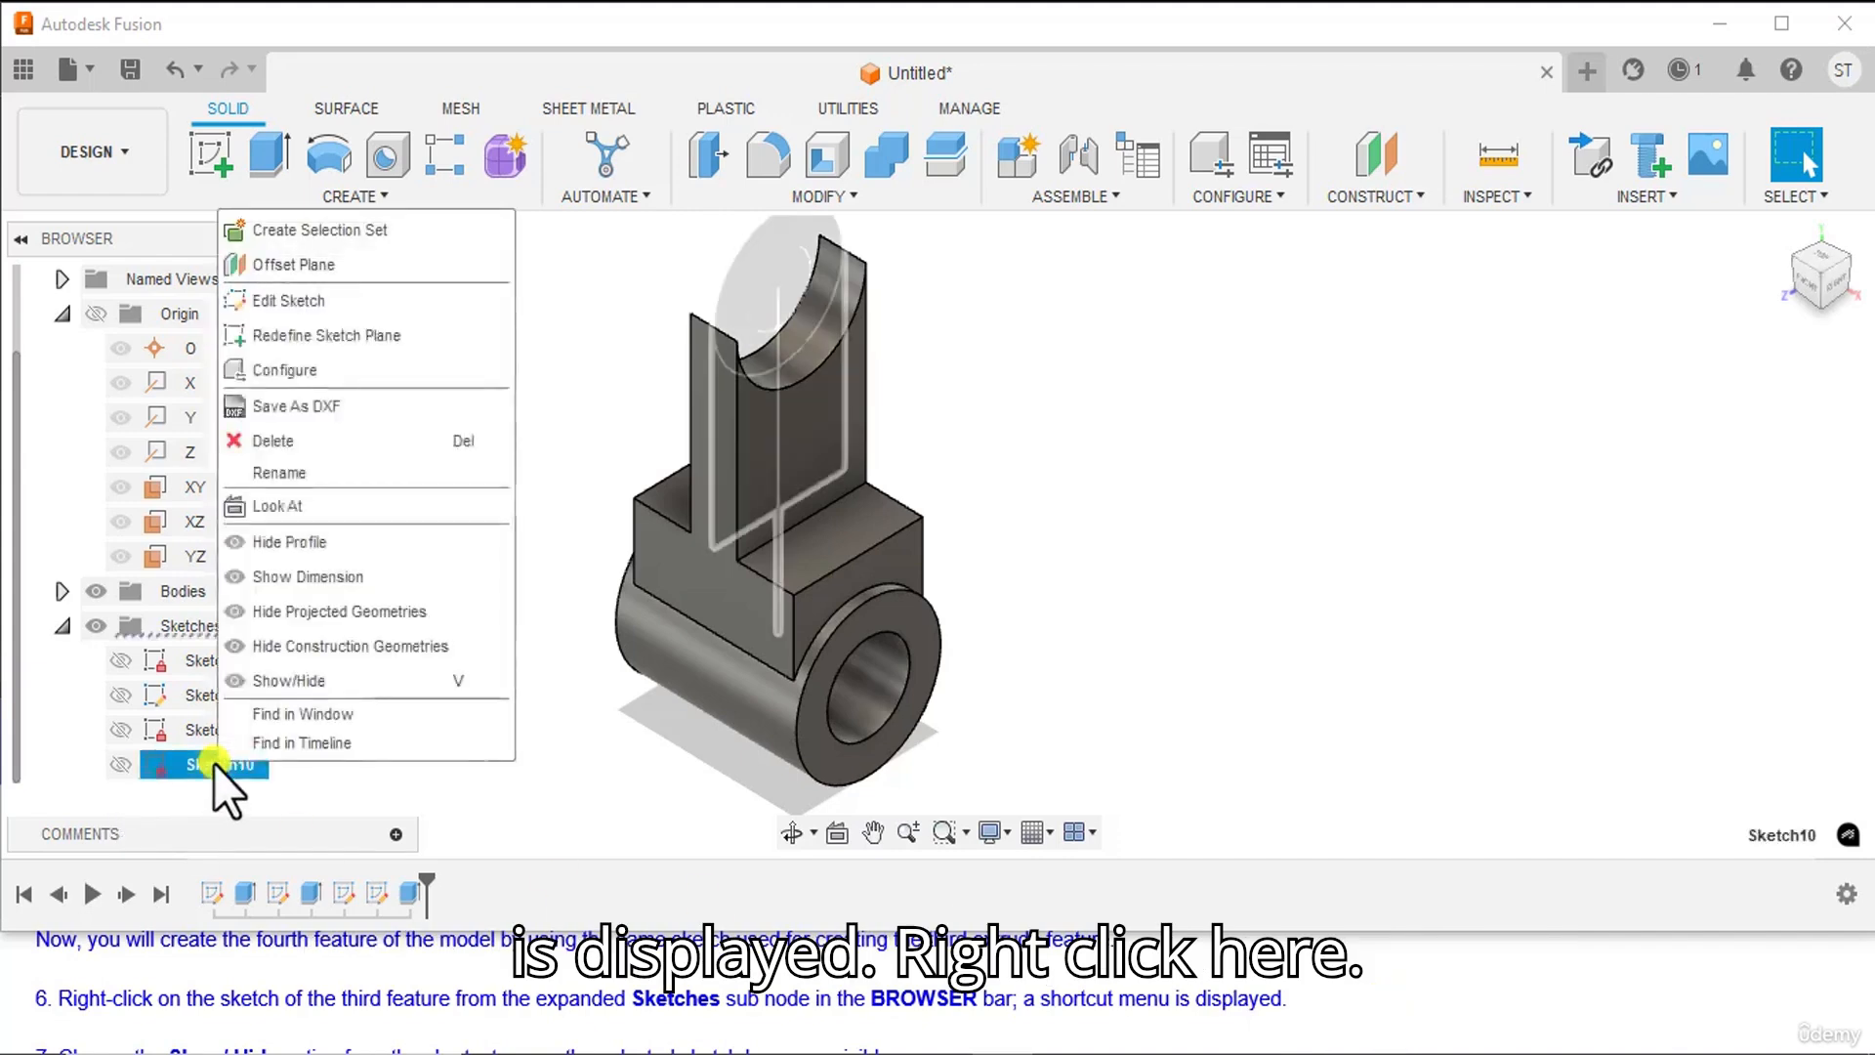
pyautogui.scroll(-1, 200, 1015)
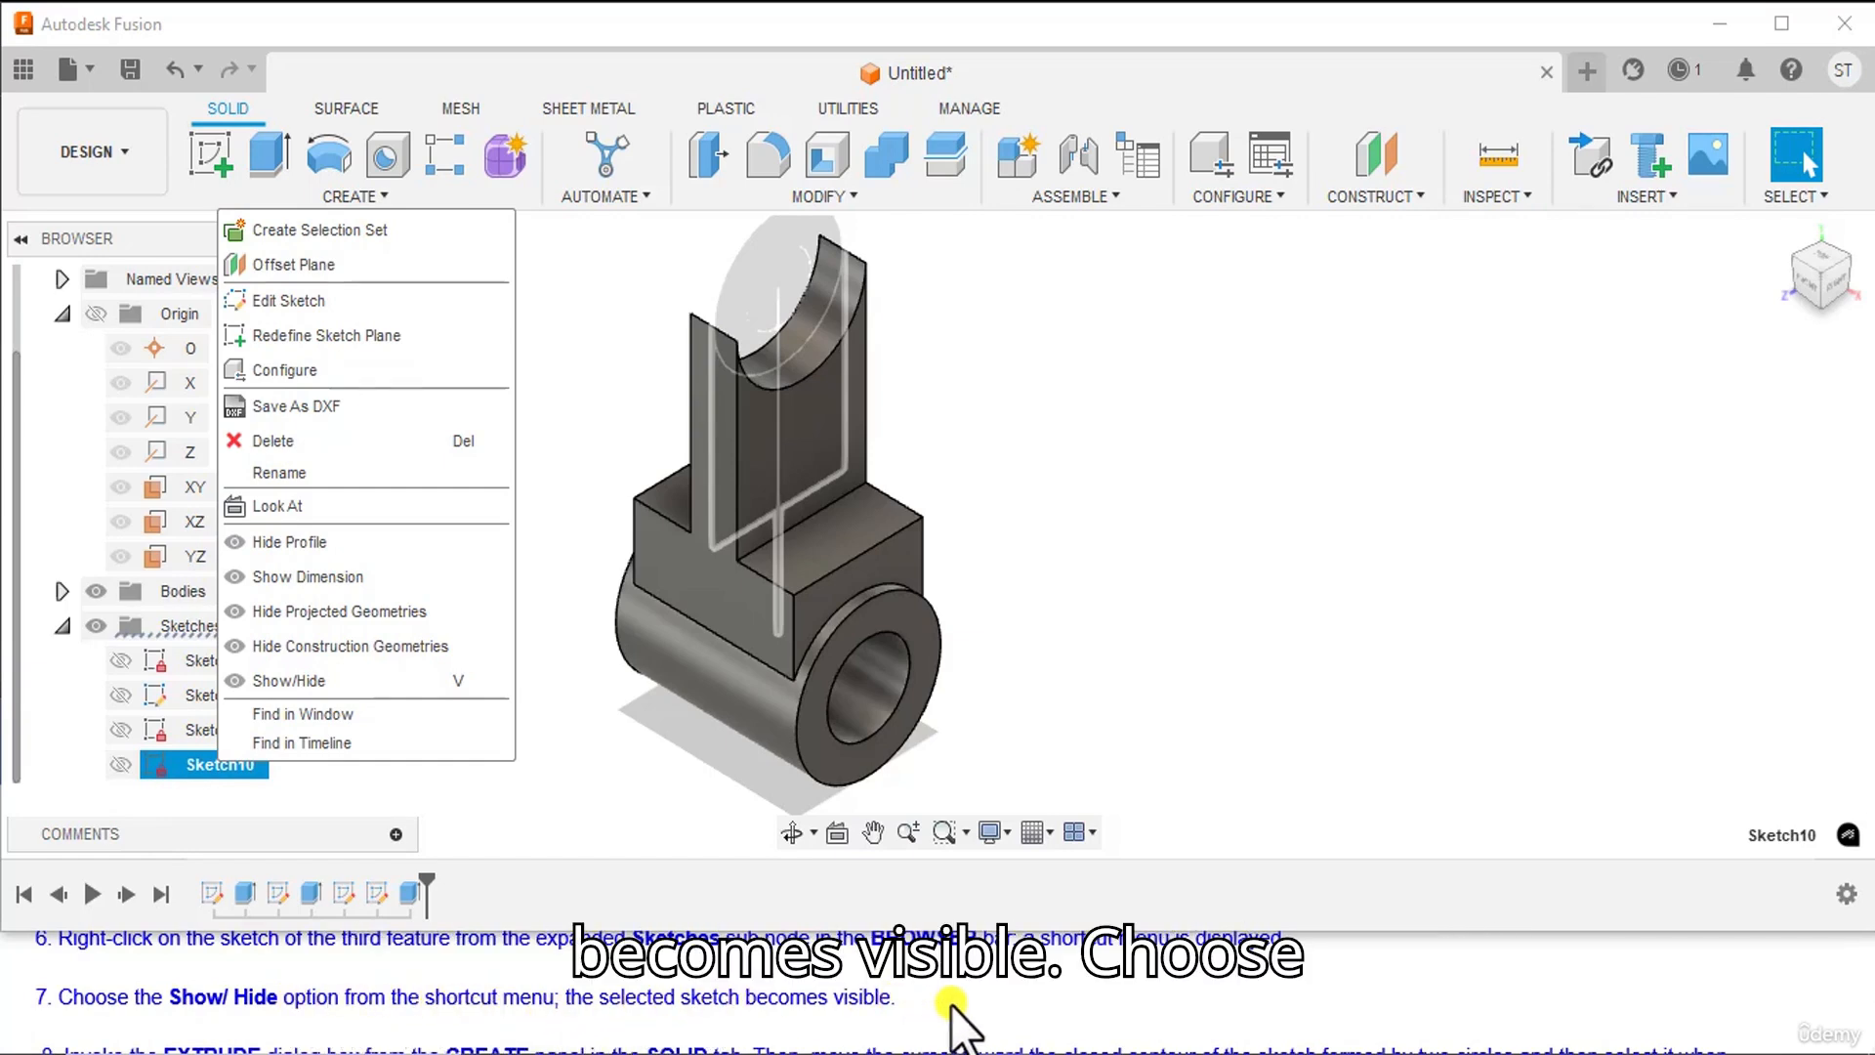
pyautogui.click(289, 676)
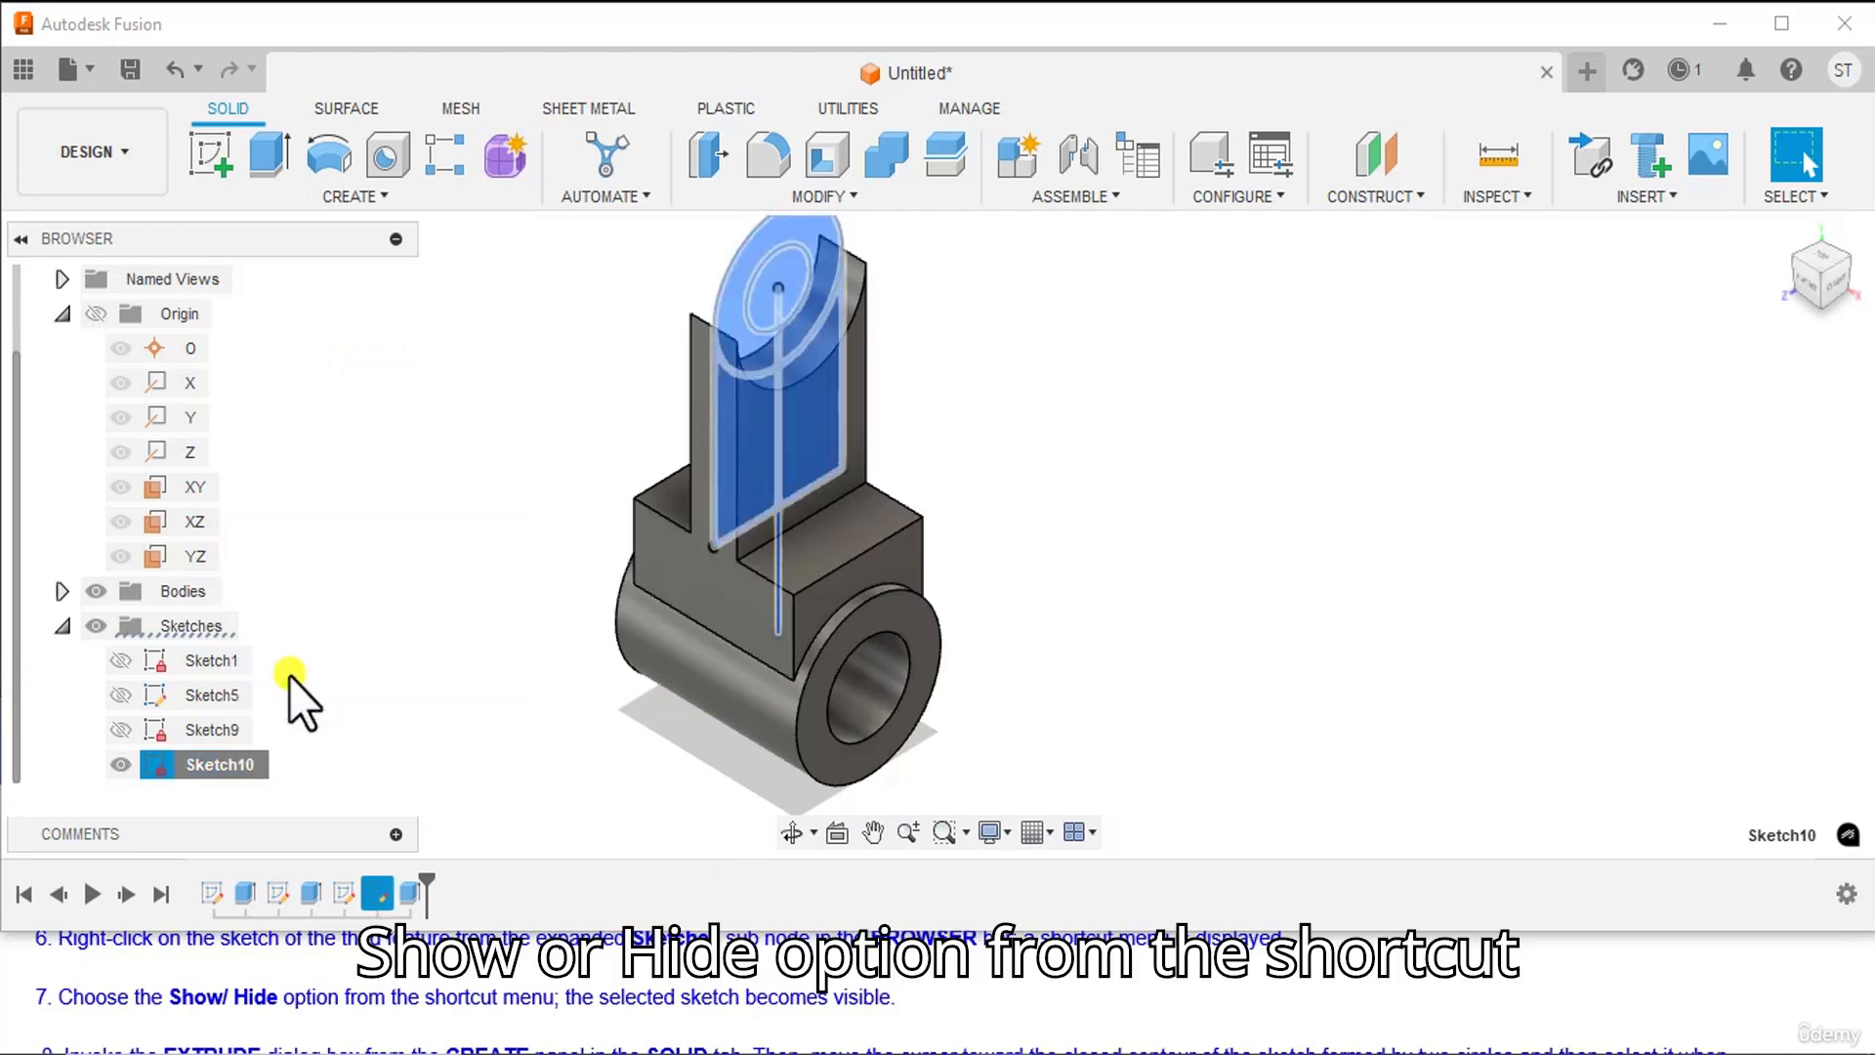
pyautogui.click(478, 629)
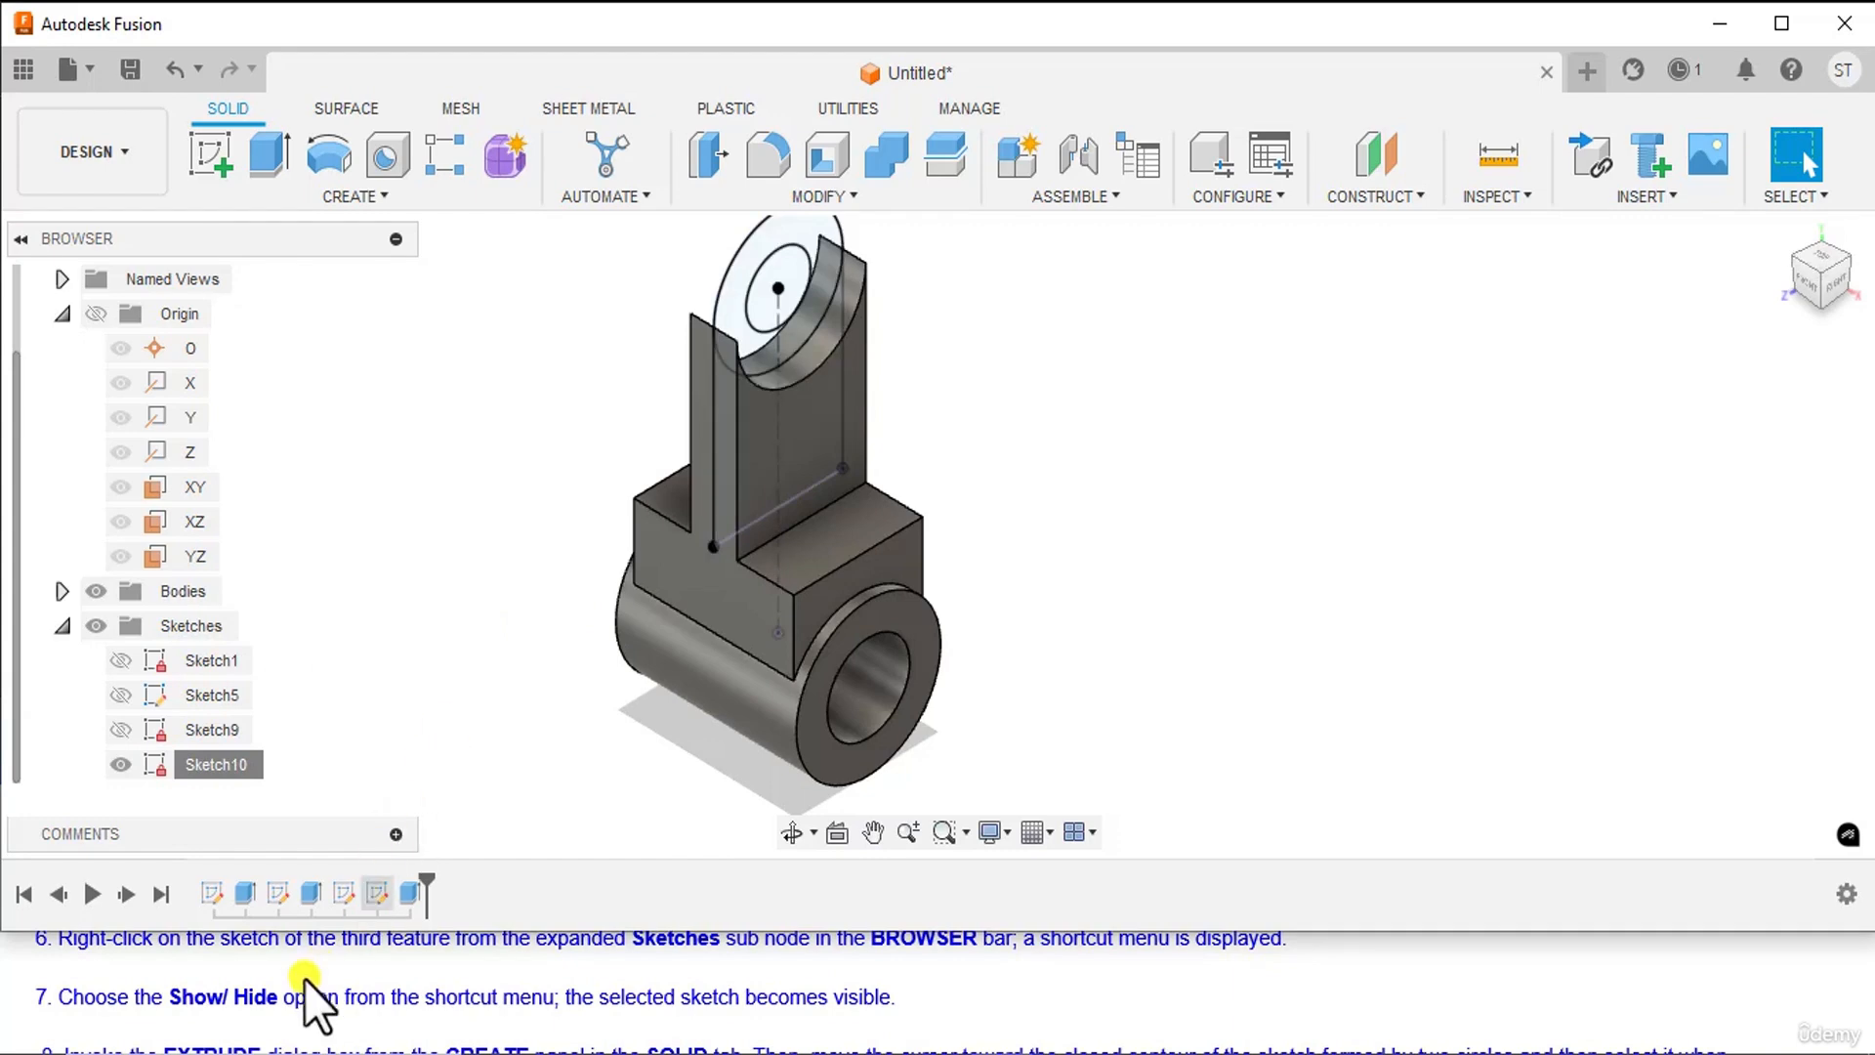
# - Begin an extrusion of the ring profile between the two circles, using the Two Sides direction
pyautogui.scroll(-1, 293, 1021)
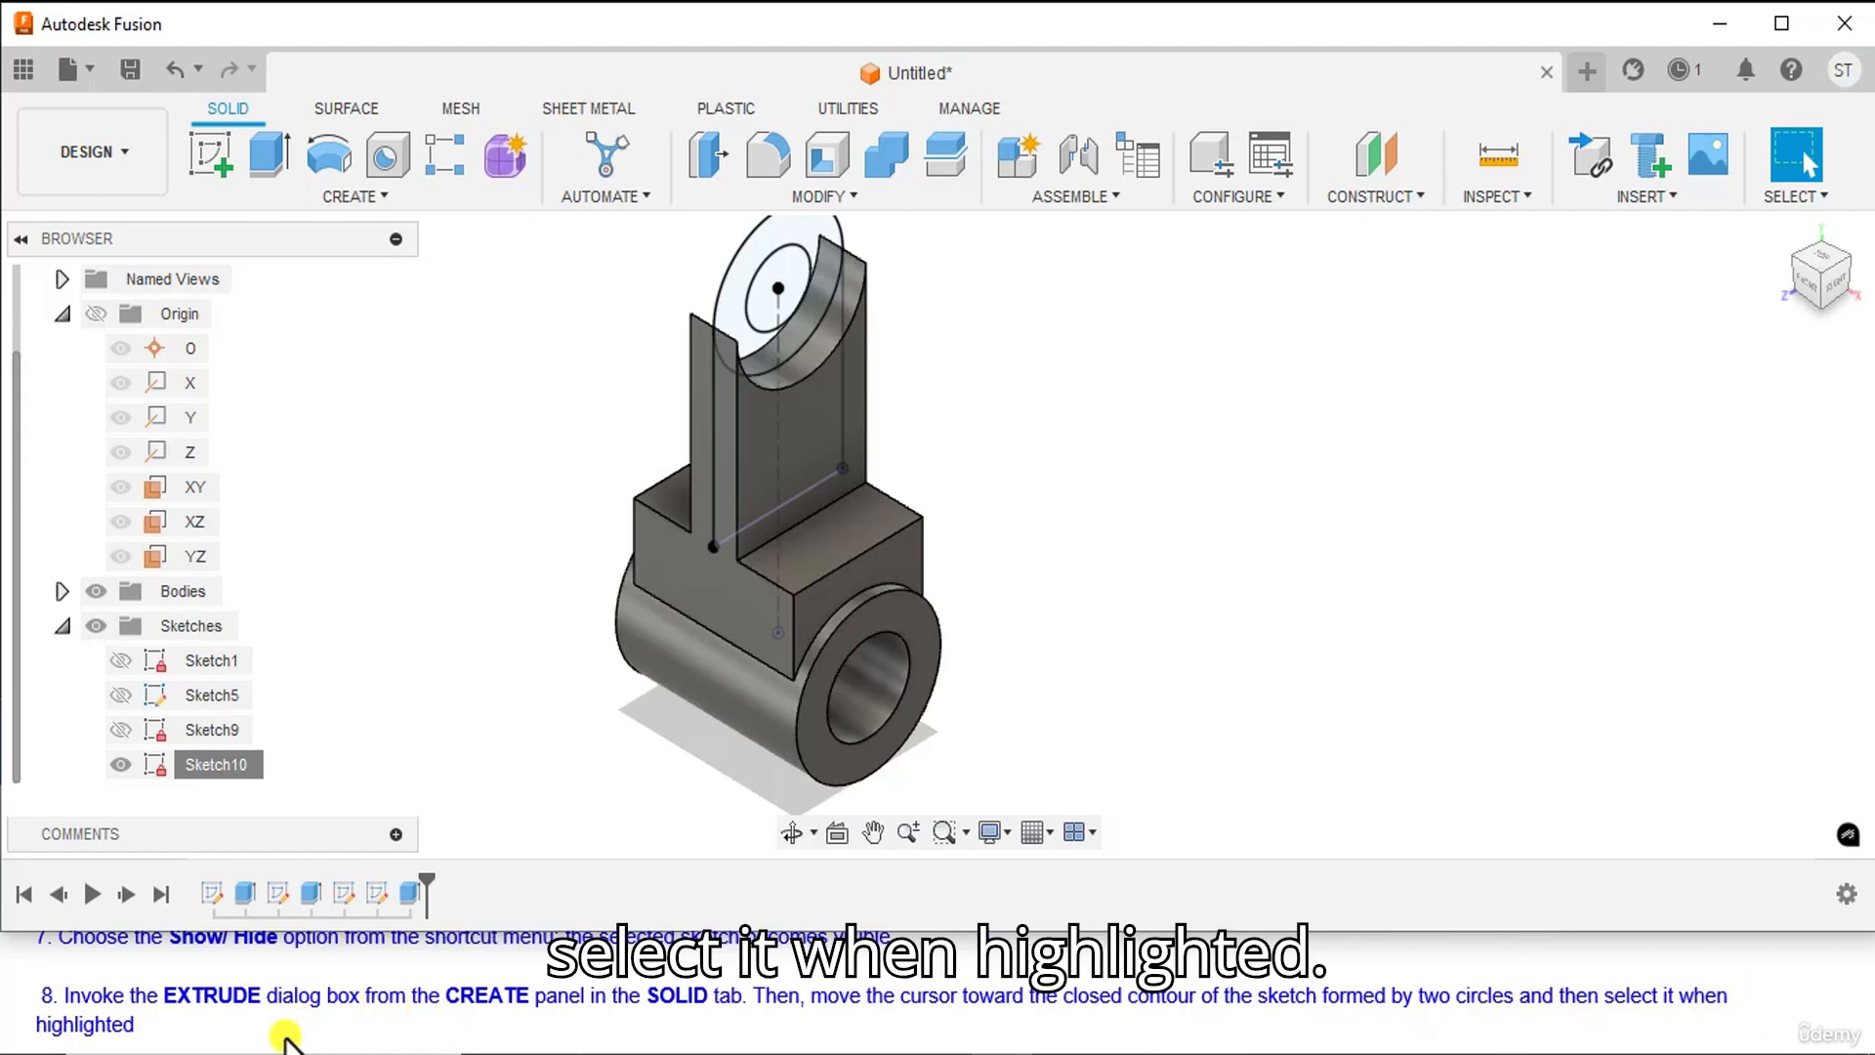
pyautogui.click(262, 145)
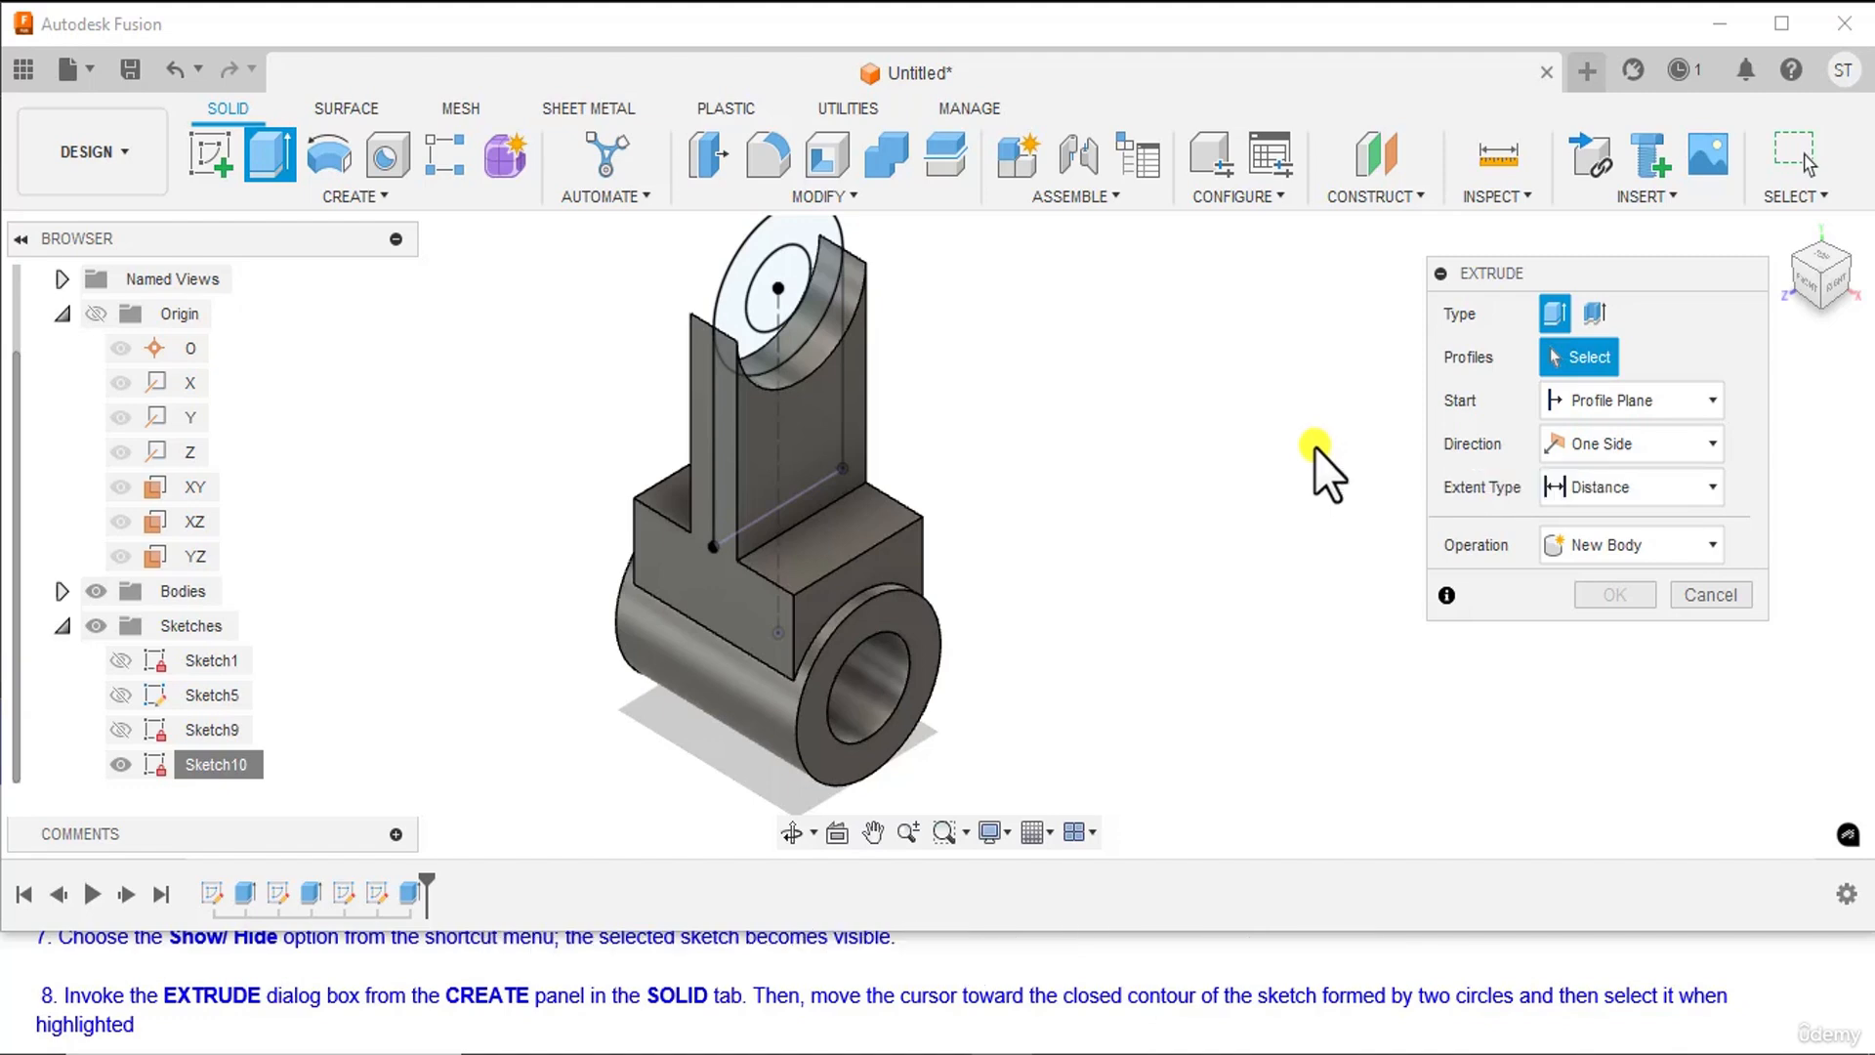
pyautogui.click(761, 249)
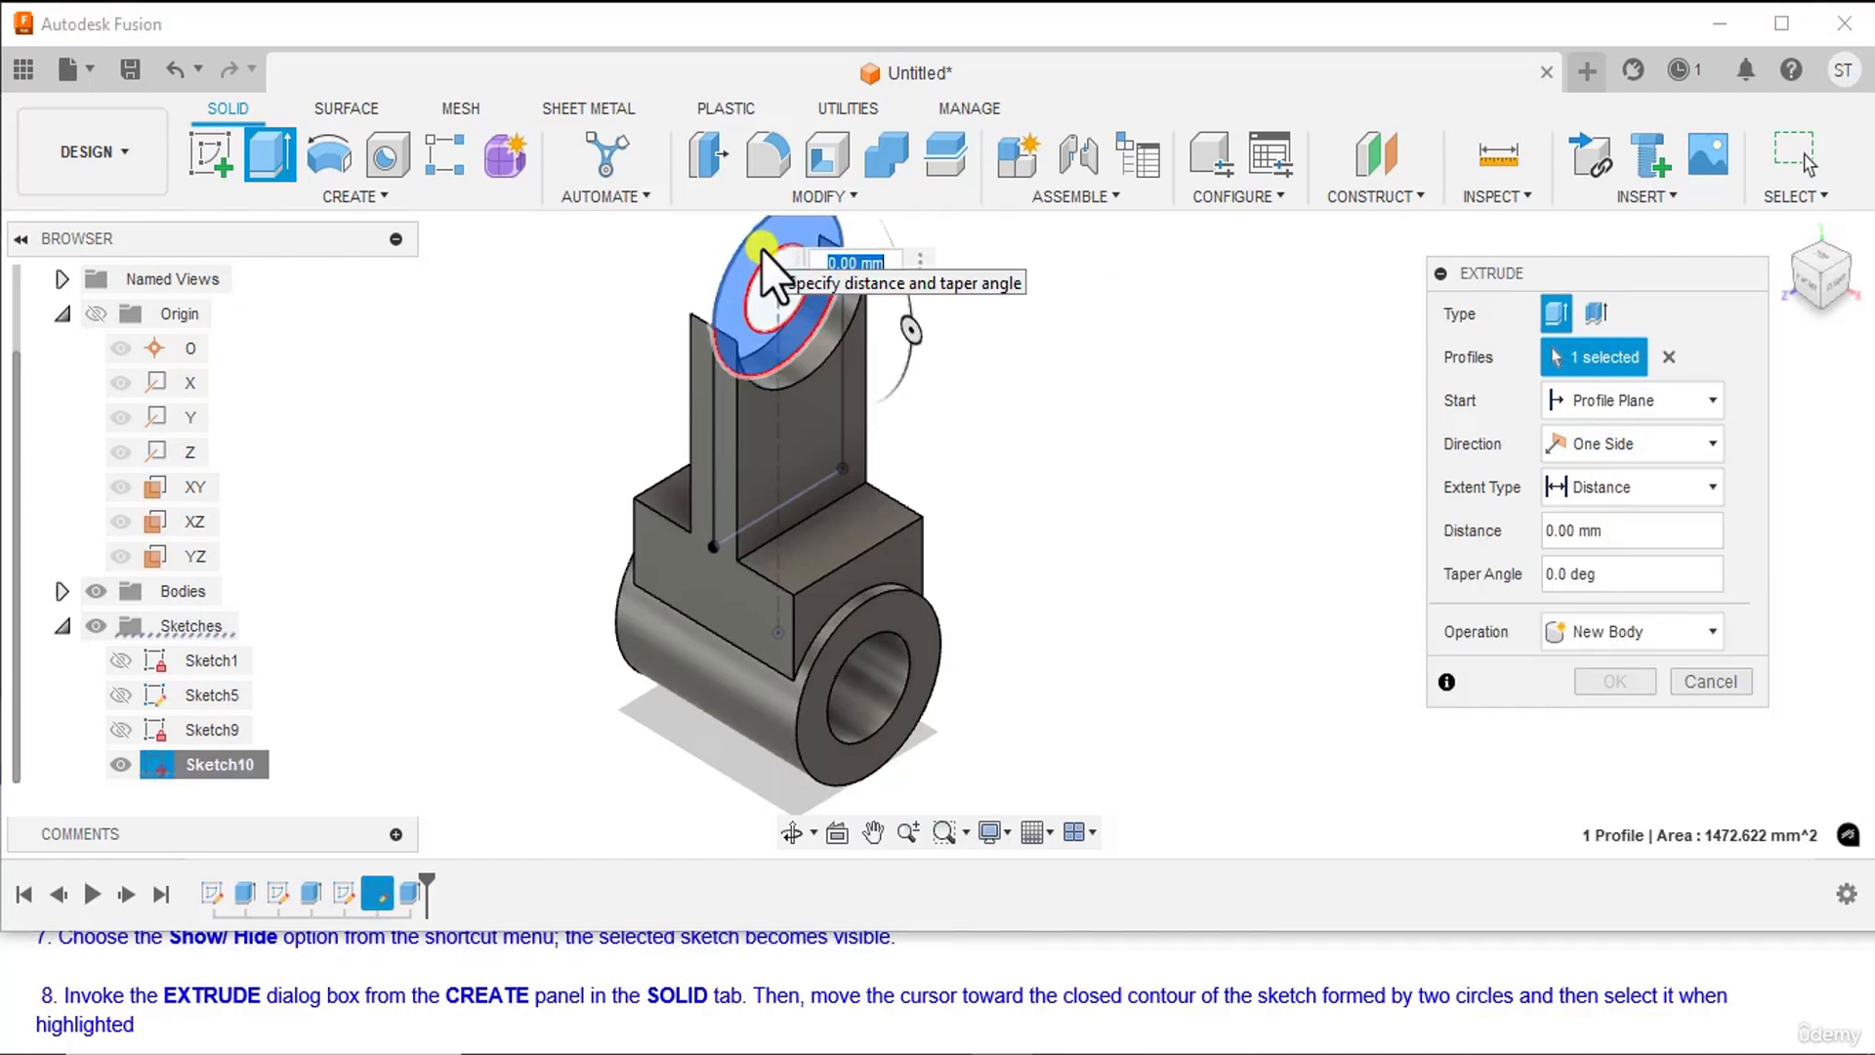
pyautogui.scroll(-1, 260, 1000)
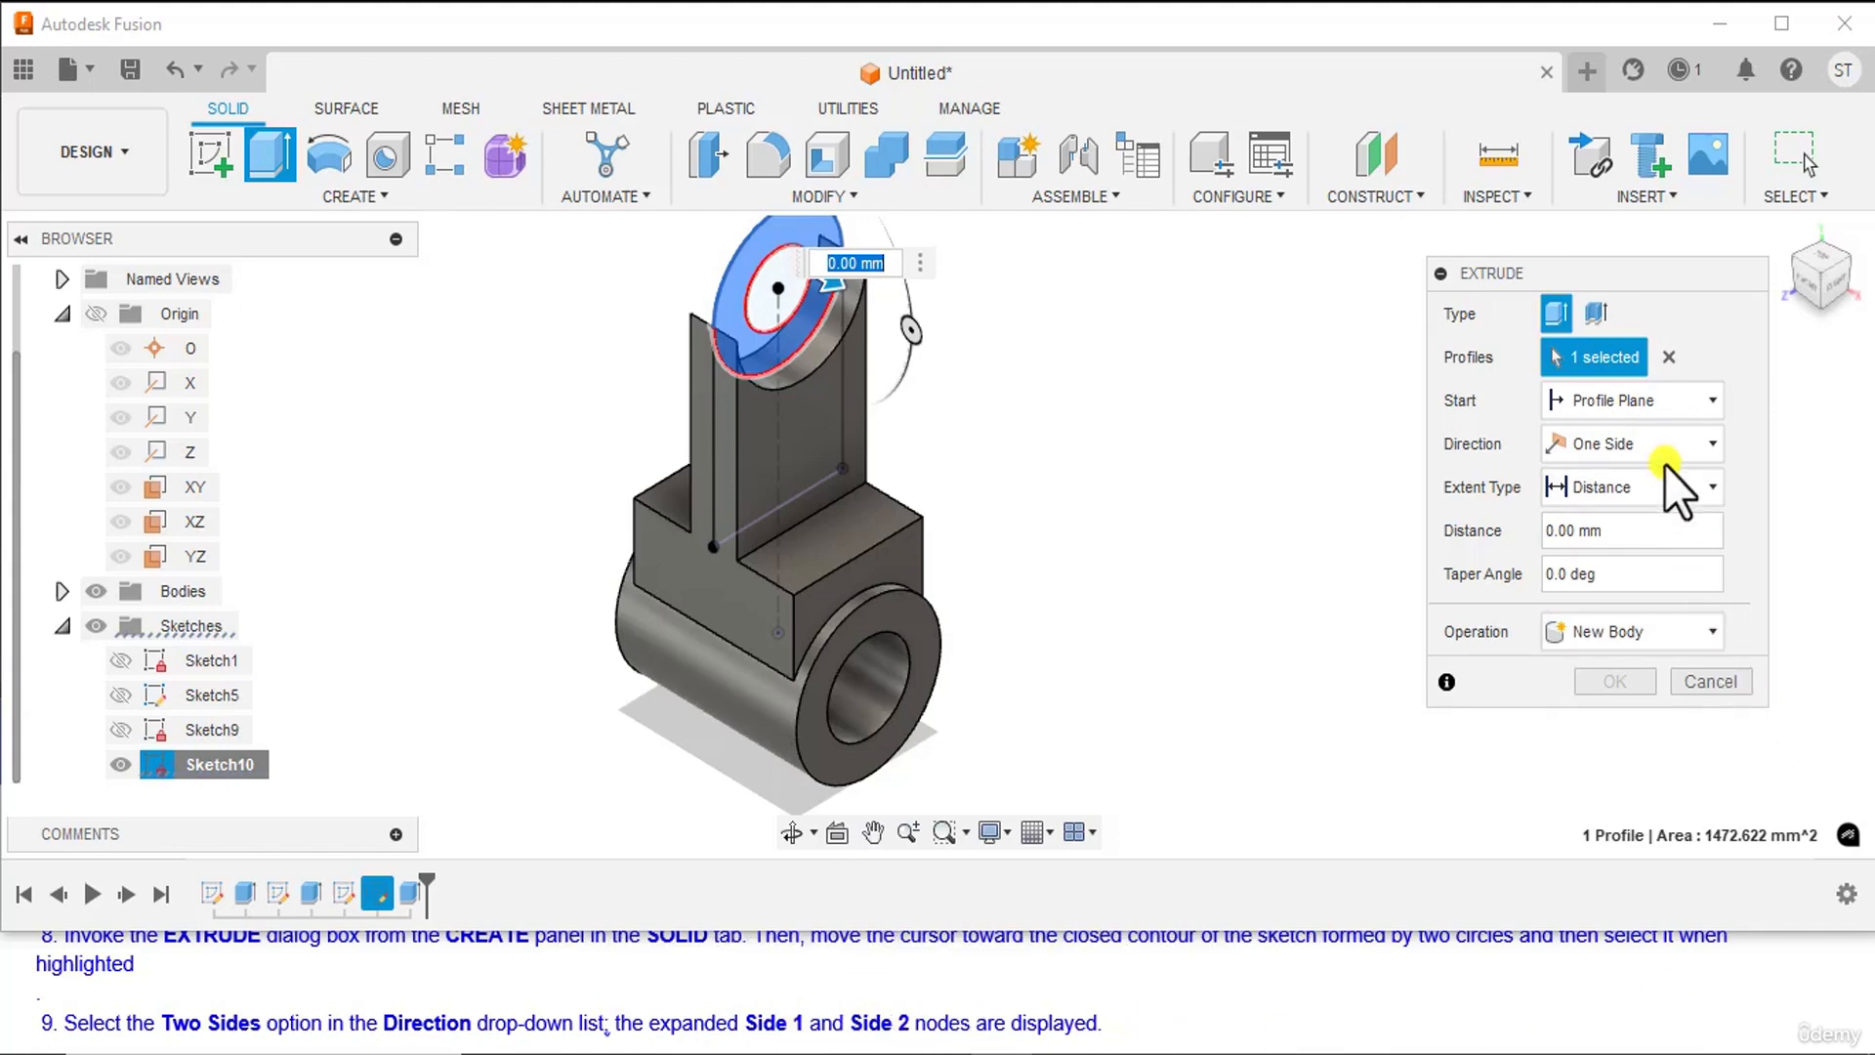
pyautogui.click(1637, 445)
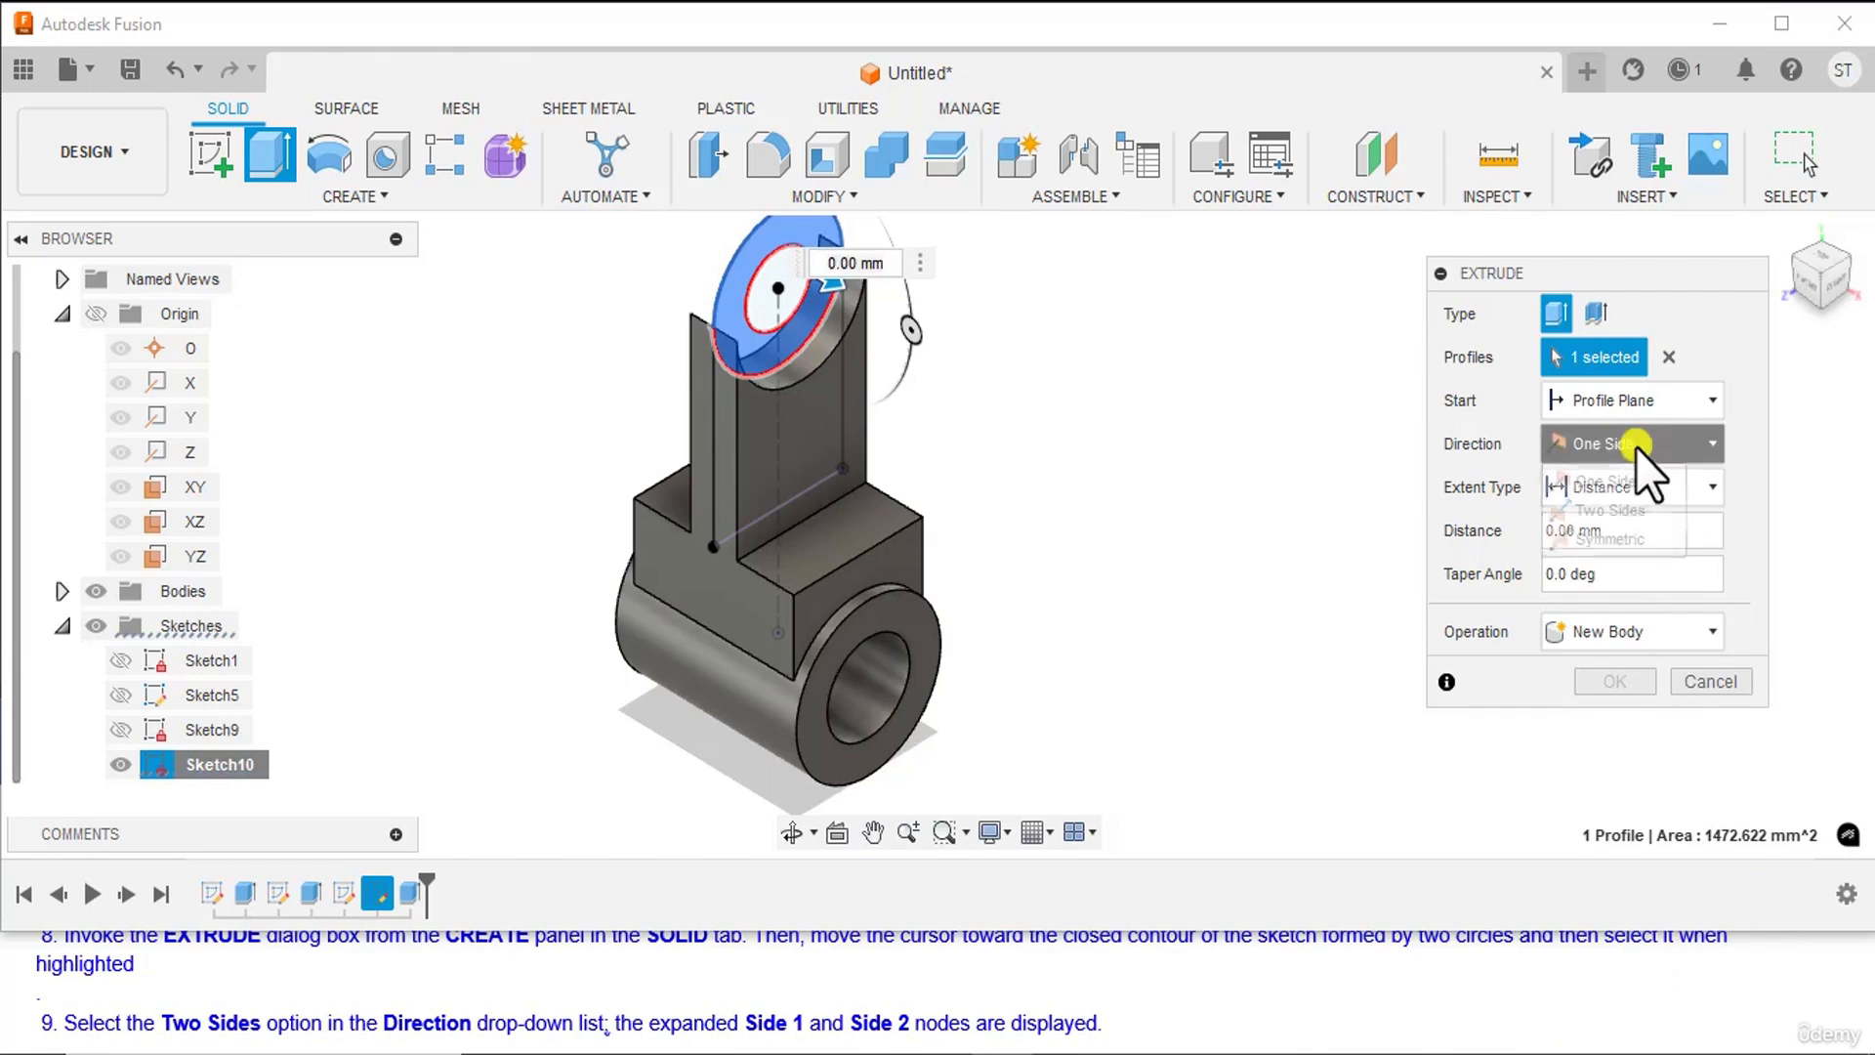
pyautogui.click(1621, 512)
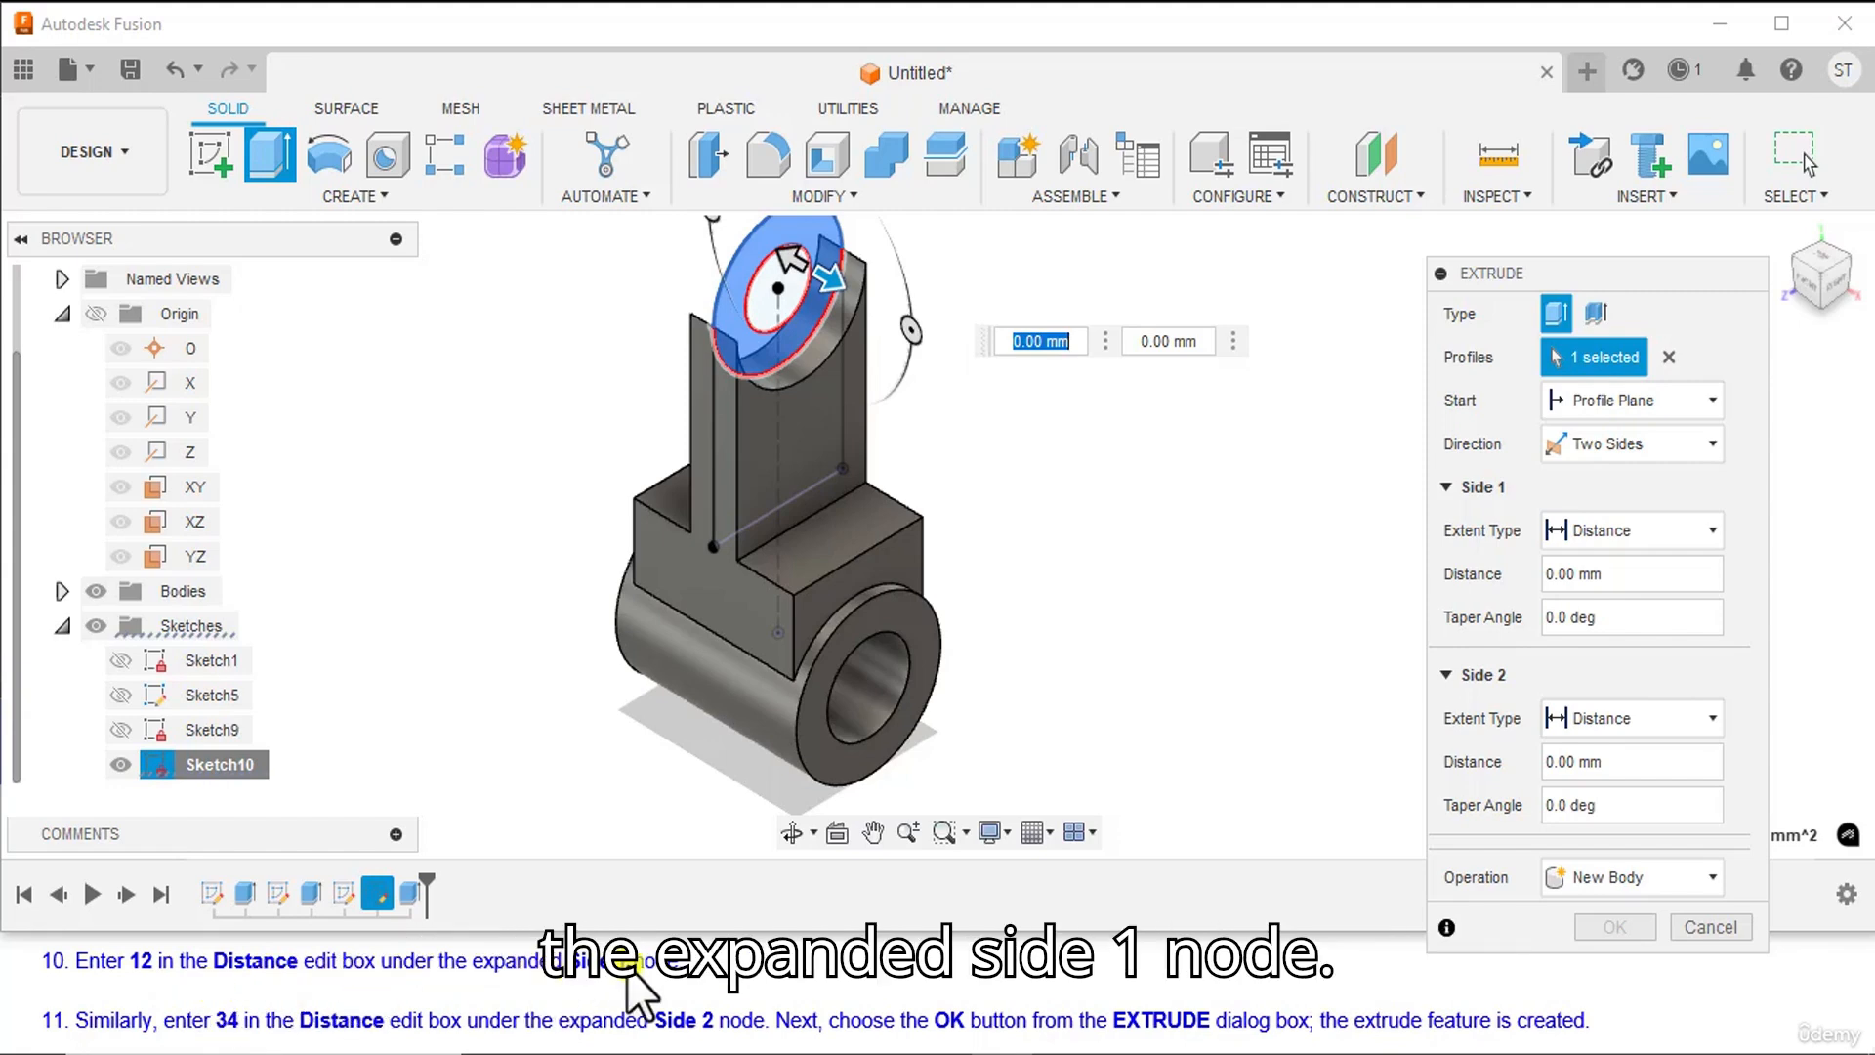
# - Set the ring's extrusion distance to 12 mm for Side 1 and 34 mm for Side 2, and create the joined feature
pyautogui.click(1636, 575)
pyautogui.hotkey('ctrl', 'a')
pyautogui.write('1')
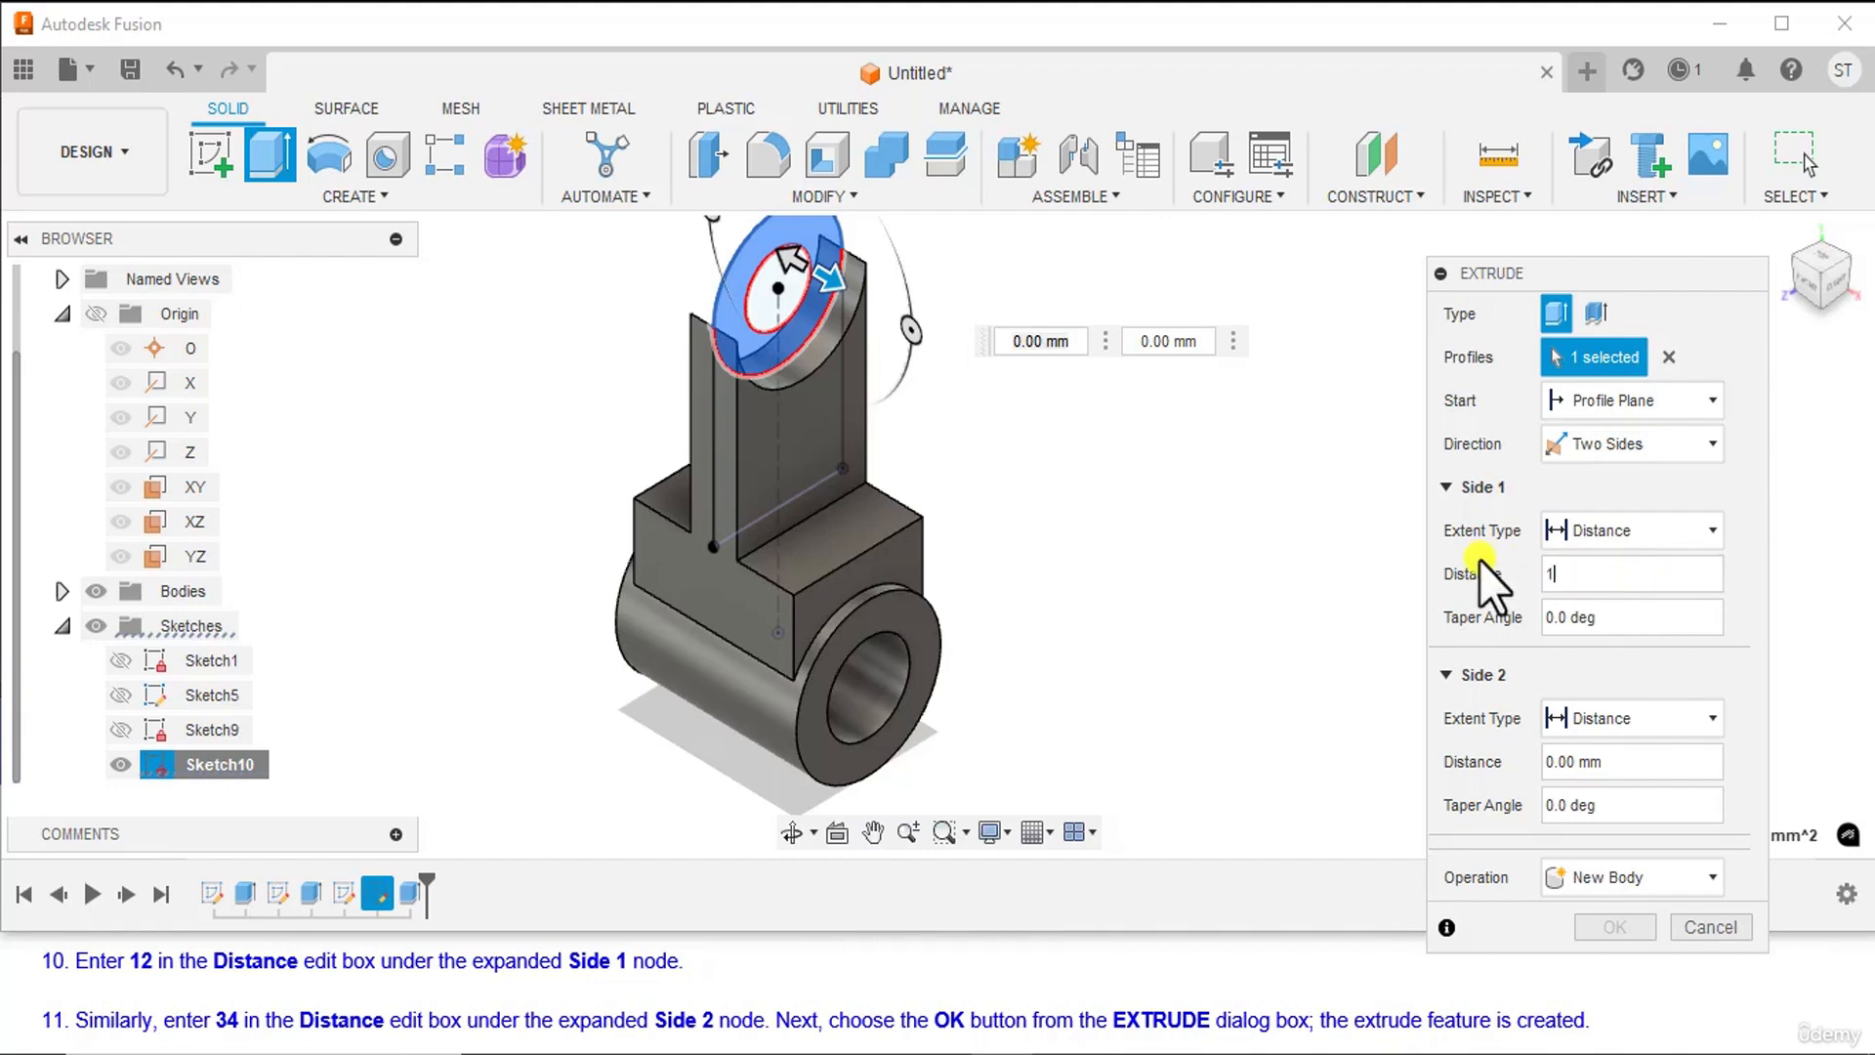
pyautogui.write('2')
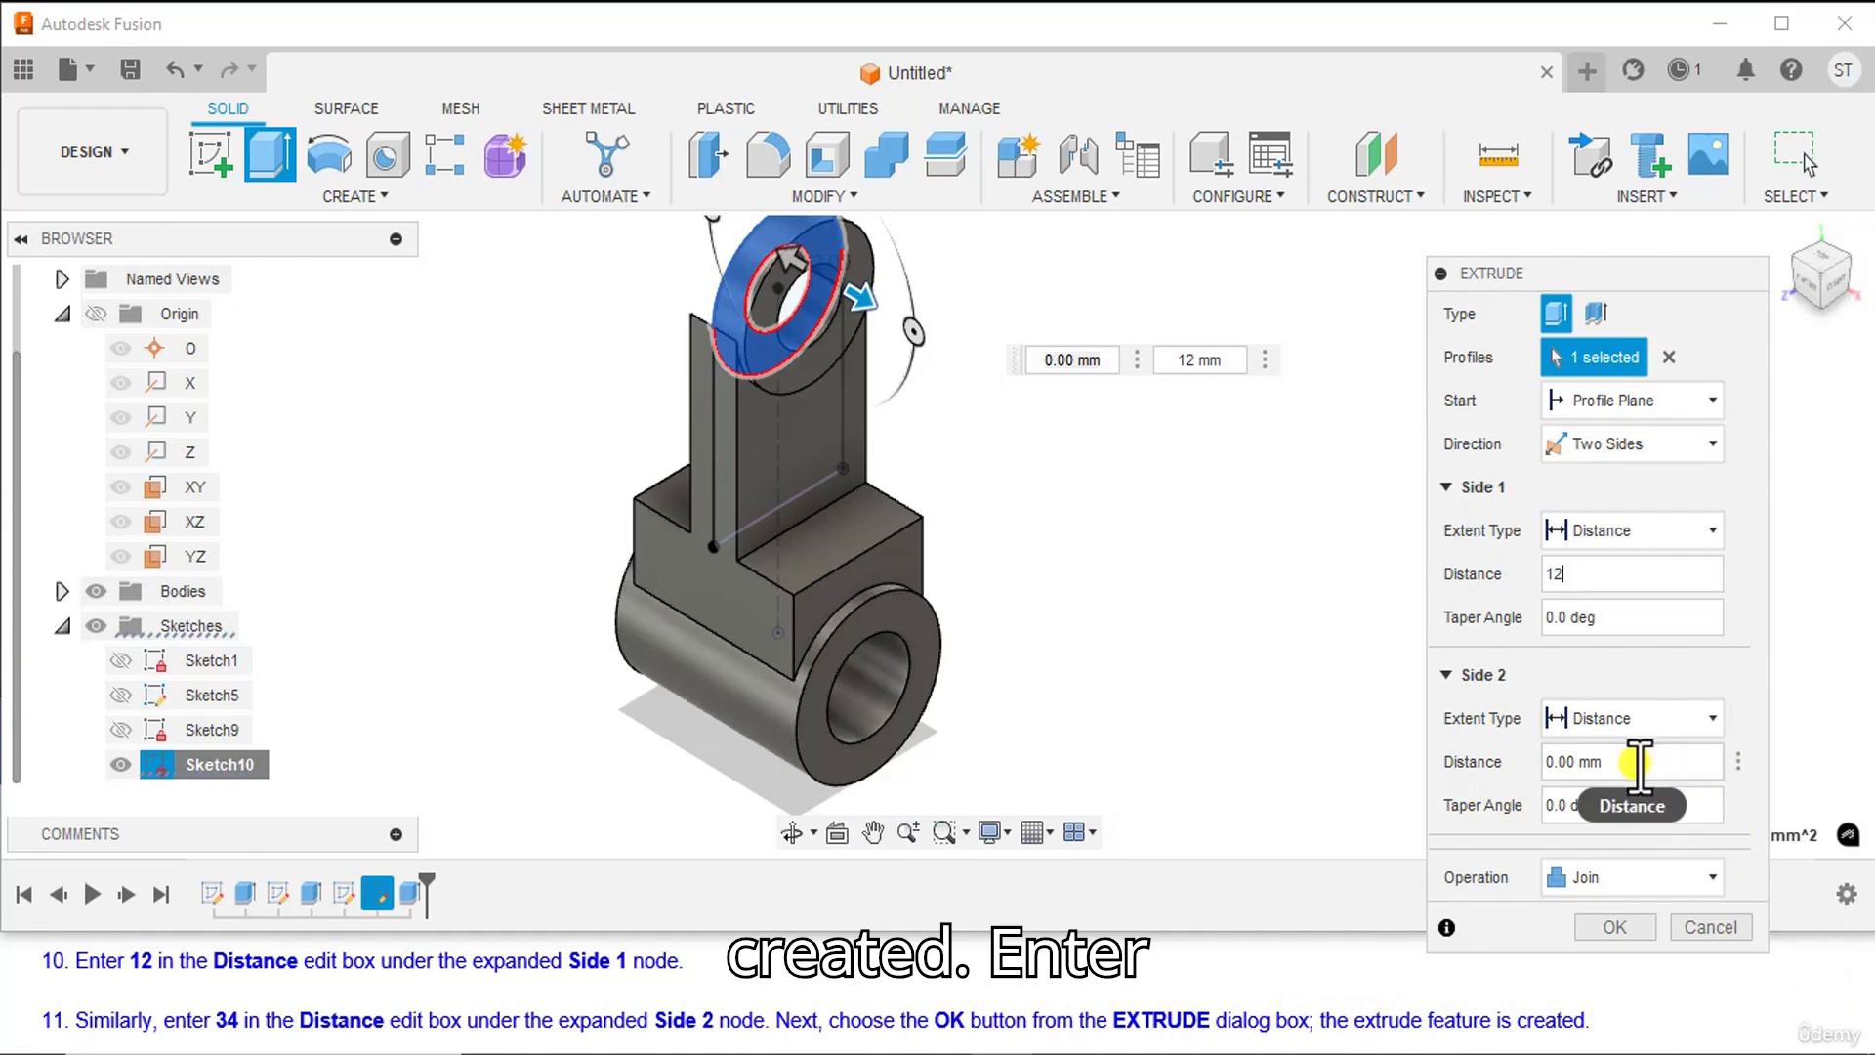
pyautogui.click(1548, 762)
pyautogui.write('34')
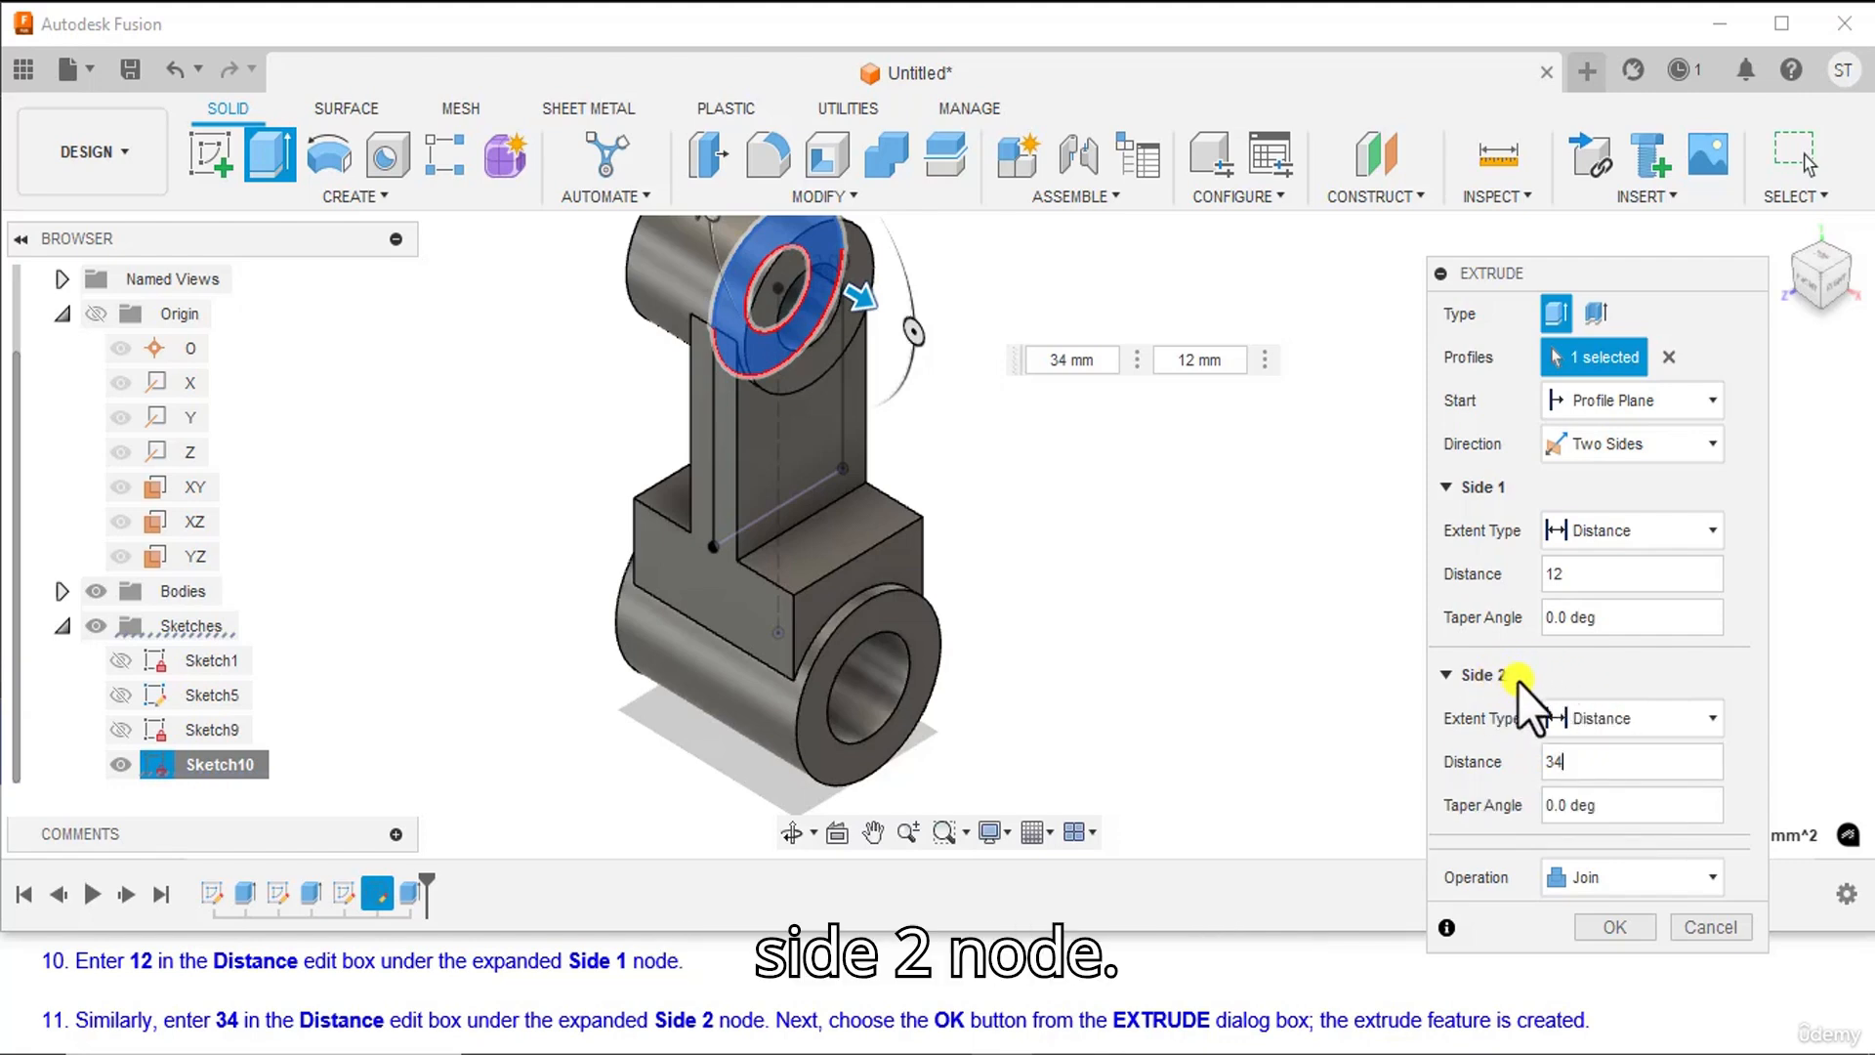
pyautogui.click(1614, 922)
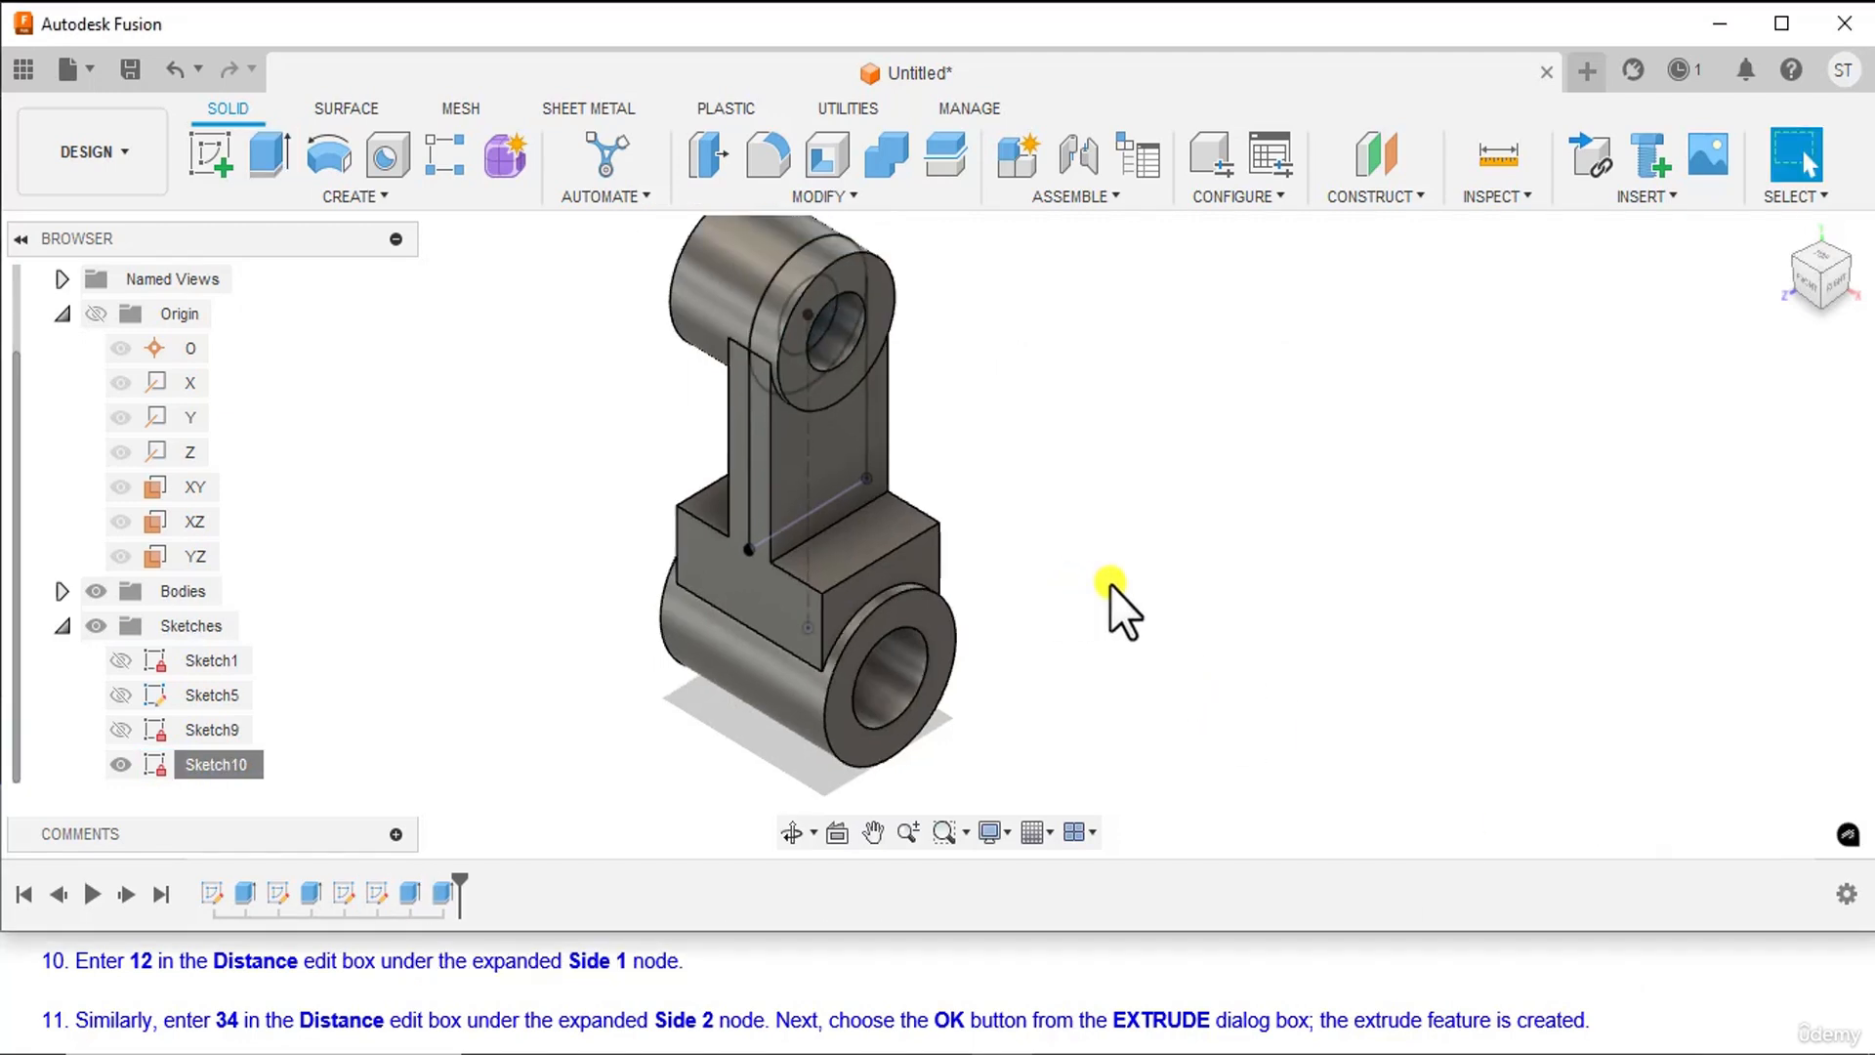
# - Read the instructions for the fifth feature and check its dimensions on the reference drawing in Snip & Sketch
pyautogui.moveTo(1064, 574); pyautogui.dragTo(1189, 587, button='middle')
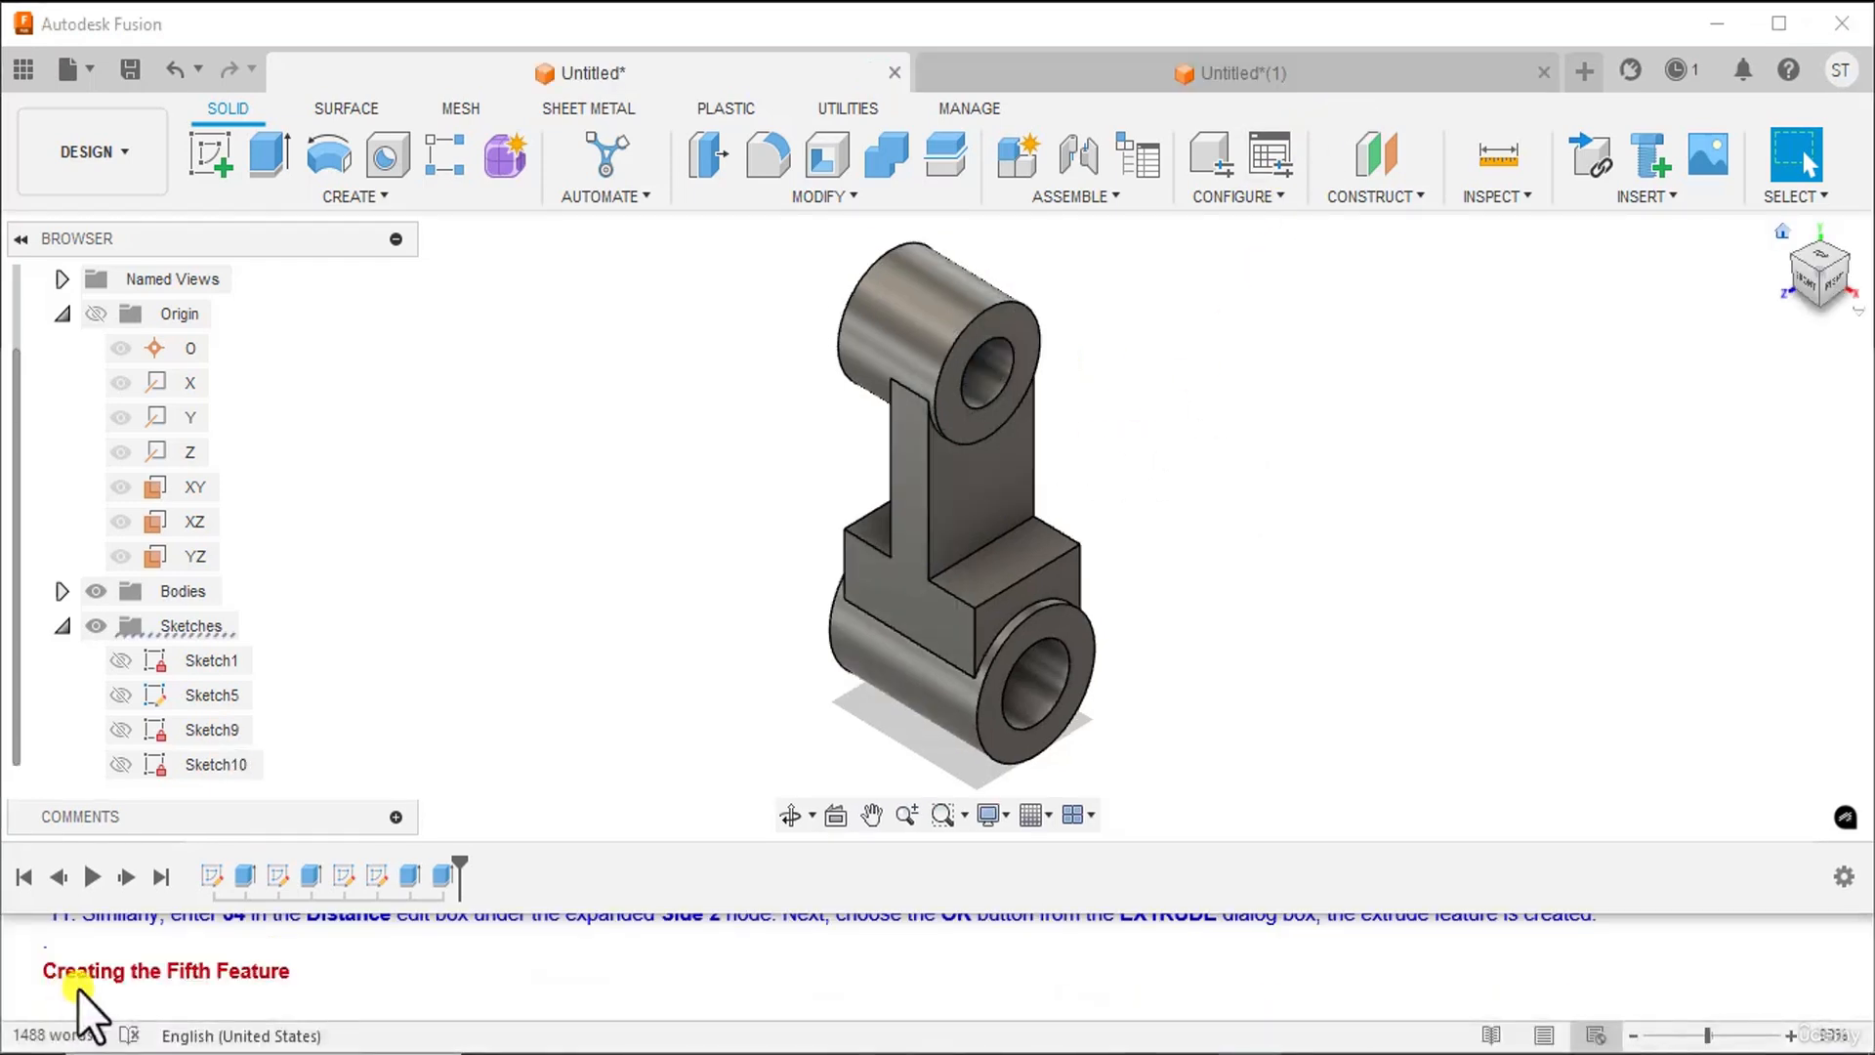
pyautogui.scroll(-1, 313, 983)
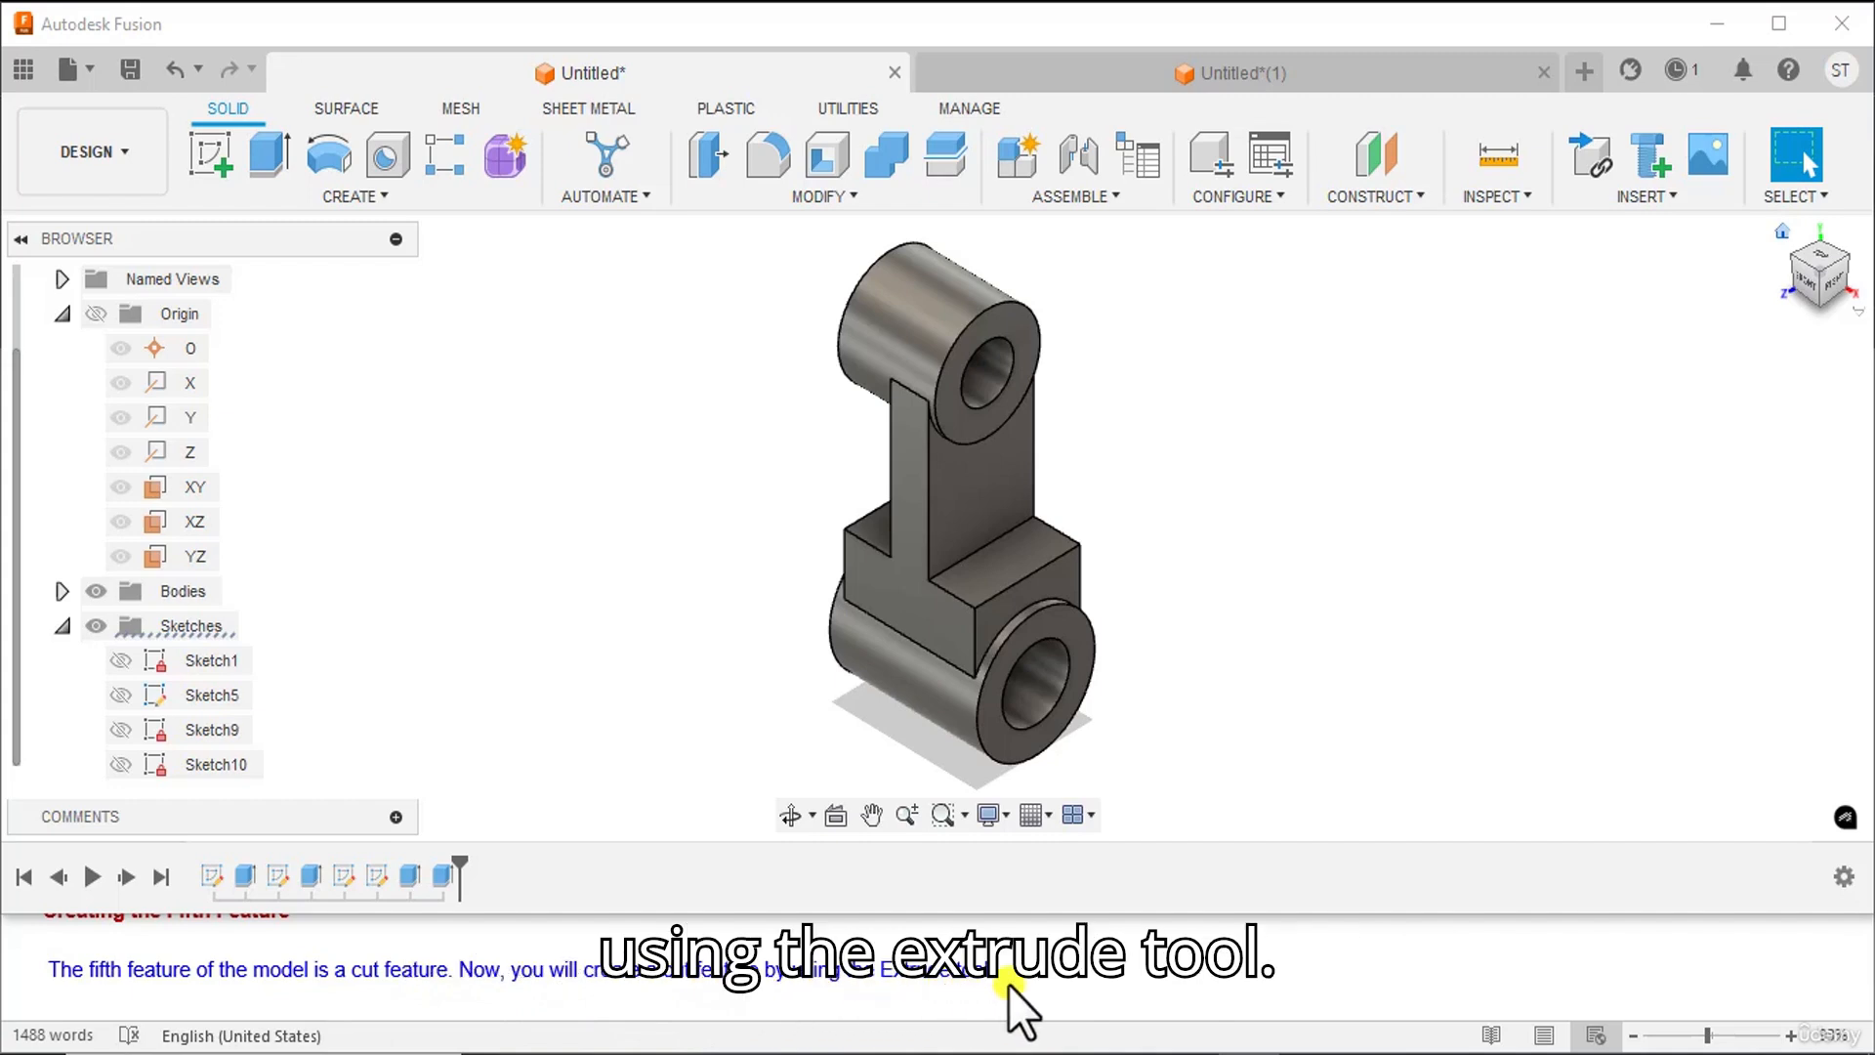
pyautogui.scroll(-2, 1022, 984)
pyautogui.scroll(1, 231, 1004)
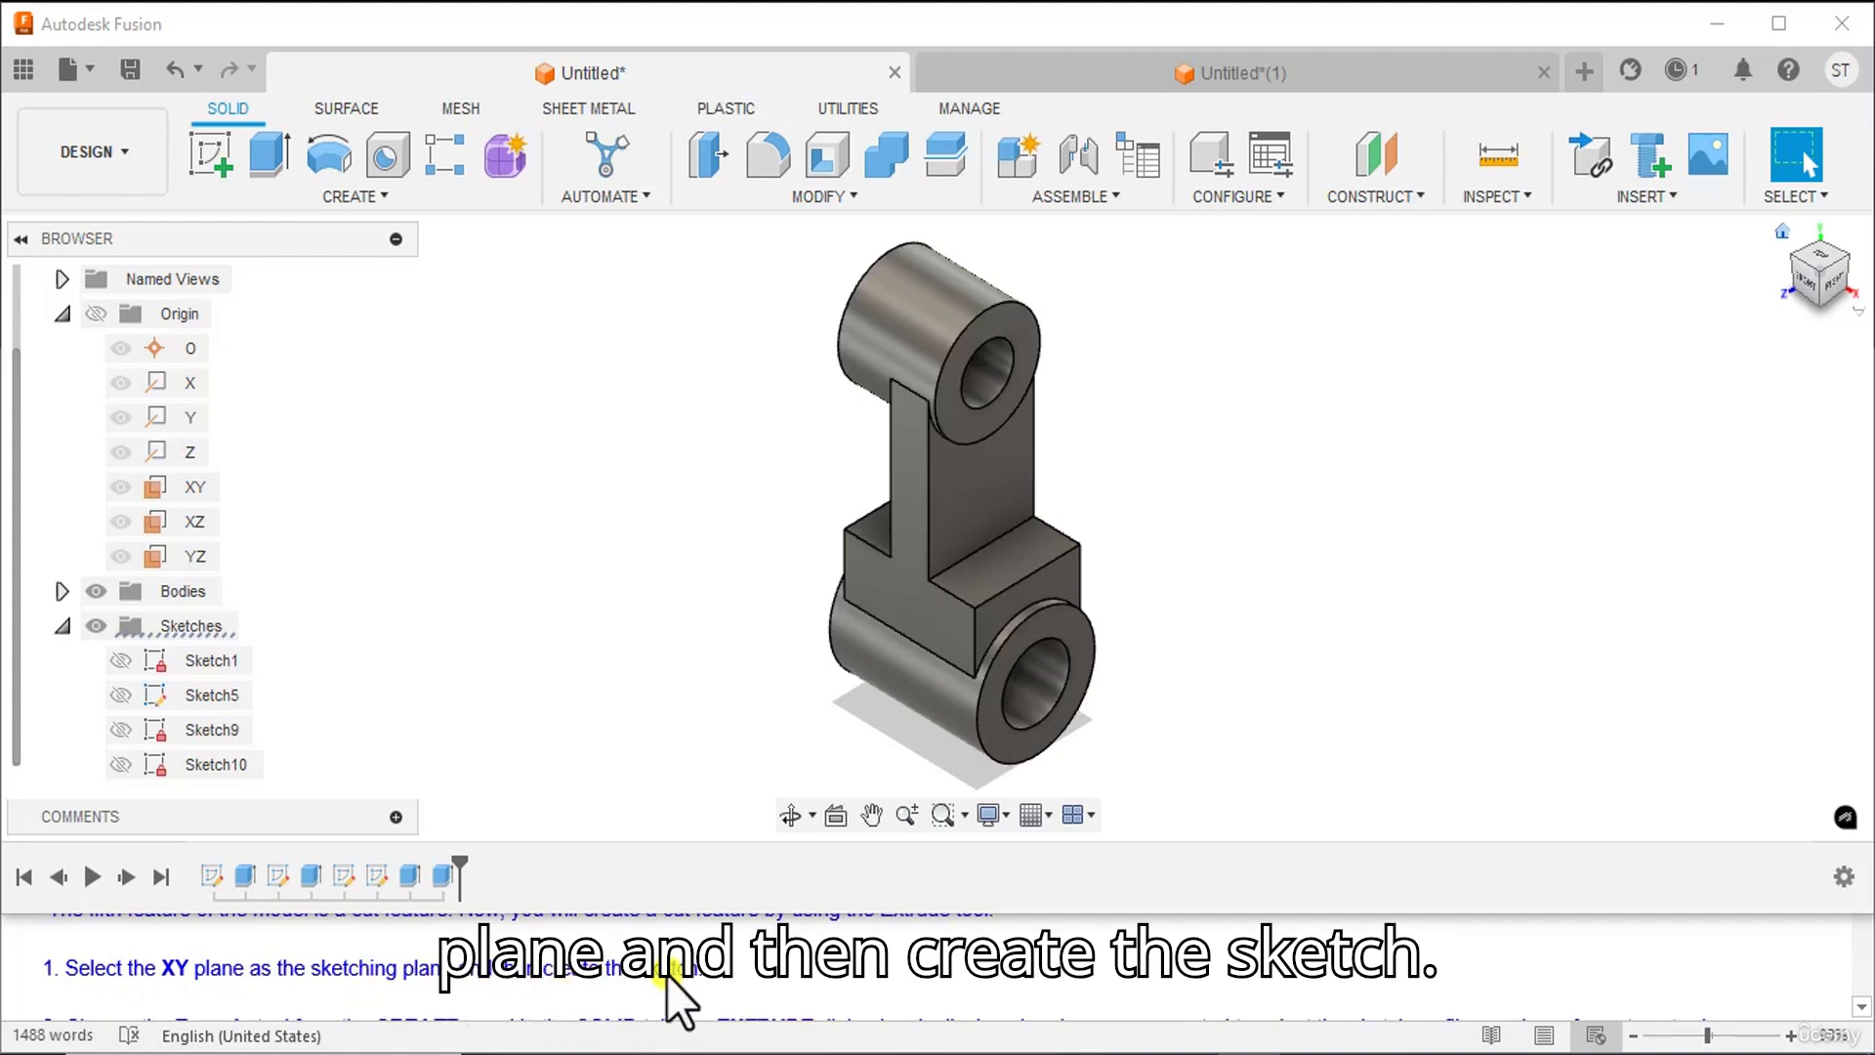
pyautogui.click(1142, 1052)
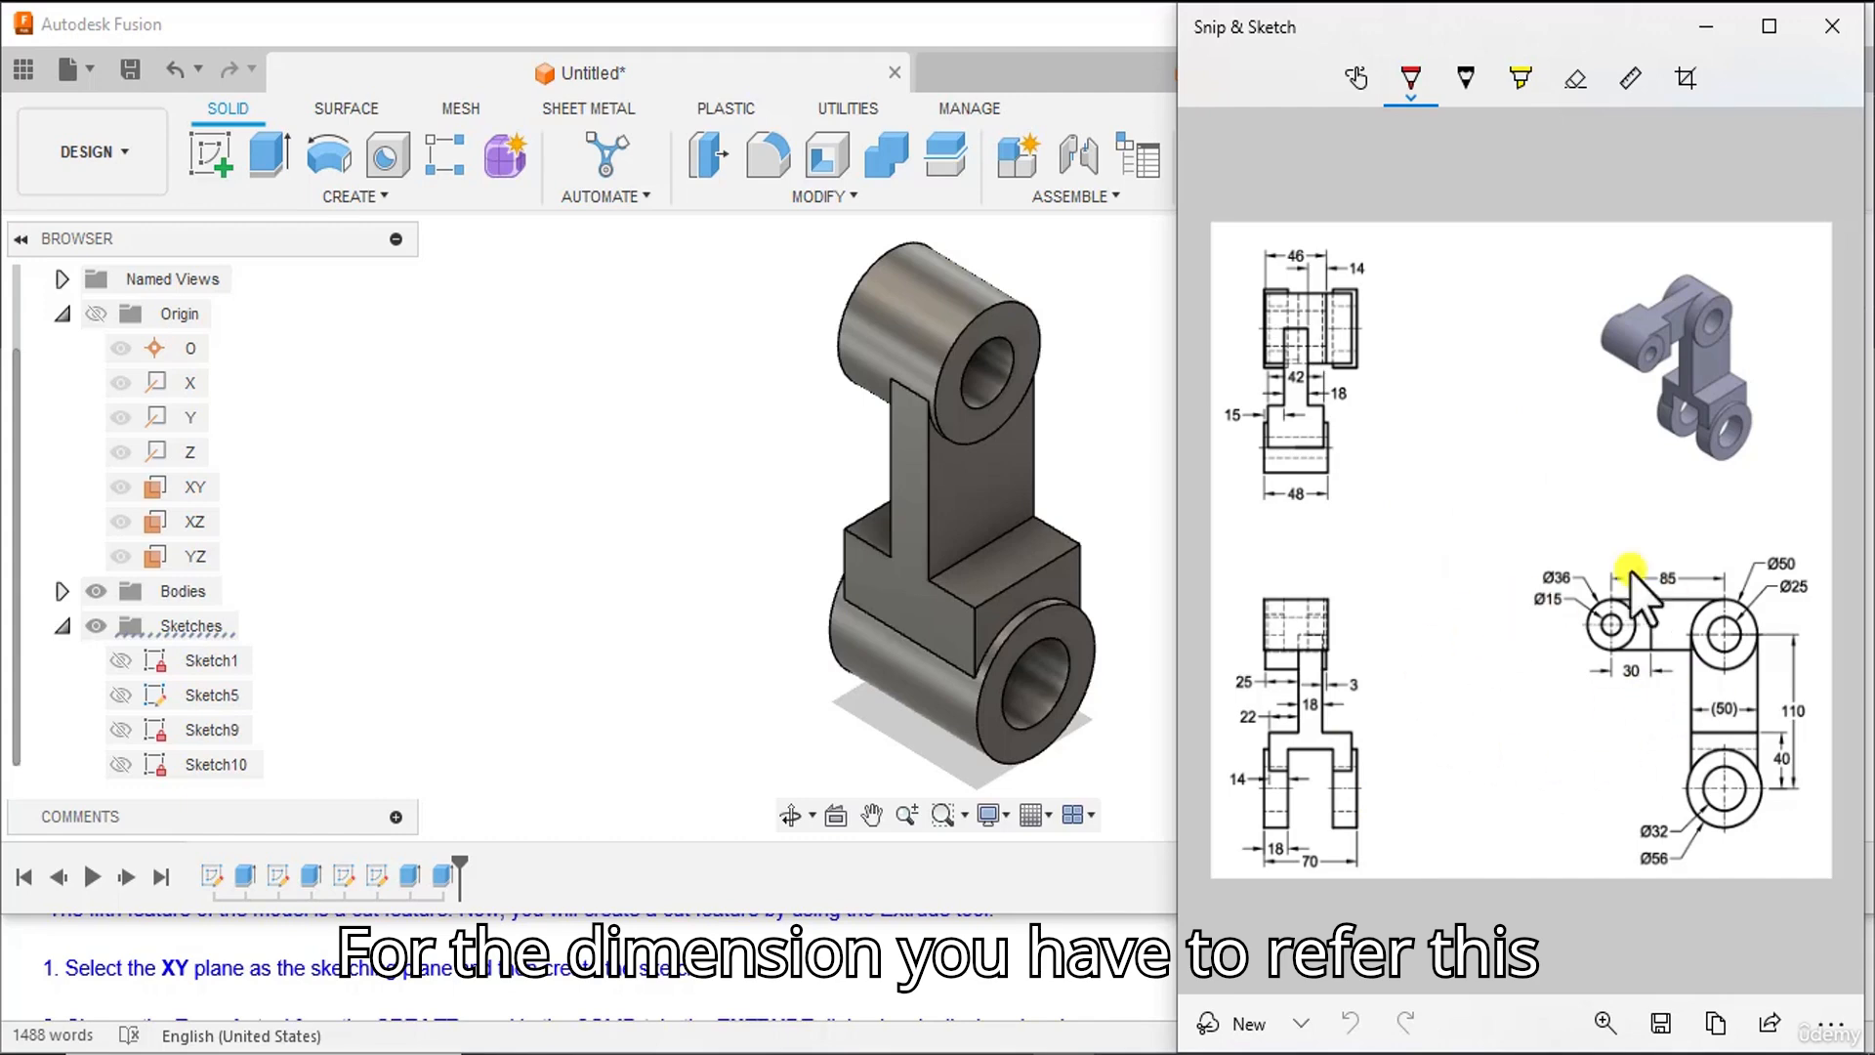
pyautogui.click(1060, 1053)
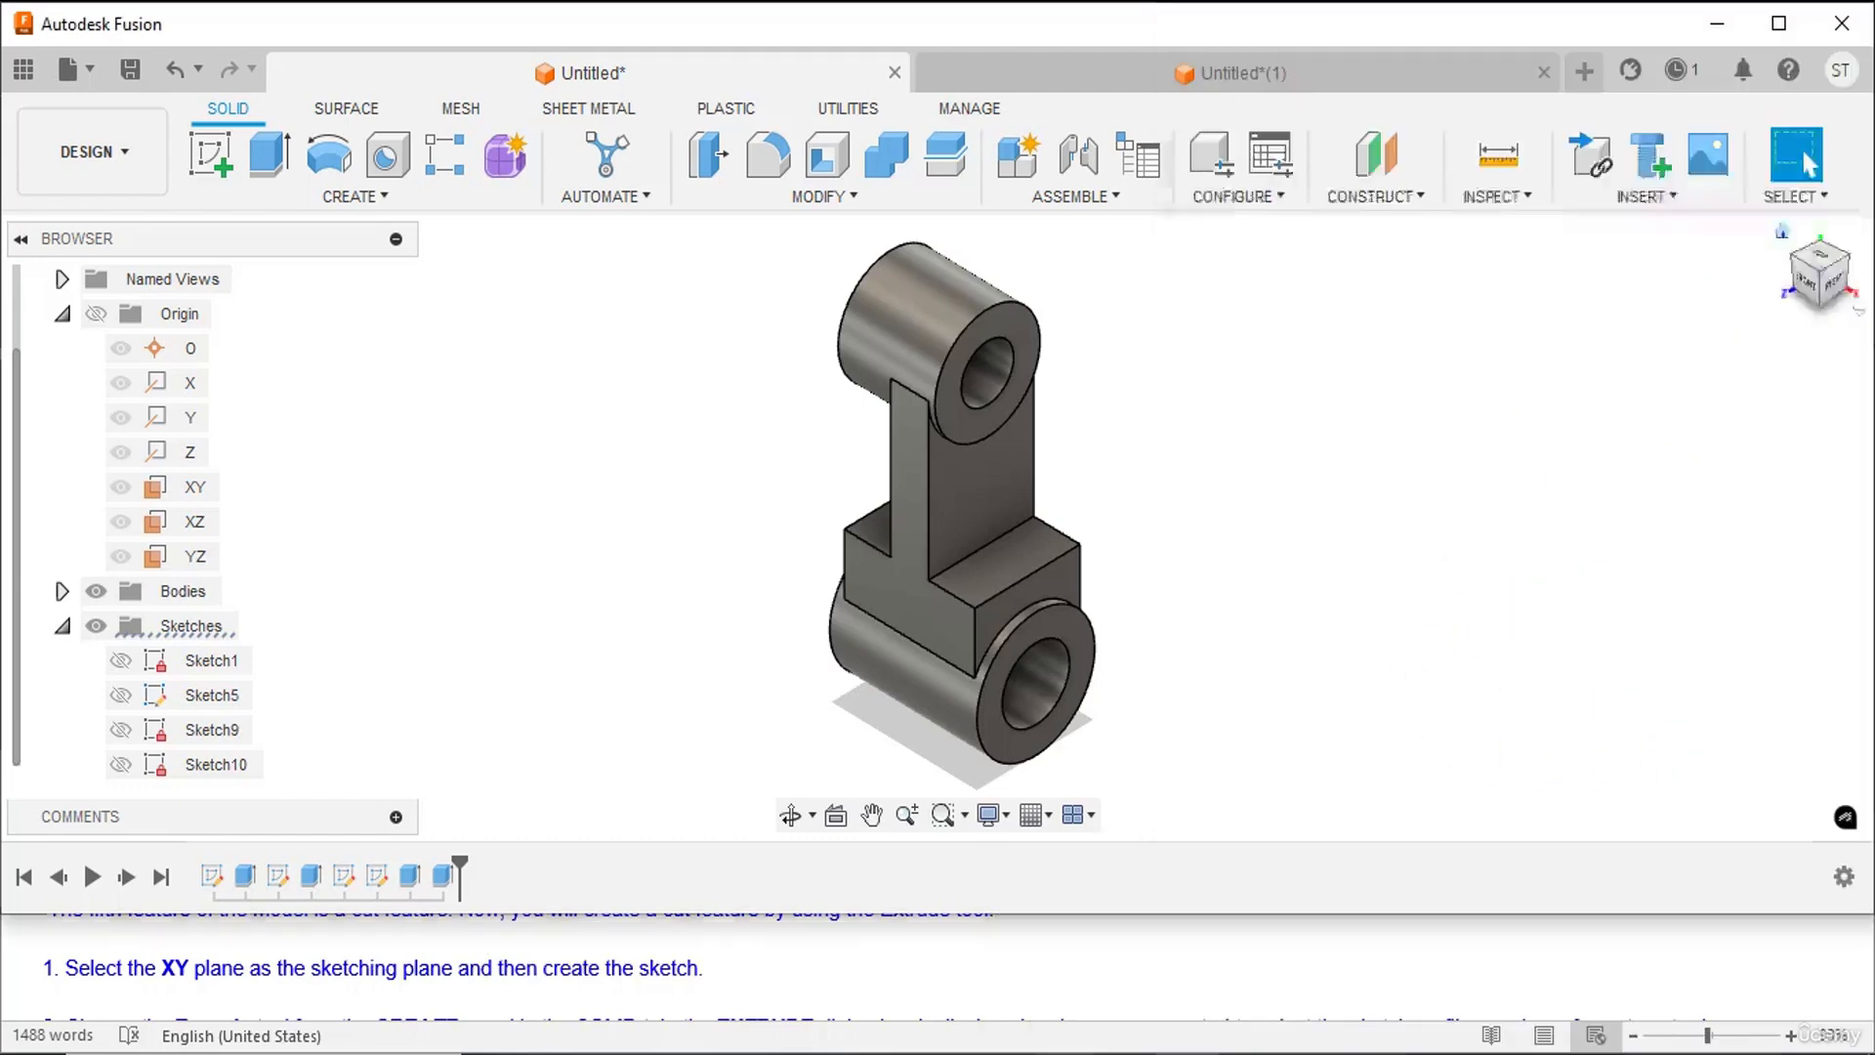
# - Create a new sketch on the XY origin plane for the fifth feature
pyautogui.click(194, 488)
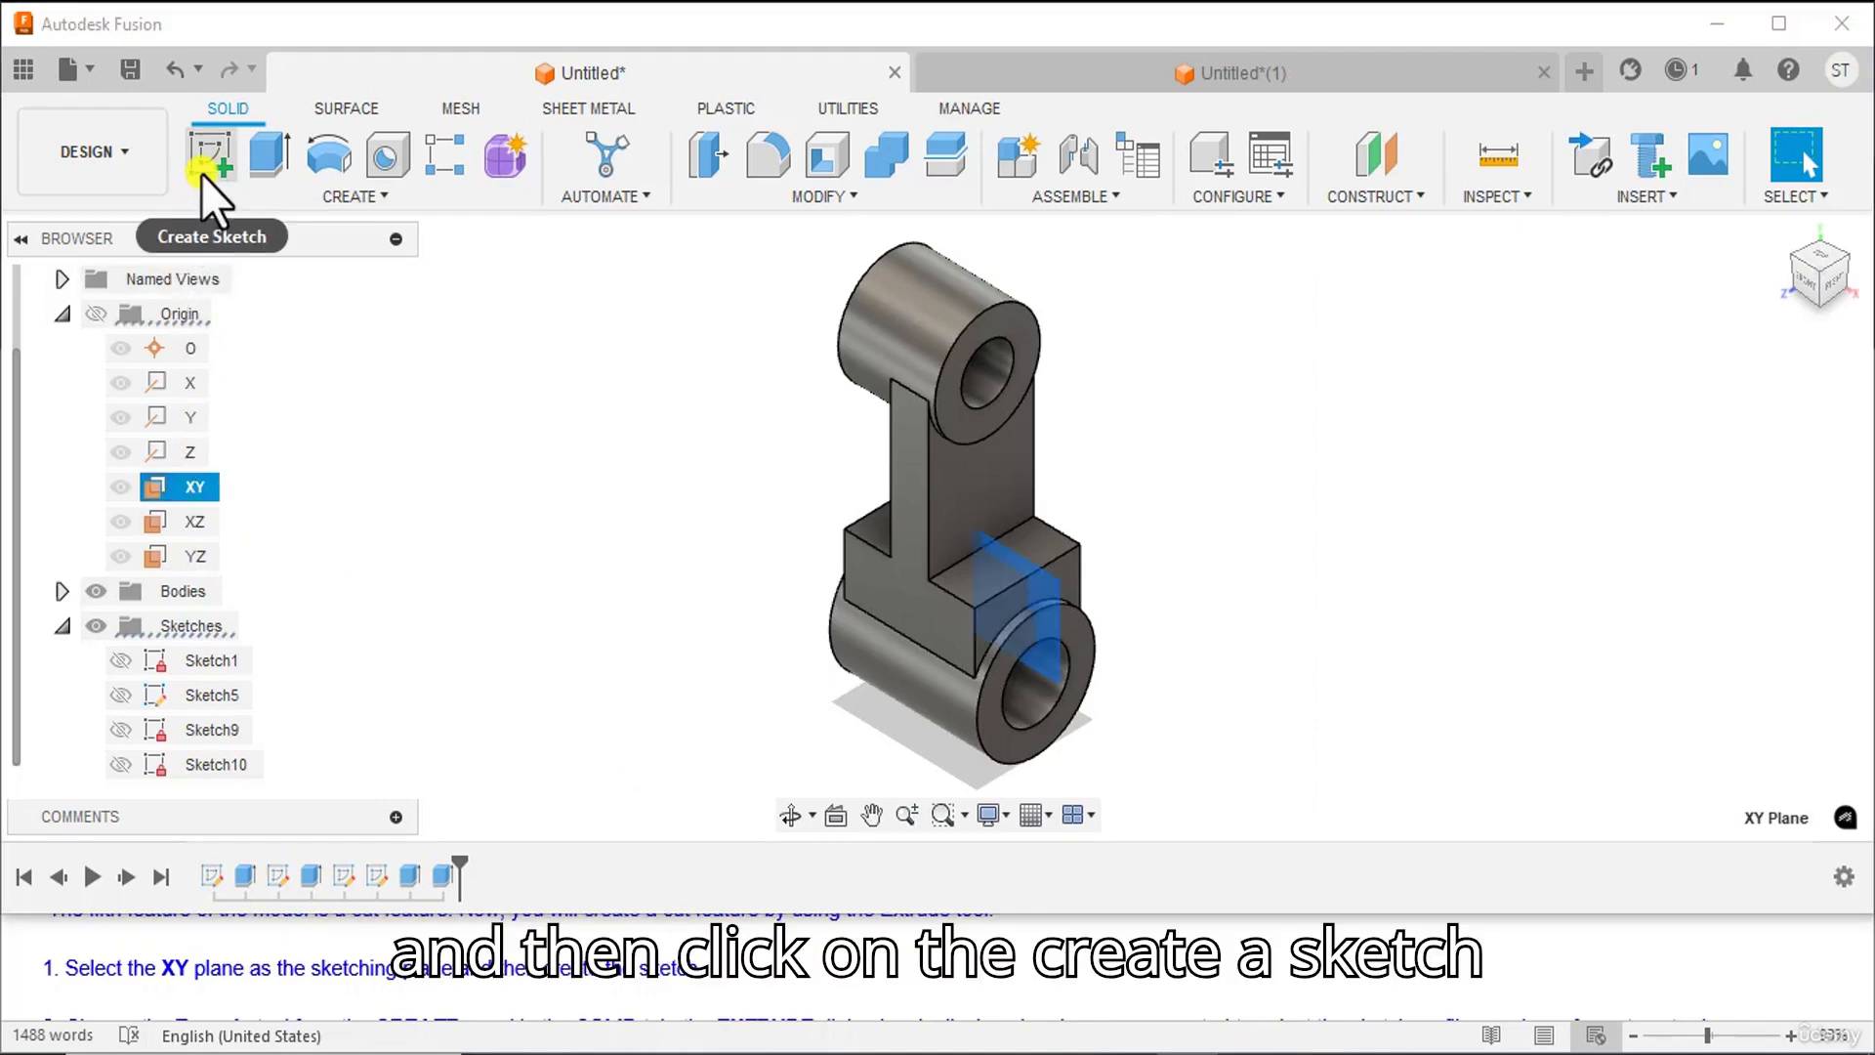
pyautogui.click(208, 167)
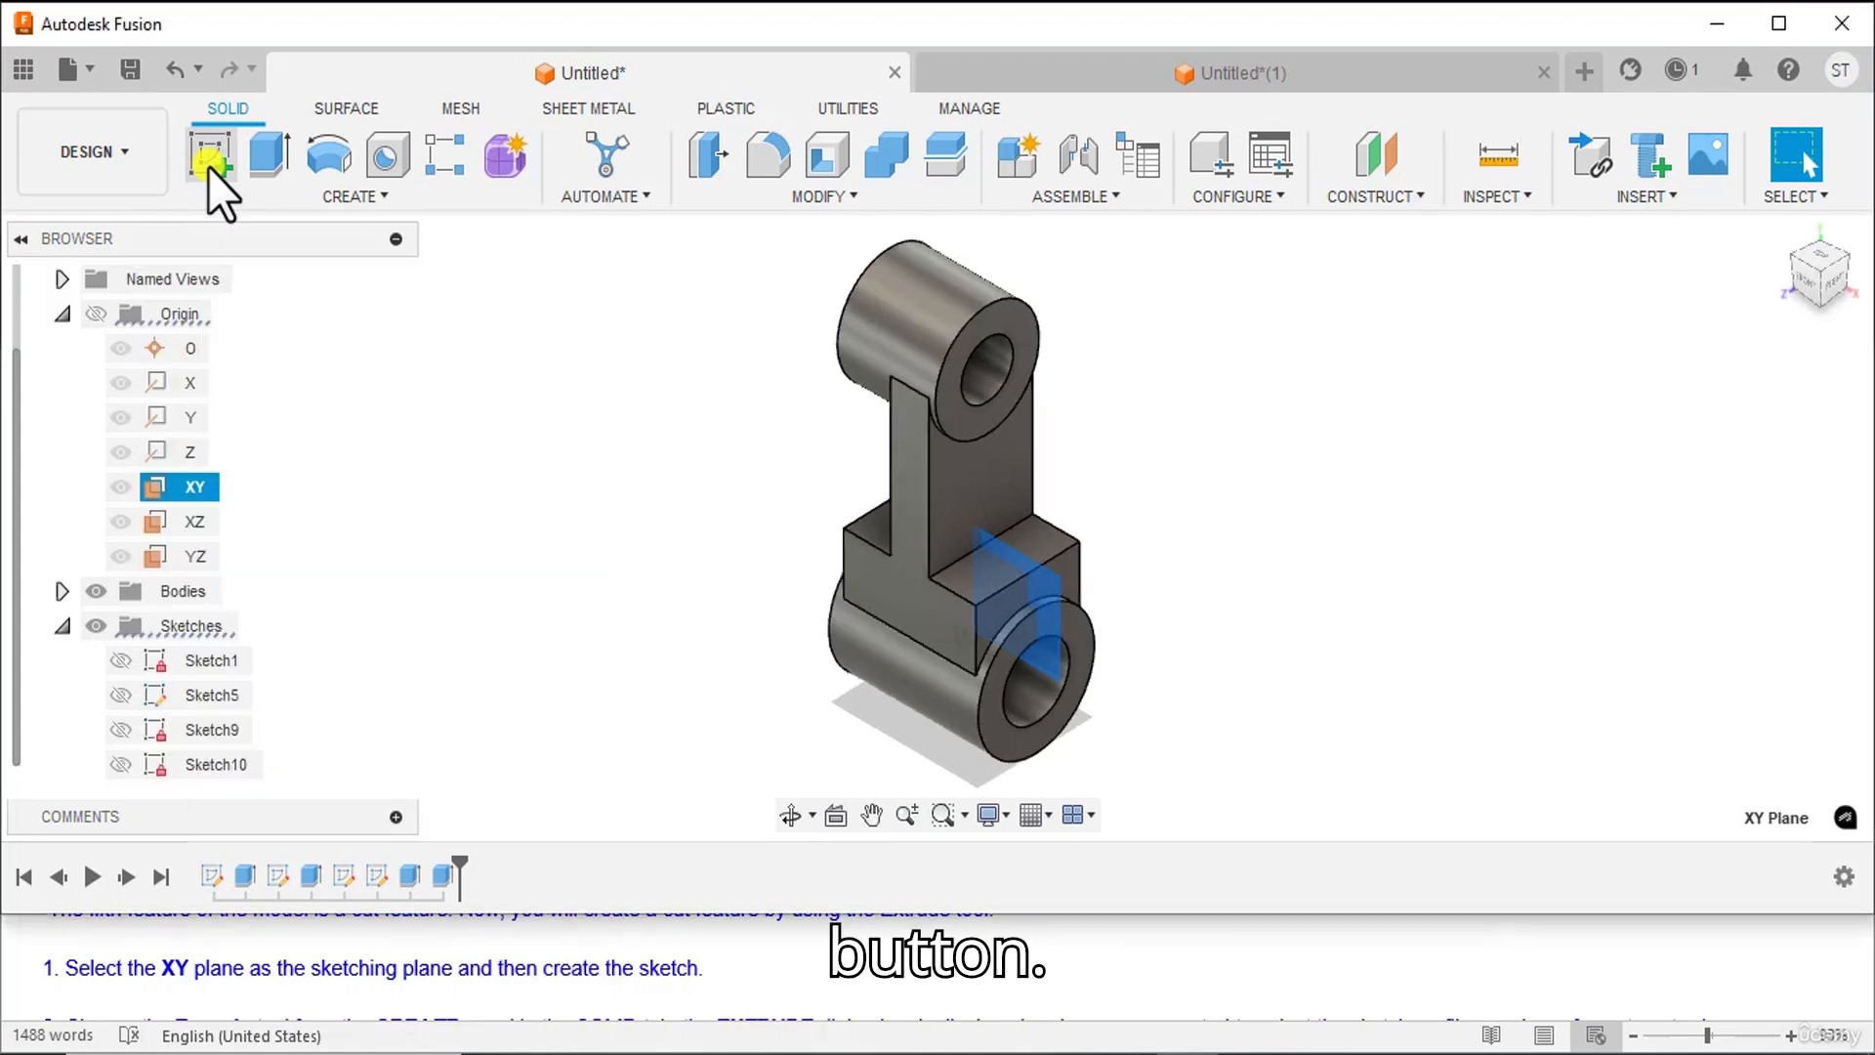
pyautogui.moveTo(1218, 441); pyautogui.dragTo(1230, 556, button='middle')
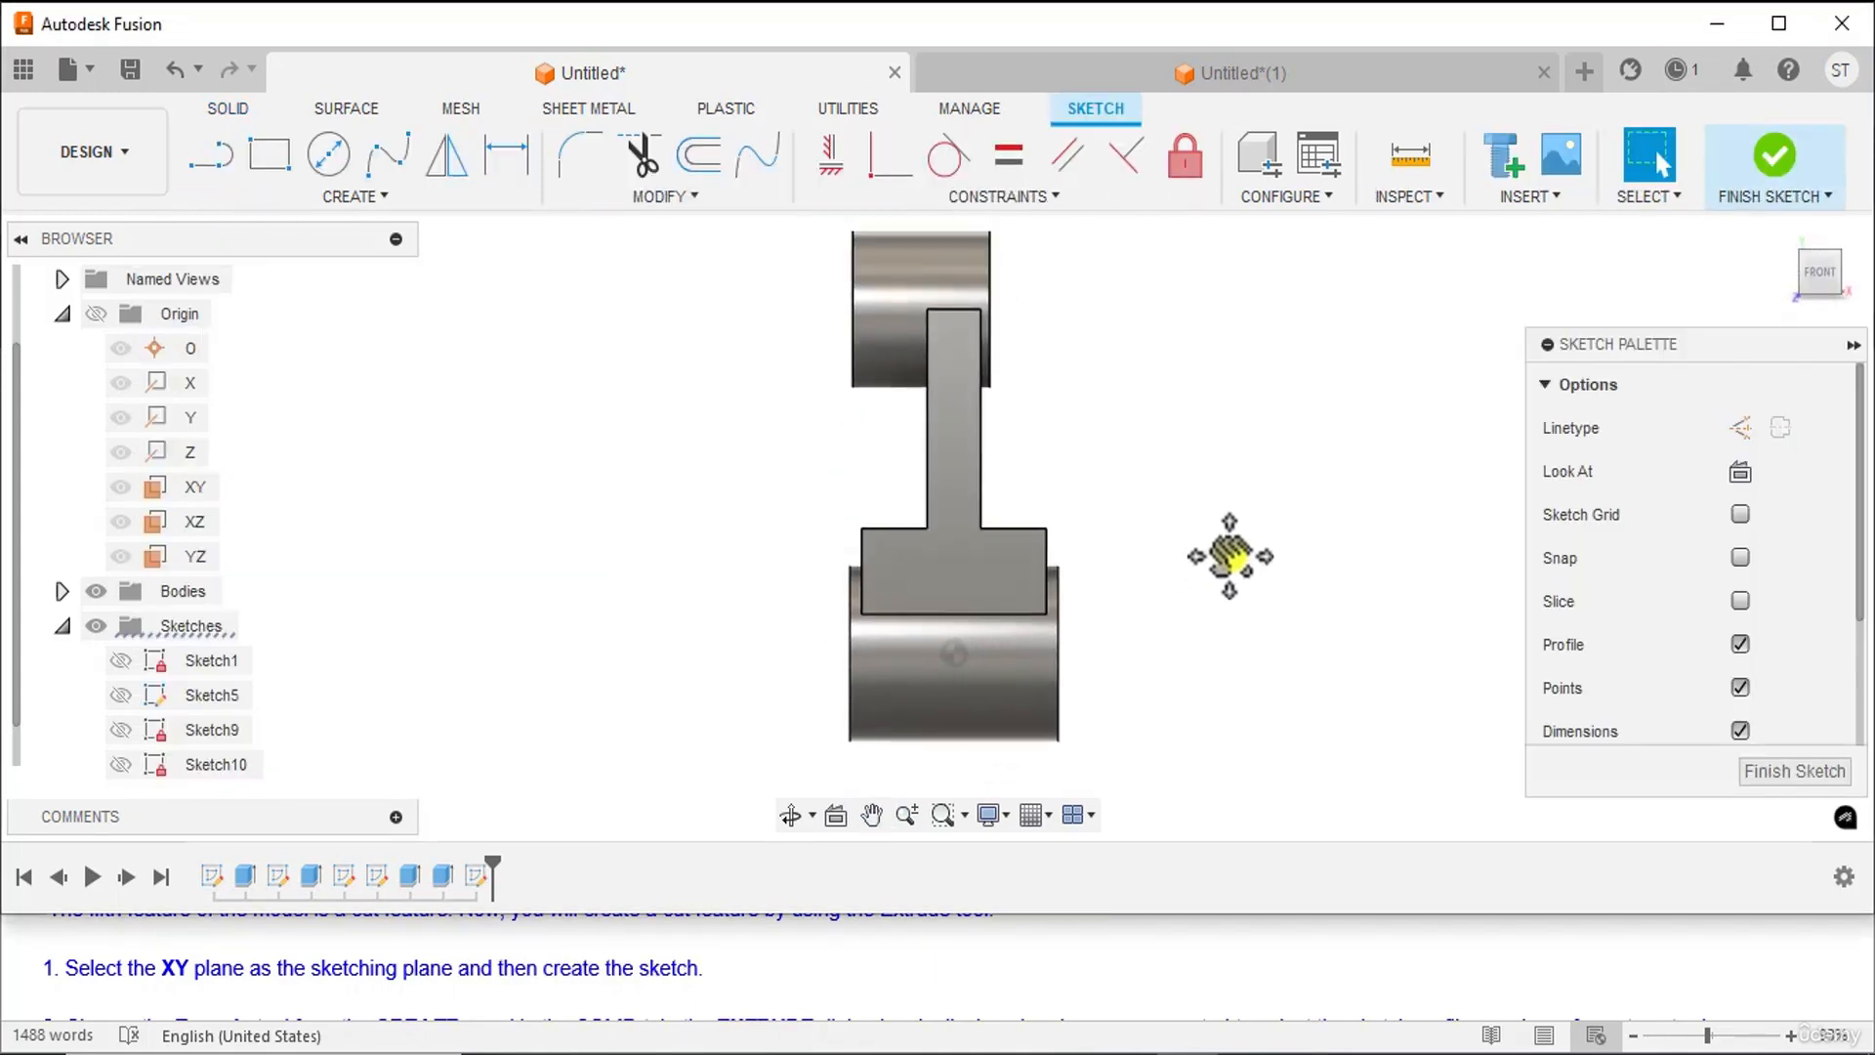
# - Sketch a two-point rectangle about 30 mm wide, from below the lower cylinder up into the base block
pyautogui.click(255, 148)
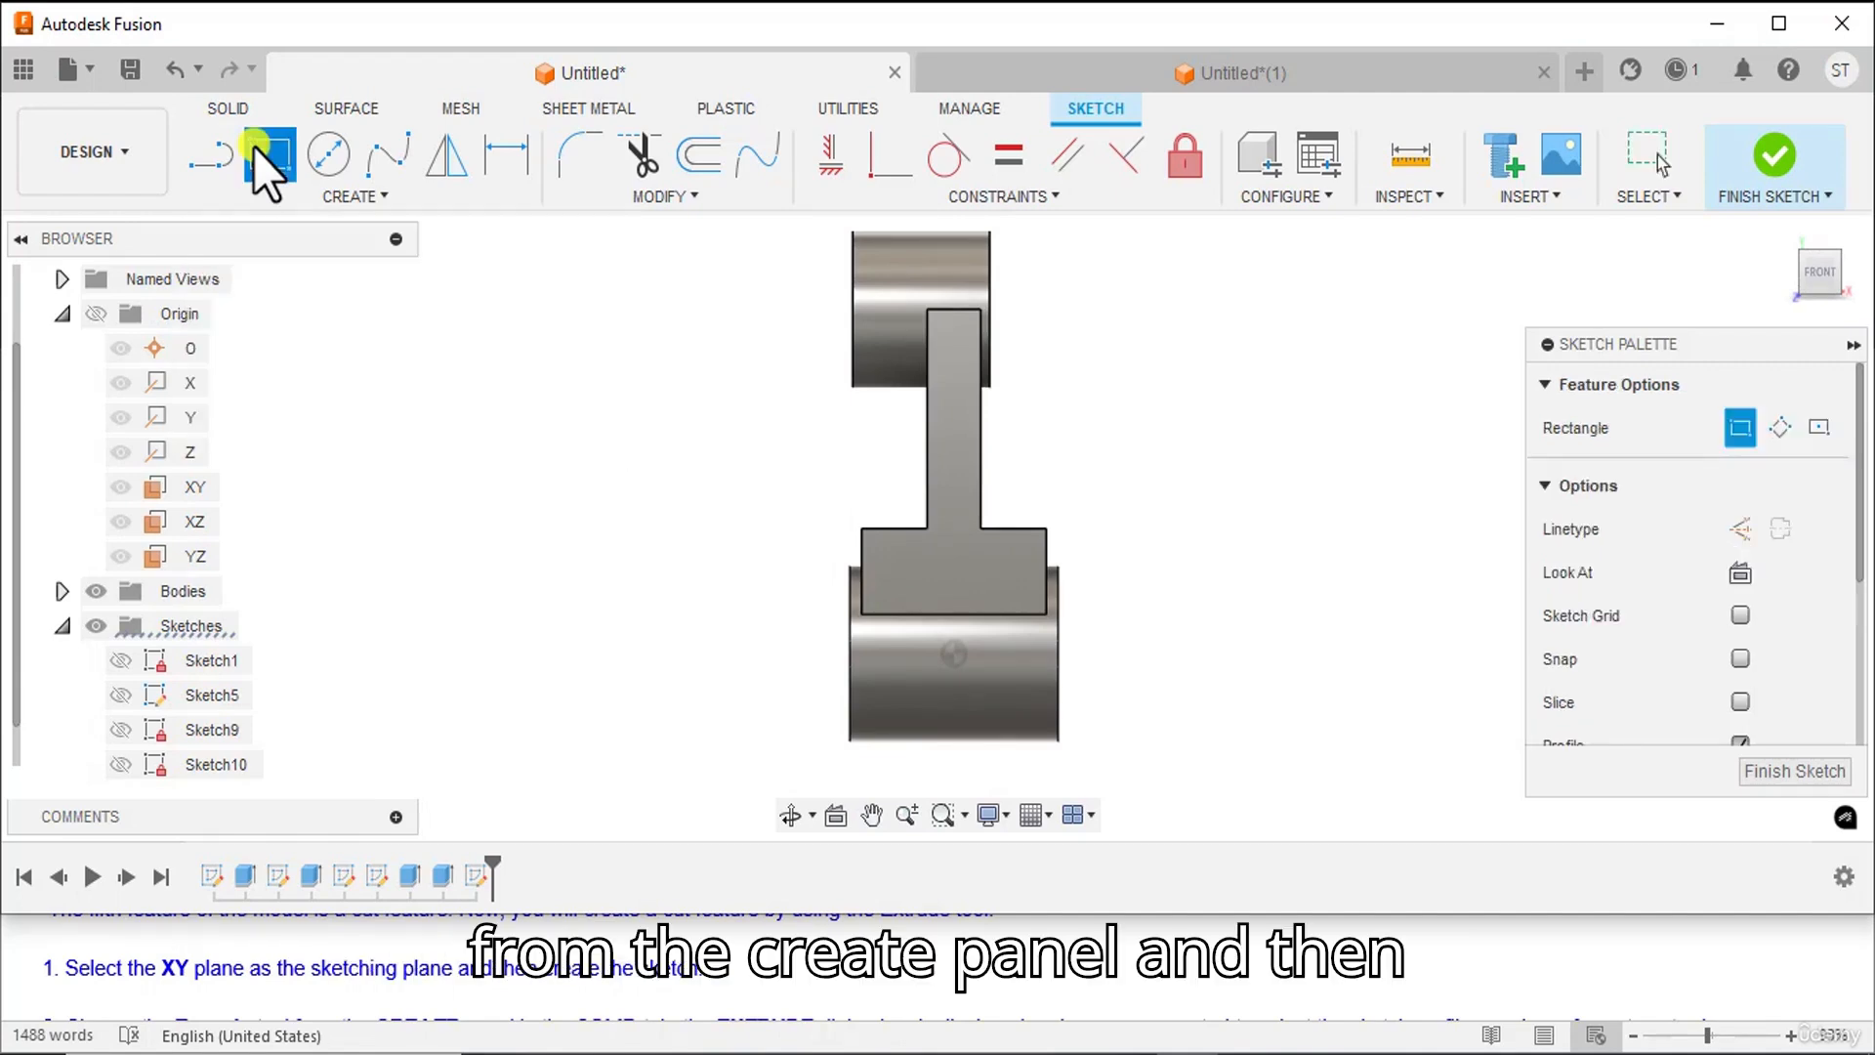
pyautogui.click(911, 758)
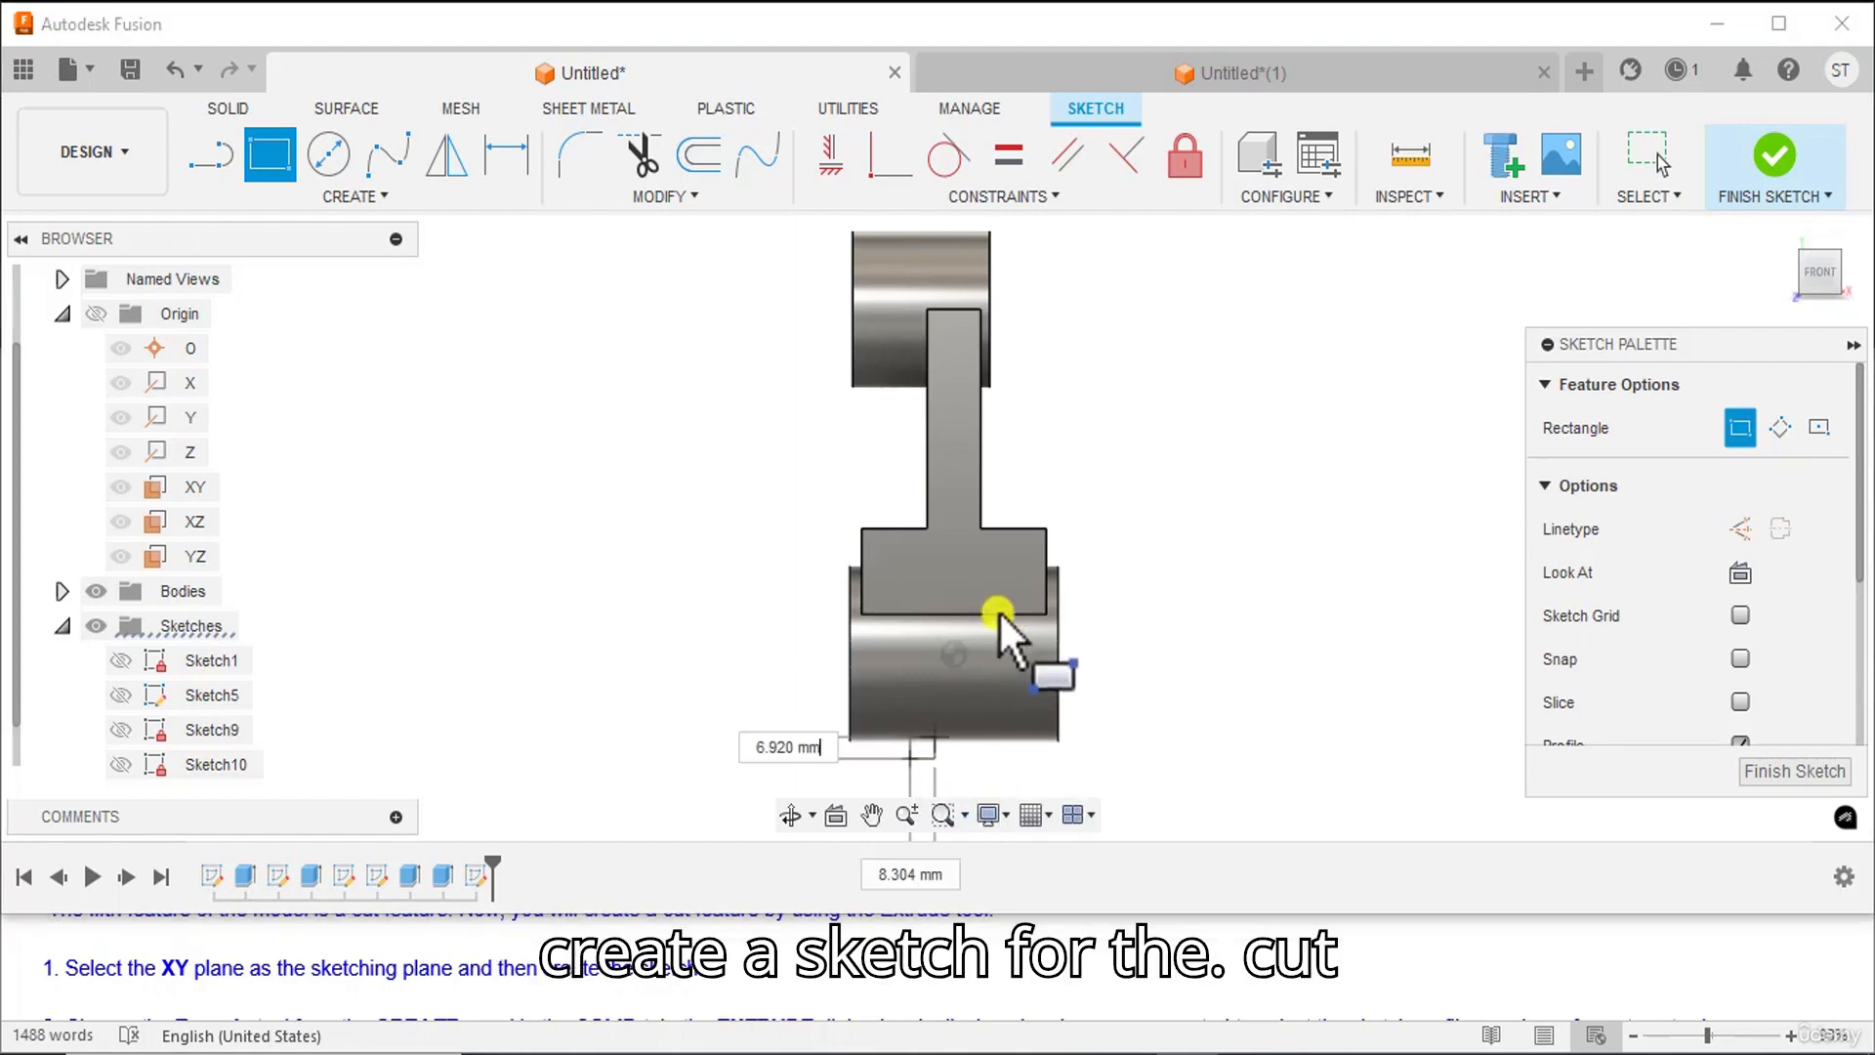
pyautogui.click(1000, 561)
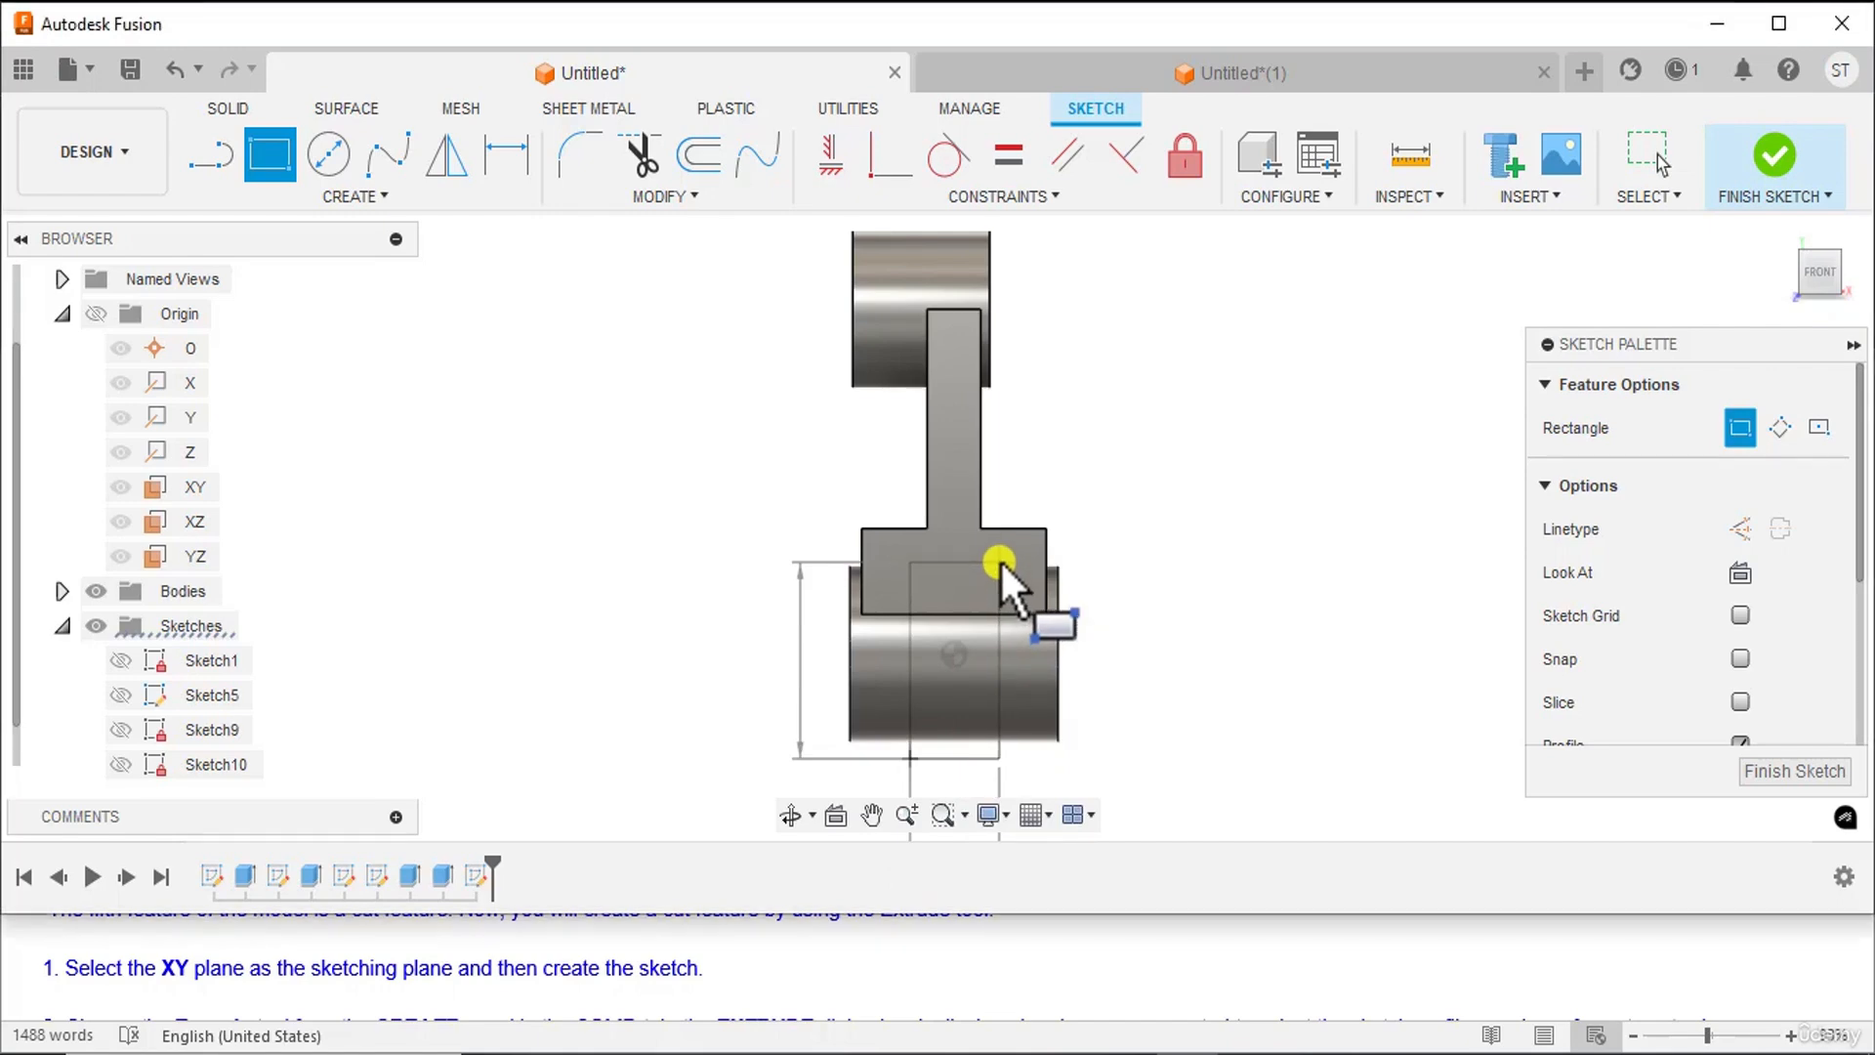
pyautogui.rightClick(1244, 431)
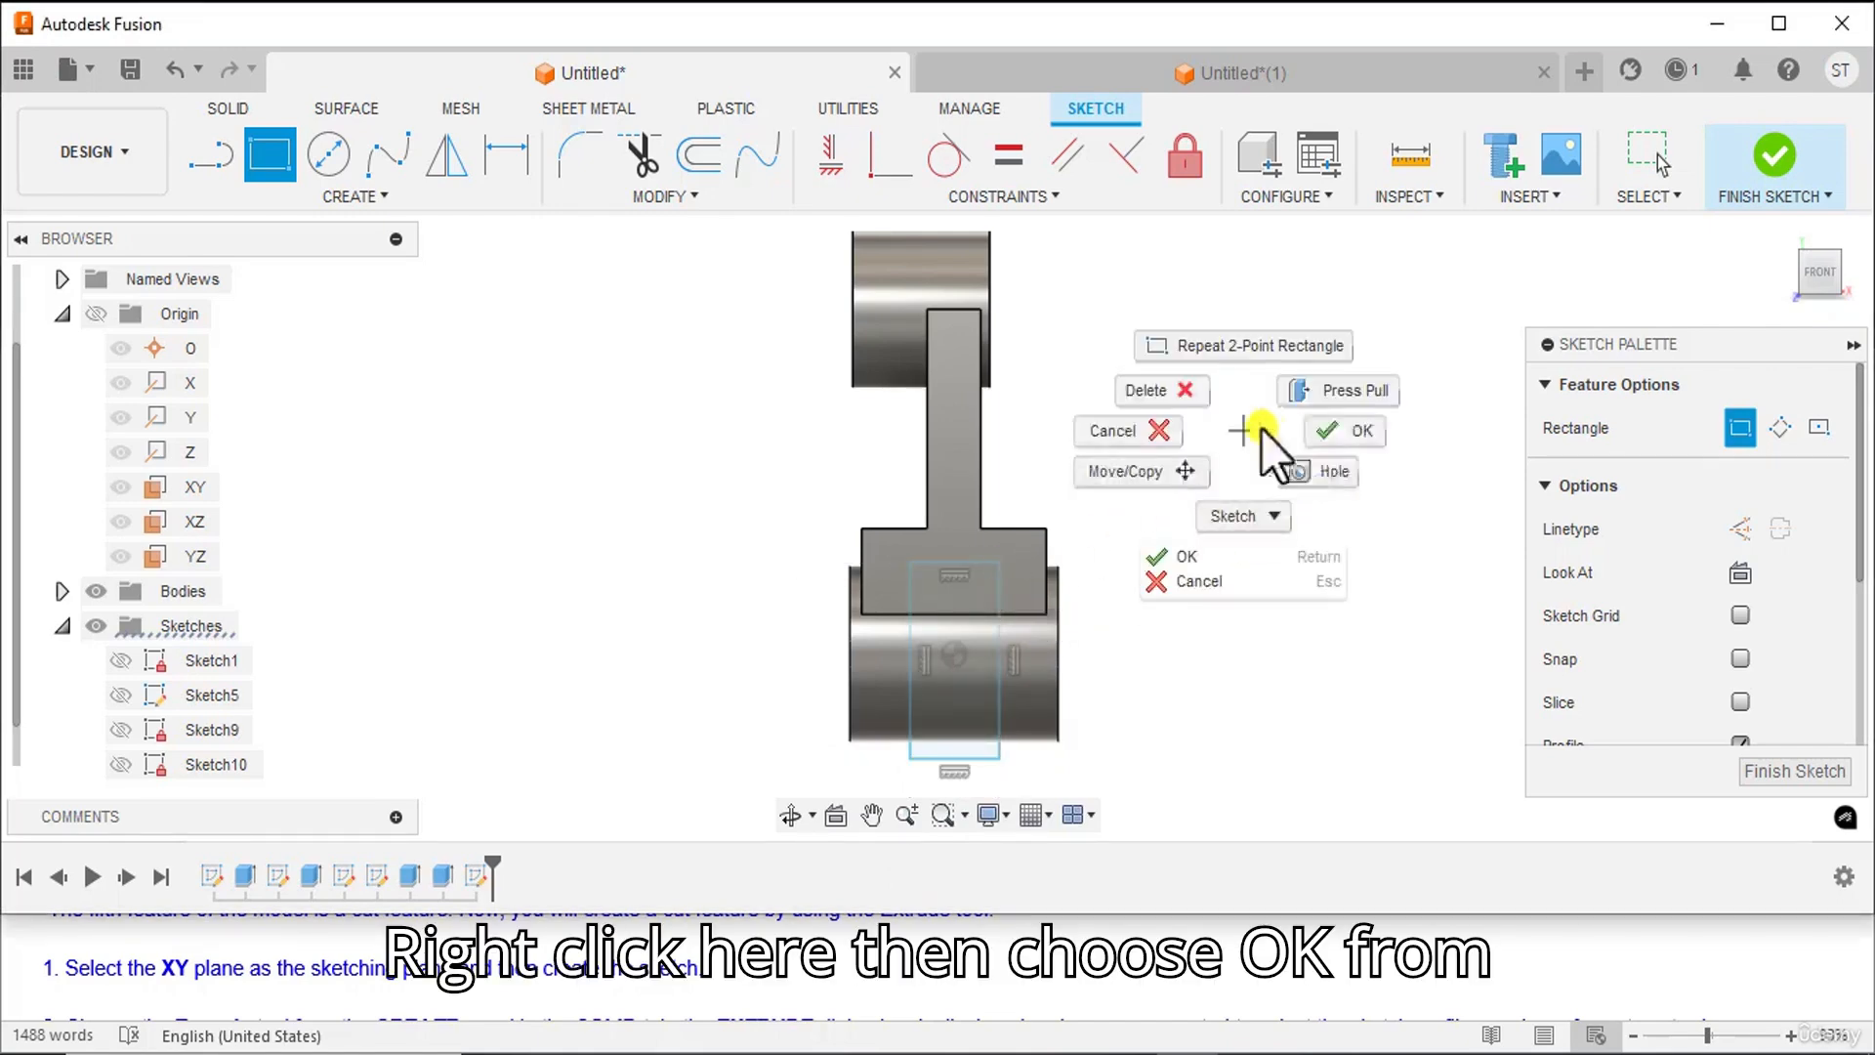
pyautogui.click(1351, 431)
# - Dimension the rectangle's right side 18 mm from the right end edge of the lower cylinder
pyautogui.moveTo(1158, 707); pyautogui.dragTo(1138, 649, button='middle')
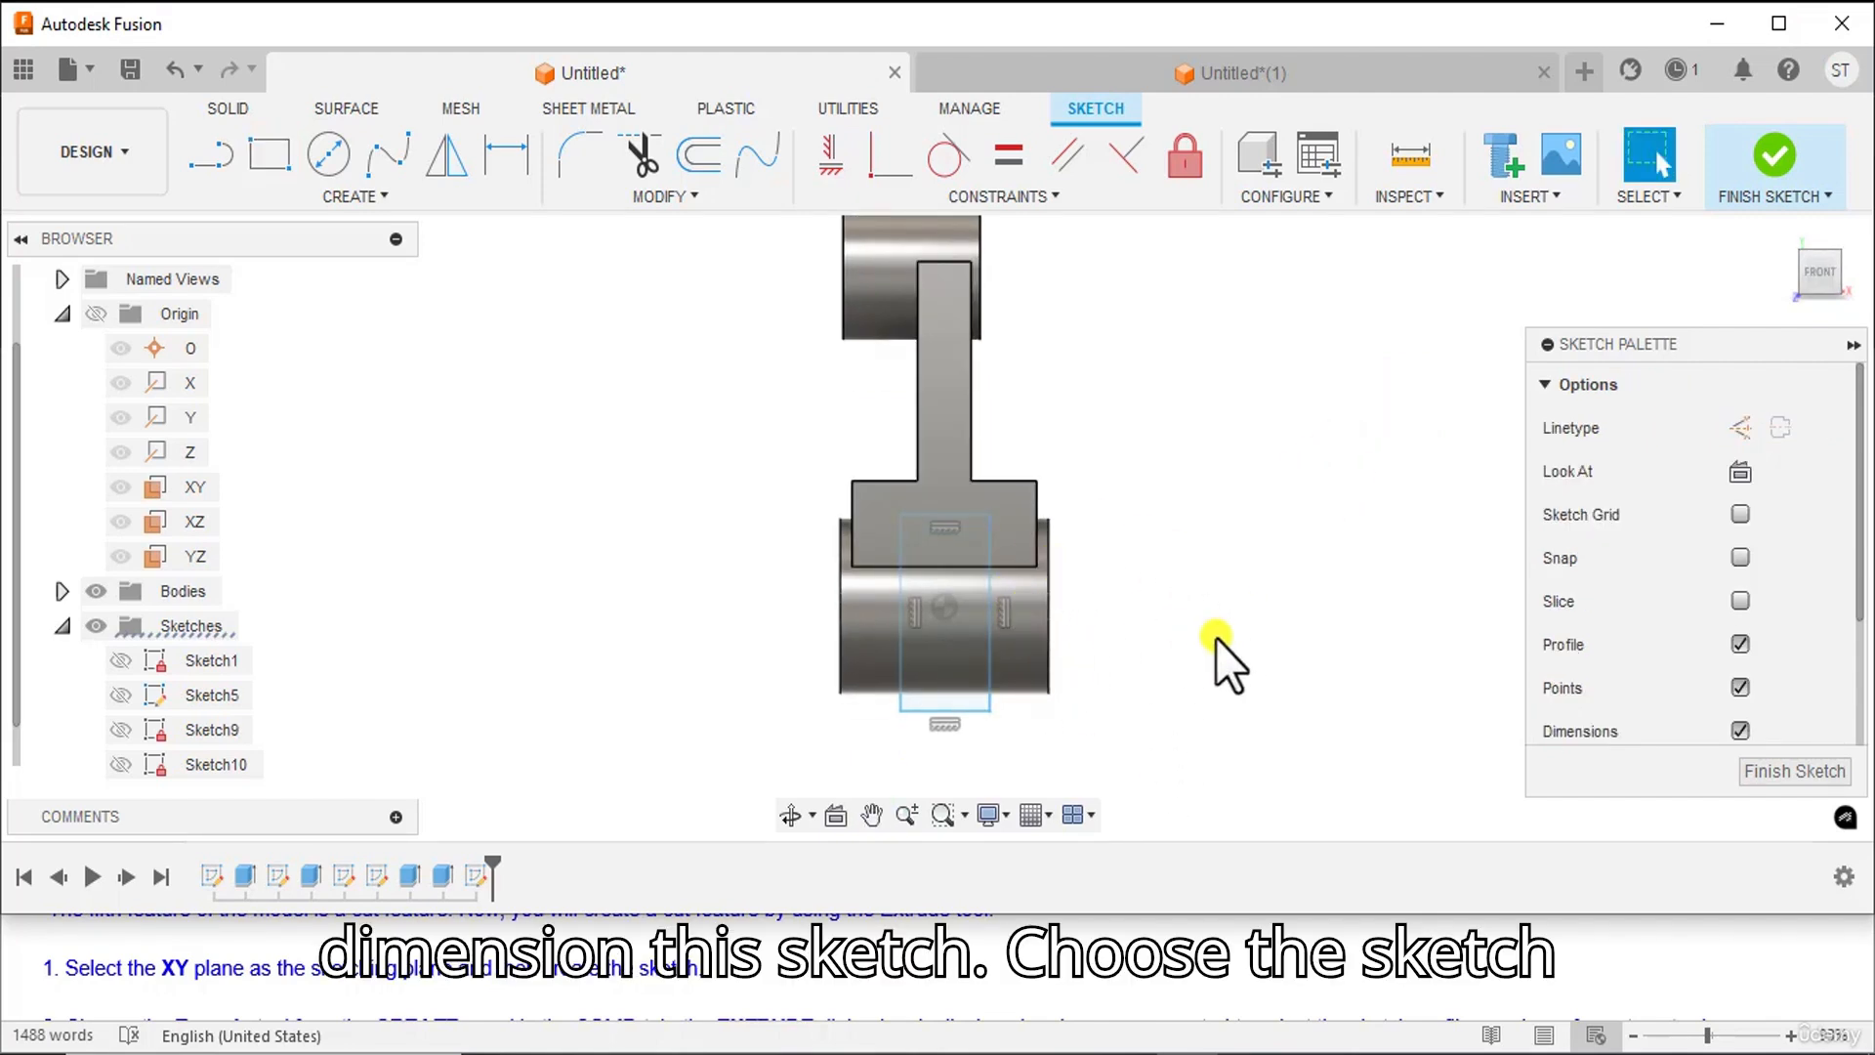
pyautogui.click(508, 167)
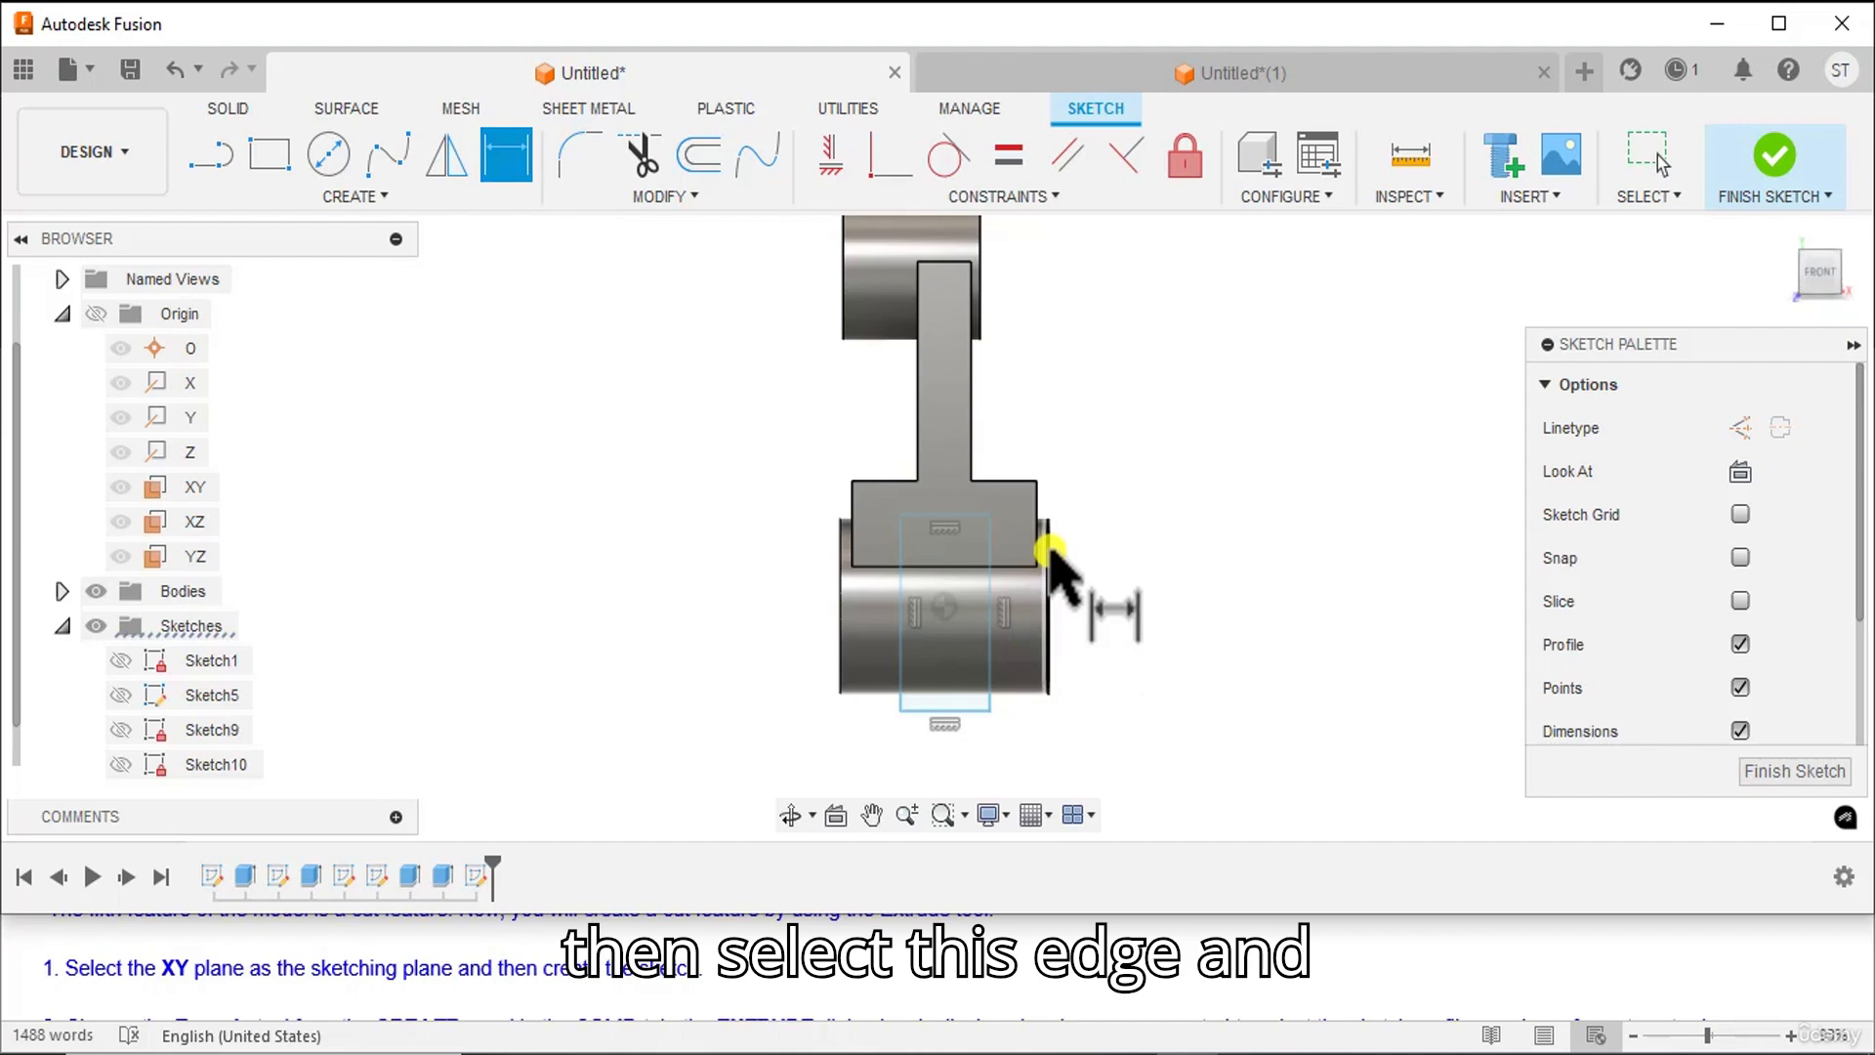
pyautogui.click(1047, 601)
pyautogui.click(991, 637)
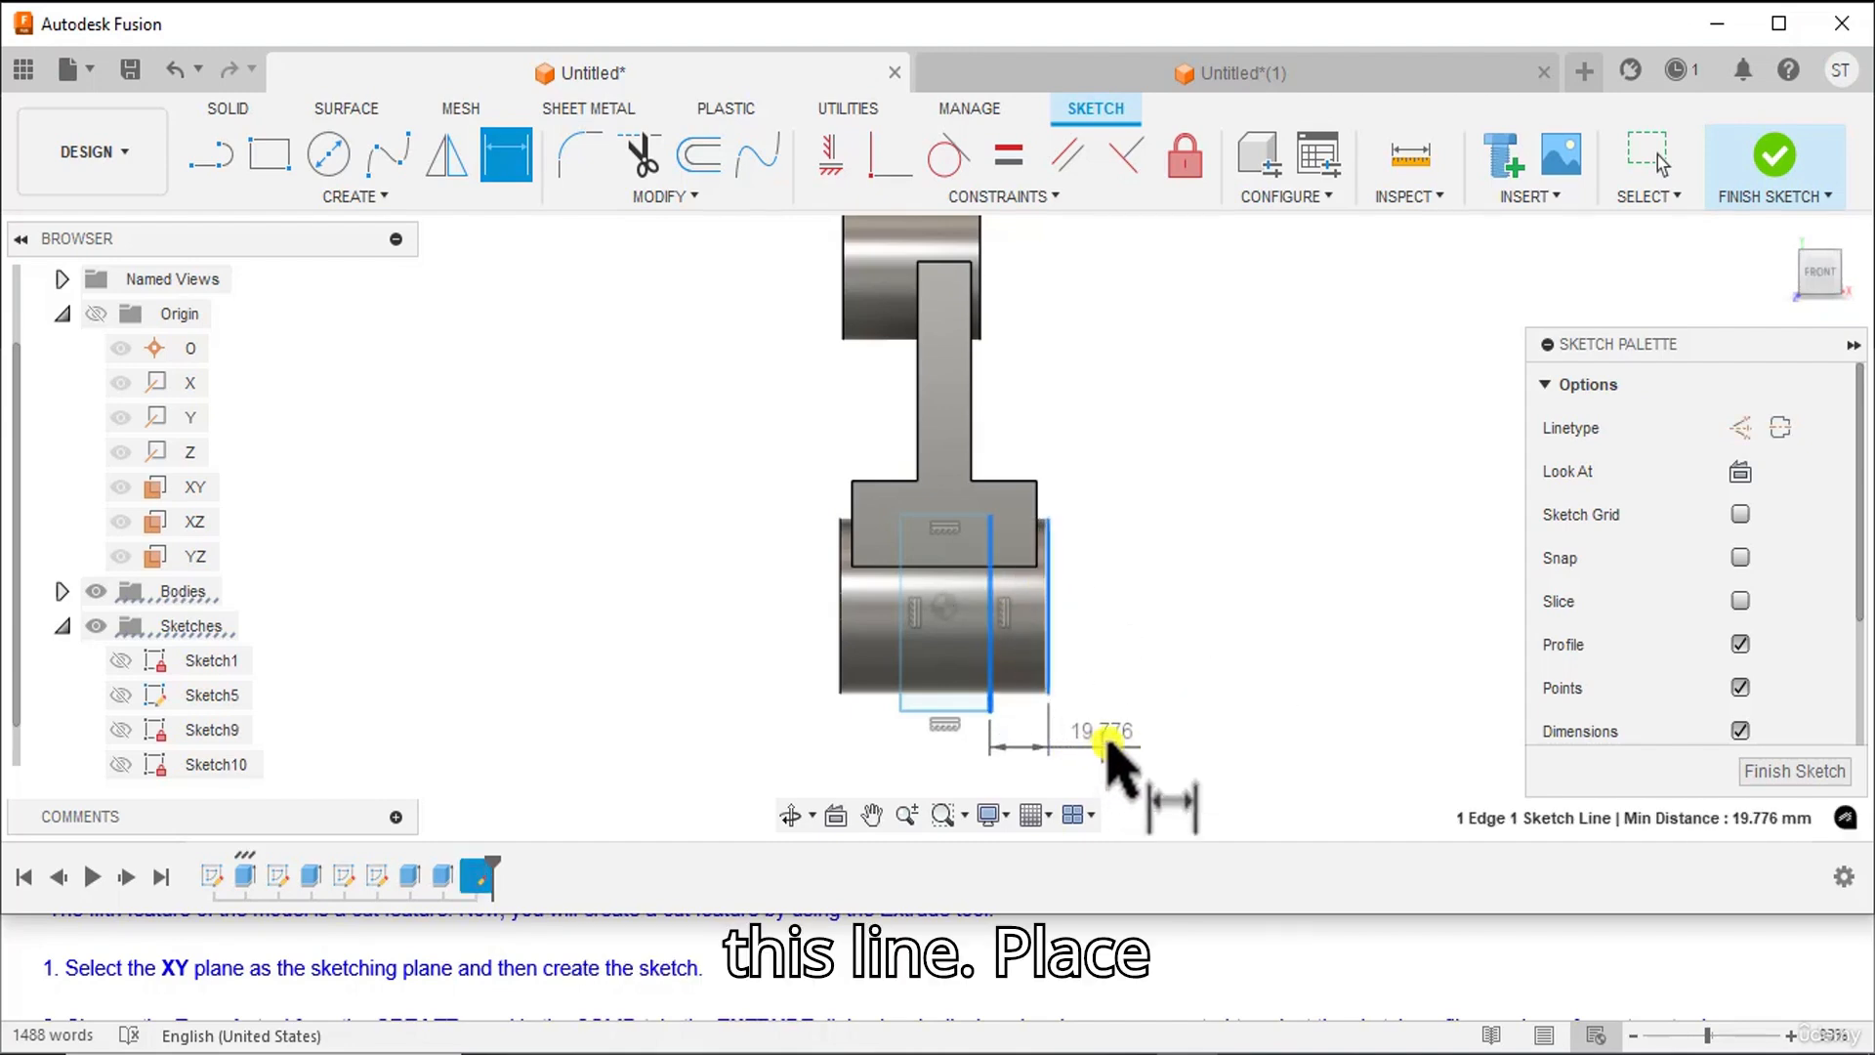
pyautogui.click(1110, 740)
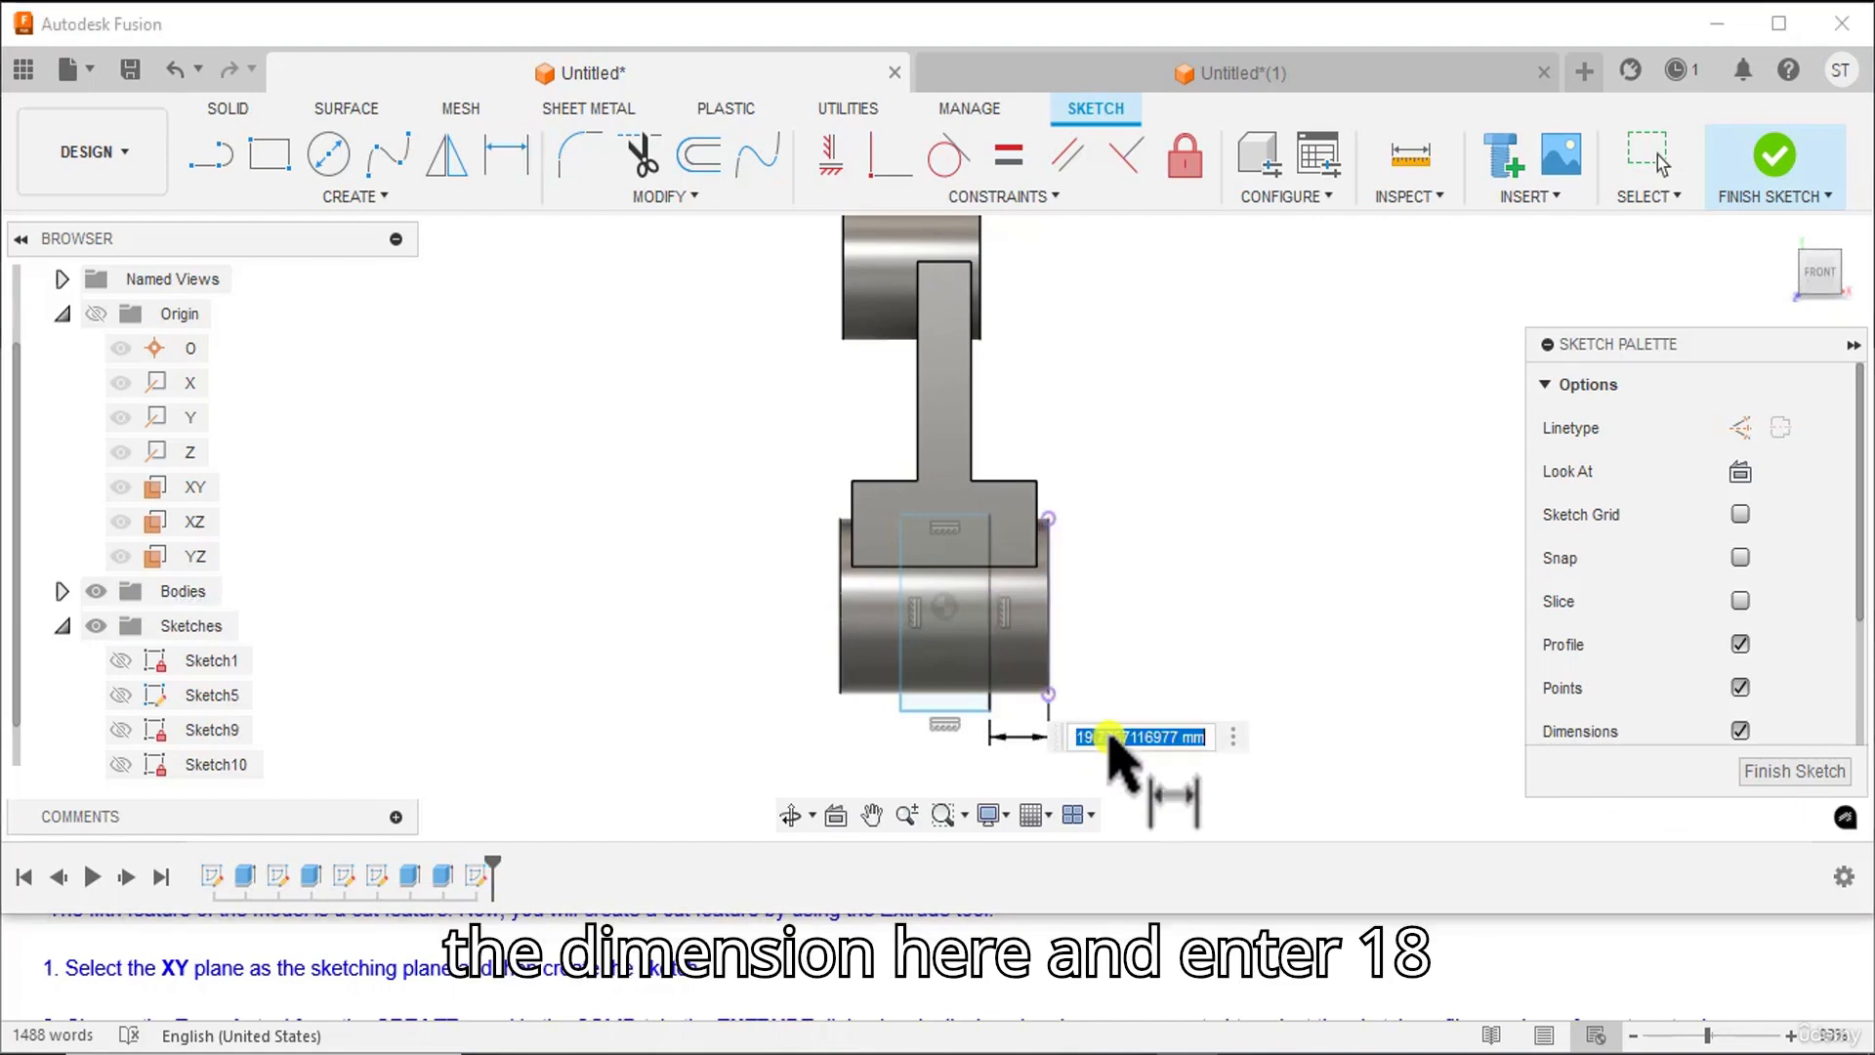
pyautogui.write('18')
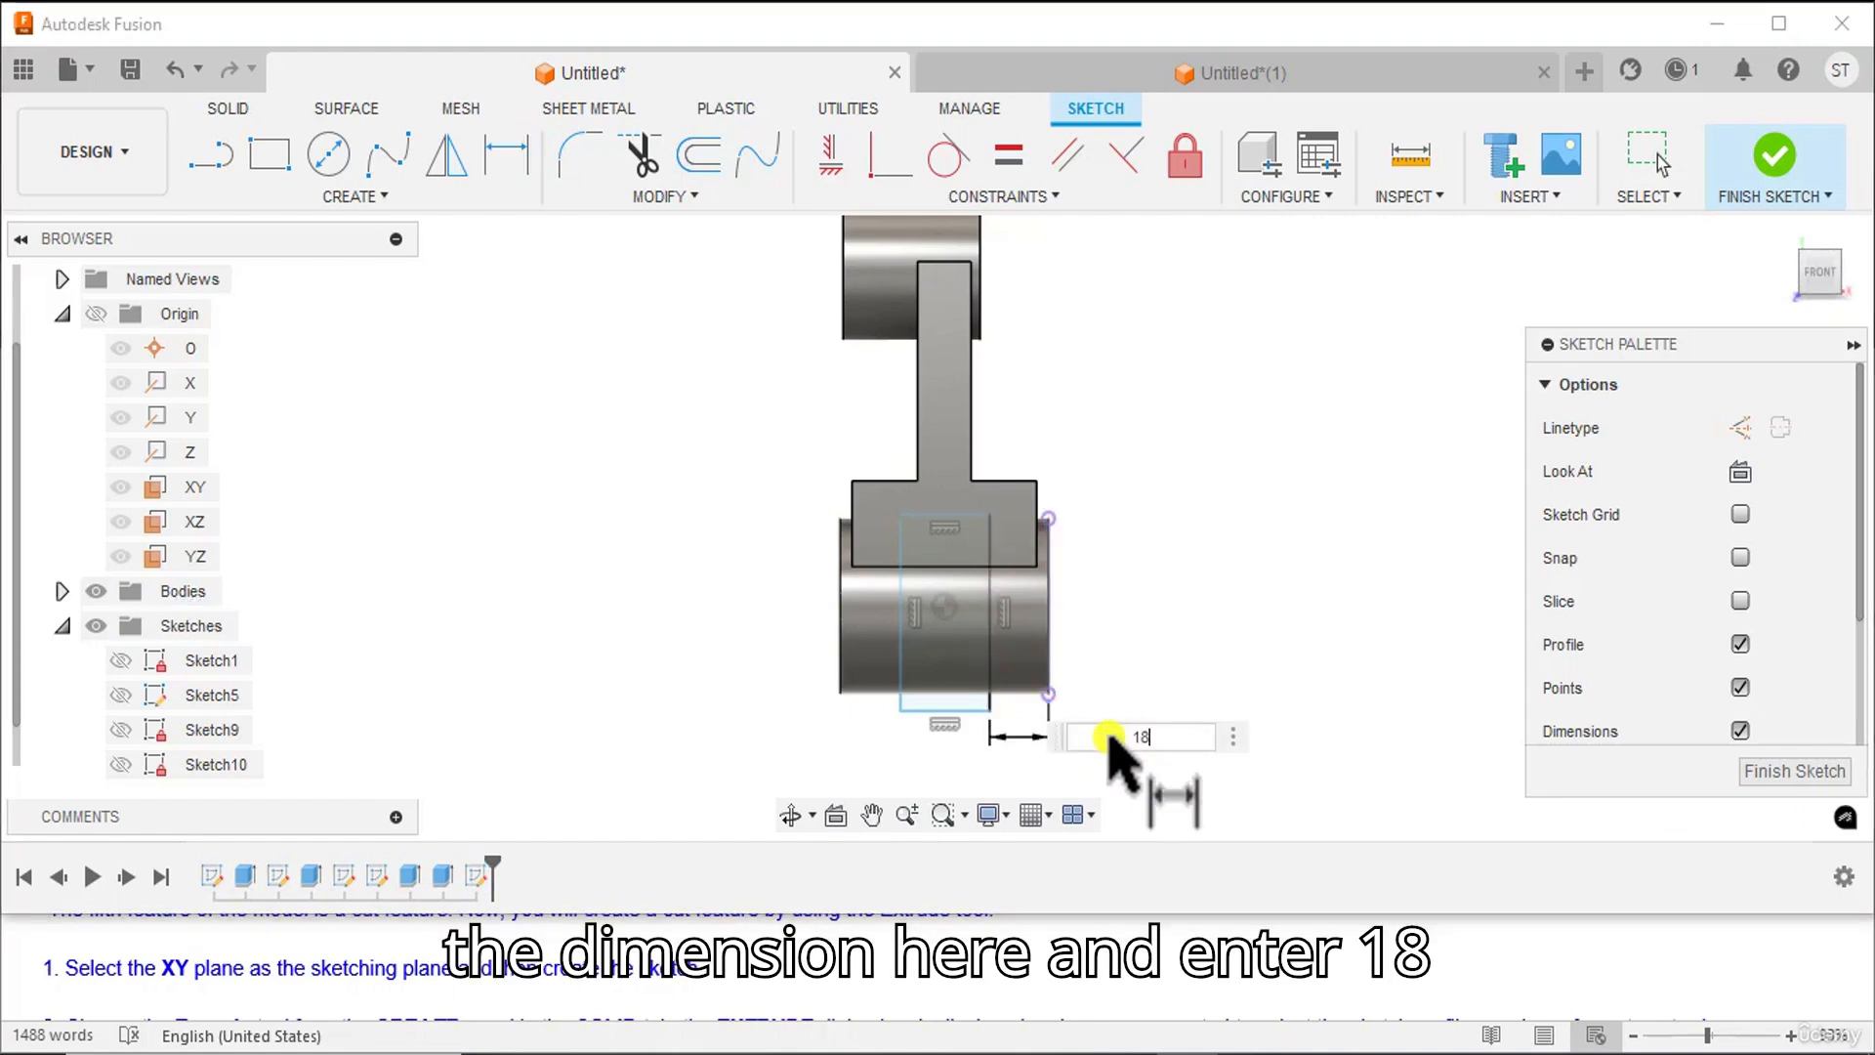
pyautogui.press('Return')
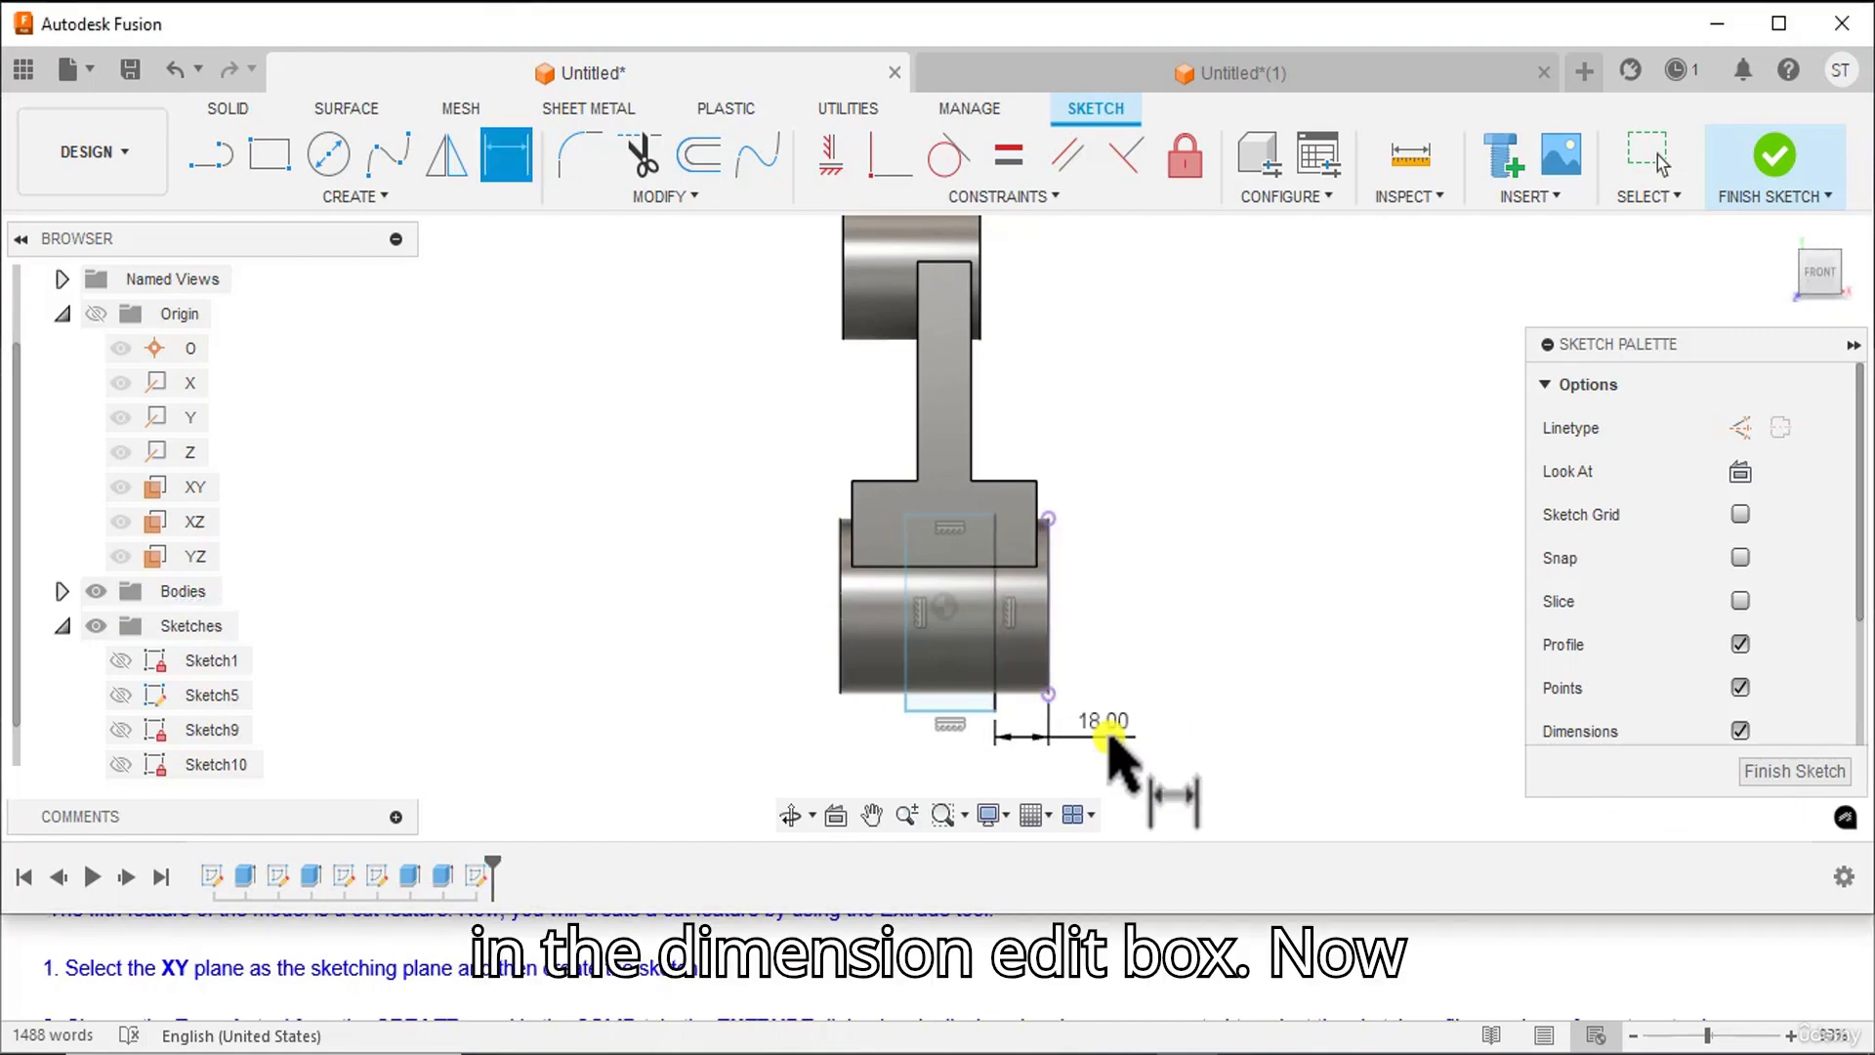
# - Dimension the rectangle's bottom line to a width of 34 mm
pyautogui.click(928, 710)
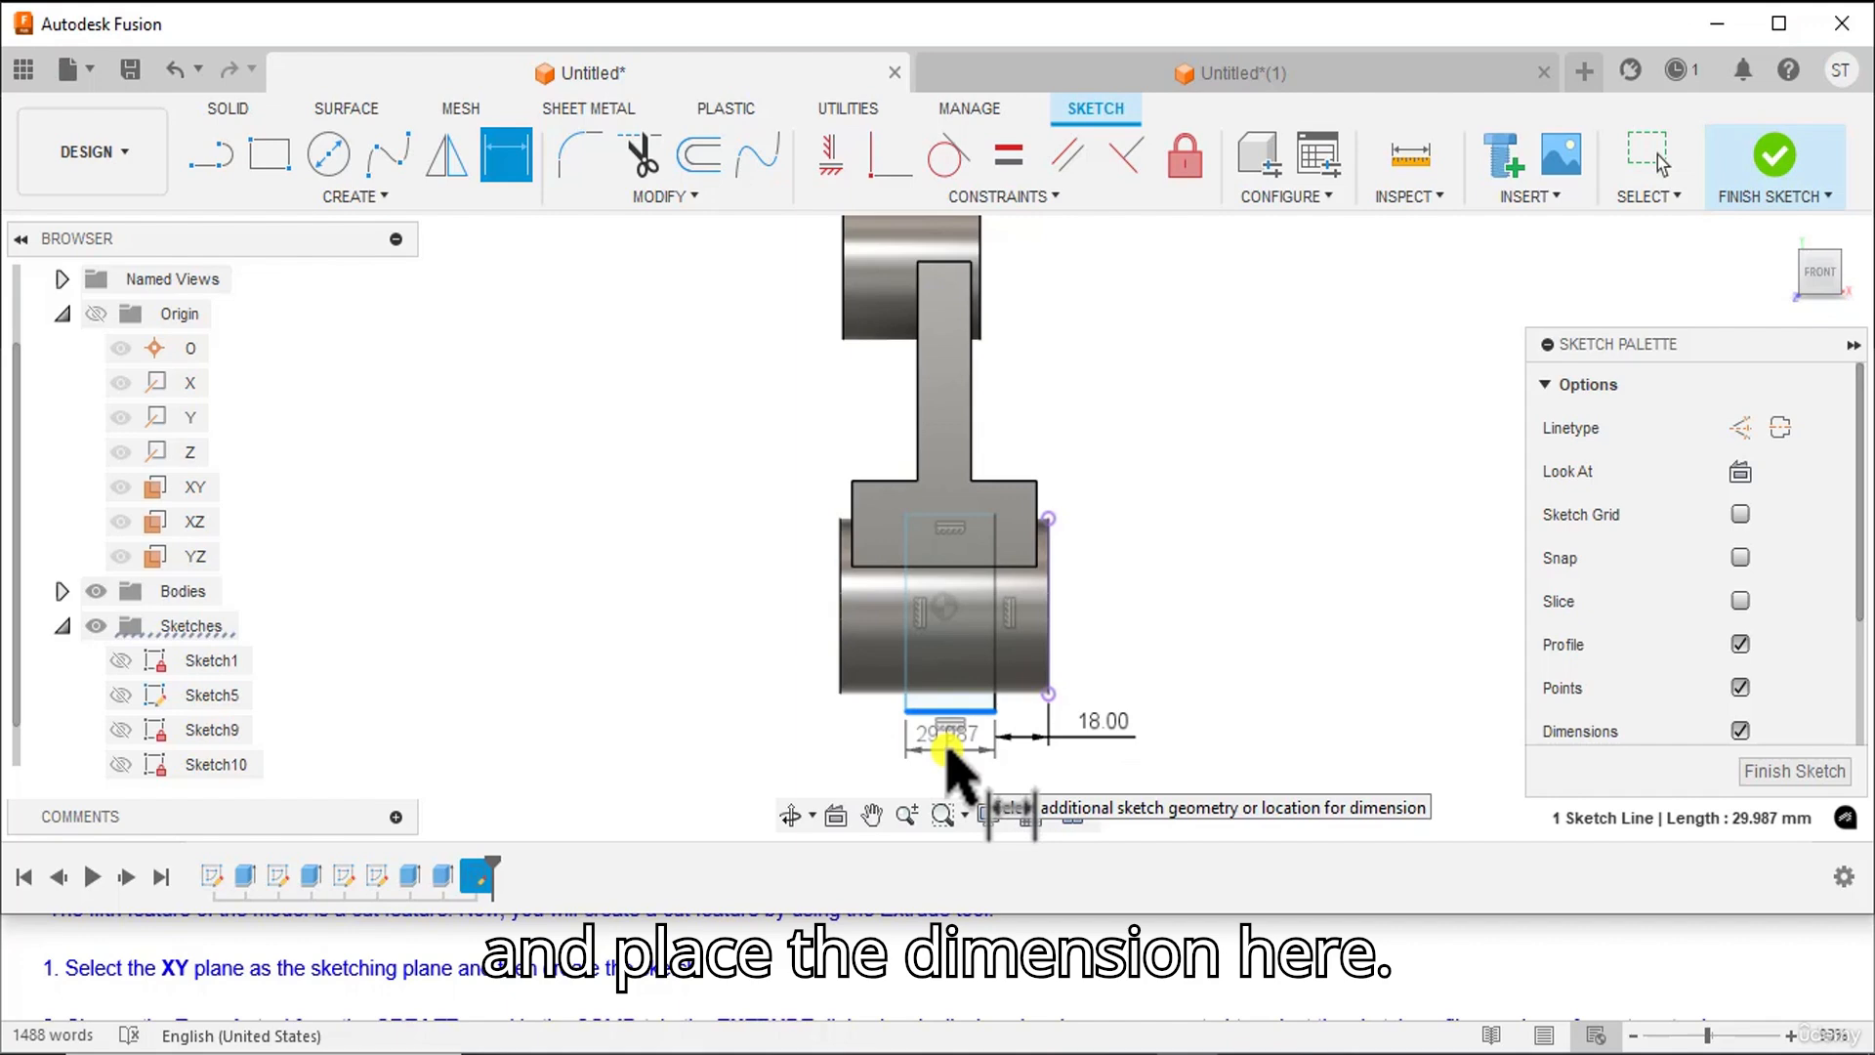
pyautogui.click(945, 753)
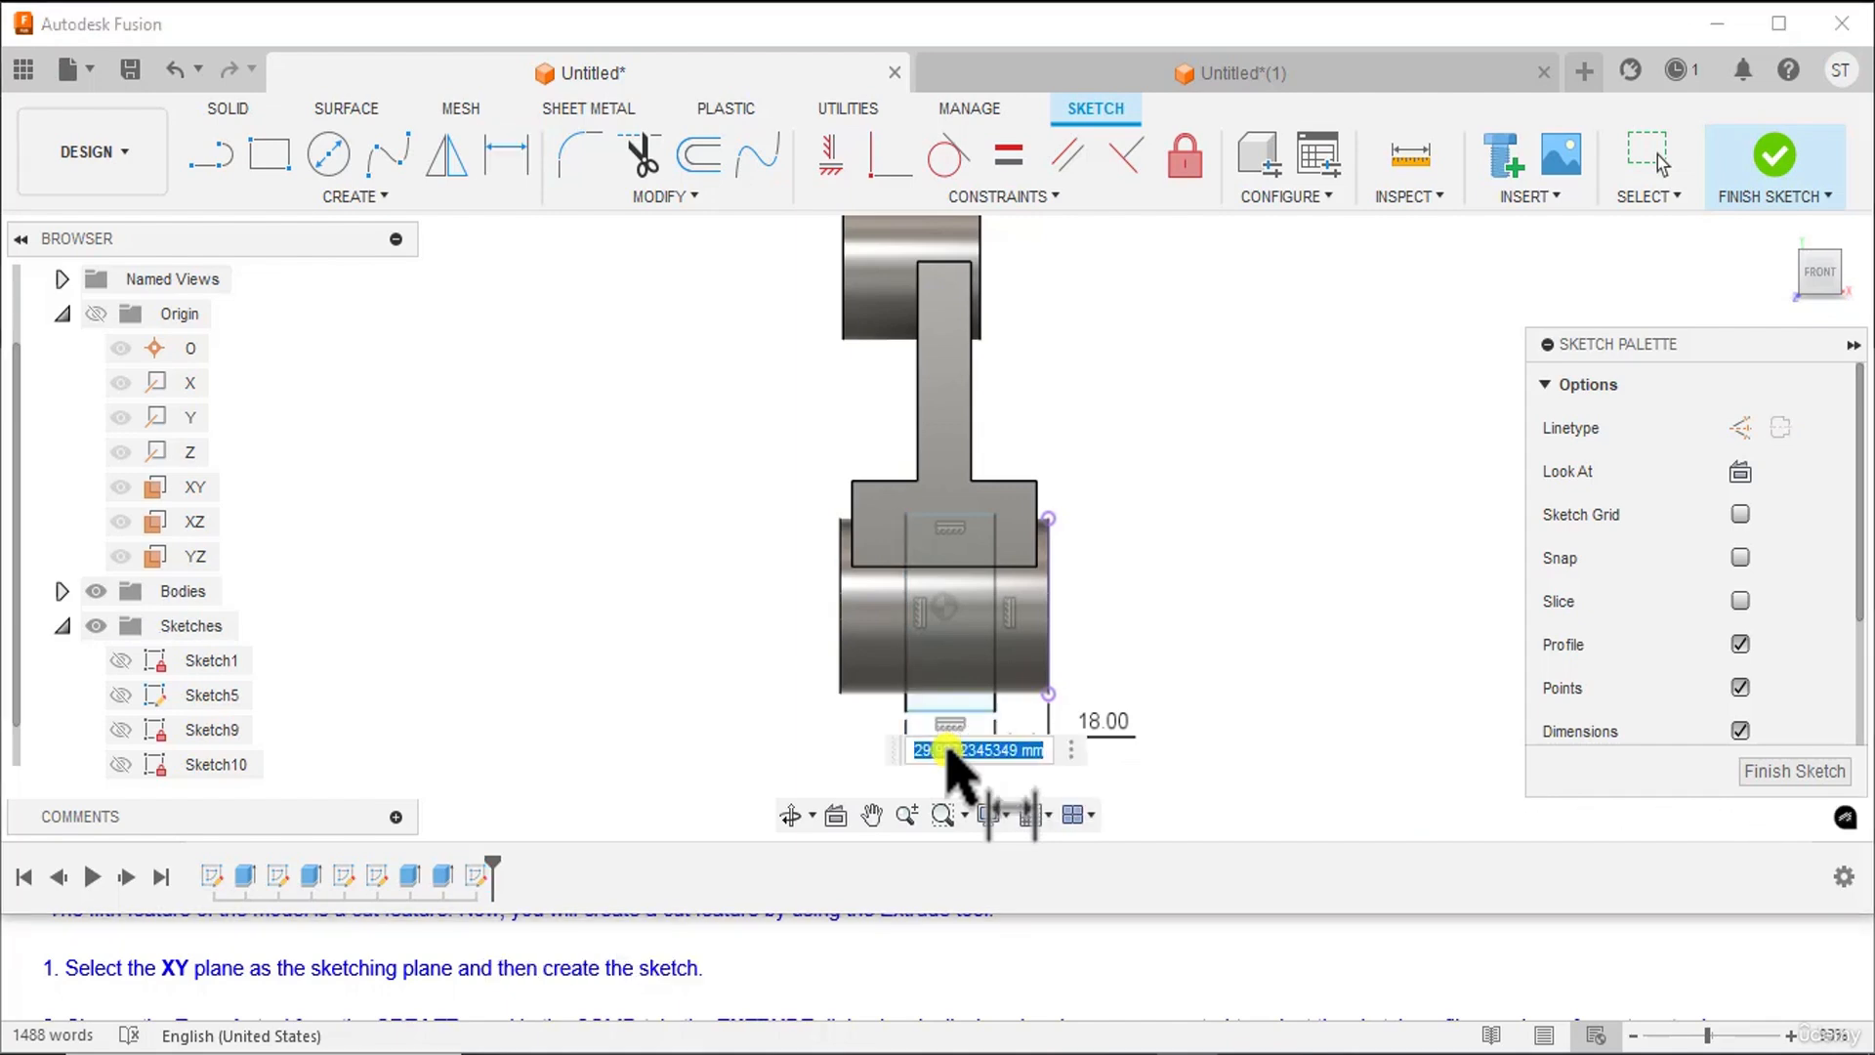
pyautogui.write('34')
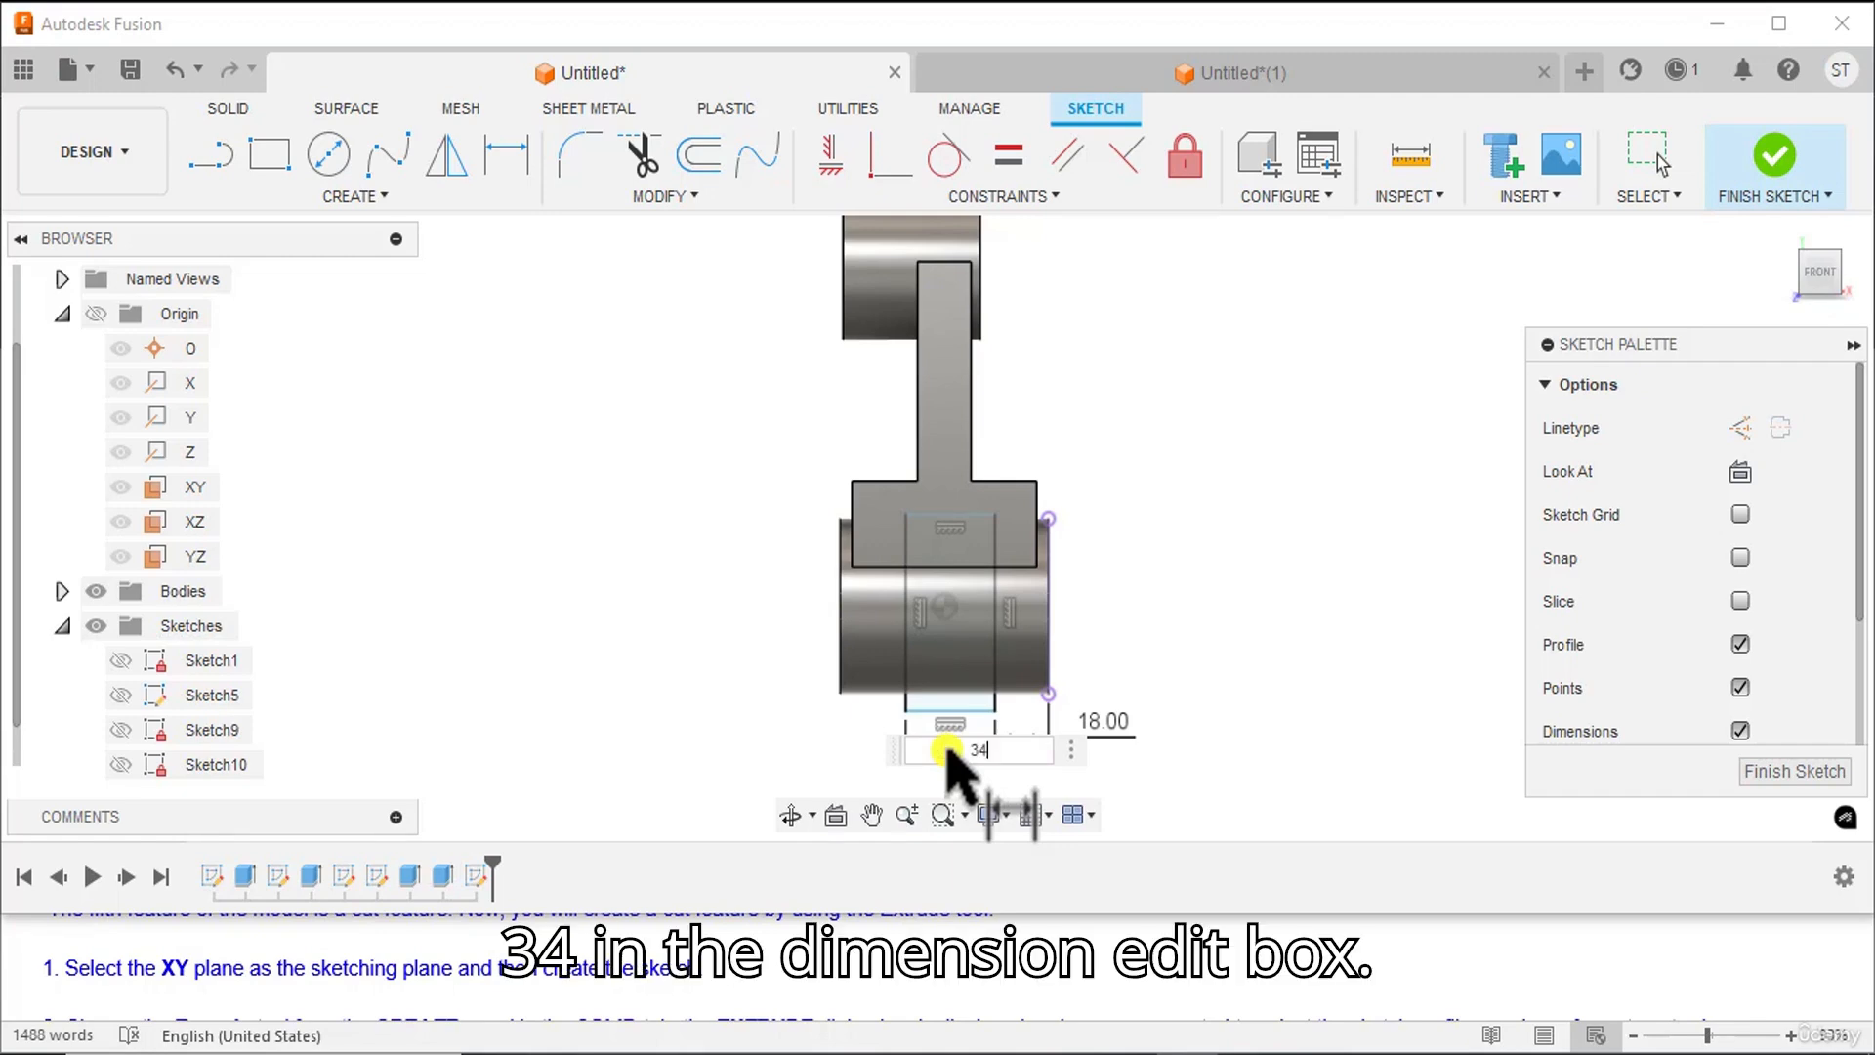
pyautogui.press('Return')
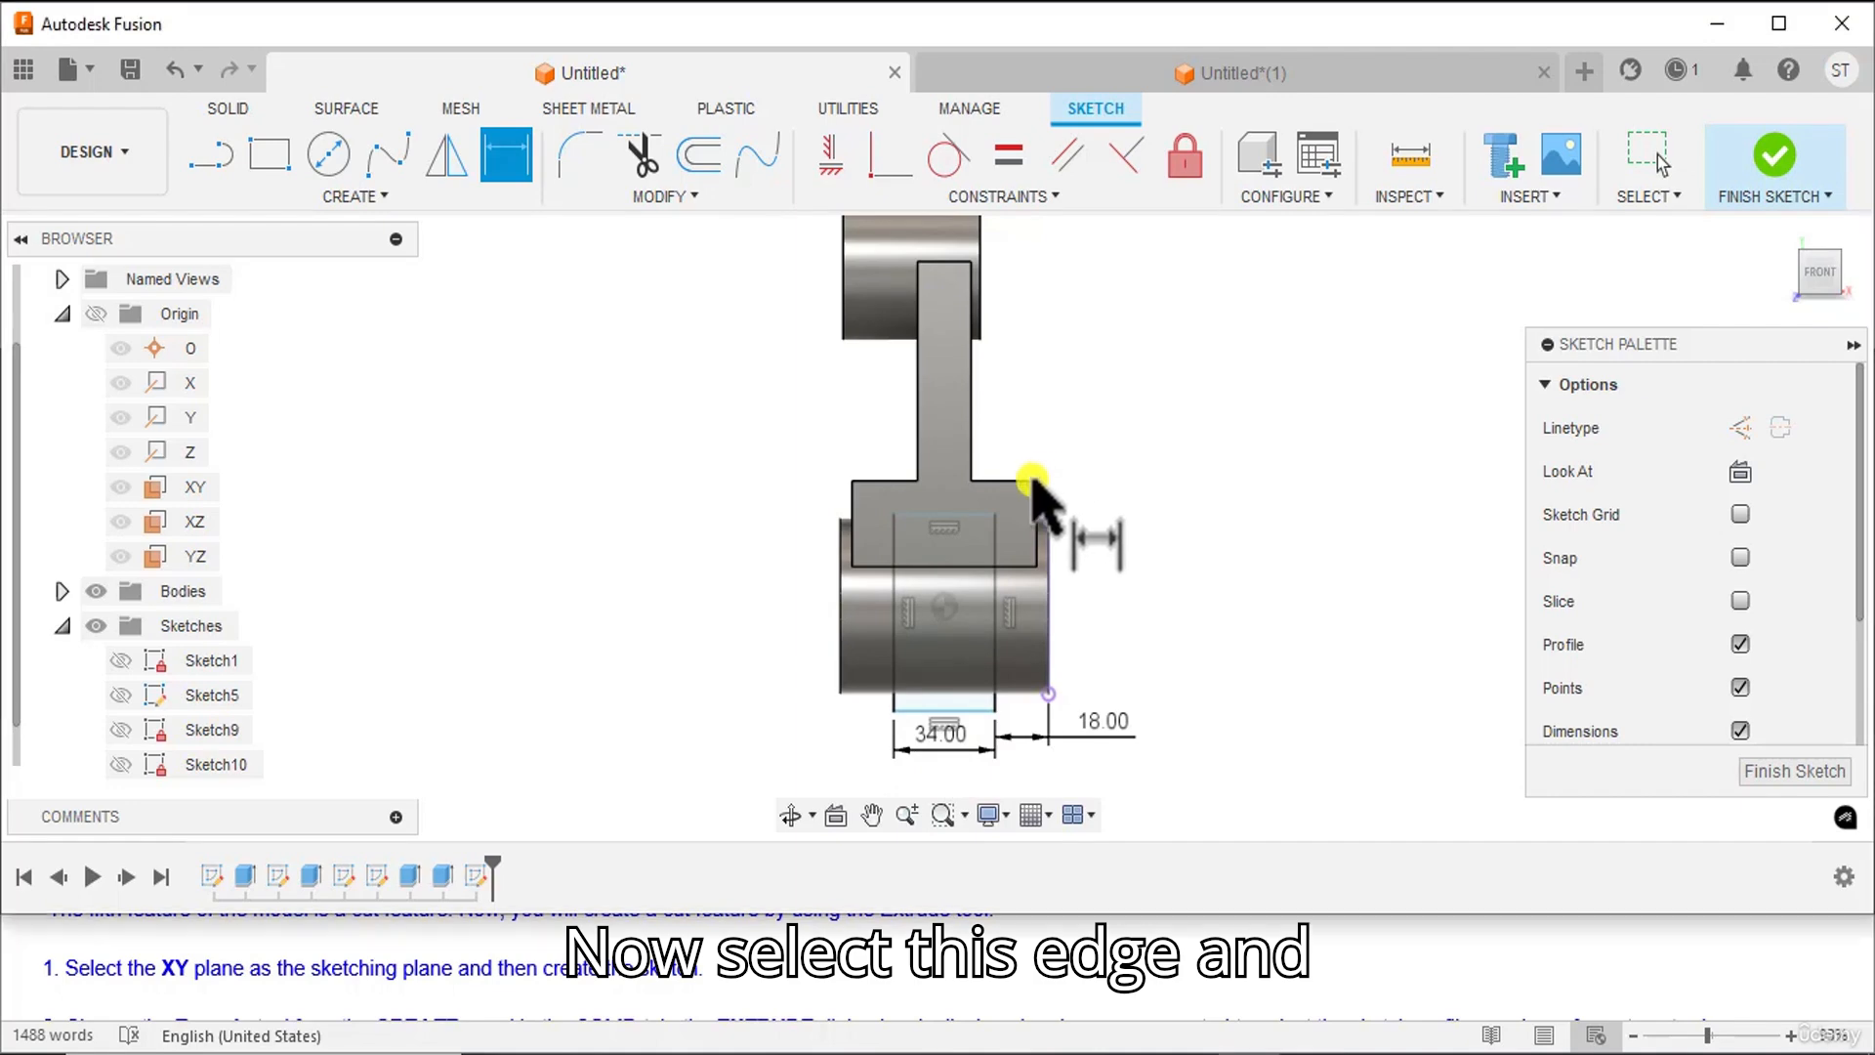
# - Dimension the rectangle's top line 12 mm below the base block's upper right corner and end dimensioning
pyautogui.click(980, 515)
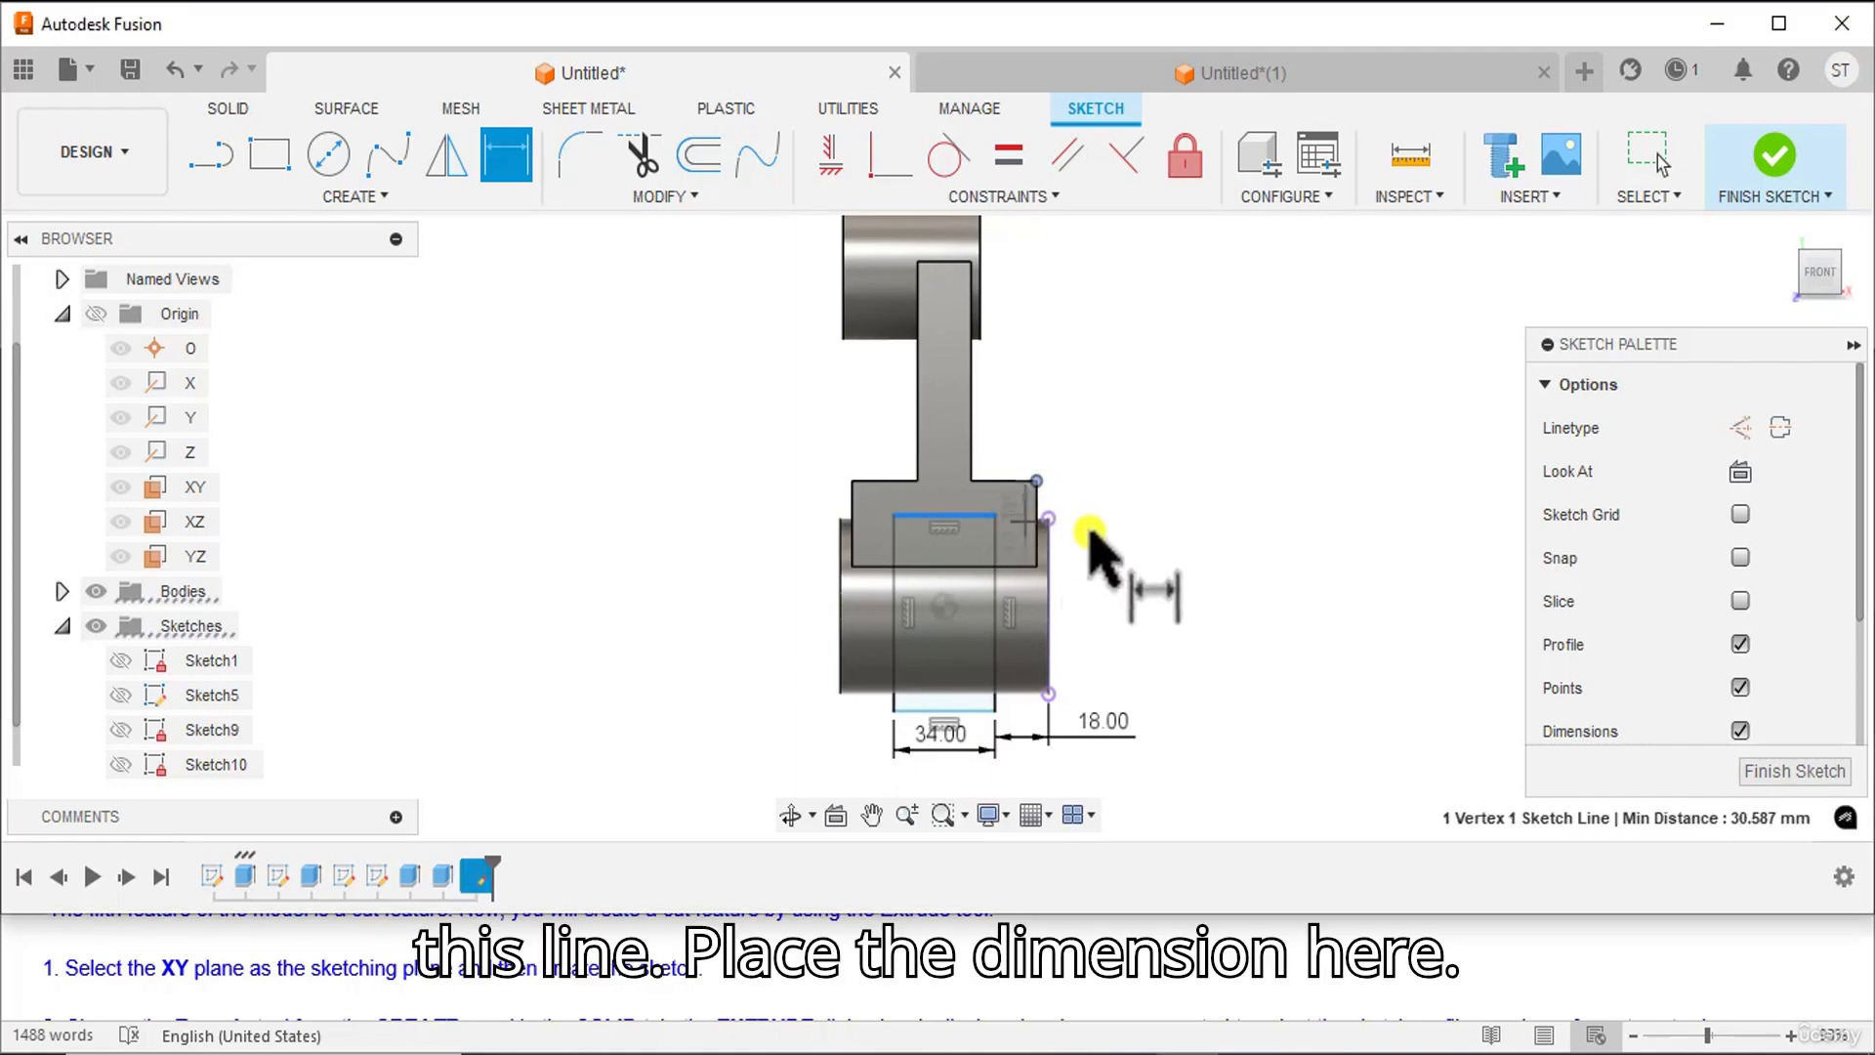
pyautogui.click(1142, 520)
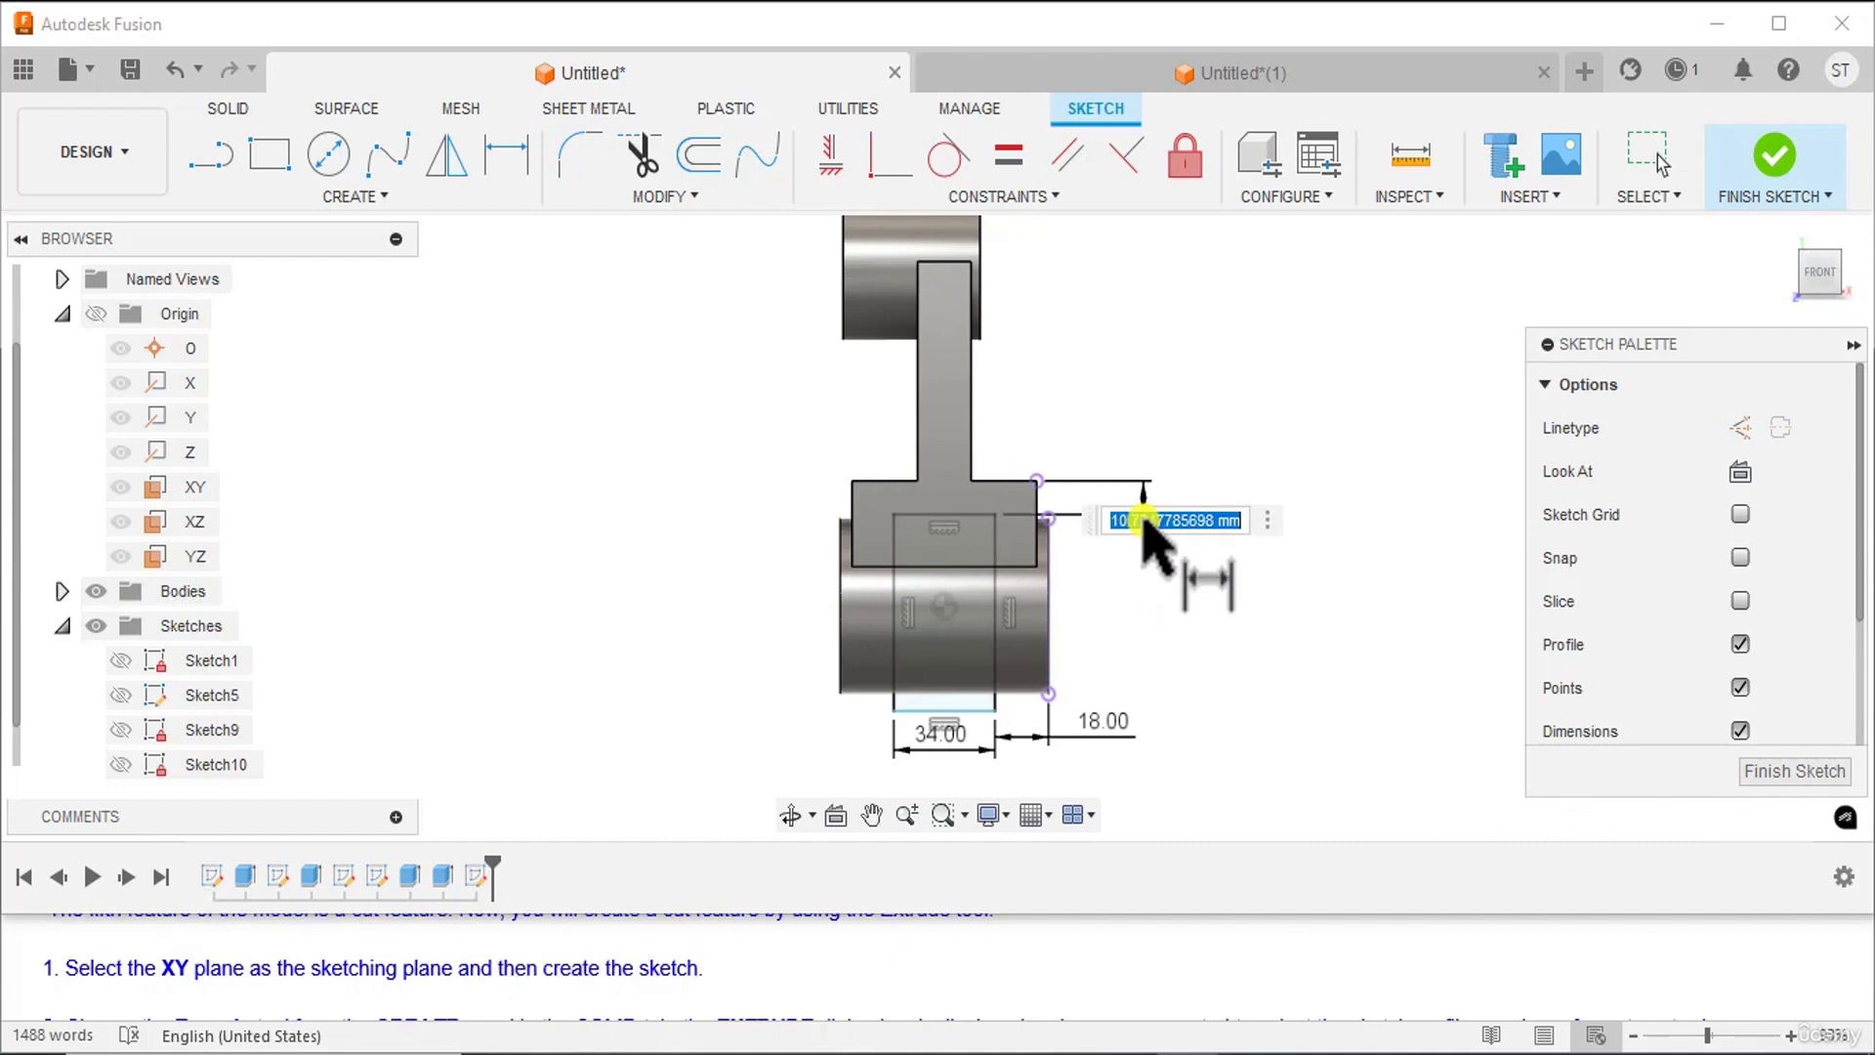
pyautogui.write('12')
pyautogui.press('Return')
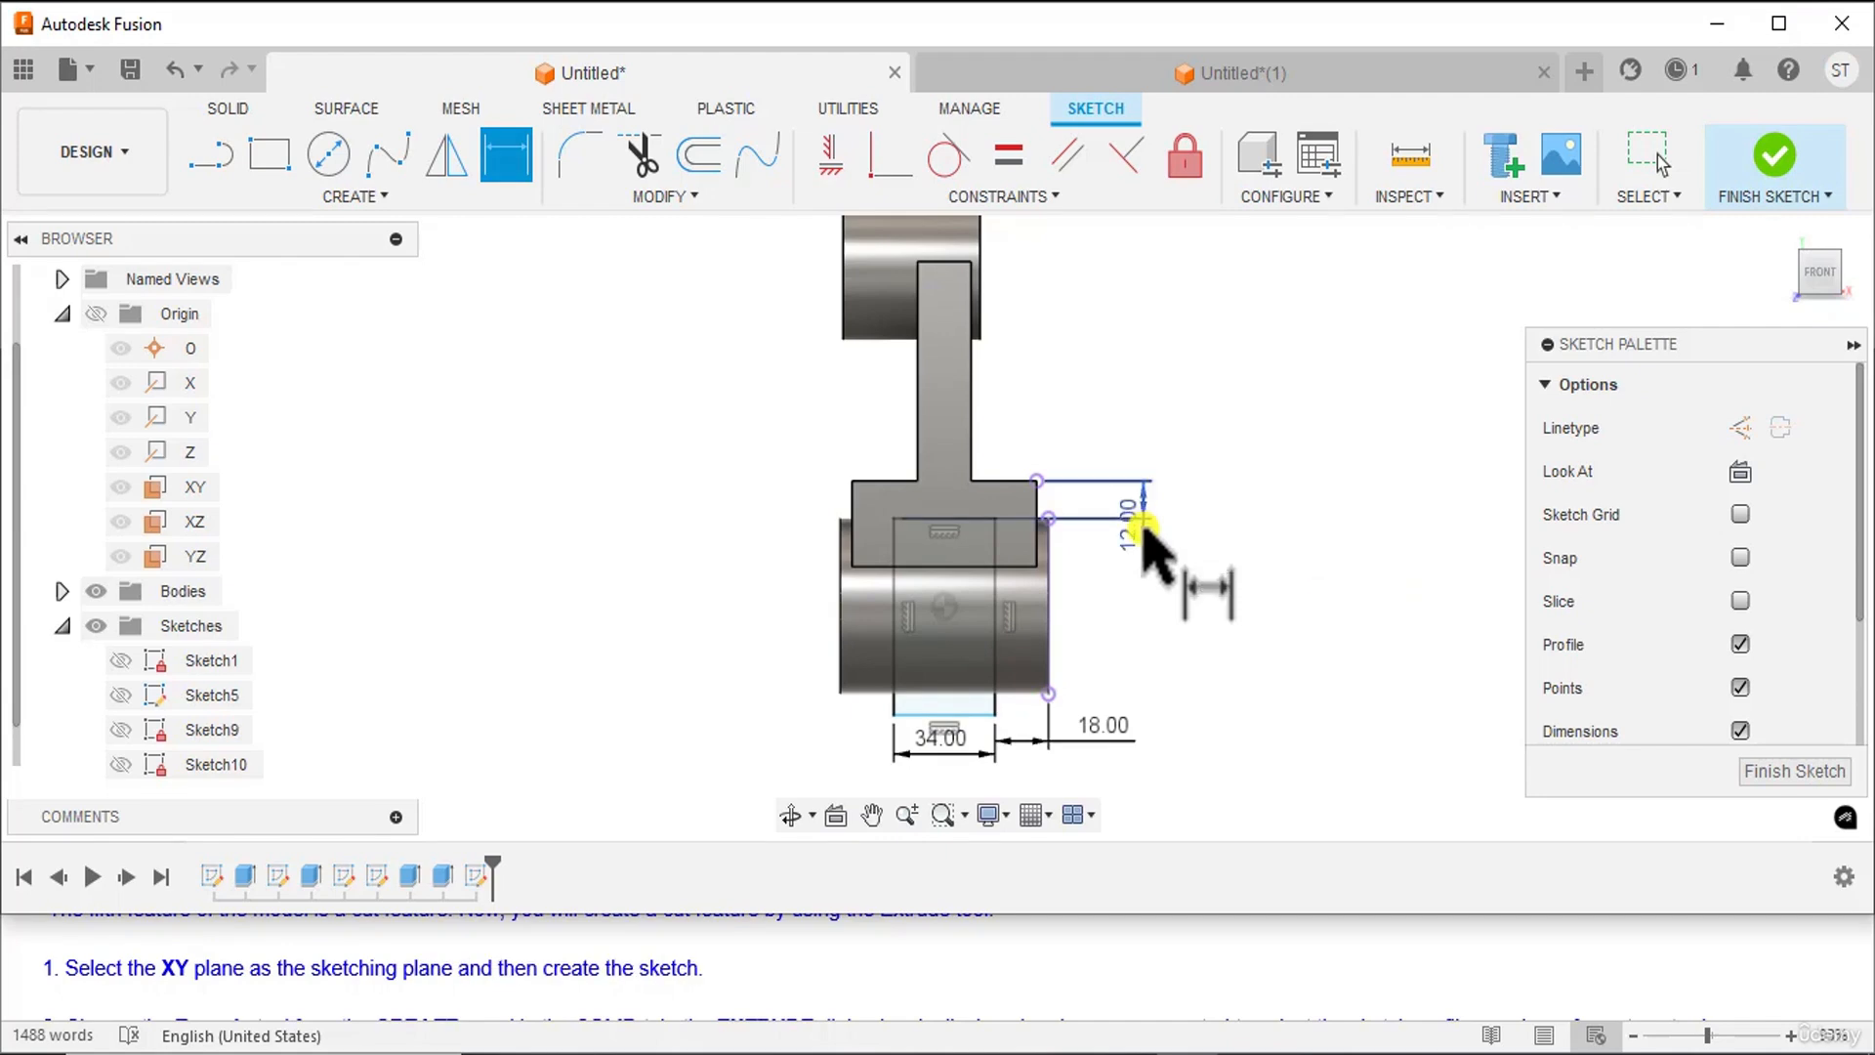
pyautogui.rightClick(1266, 377)
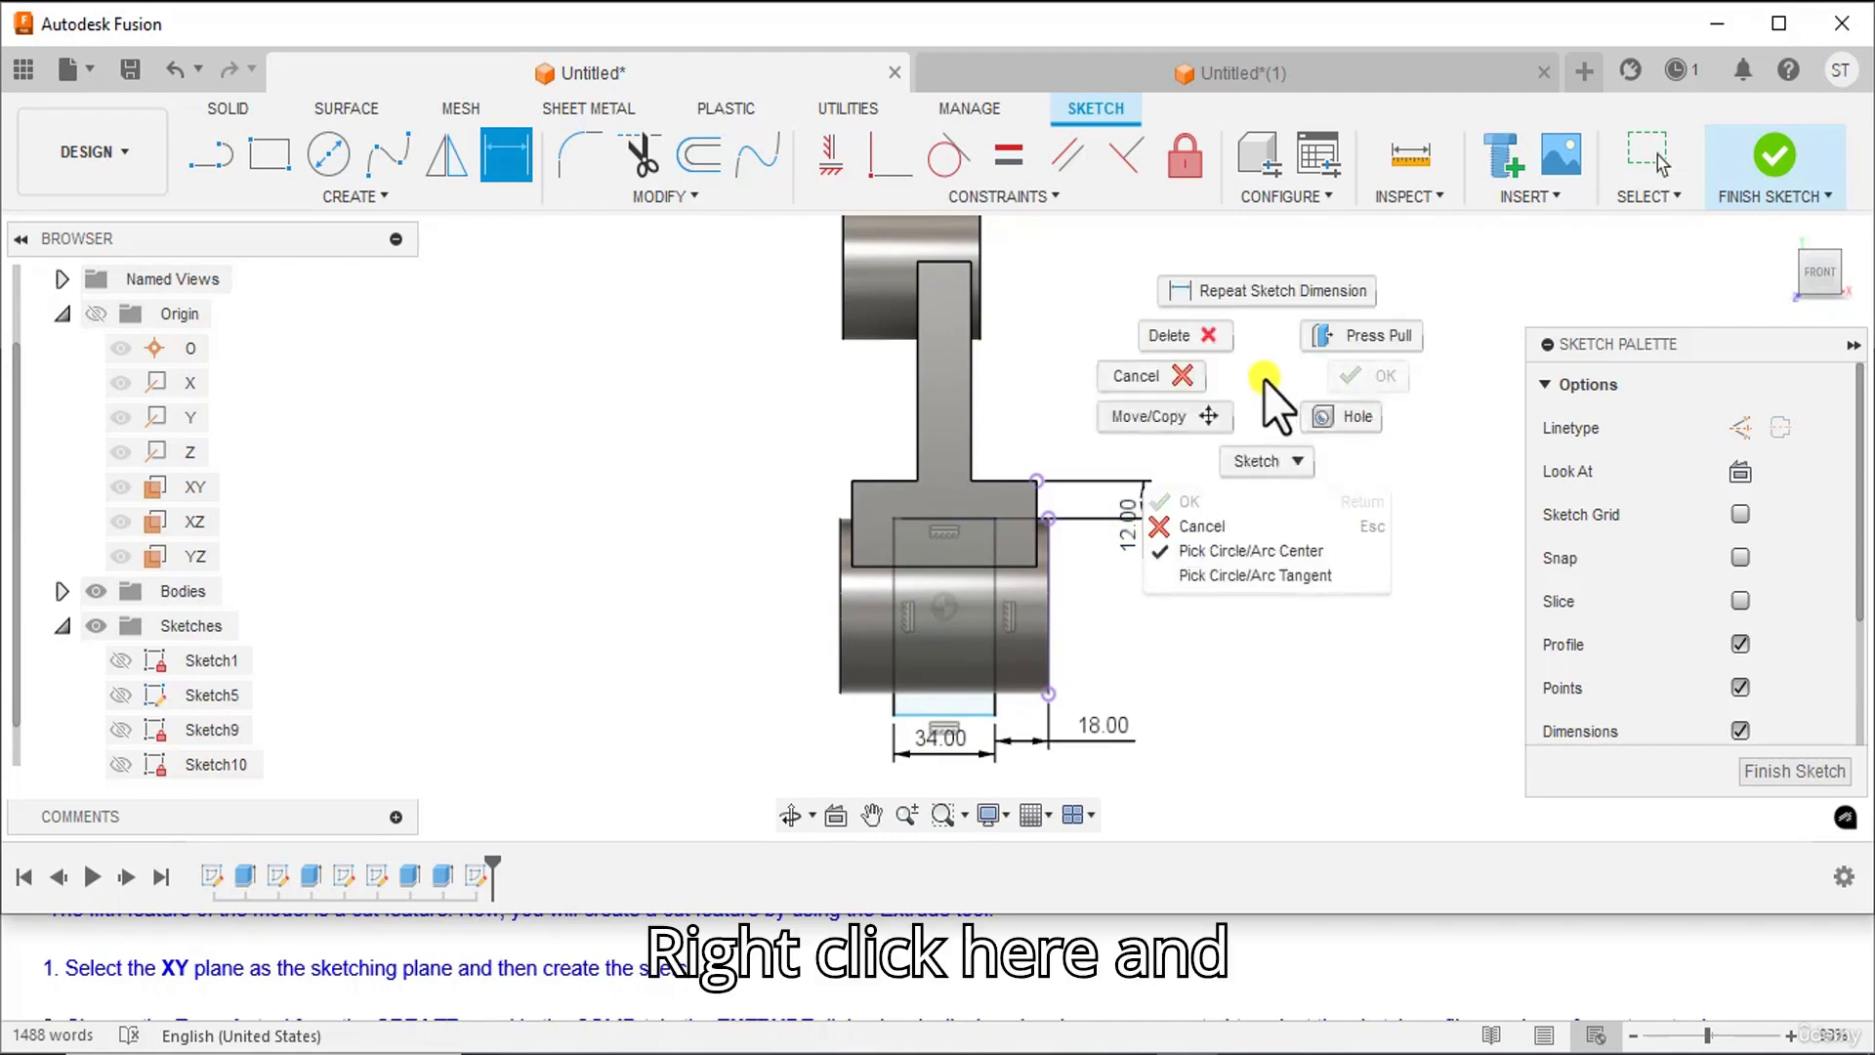
pyautogui.click(1216, 525)
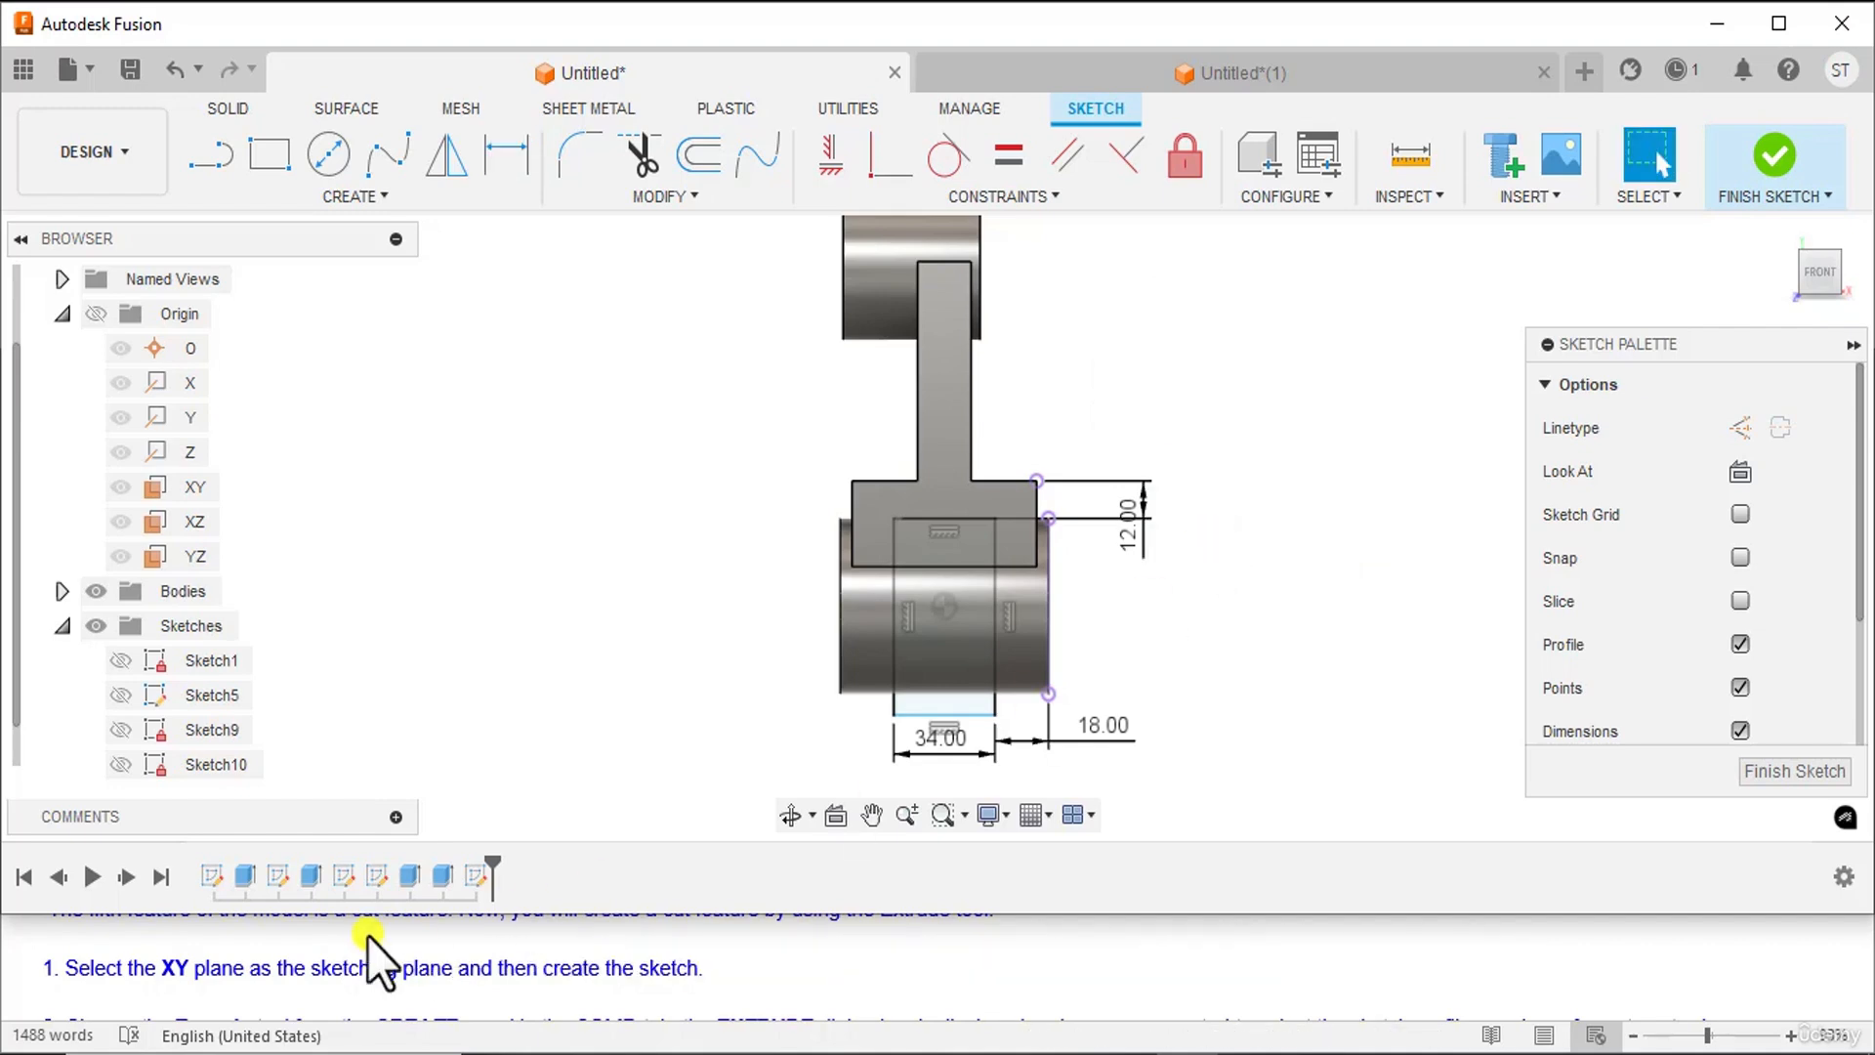
# - Finish the sketch and start an extrusion of its rectangular profile
pyautogui.scroll(-1, 313, 977)
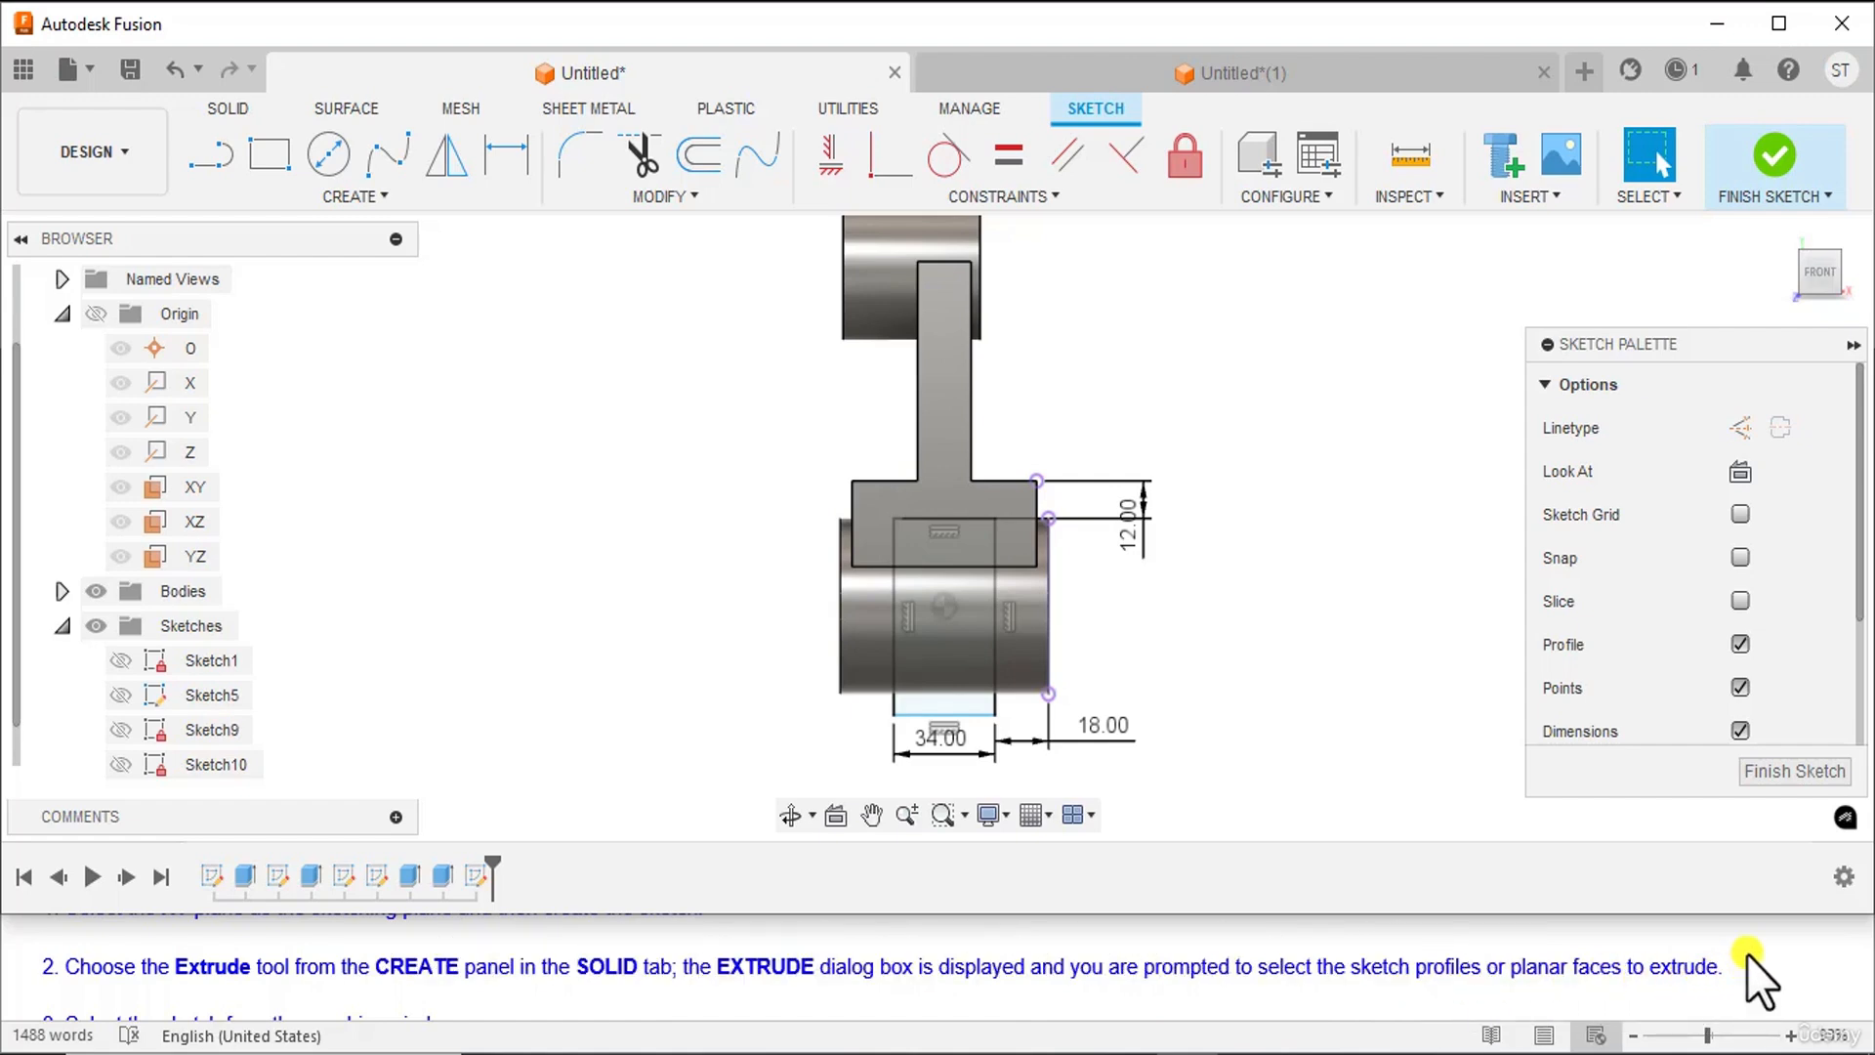
pyautogui.click(1775, 156)
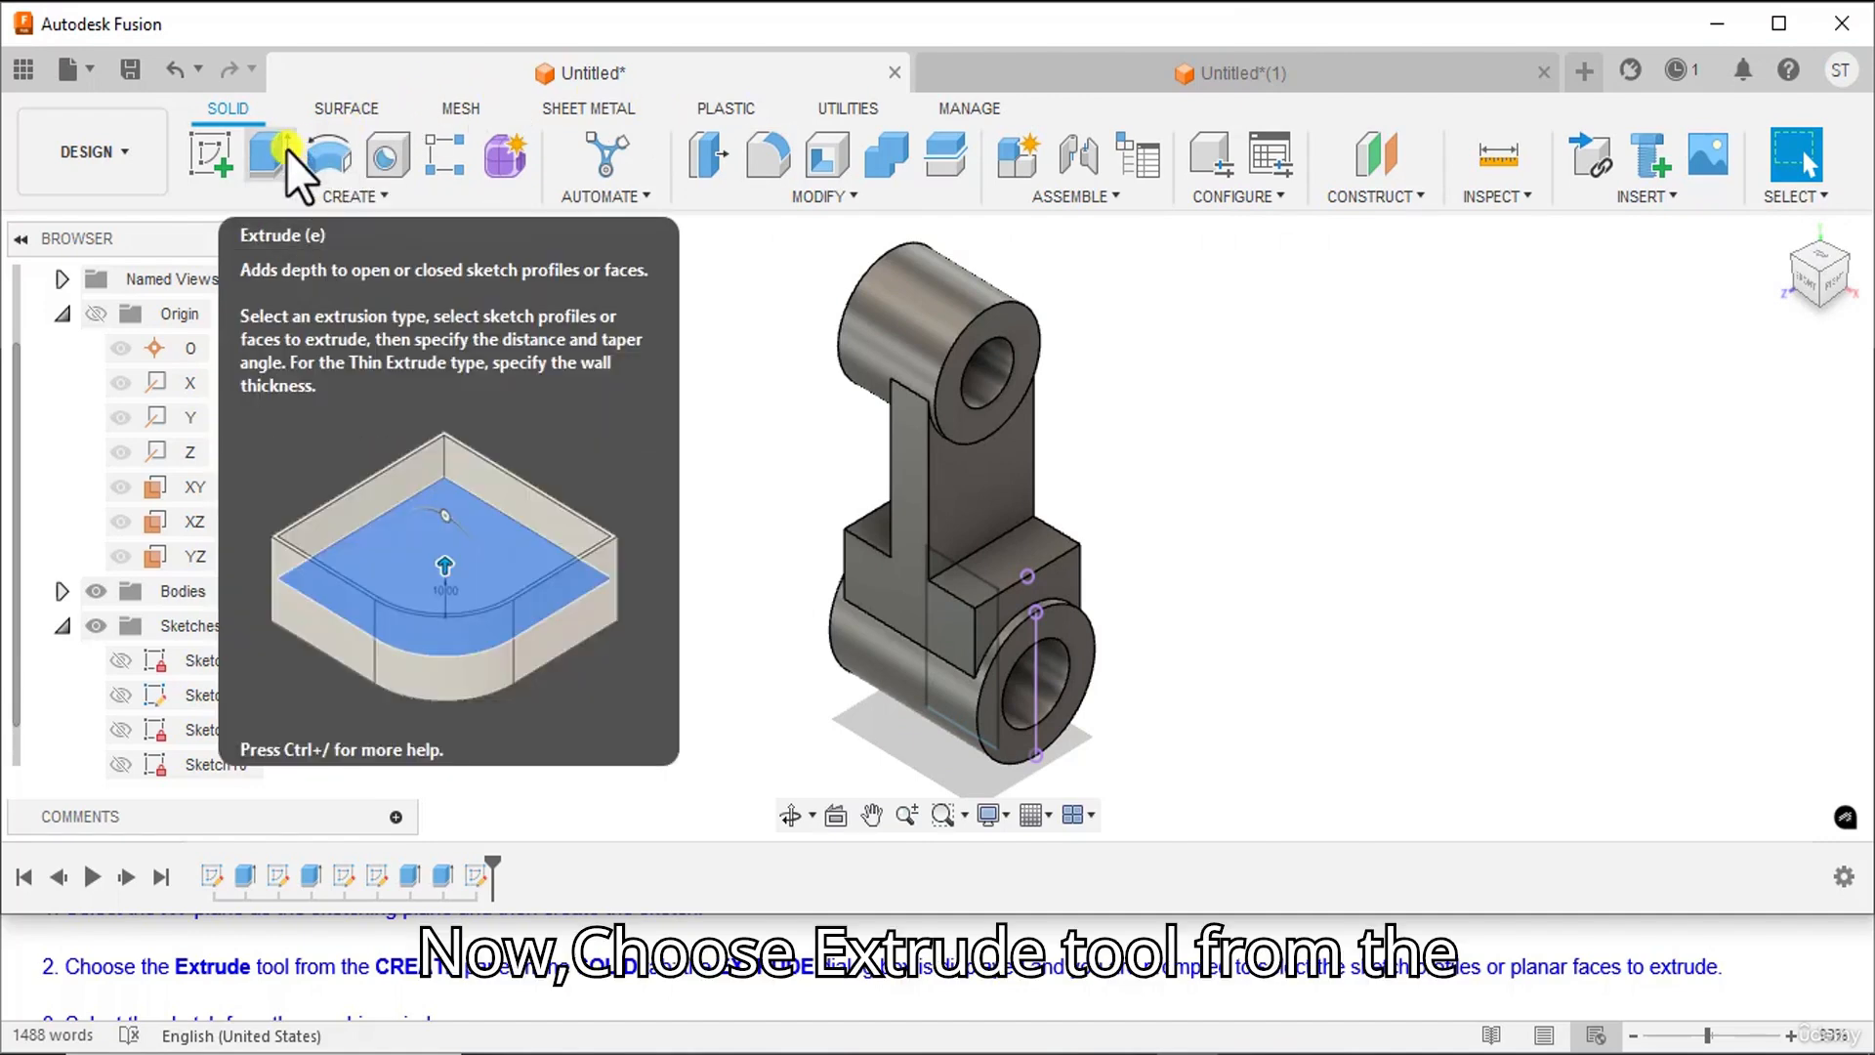
pyautogui.click(286, 151)
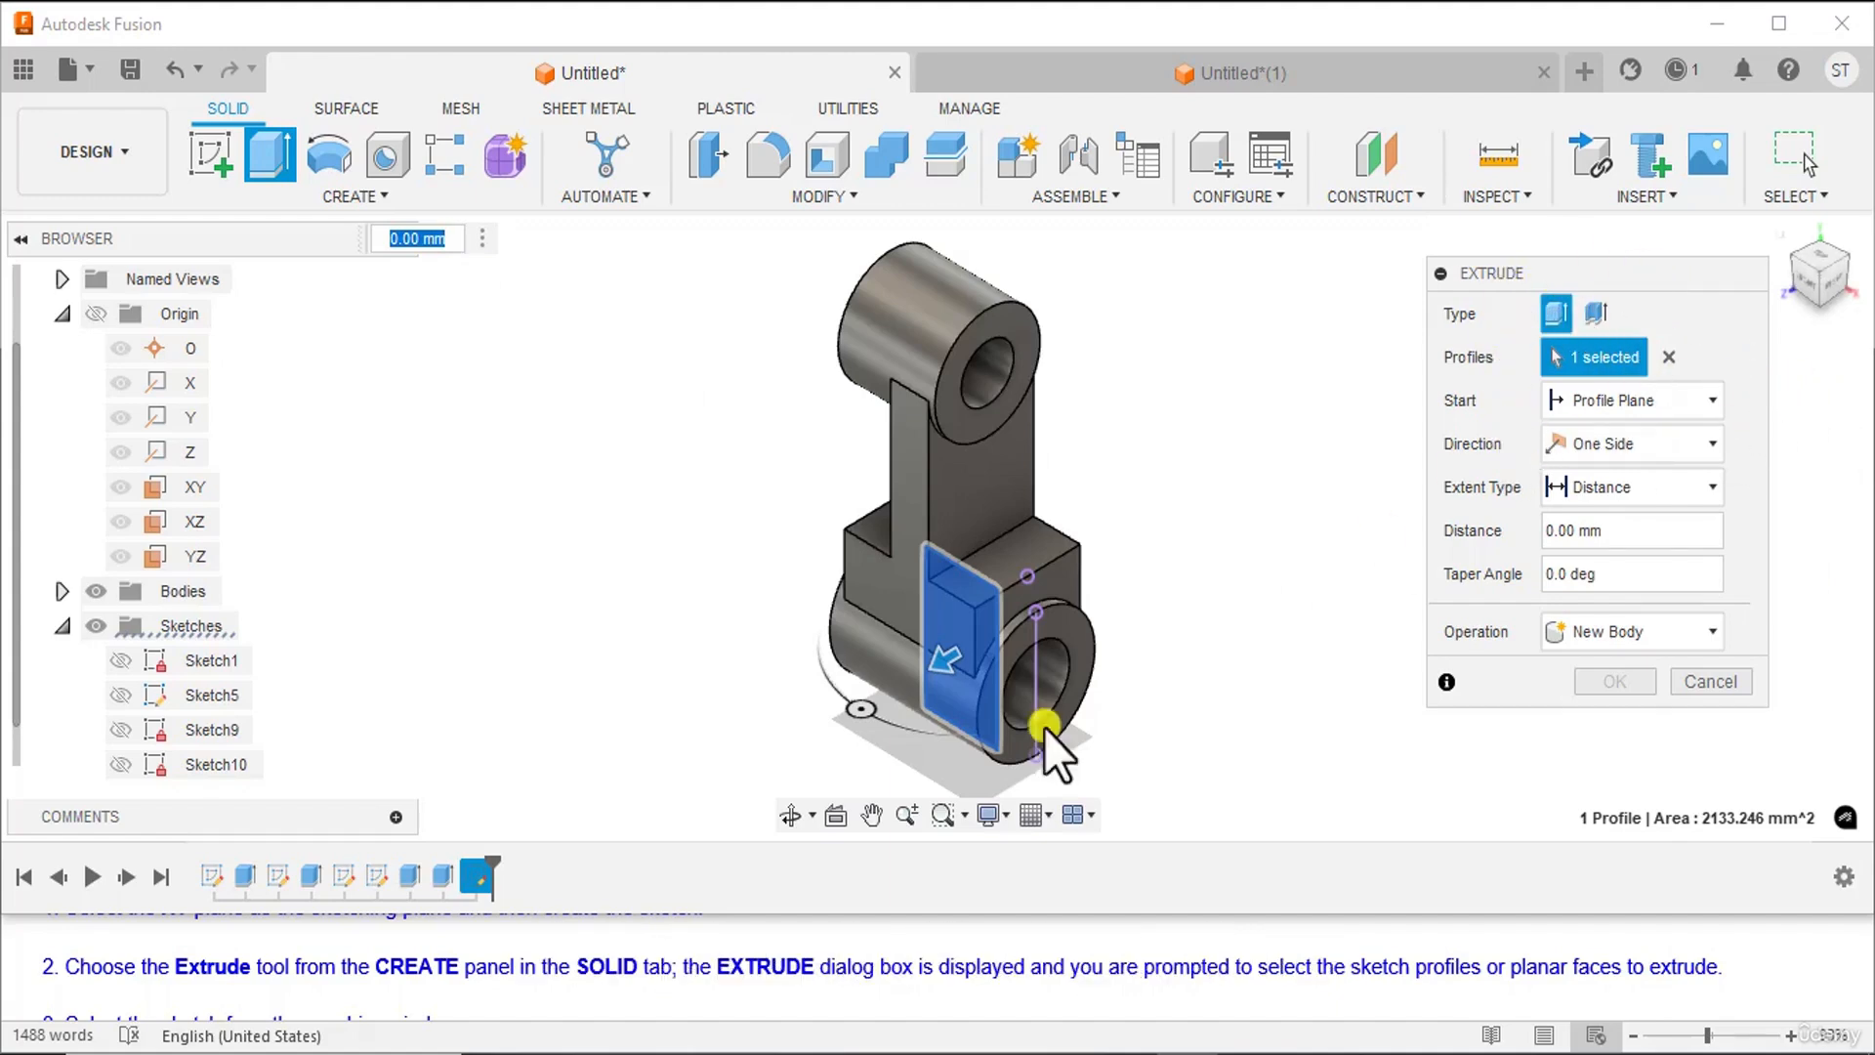
pyautogui.scroll(-1, 385, 971)
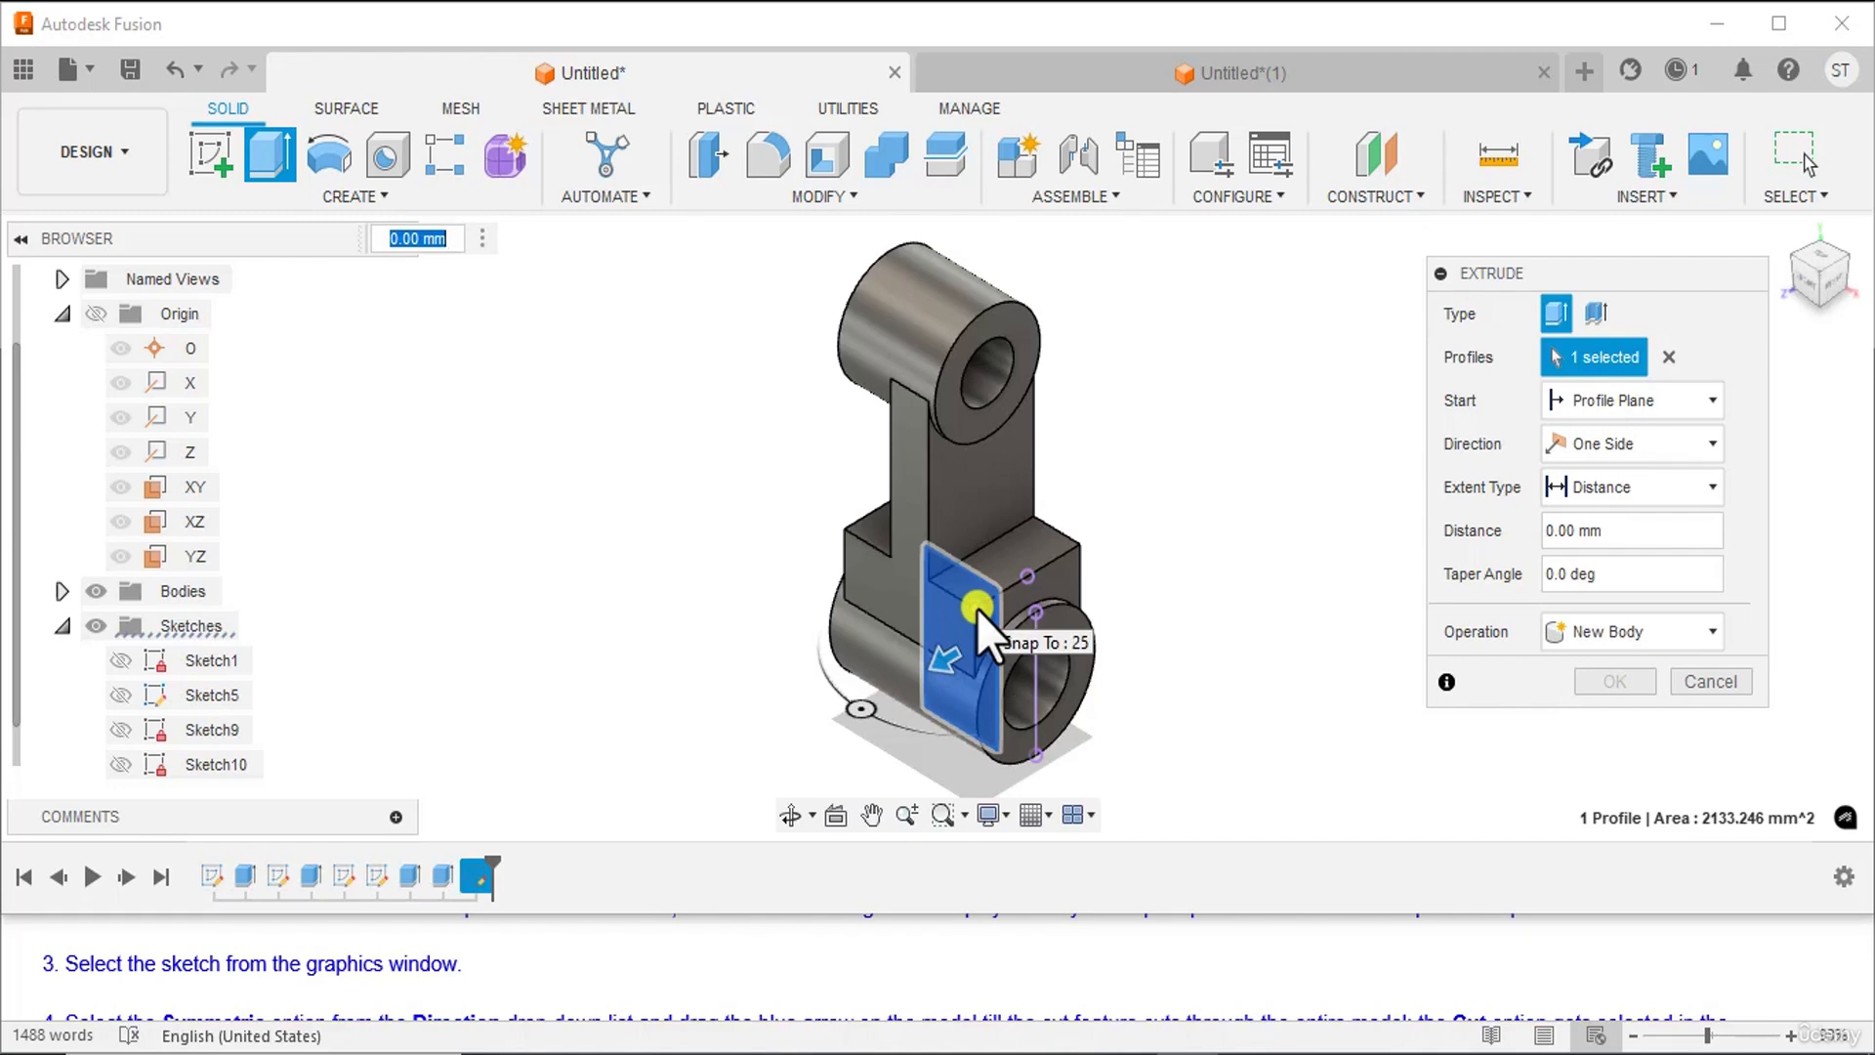
pyautogui.scroll(-1, 404, 979)
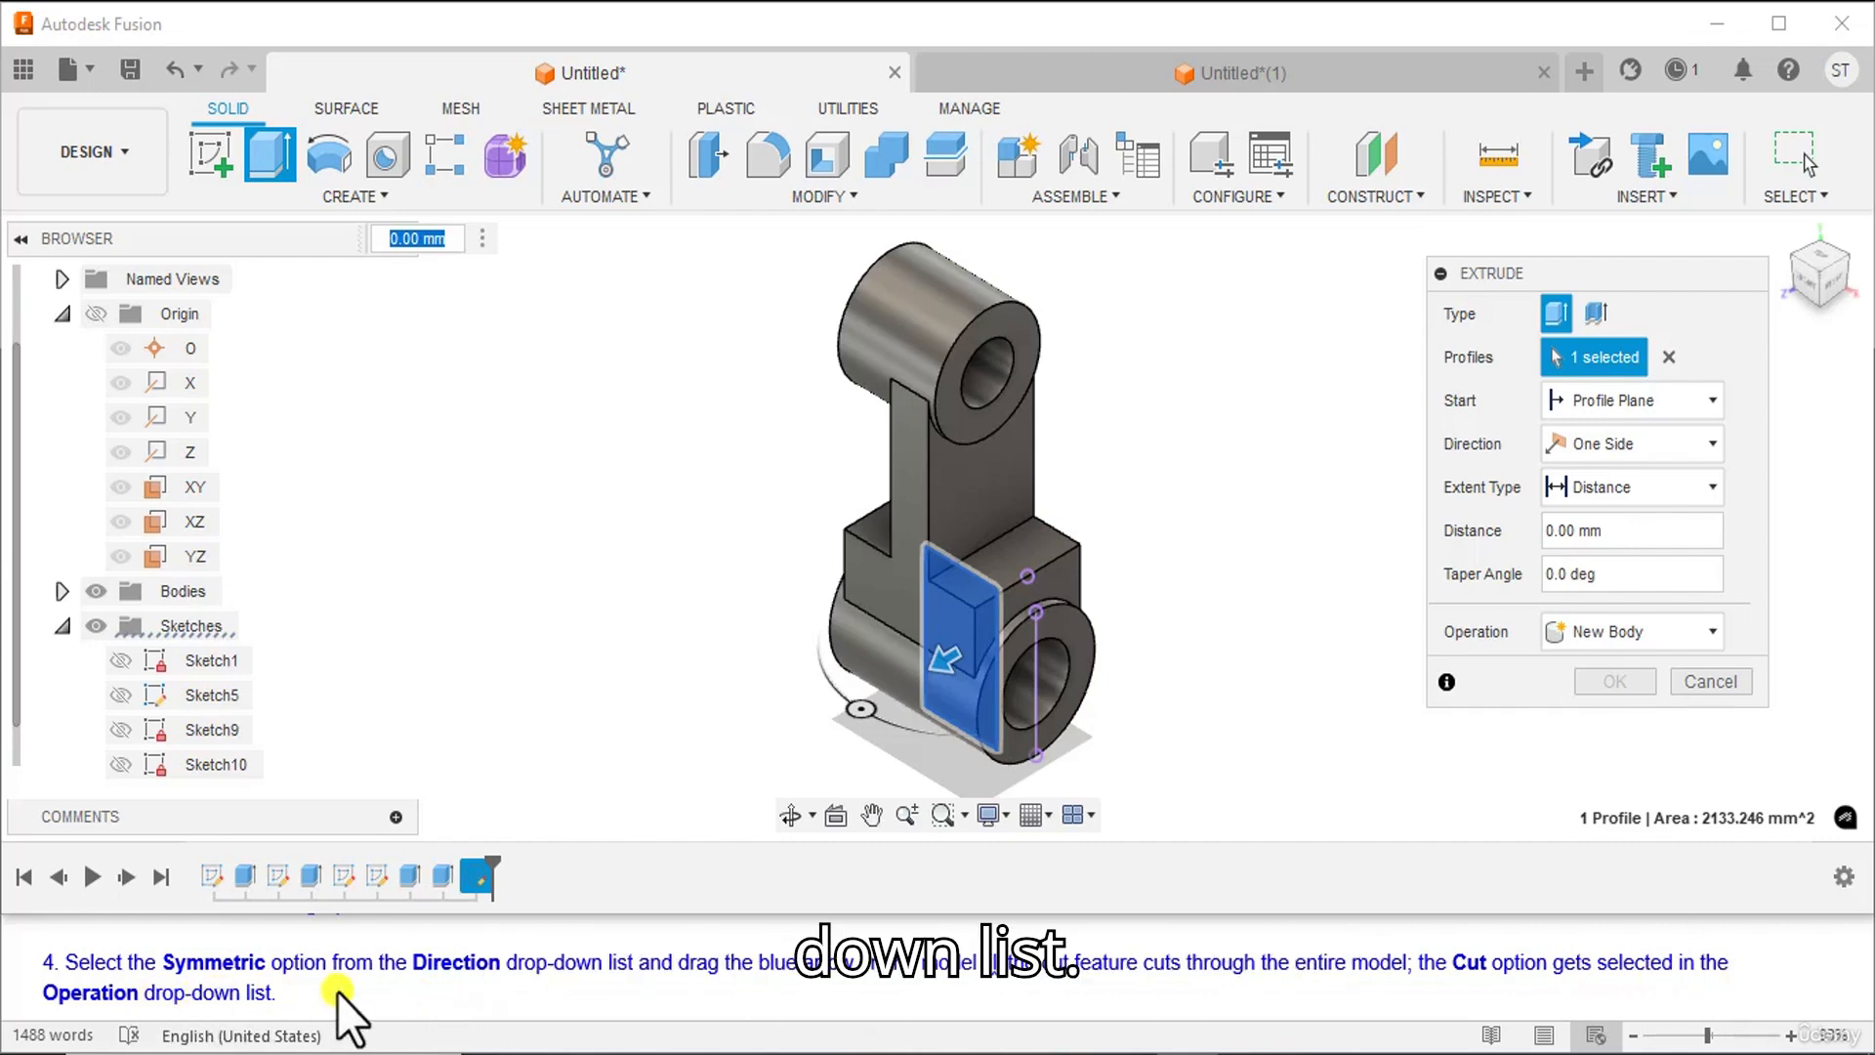
# - Cut the rectangular profile through the entire model using the Symmetric direction and a distance of 70 mm
pyautogui.click(1615, 442)
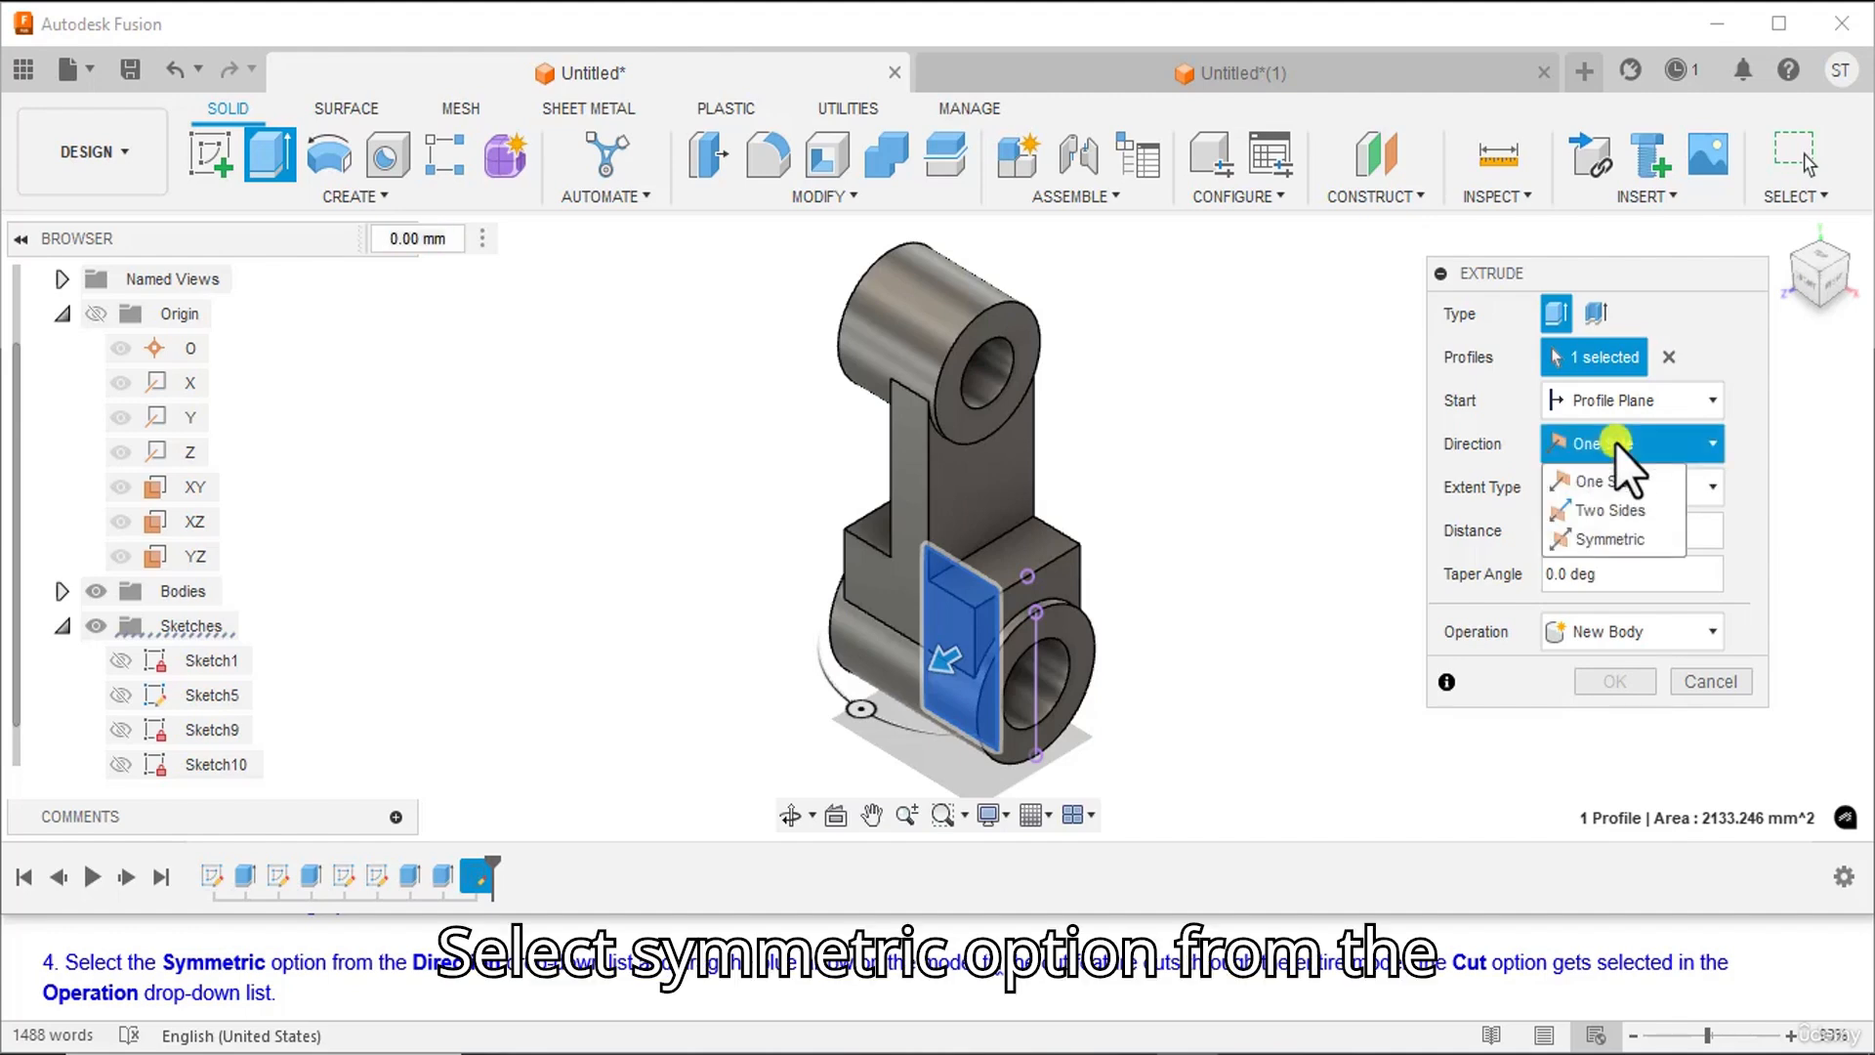
pyautogui.click(1626, 540)
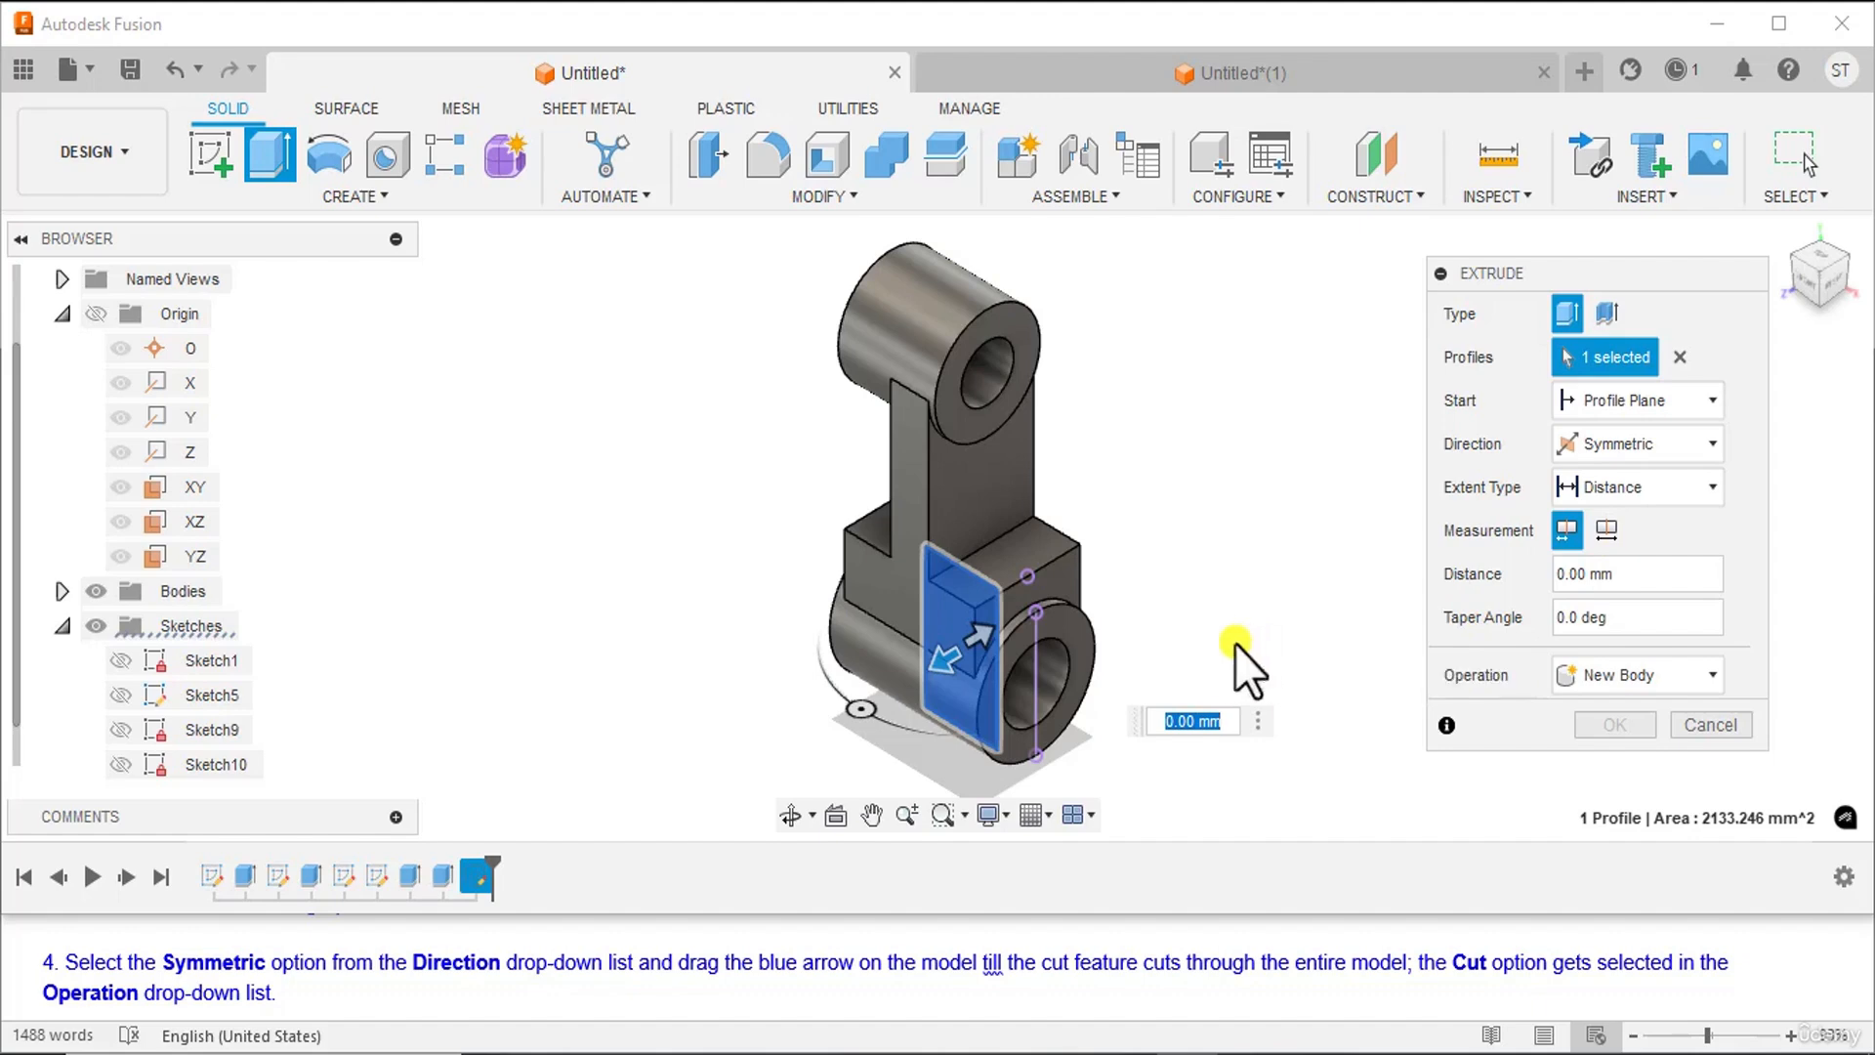
pyautogui.moveTo(975, 633); pyautogui.dragTo(1133, 546)
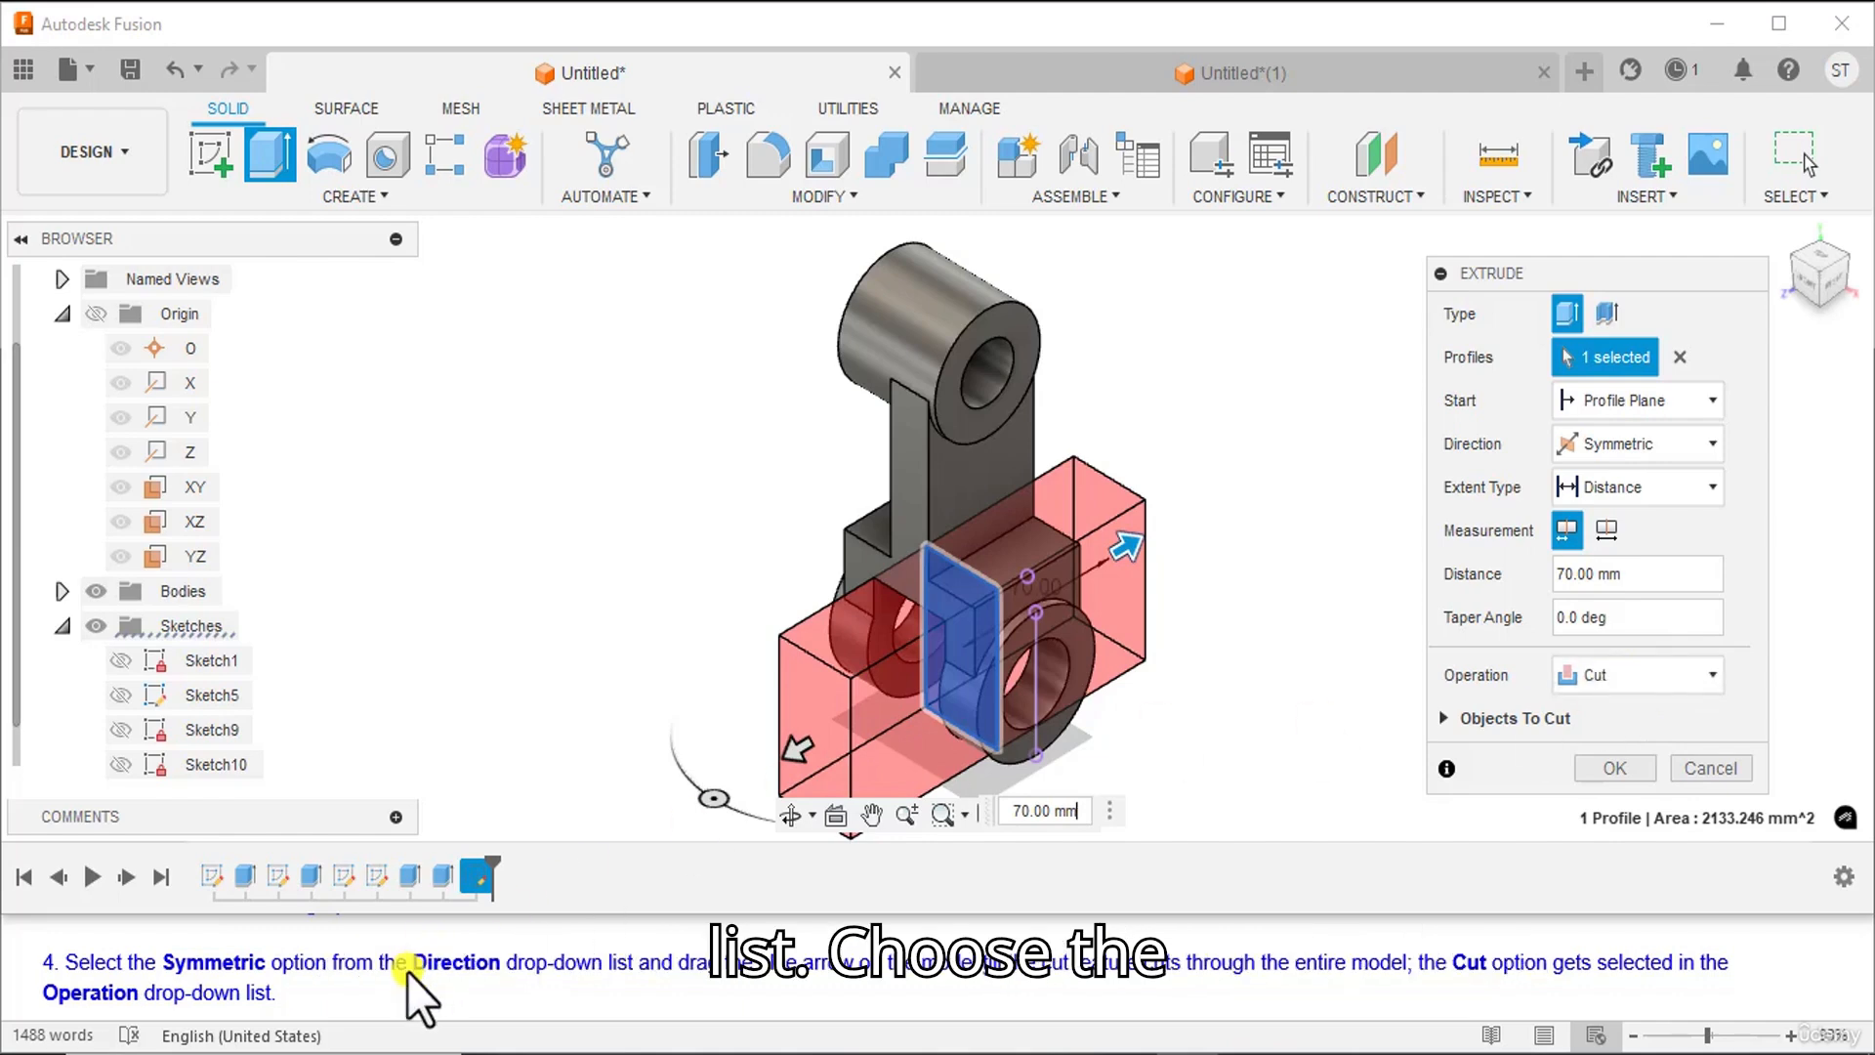
pyautogui.scroll(-1, 407, 971)
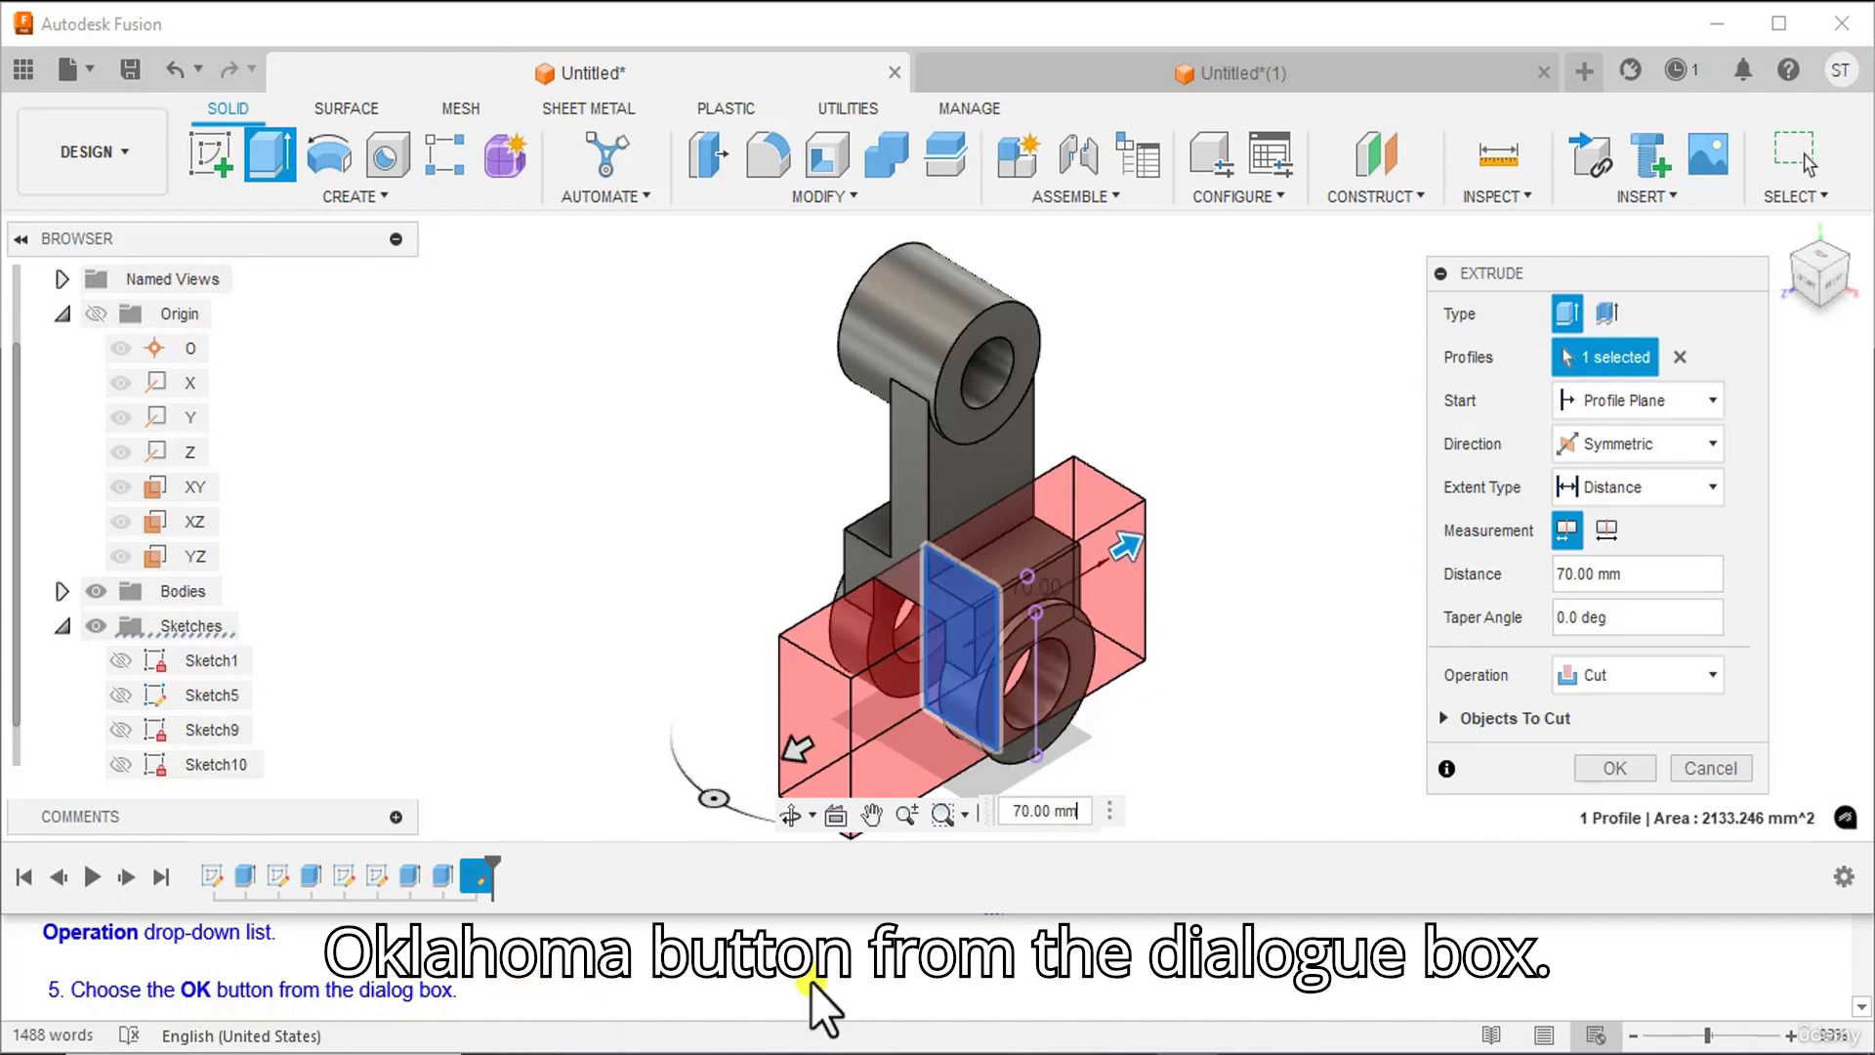
pyautogui.click(1621, 768)
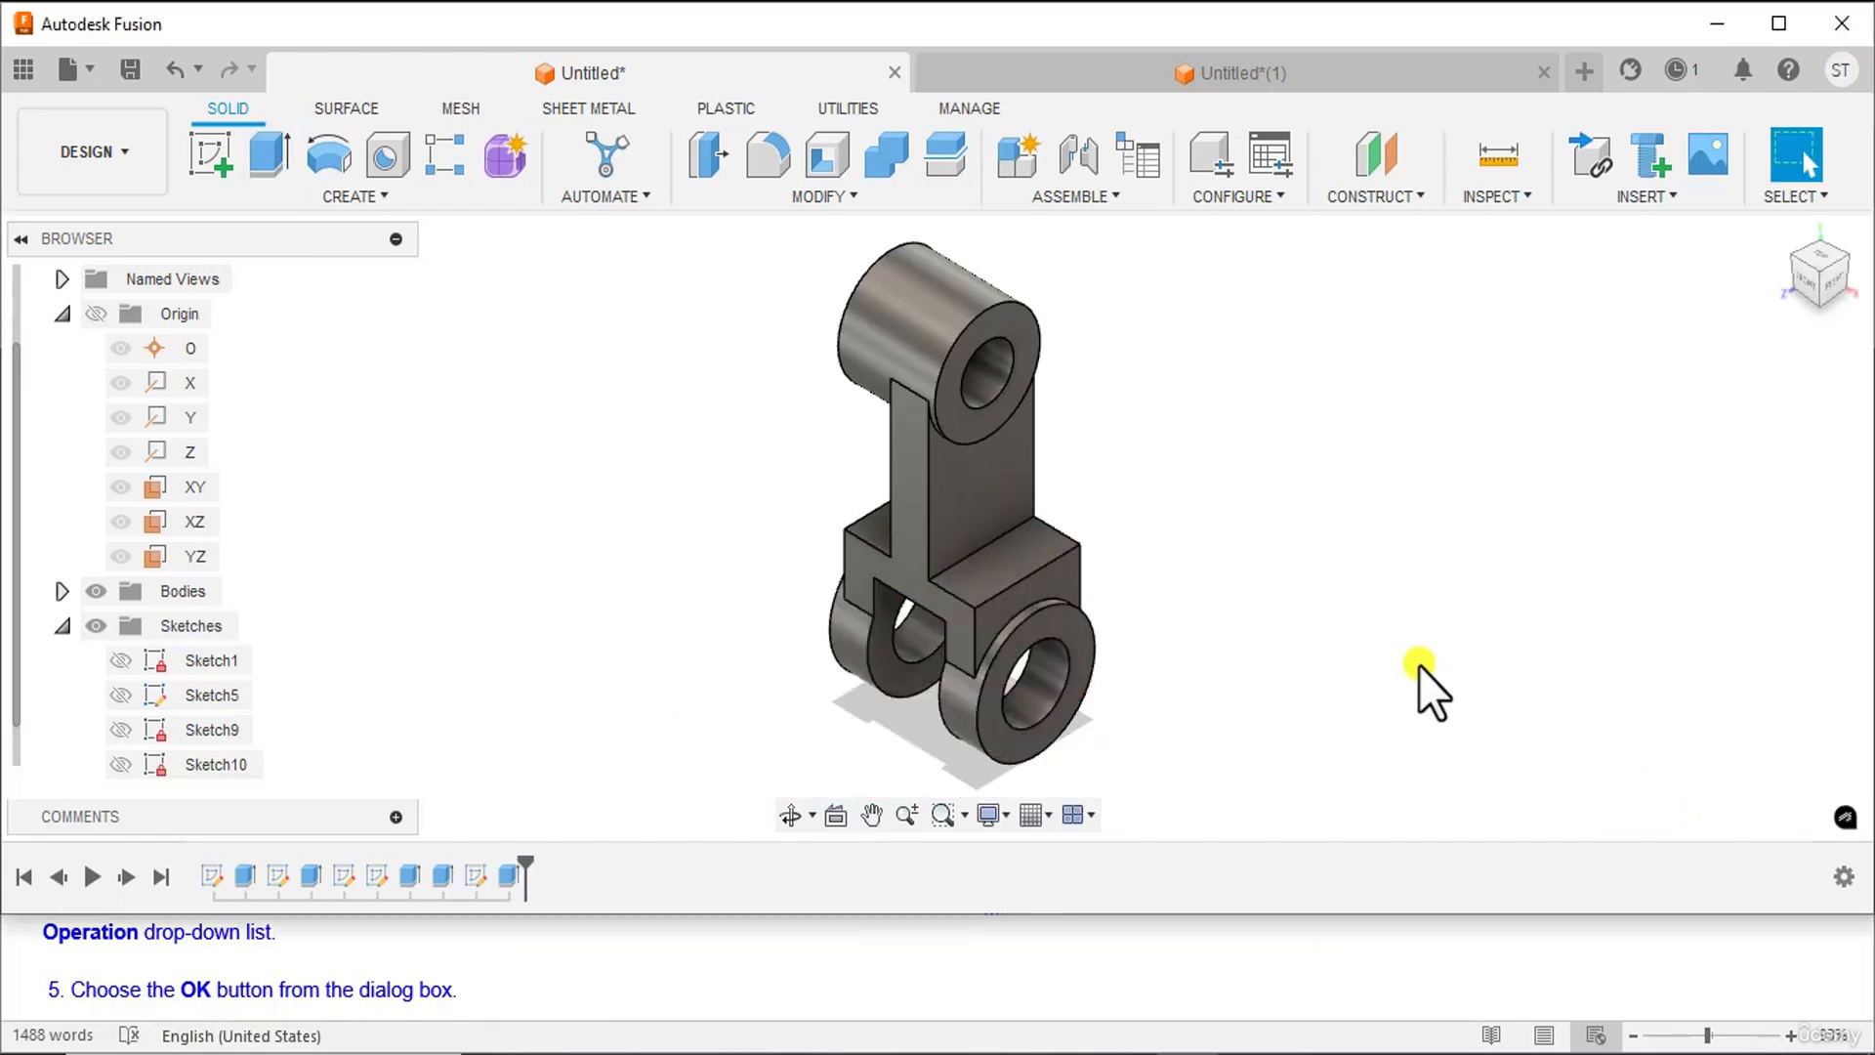
# - Start an offset construction plane based on the origin's XY plane, with the extent defined by distance
pyautogui.moveTo(1412, 666); pyautogui.dragTo(1451, 635, button='middle')
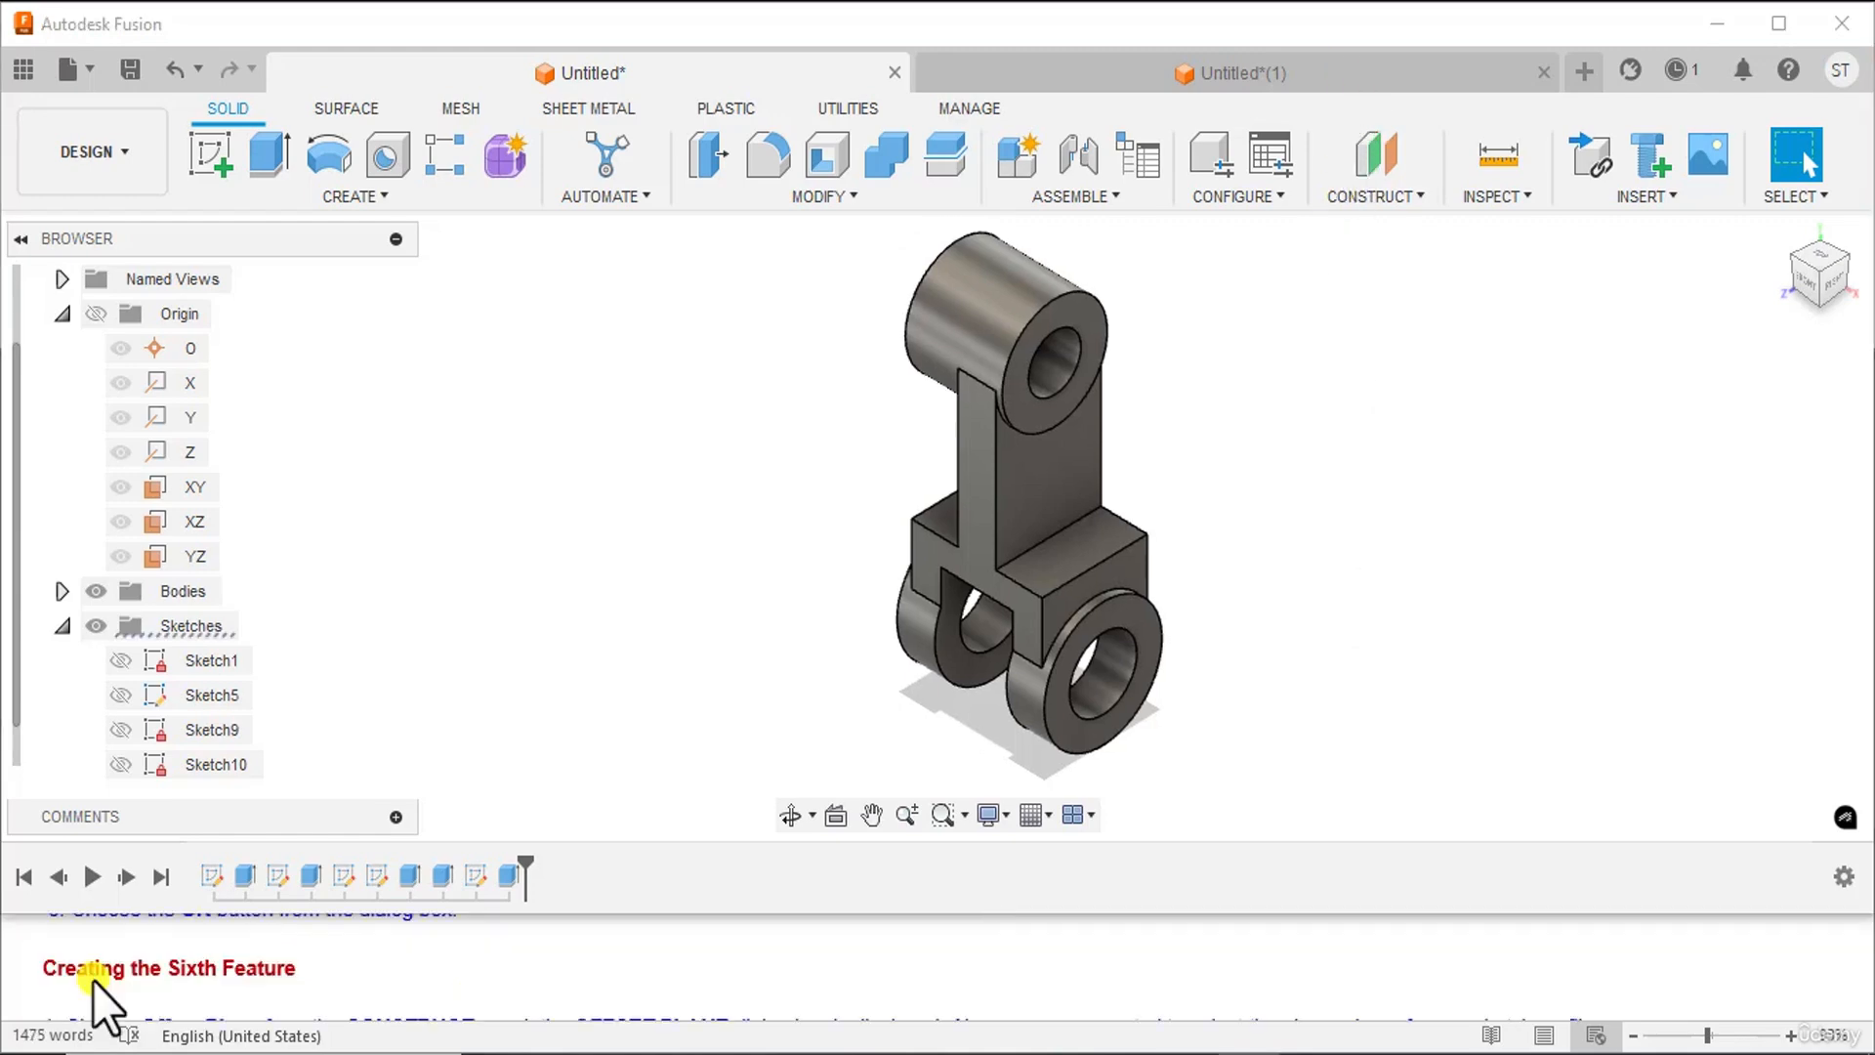
pyautogui.scroll(-1, 303, 983)
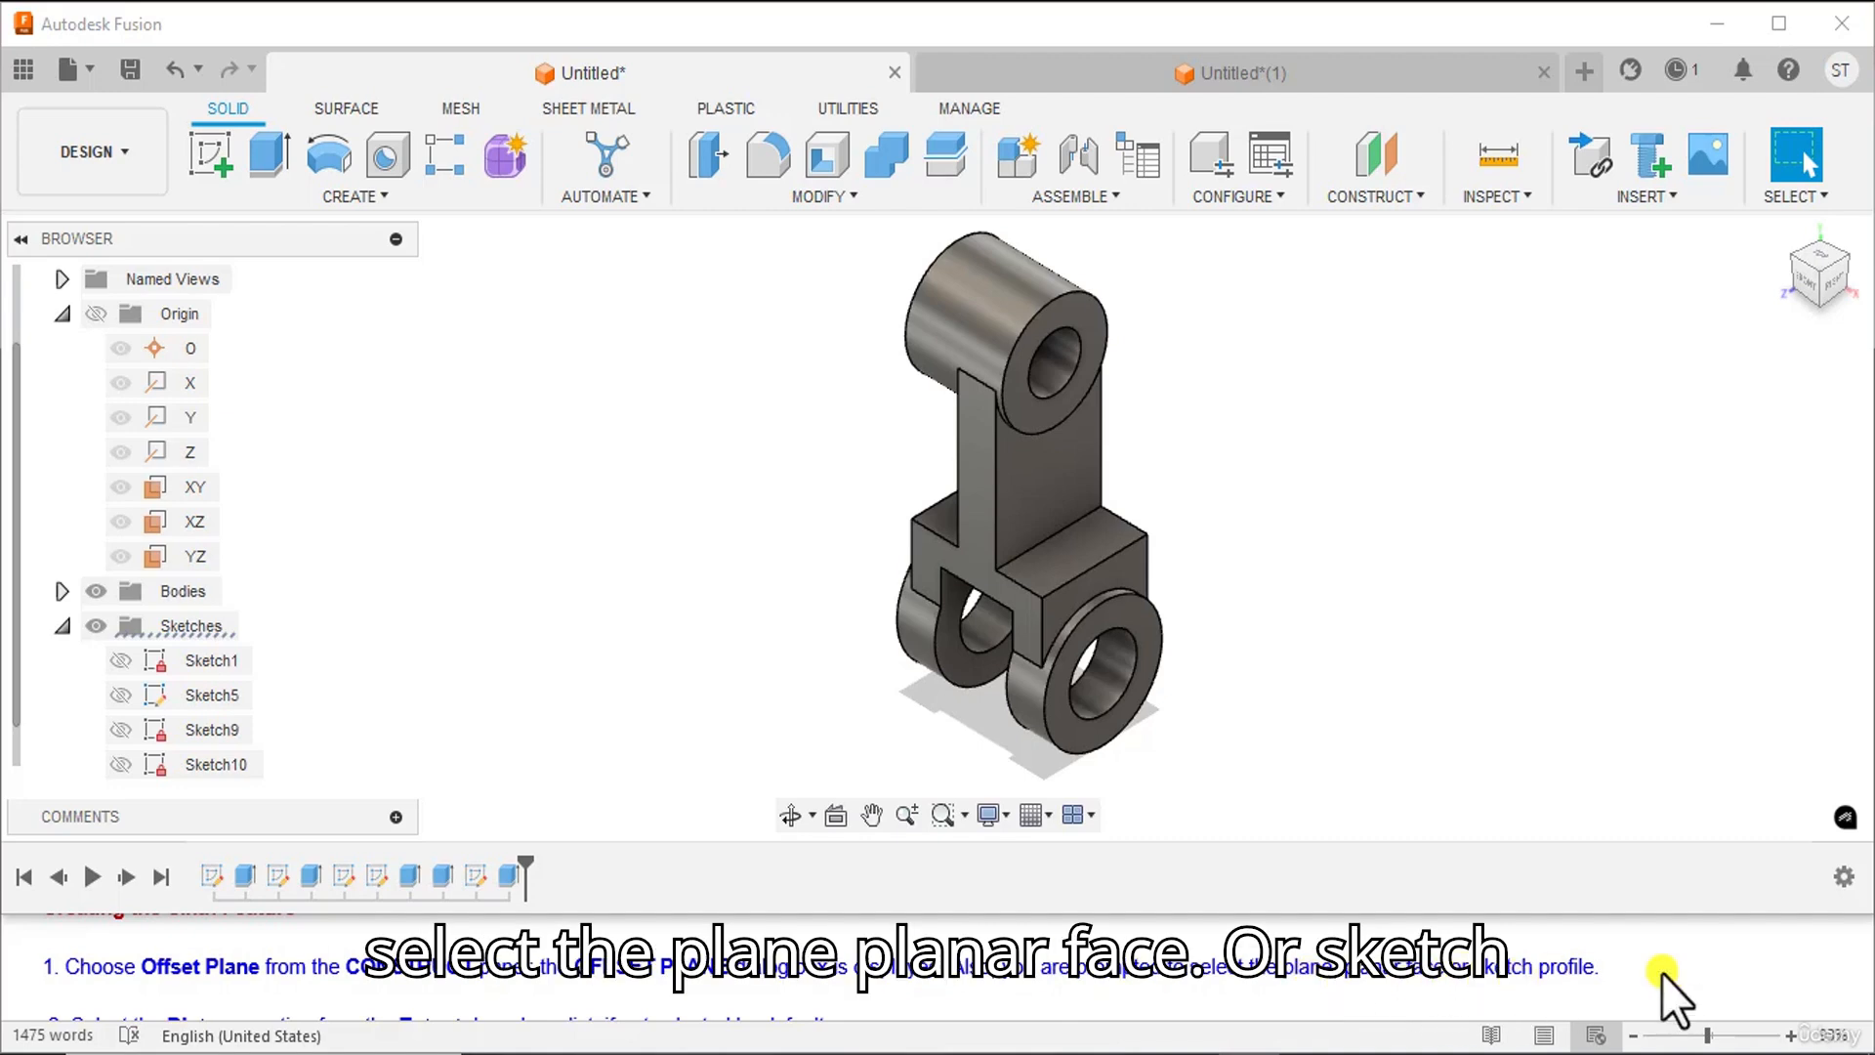
pyautogui.click(1410, 201)
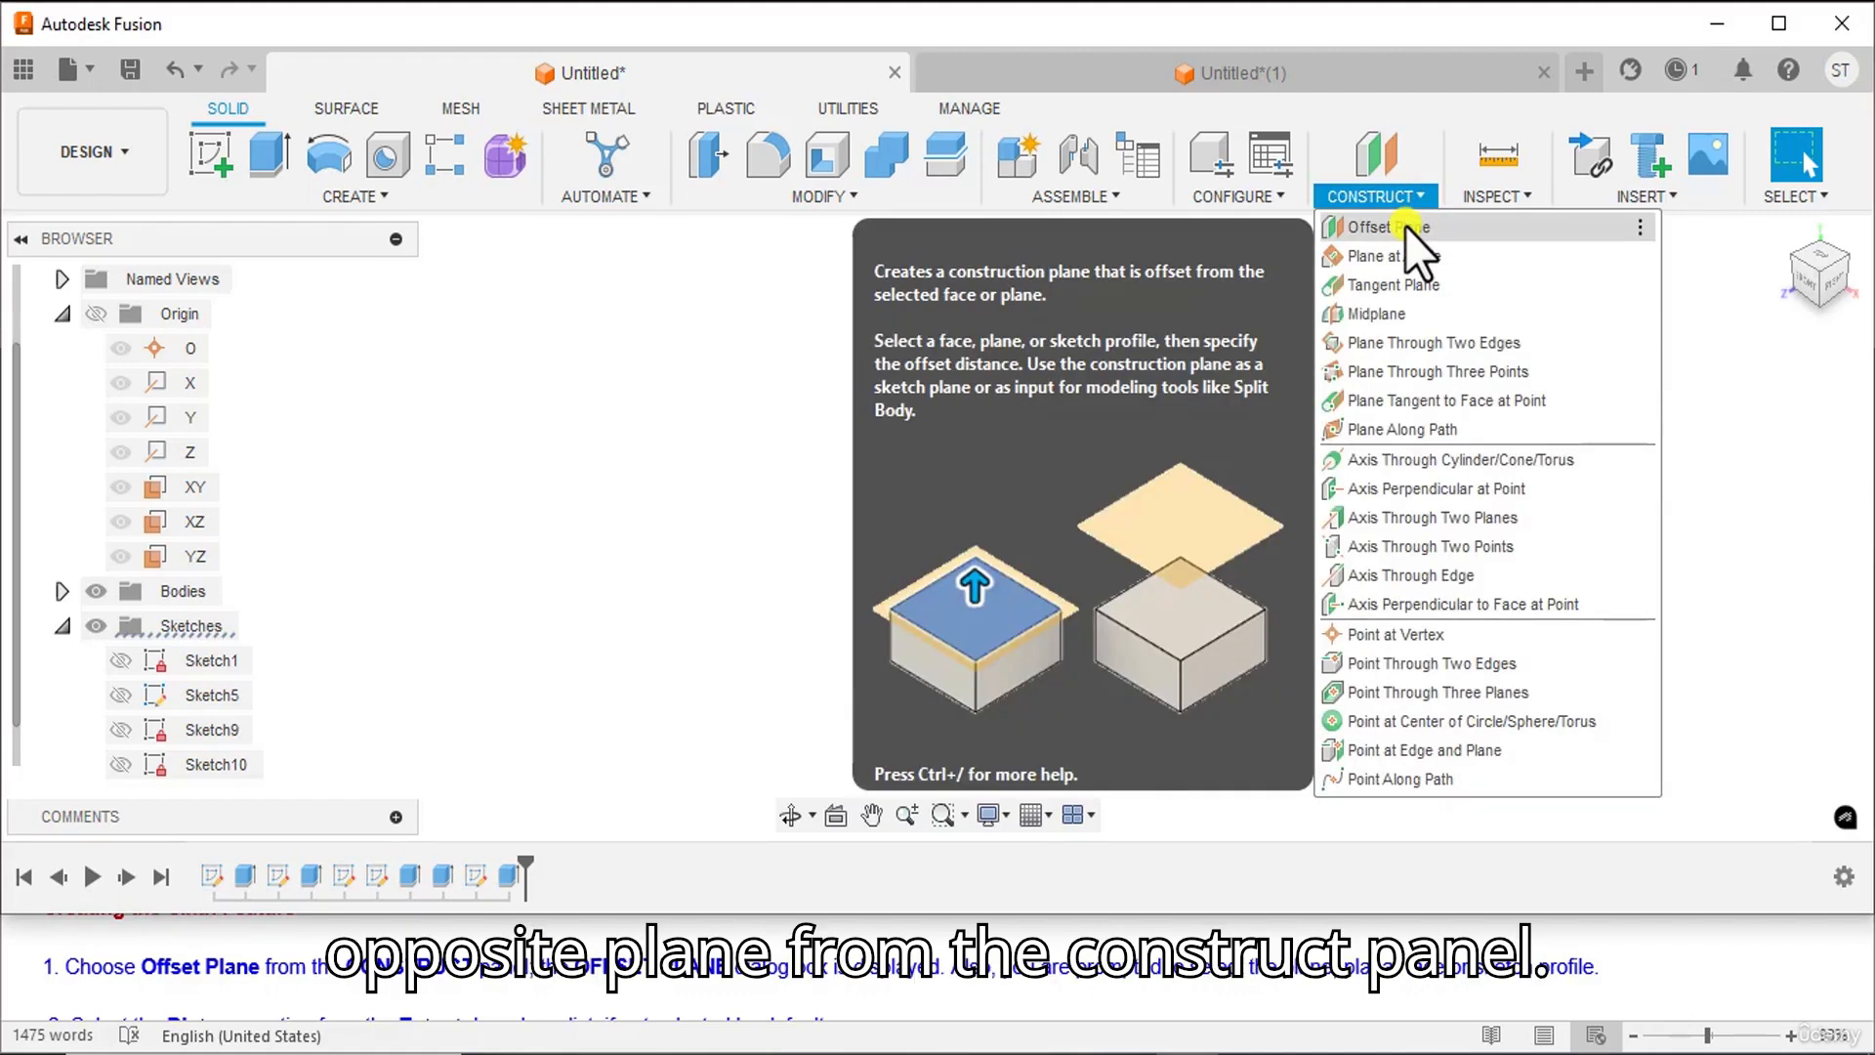
pyautogui.click(1404, 227)
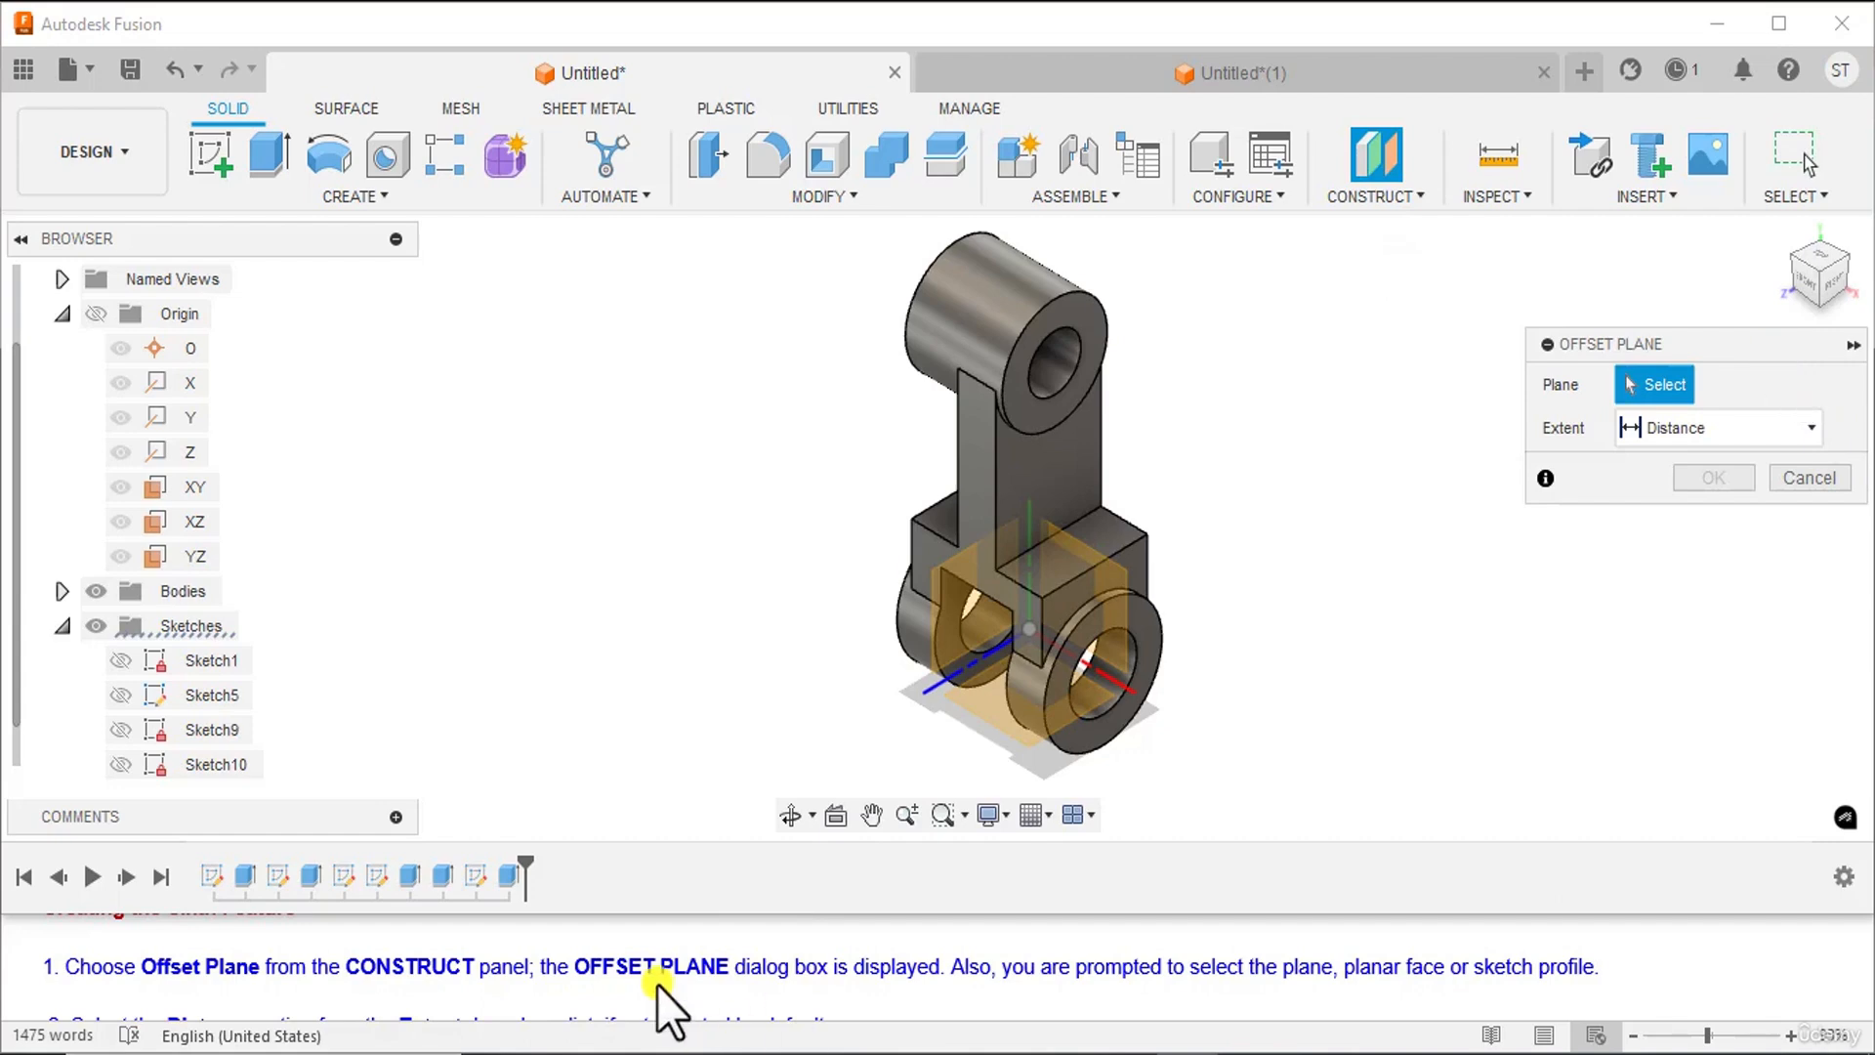
pyautogui.scroll(-1, 658, 984)
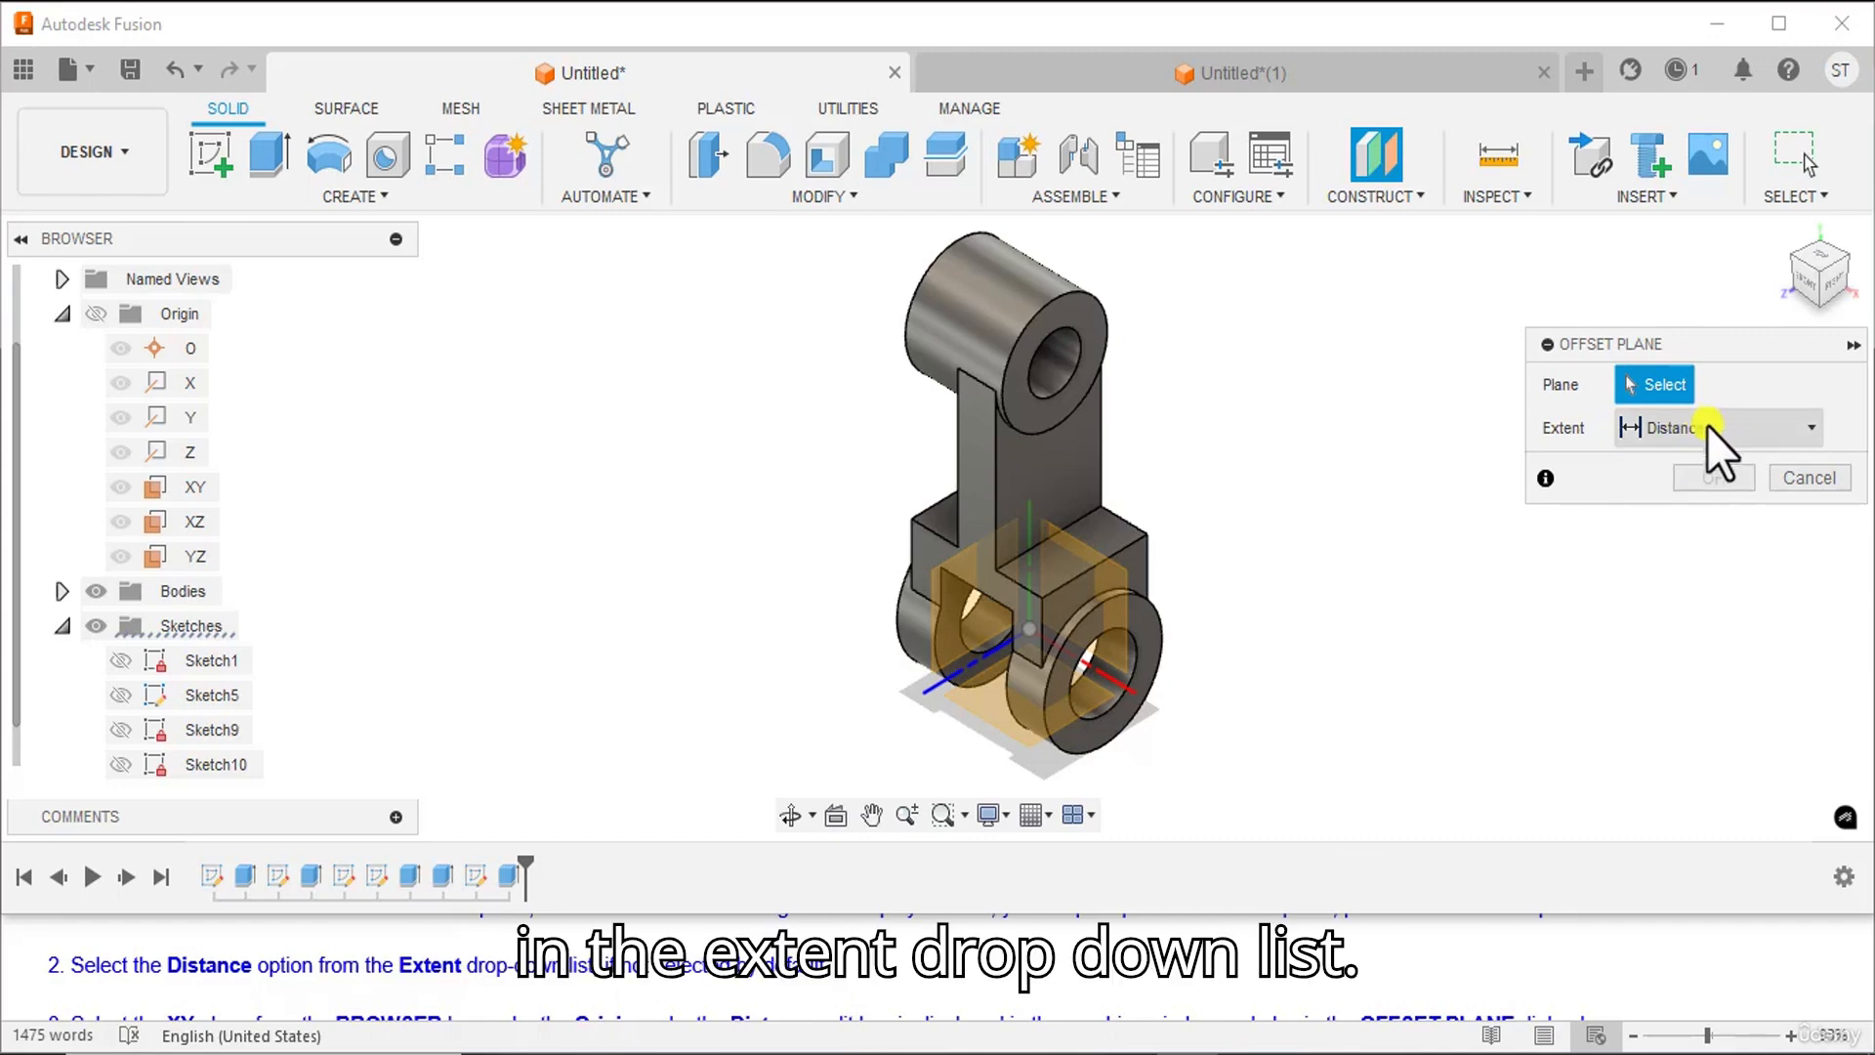
pyautogui.scroll(-1, 303, 978)
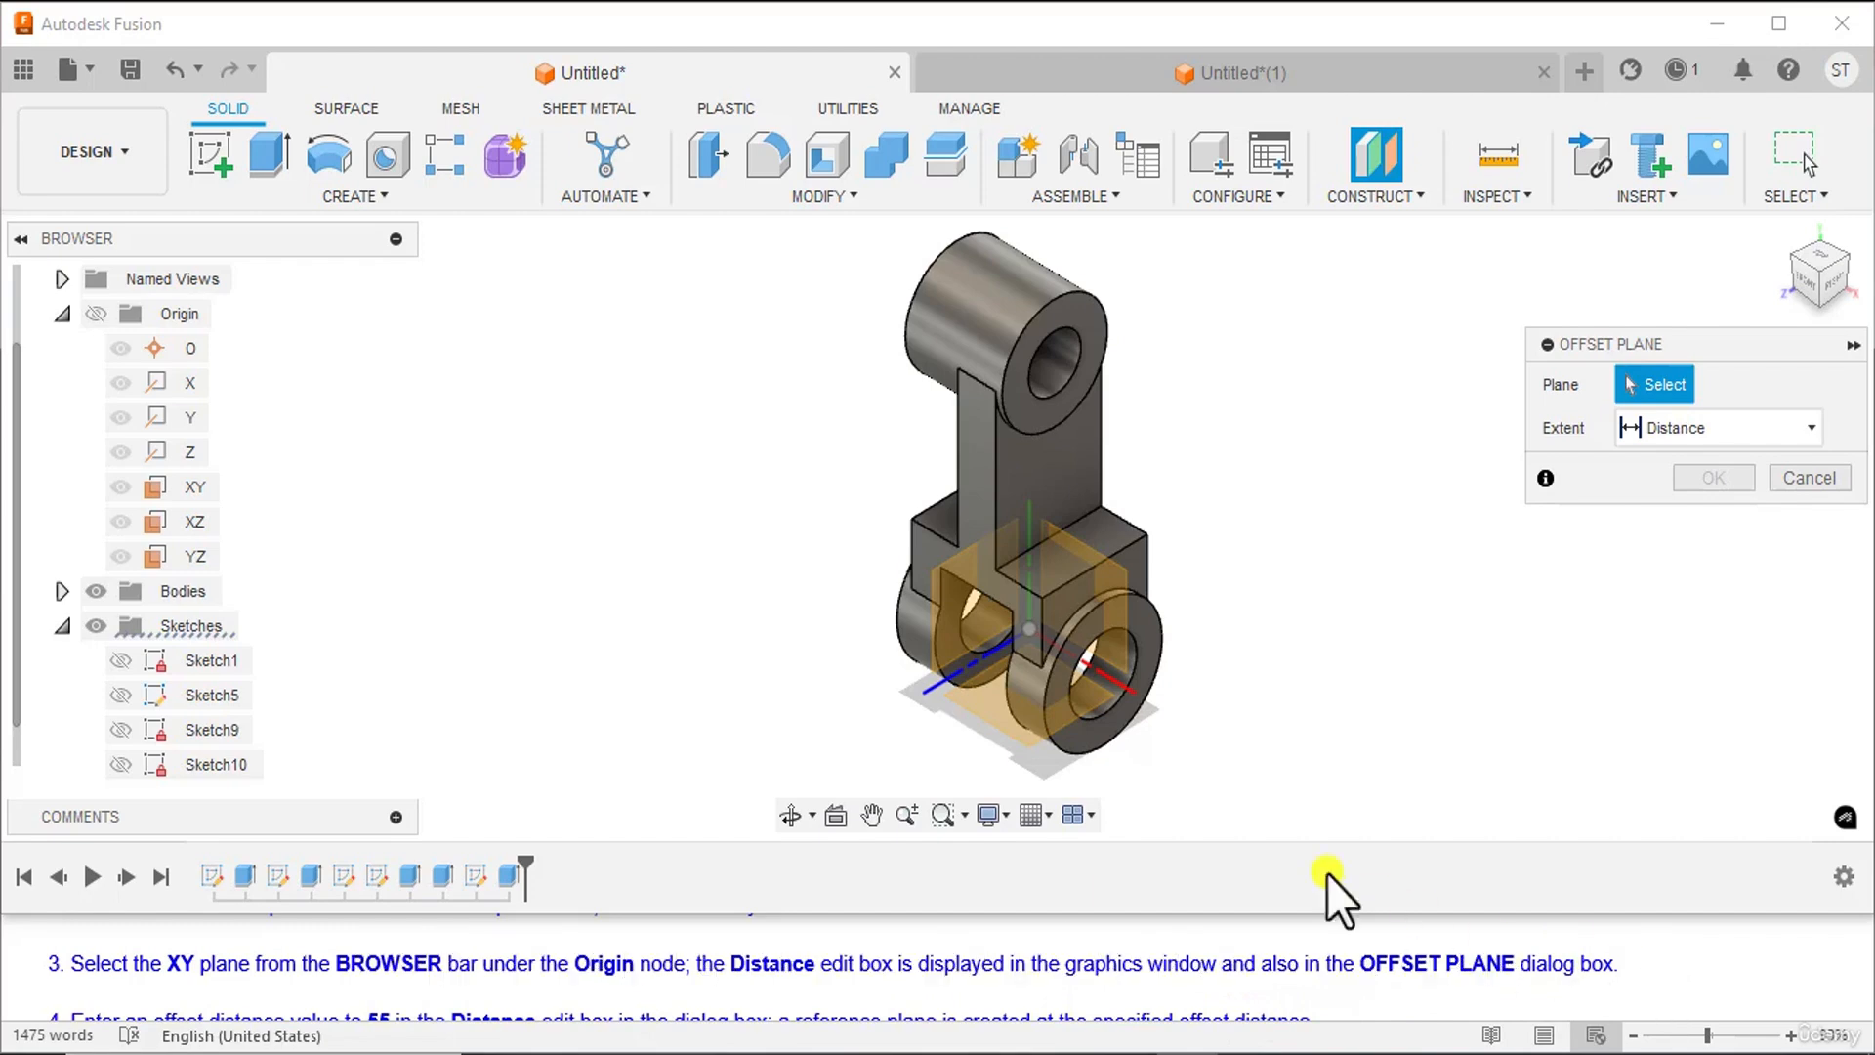
pyautogui.click(197, 489)
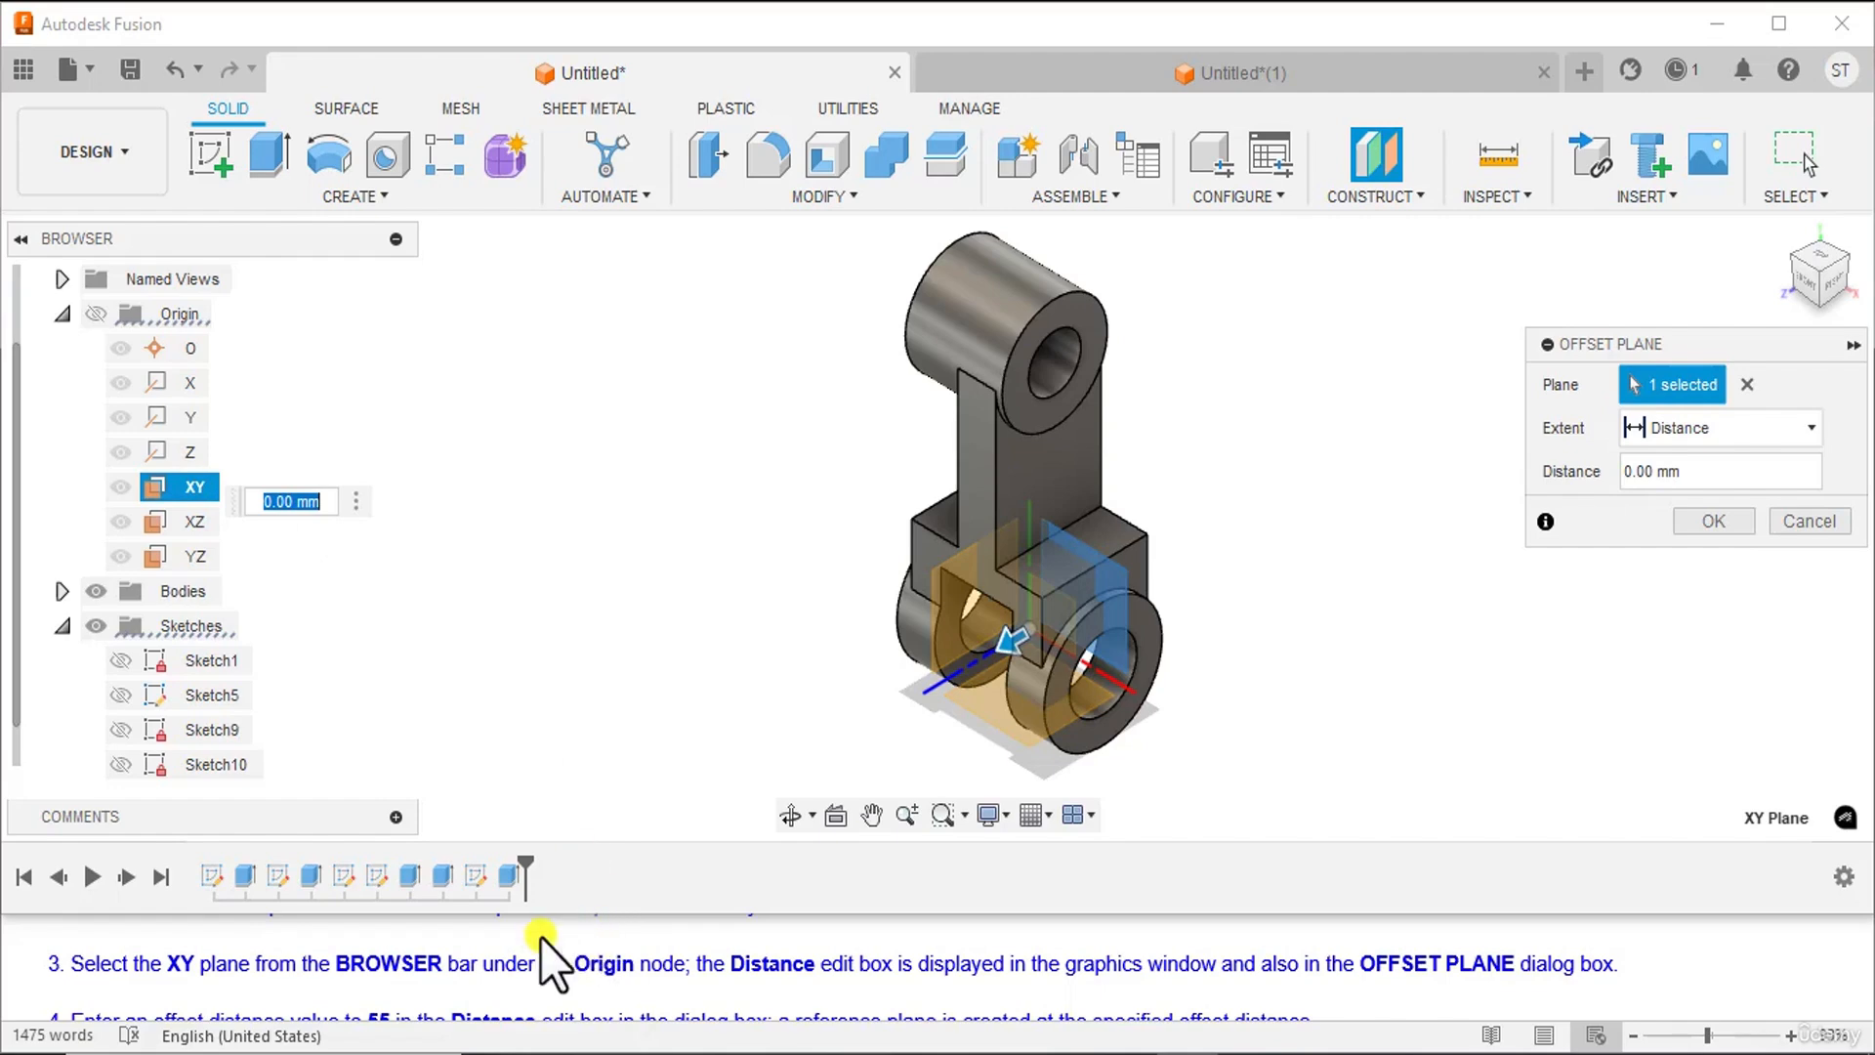
# - Set the construction plane's offset distance to 55 mm and create the plane
pyautogui.scroll(-1, 516, 957)
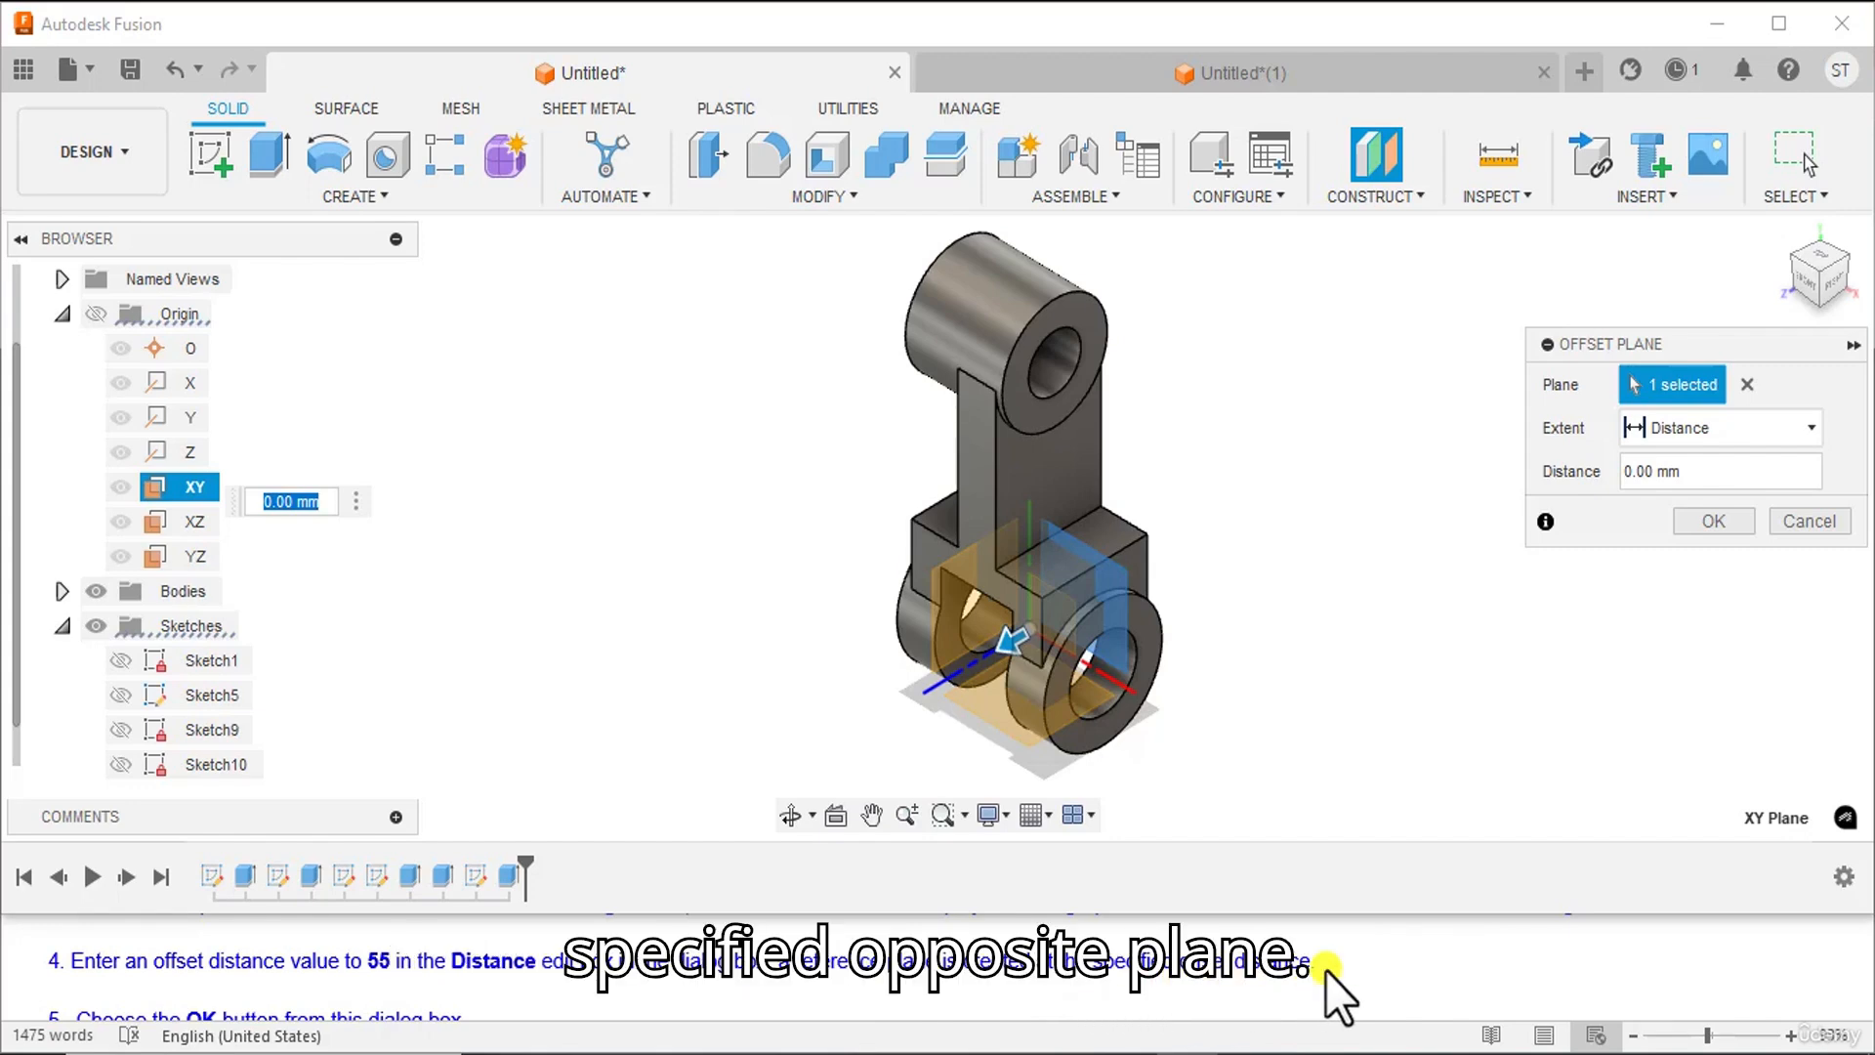
pyautogui.click(1653, 471)
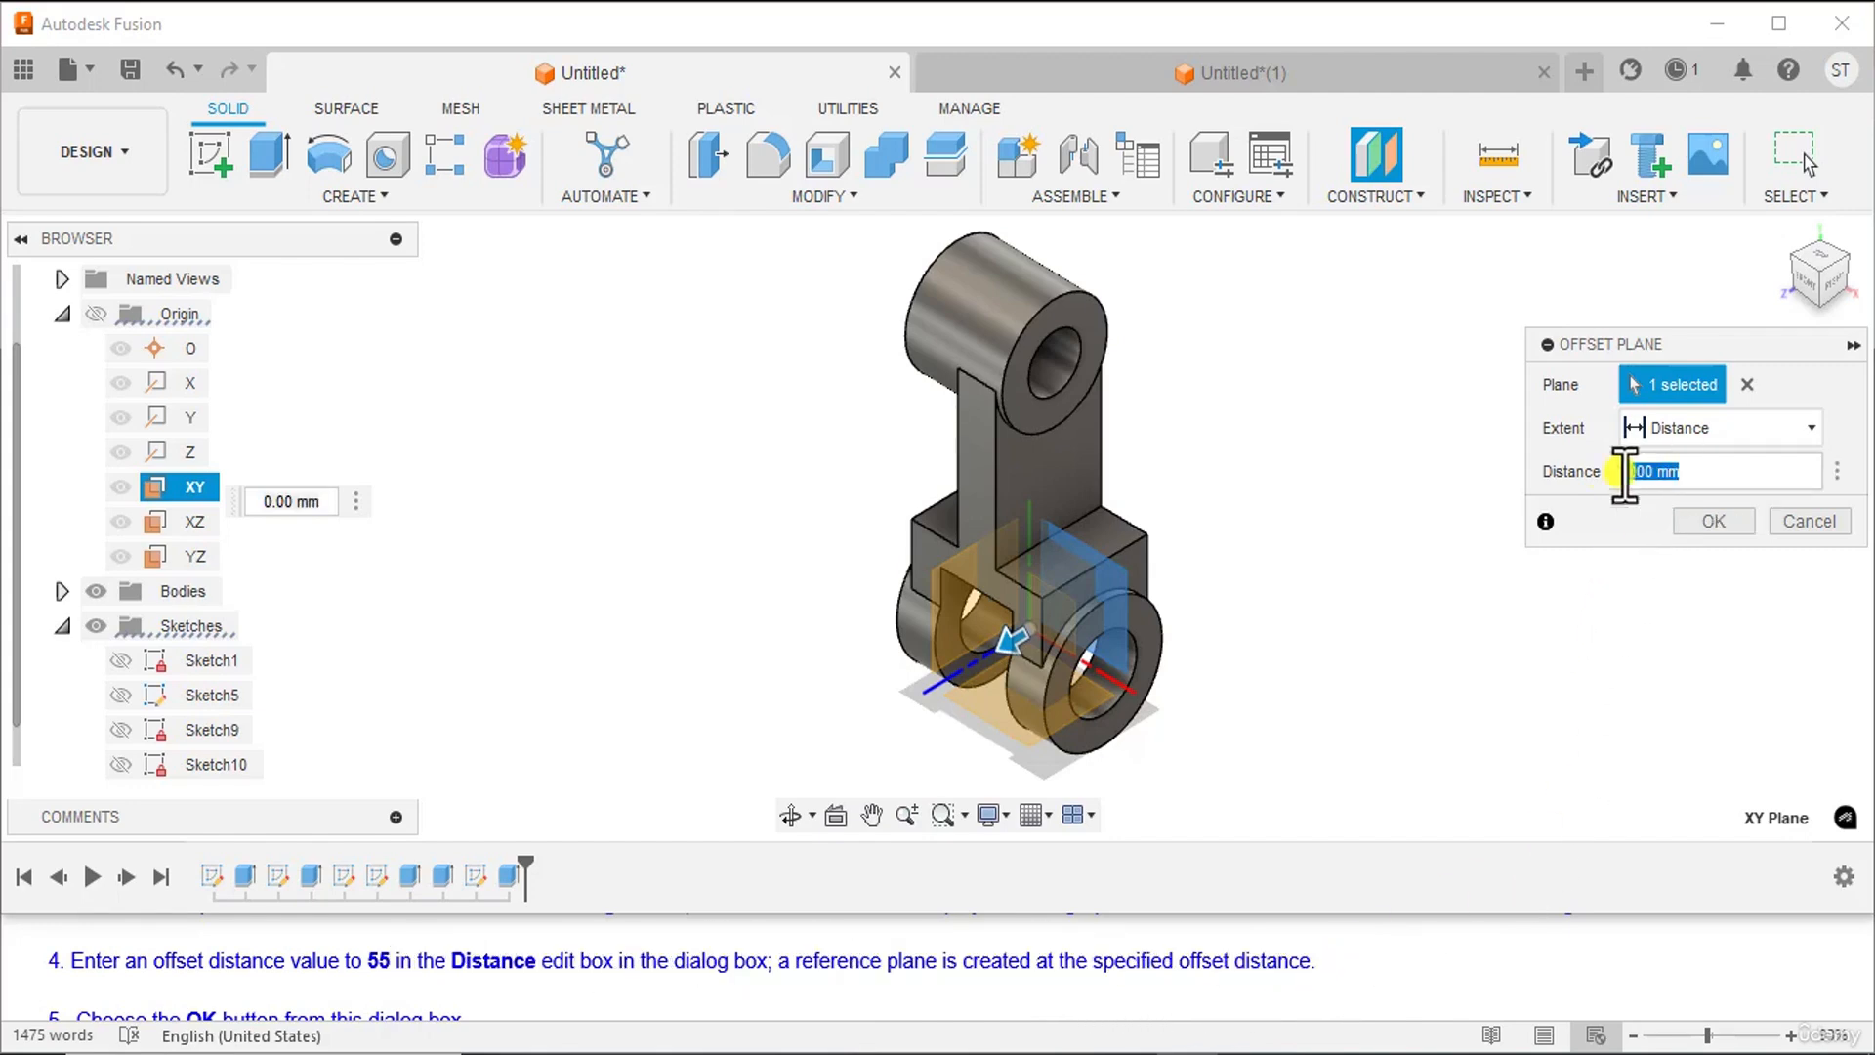
pyautogui.write('55')
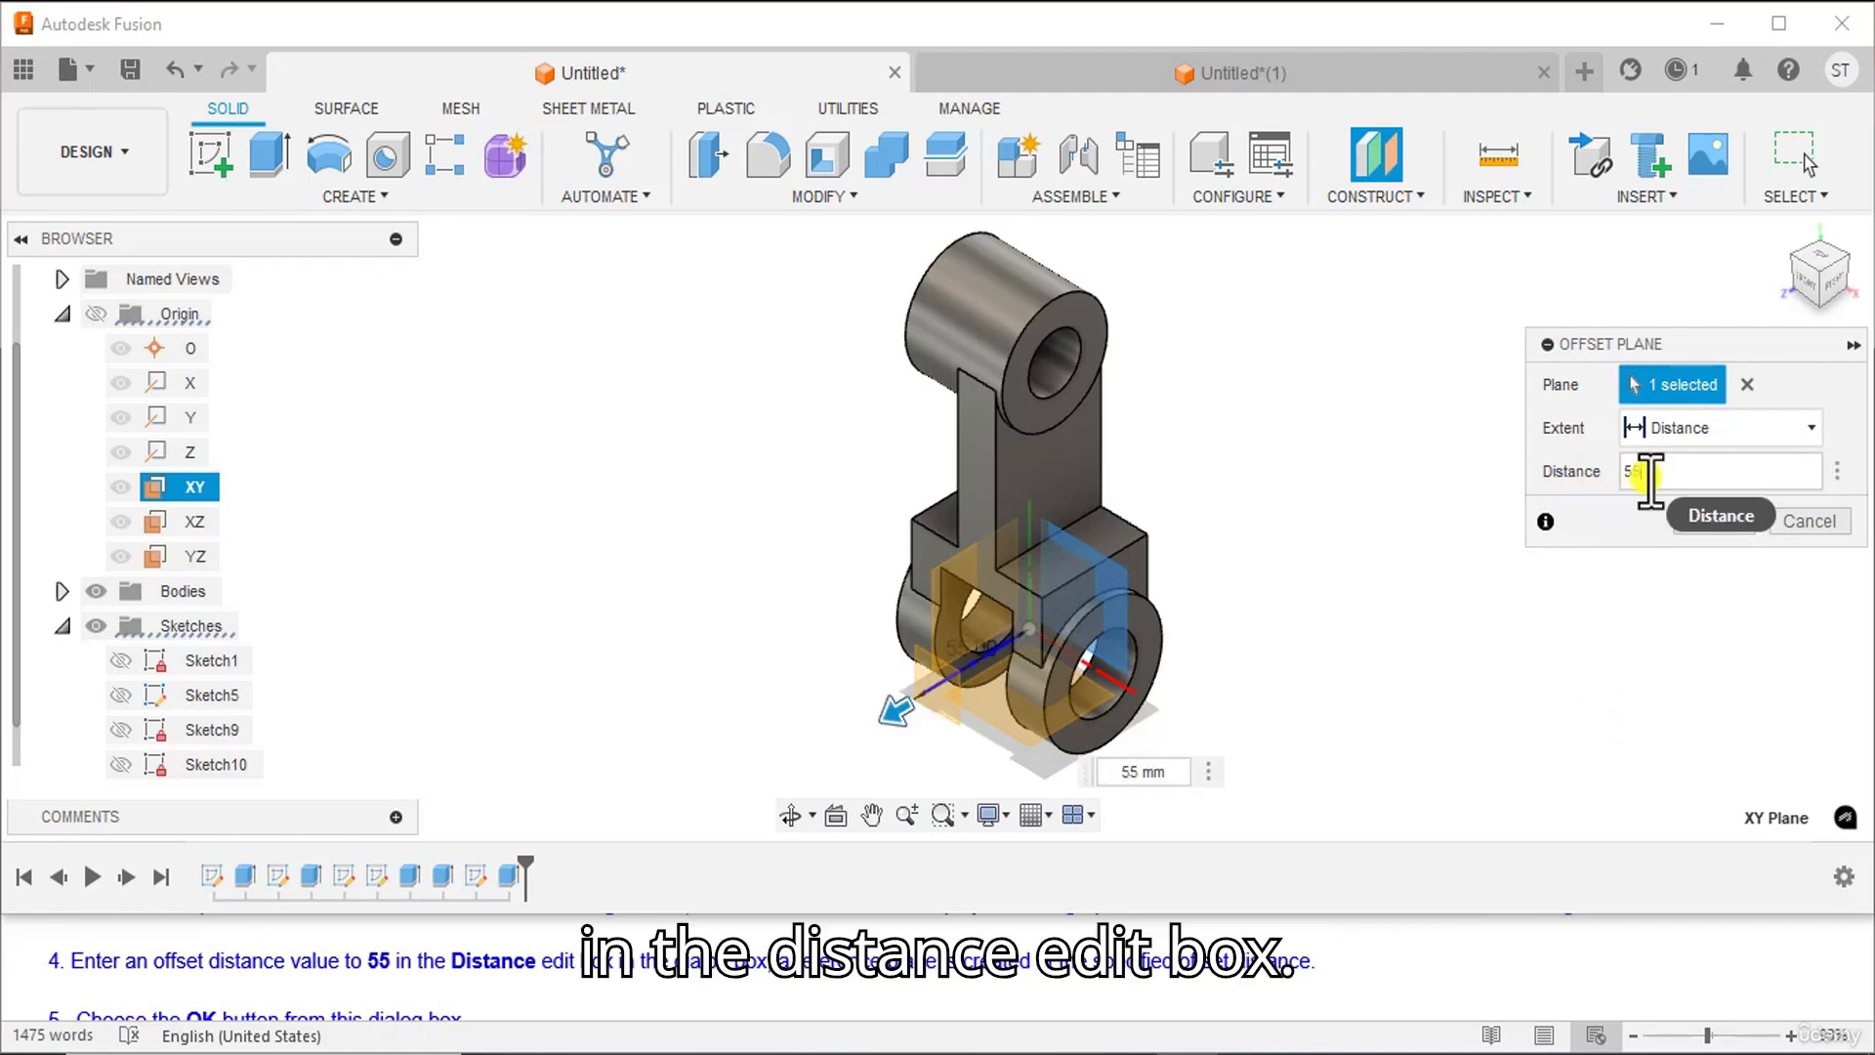
pyautogui.scroll(-1, 653, 971)
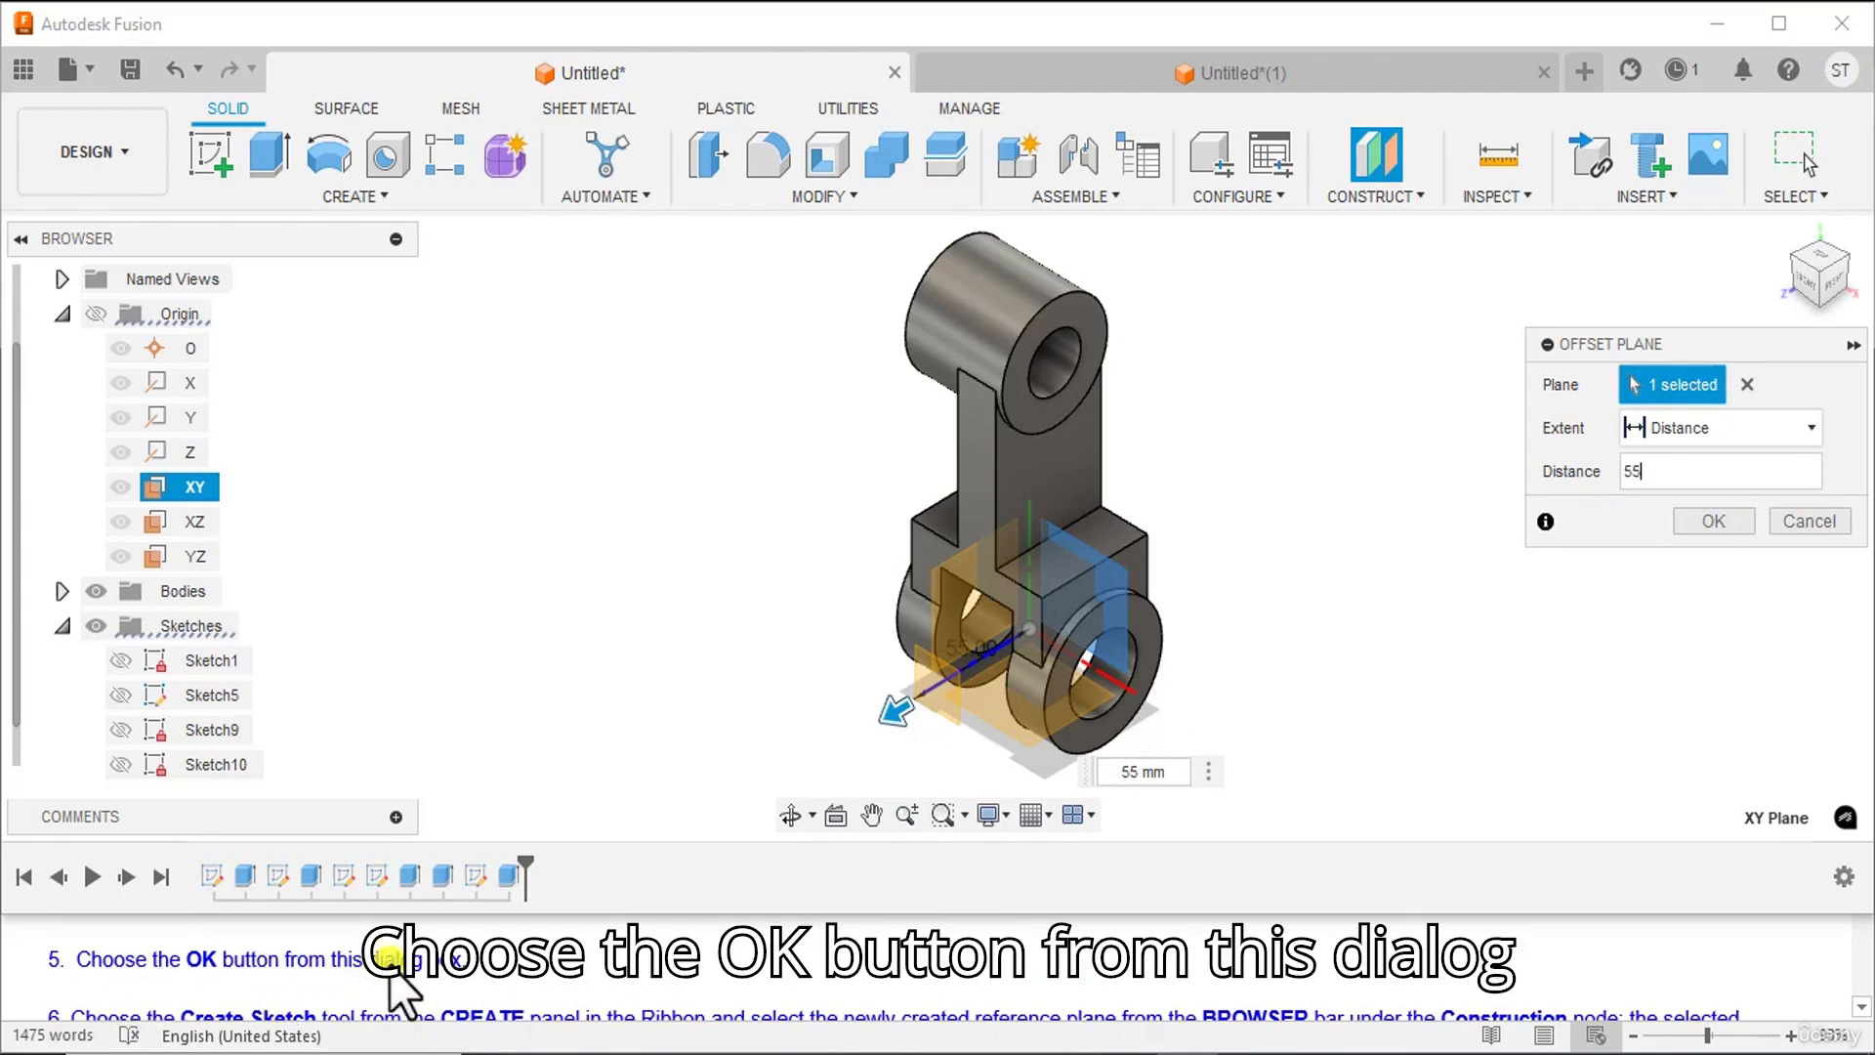
pyautogui.click(1708, 525)
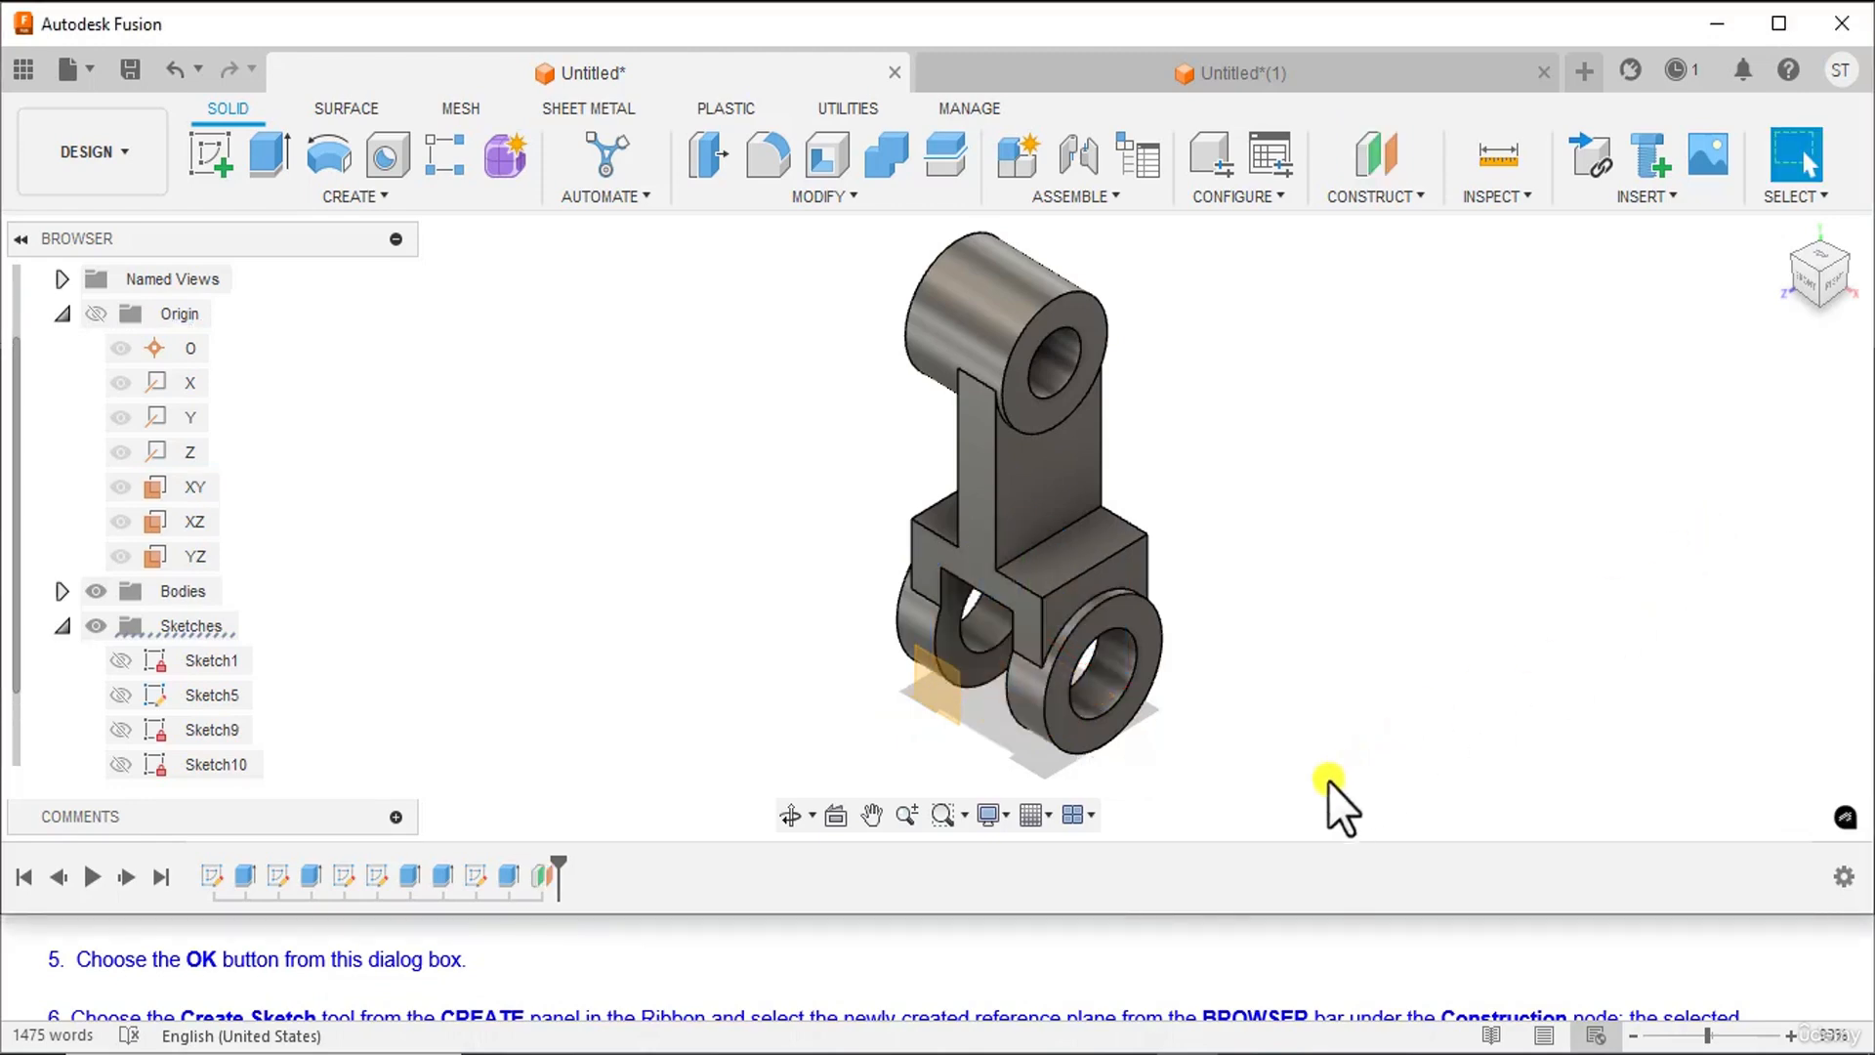
# - Start a new sketch on the newly created offset construction plane
pyautogui.moveTo(1401, 580); pyautogui.dragTo(1381, 507, button='middle')
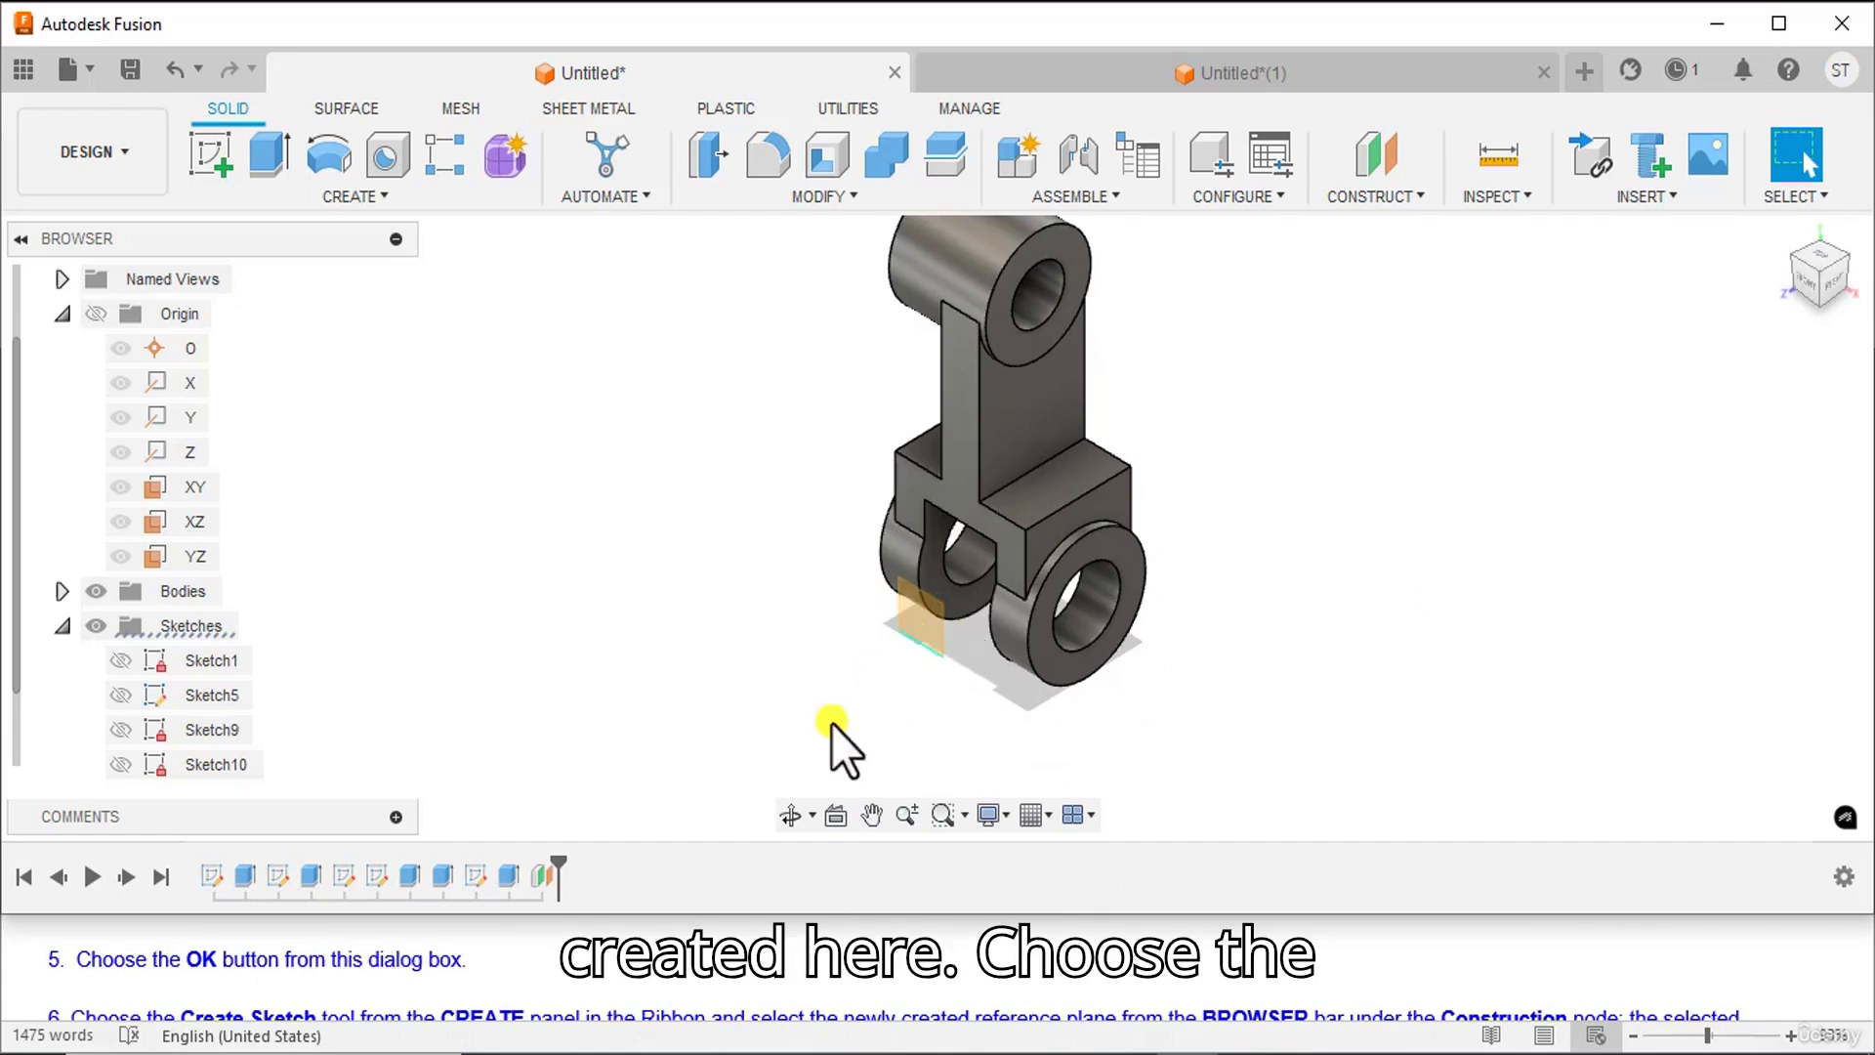
pyautogui.scroll(-1, 454, 996)
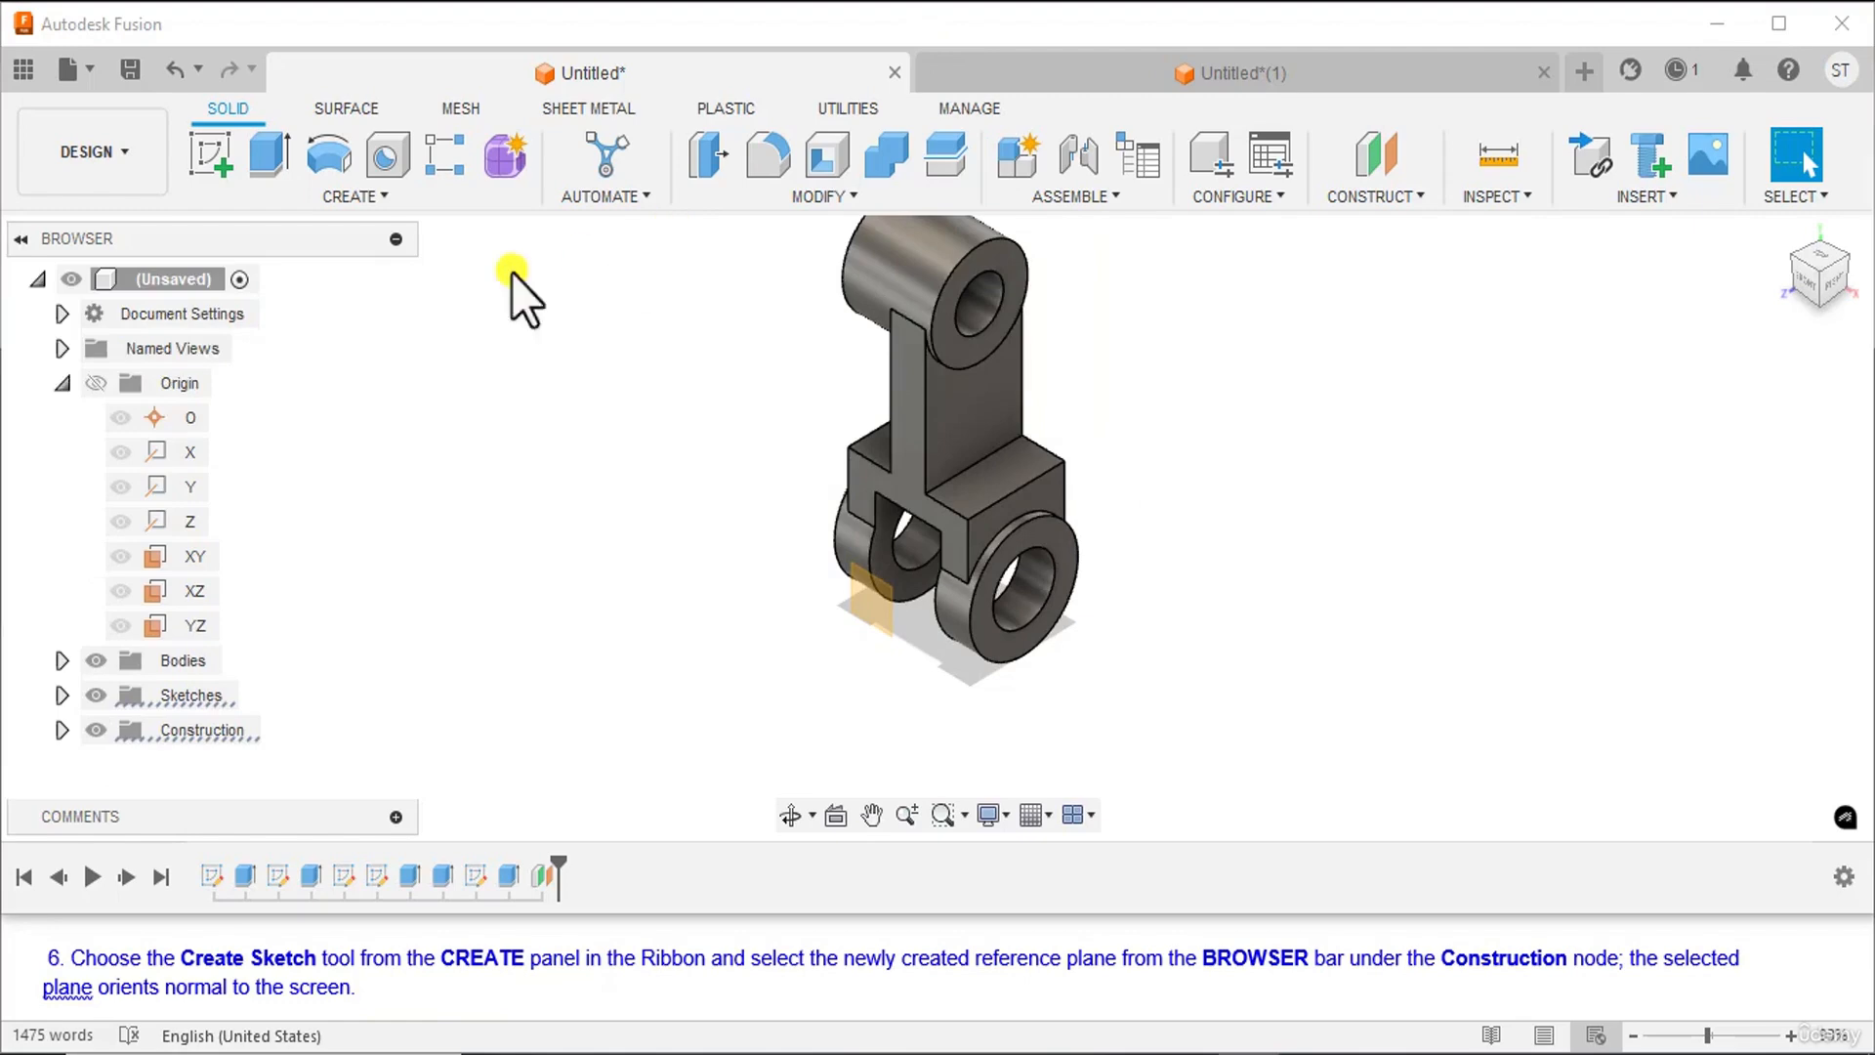
pyautogui.click(206, 164)
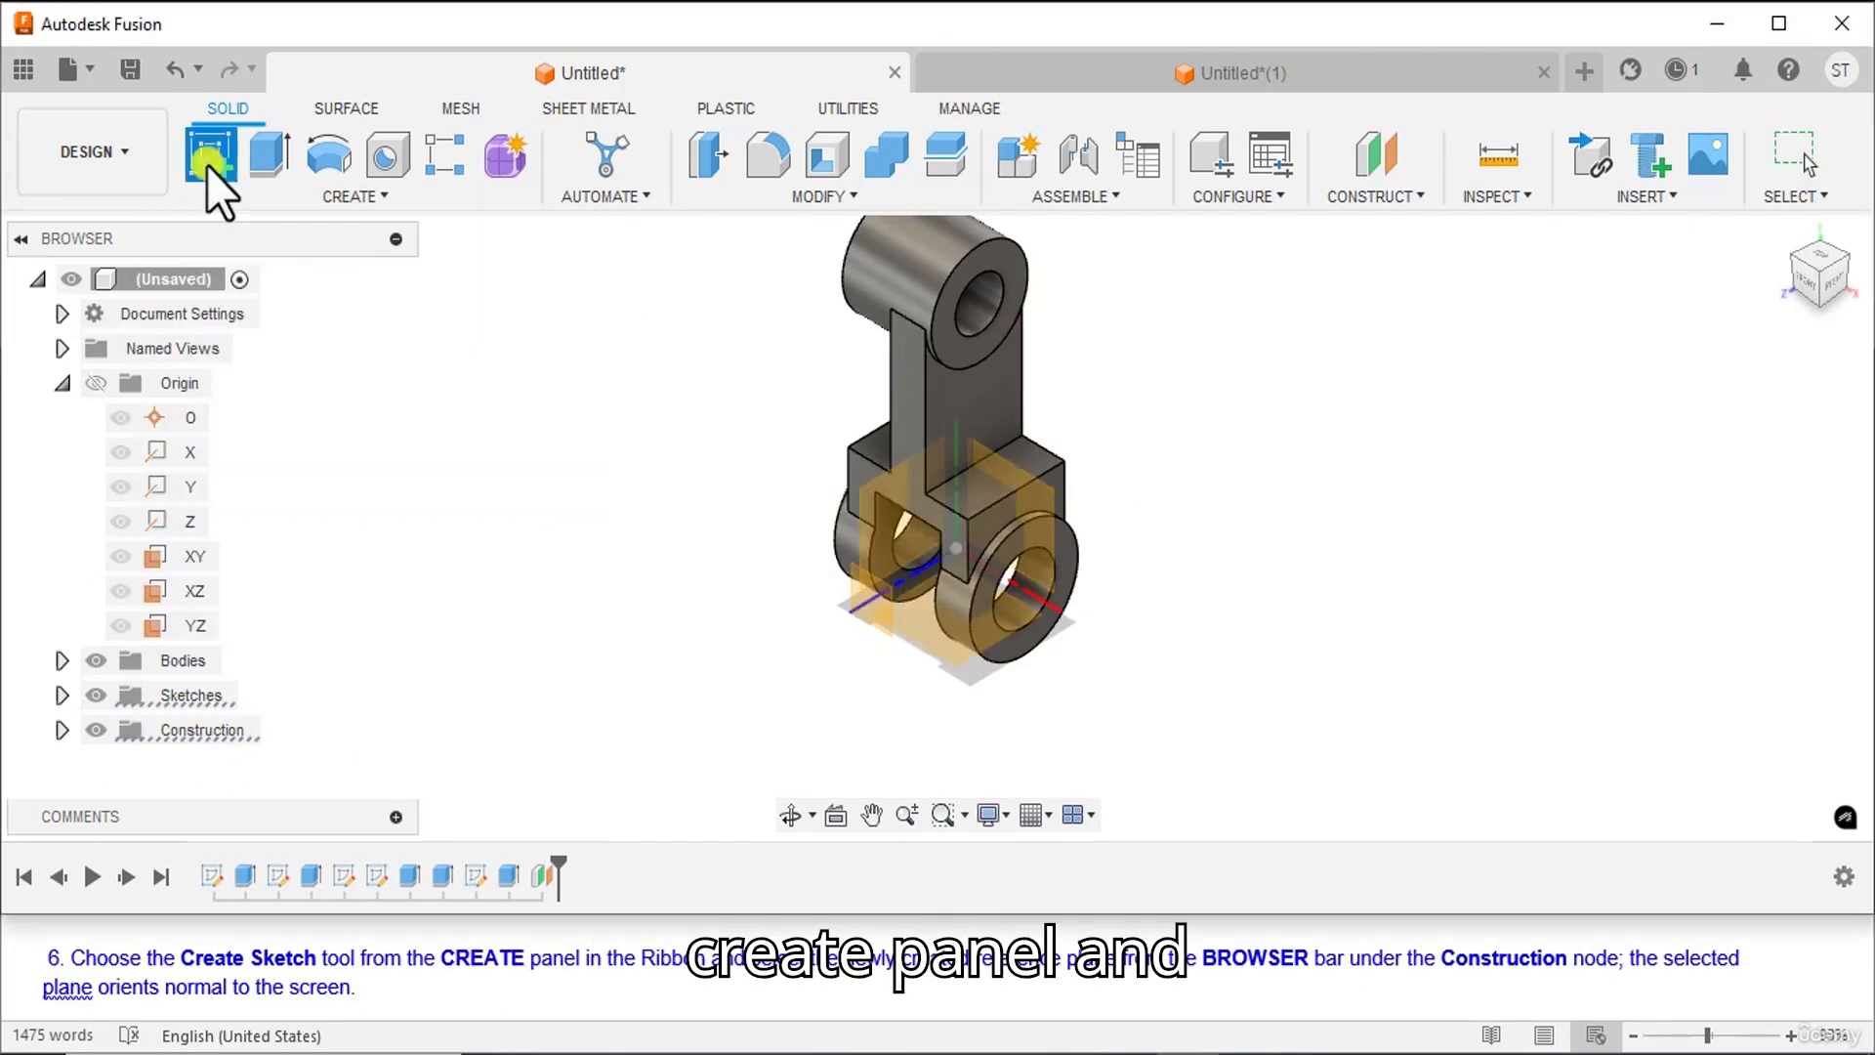
pyautogui.click(59, 732)
pyautogui.click(221, 767)
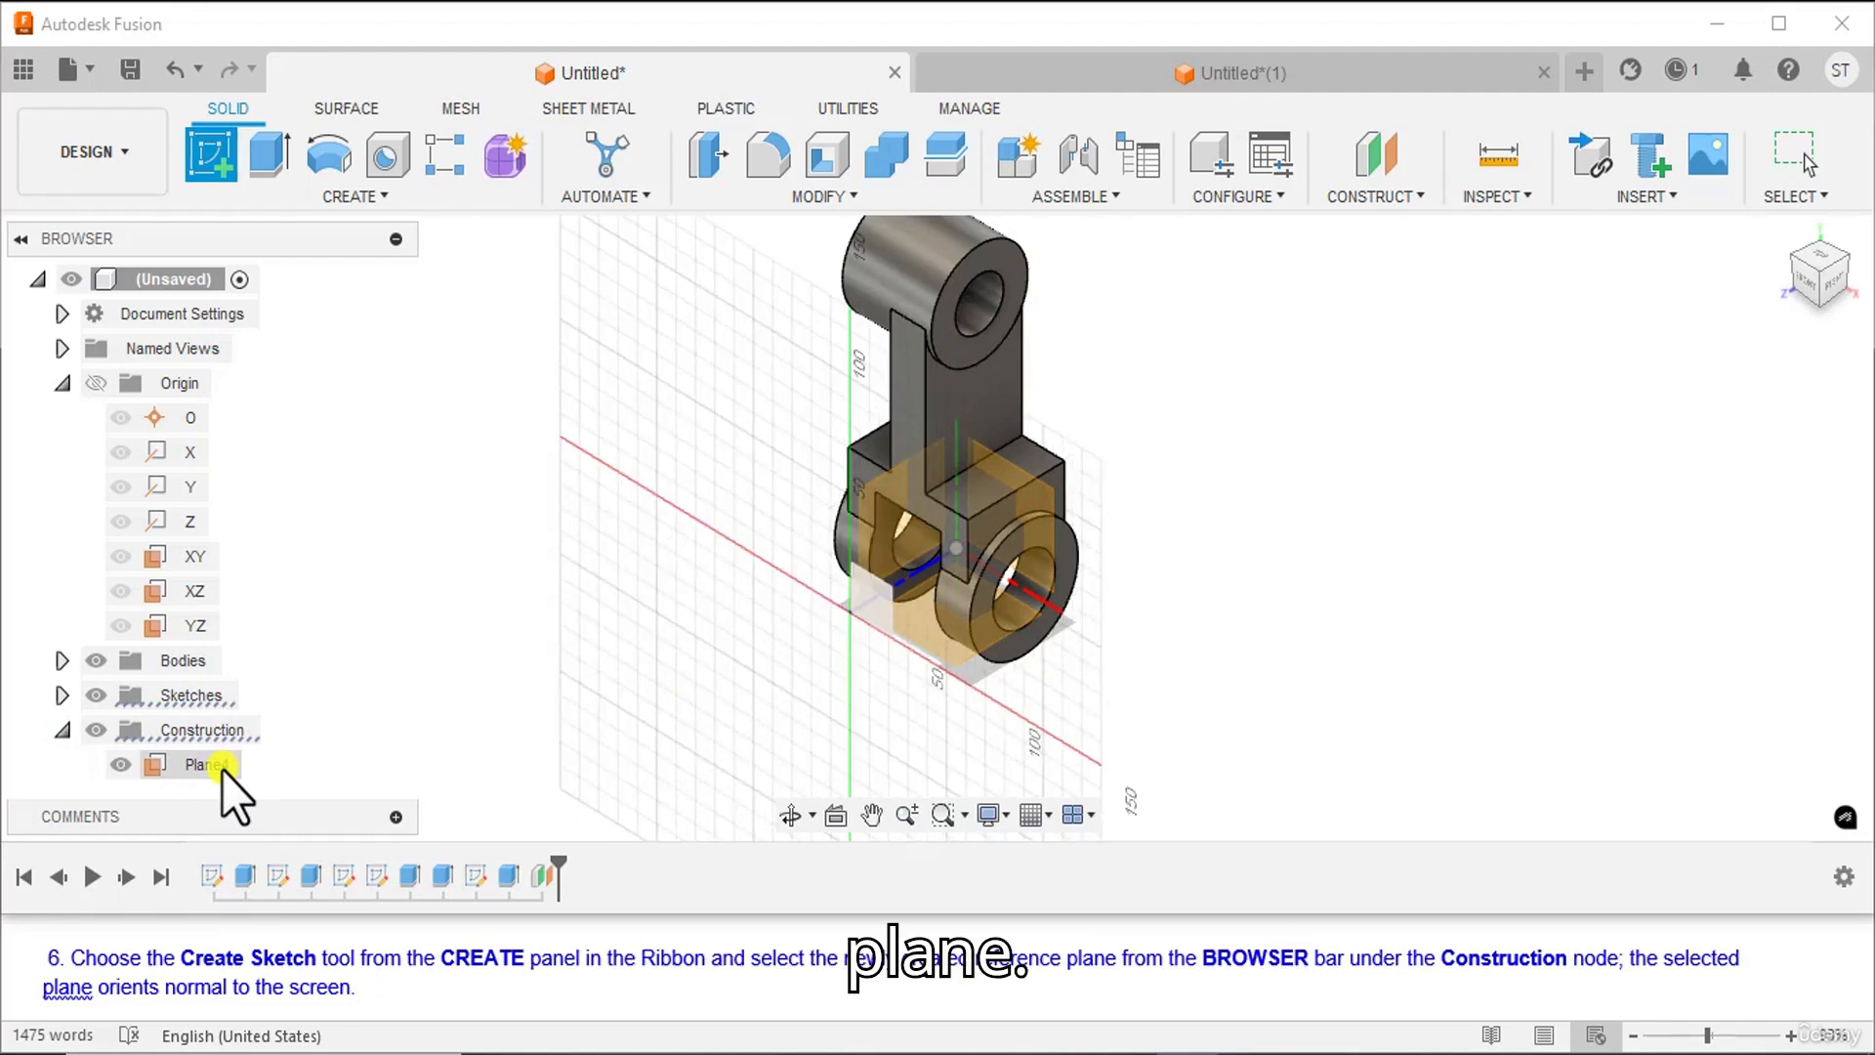
pyautogui.click(221, 766)
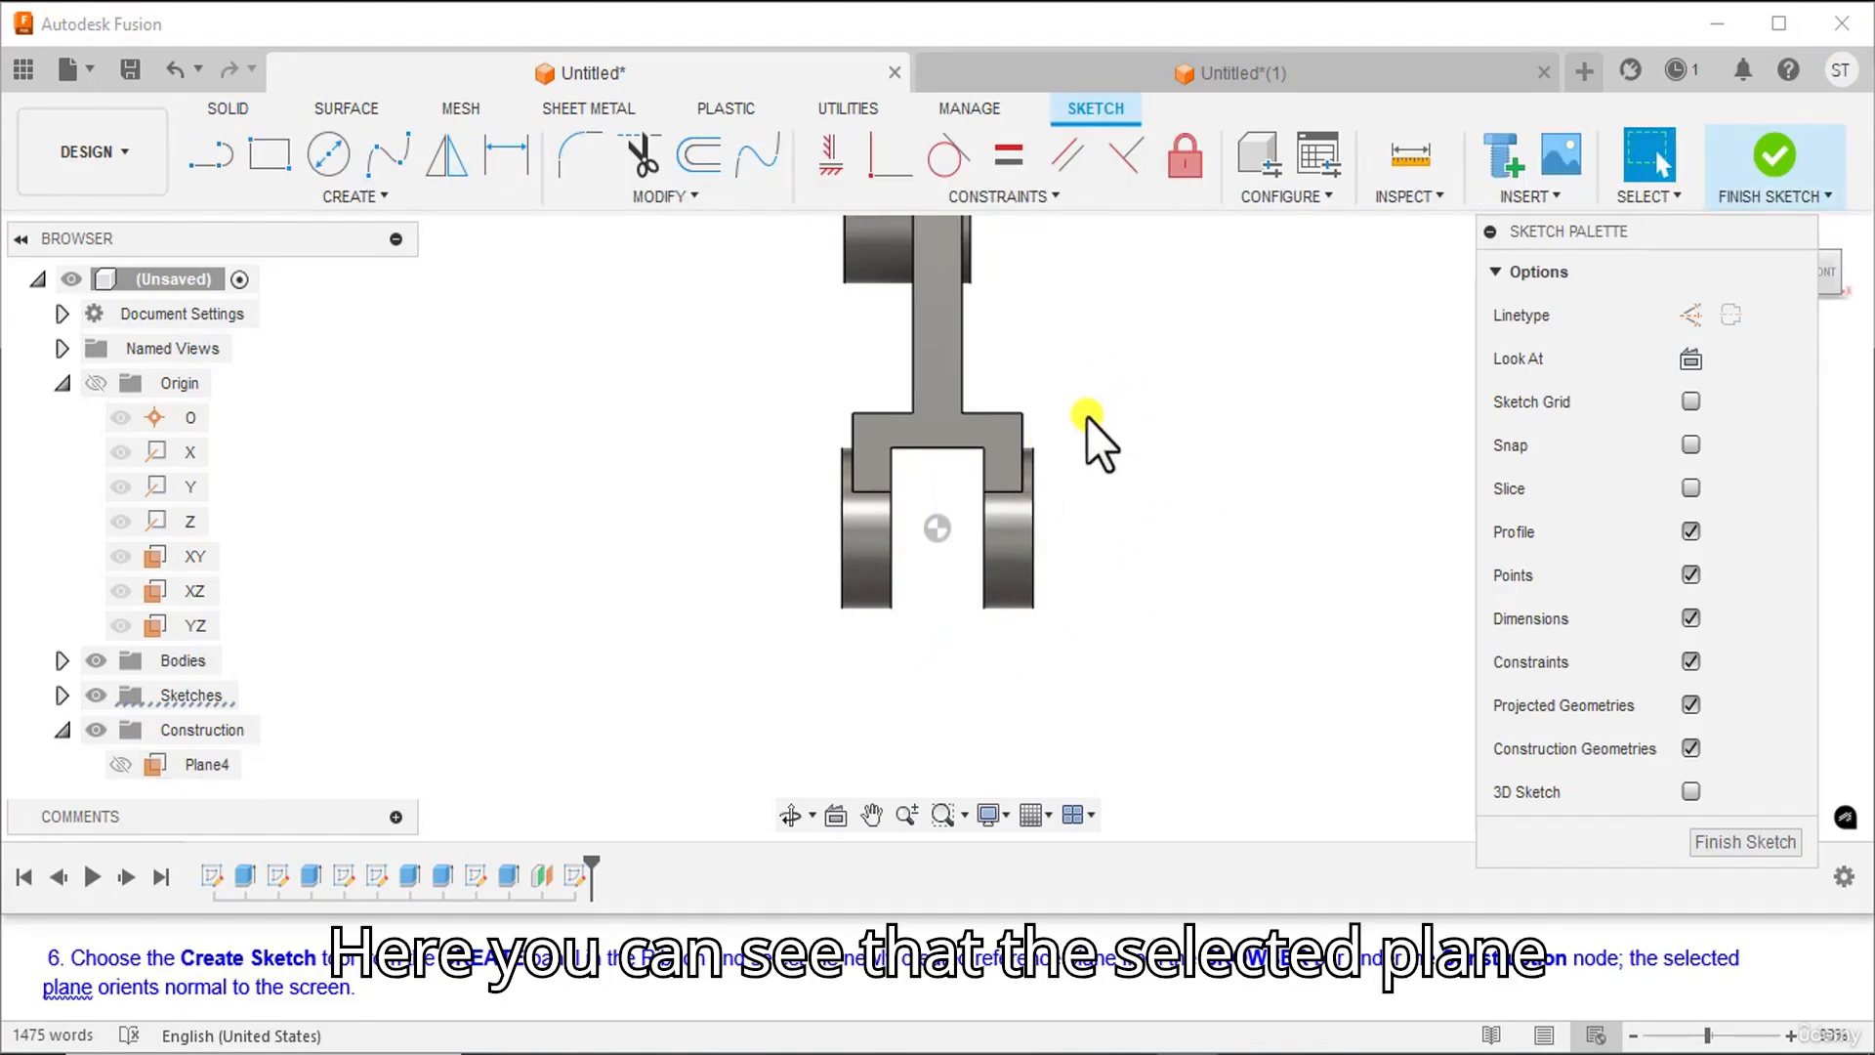
# - Sketch a tall 2-point rectangle overlapping the upper cylinder and the upper part of the vertical web, and end the rectangle command
pyautogui.scroll(-1, 1151, 426)
pyautogui.moveTo(1152, 426); pyautogui.dragTo(1134, 483, button='middle')
pyautogui.scroll(-1, 439, 988)
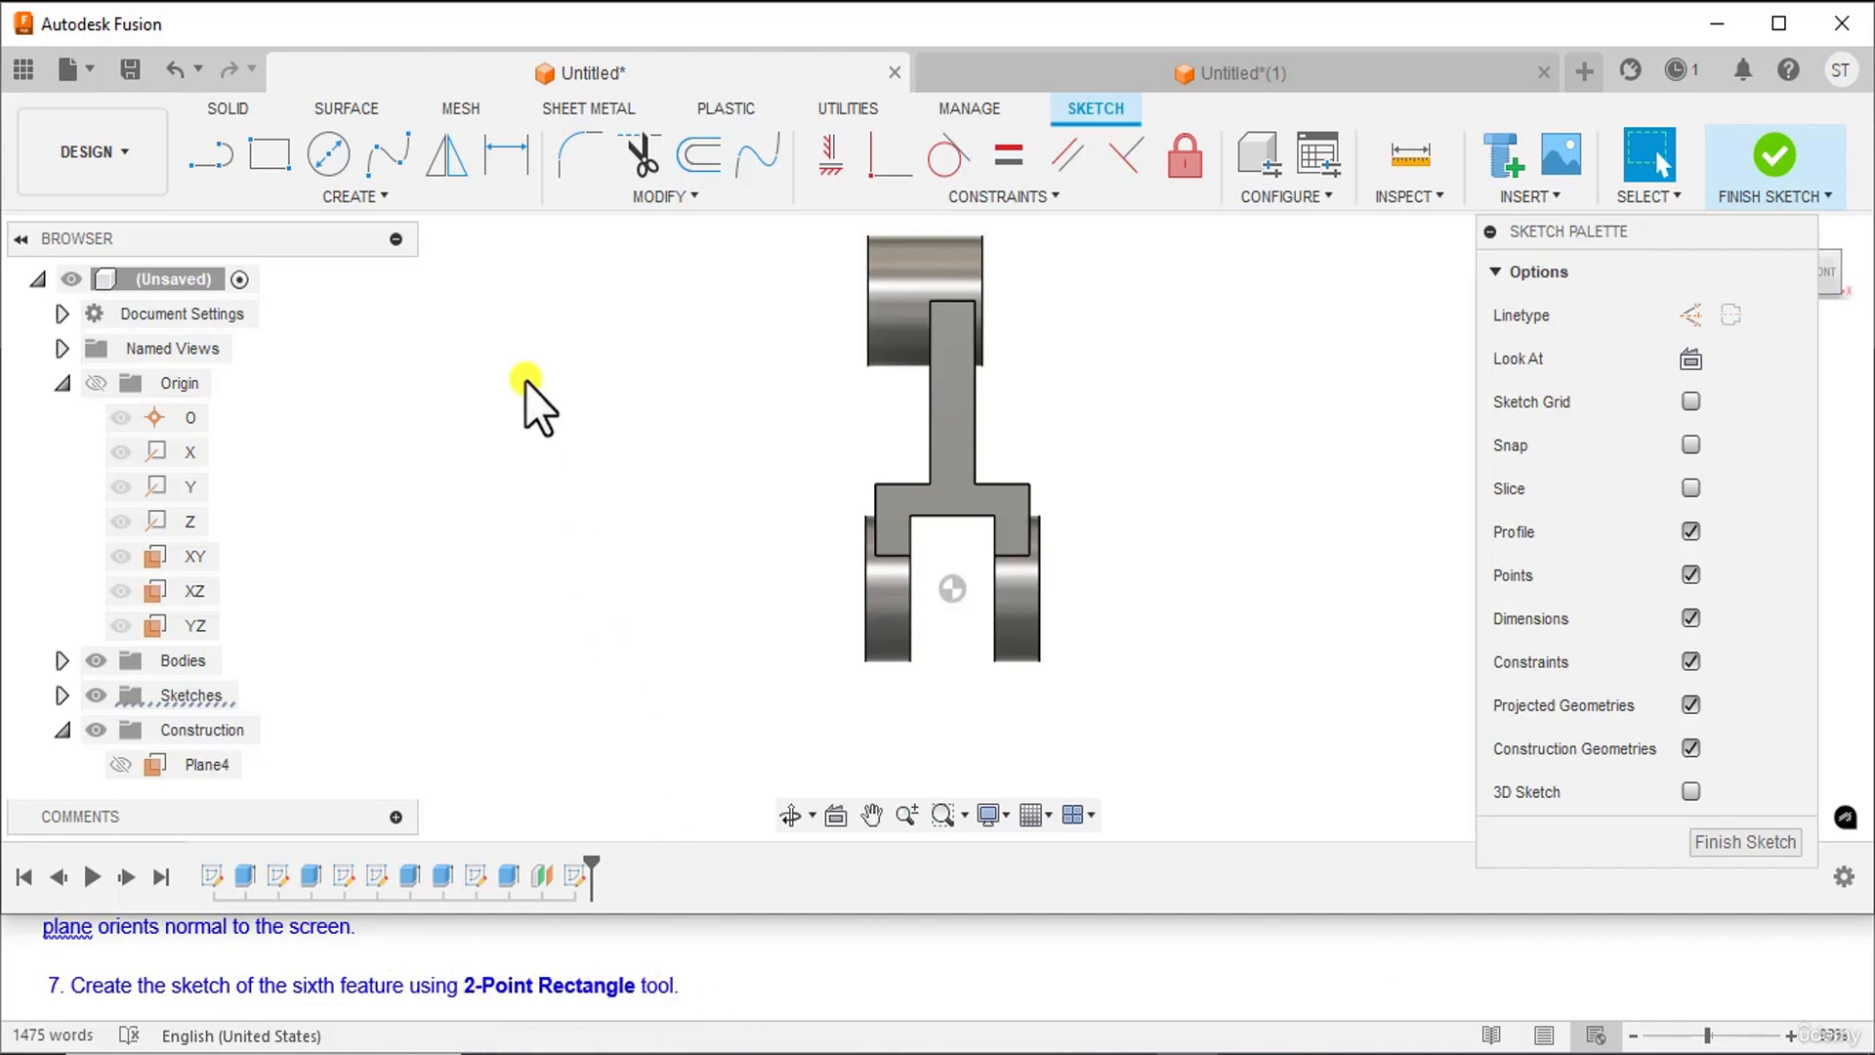
pyautogui.click(269, 155)
pyautogui.moveTo(579, 448)
pyautogui.mouseDown(button='middle')
pyautogui.moveTo(615, 469)
pyautogui.moveTo(593, 586)
pyautogui.mouseUp(button='middle')
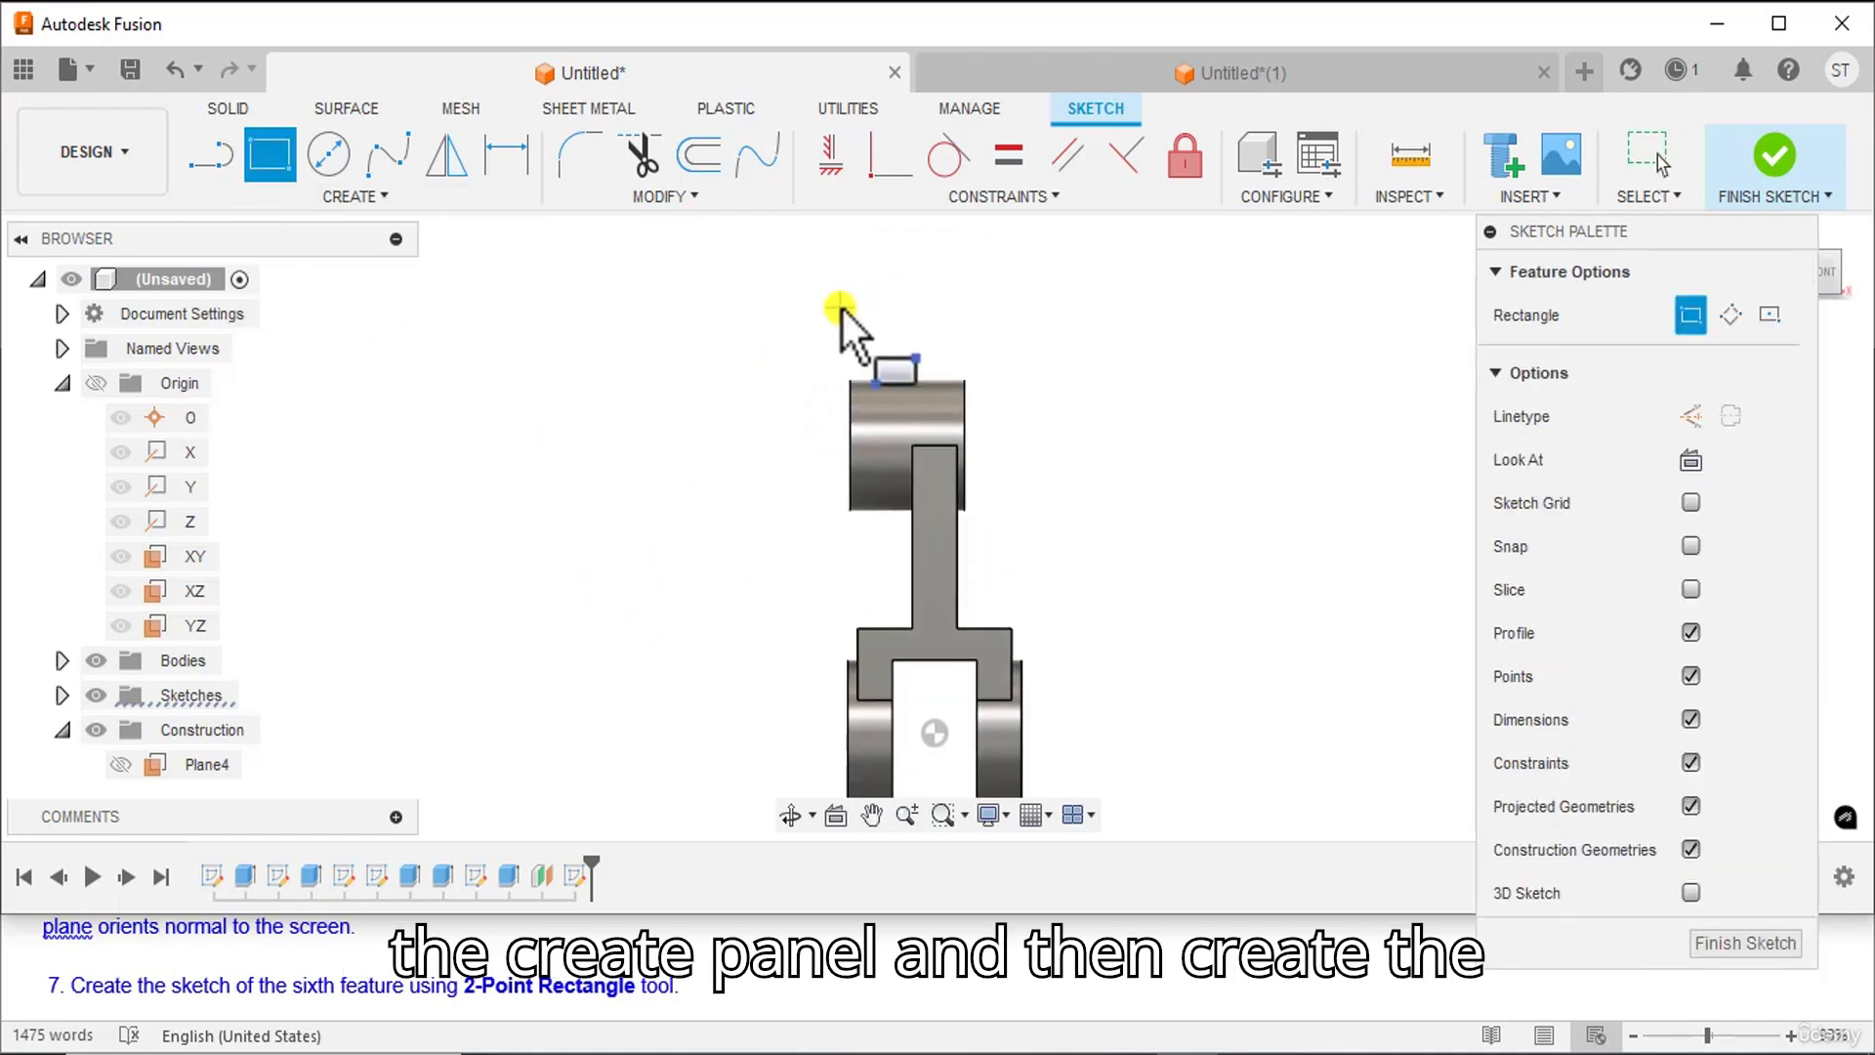
pyautogui.click(877, 350)
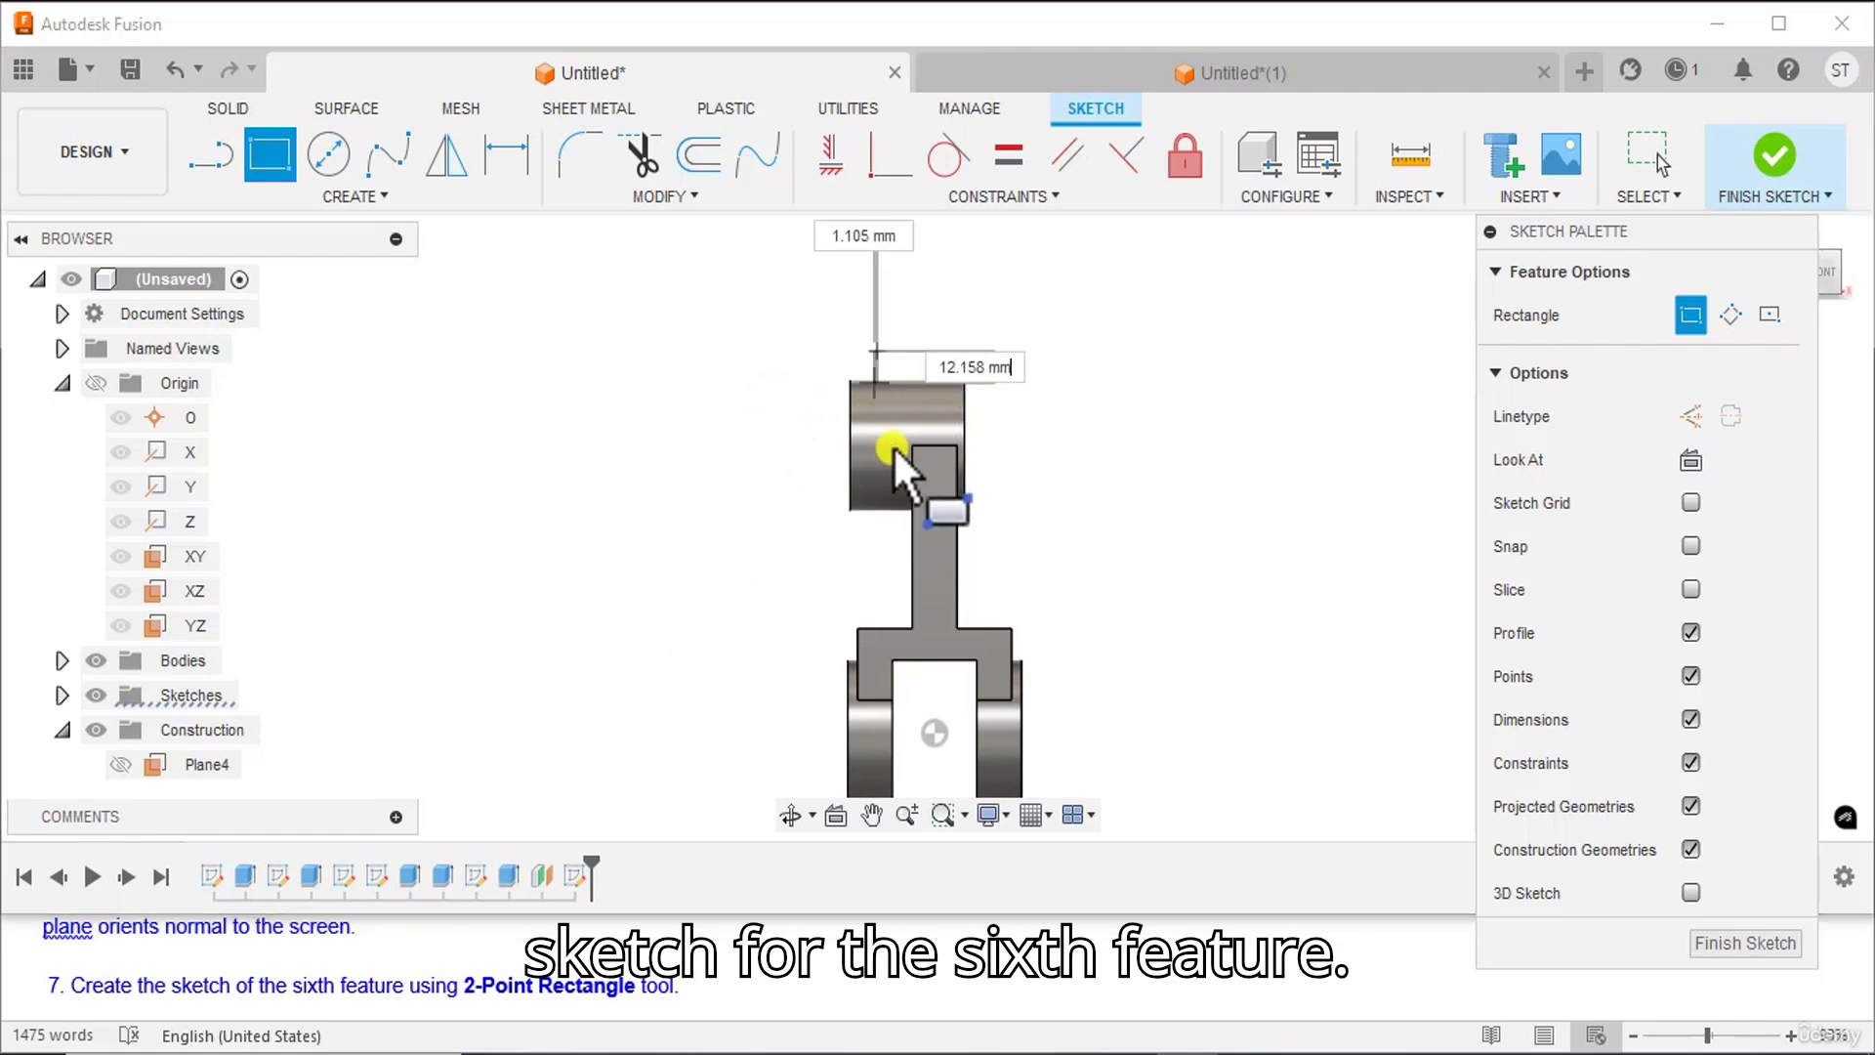
pyautogui.click(942, 529)
pyautogui.rightClick(1094, 402)
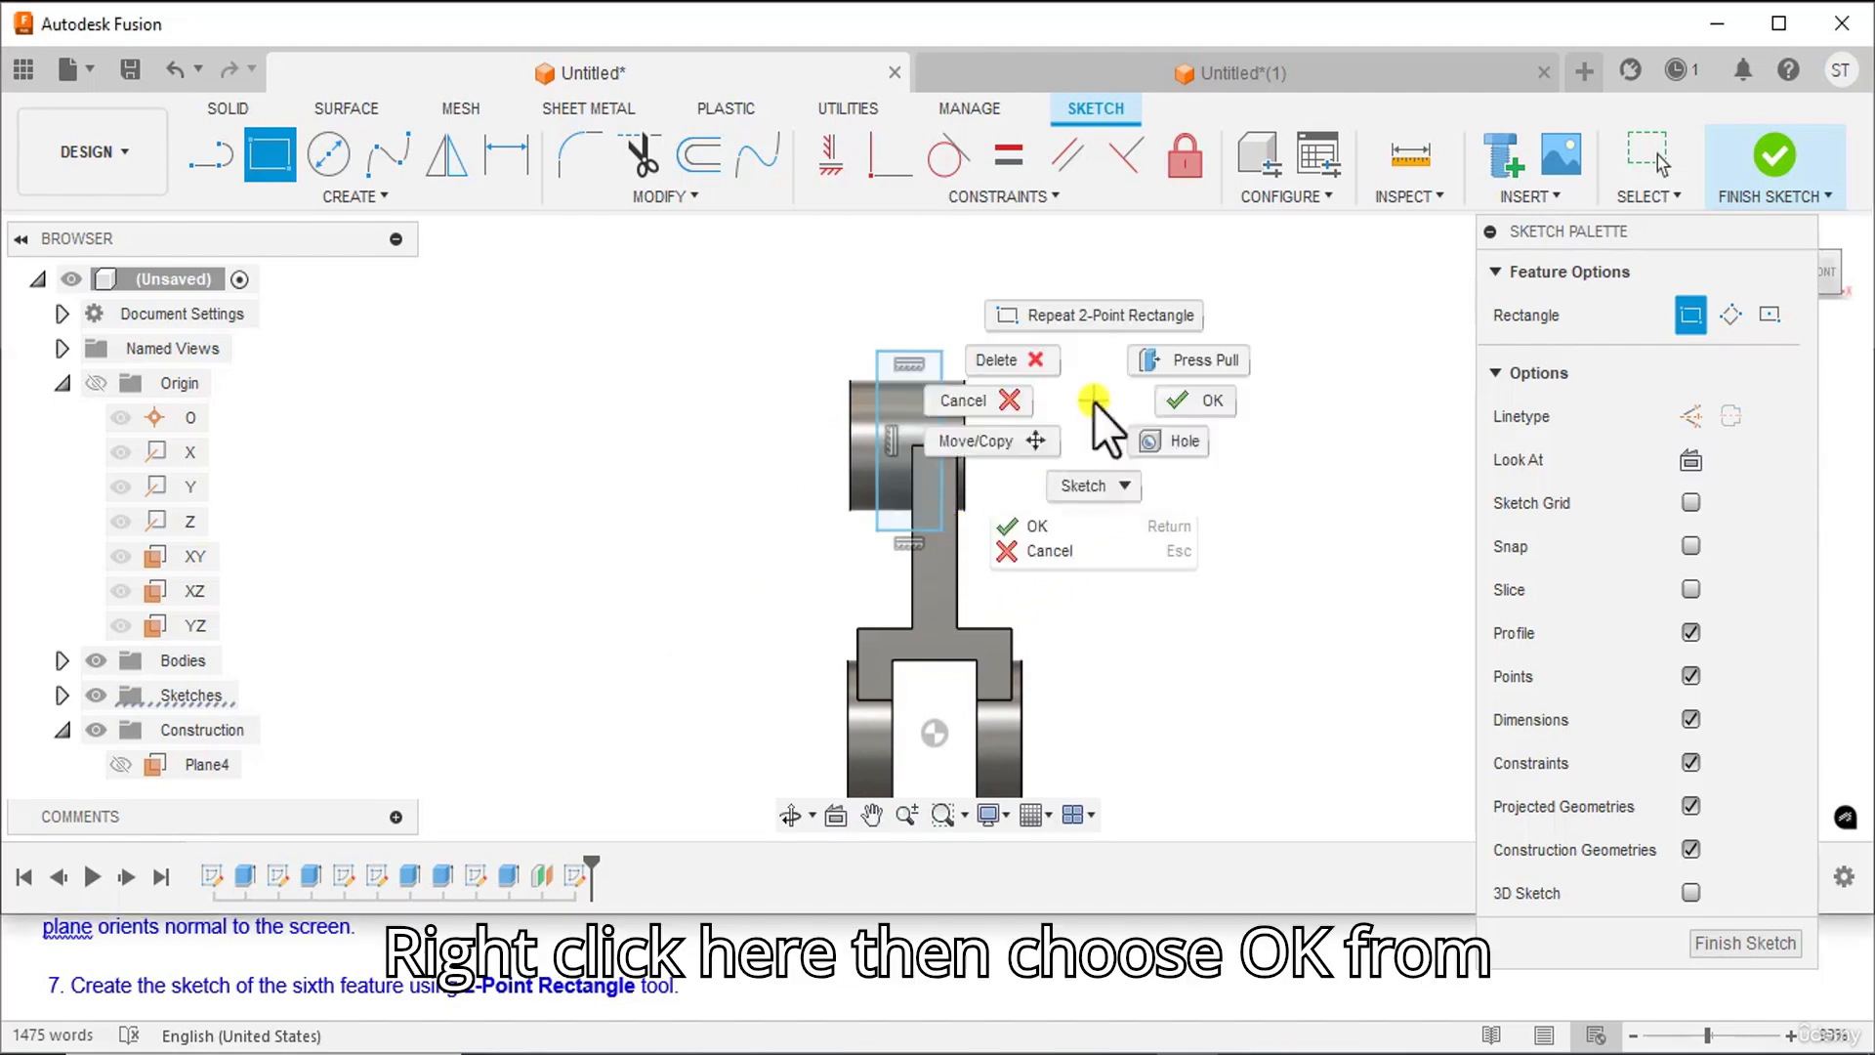
pyautogui.click(1212, 400)
pyautogui.moveTo(1140, 563); pyautogui.dragTo(1123, 492, button='middle')
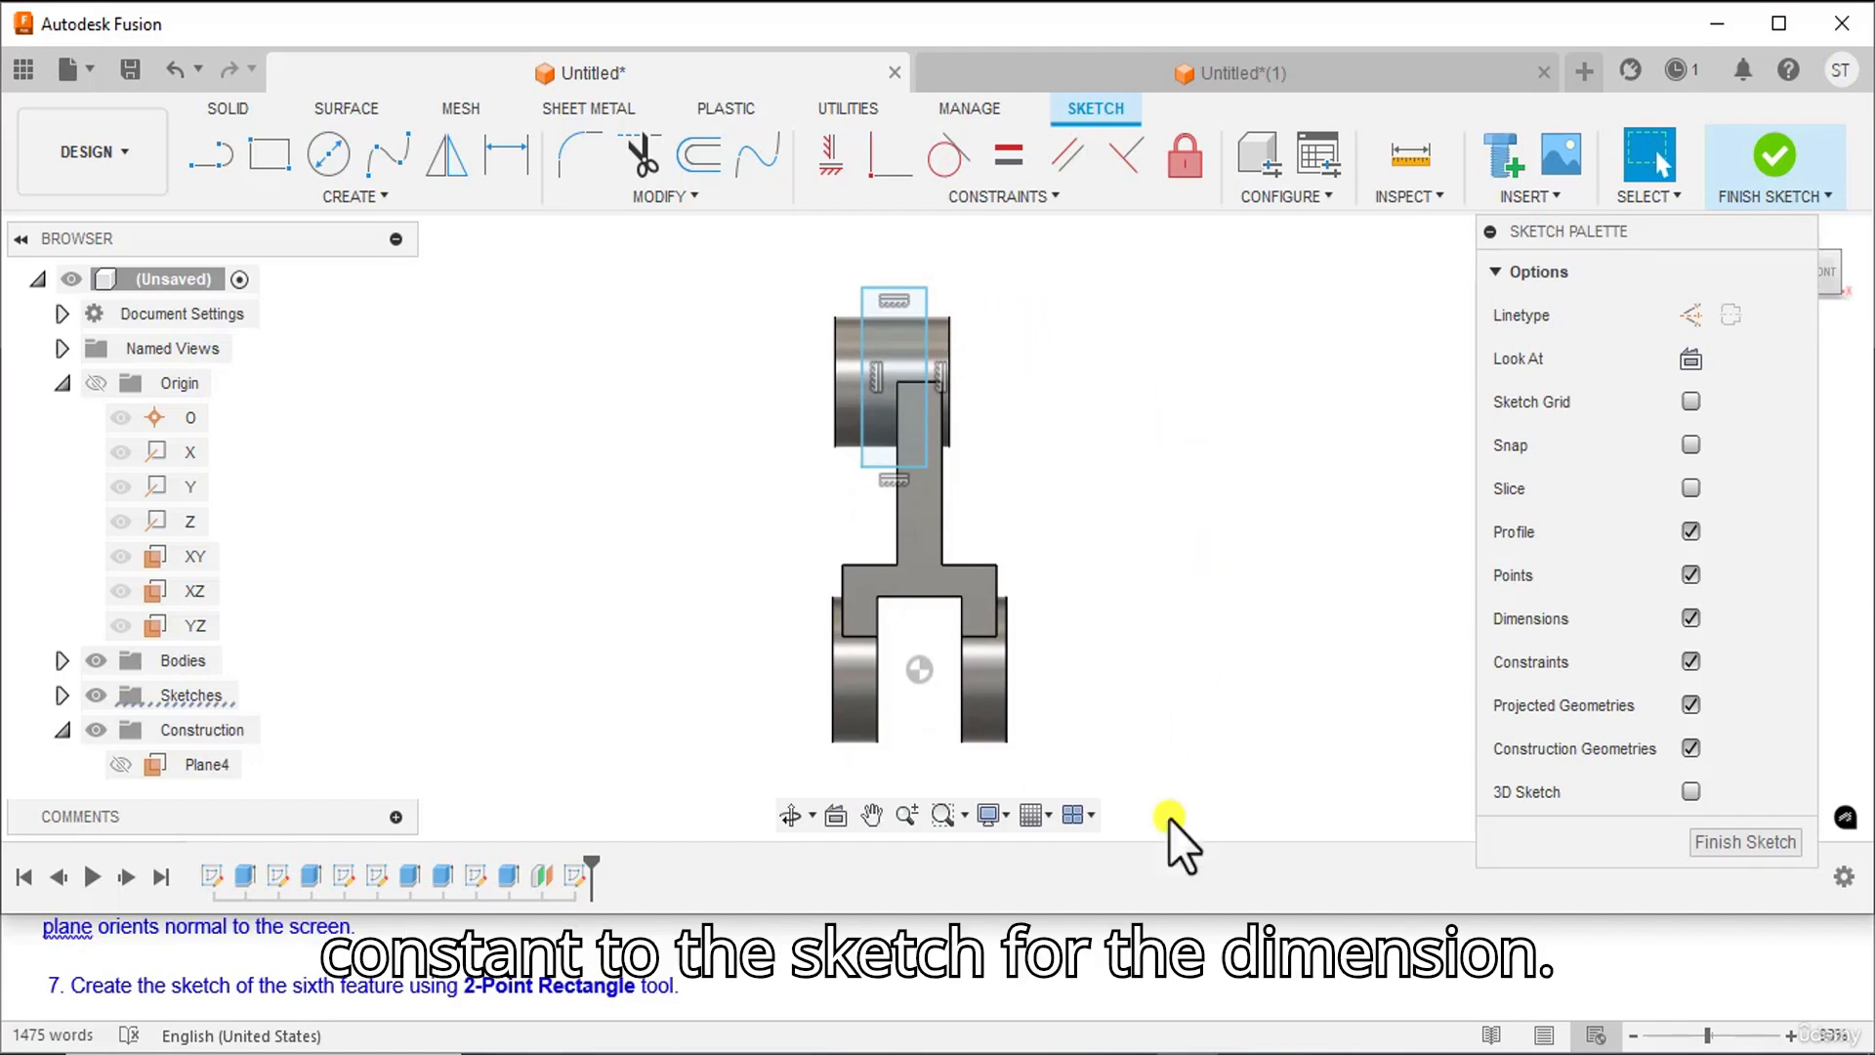
# - Check the reference drawing and project the left and right end edges of the upper cylinder into the sketch
pyautogui.click(1076, 1052)
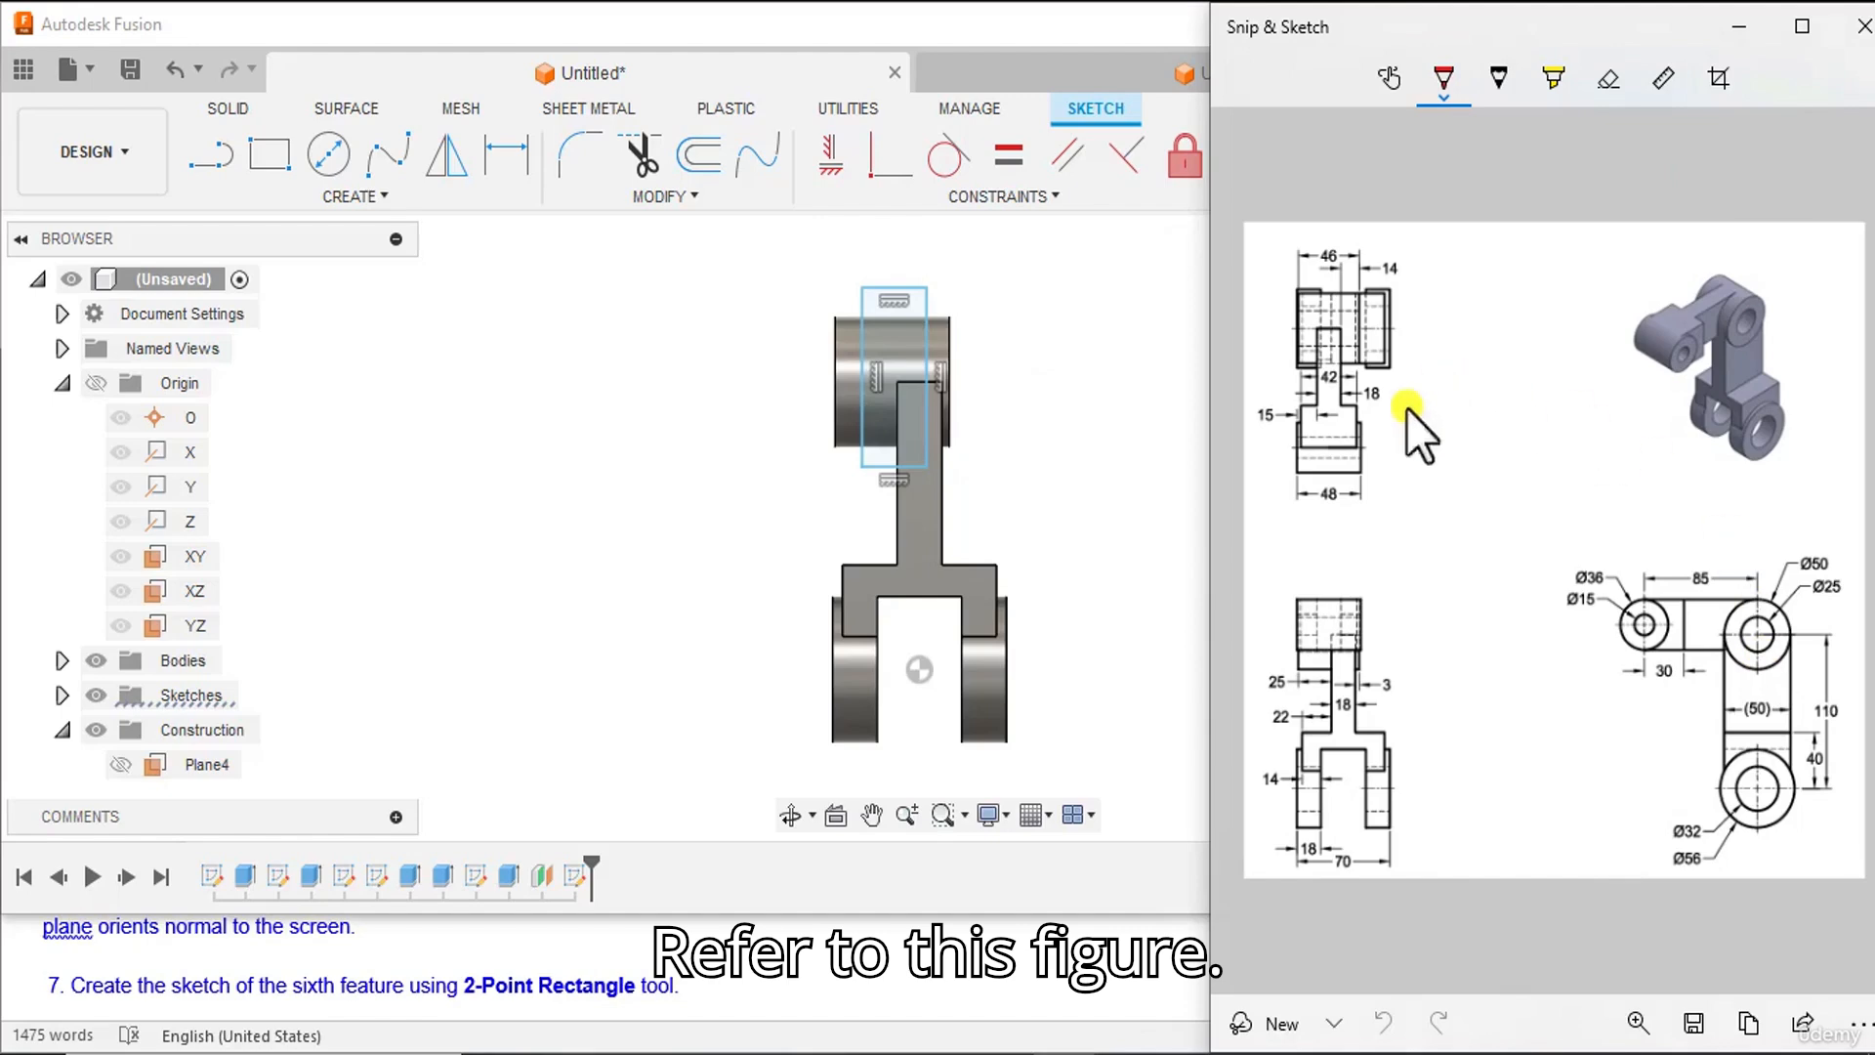
pyautogui.click(1198, 405)
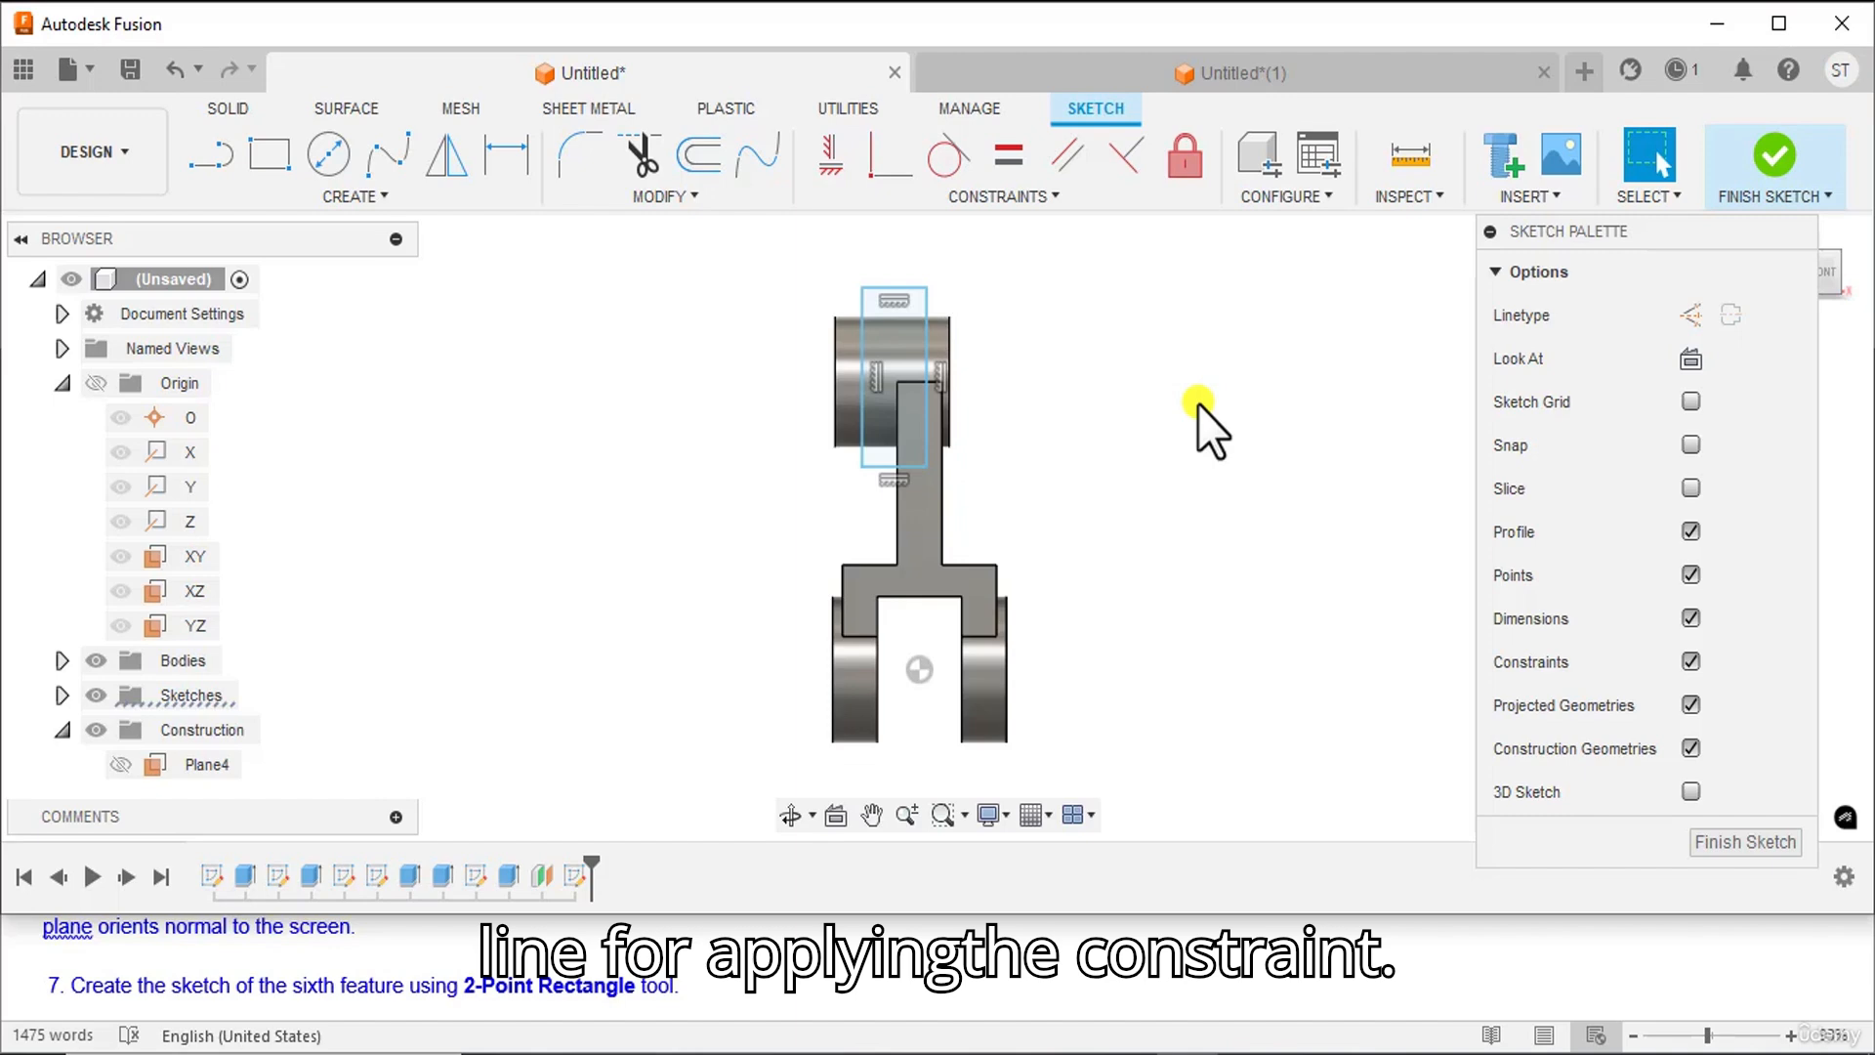
pyautogui.click(387, 196)
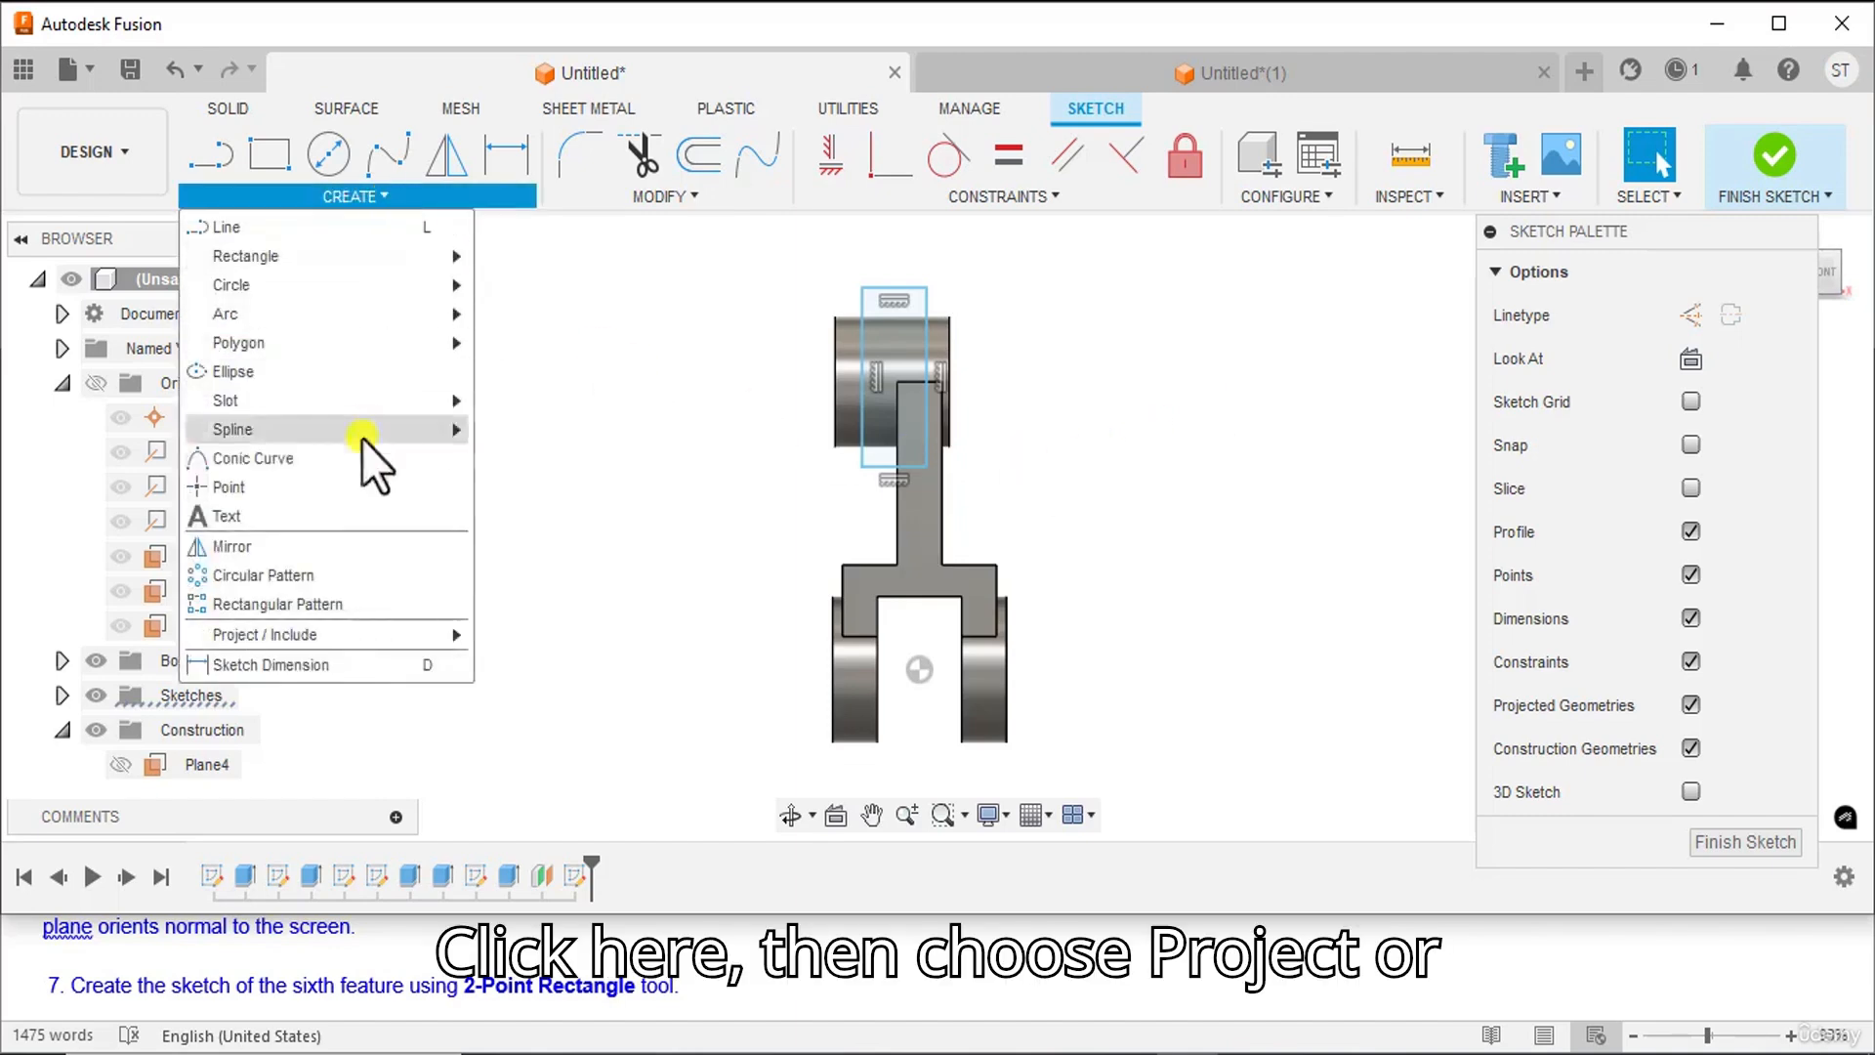
pyautogui.moveTo(324, 633)
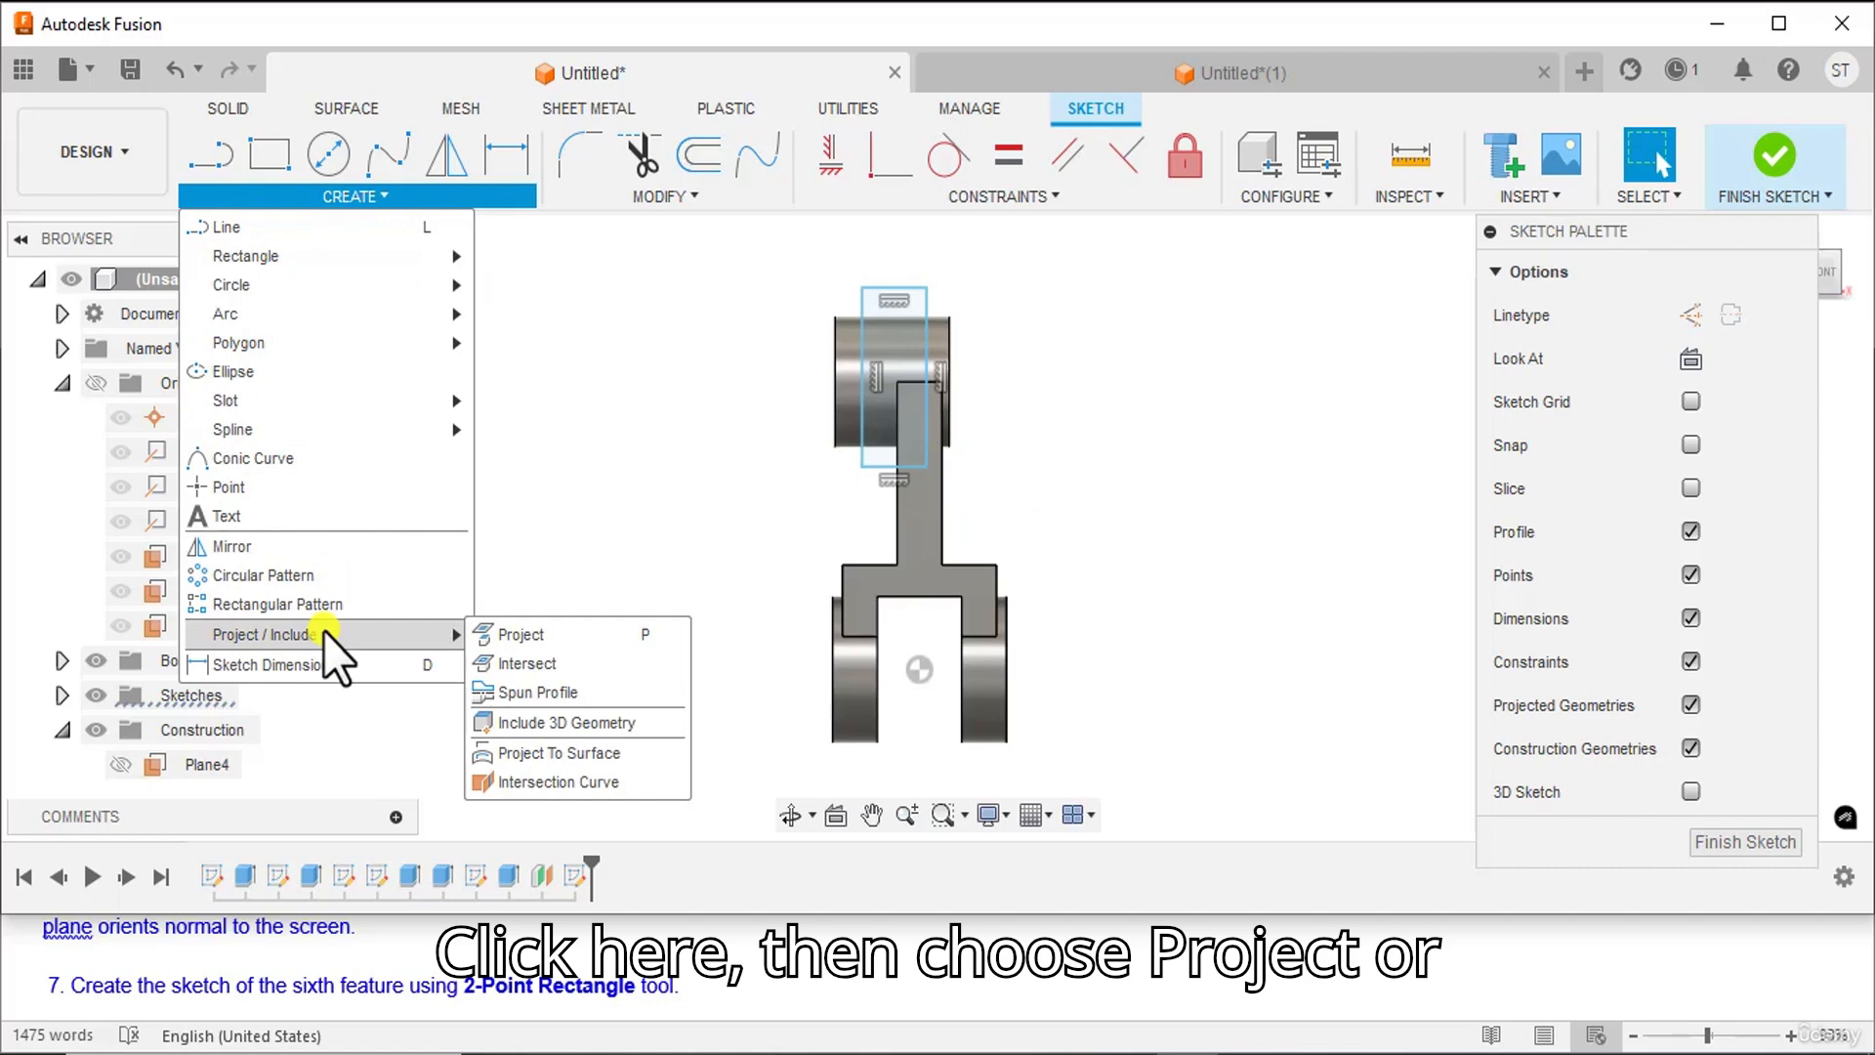
pyautogui.click(536, 639)
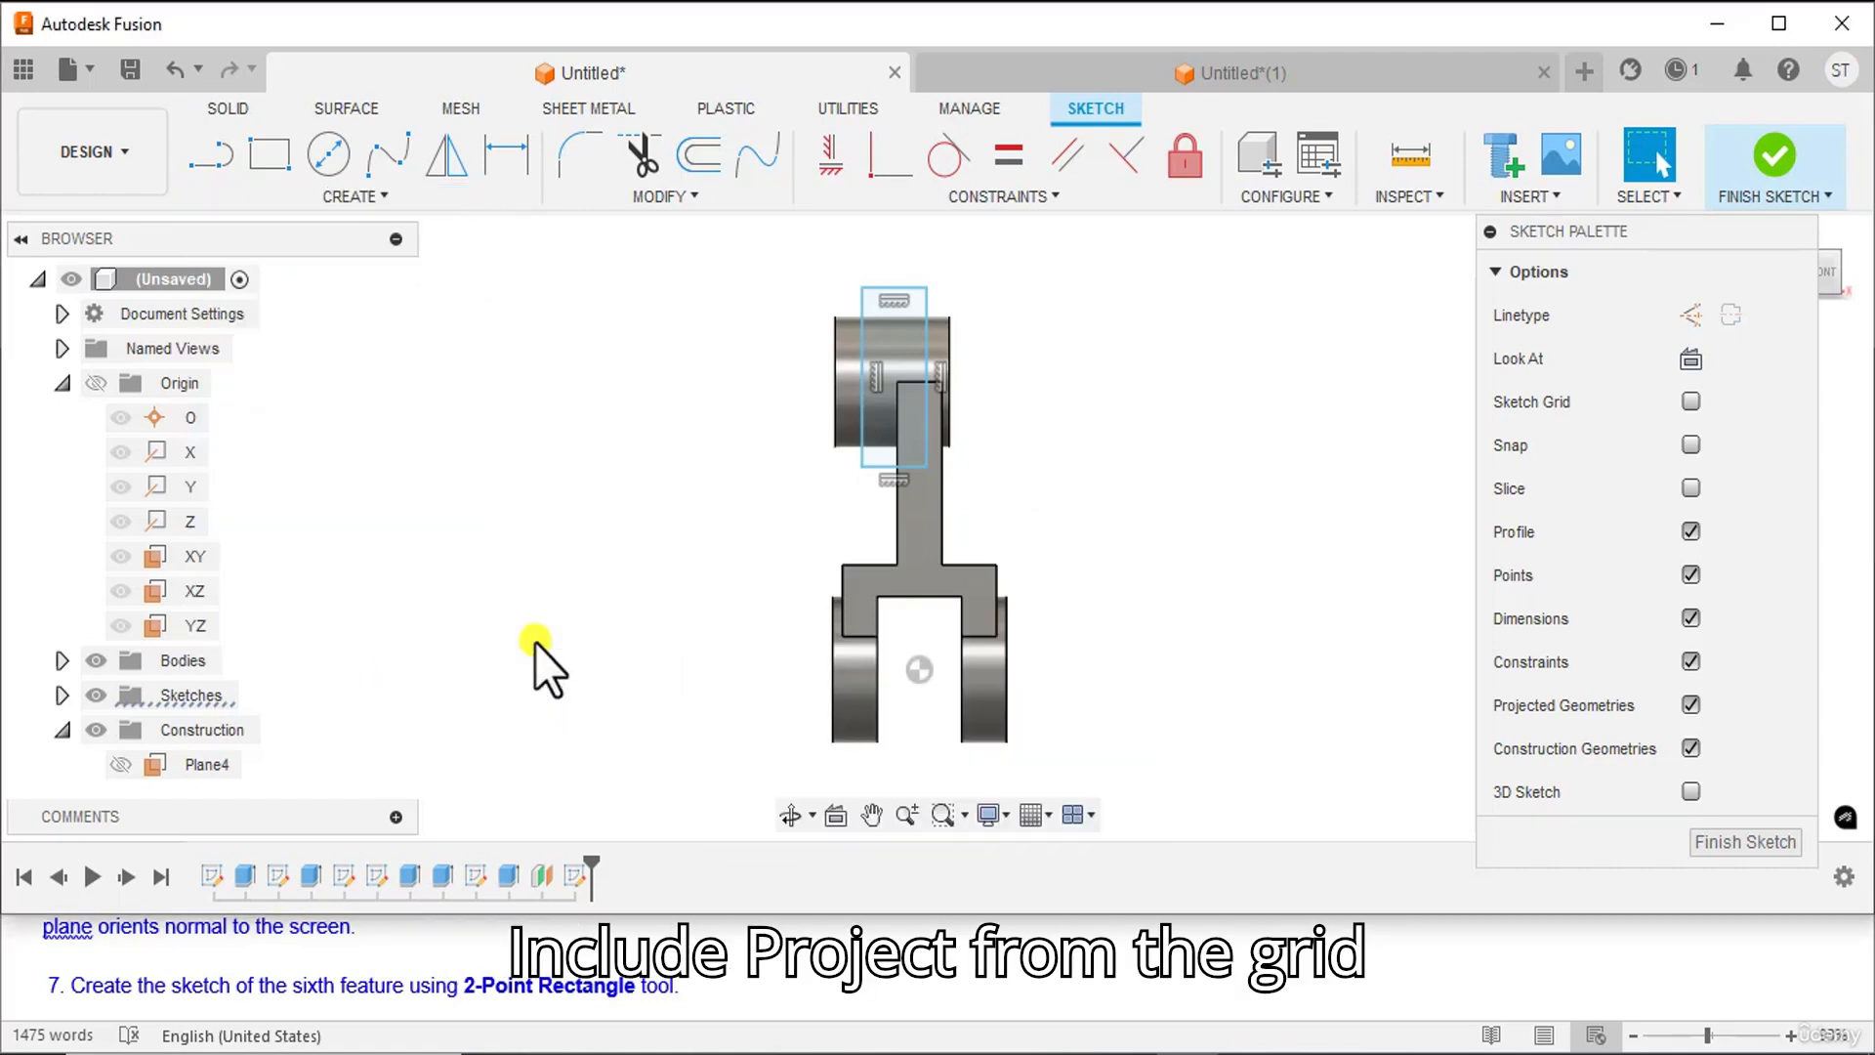
pyautogui.click(952, 361)
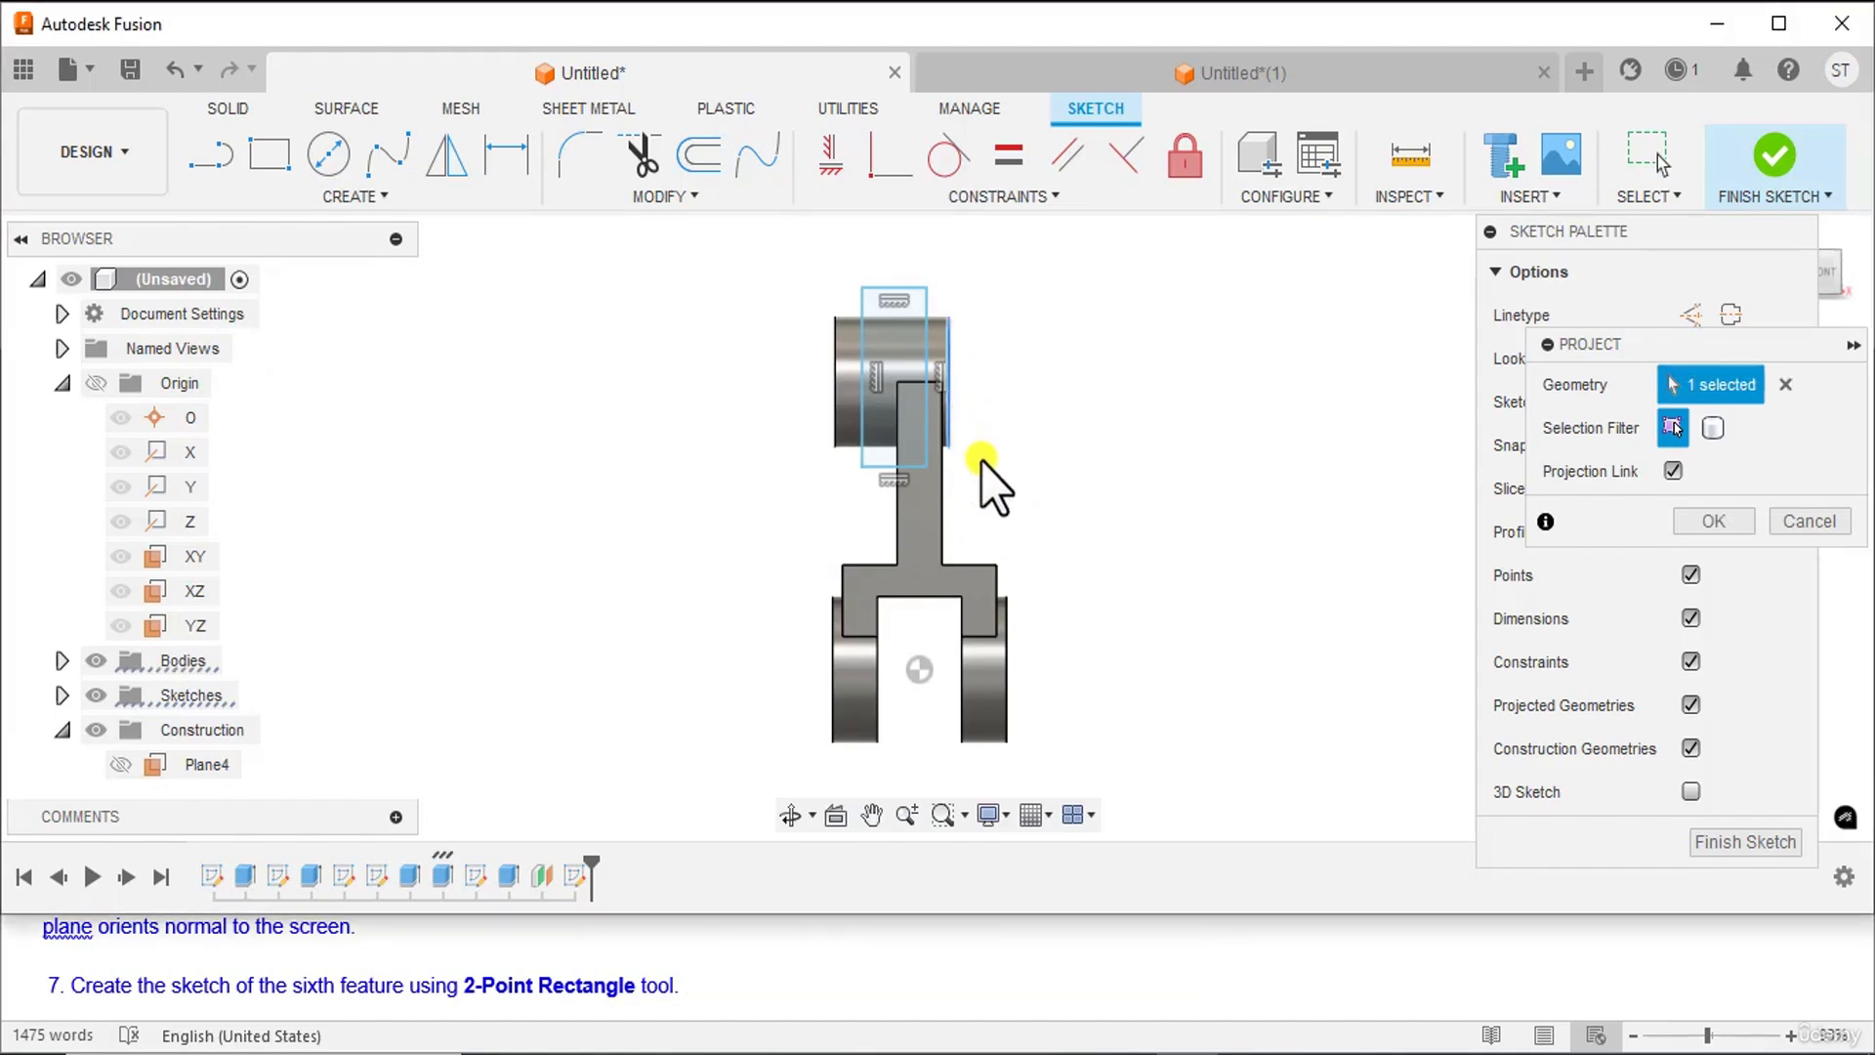
pyautogui.click(834, 401)
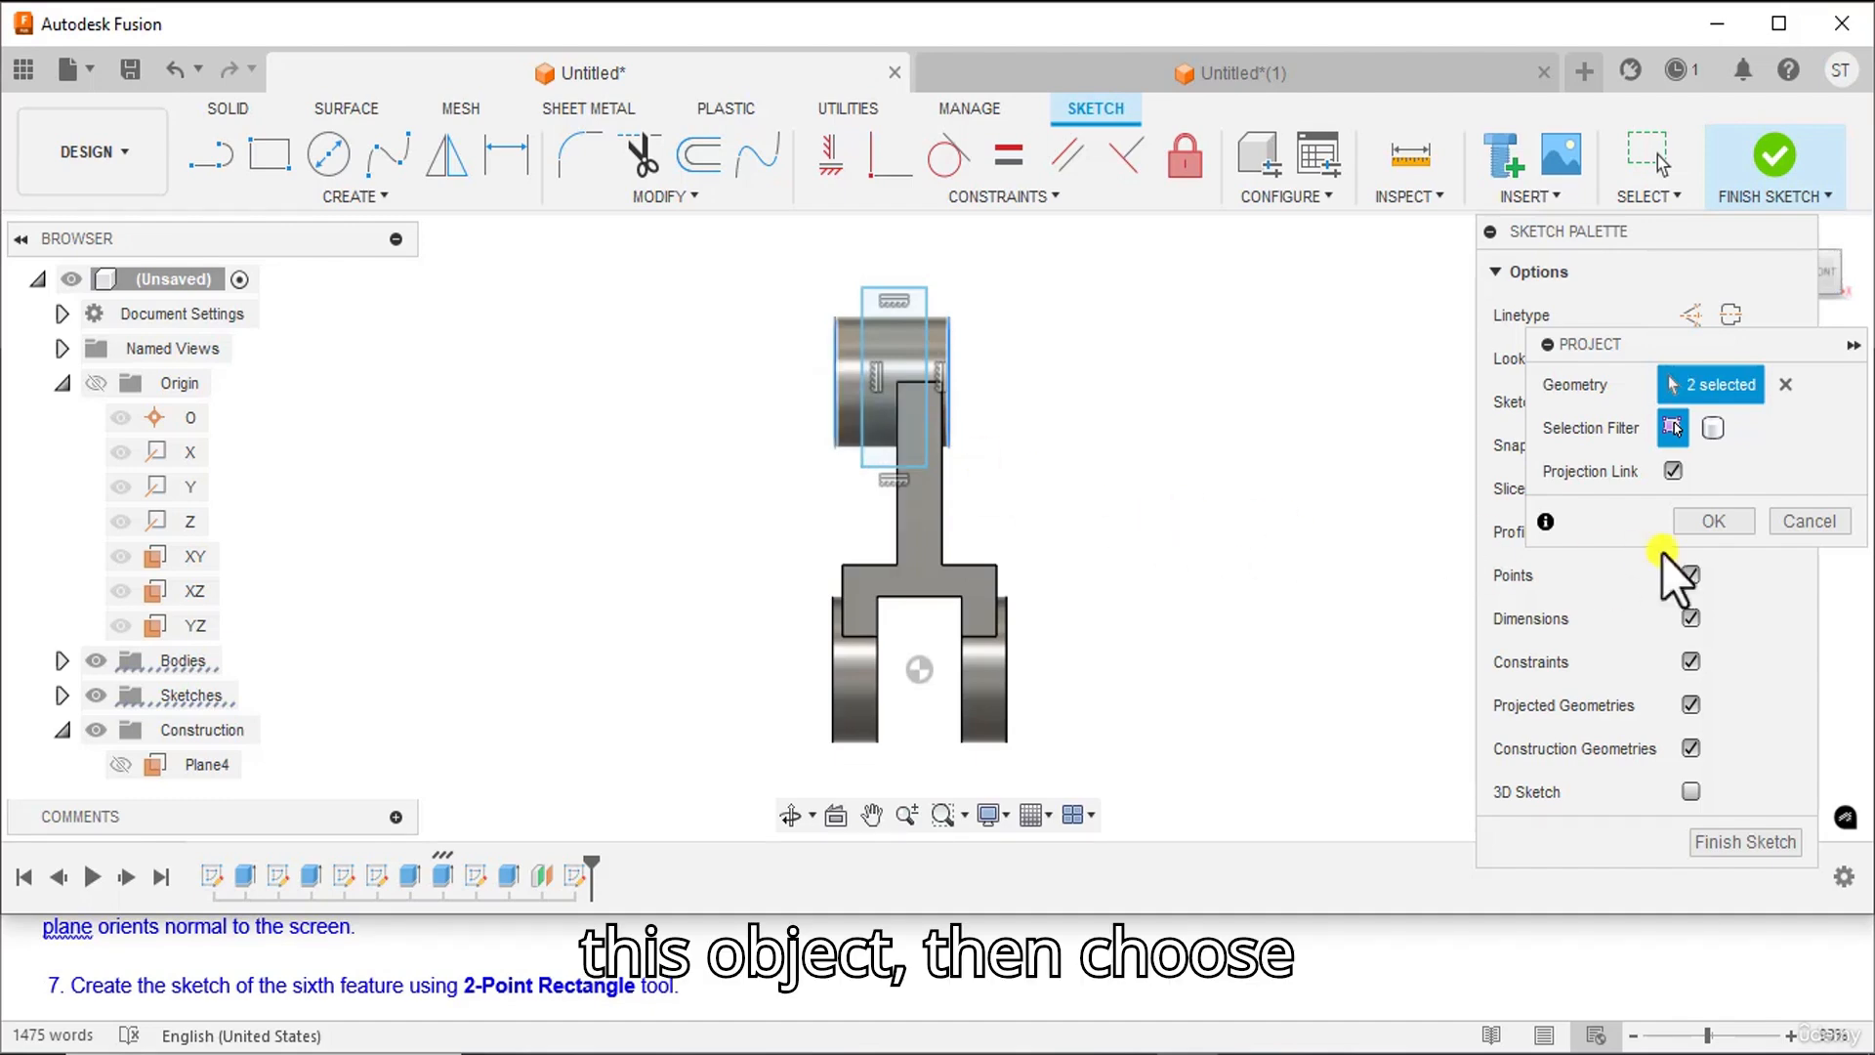
pyautogui.click(1715, 521)
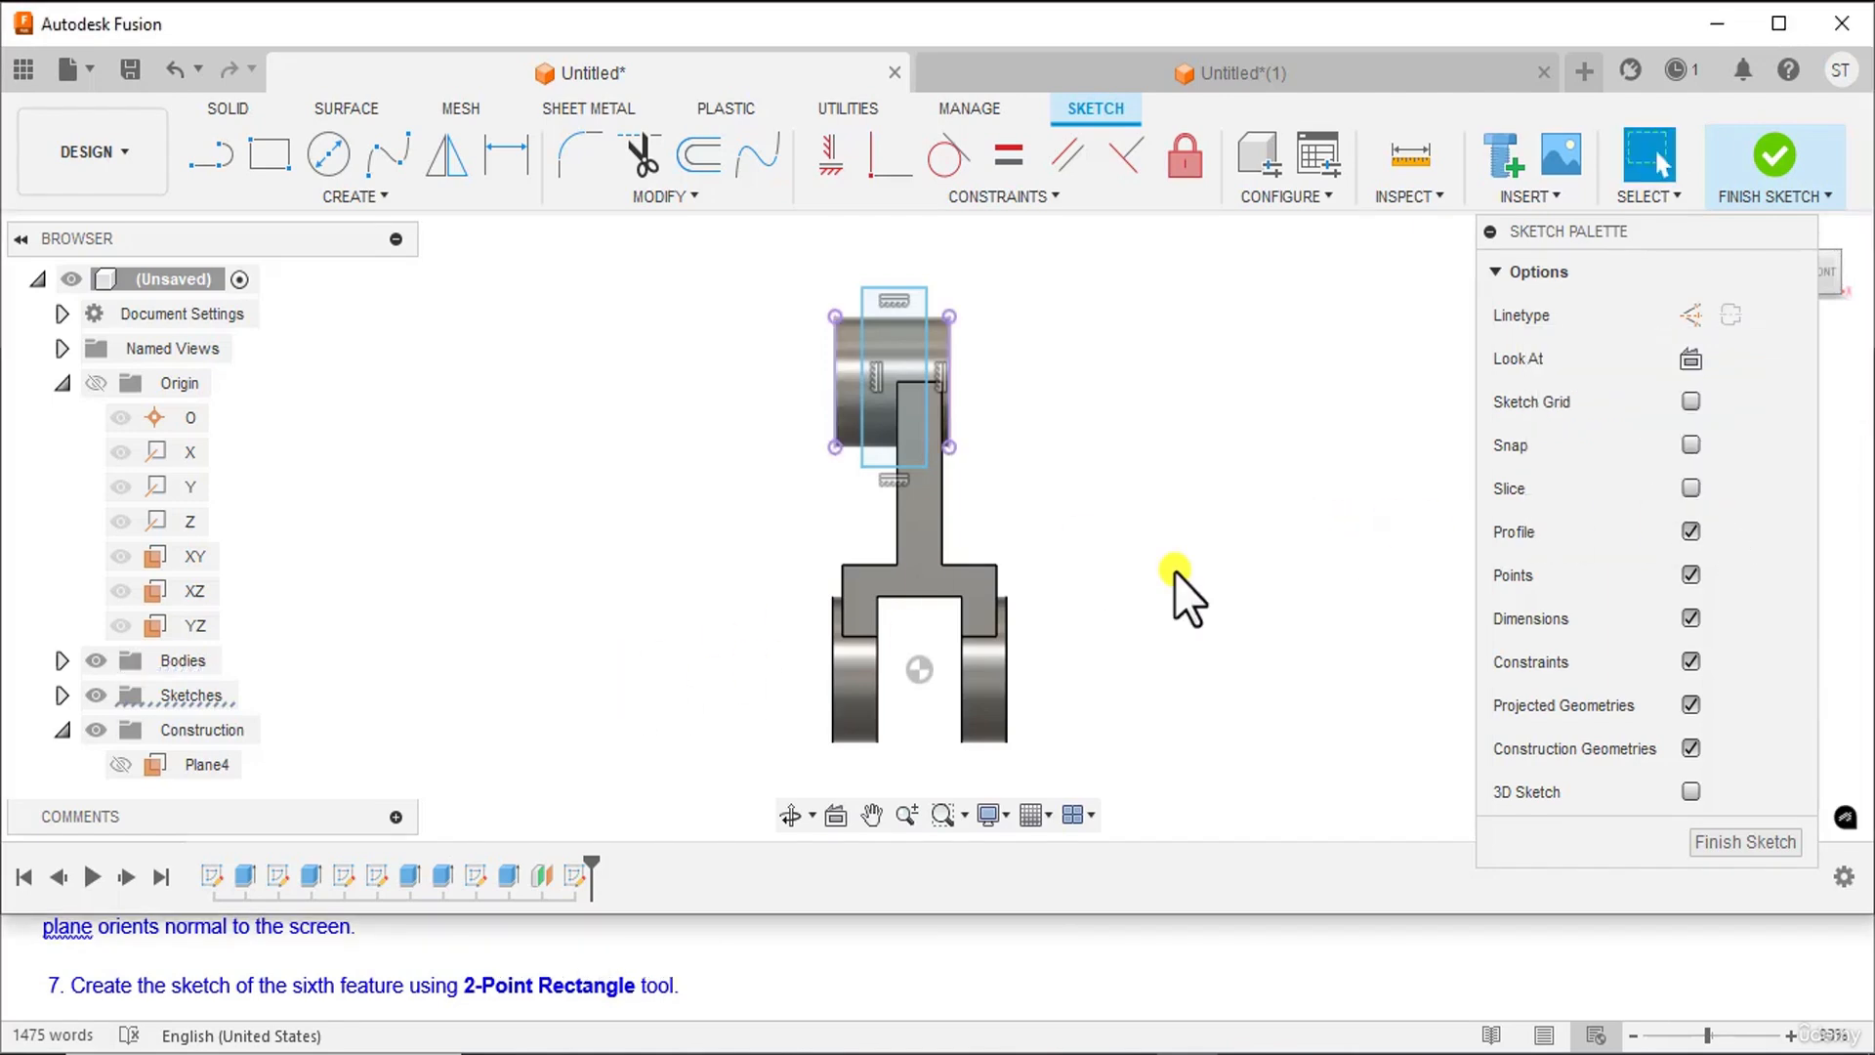
# - Make the rectangle's top line coincident with the upper endpoint of the cylinder's projected right edge
pyautogui.click(894, 167)
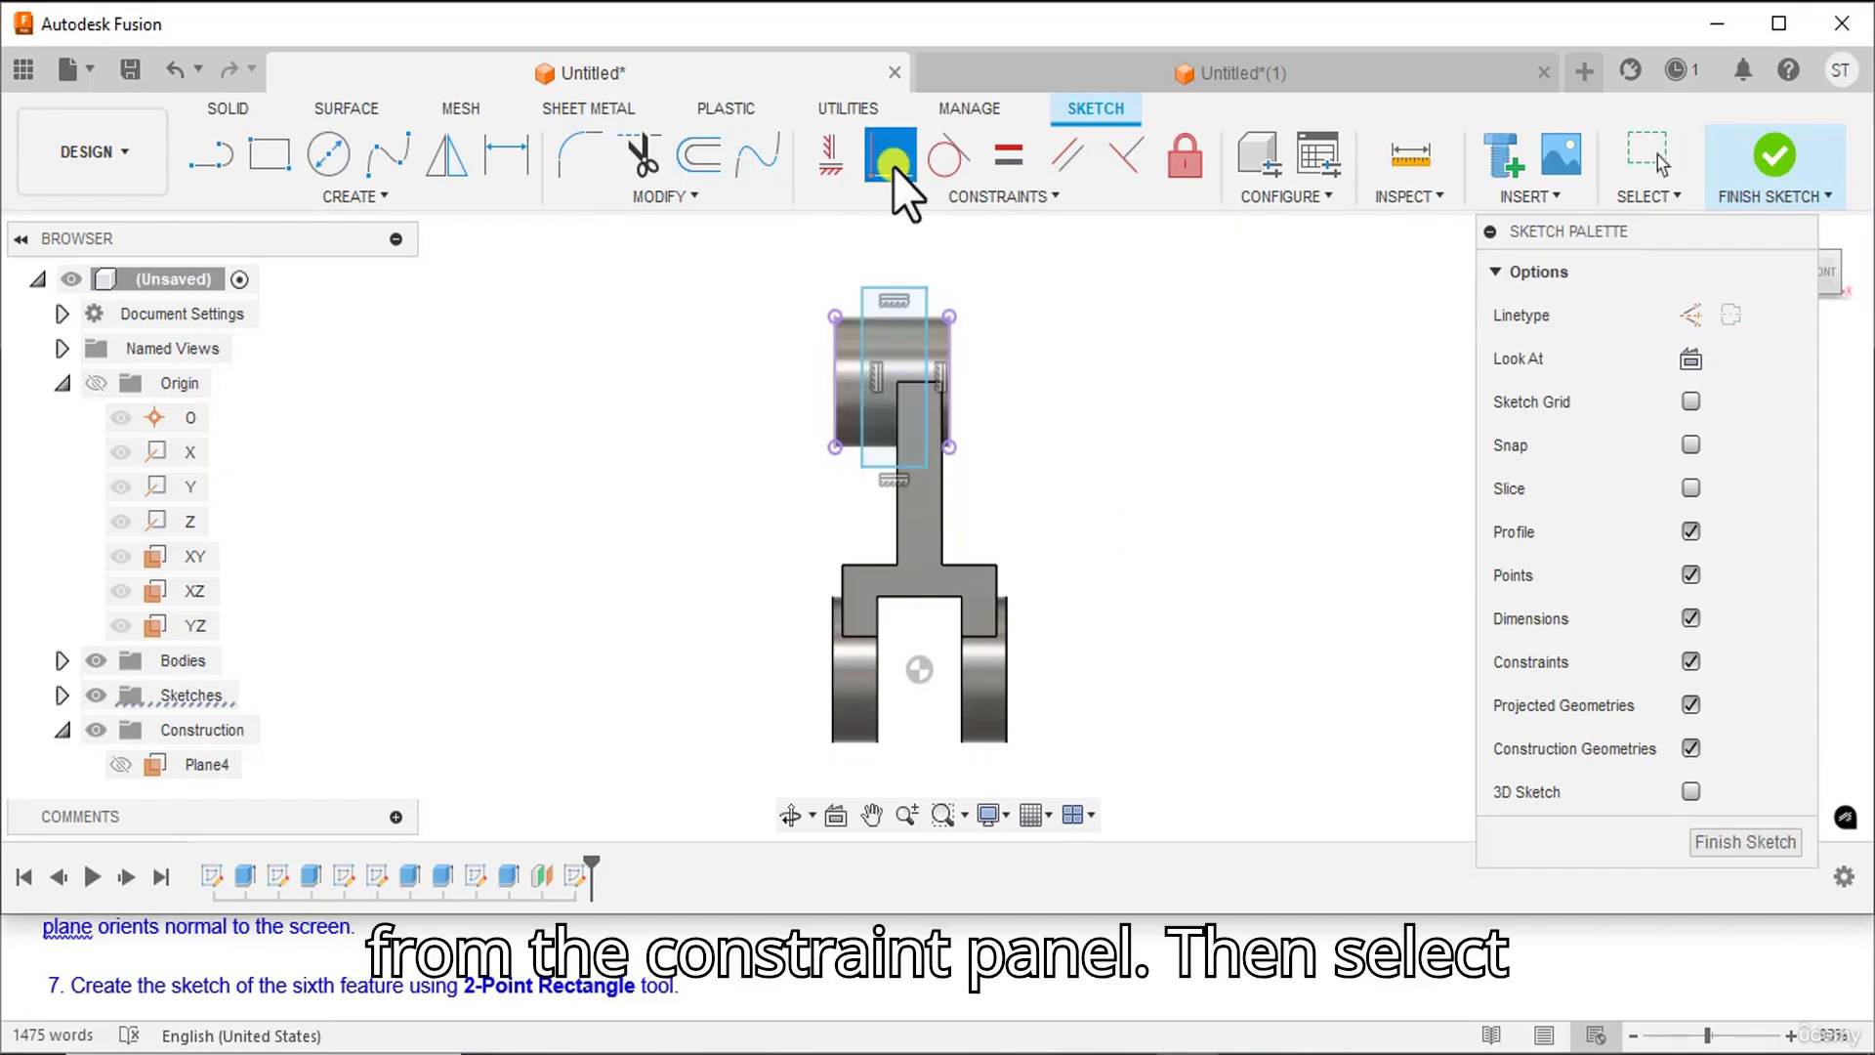
pyautogui.click(892, 290)
pyautogui.click(949, 318)
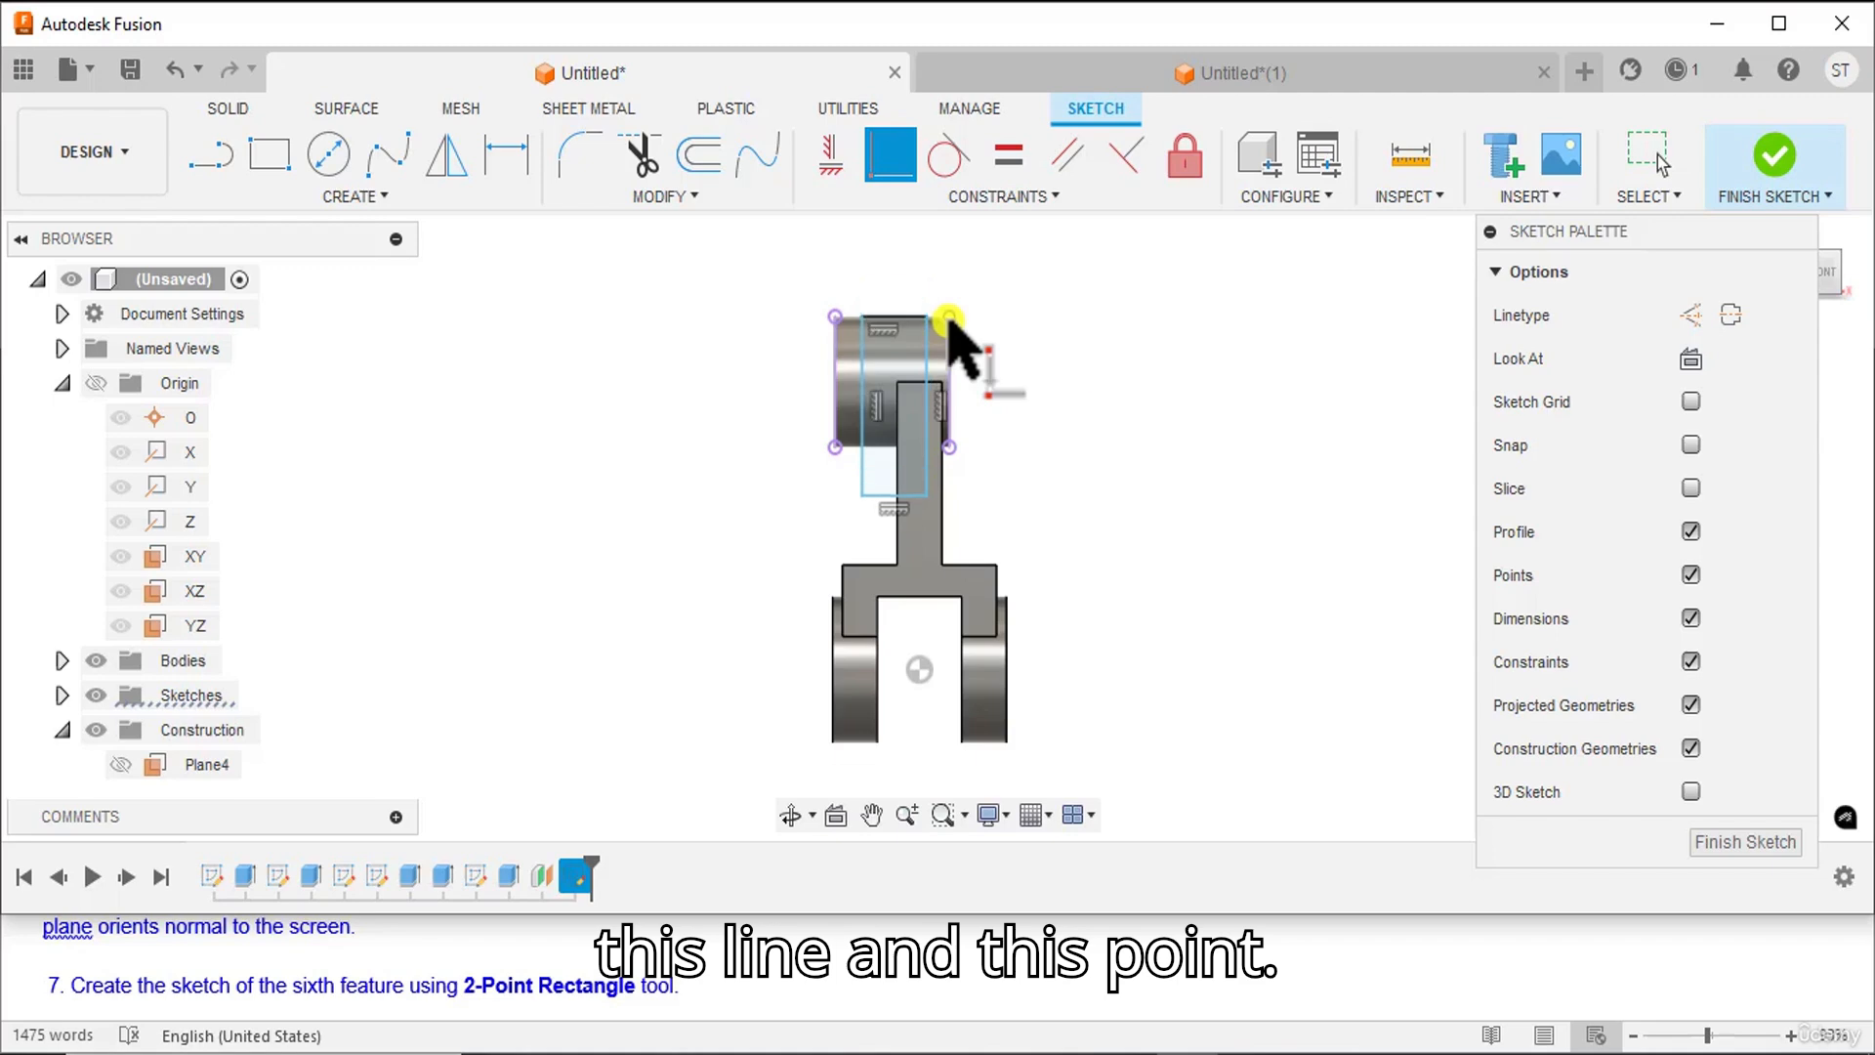
pyautogui.rightClick(1071, 299)
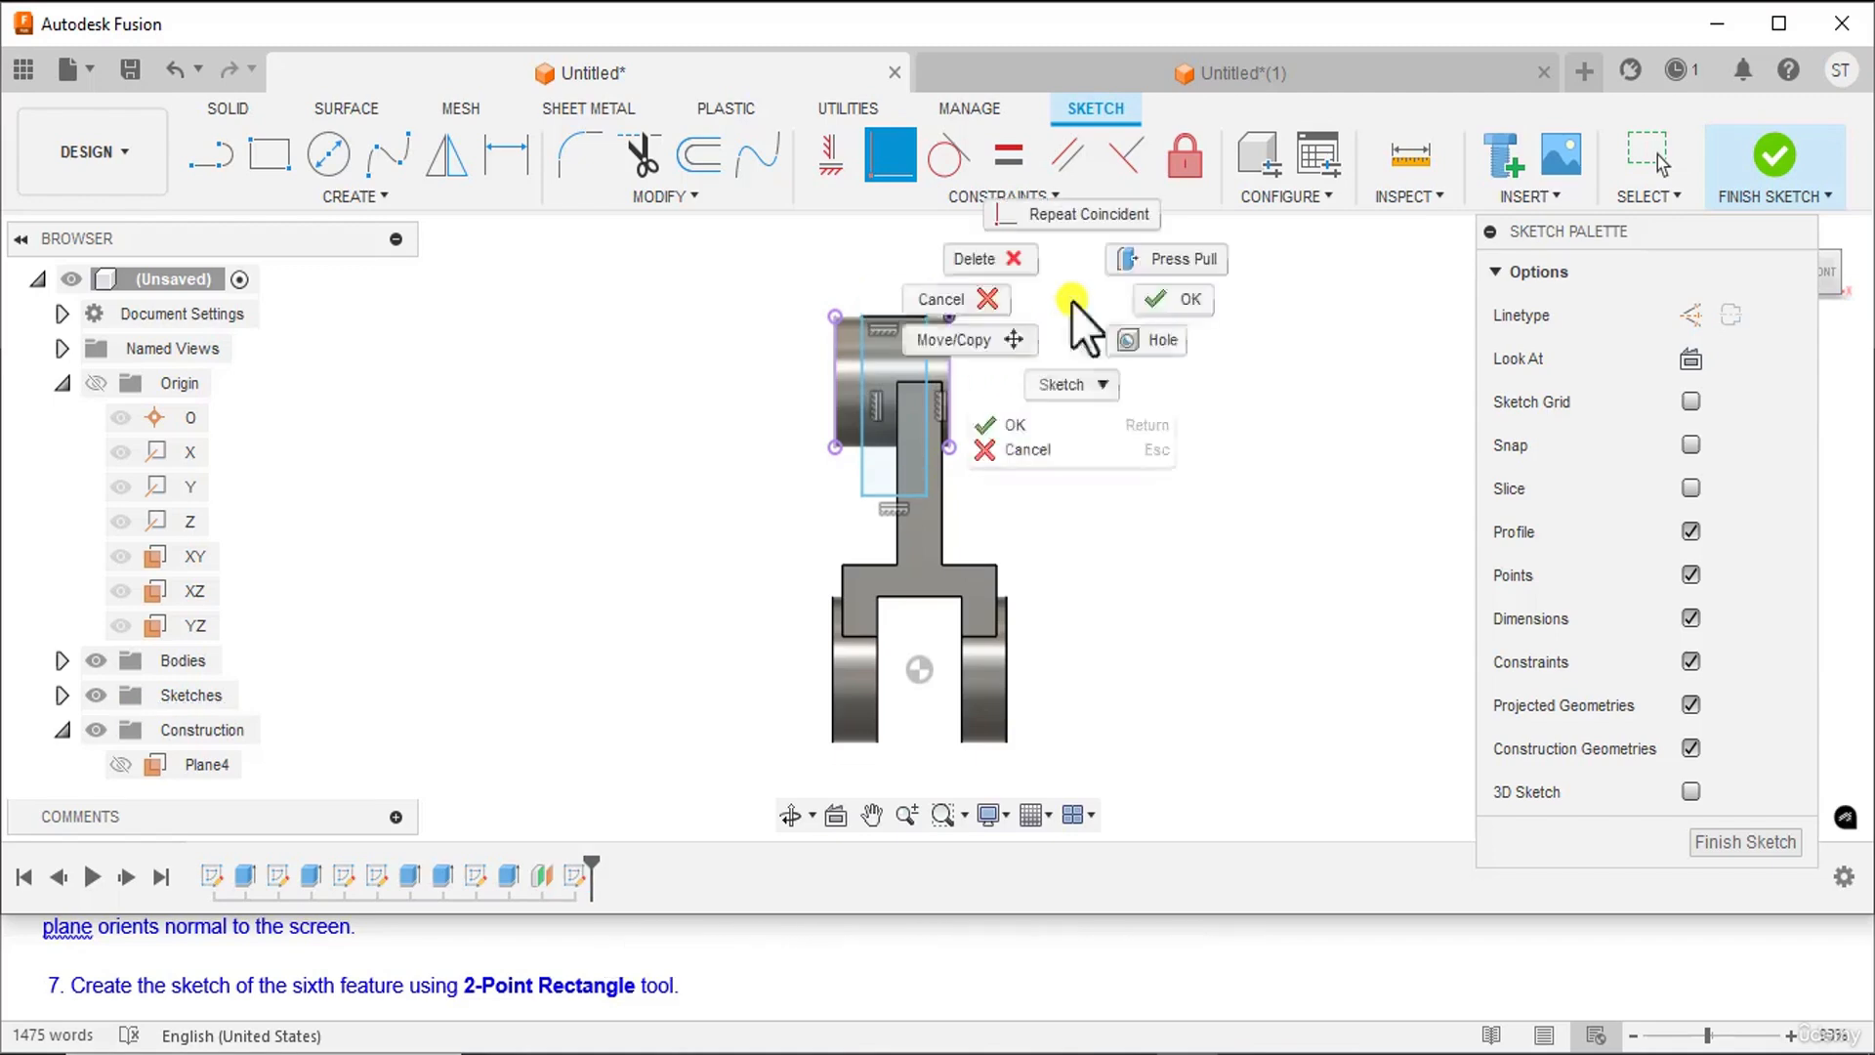
pyautogui.click(1175, 301)
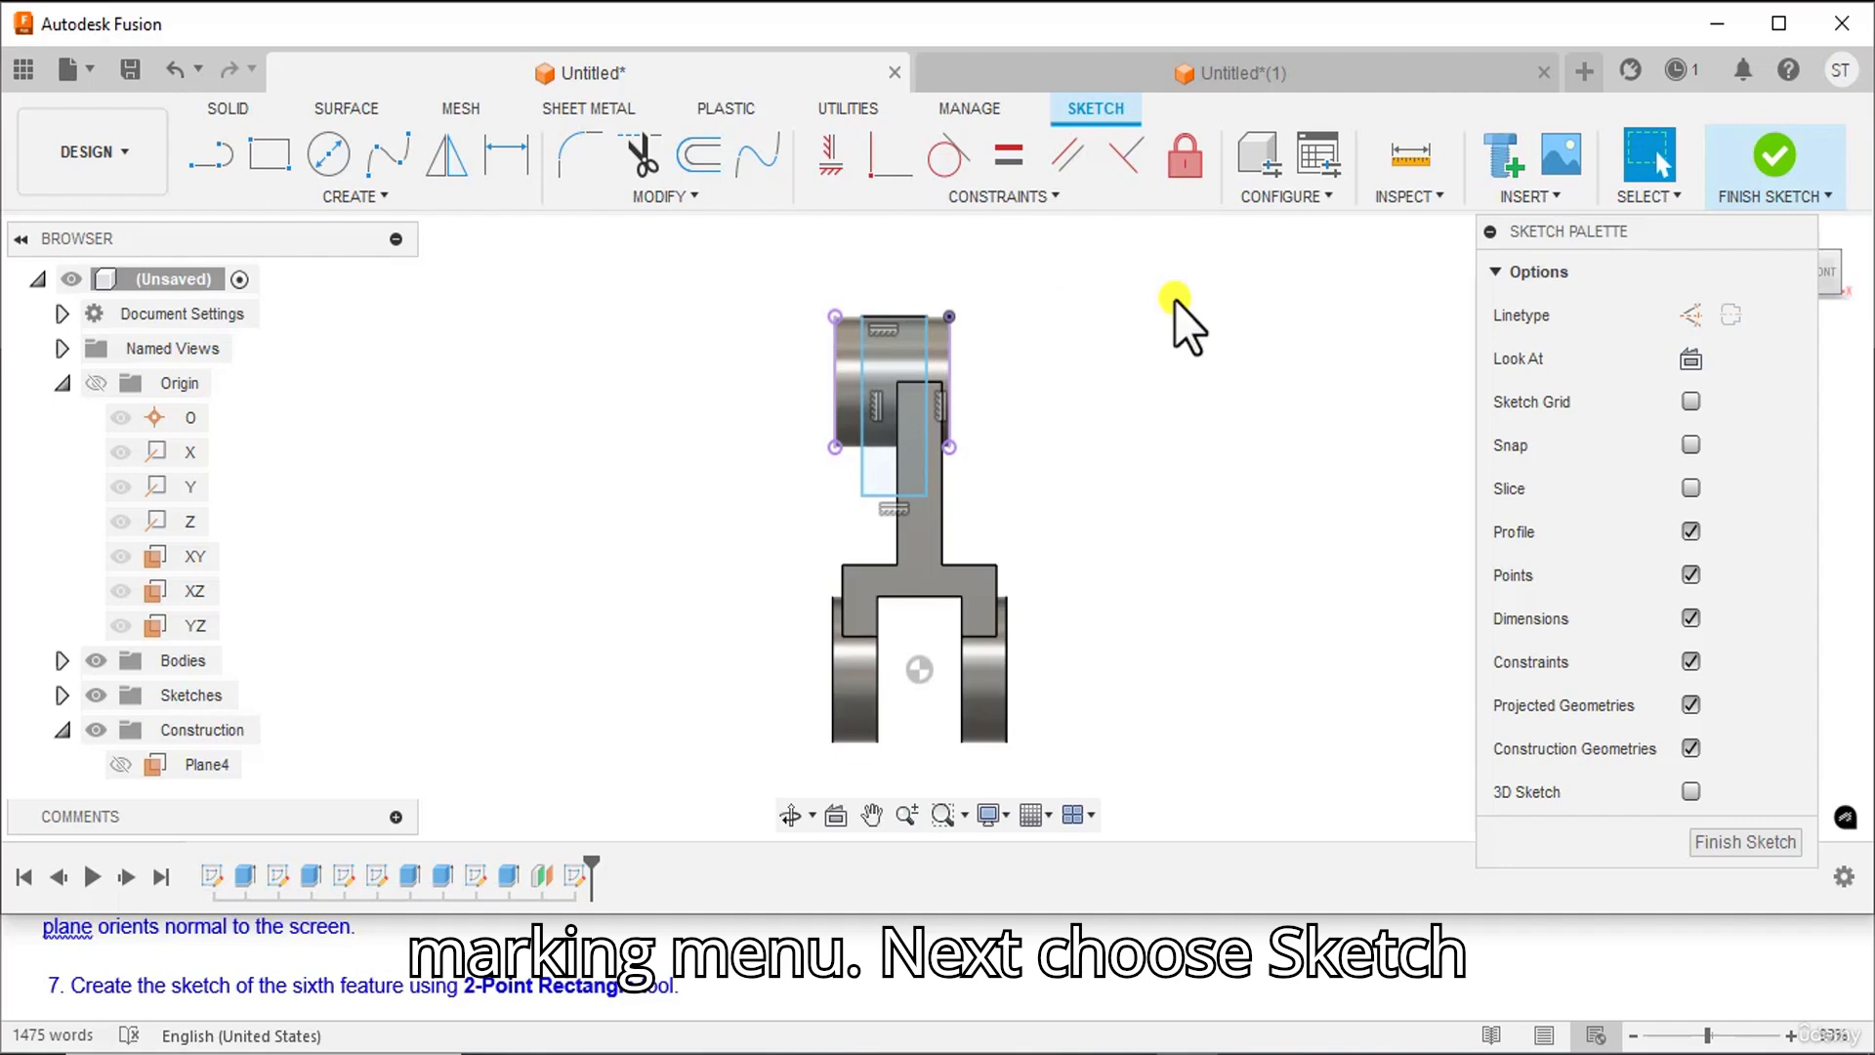
# - Dimension the rectangle's right side 14 mm from the projected right edge of the upper cylinder
pyautogui.click(508, 167)
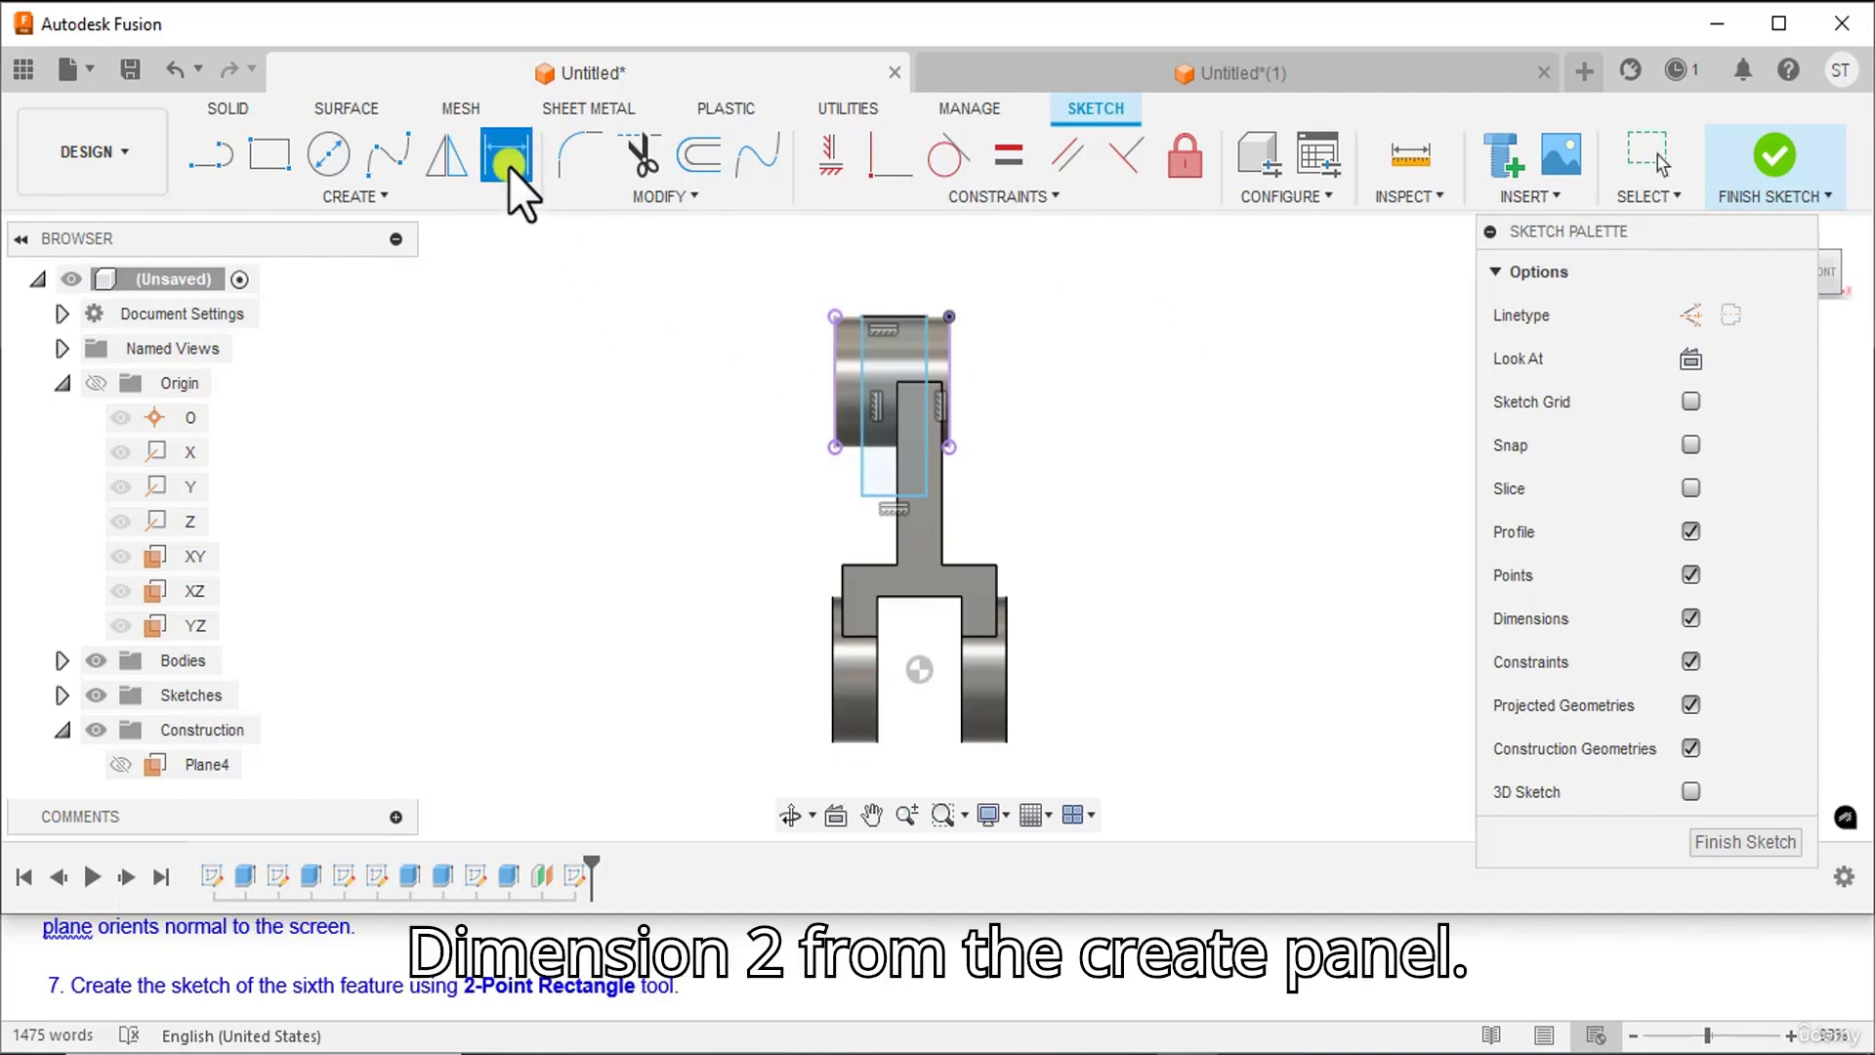
pyautogui.click(929, 386)
pyautogui.click(948, 289)
pyautogui.write('1')
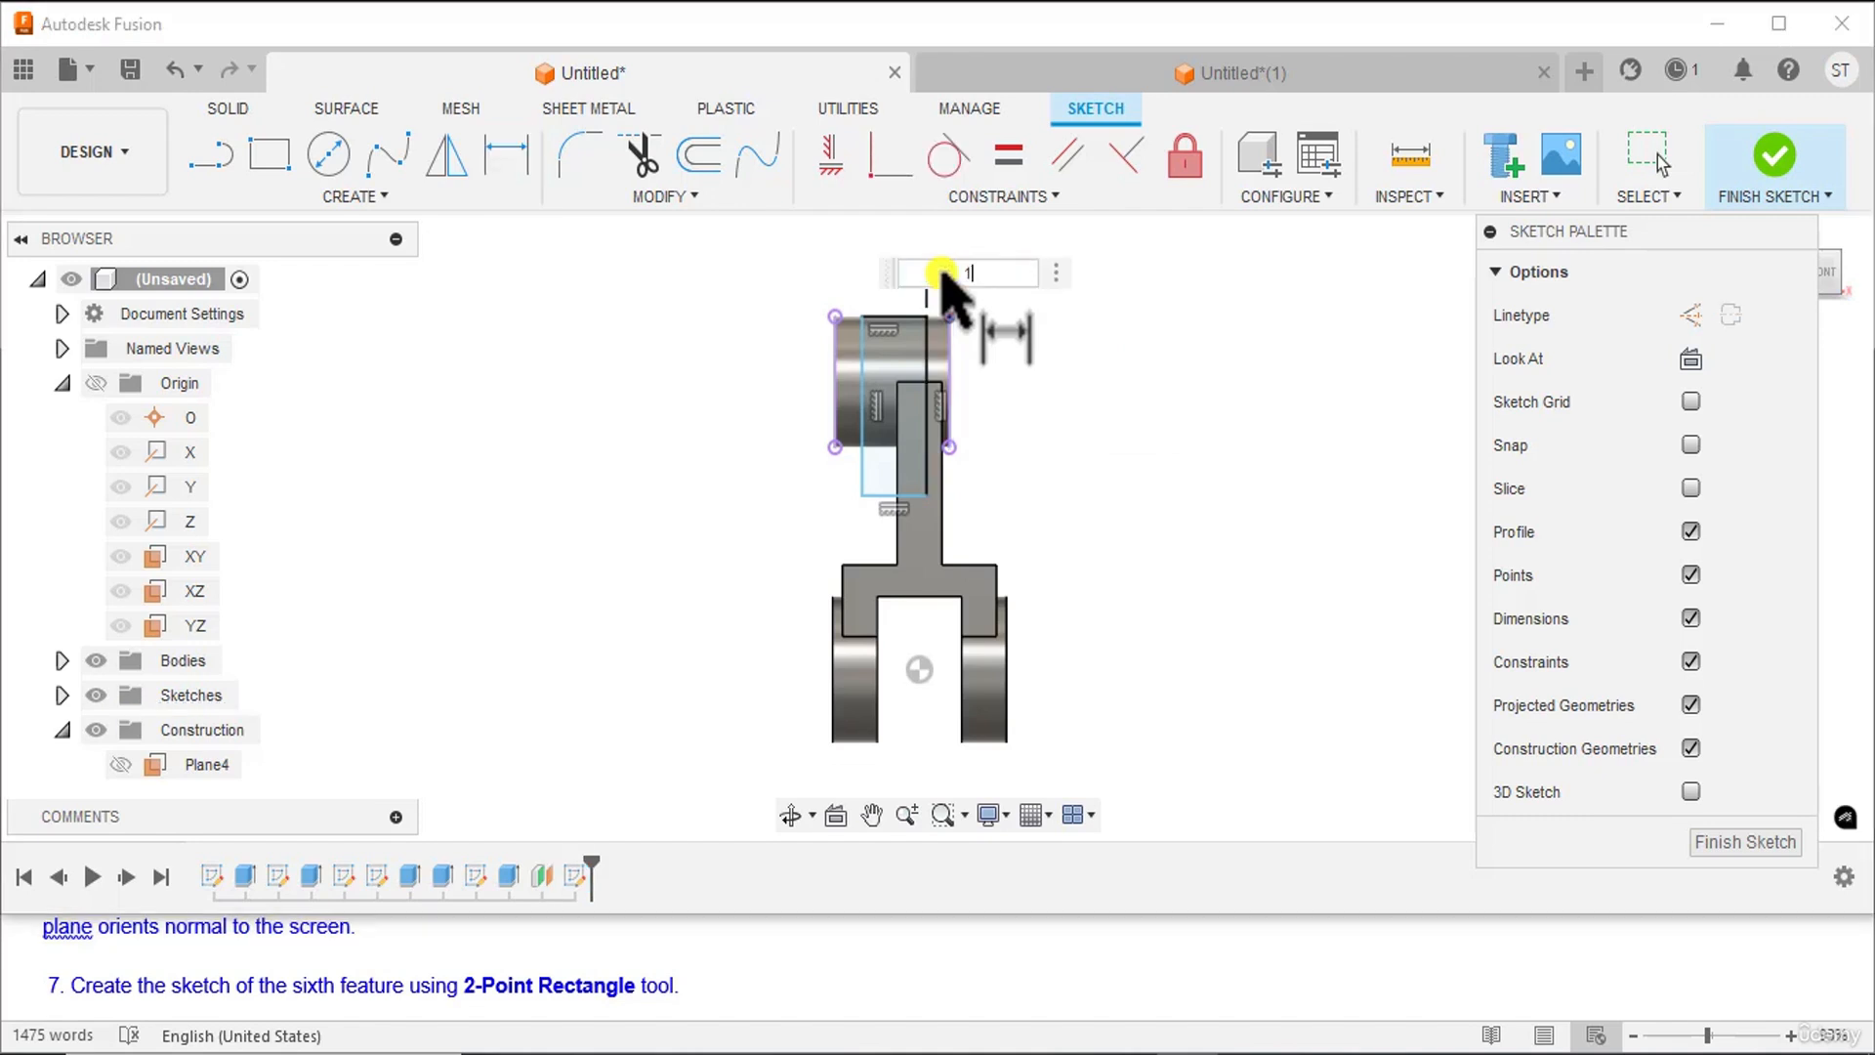
pyautogui.write('4')
pyautogui.press('Return')
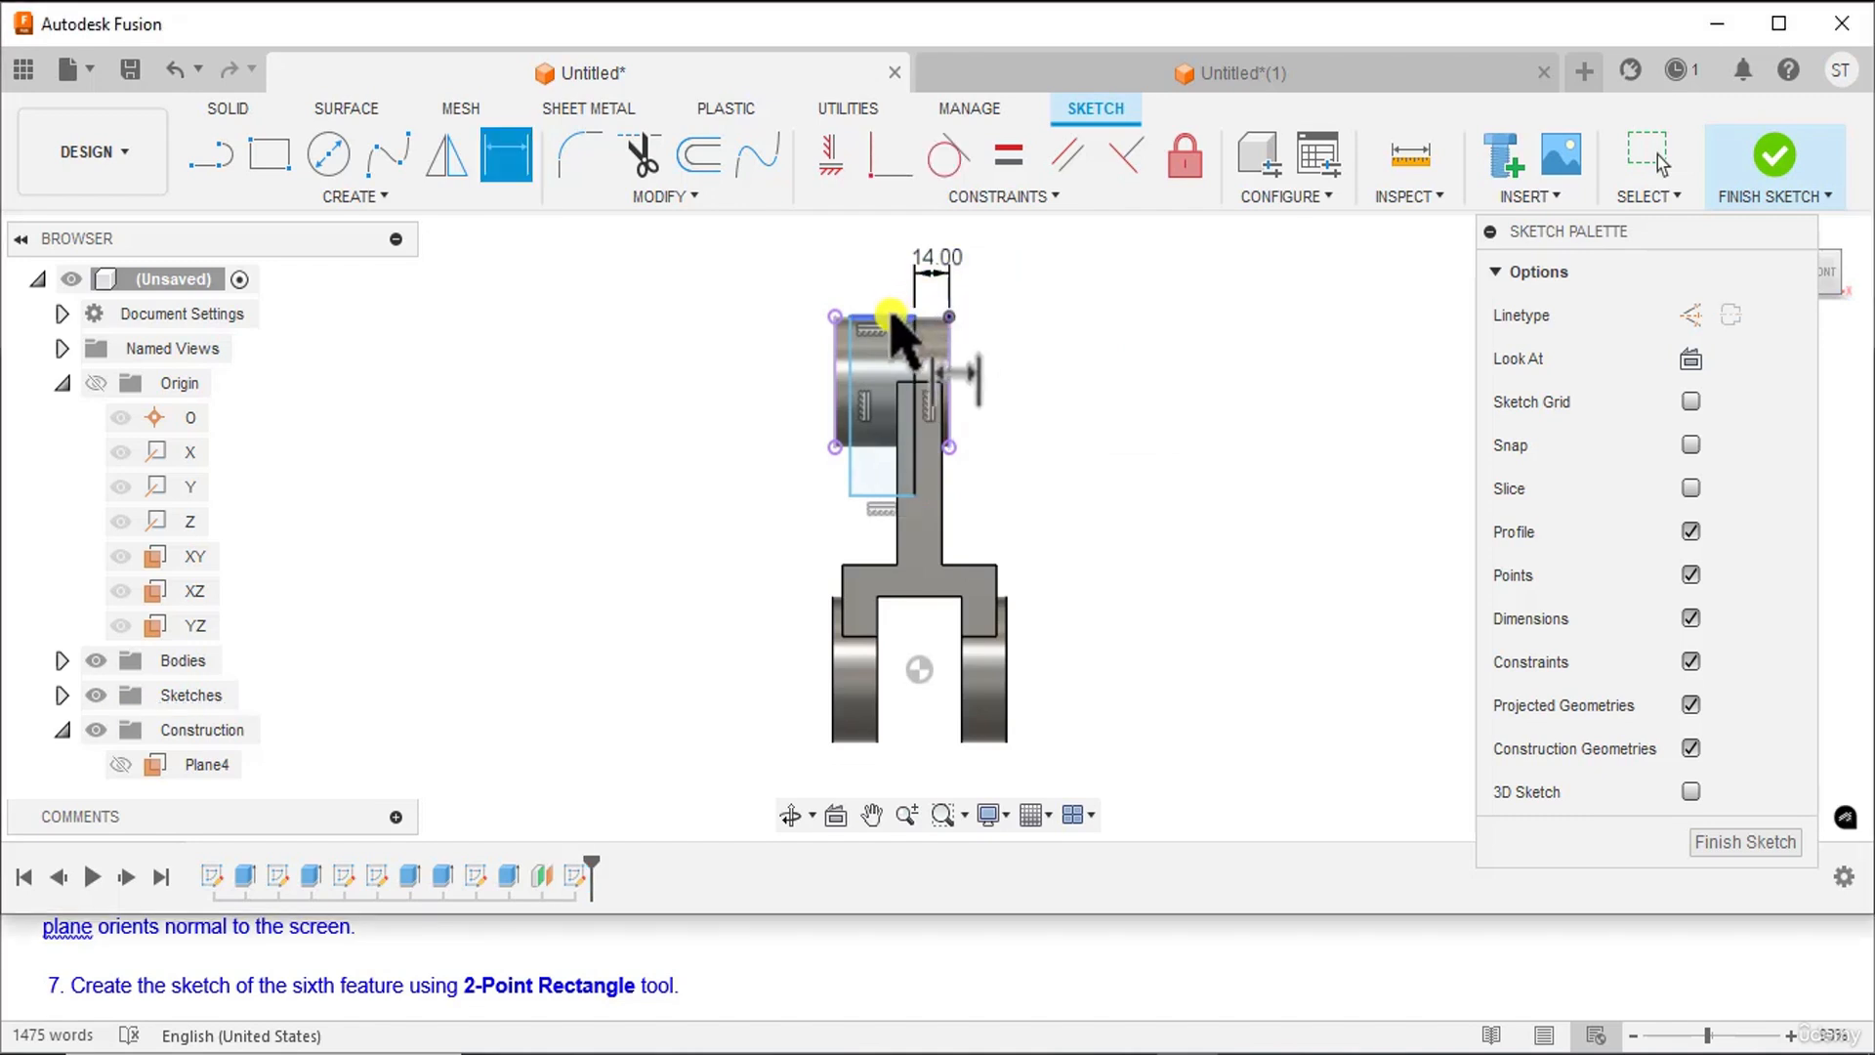
# - Dimension the rectangle 18 mm wide and 36 mm high, and end the dimension command
pyautogui.click(892, 320)
pyautogui.click(896, 276)
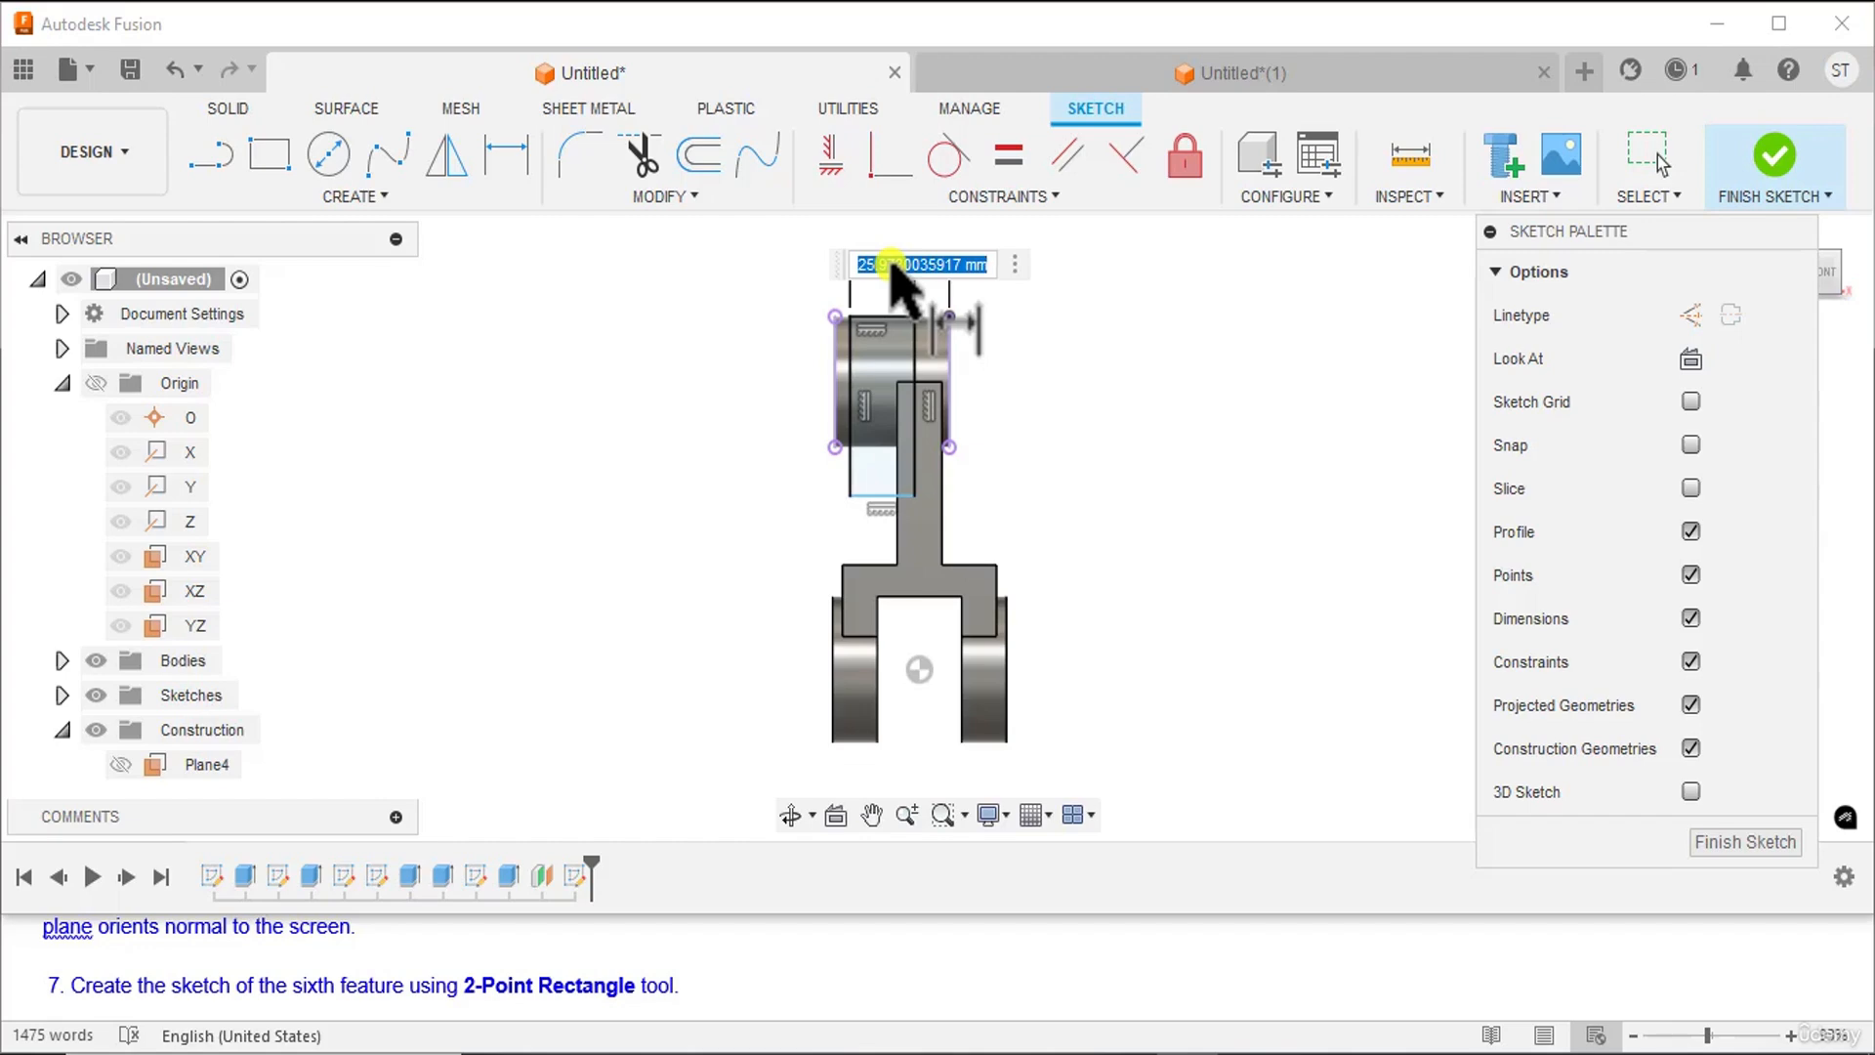
pyautogui.write('18')
pyautogui.press('Return')
pyautogui.click(842, 363)
pyautogui.click(763, 396)
pyautogui.write('36')
pyautogui.press('Return')
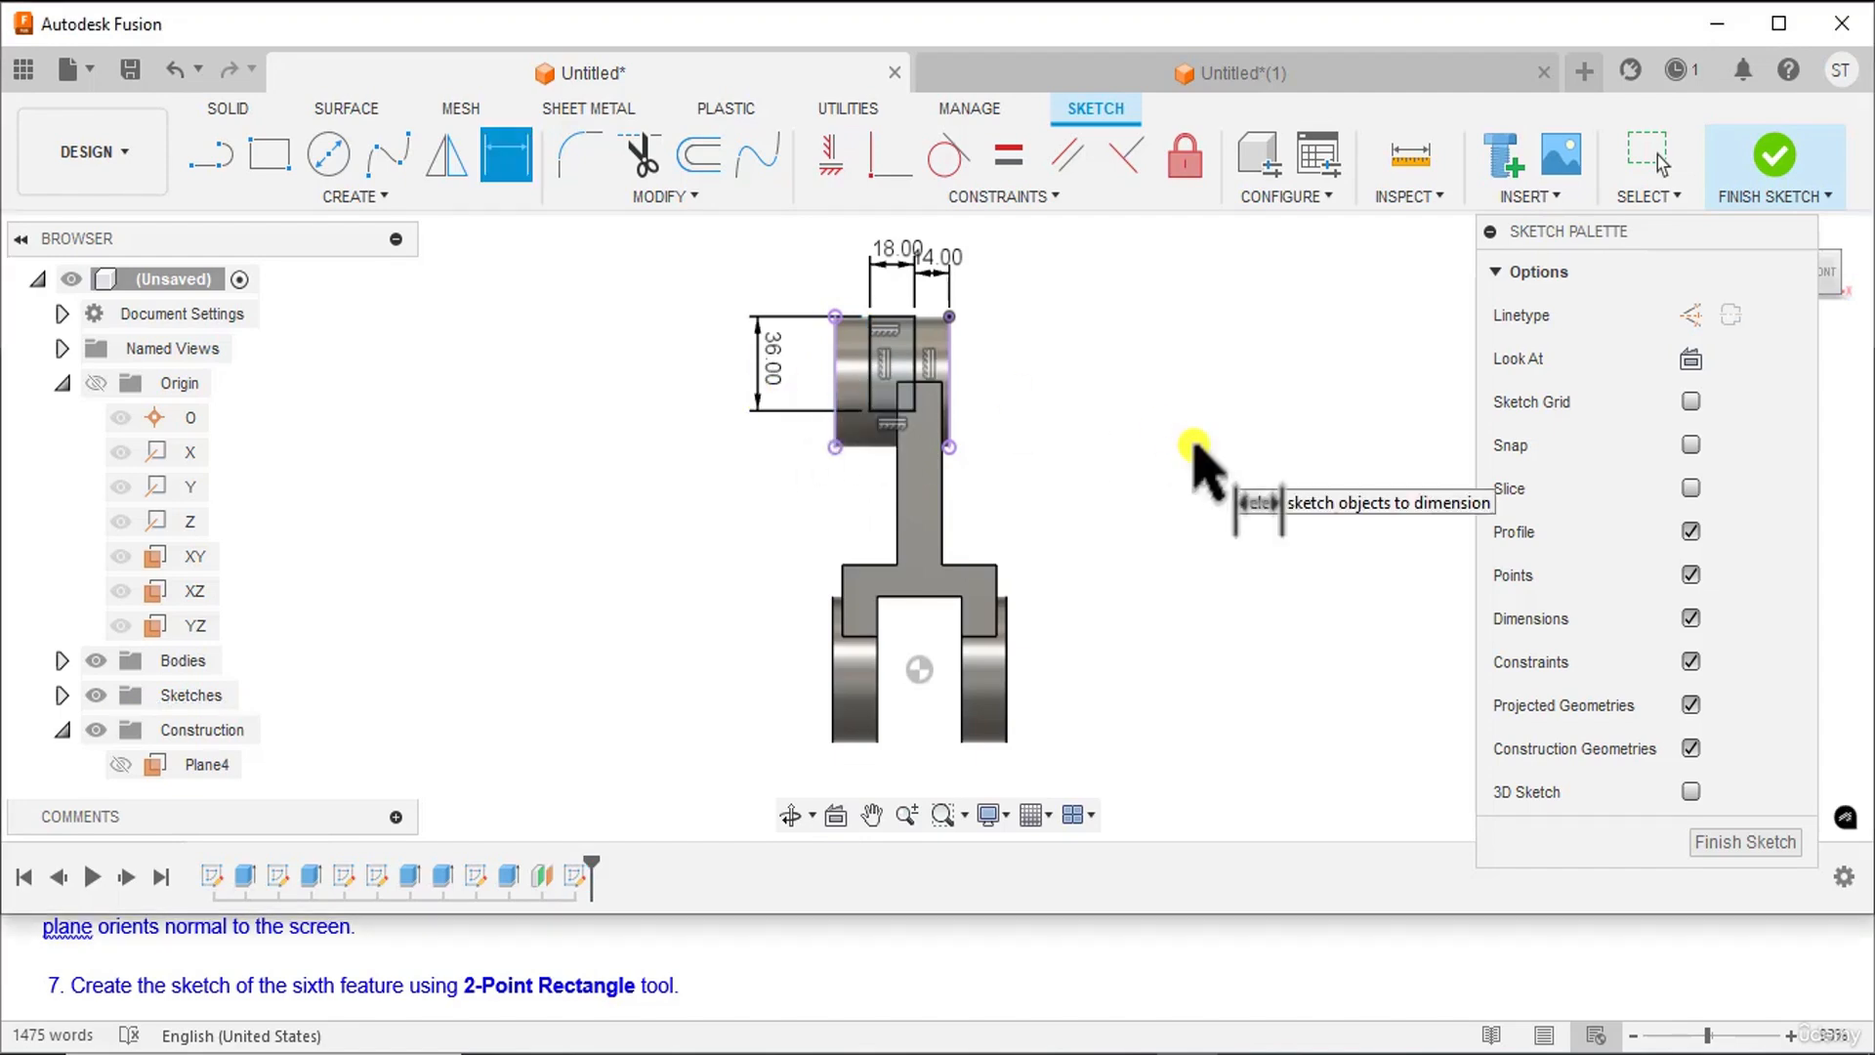
pyautogui.rightClick(1128, 402)
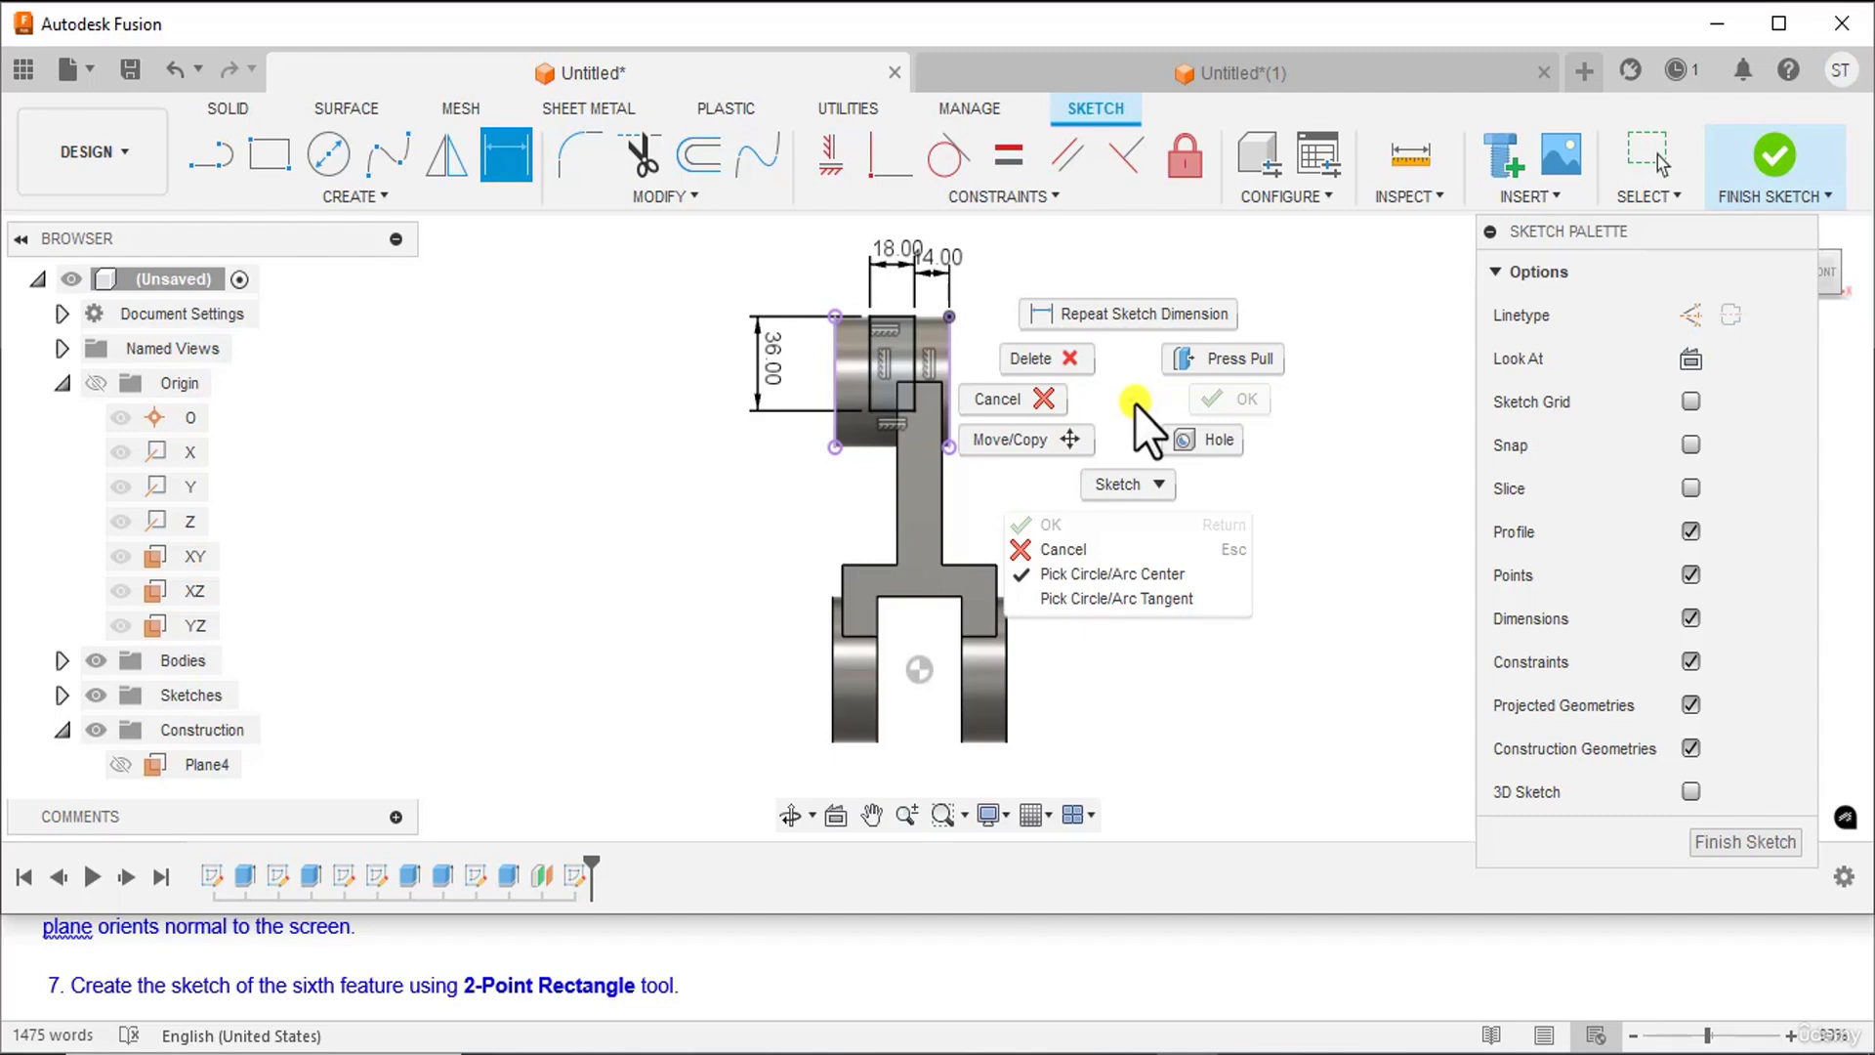
pyautogui.click(1028, 401)
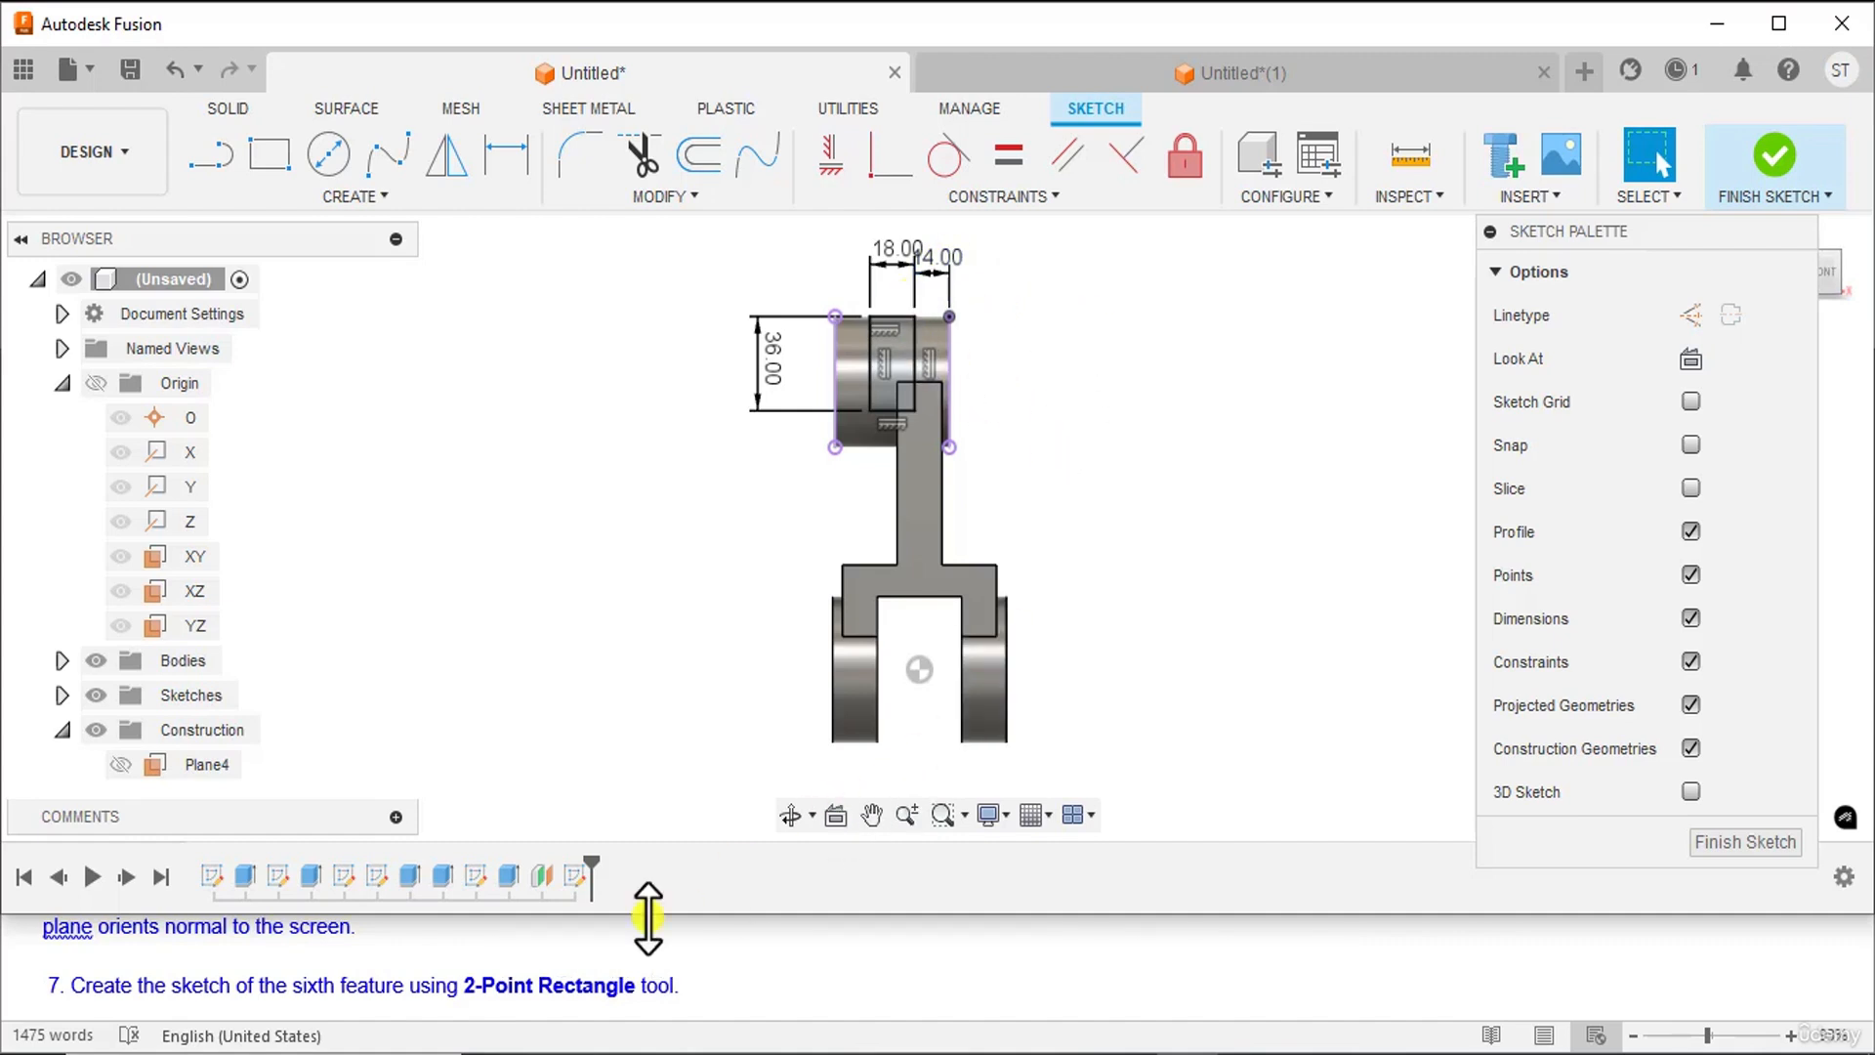
# - Finish the dimensioned rectangle sketch on the offset plane
pyautogui.scroll(-1, 553, 963)
pyautogui.scroll(-1, 164, 992)
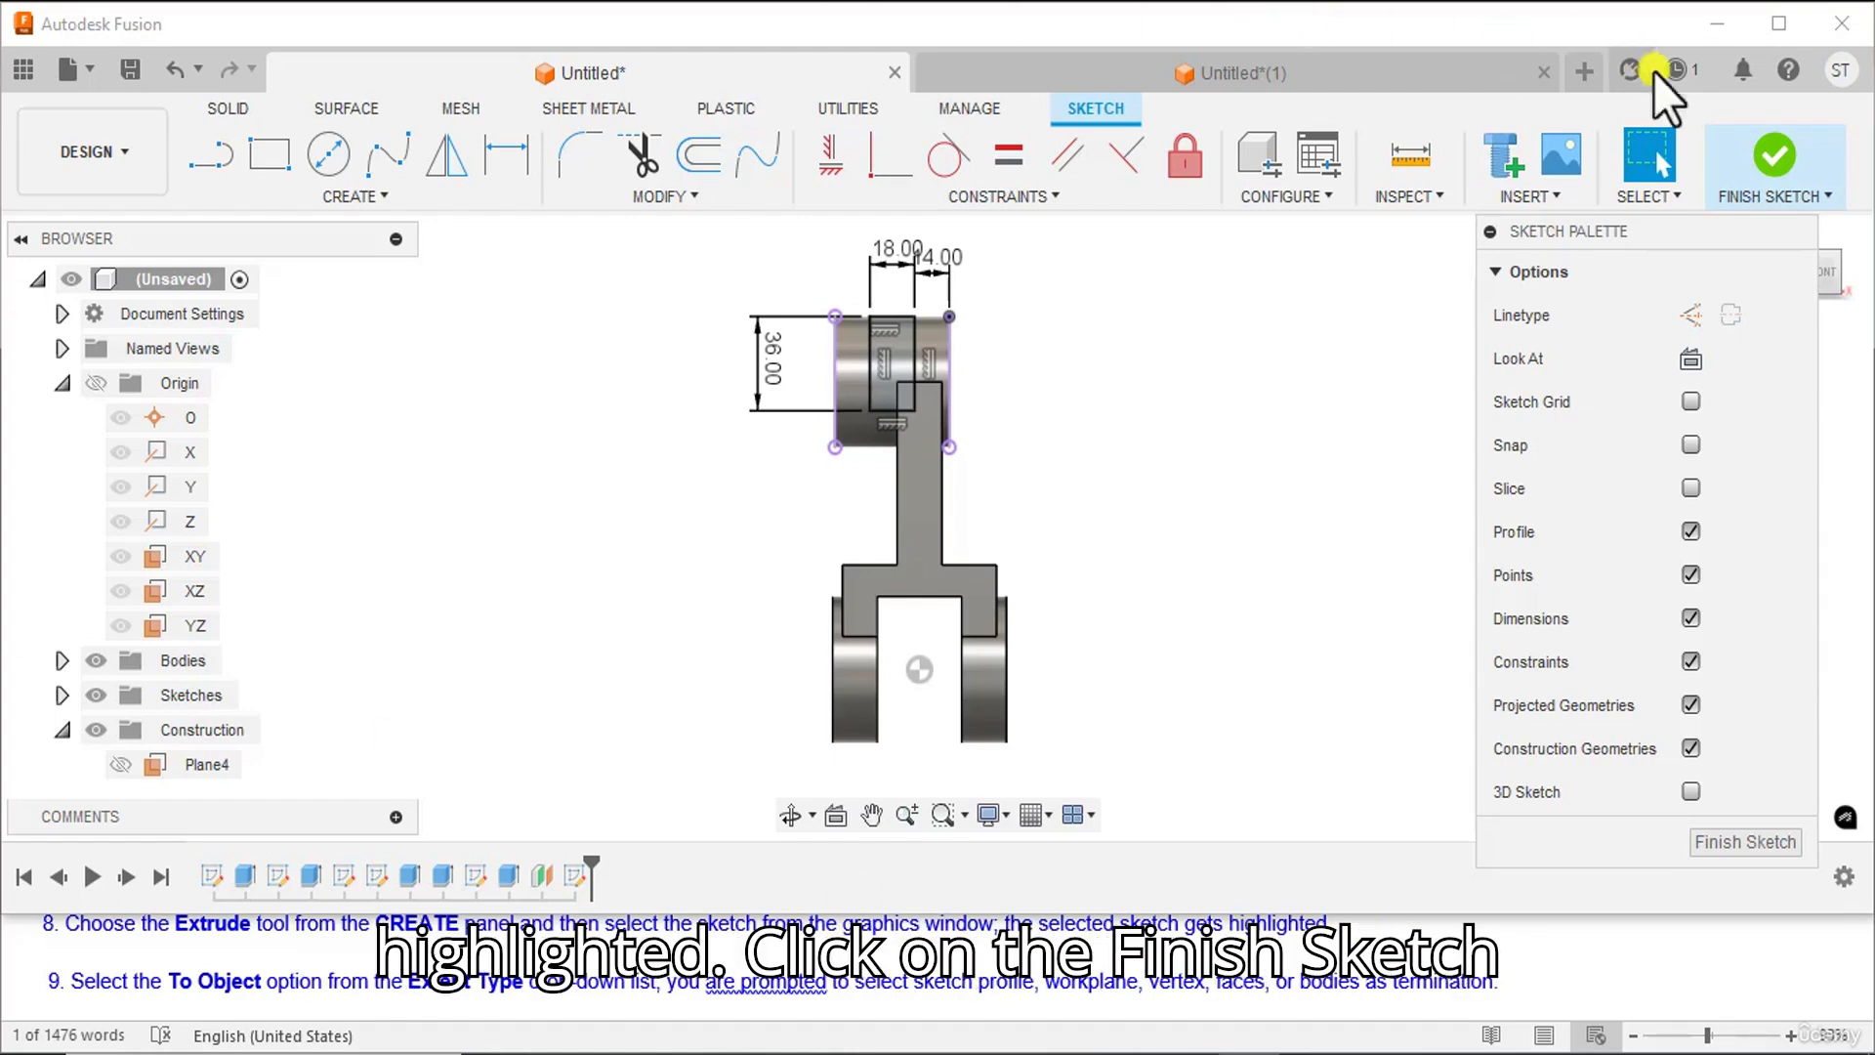
pyautogui.click(1777, 147)
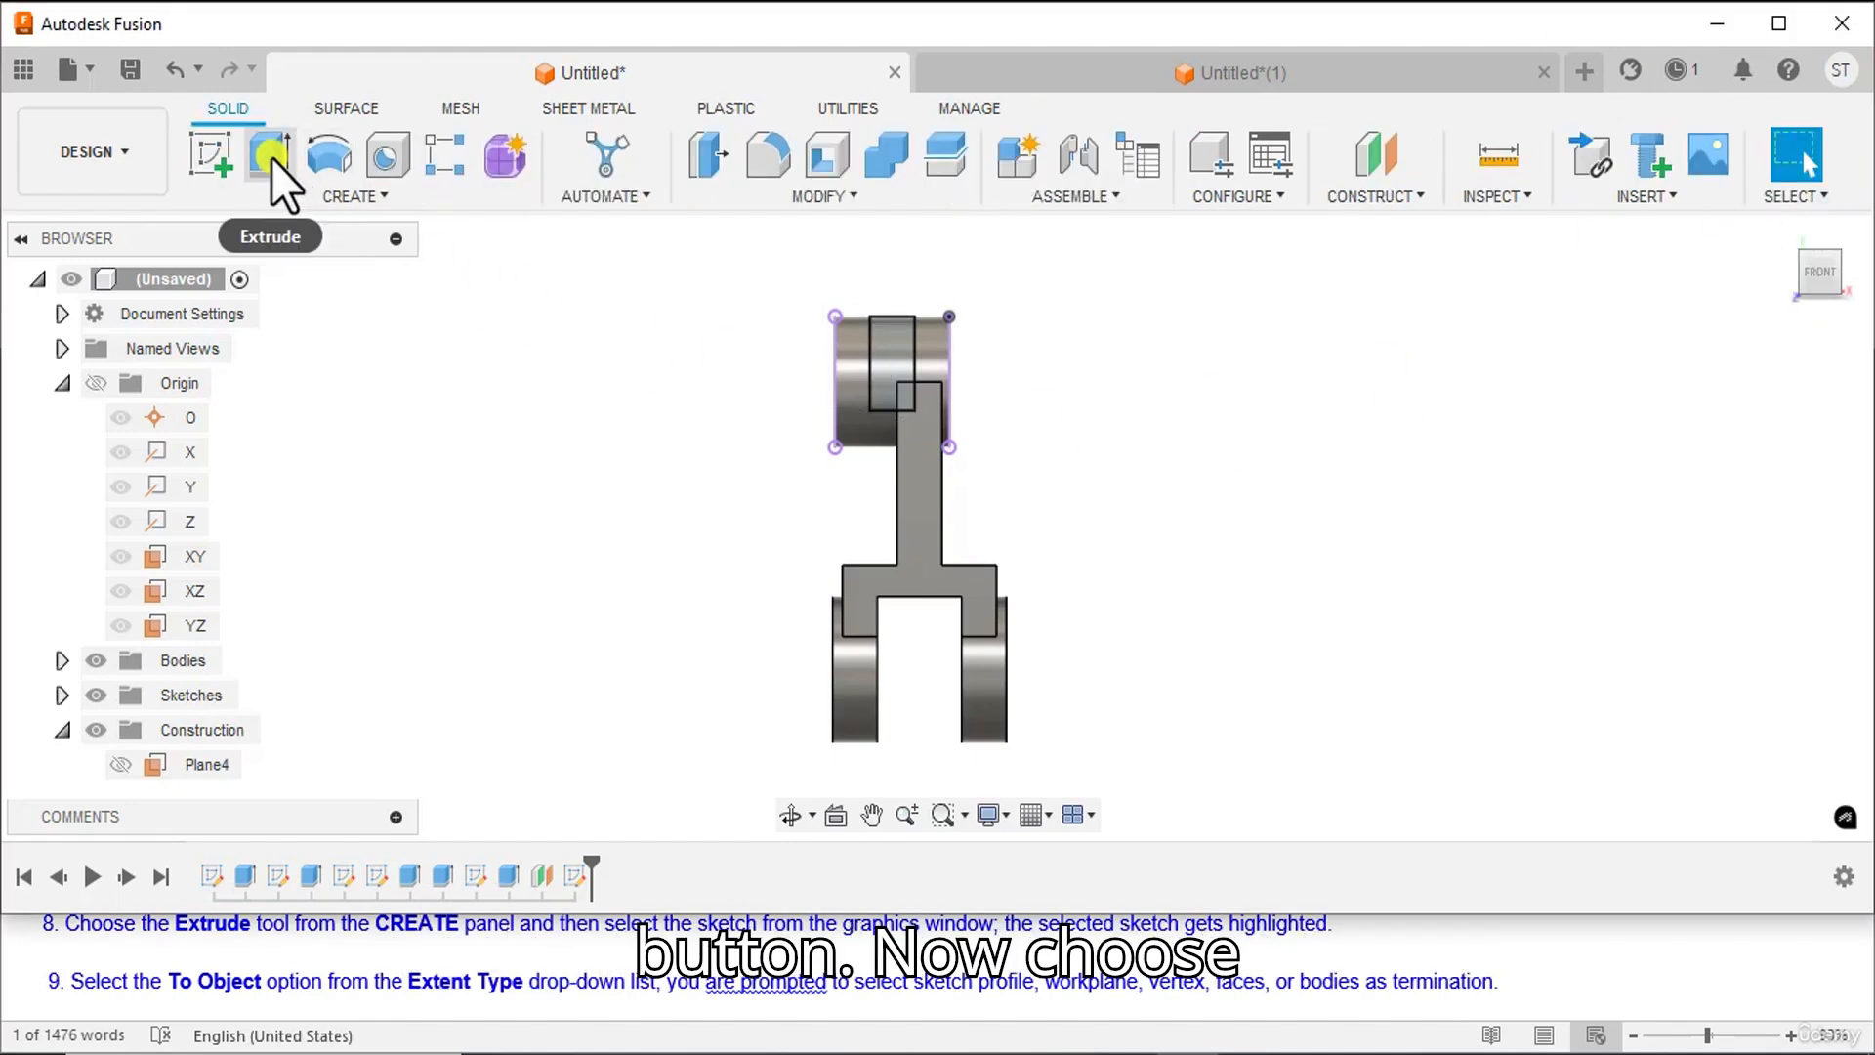
# - Extrude the rectangle with the To Object extent up to the upper cylinder's outer curved face, using the Join operation
pyautogui.click(272, 158)
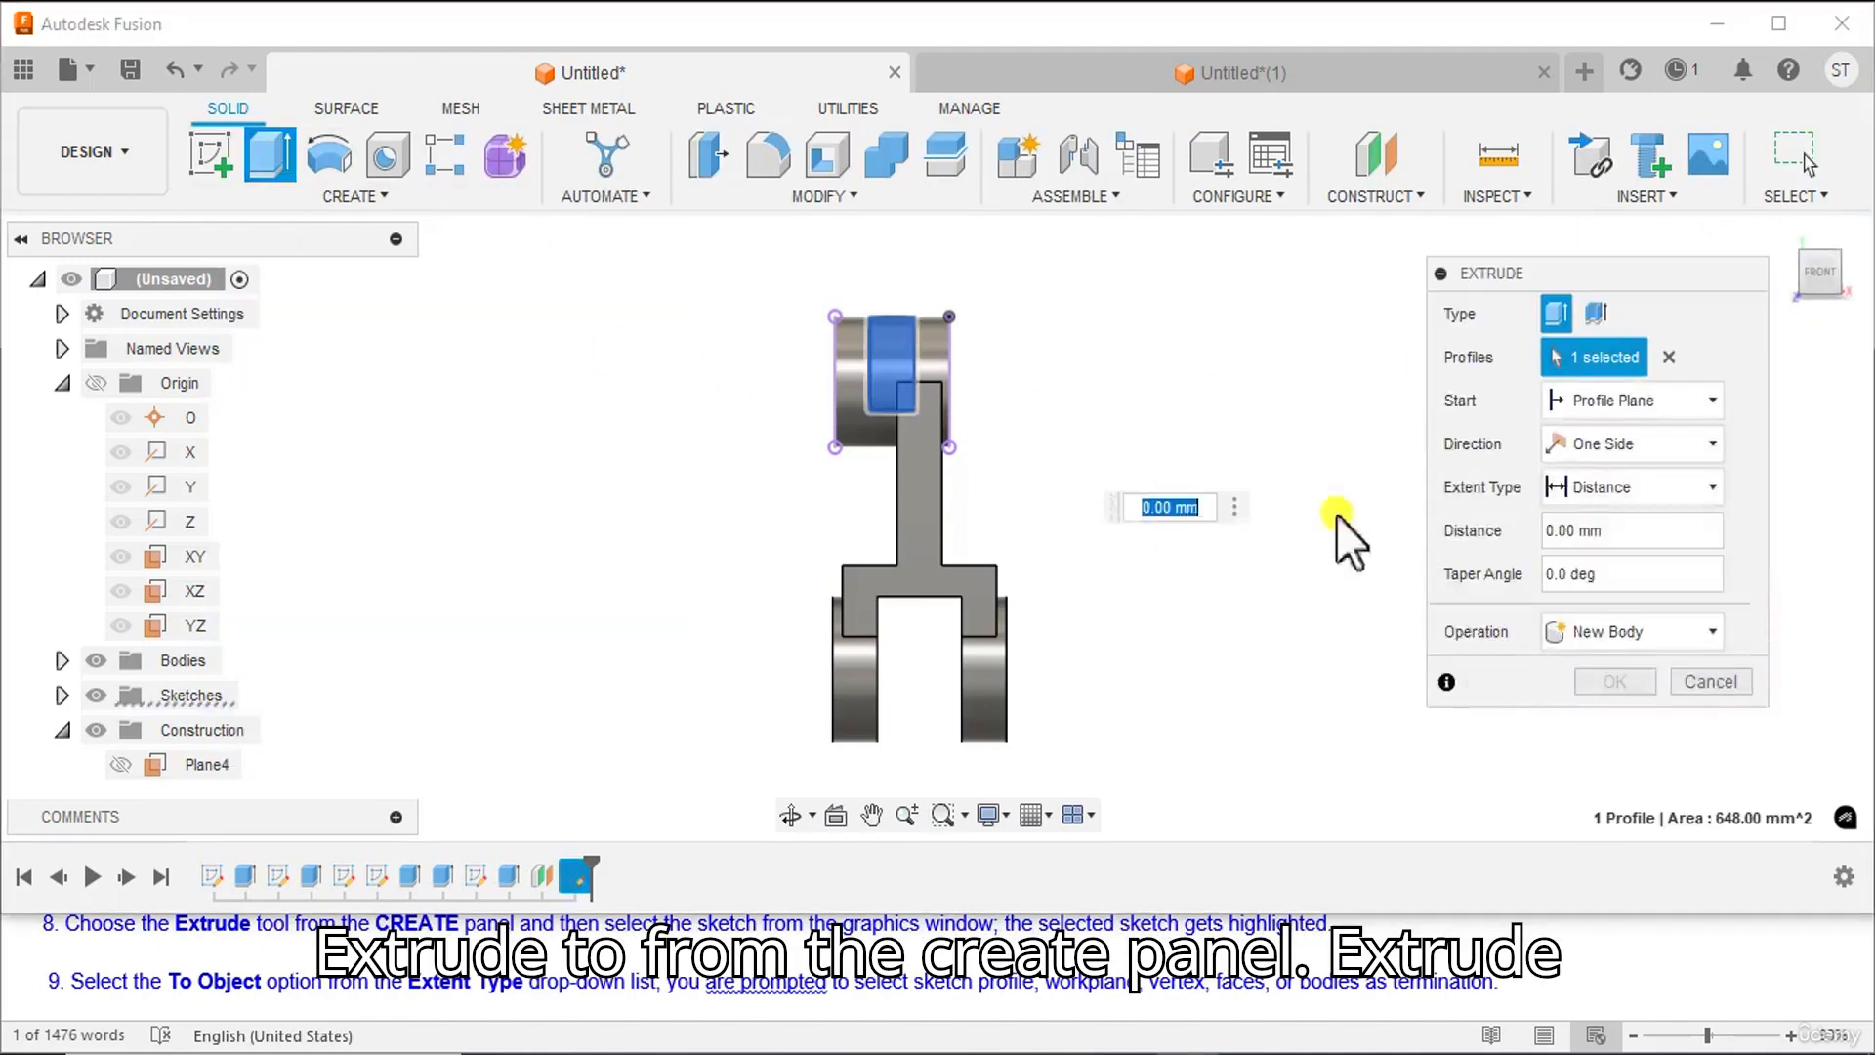
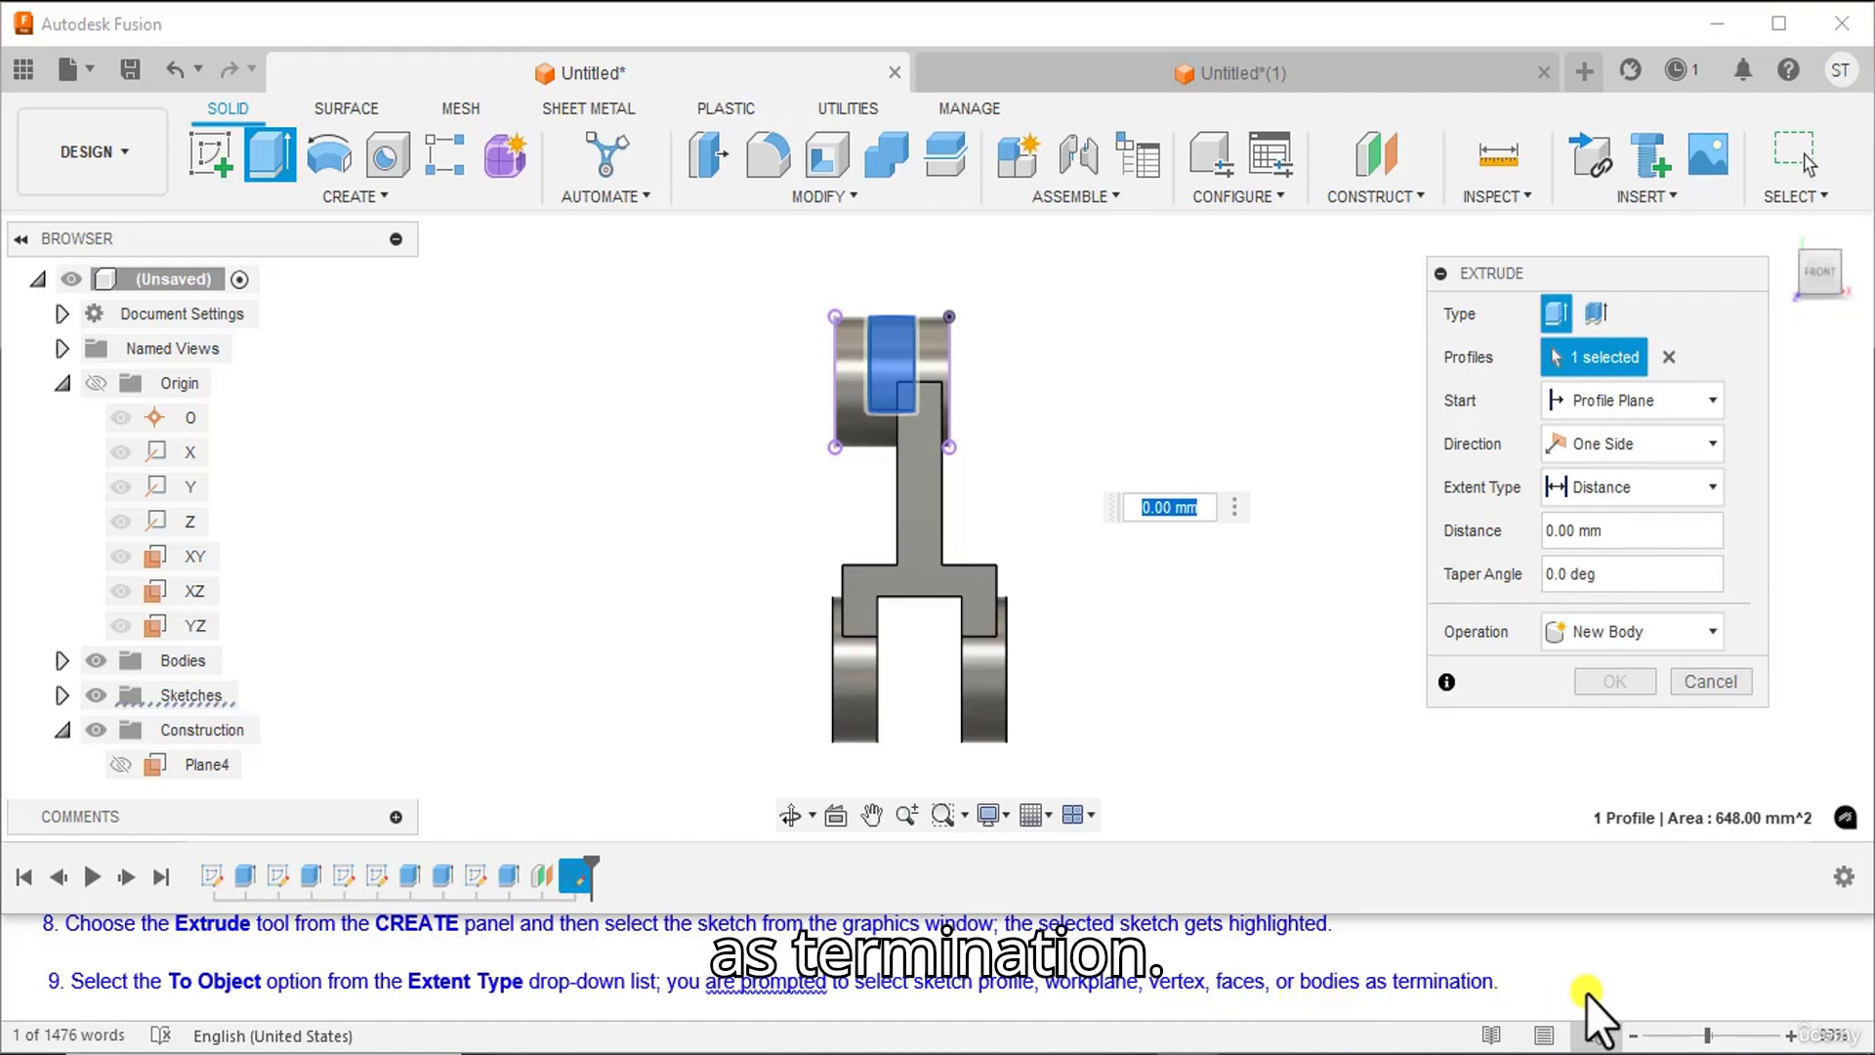
pyautogui.click(1701, 487)
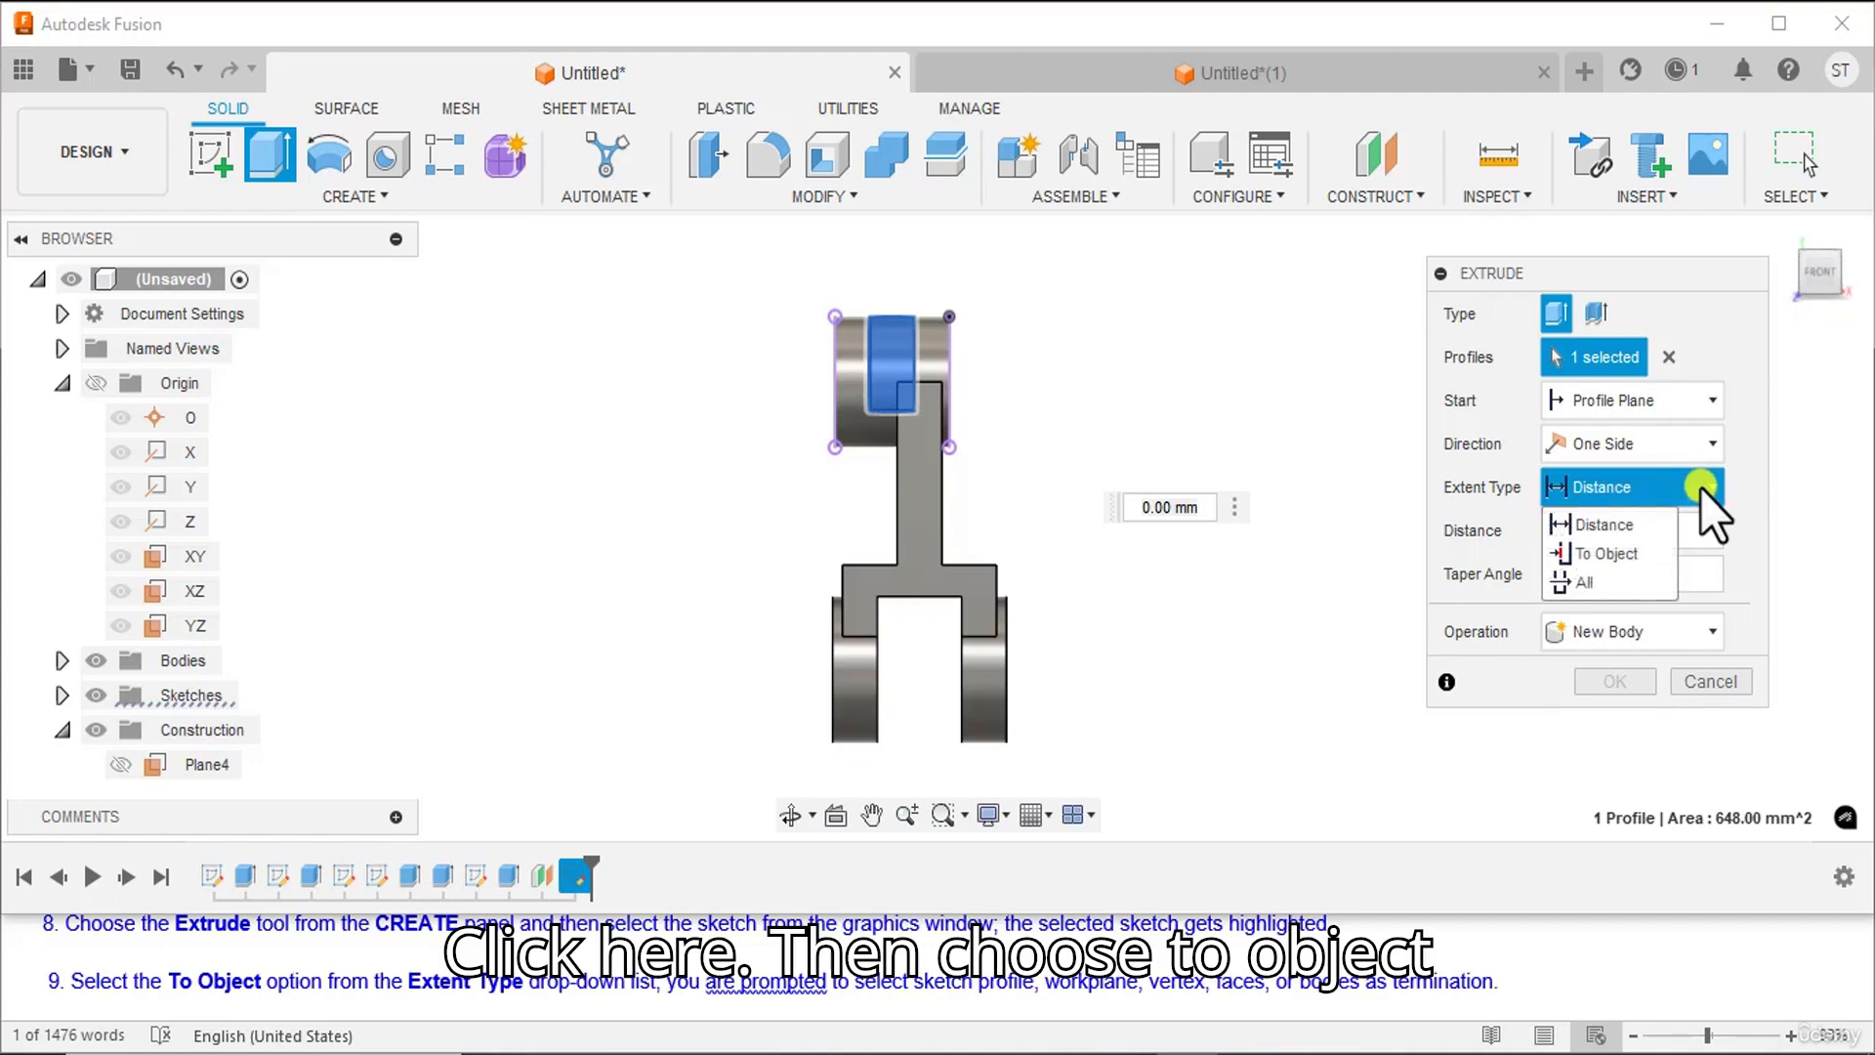
pyautogui.click(1616, 554)
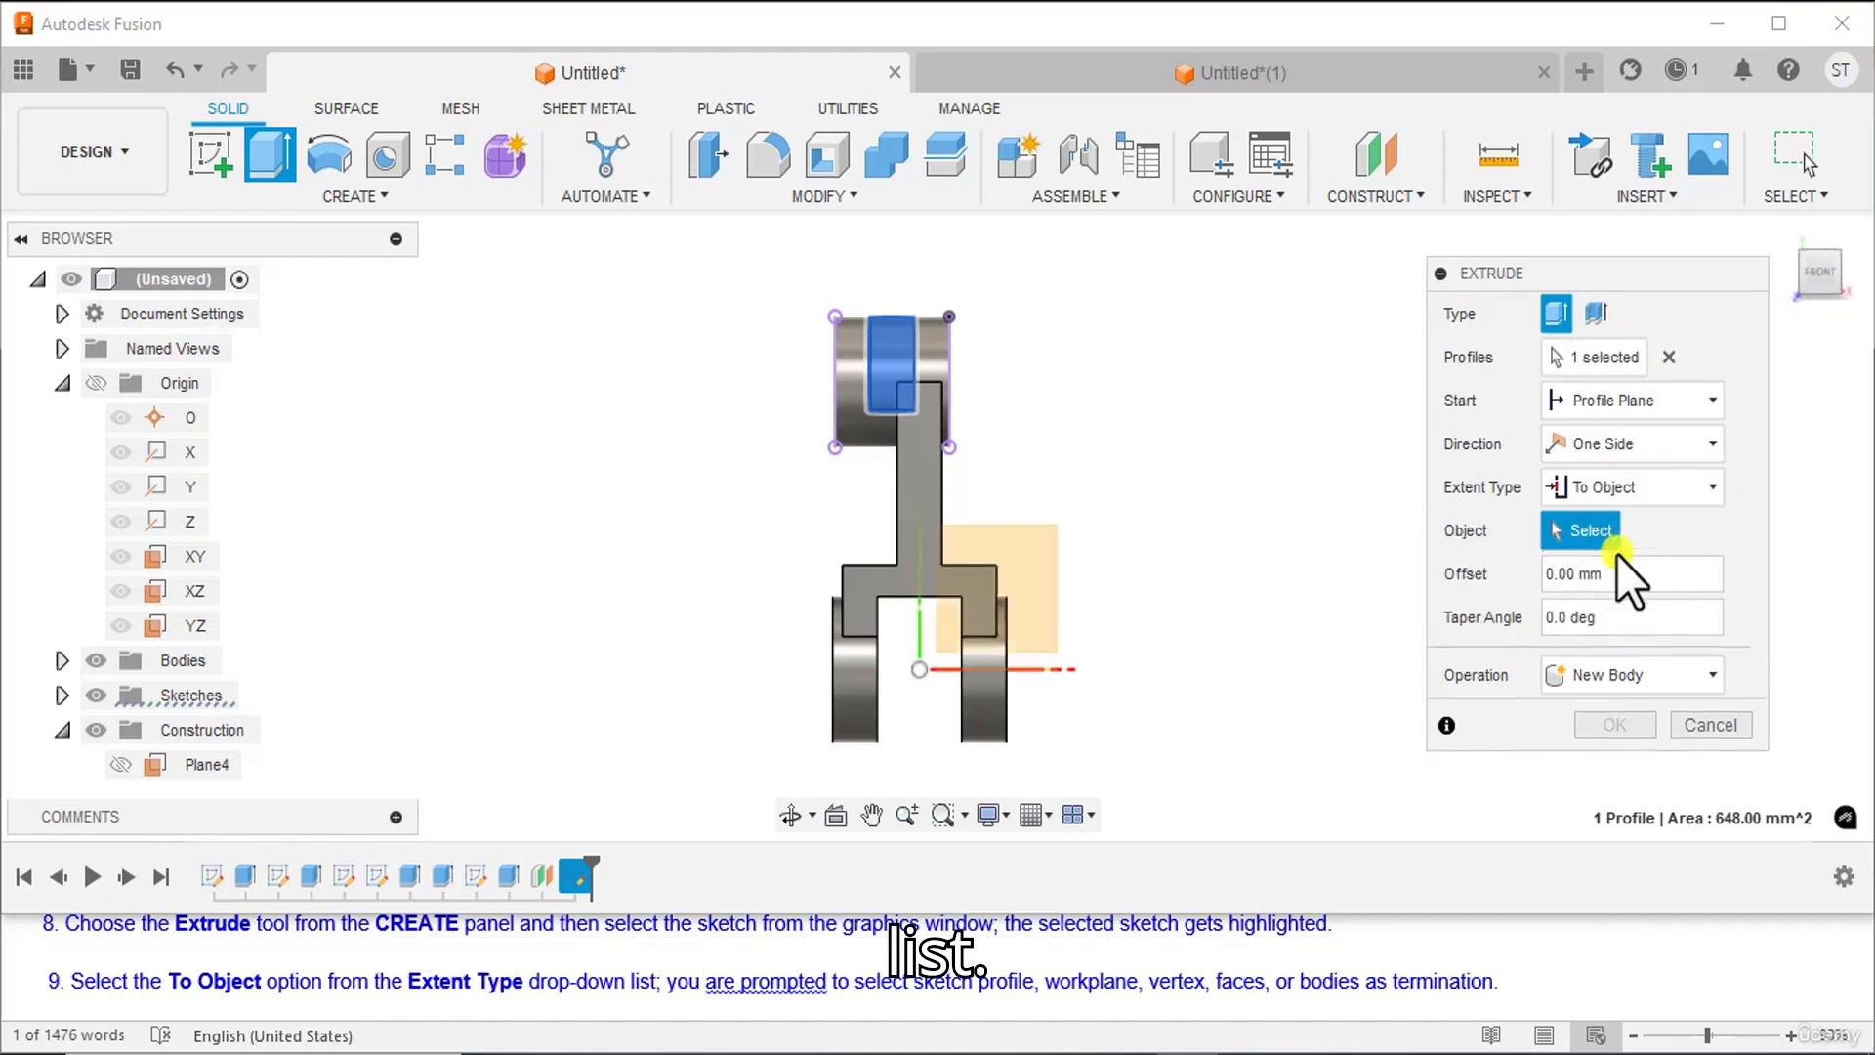
pyautogui.scroll(-1, 130, 986)
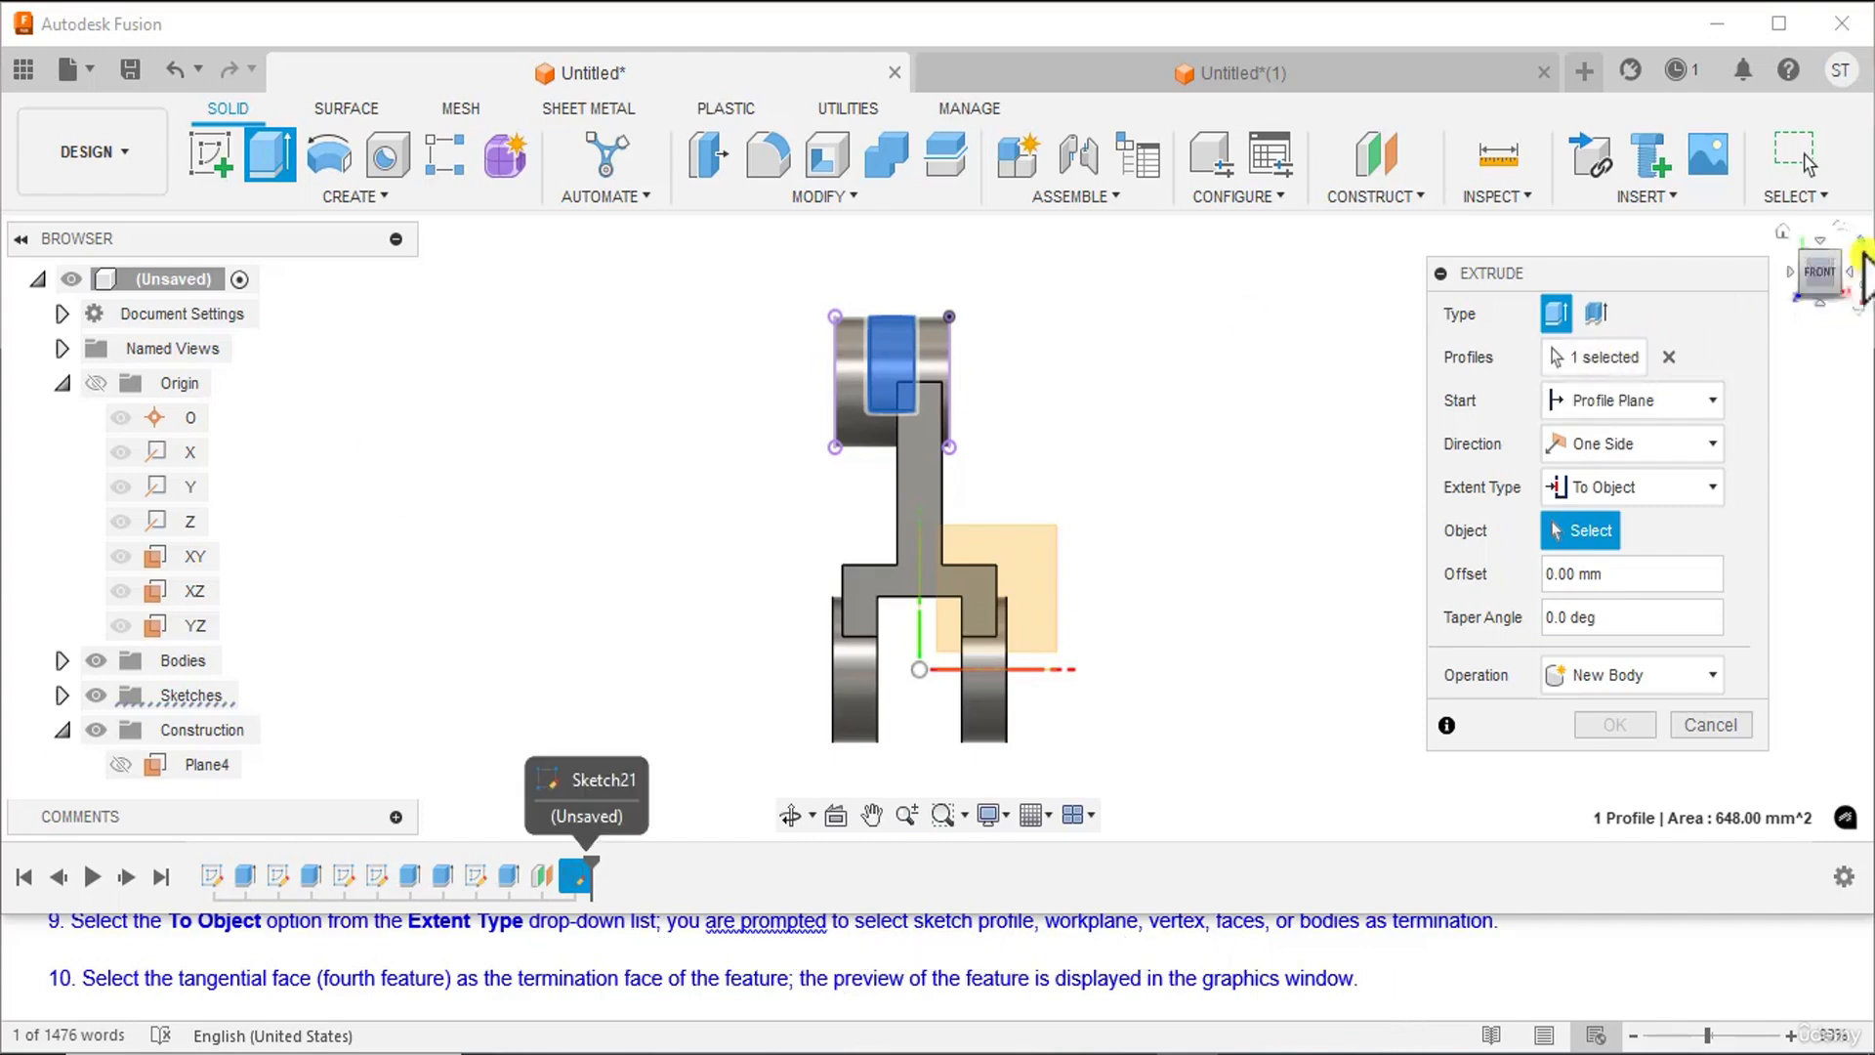
pyautogui.click(1786, 234)
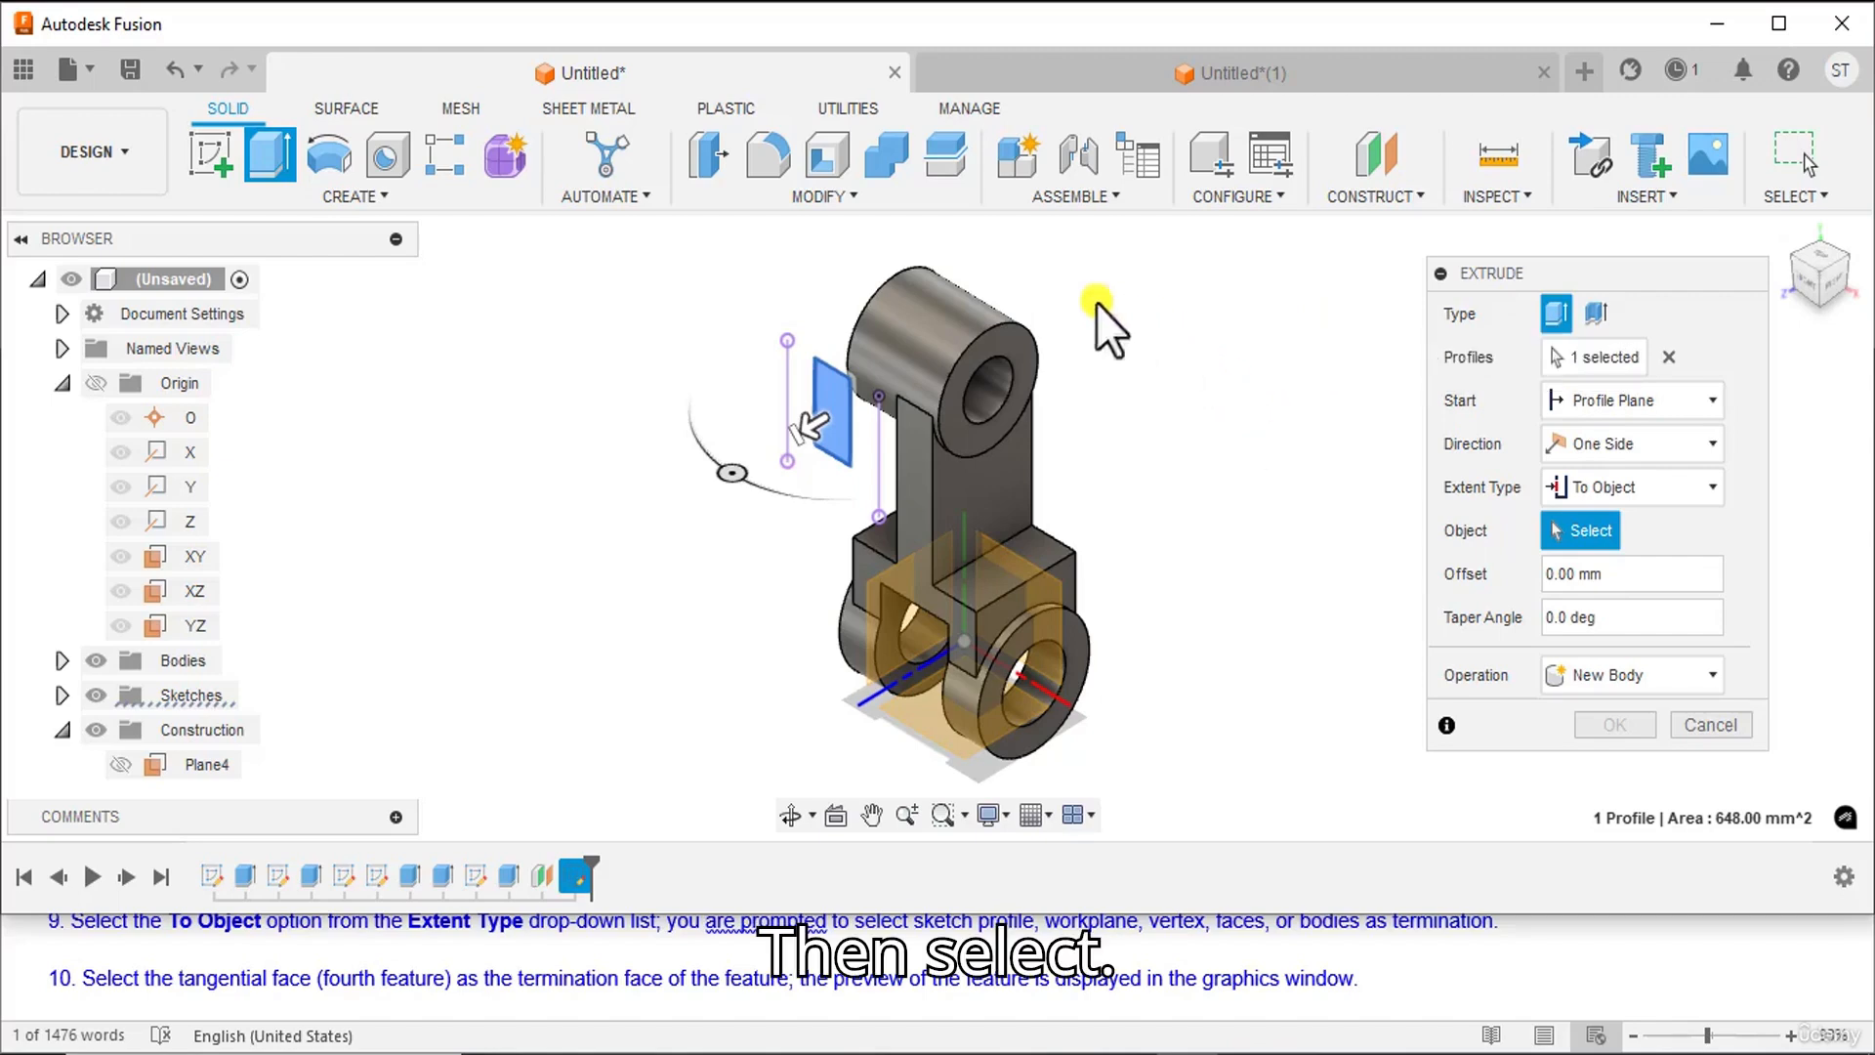
pyautogui.click(916, 333)
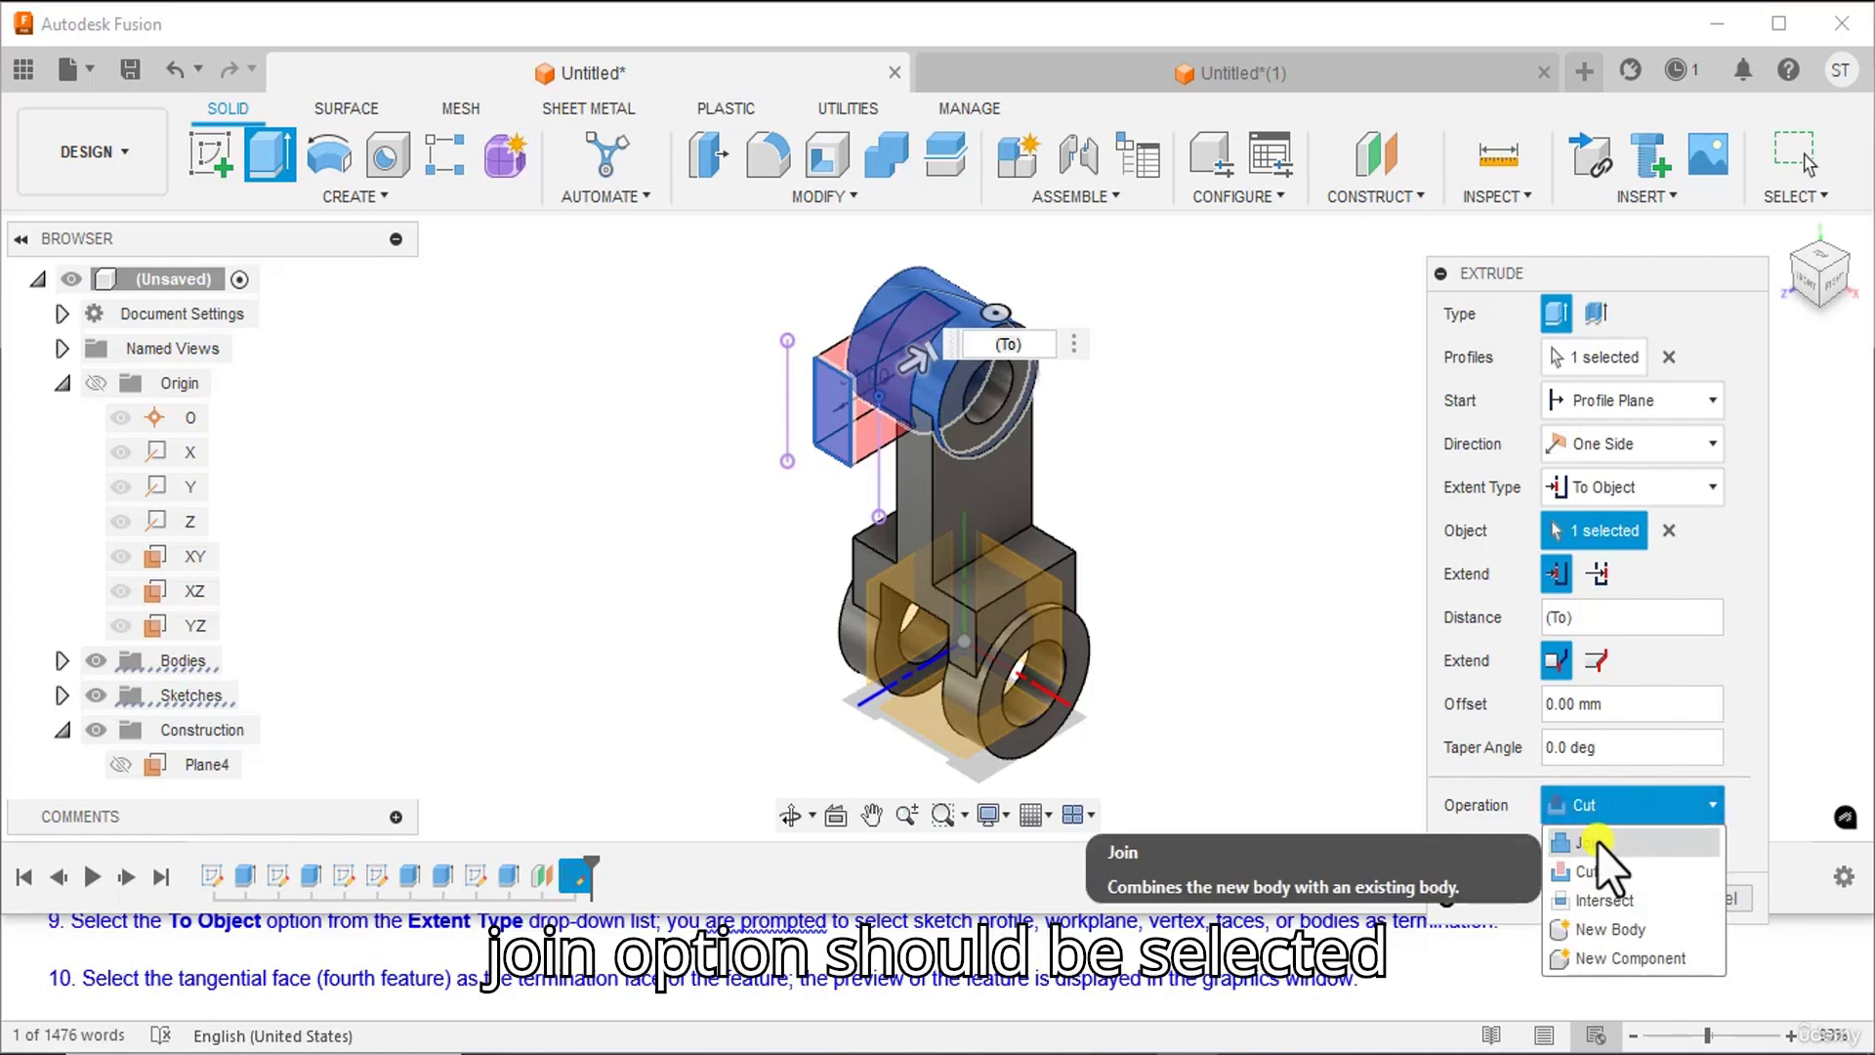
pyautogui.click(1597, 841)
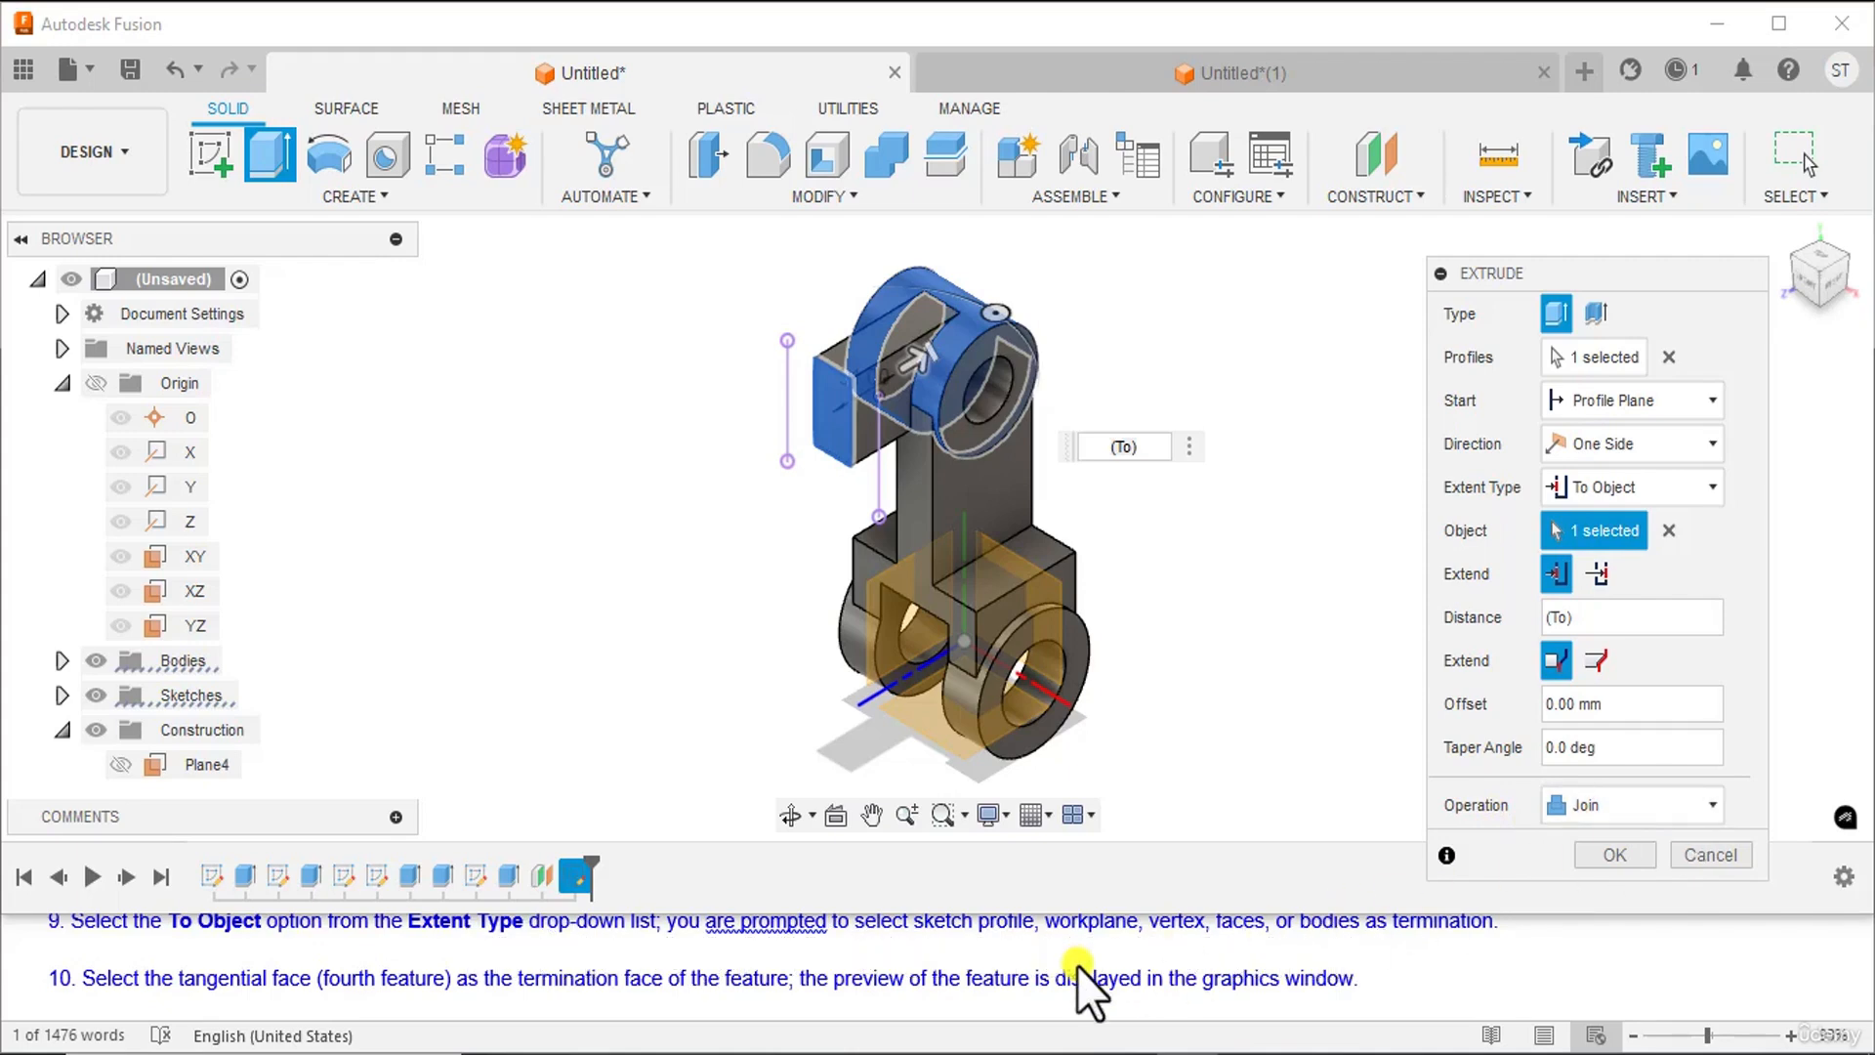
pyautogui.scroll(-1, 1077, 967)
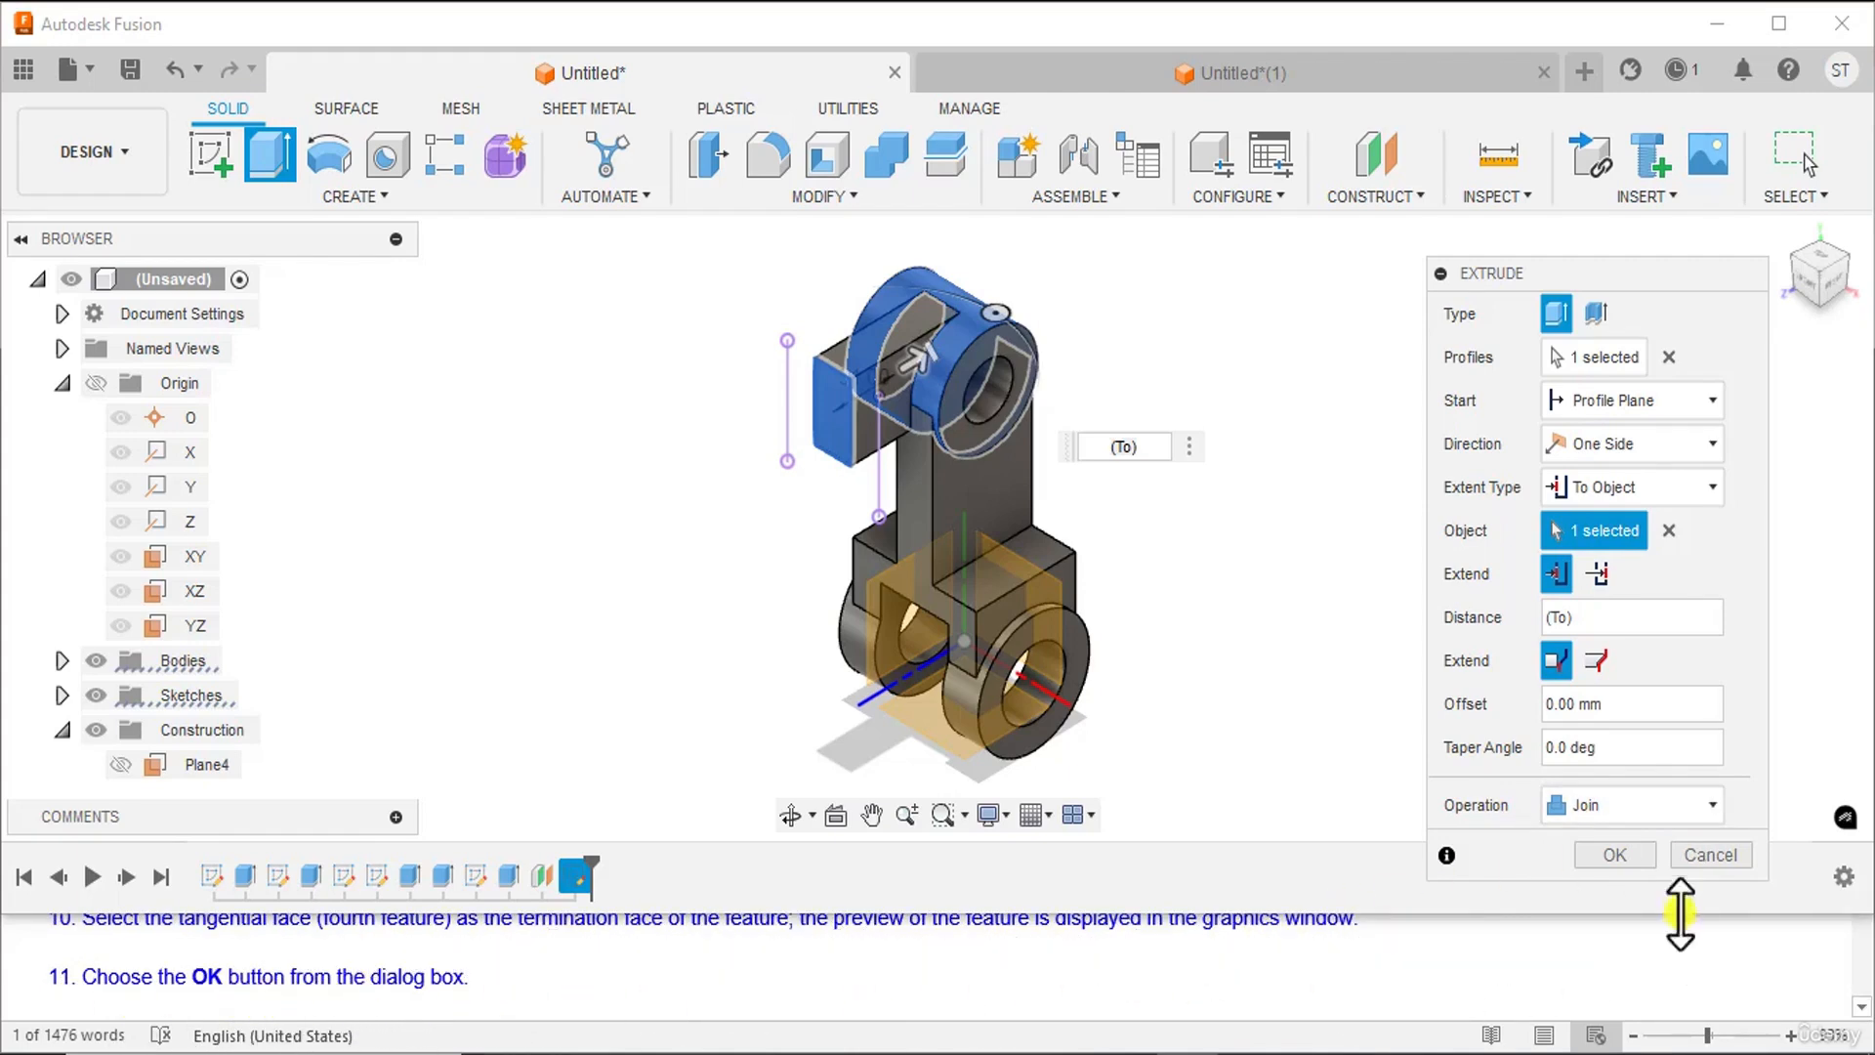
pyautogui.click(1626, 854)
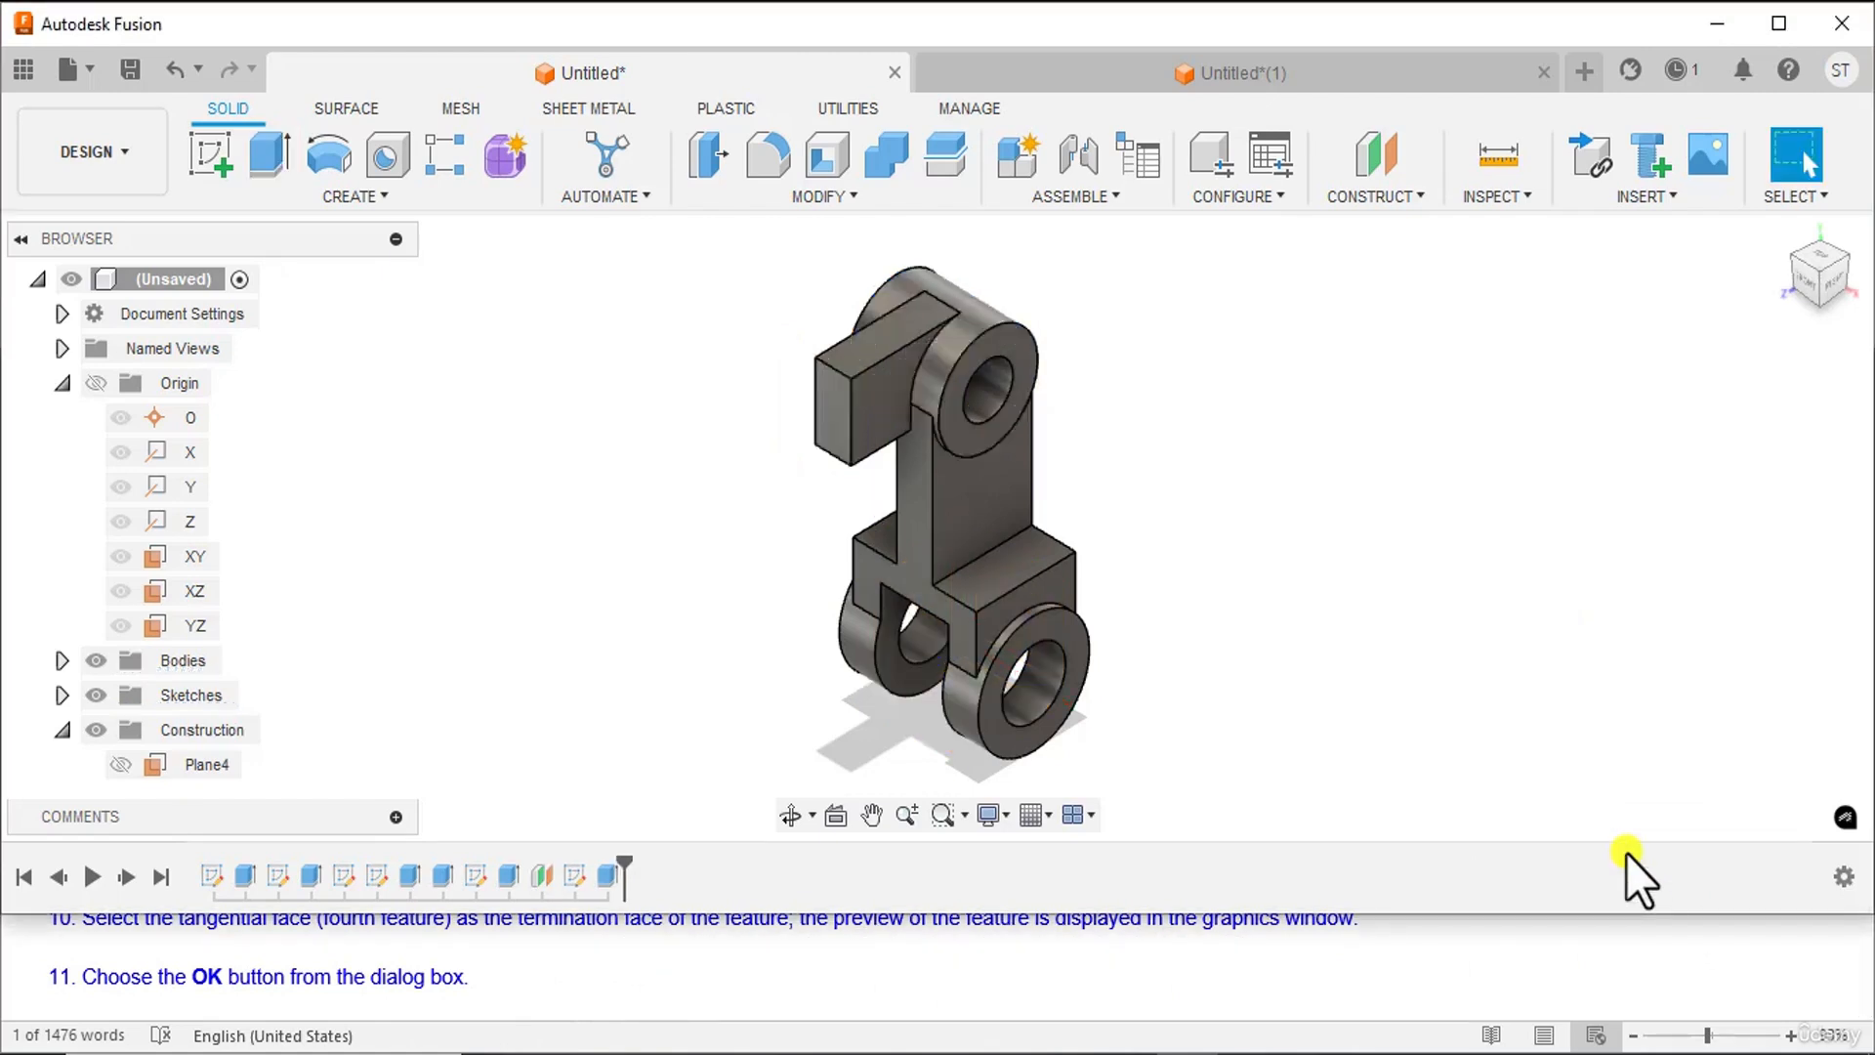
# - Create a midplane between the two planar end faces of the upper cylinder
pyautogui.moveTo(1329, 516); pyautogui.dragTo(1355, 458, button='middle')
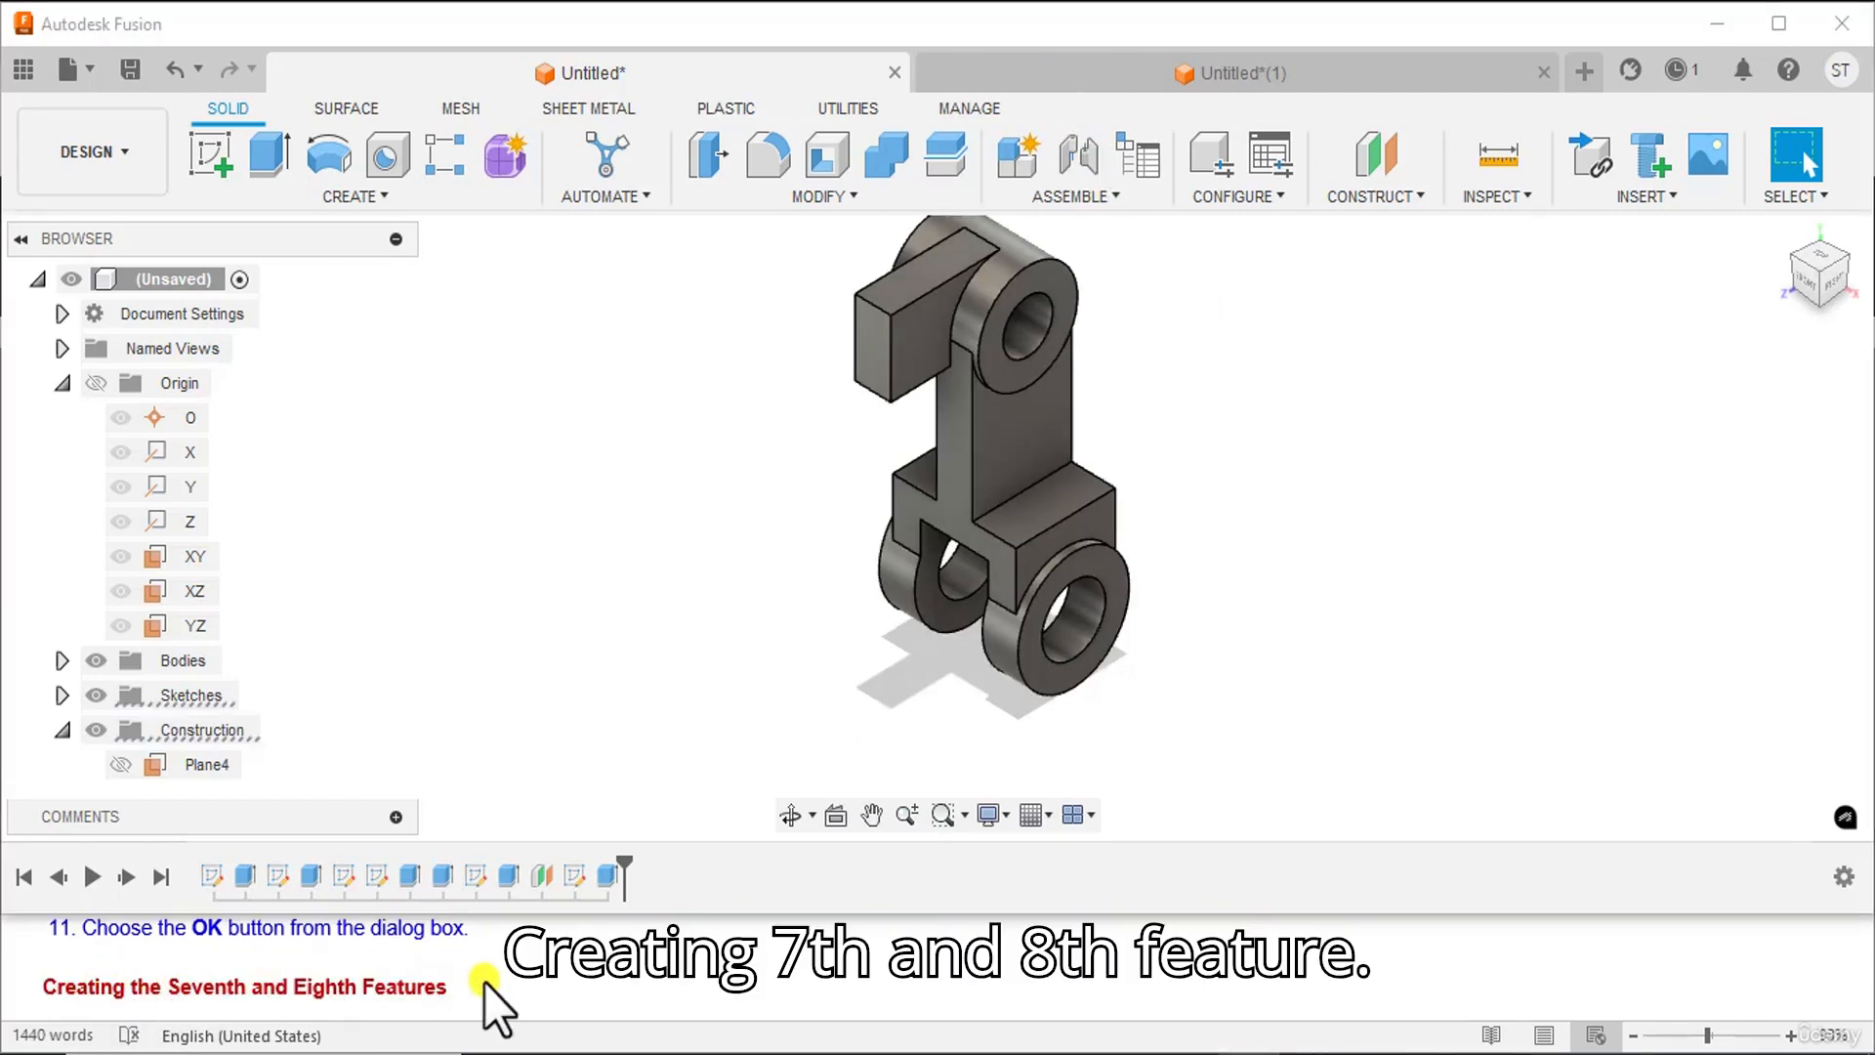
pyautogui.scroll(-1, 275, 984)
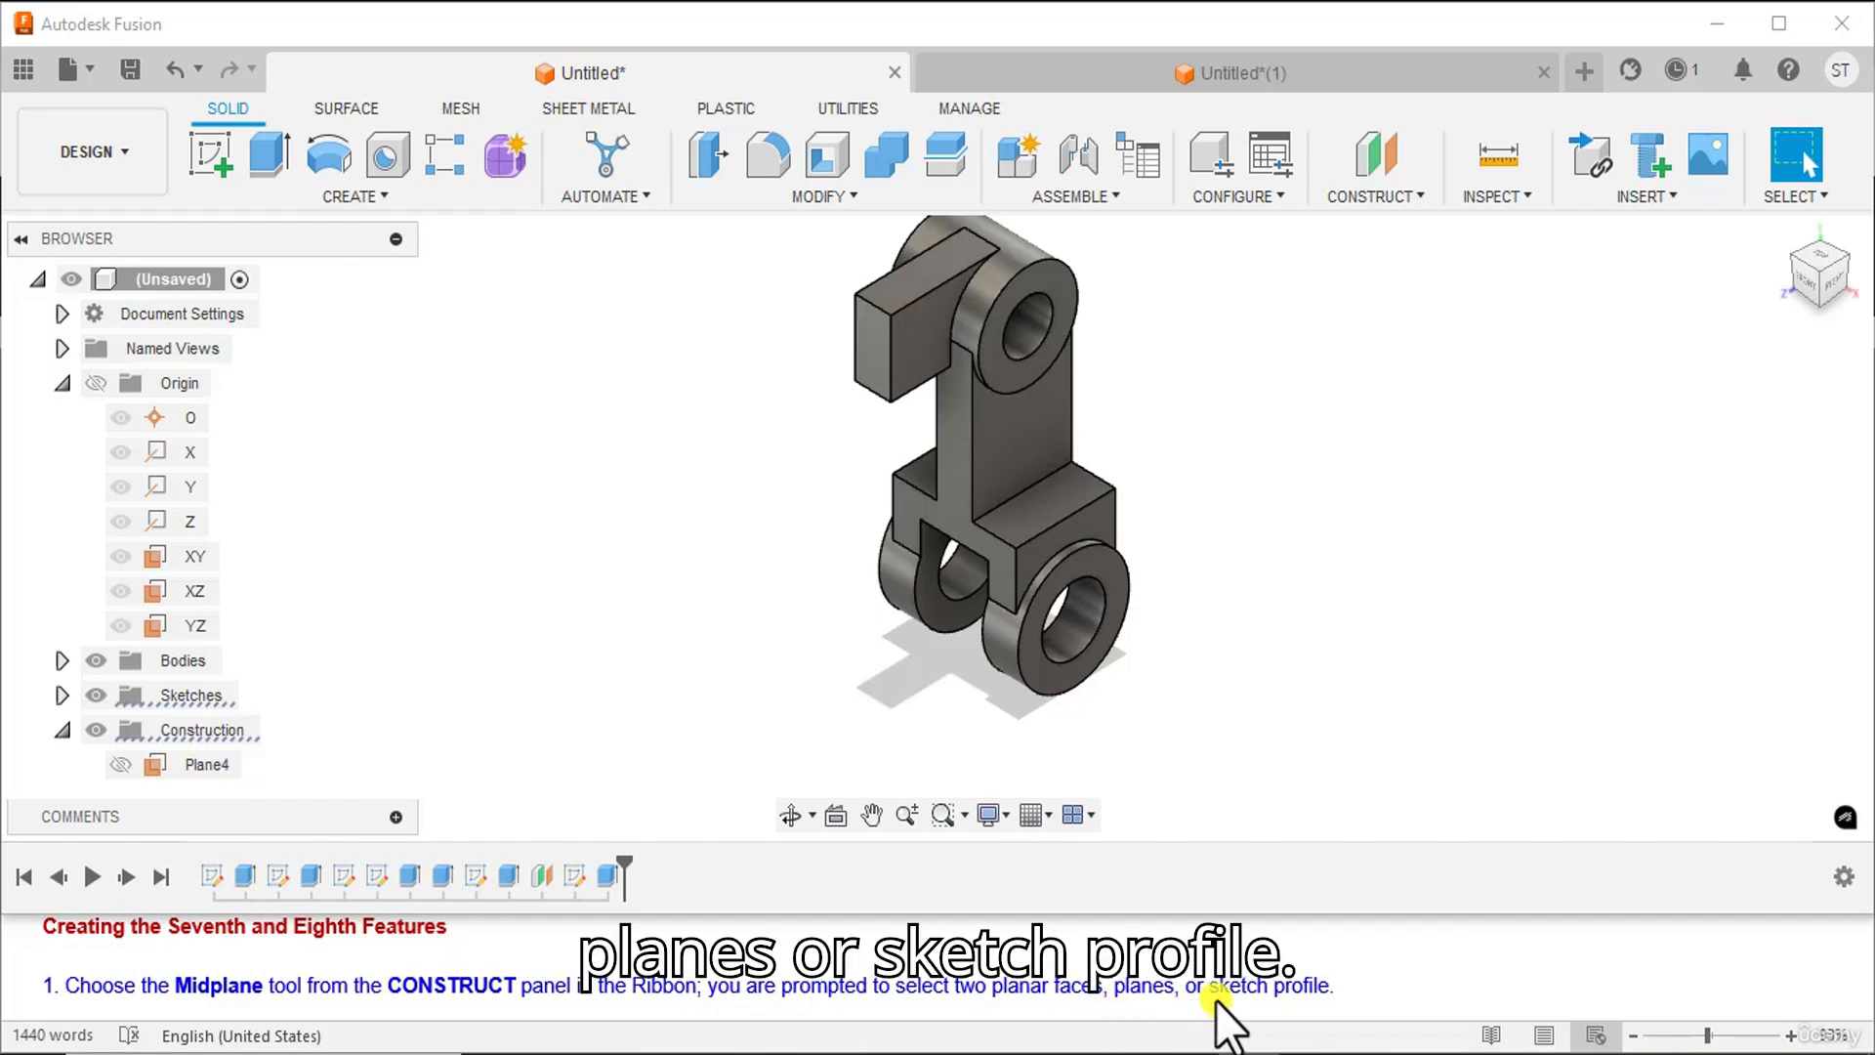
pyautogui.scroll(-2, 1350, 1007)
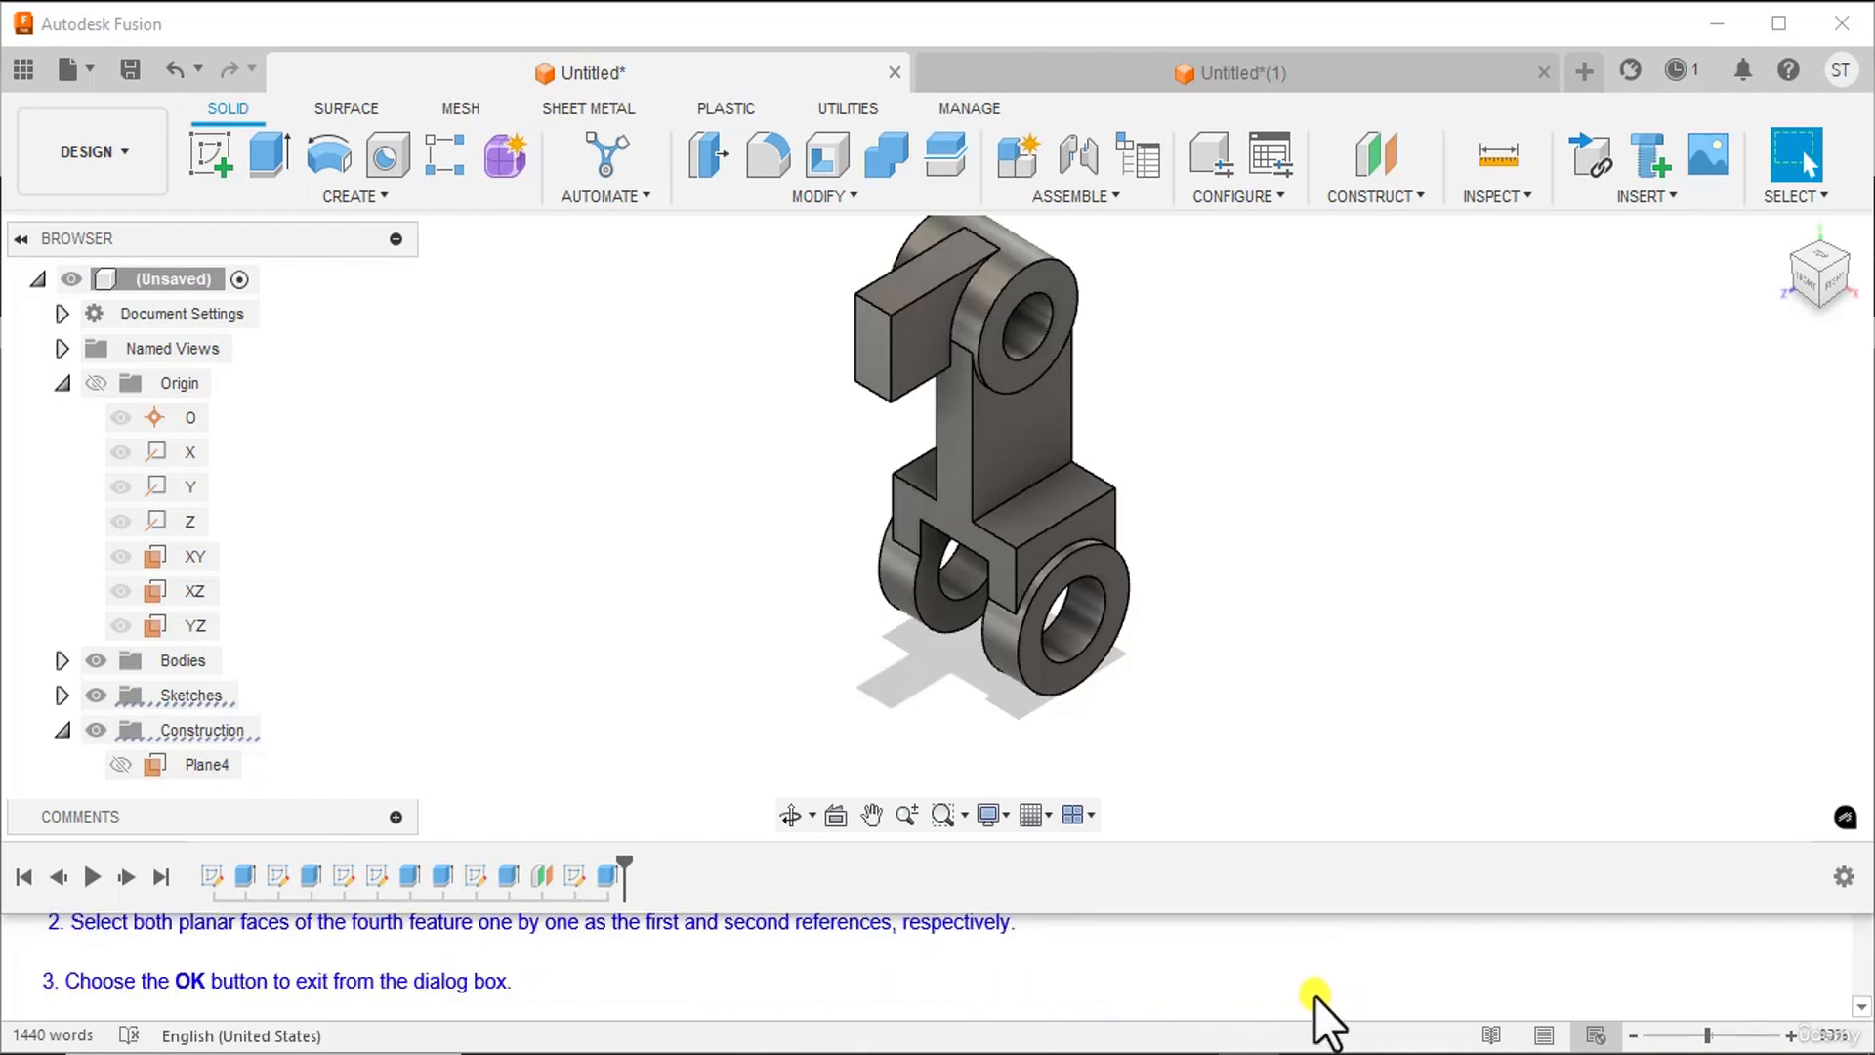
pyautogui.scroll(1, 1314, 1001)
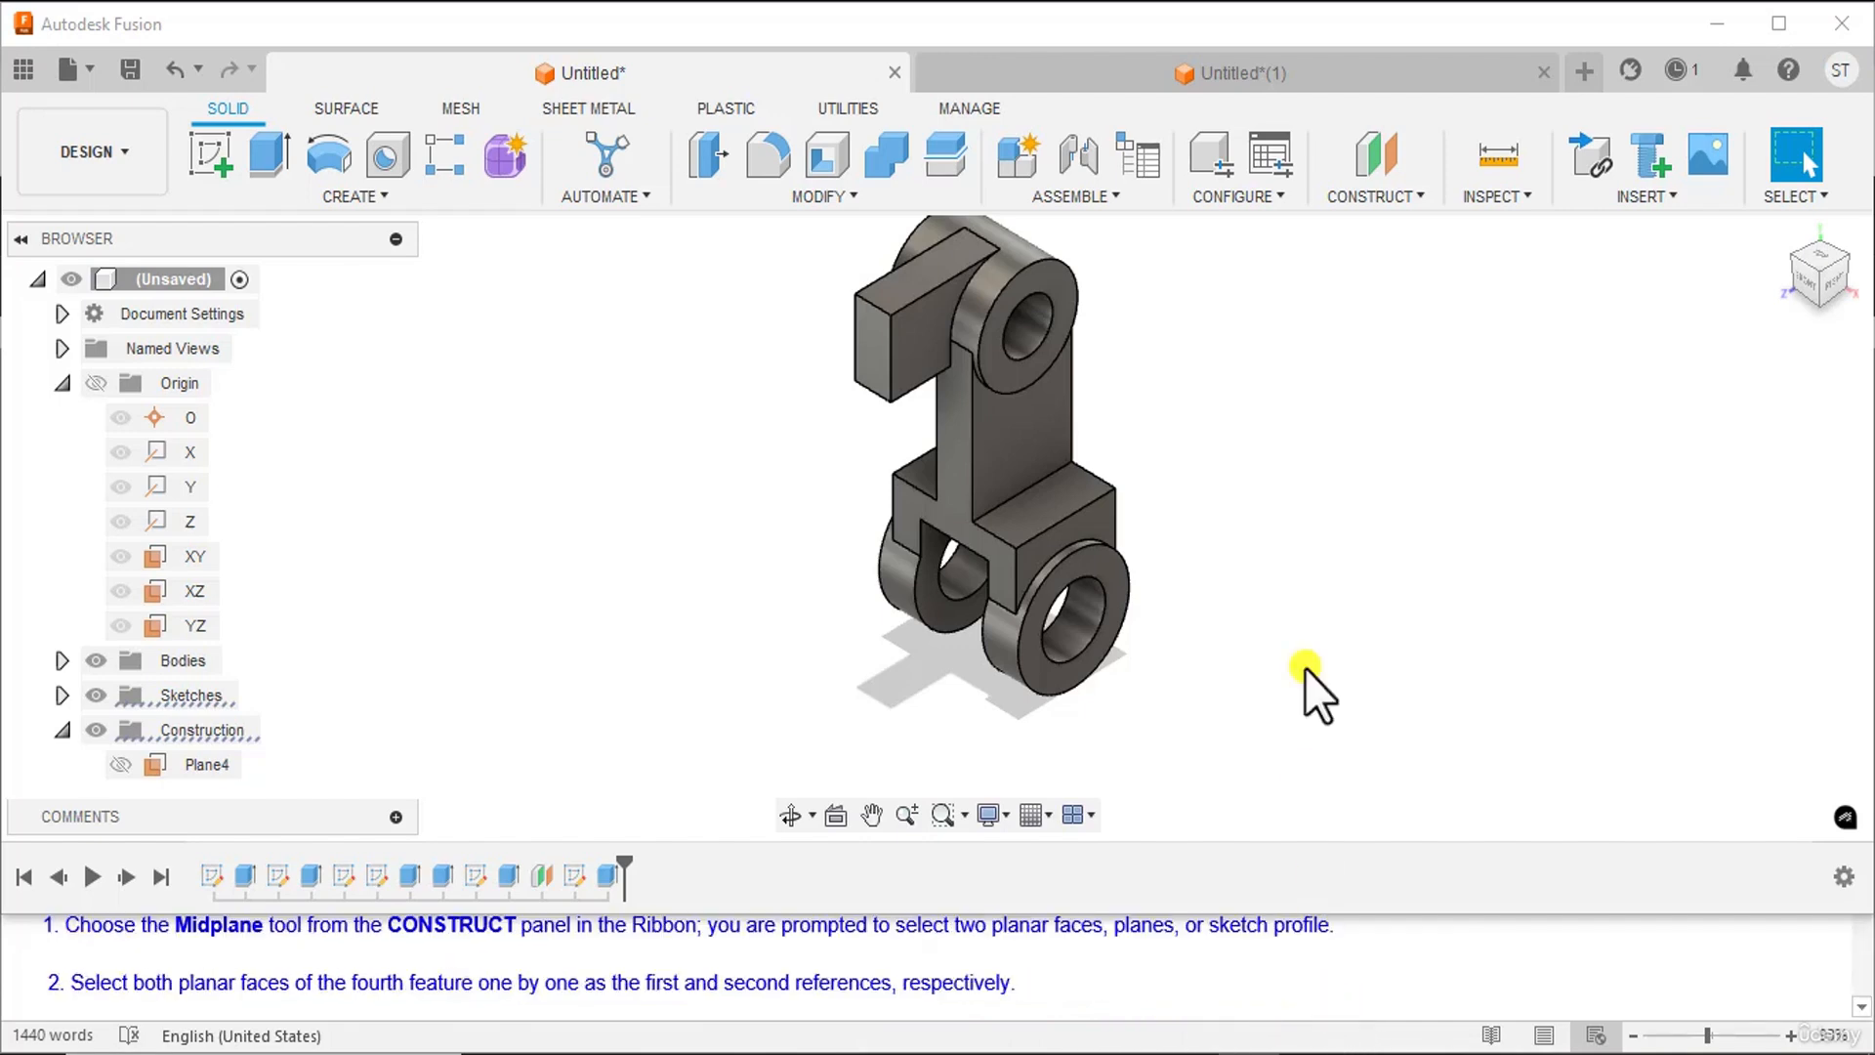
pyautogui.click(1373, 200)
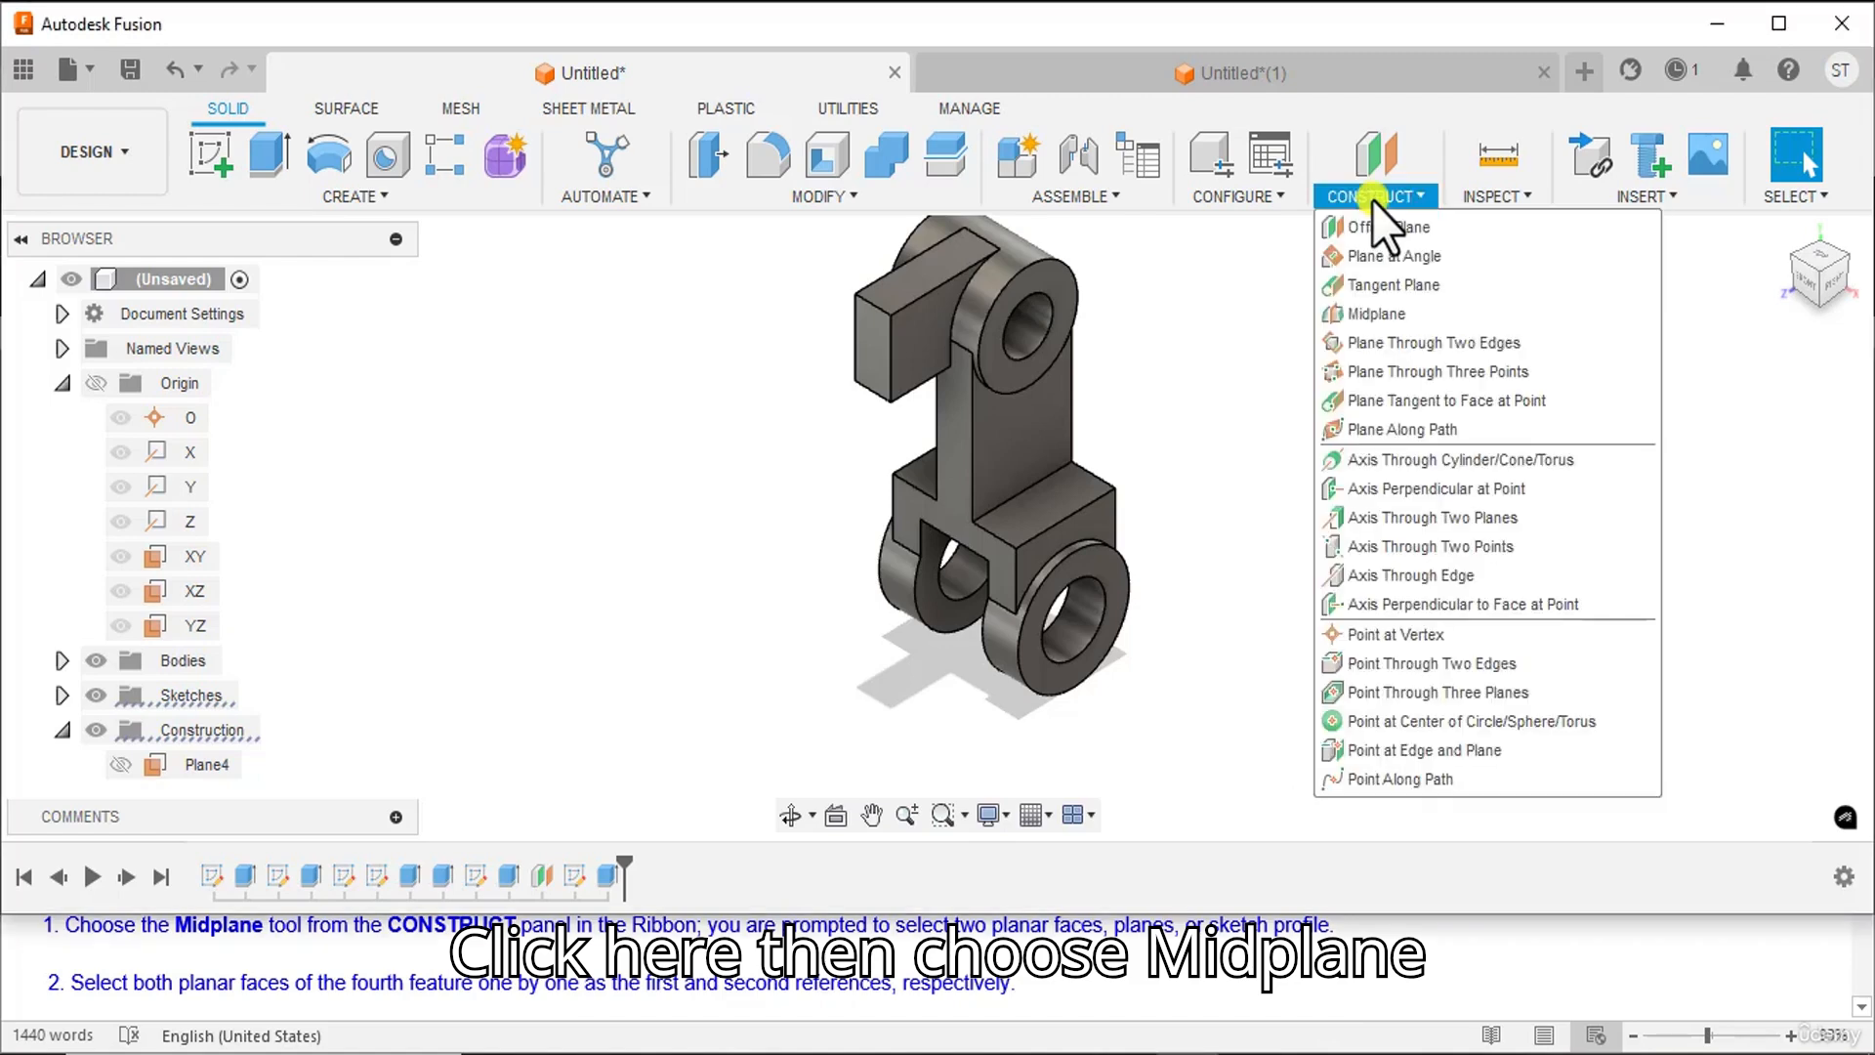
pyautogui.click(1392, 312)
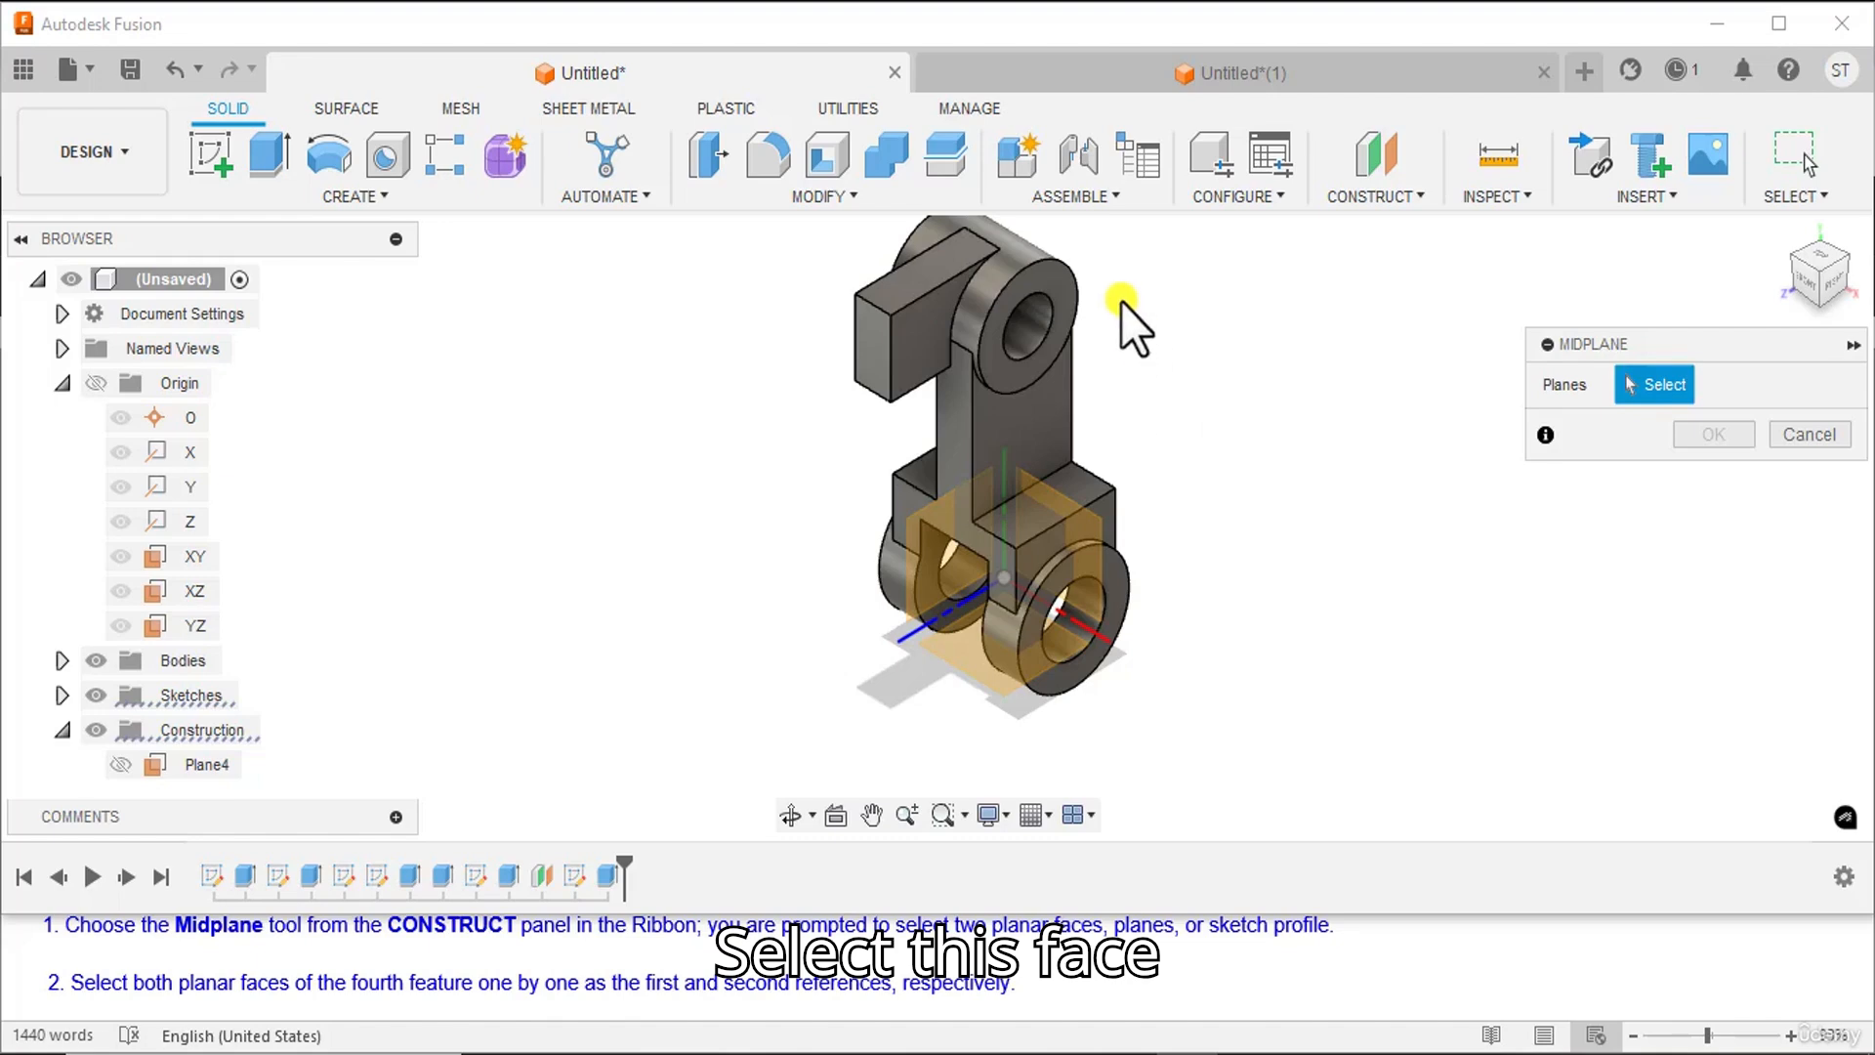
pyautogui.click(1062, 286)
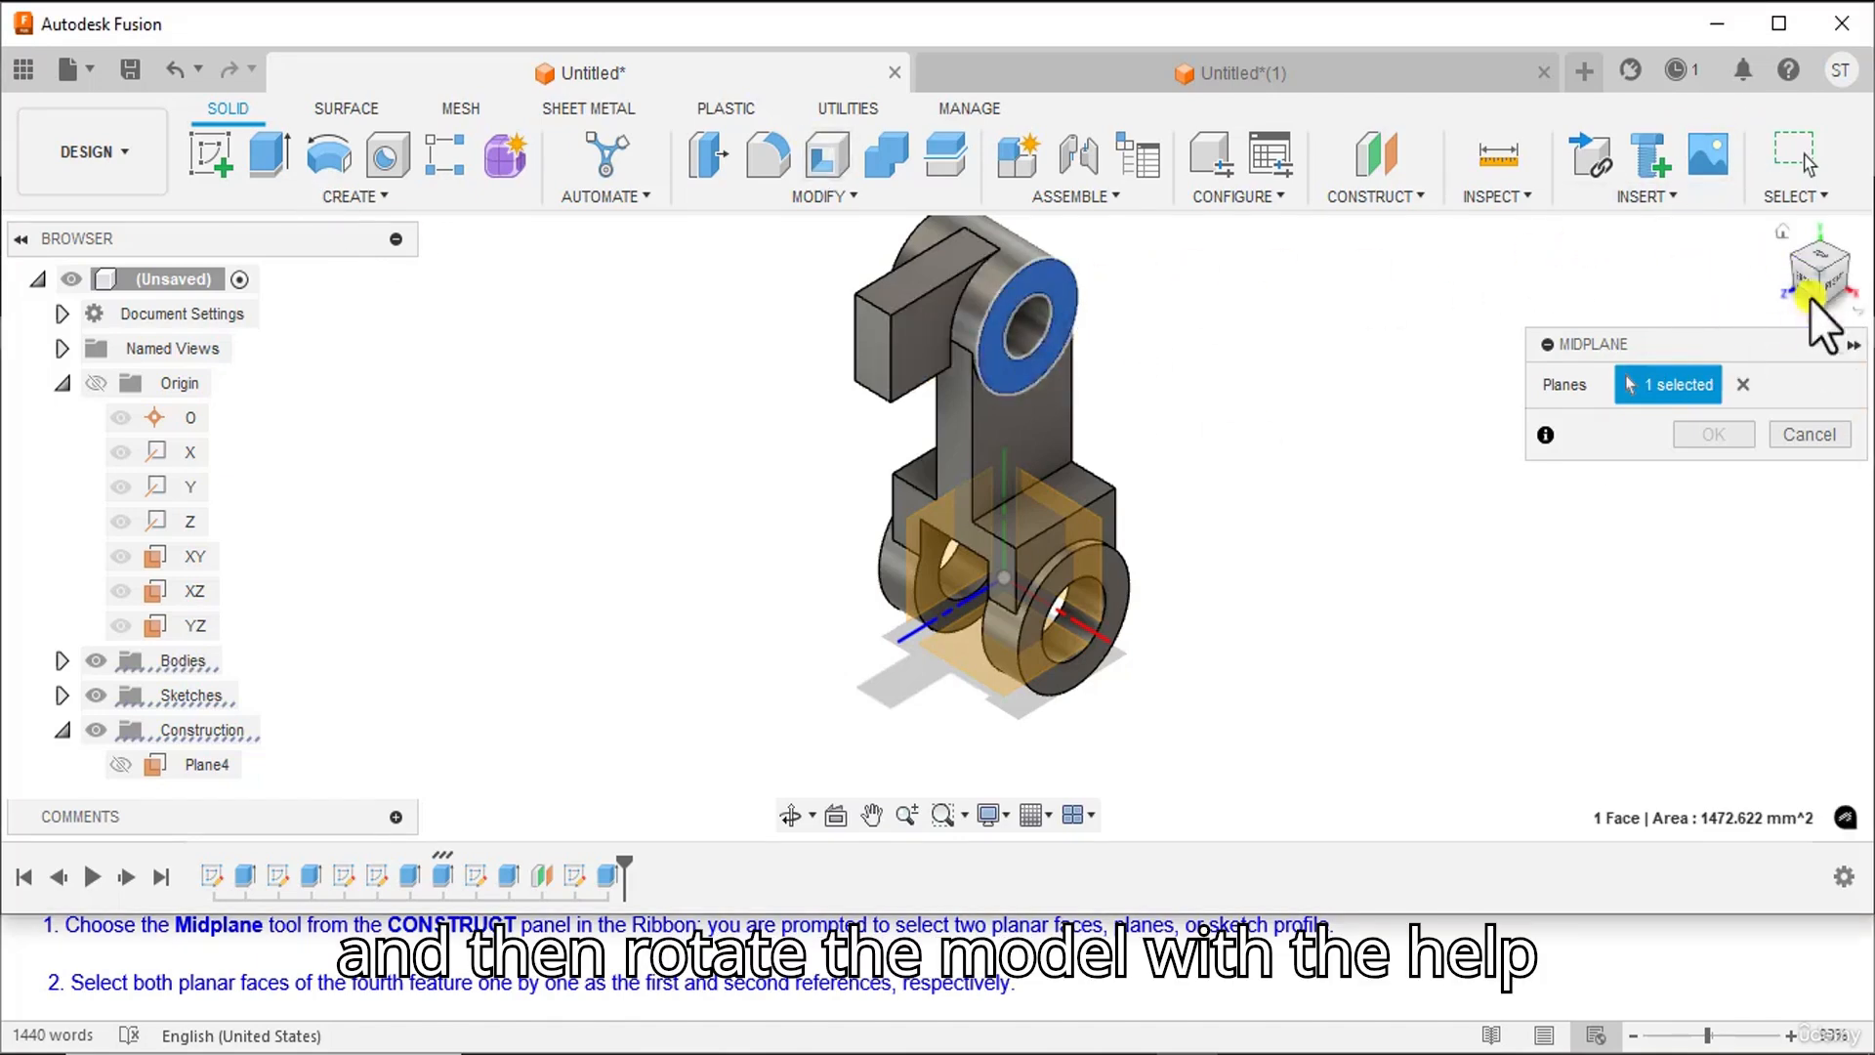
pyautogui.moveTo(1802, 279); pyautogui.dragTo(245, 245)
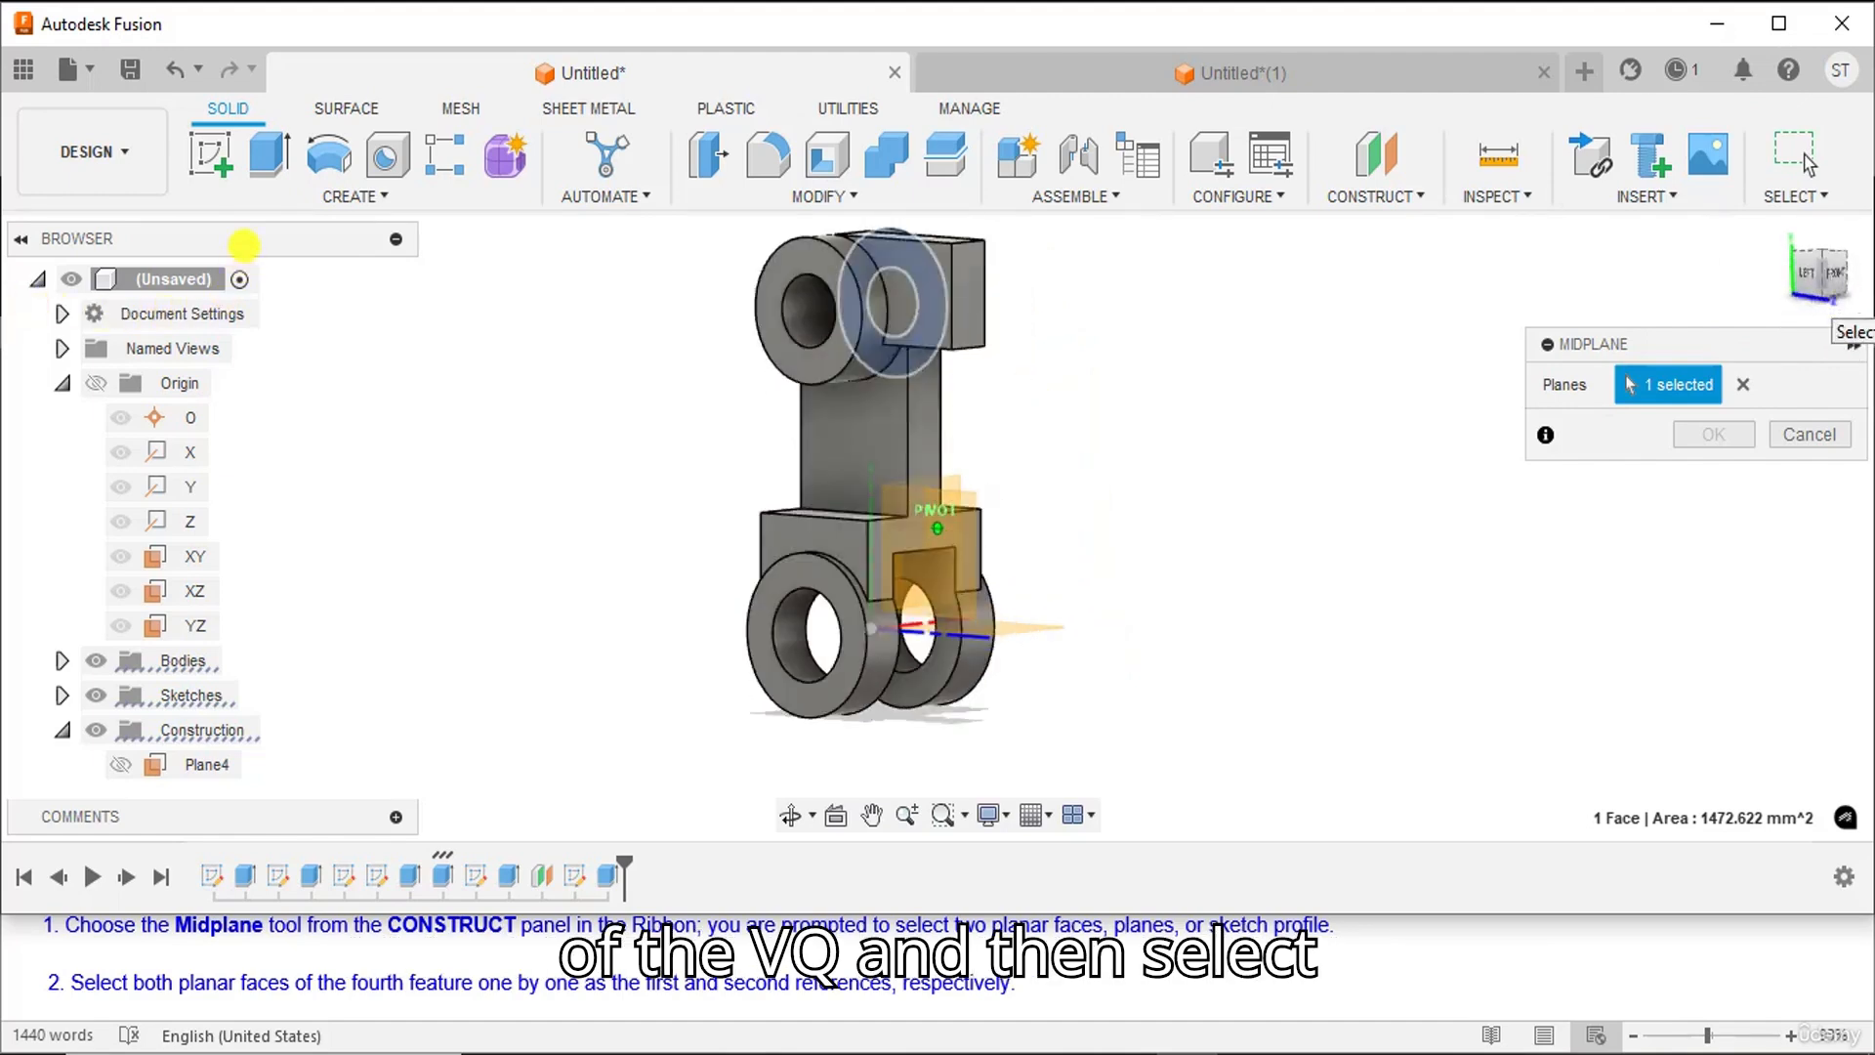
pyautogui.click(783, 368)
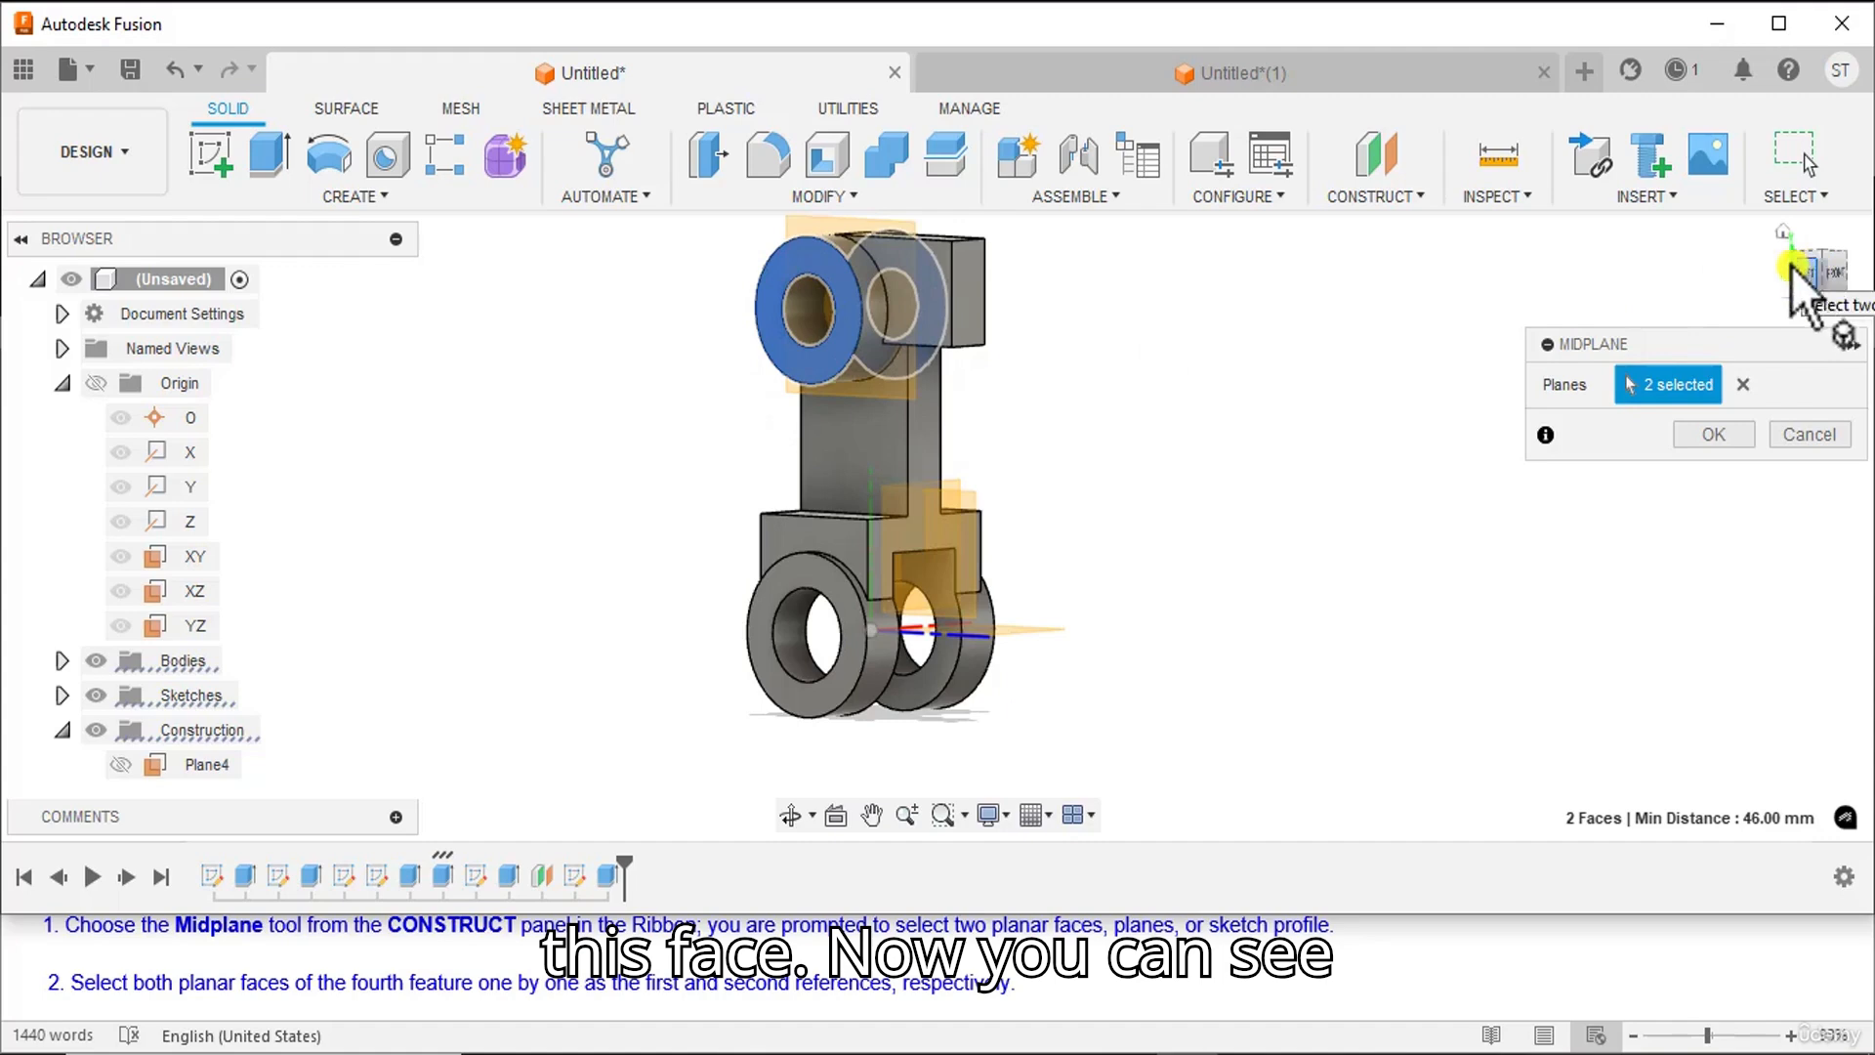
pyautogui.click(1783, 231)
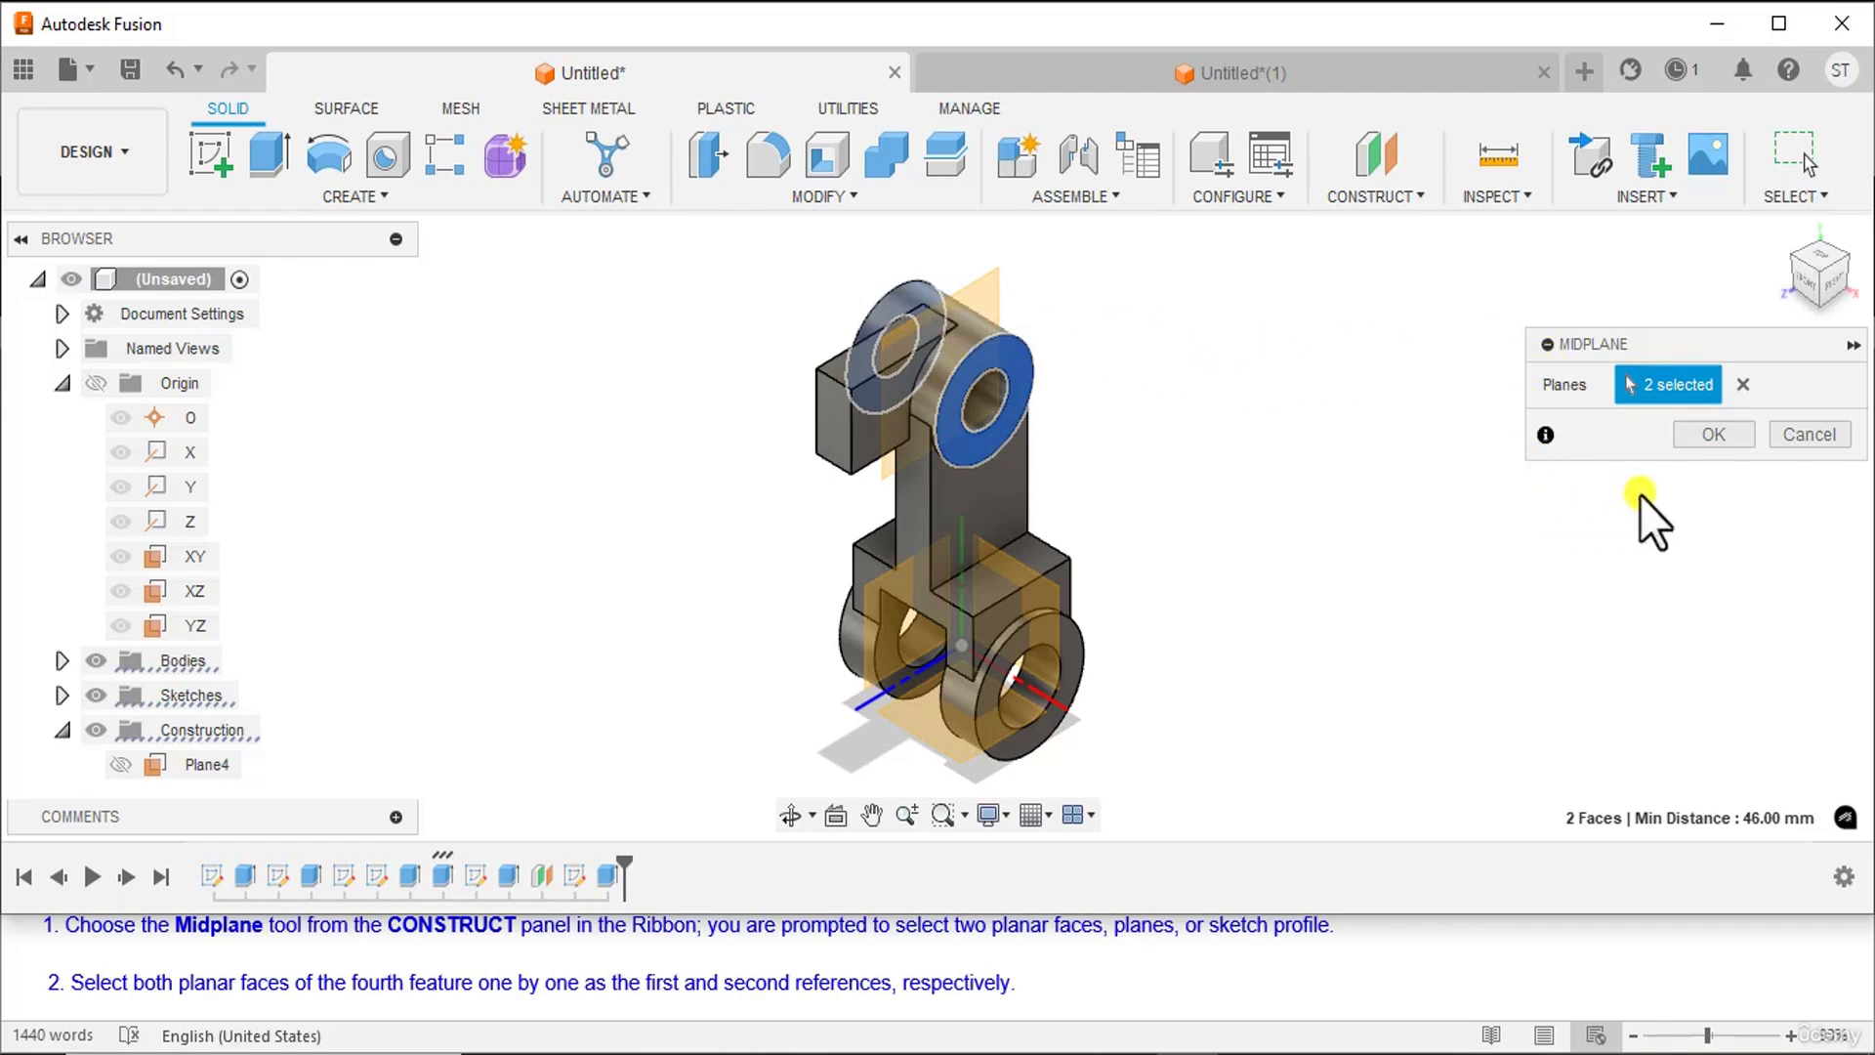
pyautogui.scroll(-1, 665, 982)
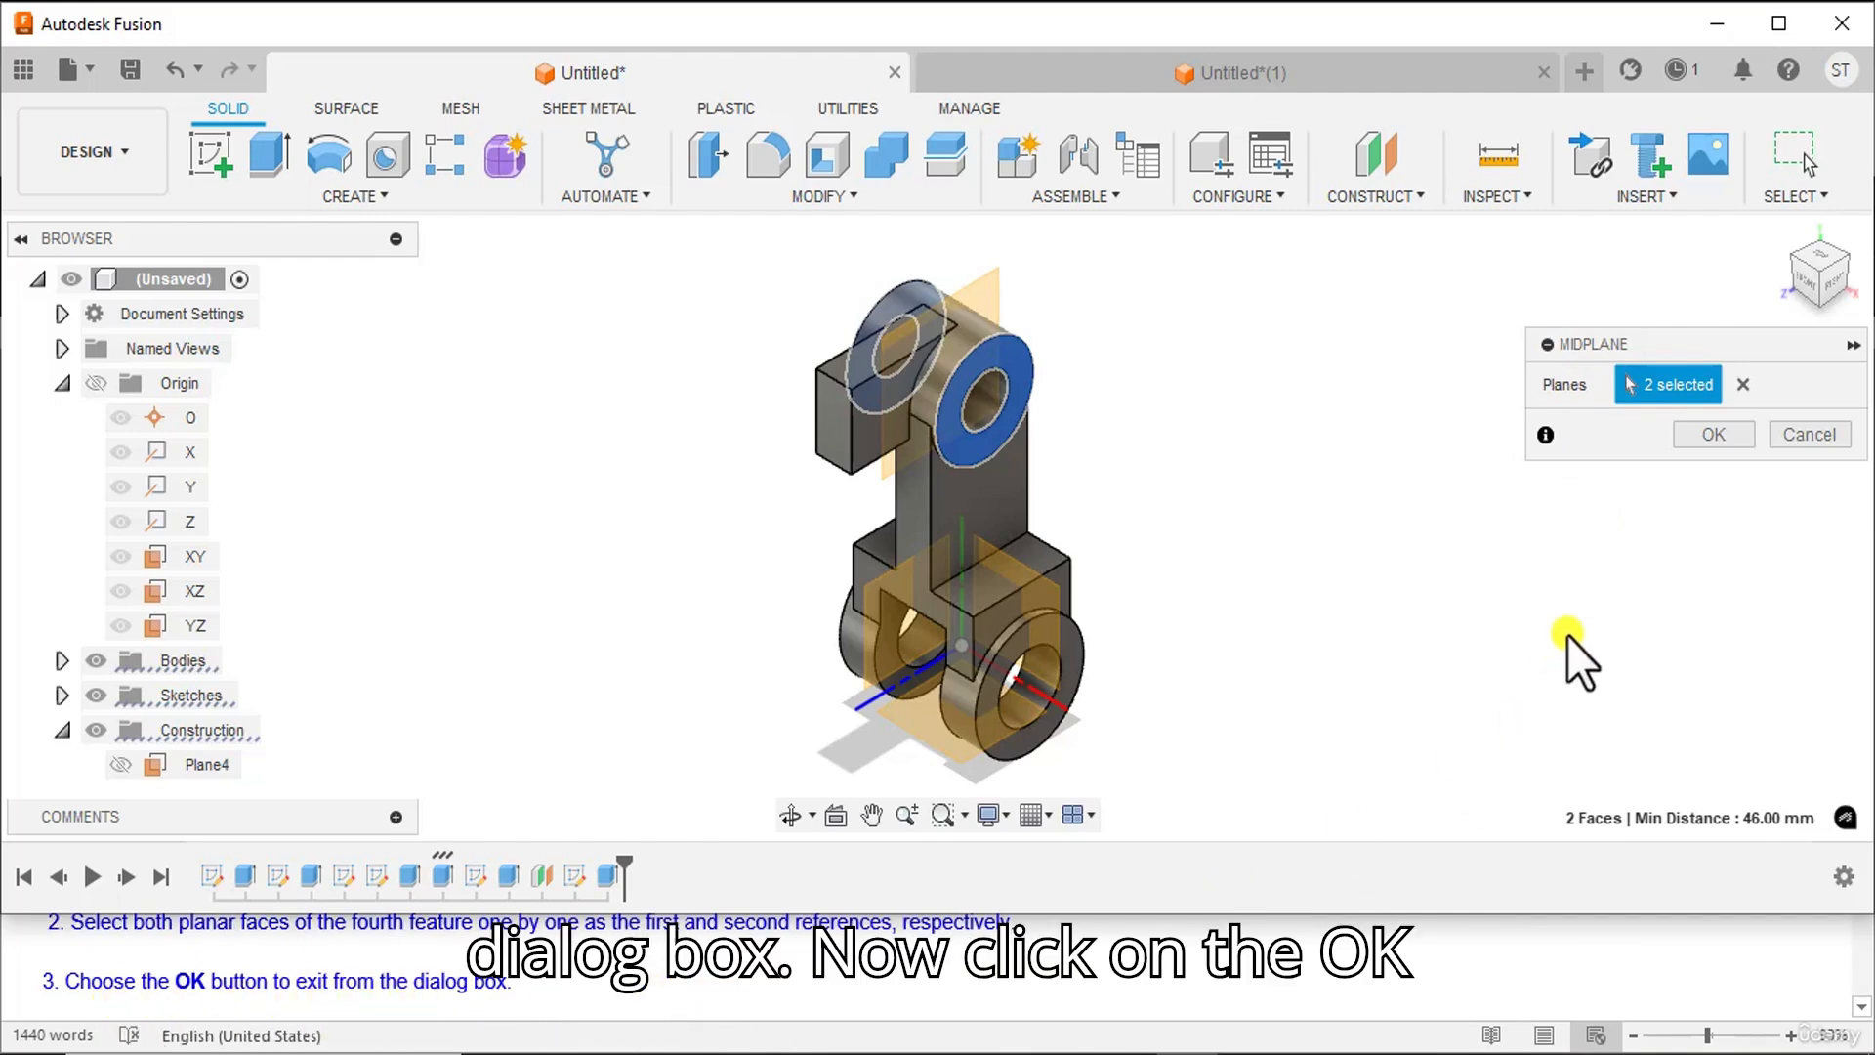
pyautogui.click(1716, 434)
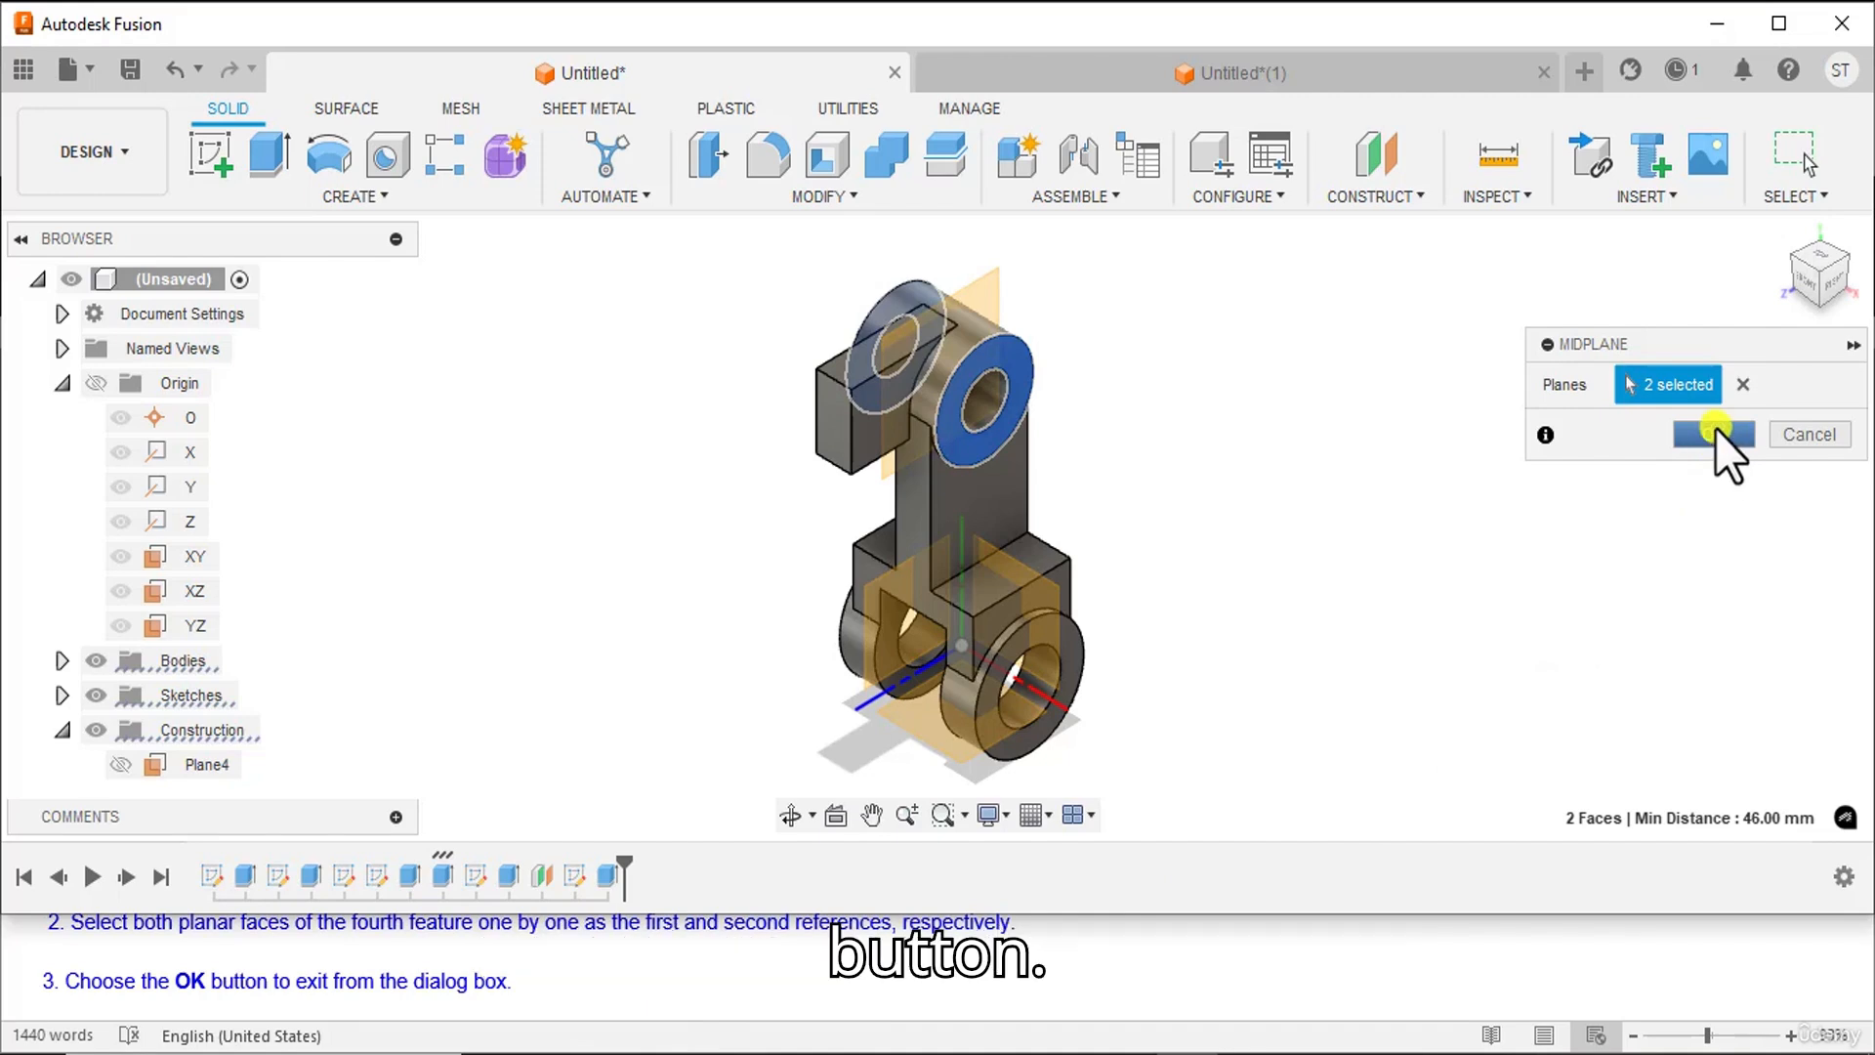
# - Start a new sketch on the newly created midplane through the upper cylinder
pyautogui.moveTo(1252, 599); pyautogui.dragTo(1256, 520, button='middle')
pyautogui.scroll(-1, 452, 995)
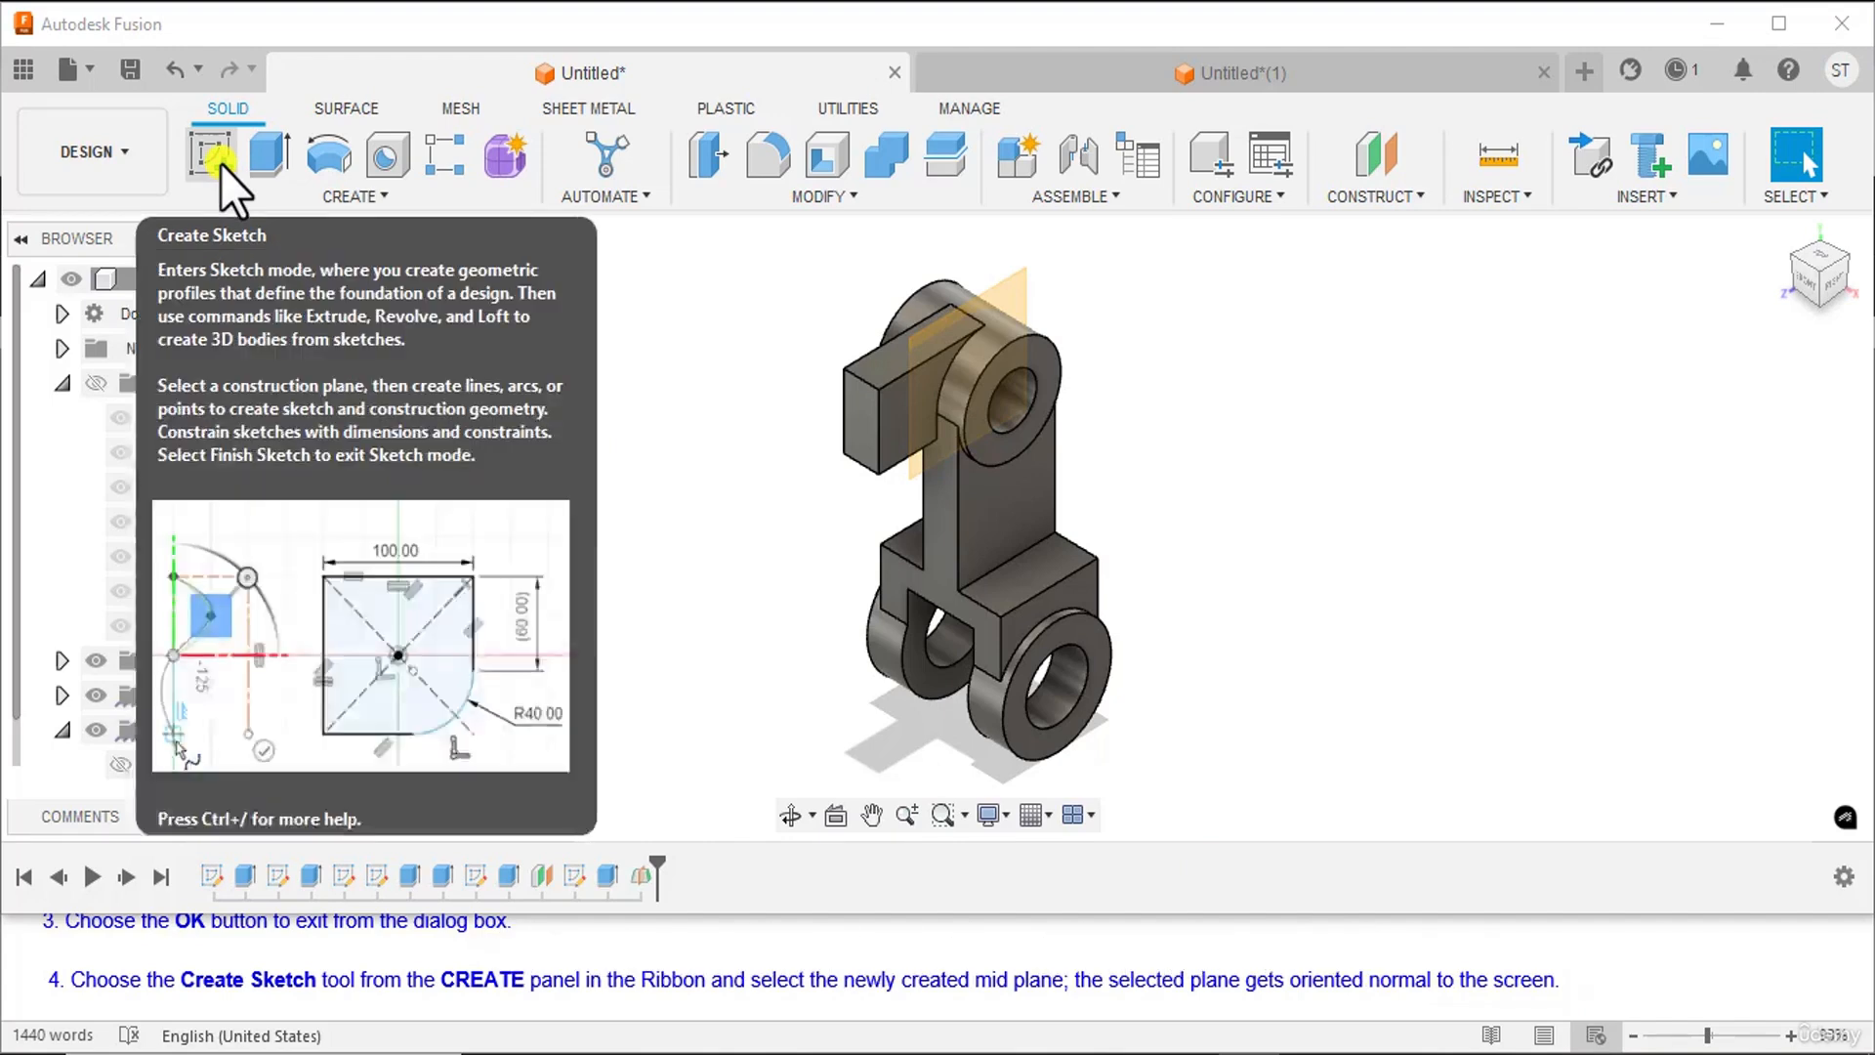
pyautogui.click(222, 164)
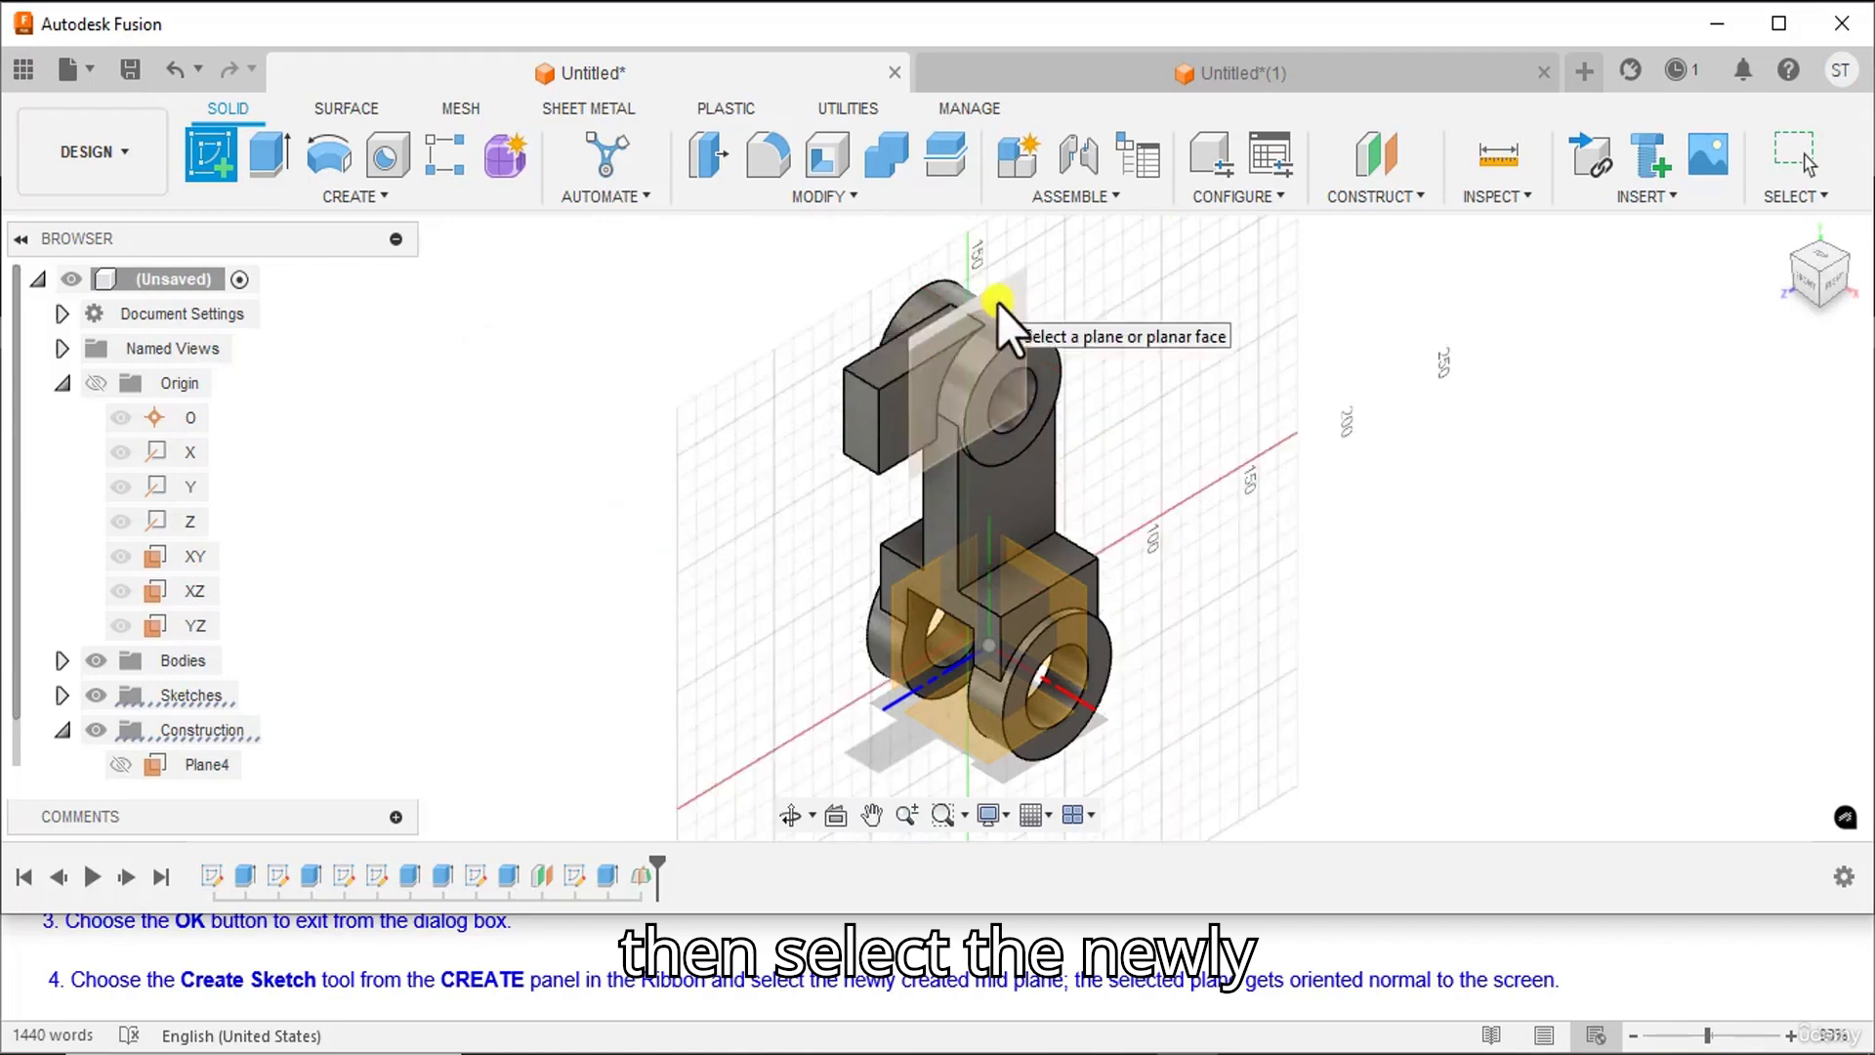
pyautogui.click(997, 303)
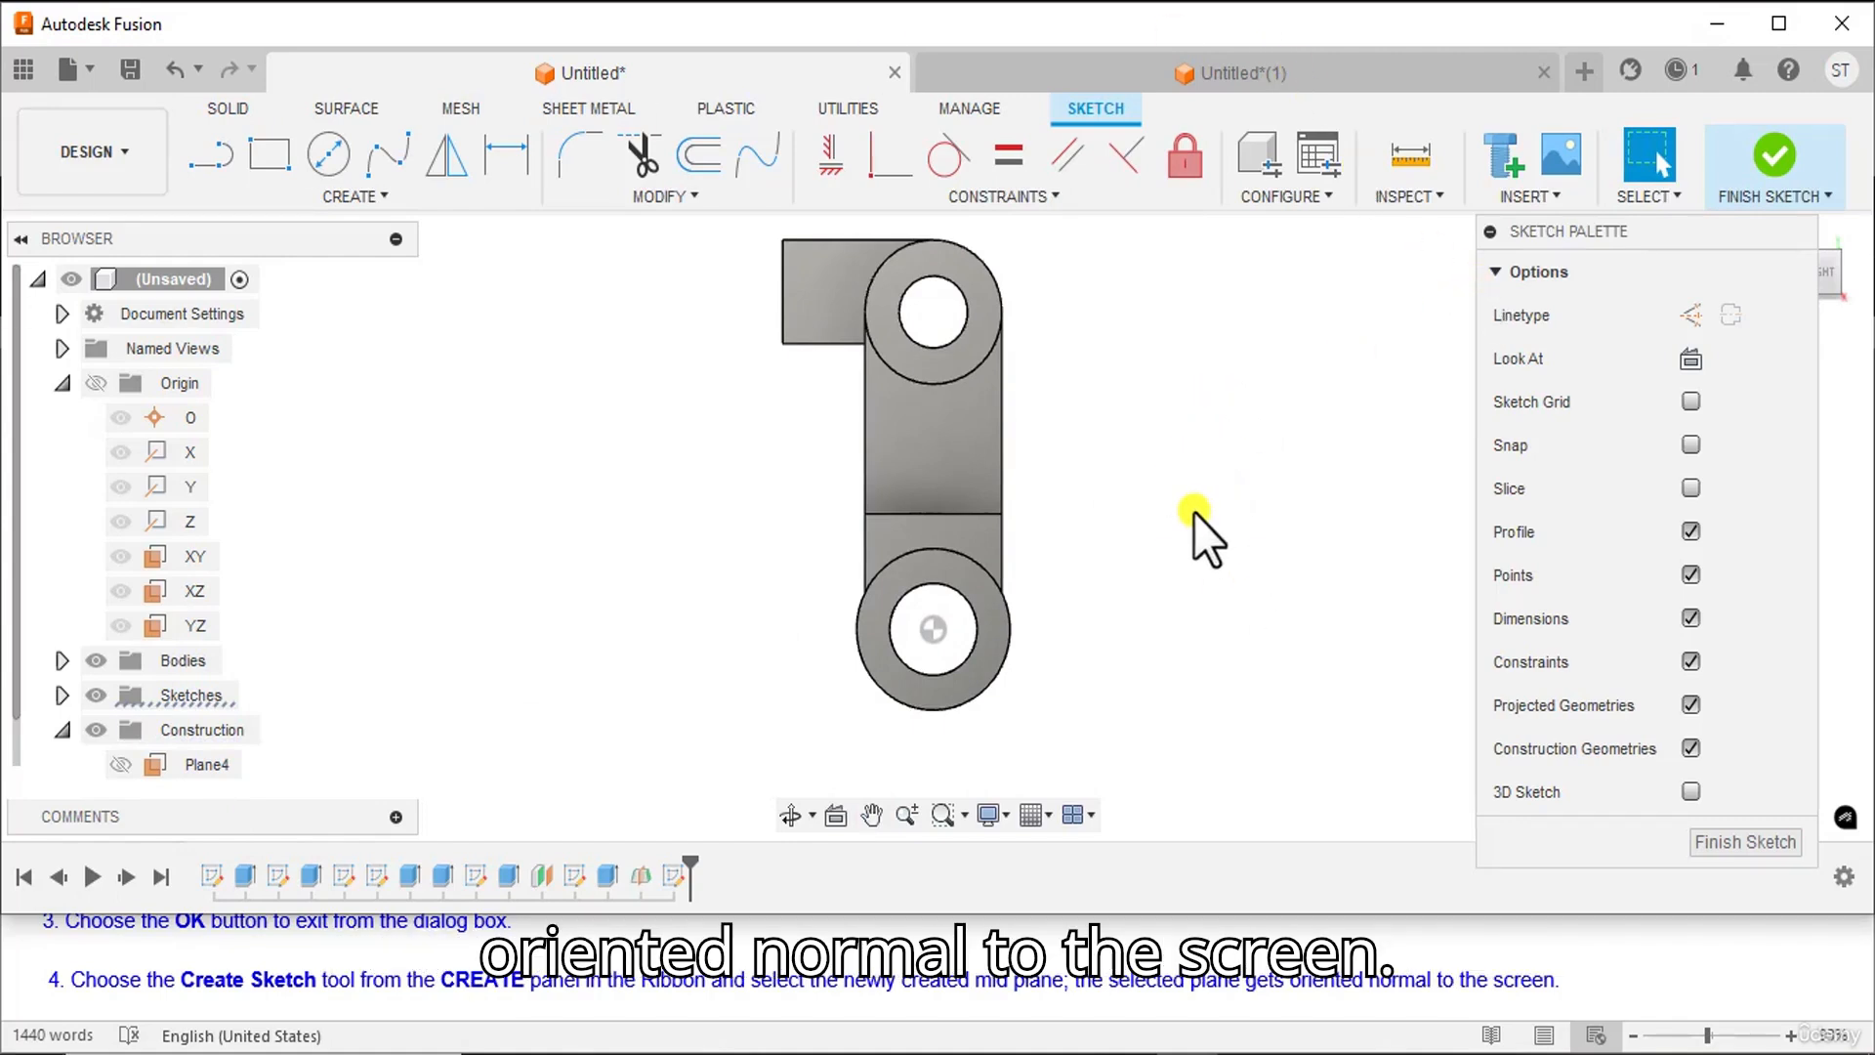
pyautogui.scroll(-2, 699, 992)
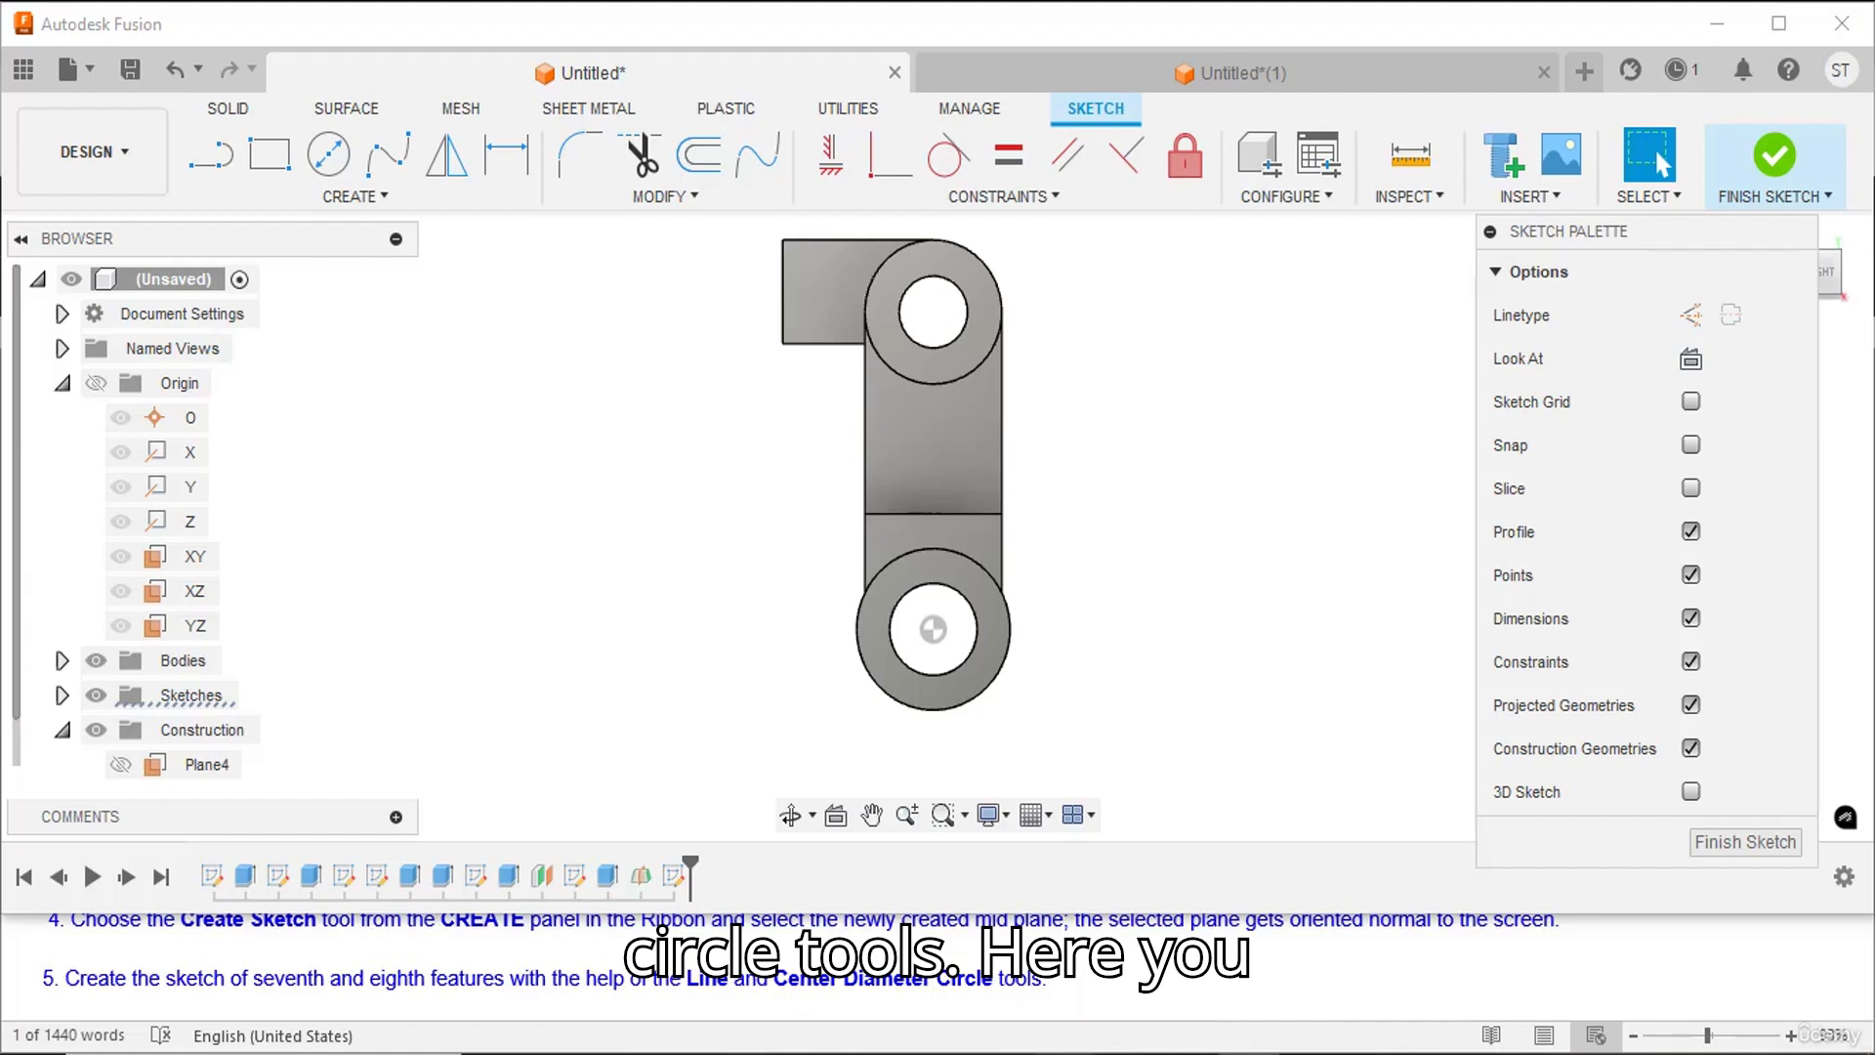
# - Sketch two concentric circles about 23 mm and 37 mm in diameter, beside the free end of the rectangular block
pyautogui.click(1115, 1054)
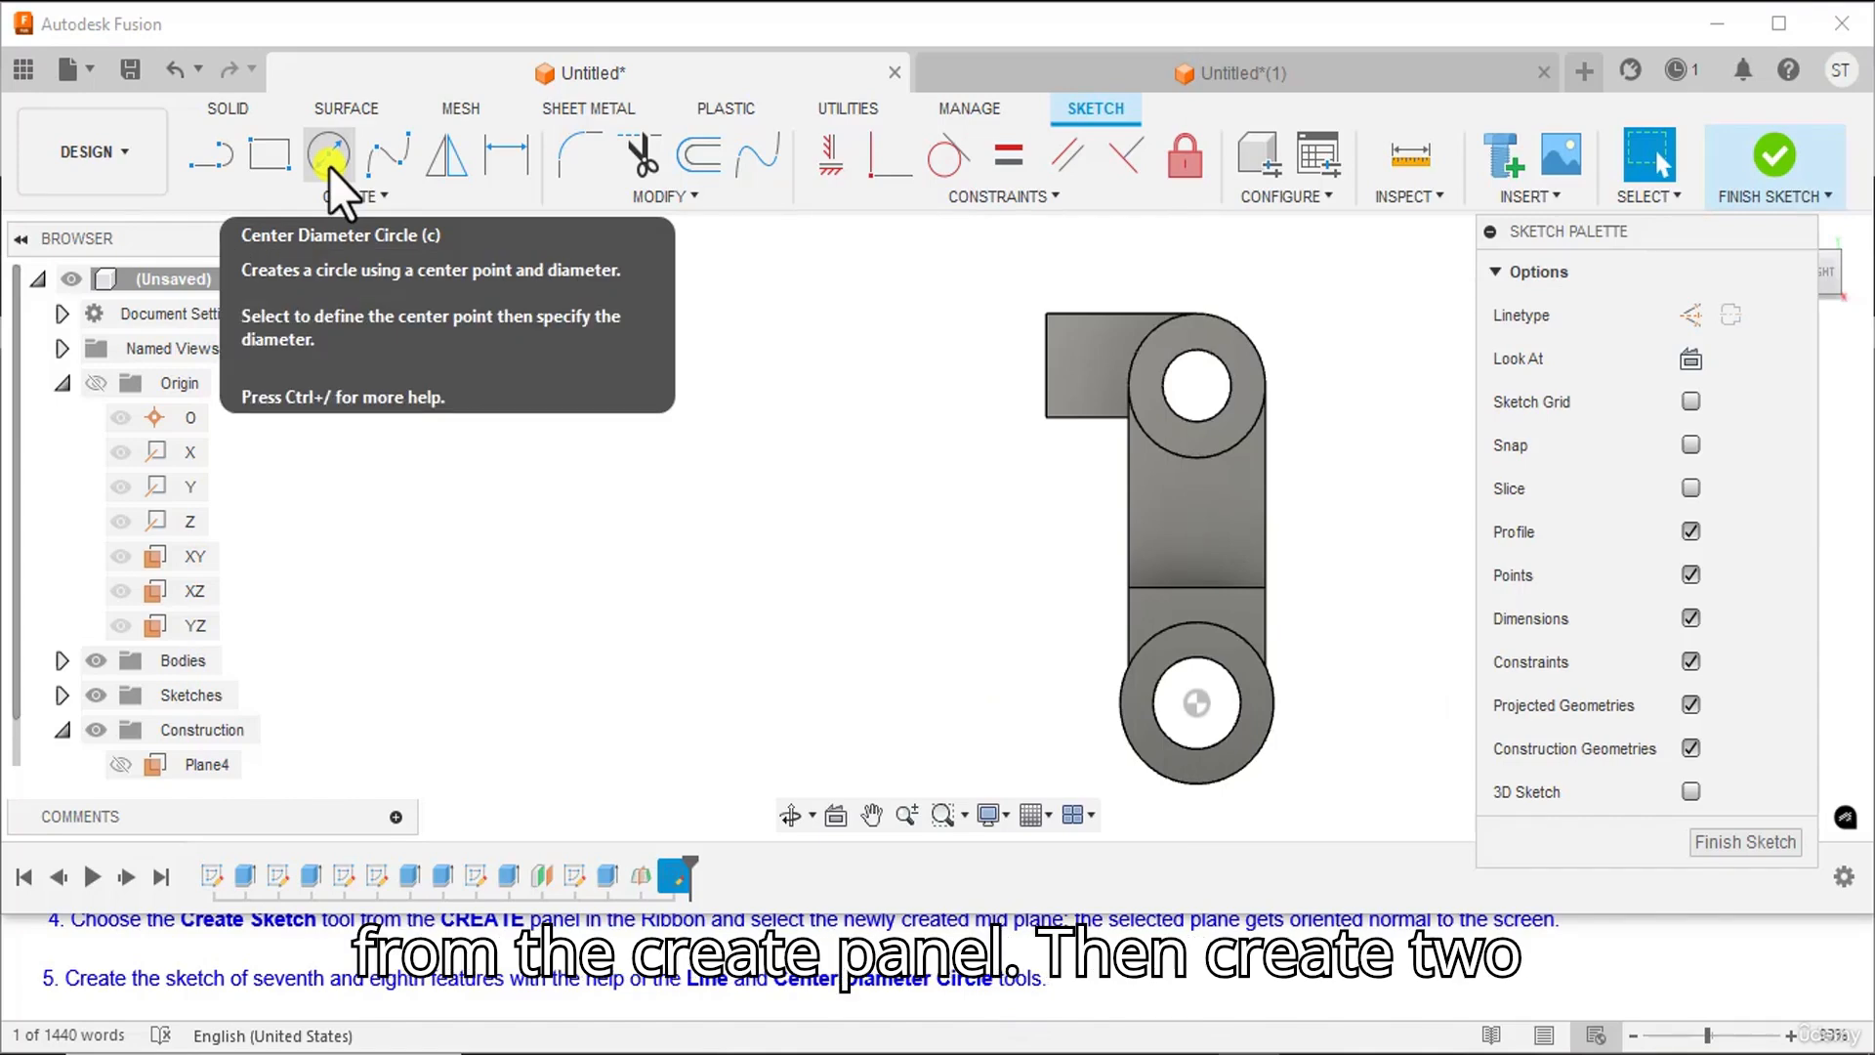
pyautogui.click(331, 165)
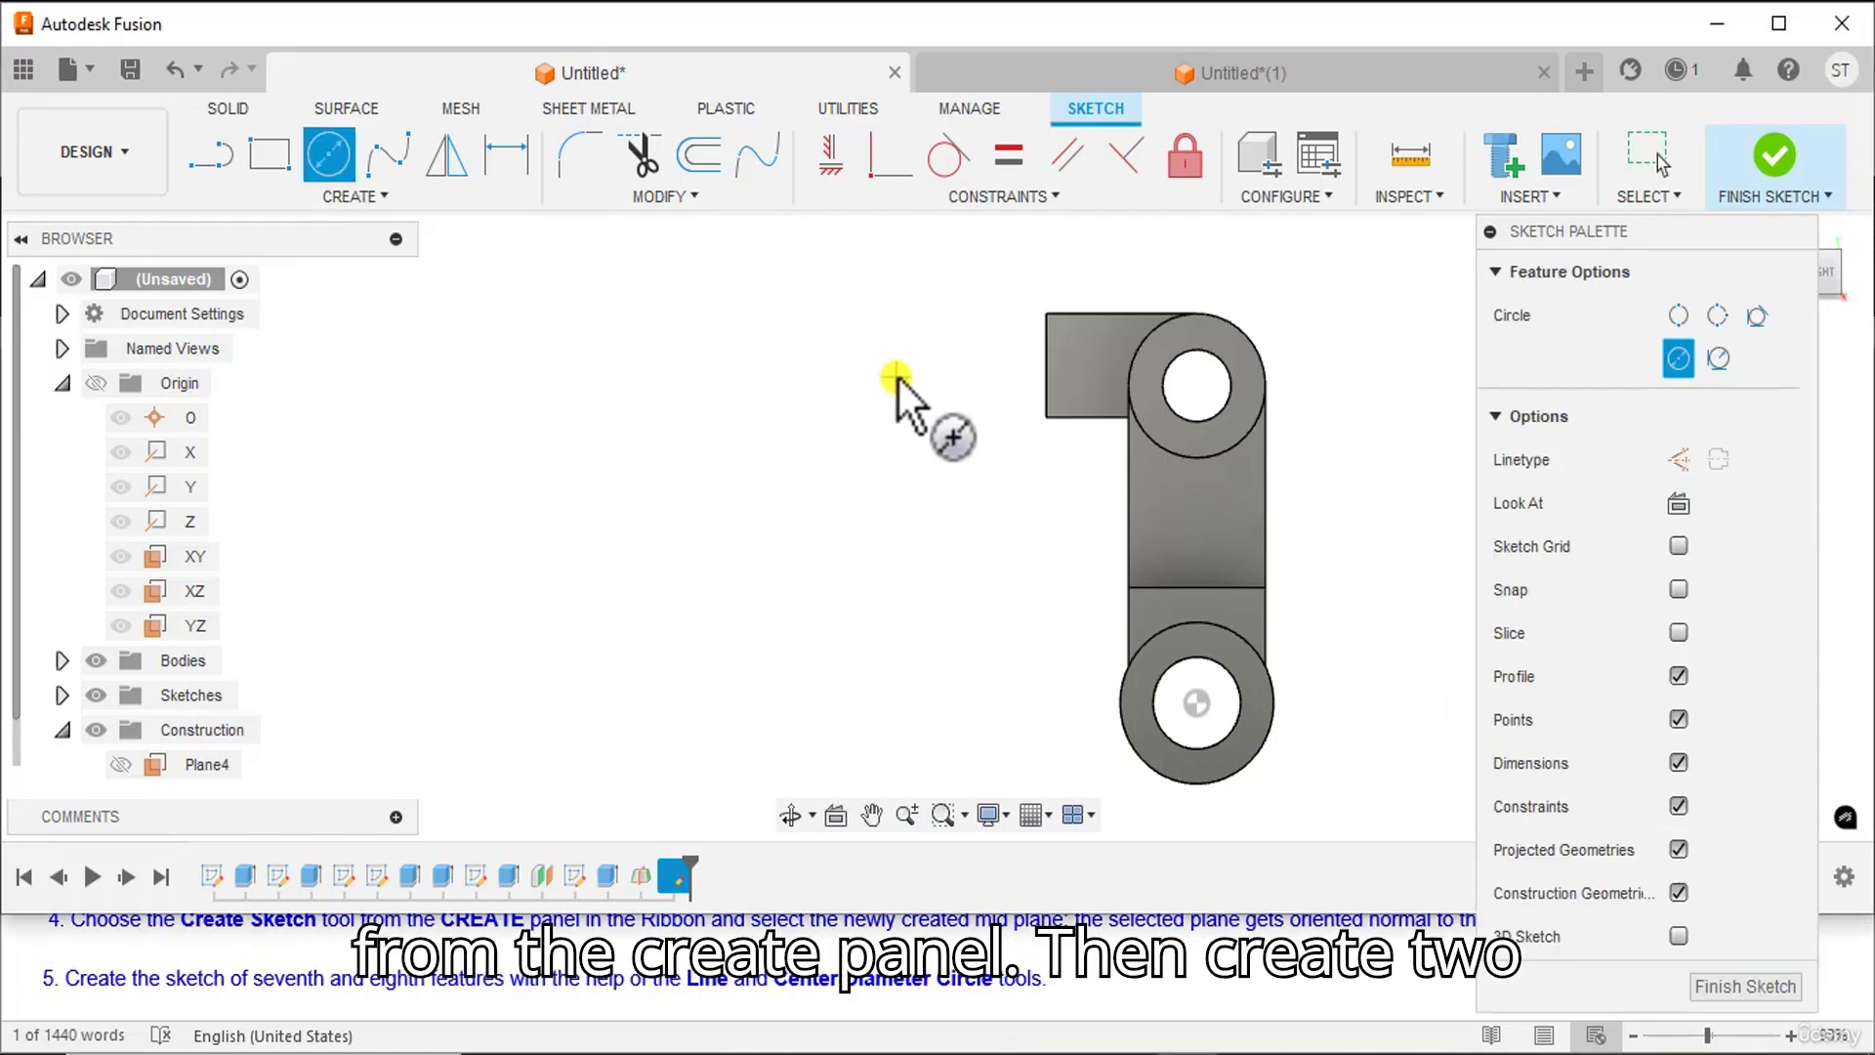
pyautogui.click(861, 370)
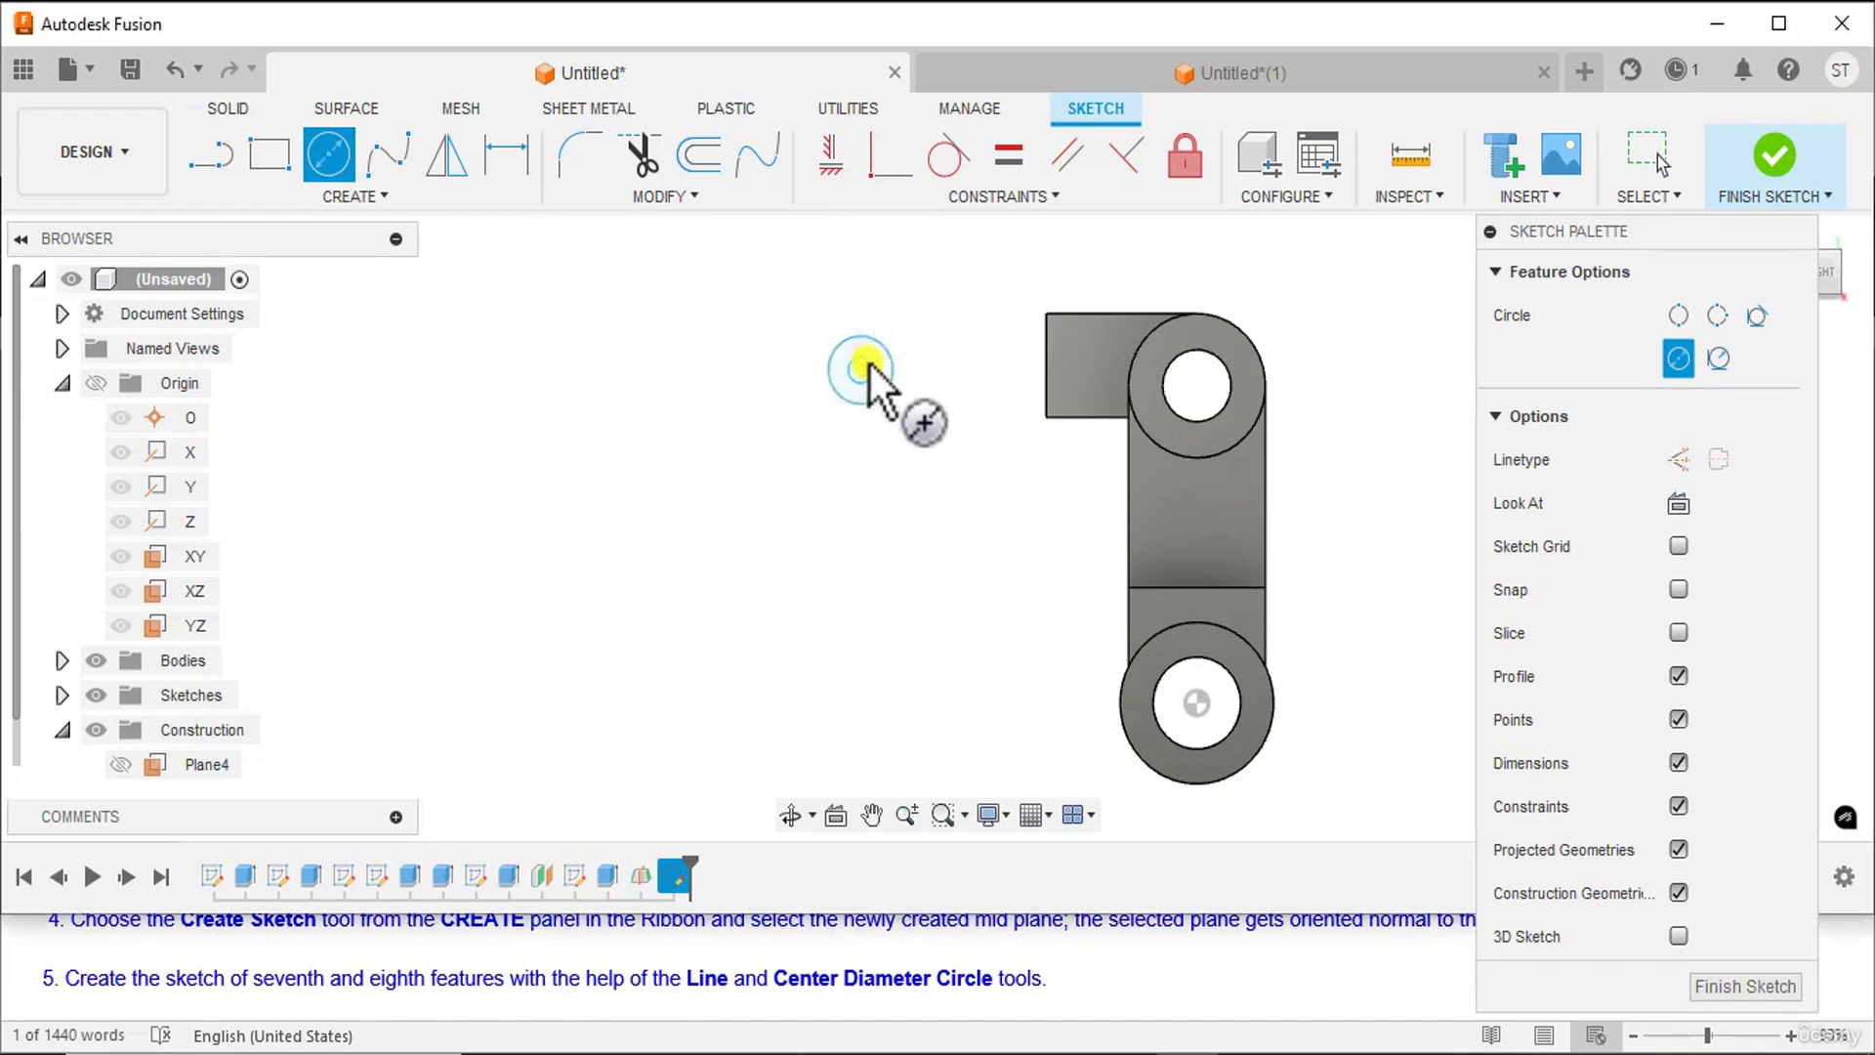
pyautogui.click(883, 327)
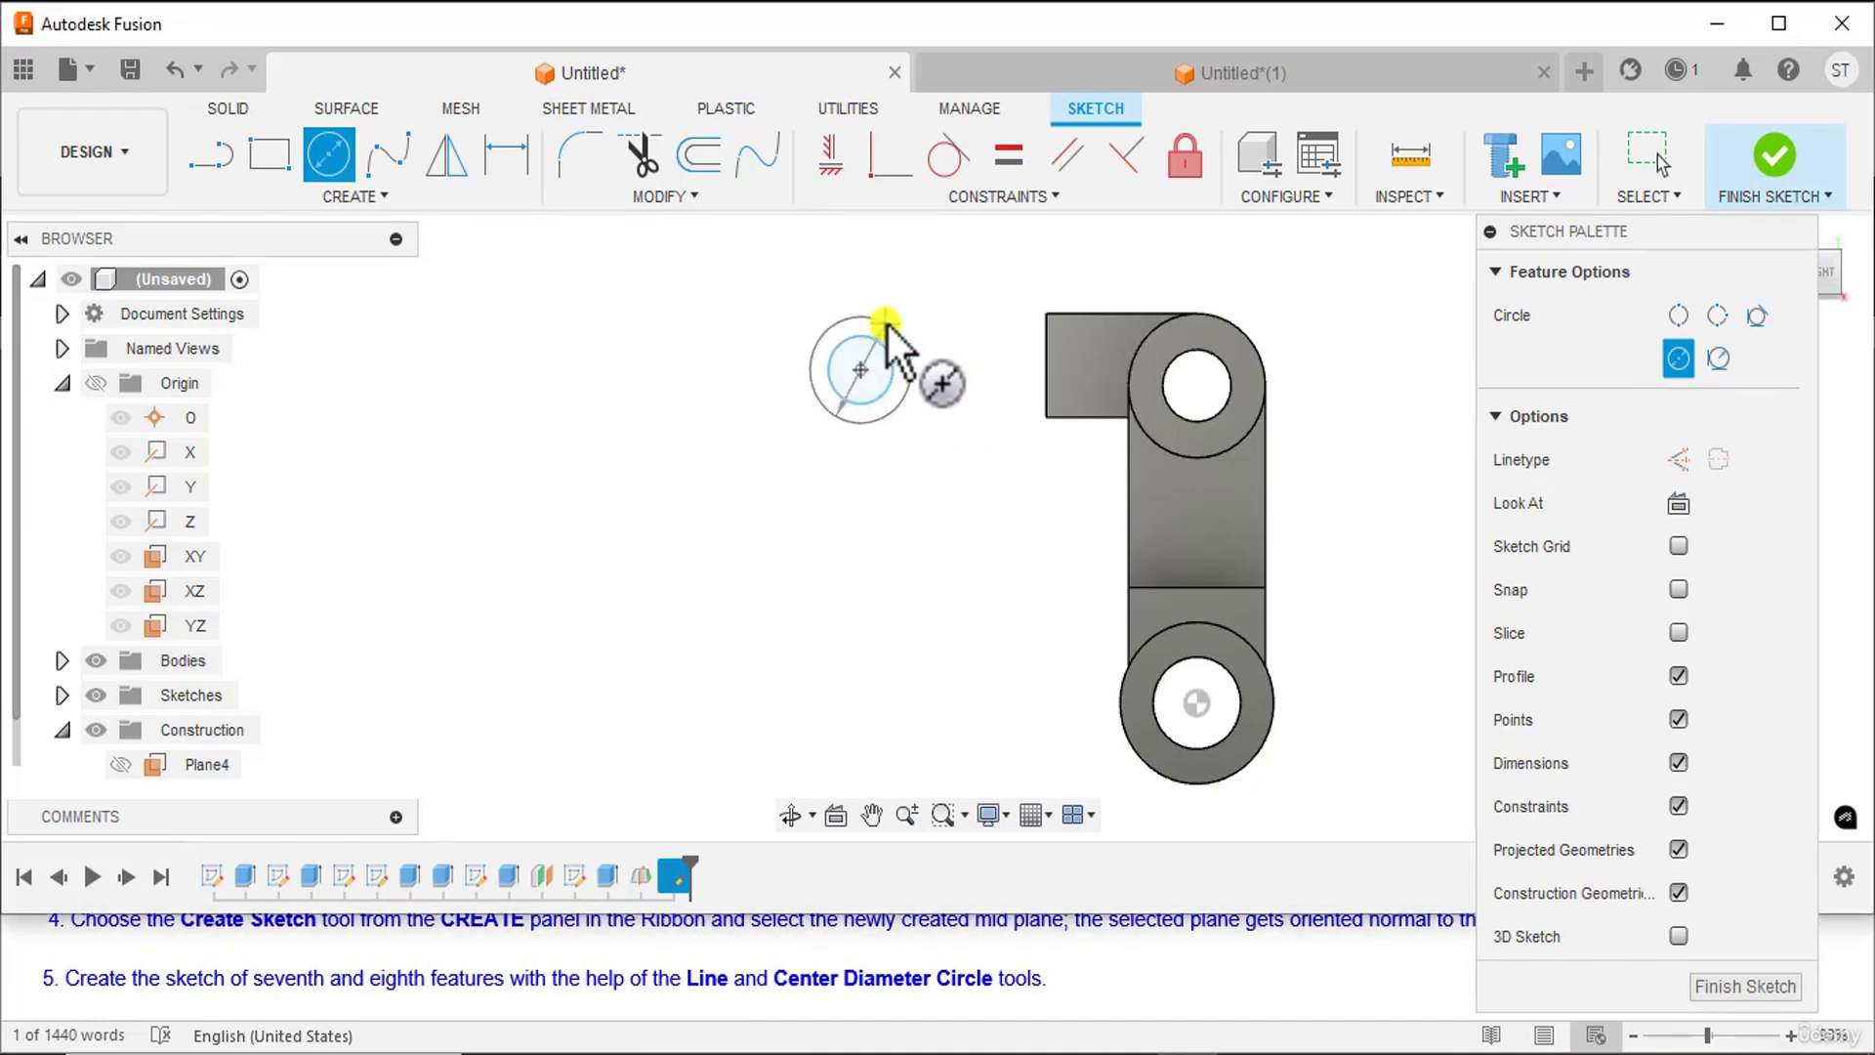
pyautogui.rightClick(634, 315)
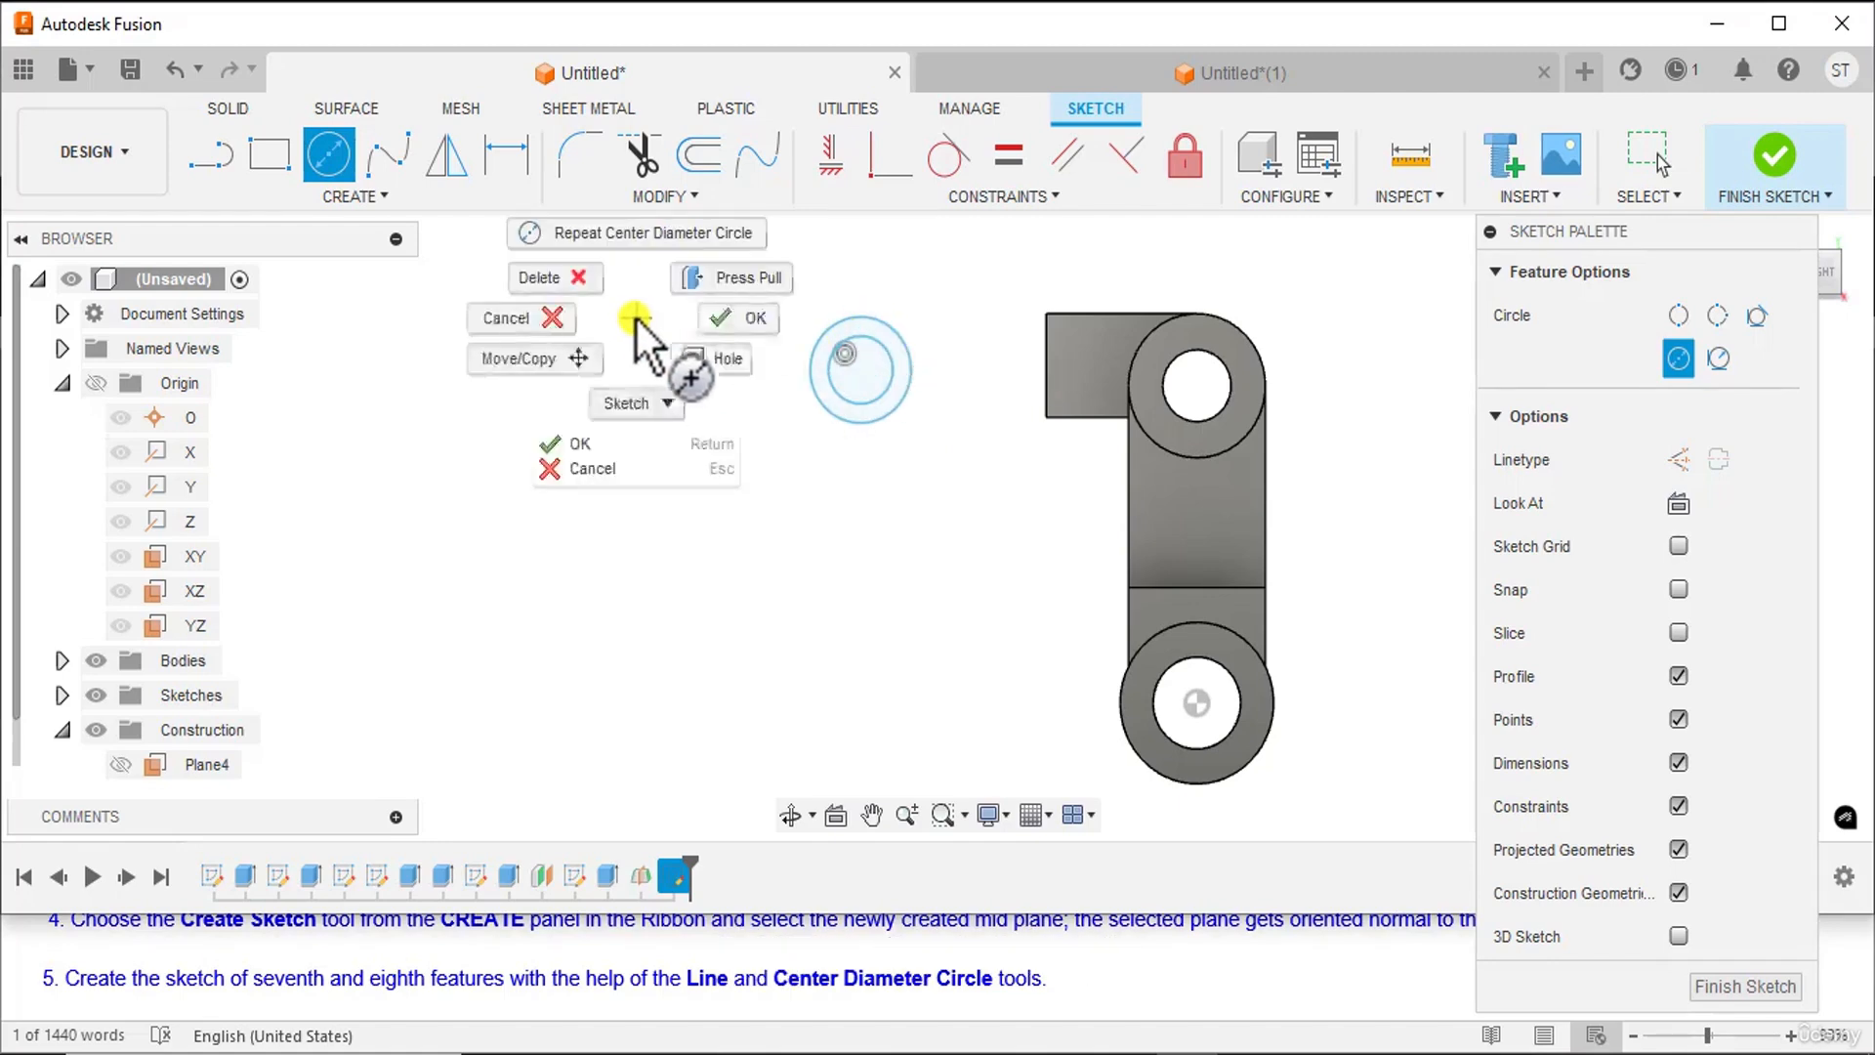
pyautogui.click(730, 317)
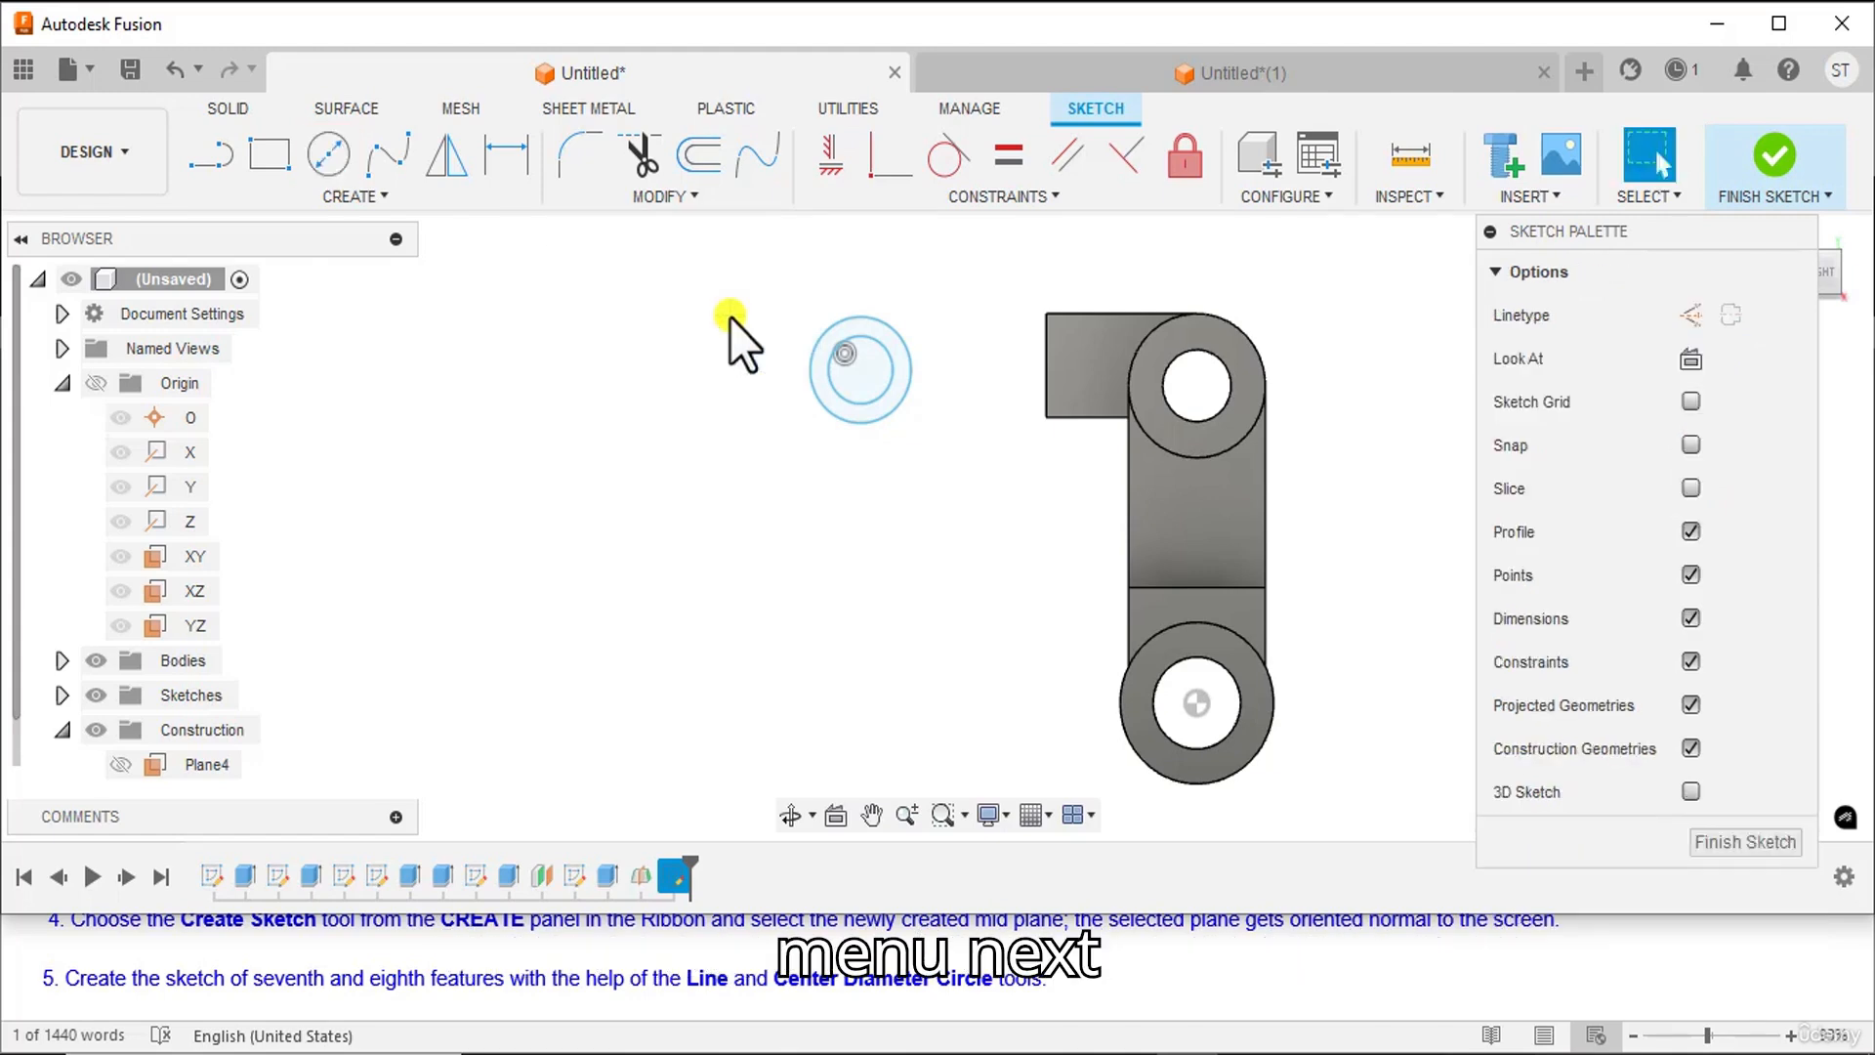
# - Dimension the inner circle's diameter to 15 mm and the outer circle's diameter to 36 mm
pyautogui.click(500, 157)
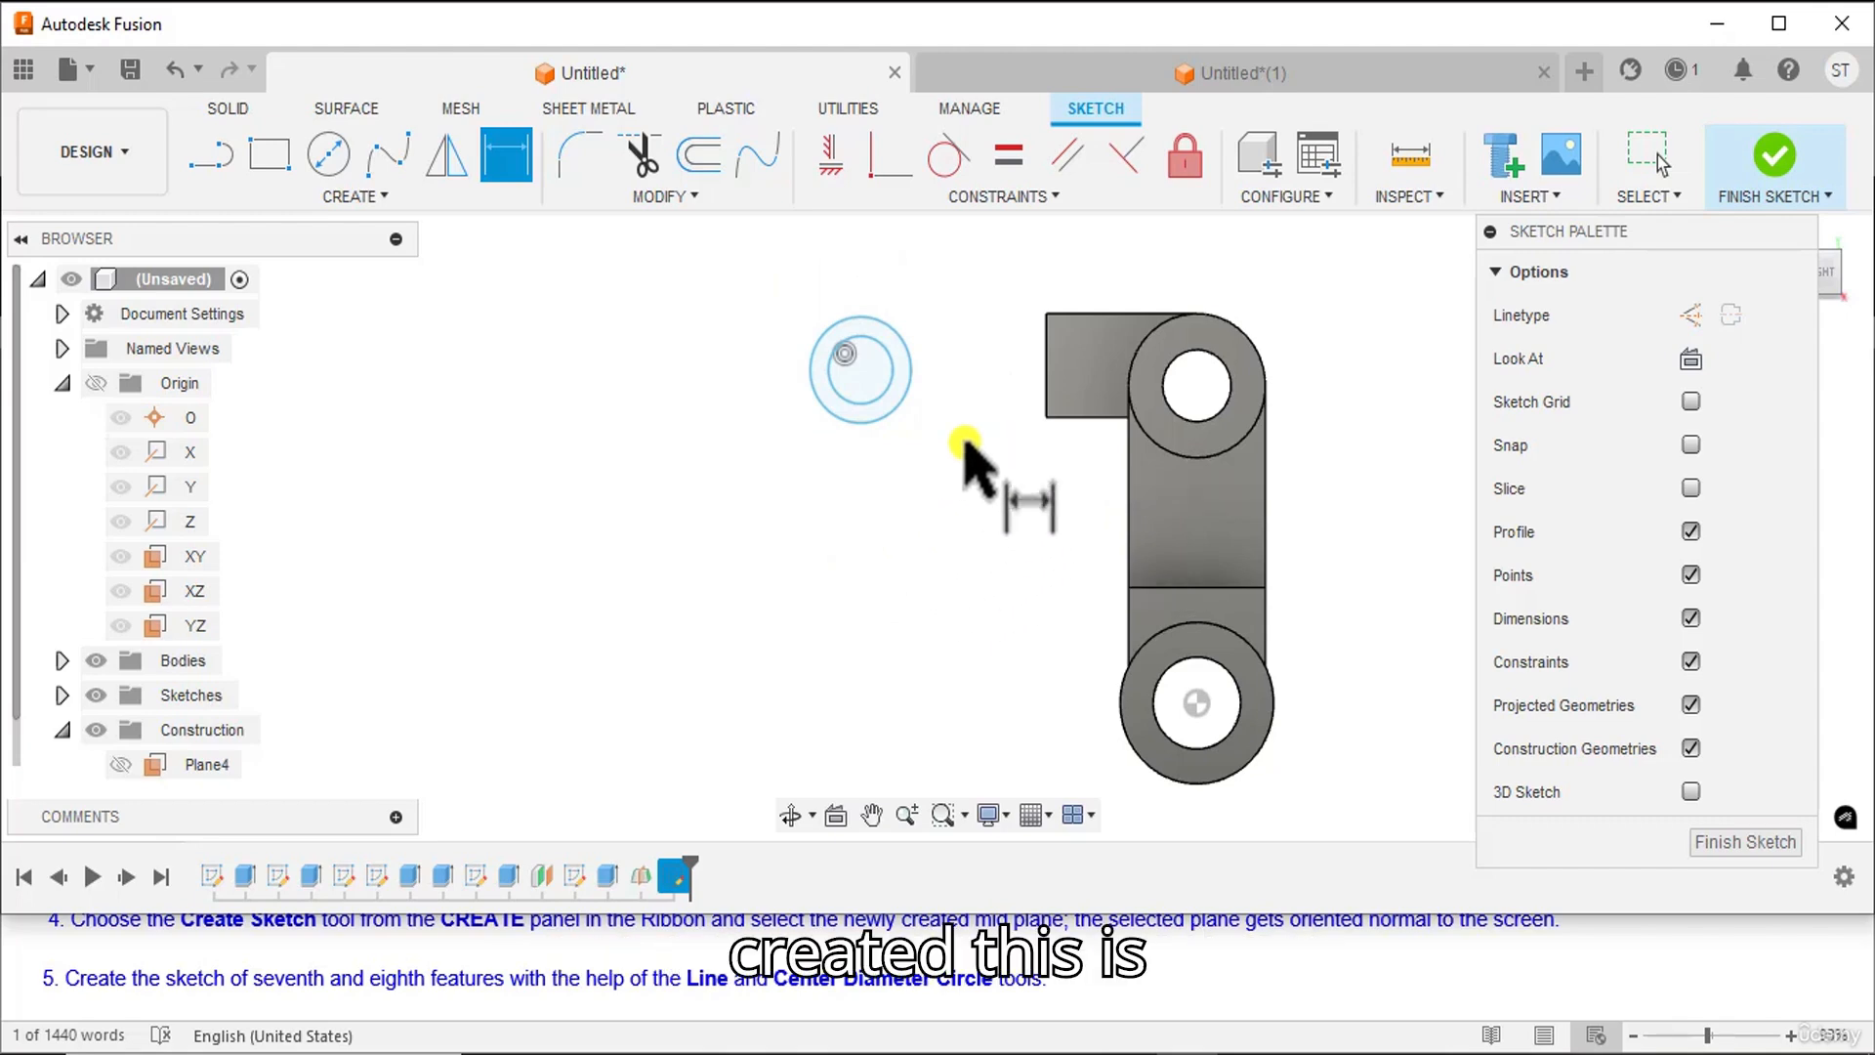
pyautogui.click(838, 400)
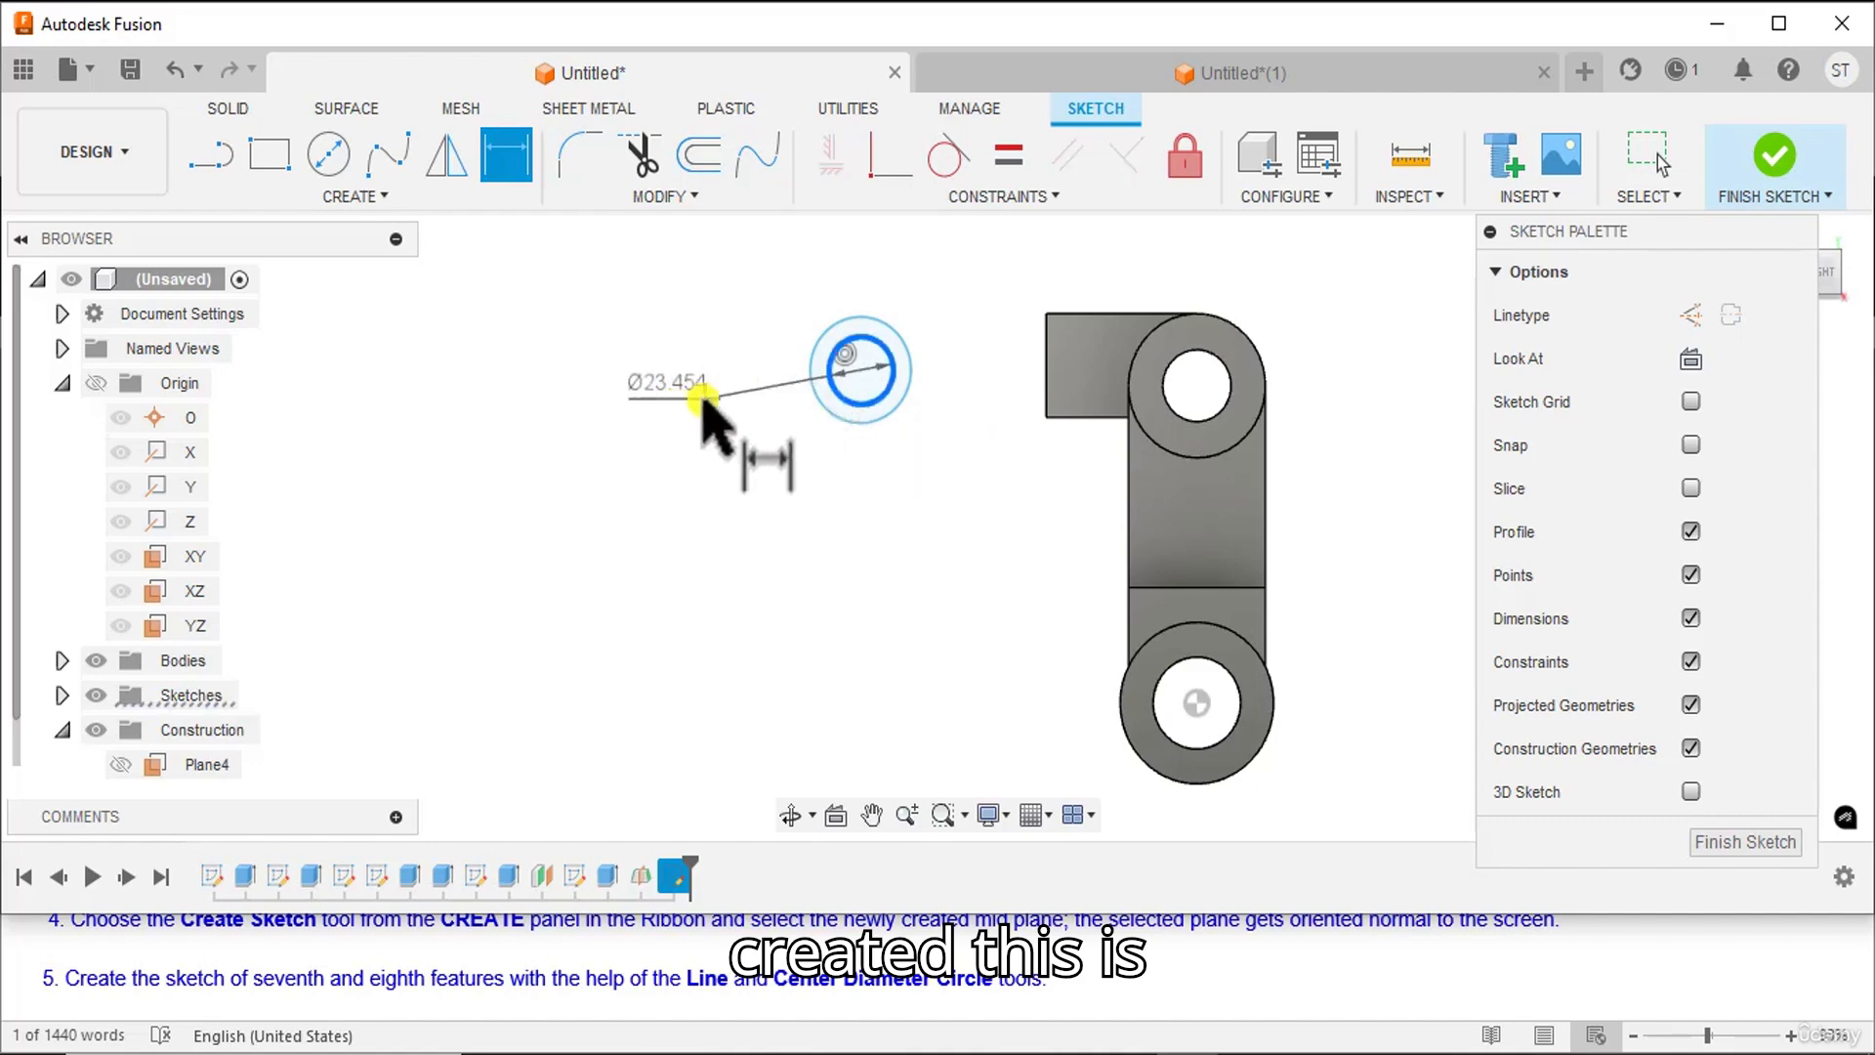
pyautogui.click(704, 406)
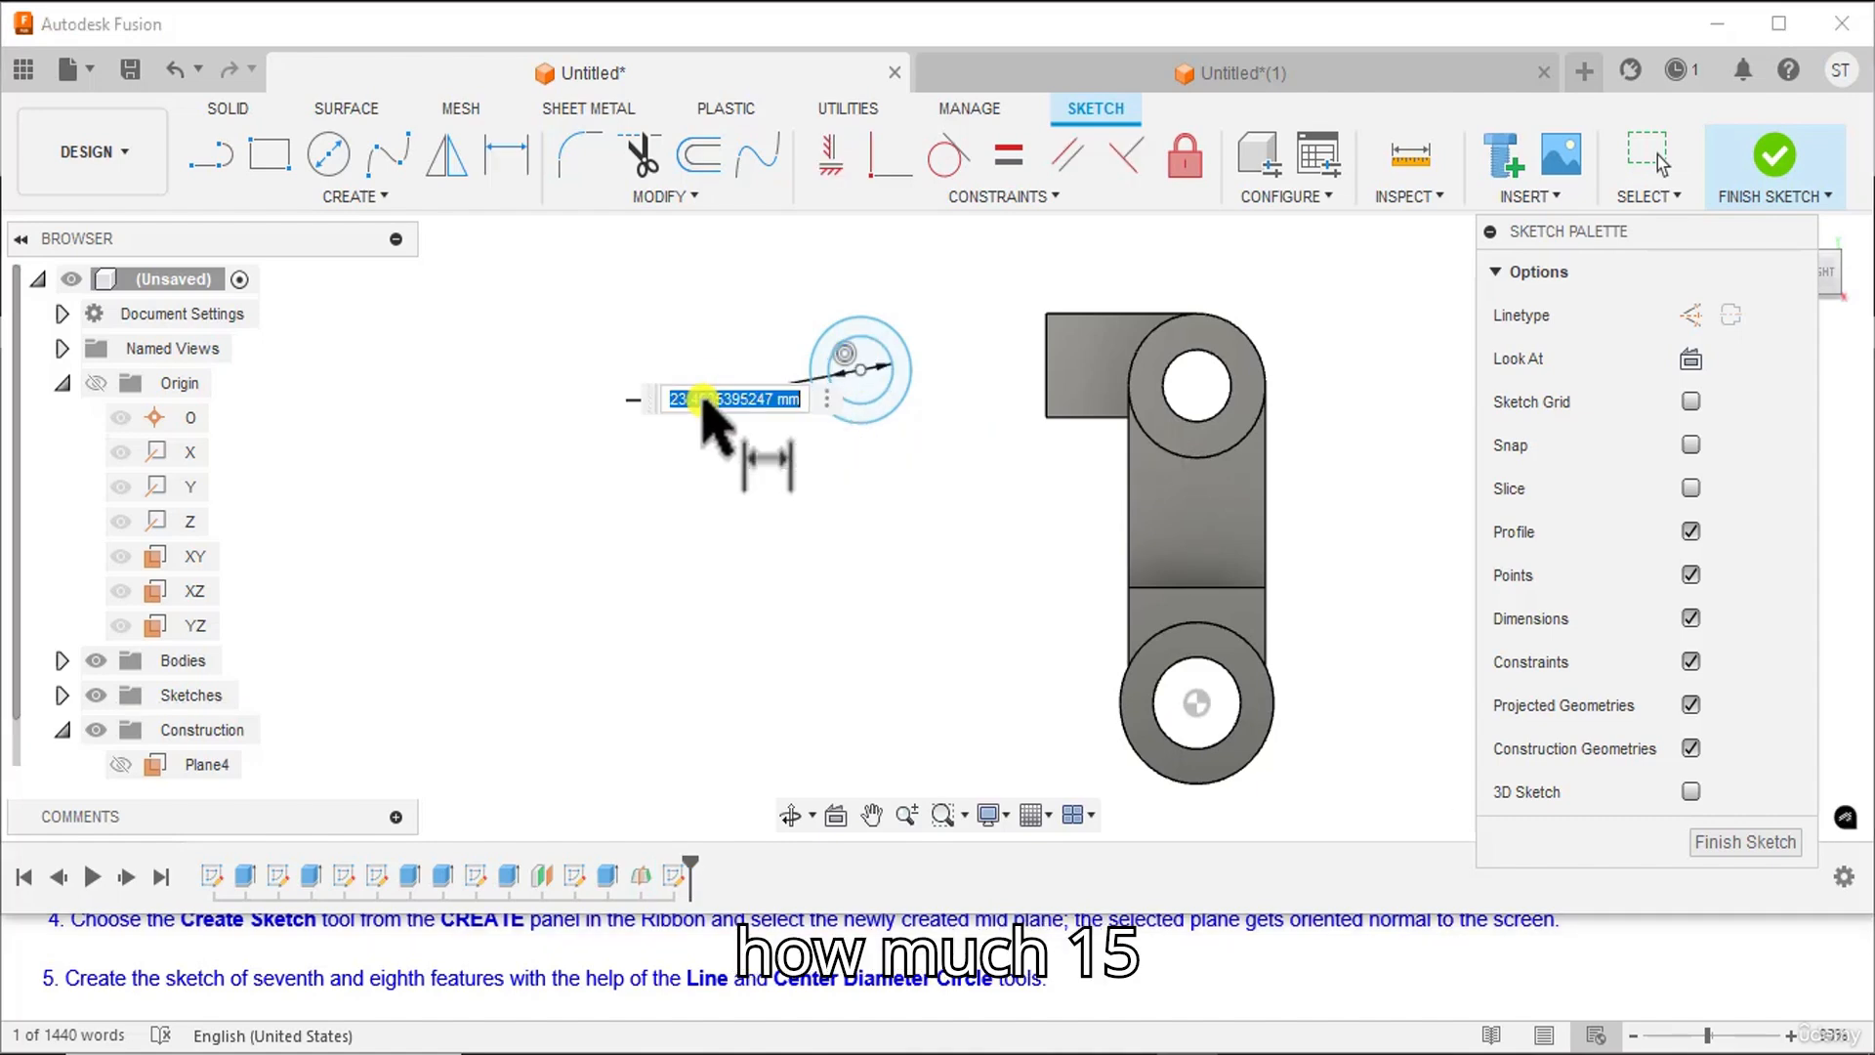
pyautogui.write('15')
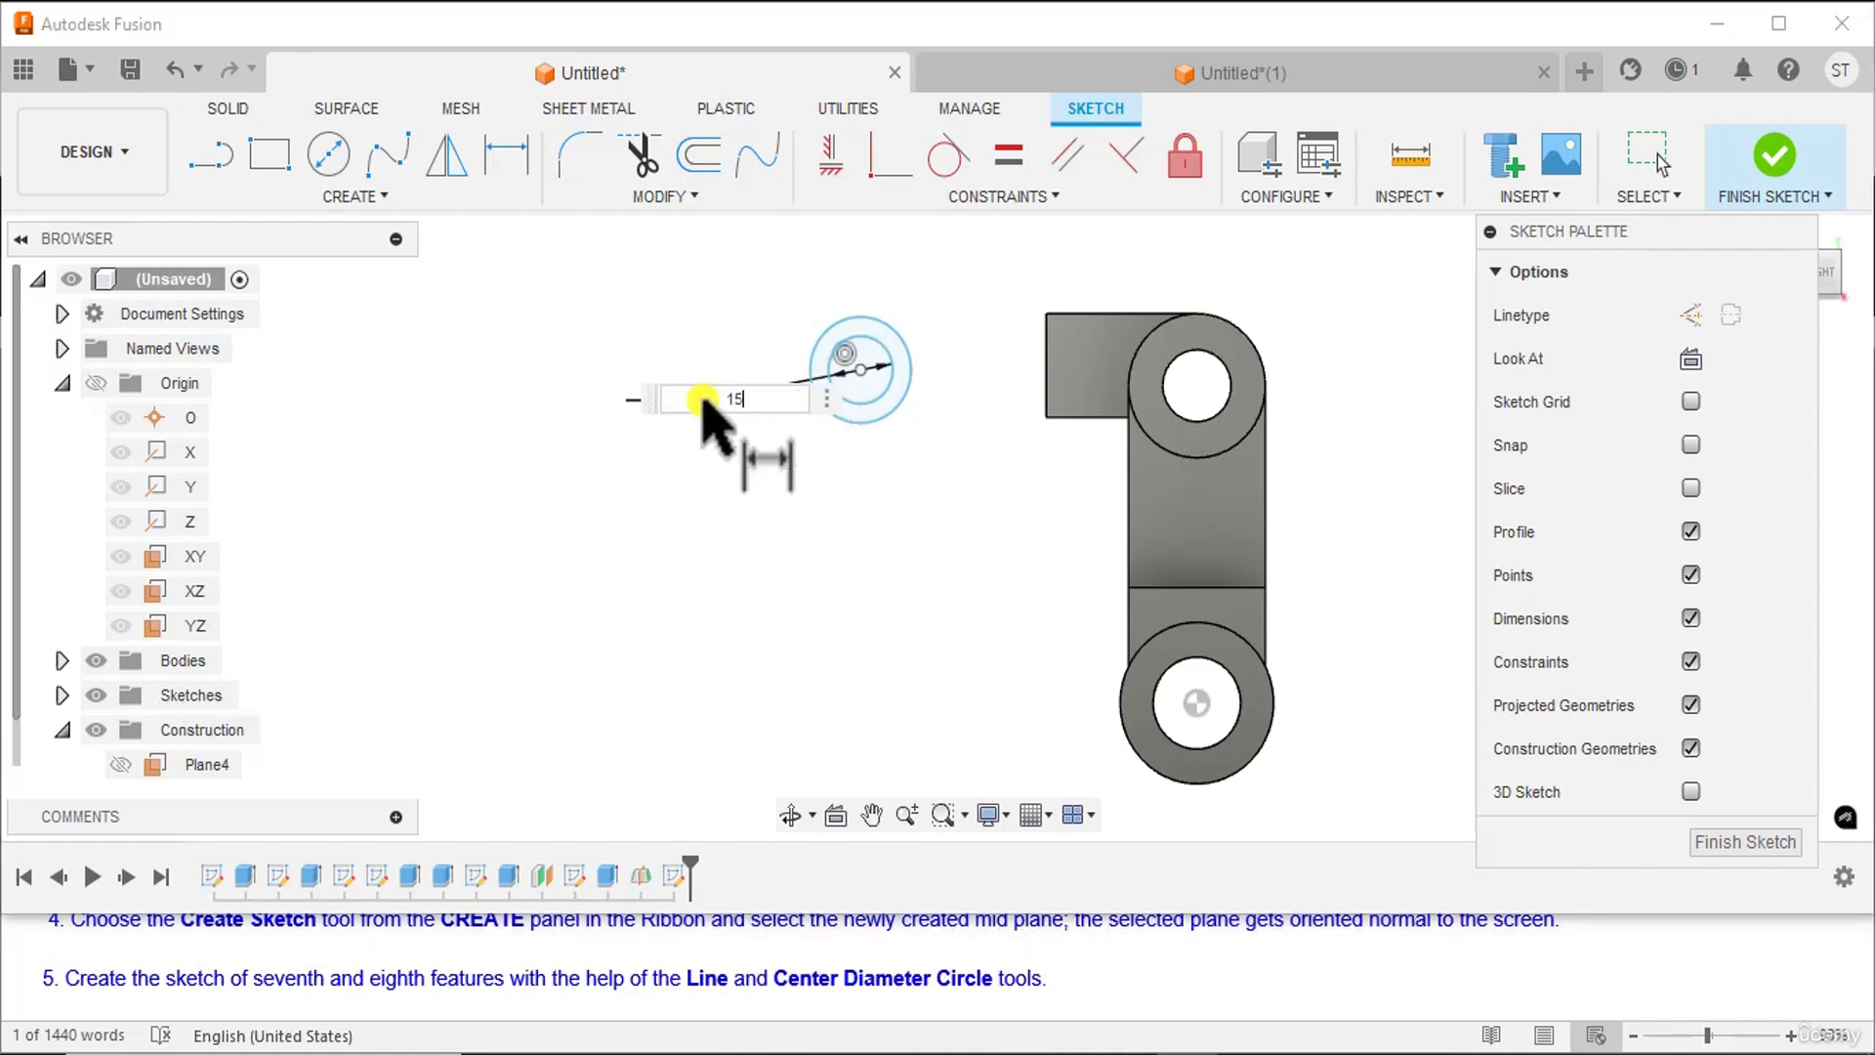
pyautogui.press('Return')
pyautogui.click(851, 422)
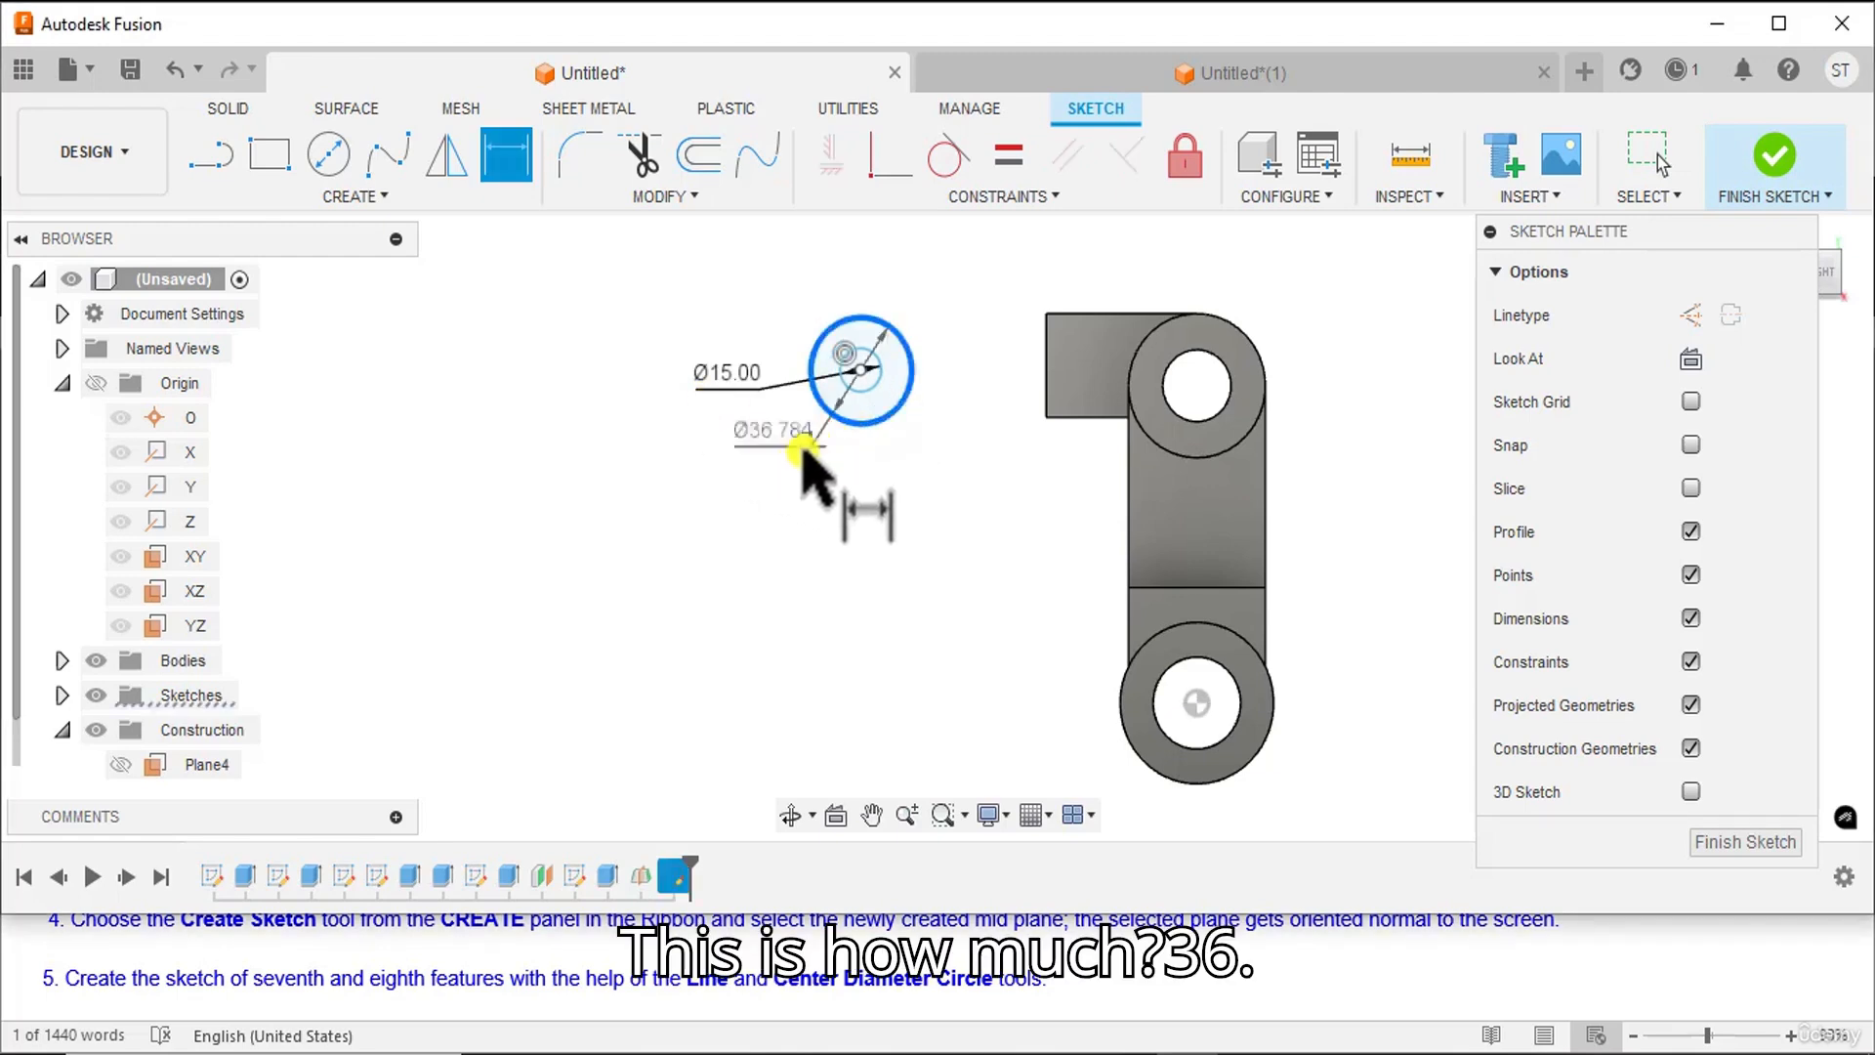
pyautogui.click(790, 462)
pyautogui.write('36')
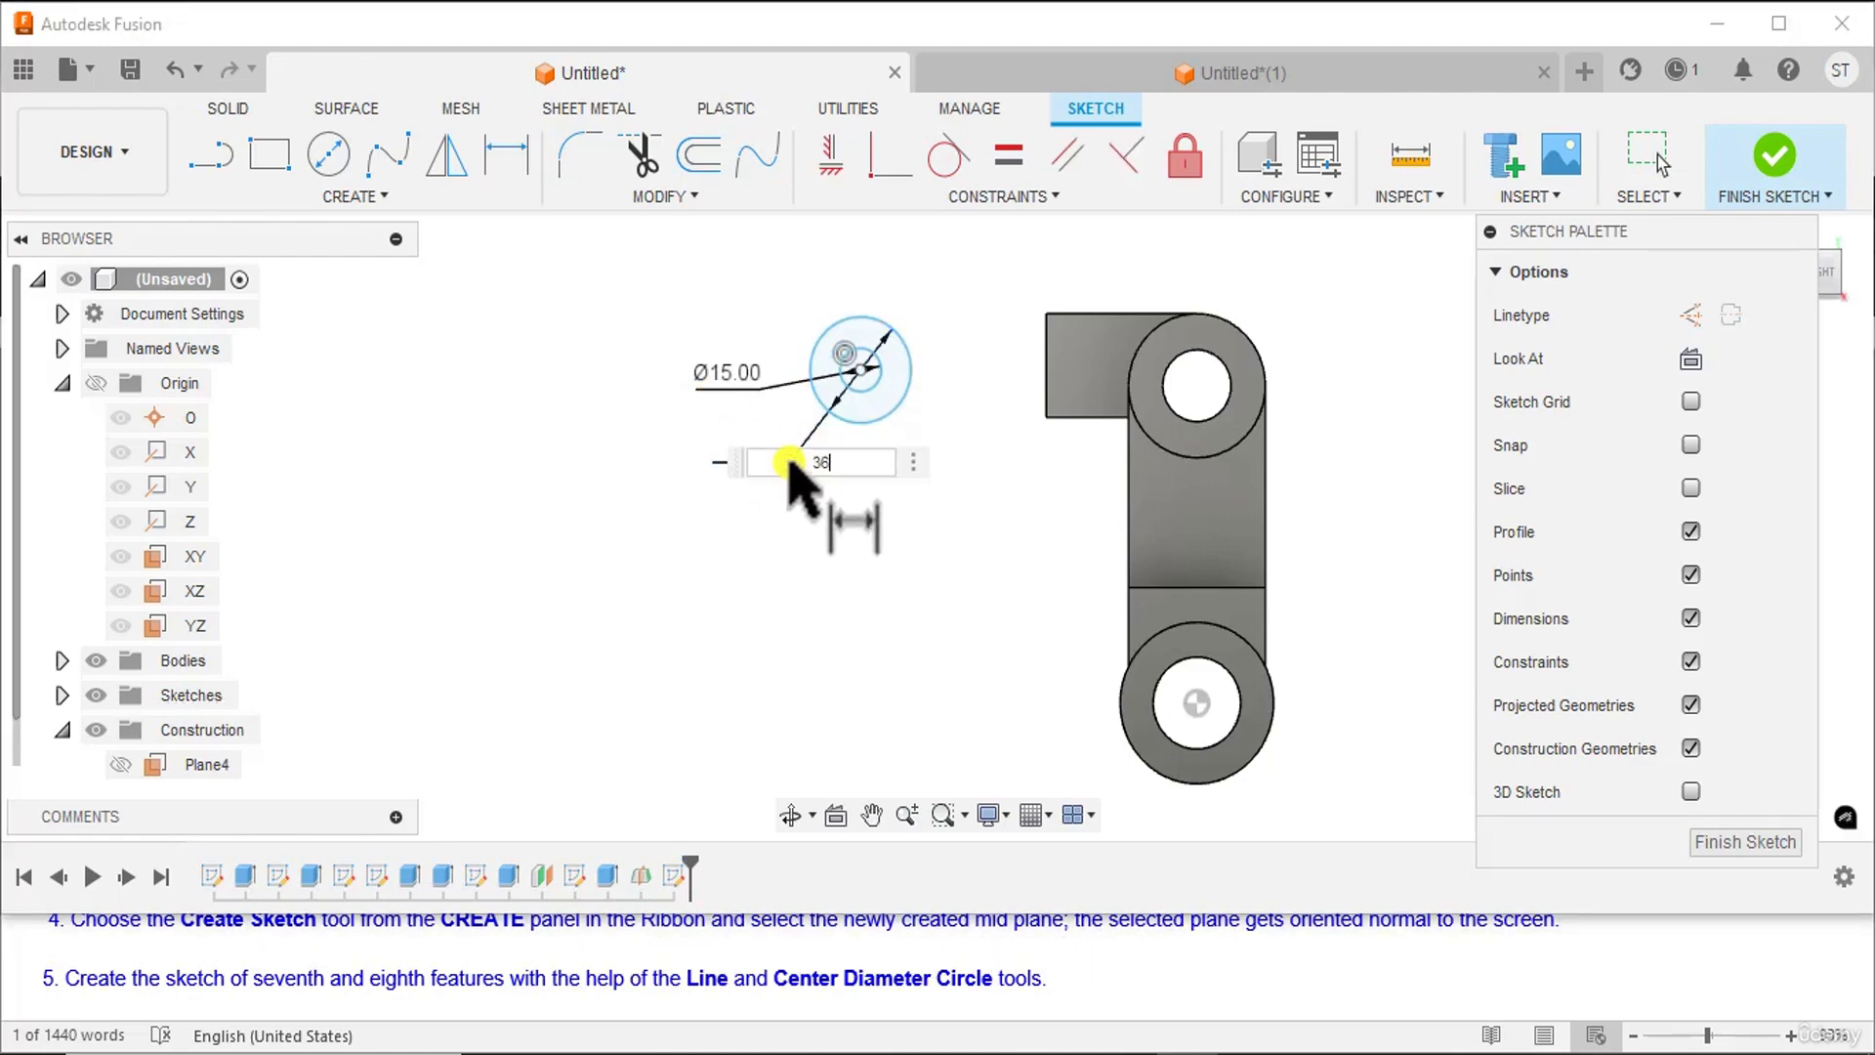
pyautogui.press('Return')
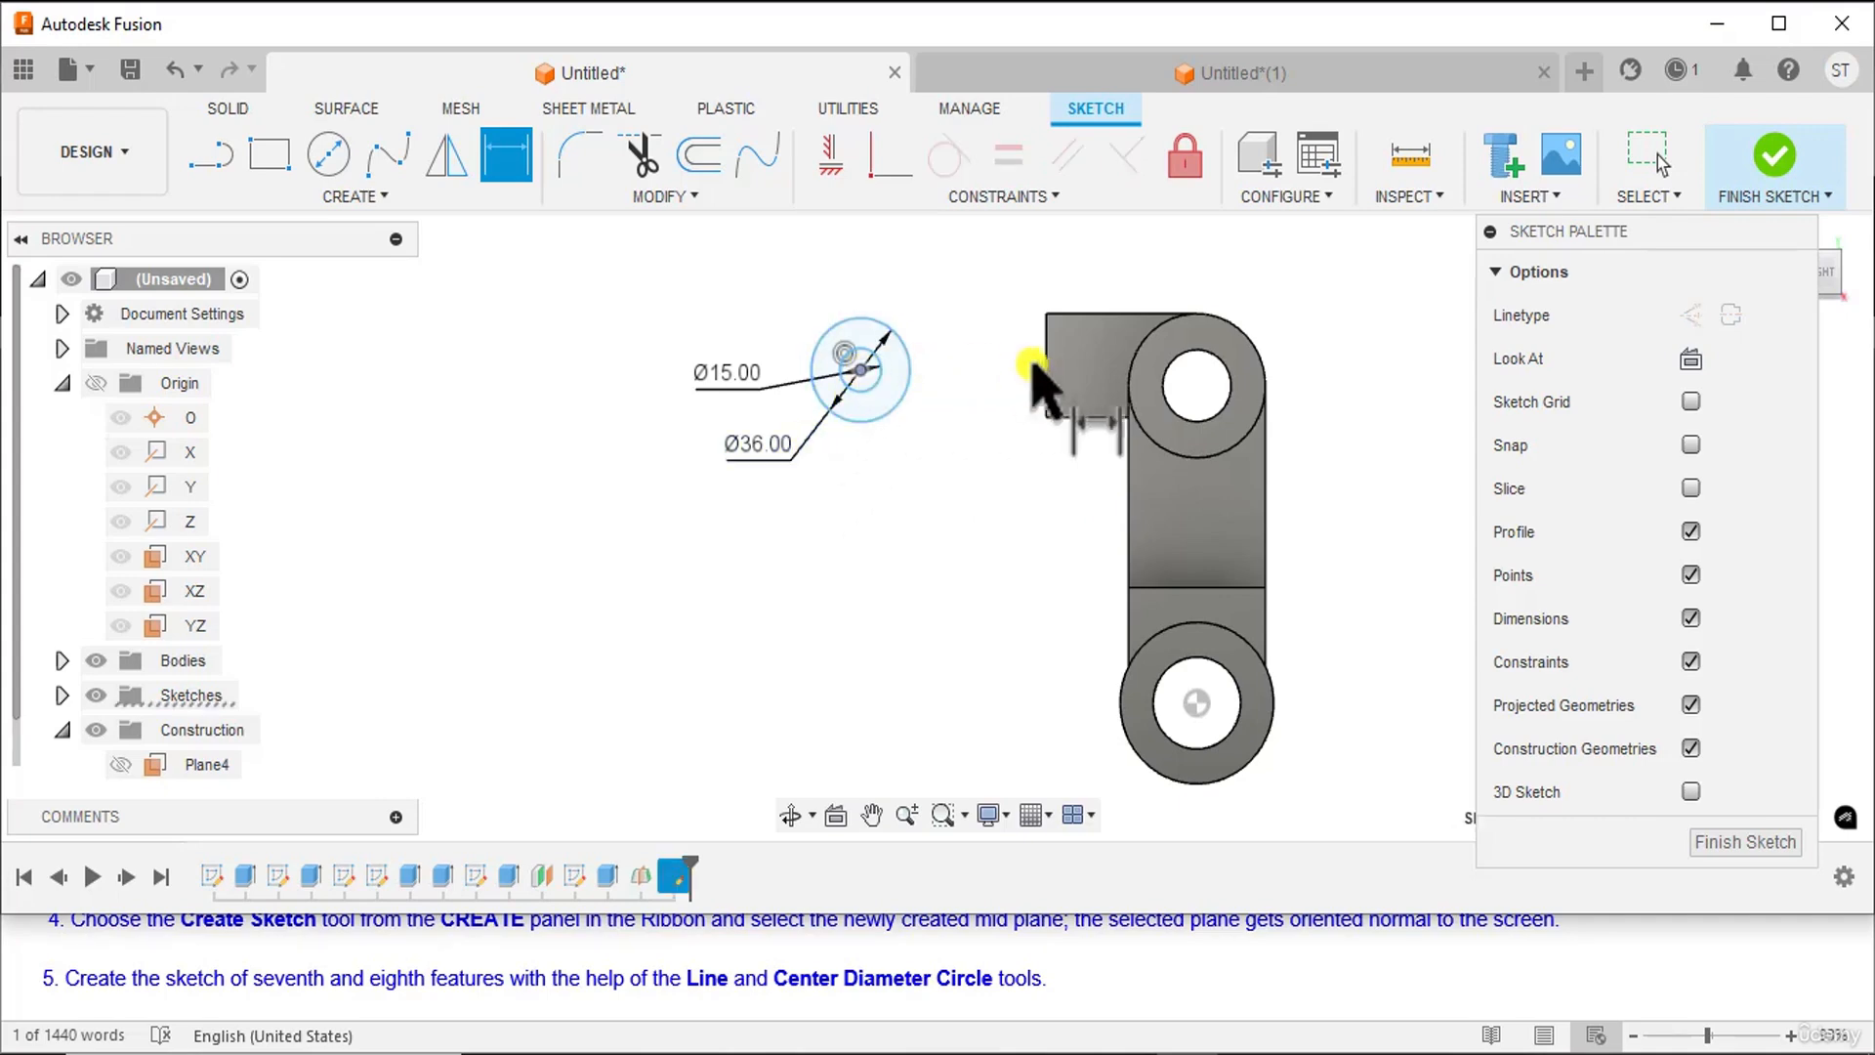
# - Place the circles' centre 85 mm horizontally from the upper cylinder's hole centre and 18 mm above the block's lower edge
pyautogui.click(1172, 409)
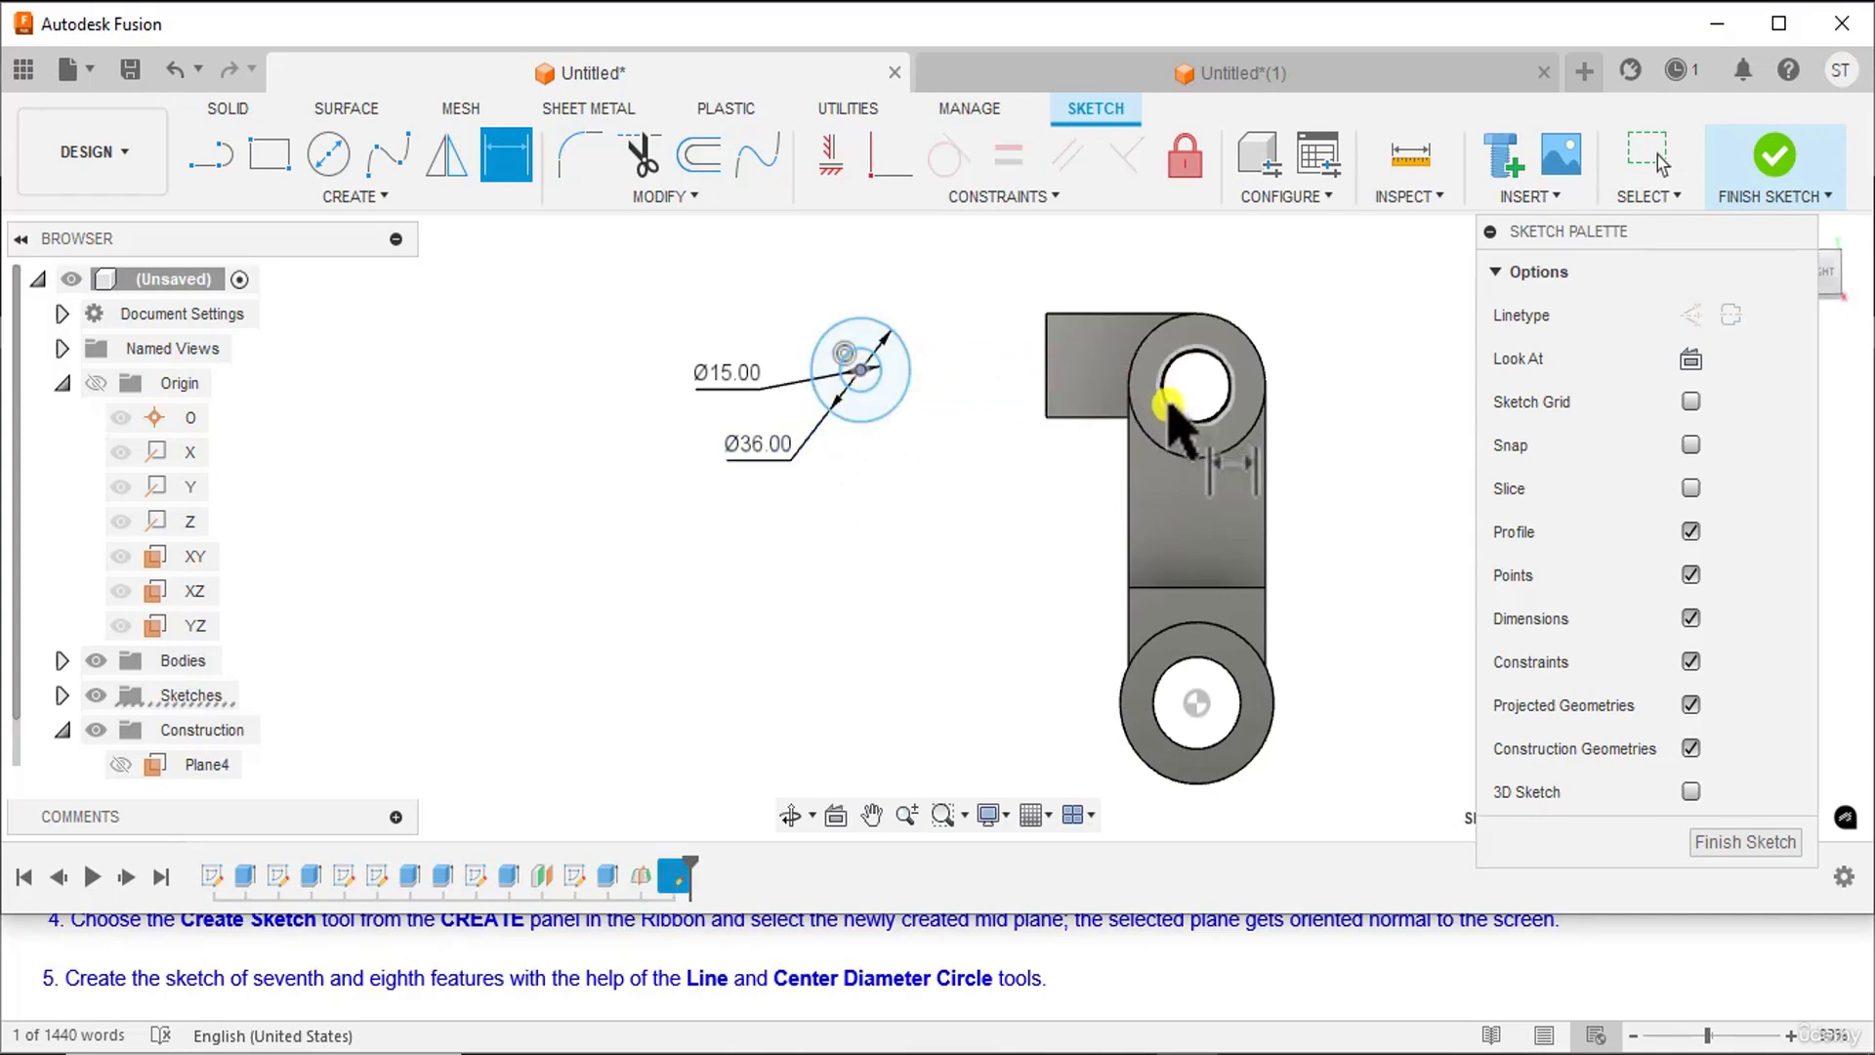
pyautogui.click(1001, 280)
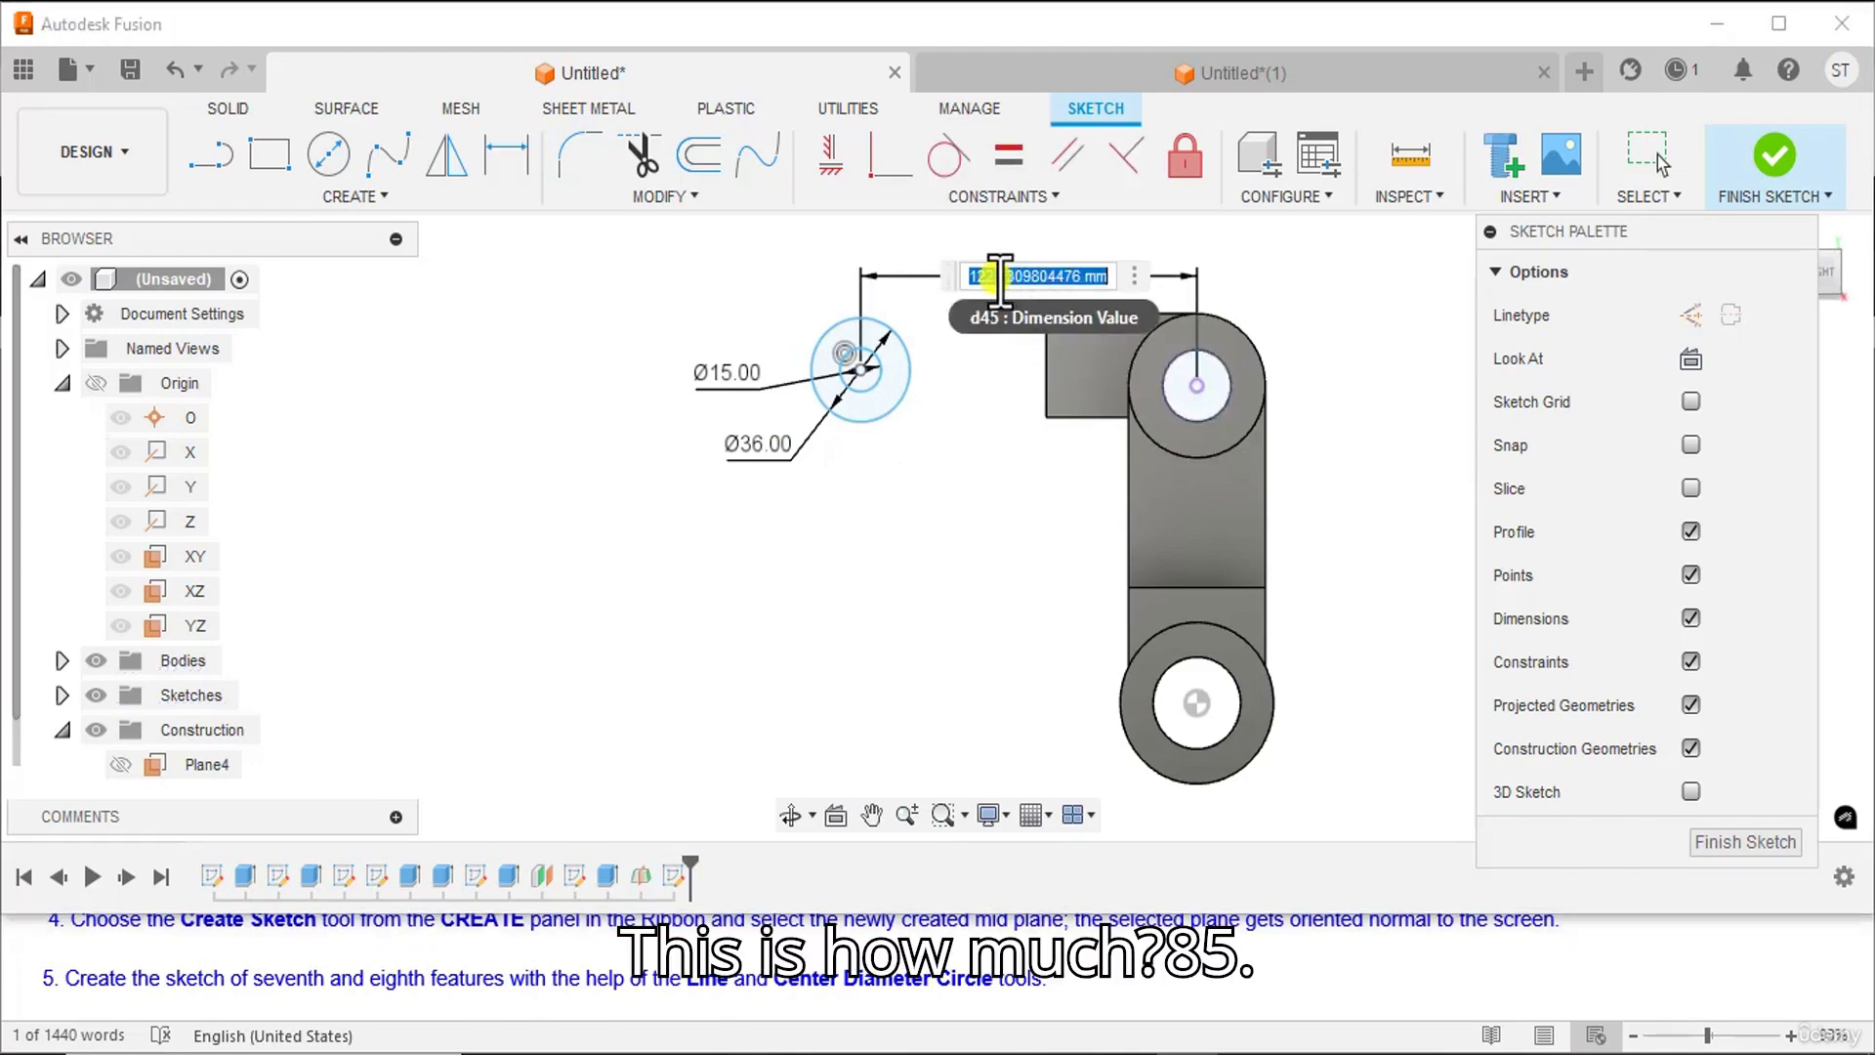
pyautogui.write('85')
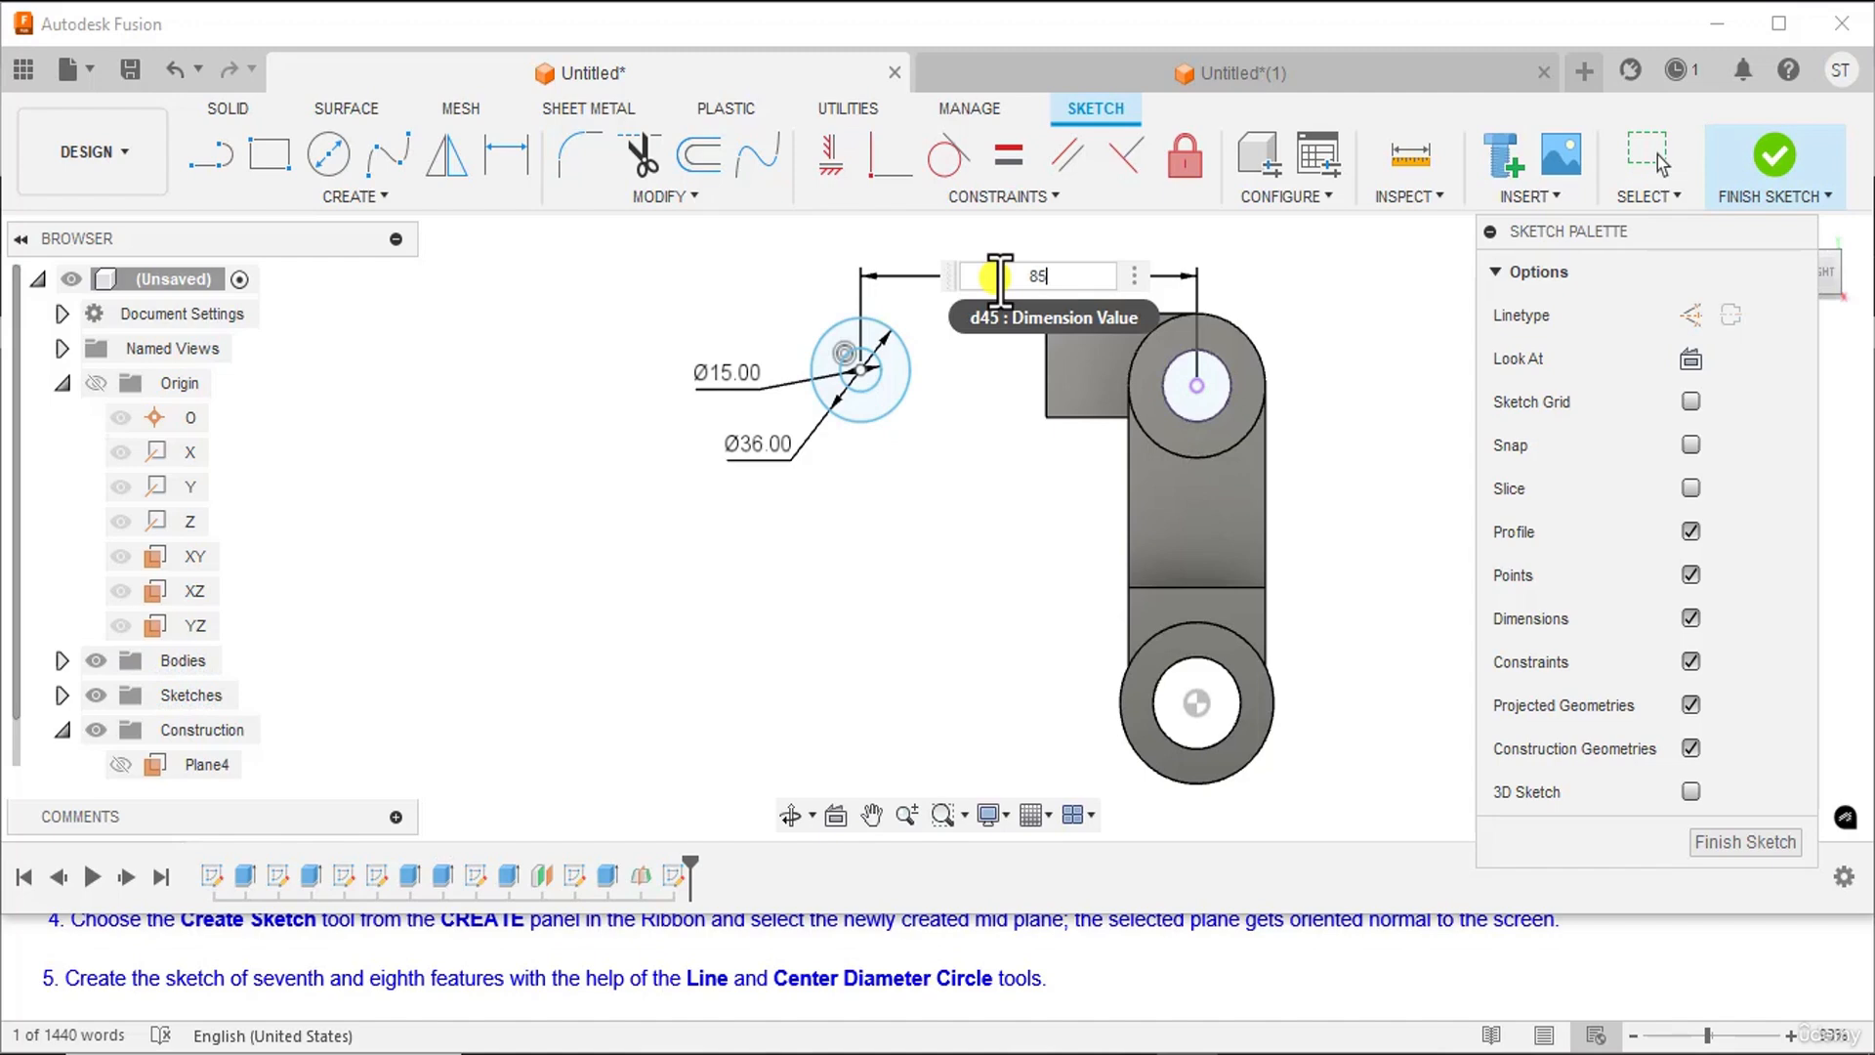
pyautogui.press('Return')
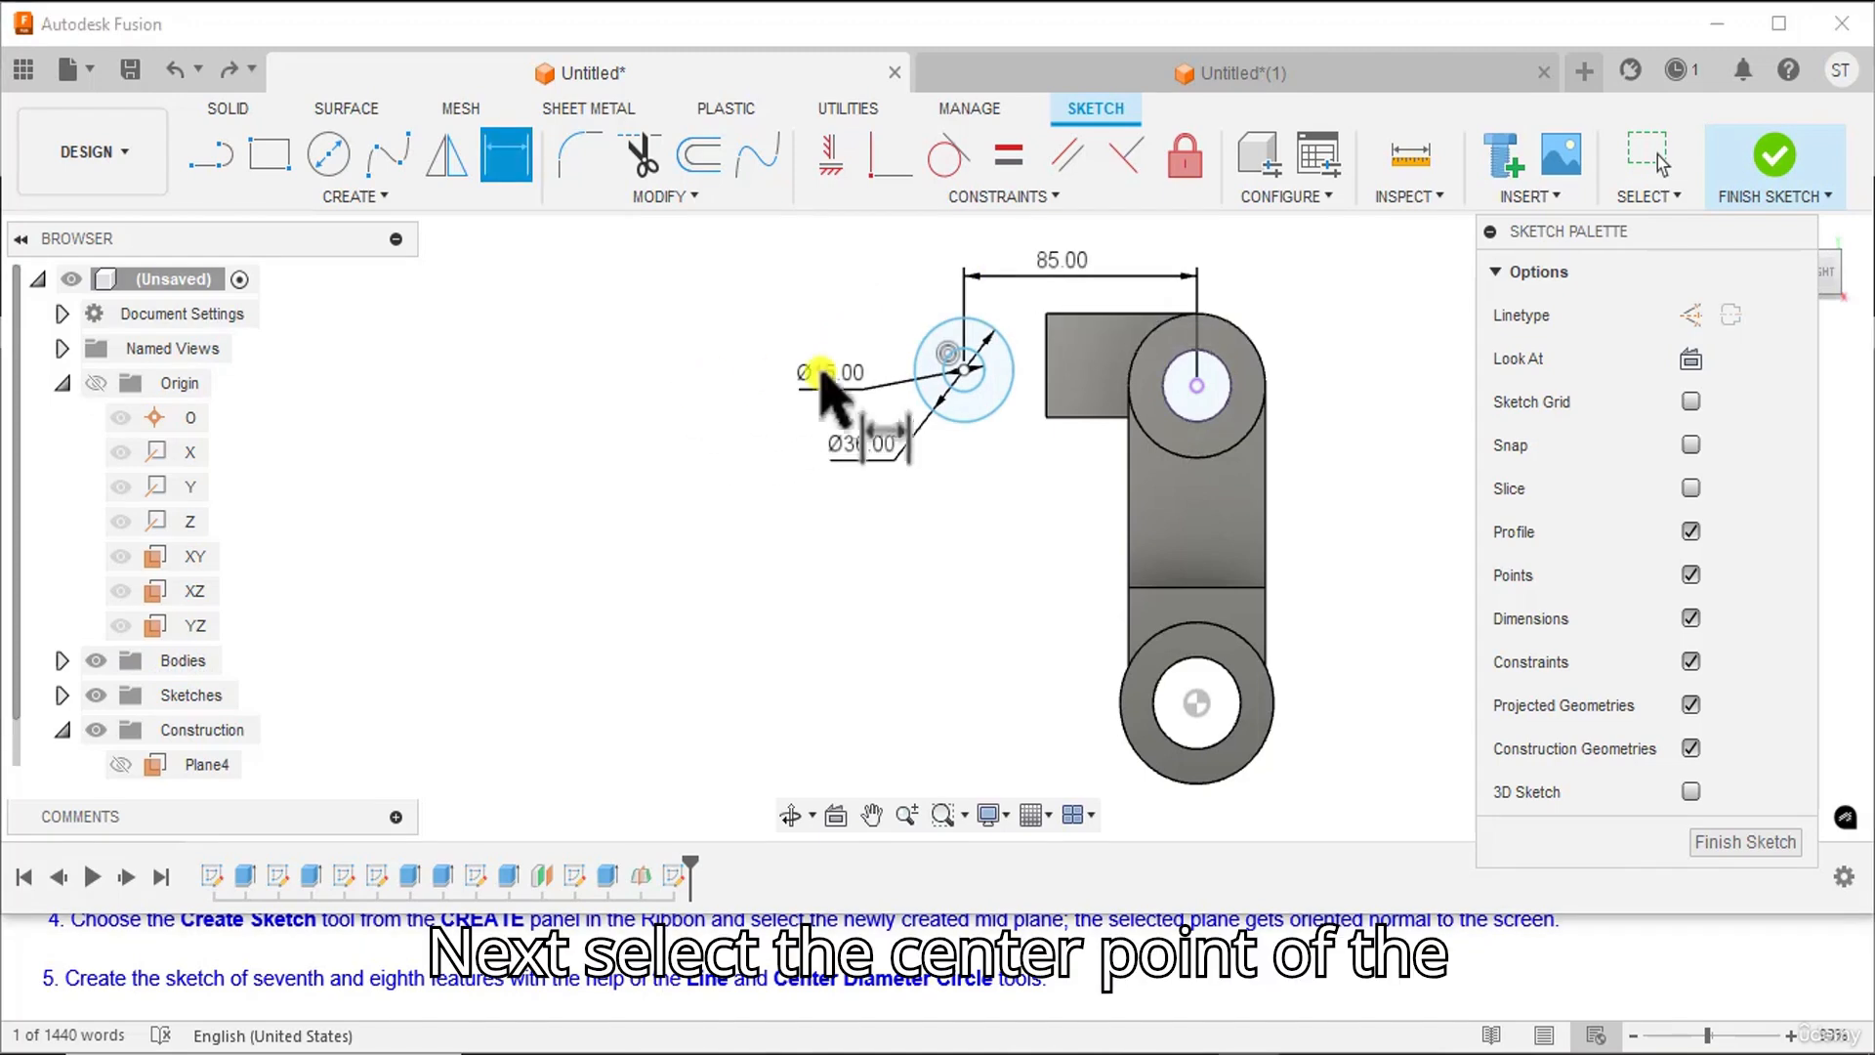
pyautogui.click(972, 389)
pyautogui.click(1062, 420)
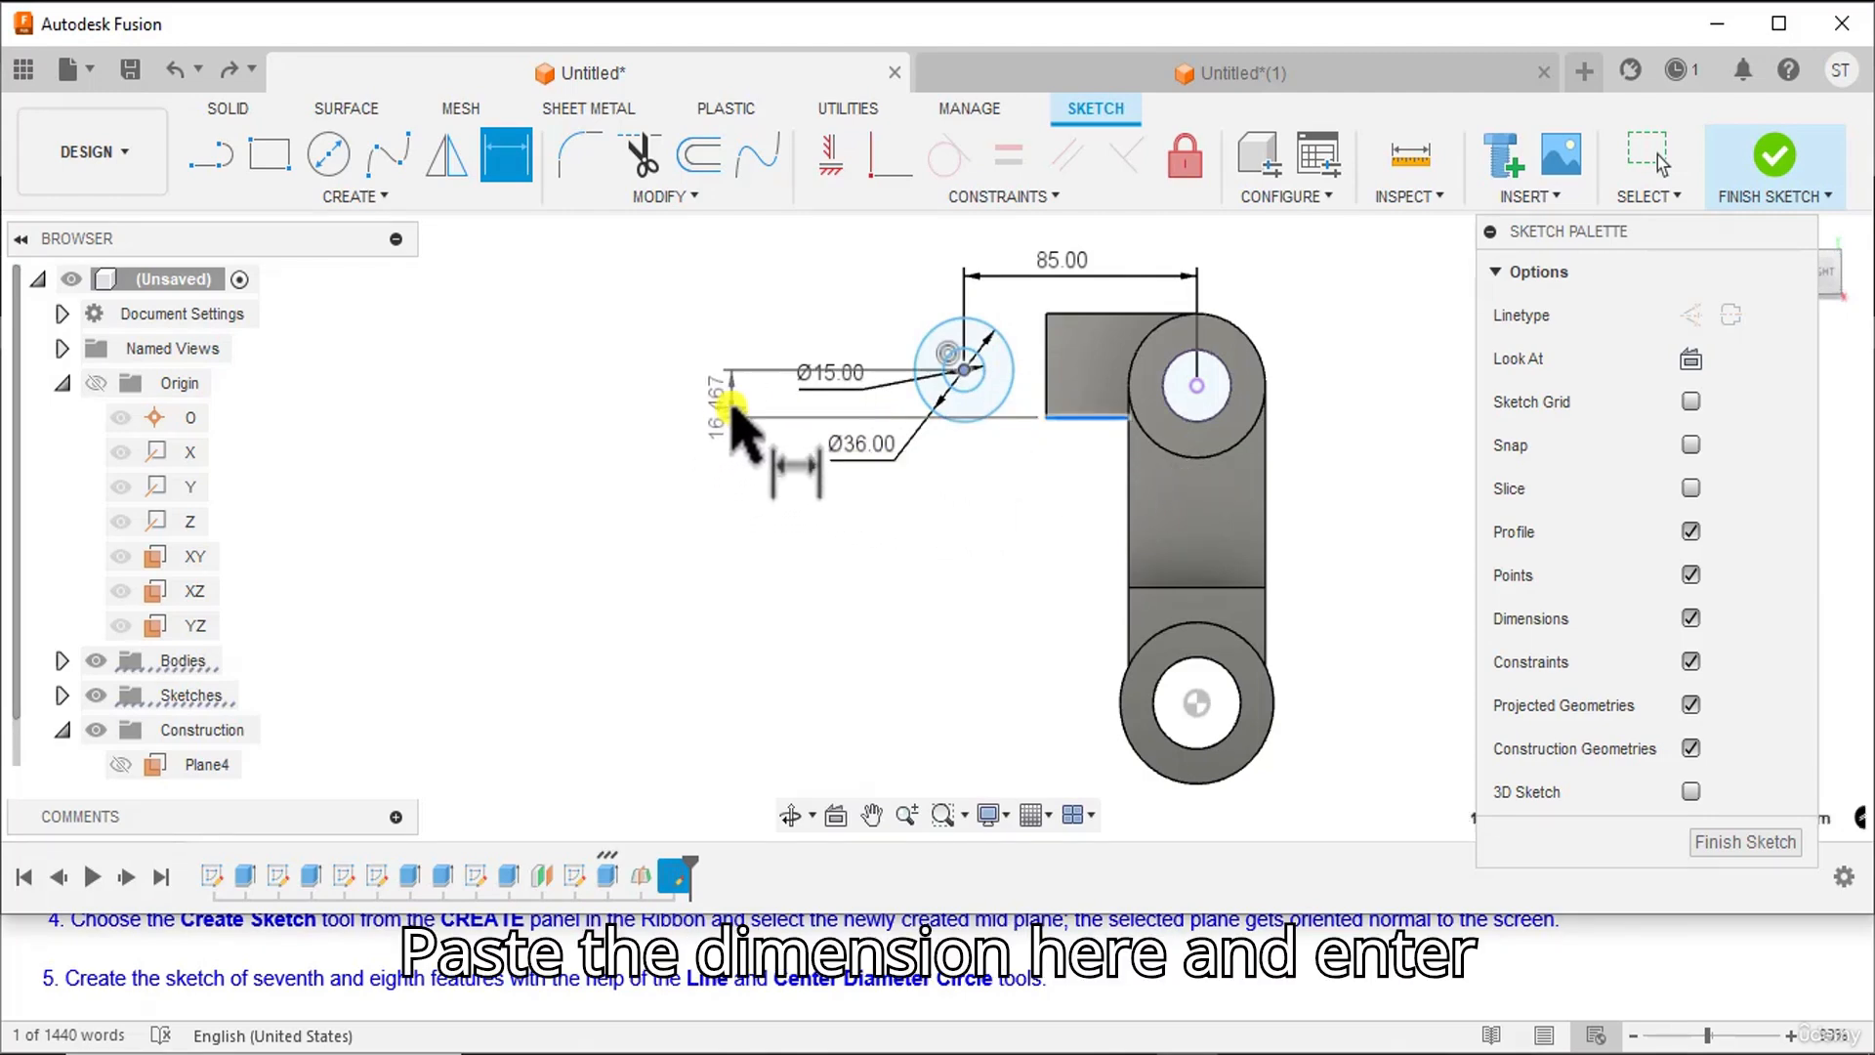
pyautogui.click(733, 412)
pyautogui.write('18')
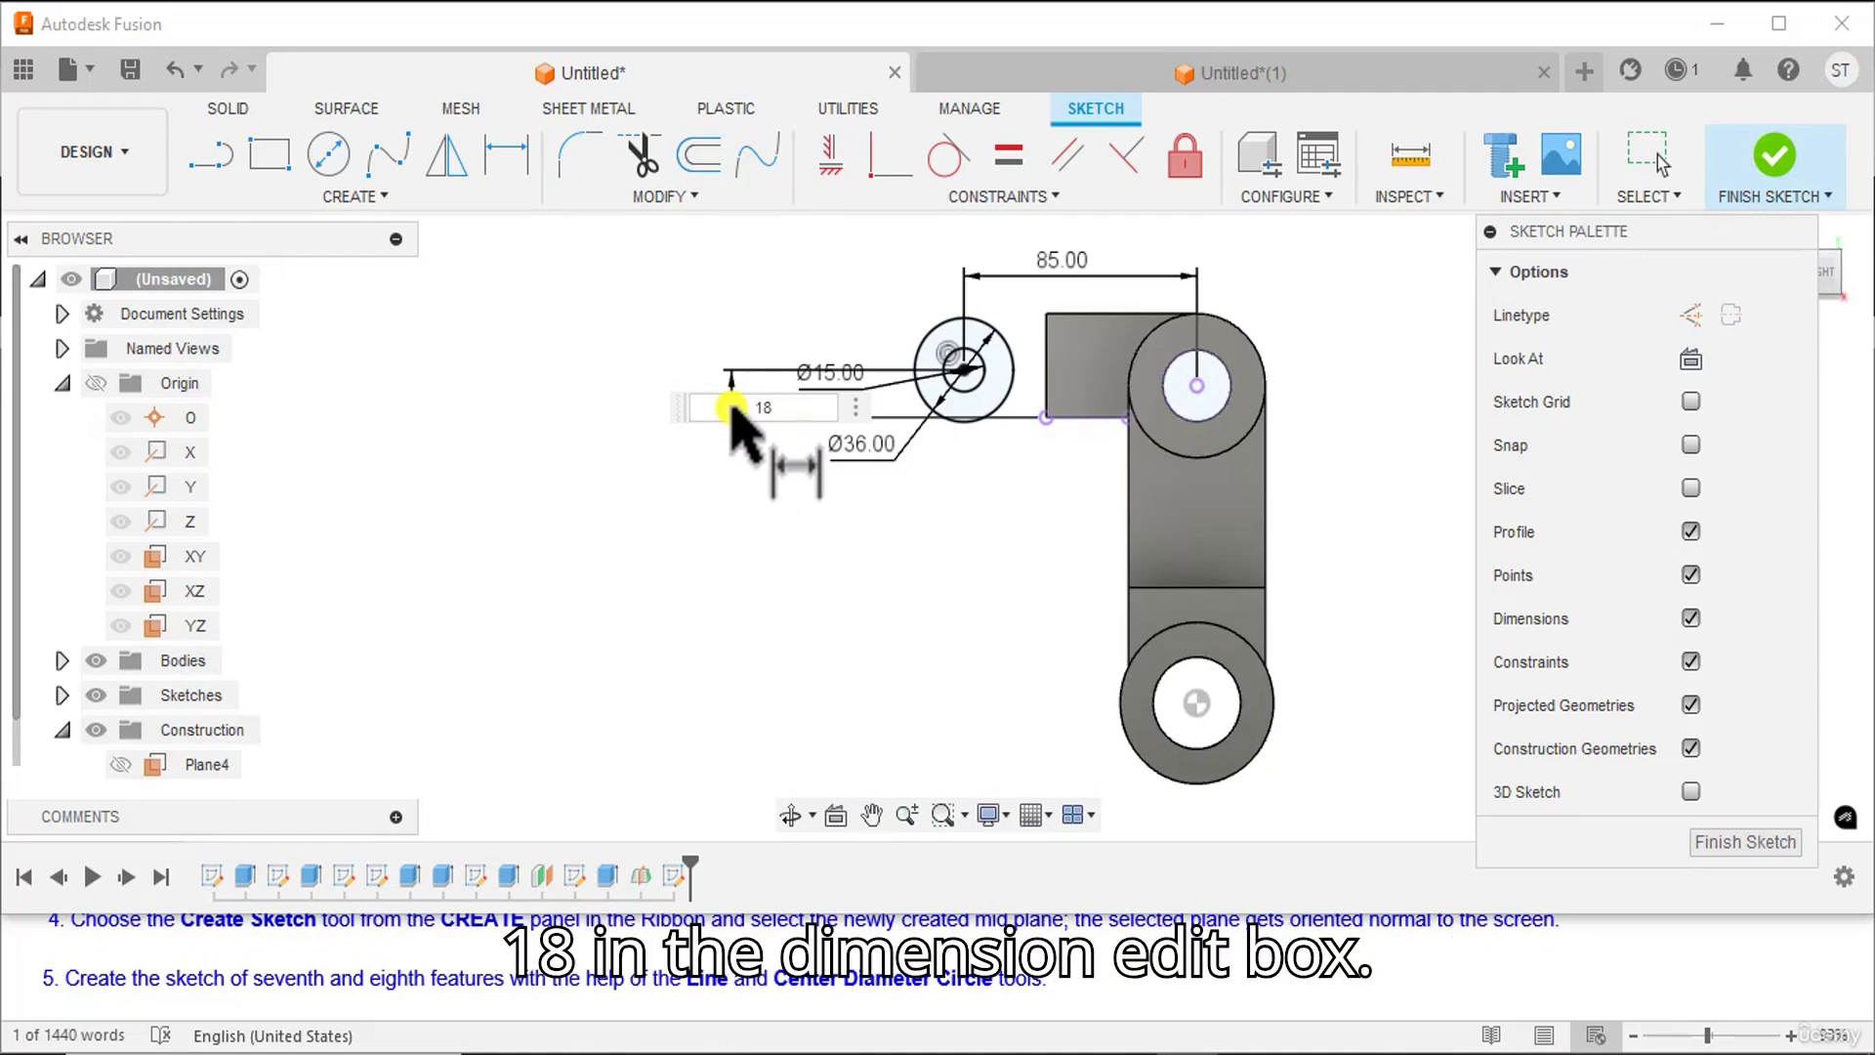
pyautogui.press('Return')
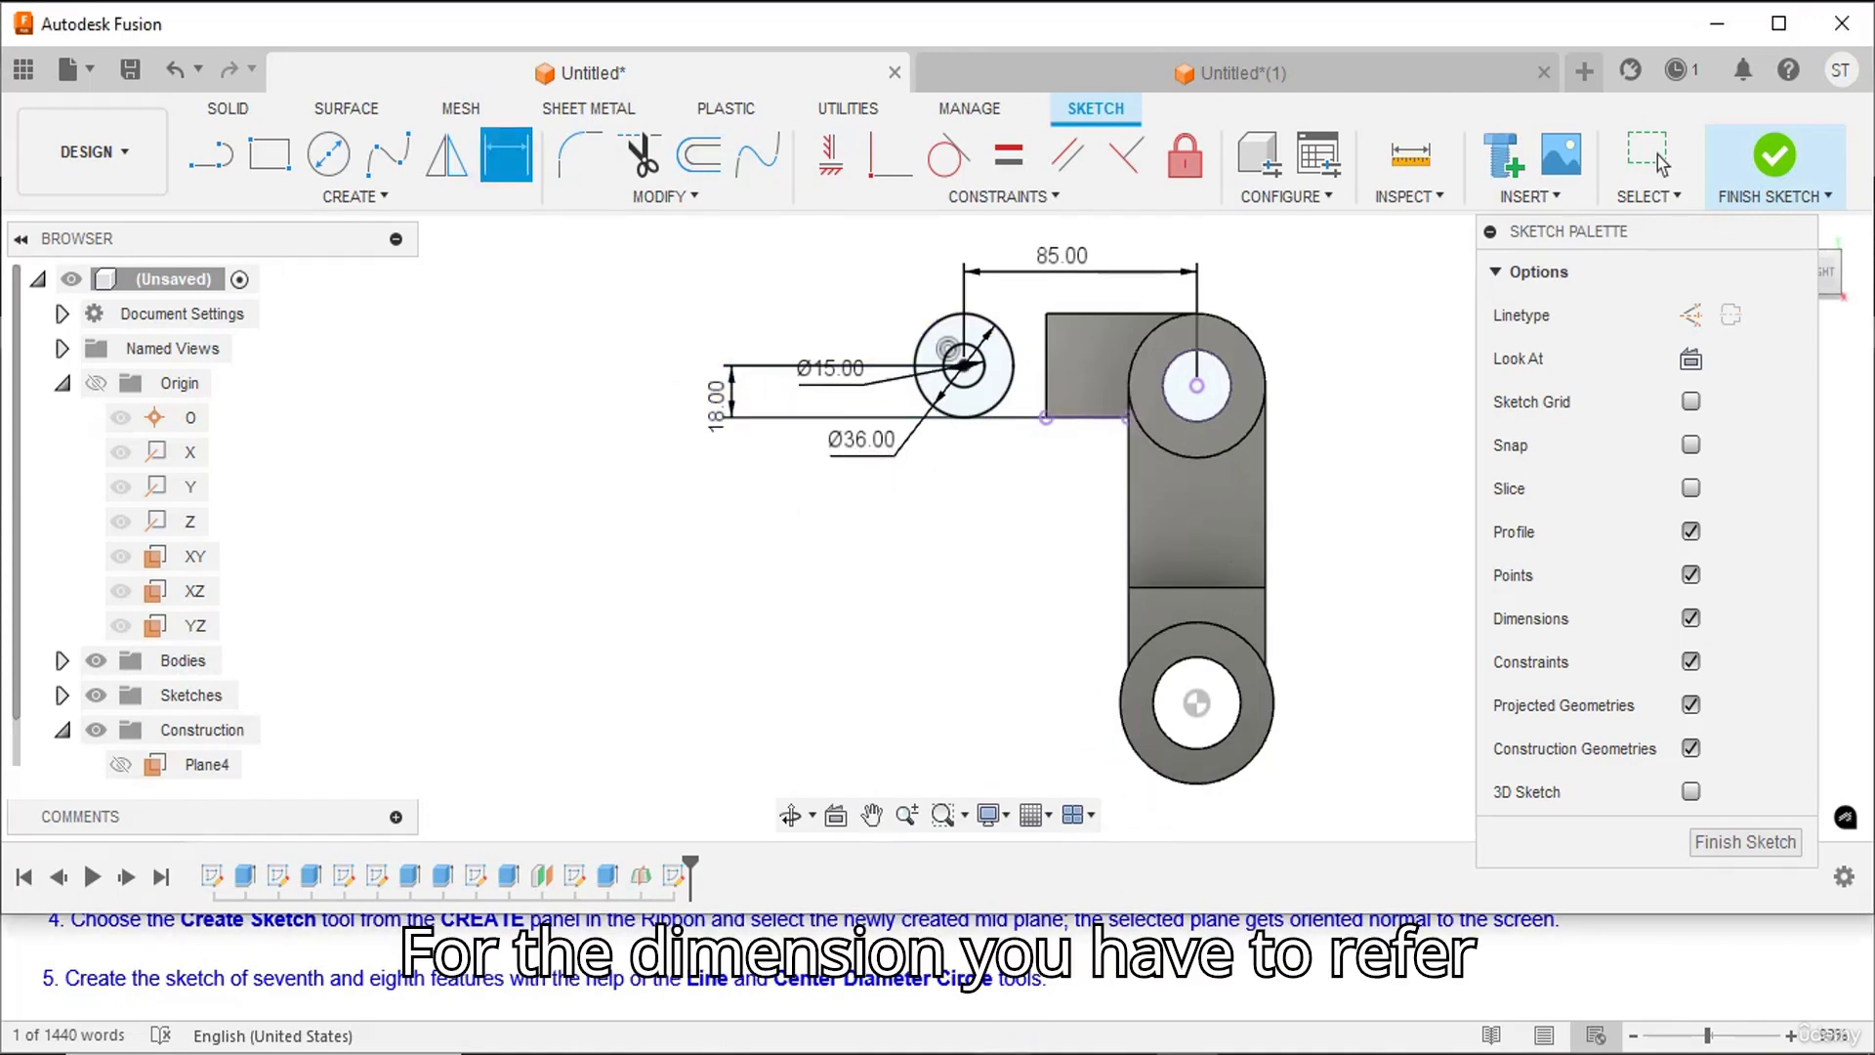
# - Draw lines from the outer circle's lowest point to the block's lower corner, up the block's end edge, and back to the circle's top
pyautogui.click(1071, 1053)
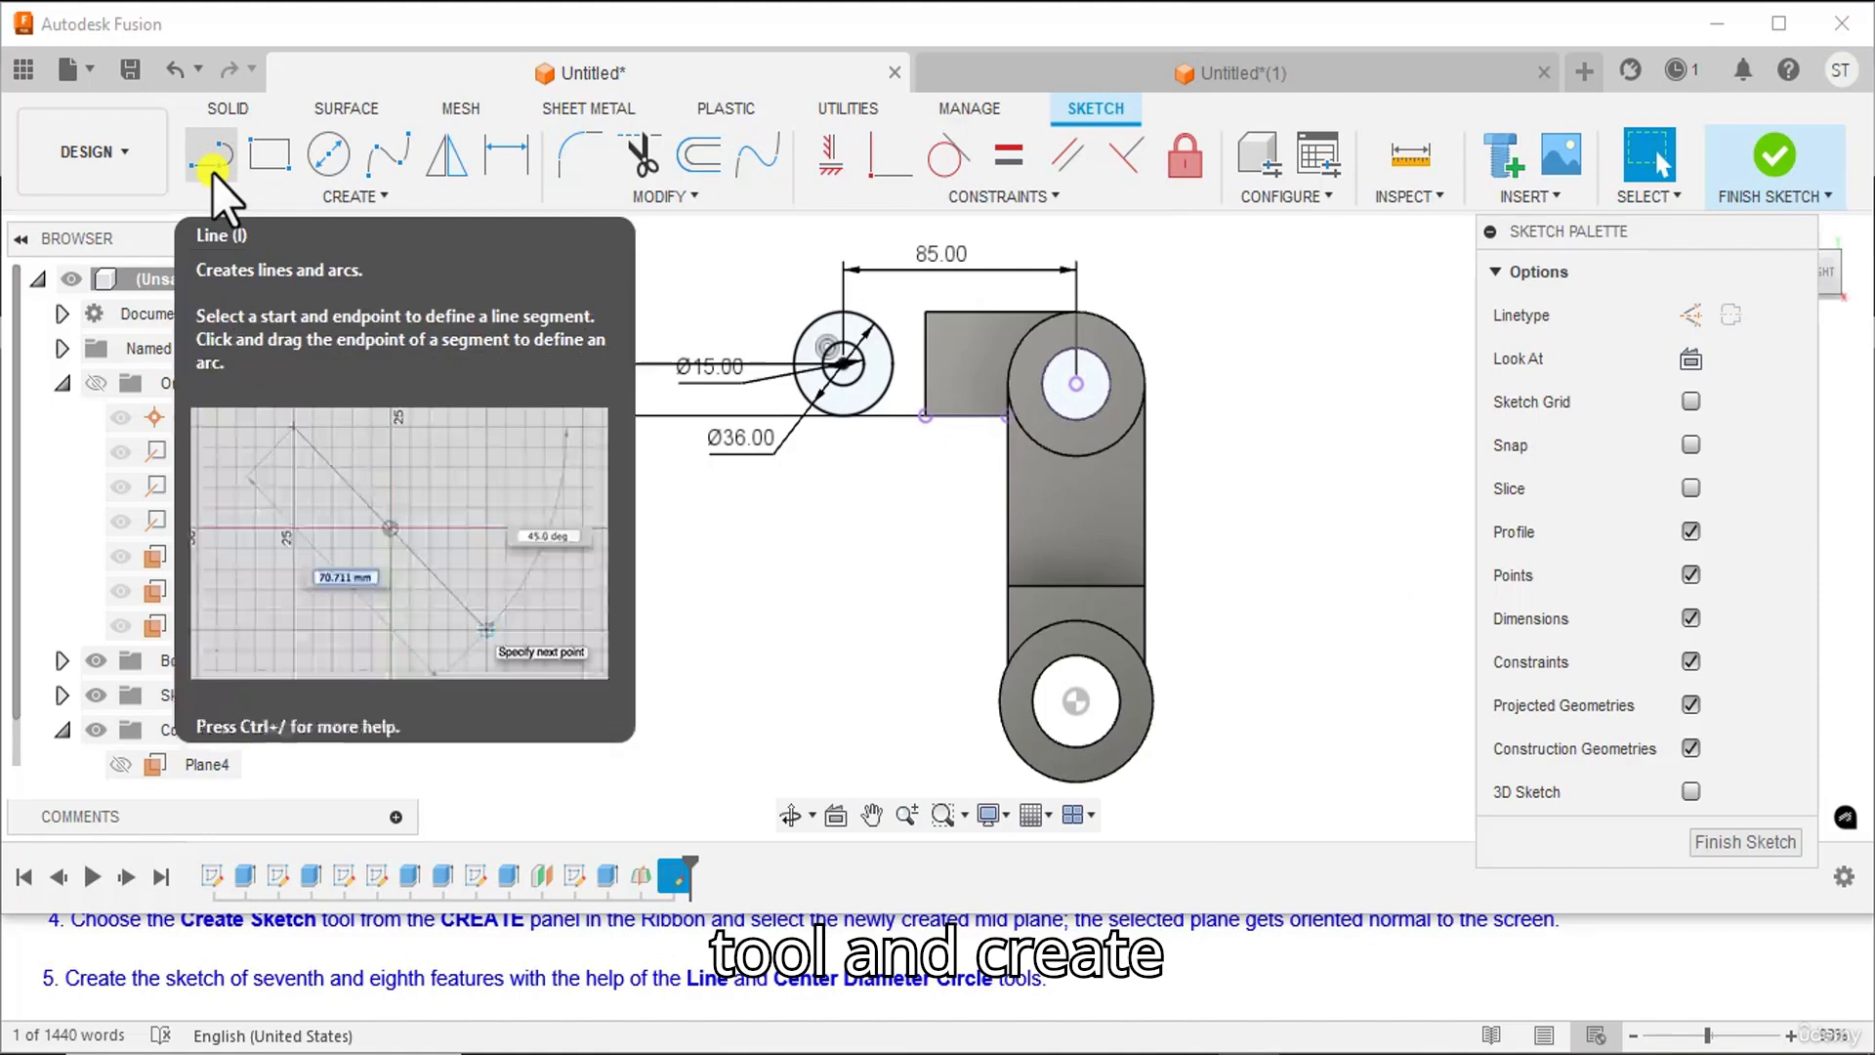
pyautogui.click(213, 173)
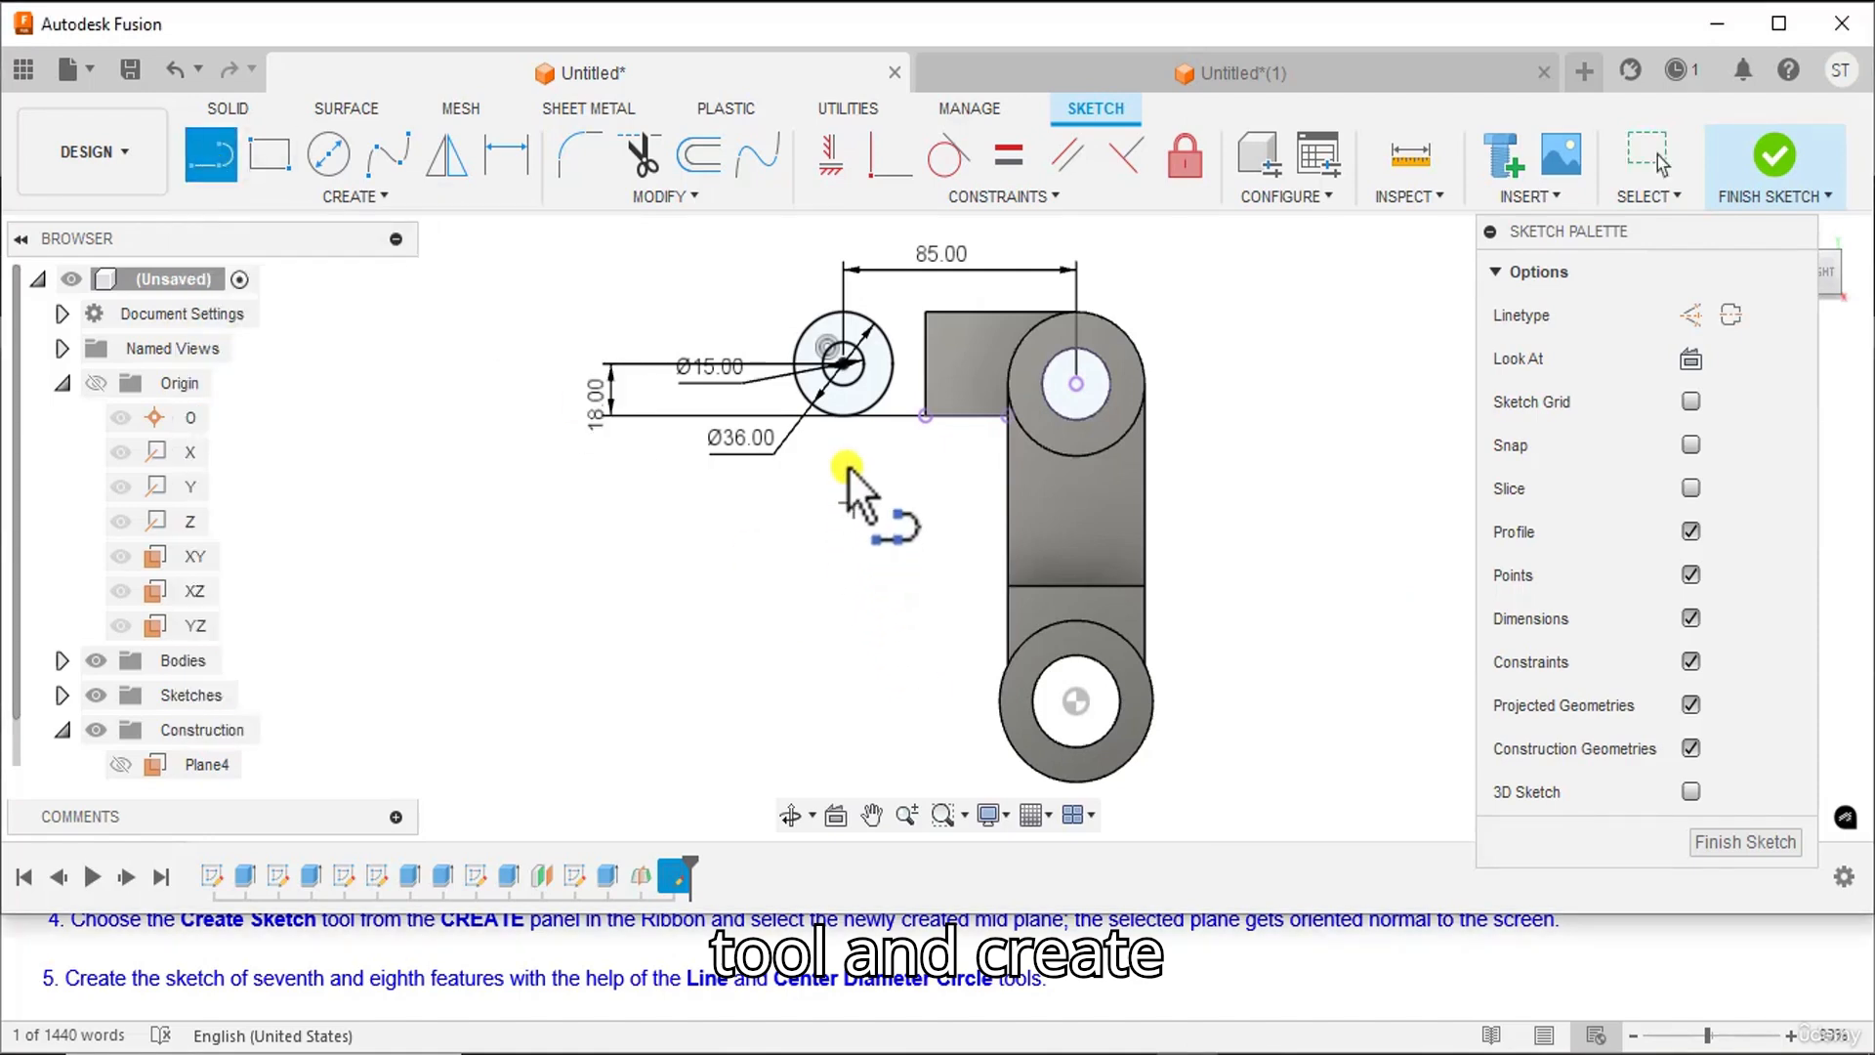
pyautogui.click(842, 418)
pyautogui.doubleClick(924, 418)
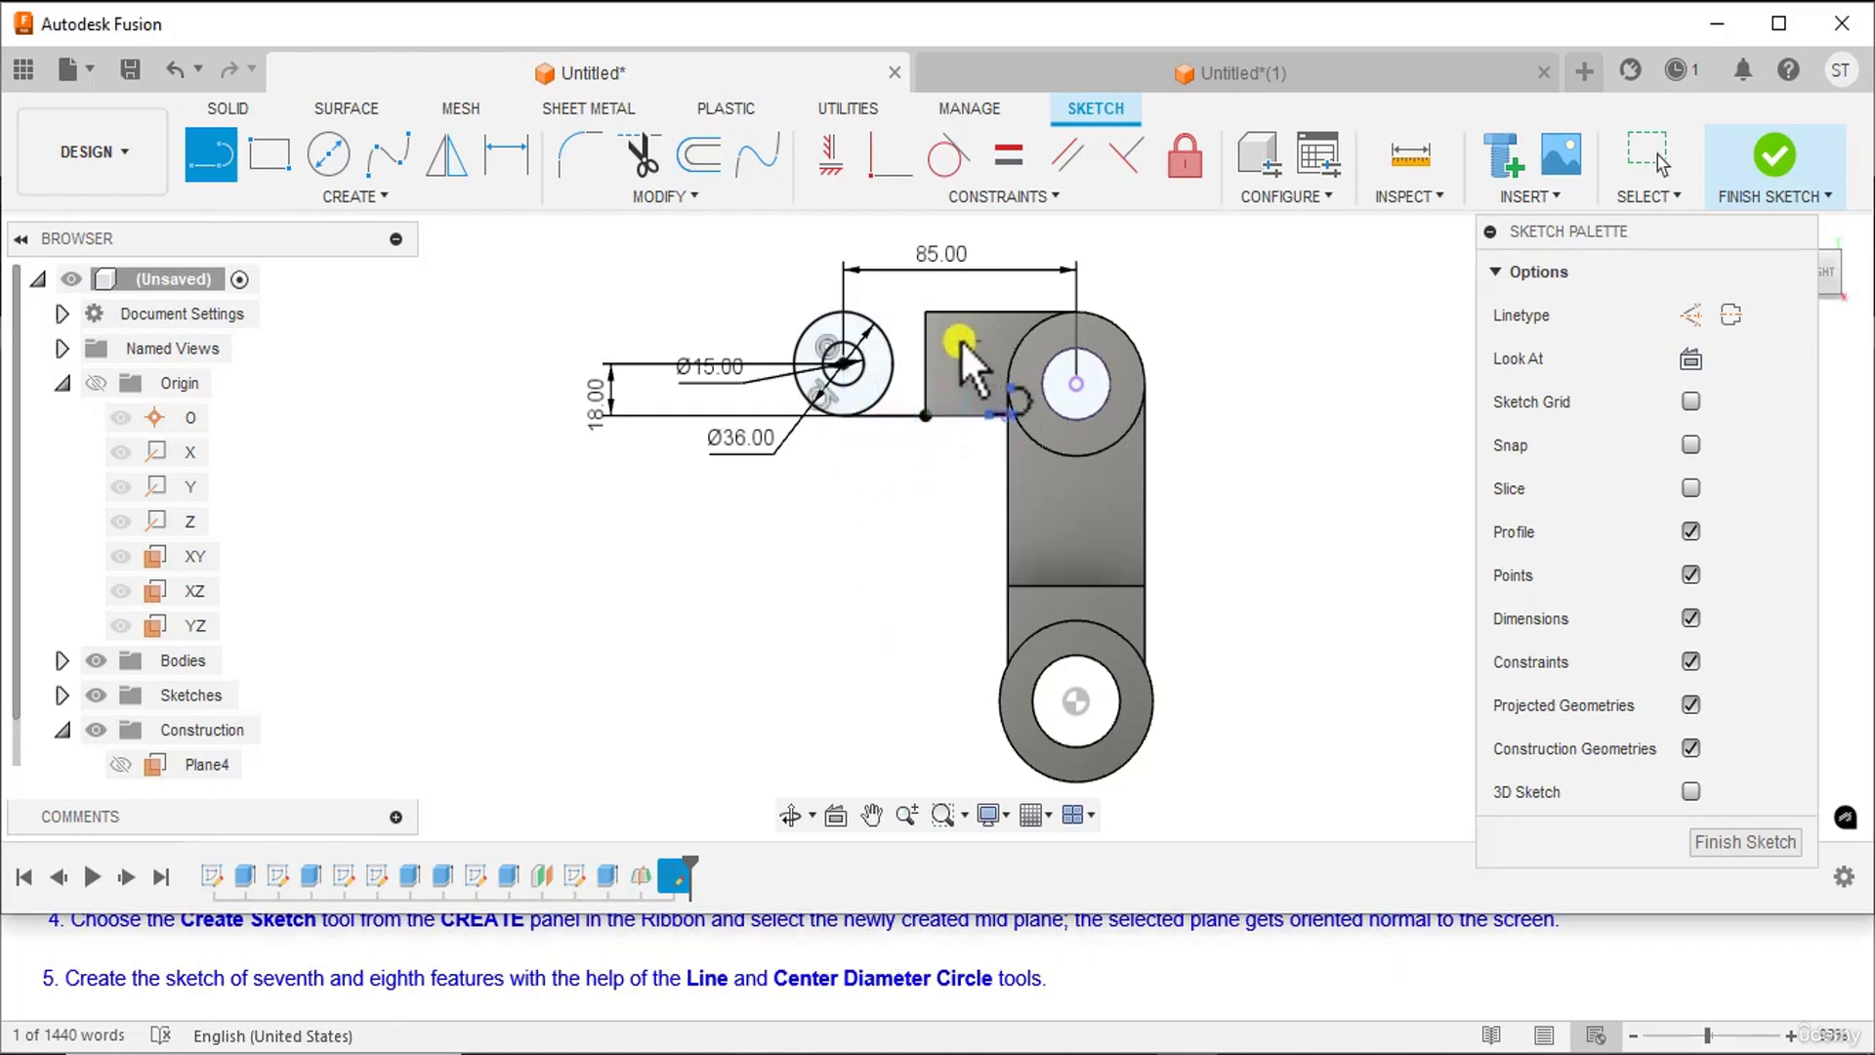
pyautogui.click(925, 416)
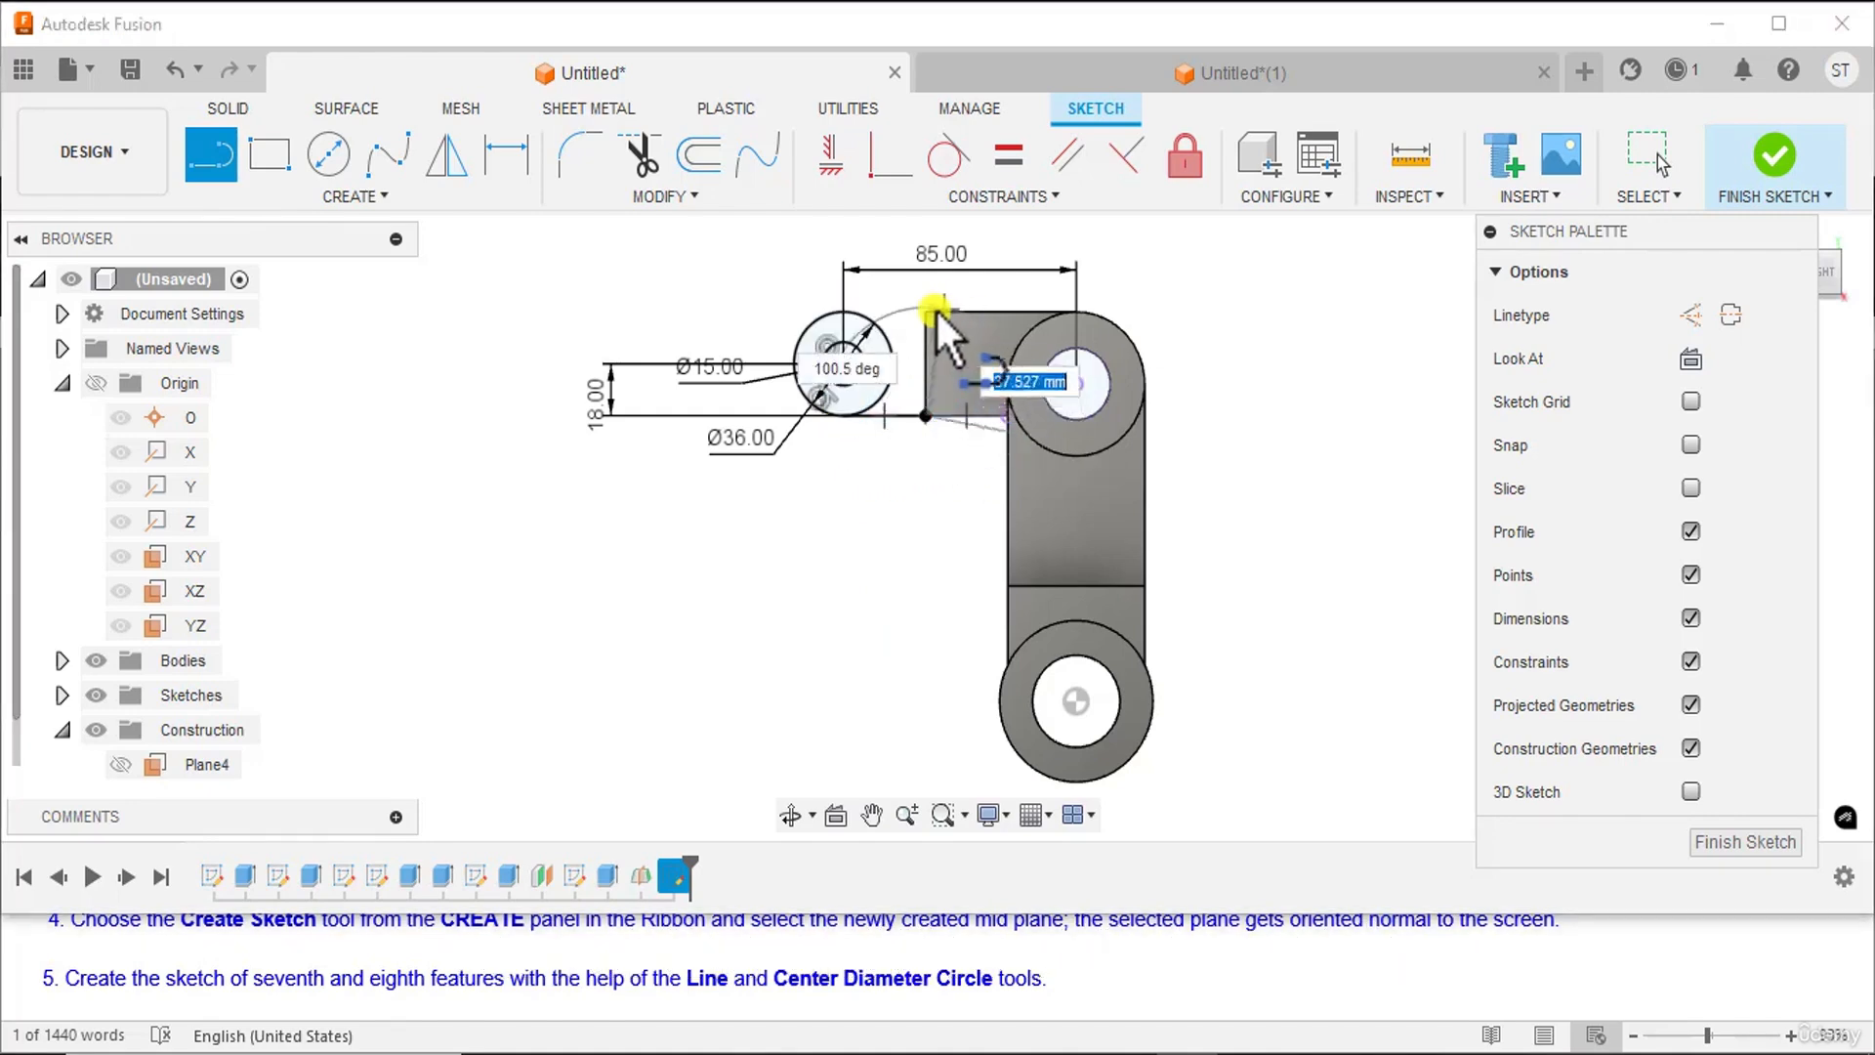
pyautogui.click(926, 310)
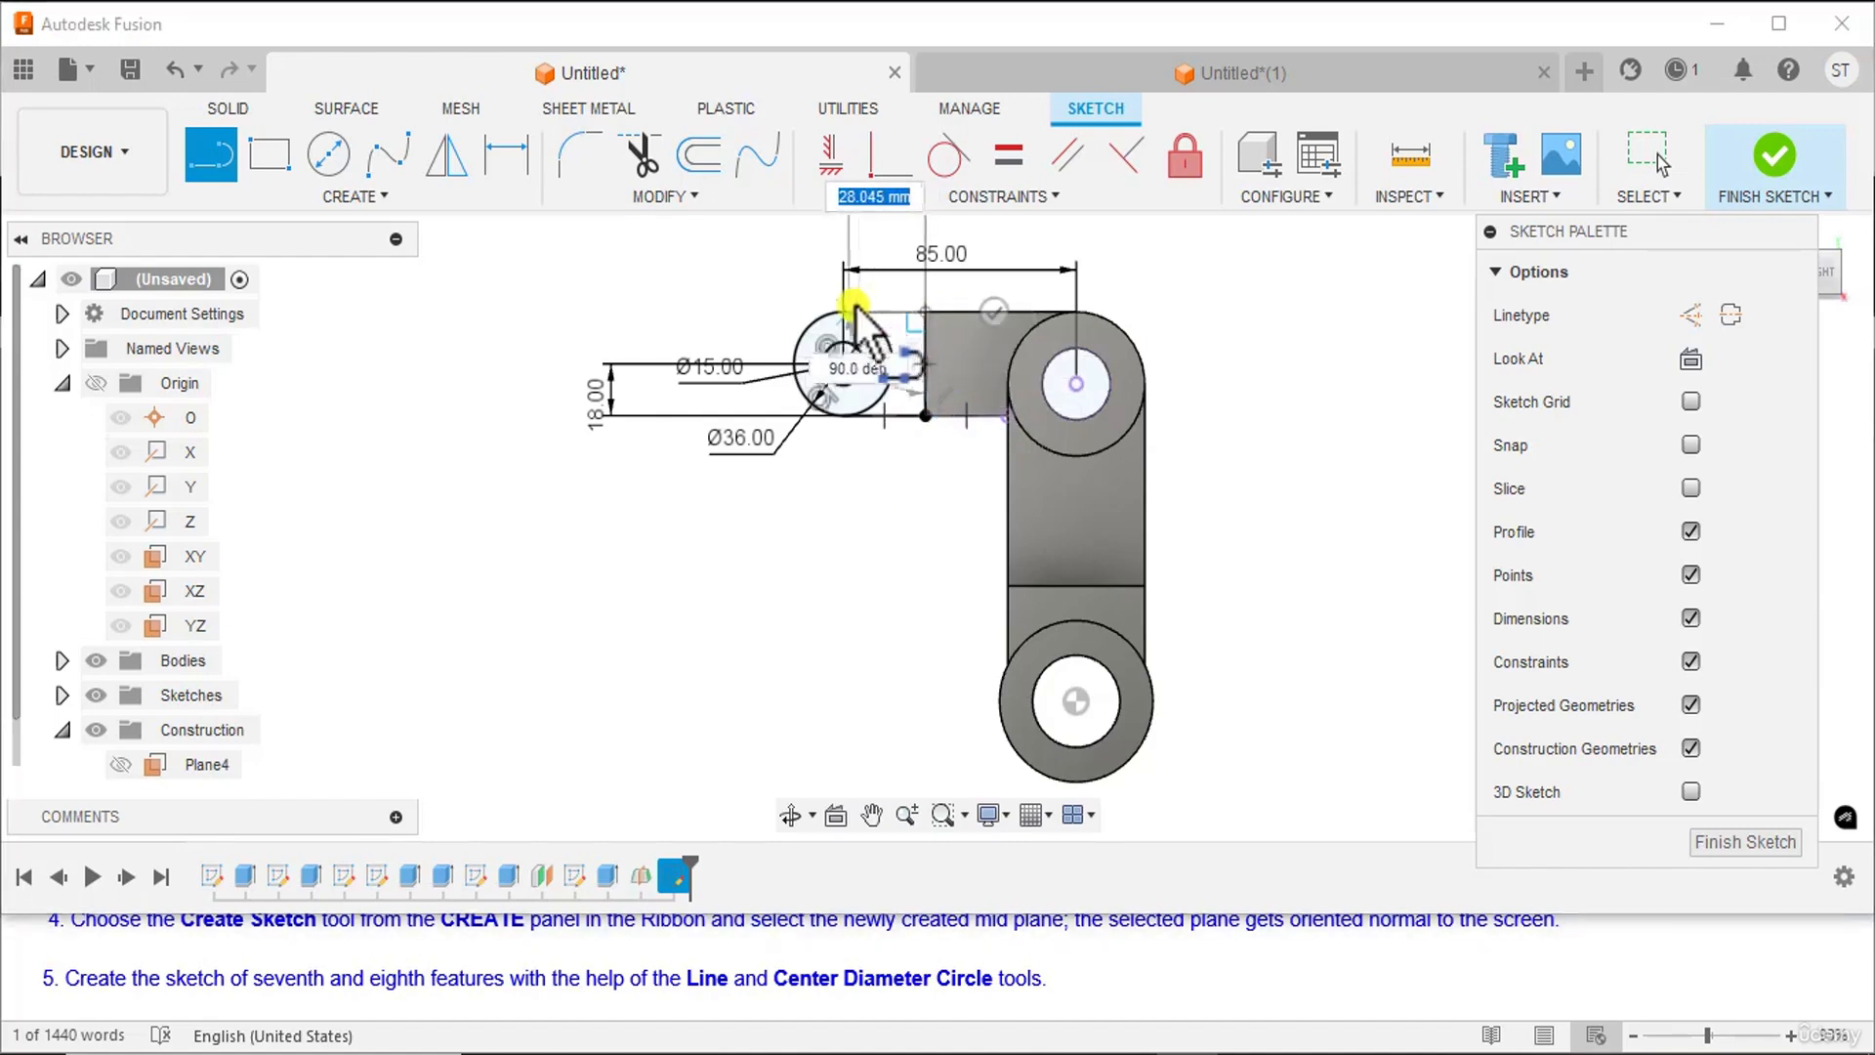
pyautogui.doubleClick(846, 312)
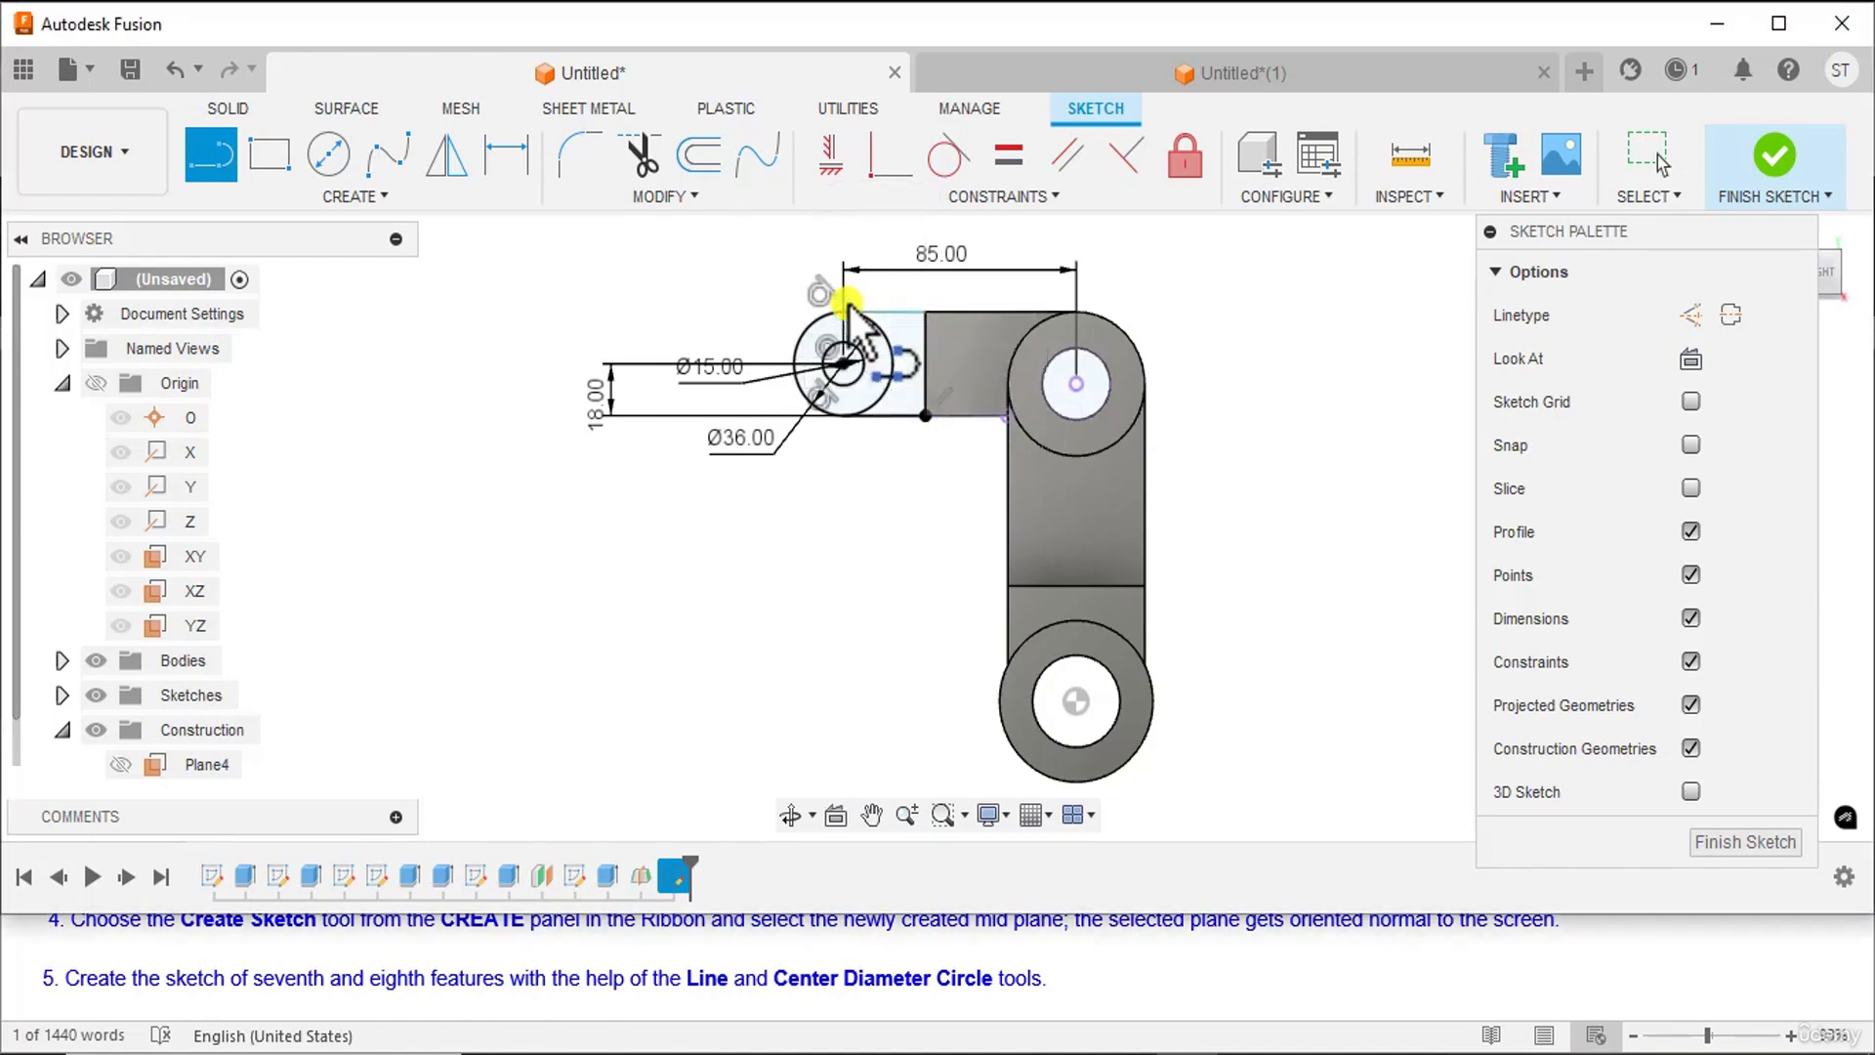
pyautogui.rightClick(1237, 286)
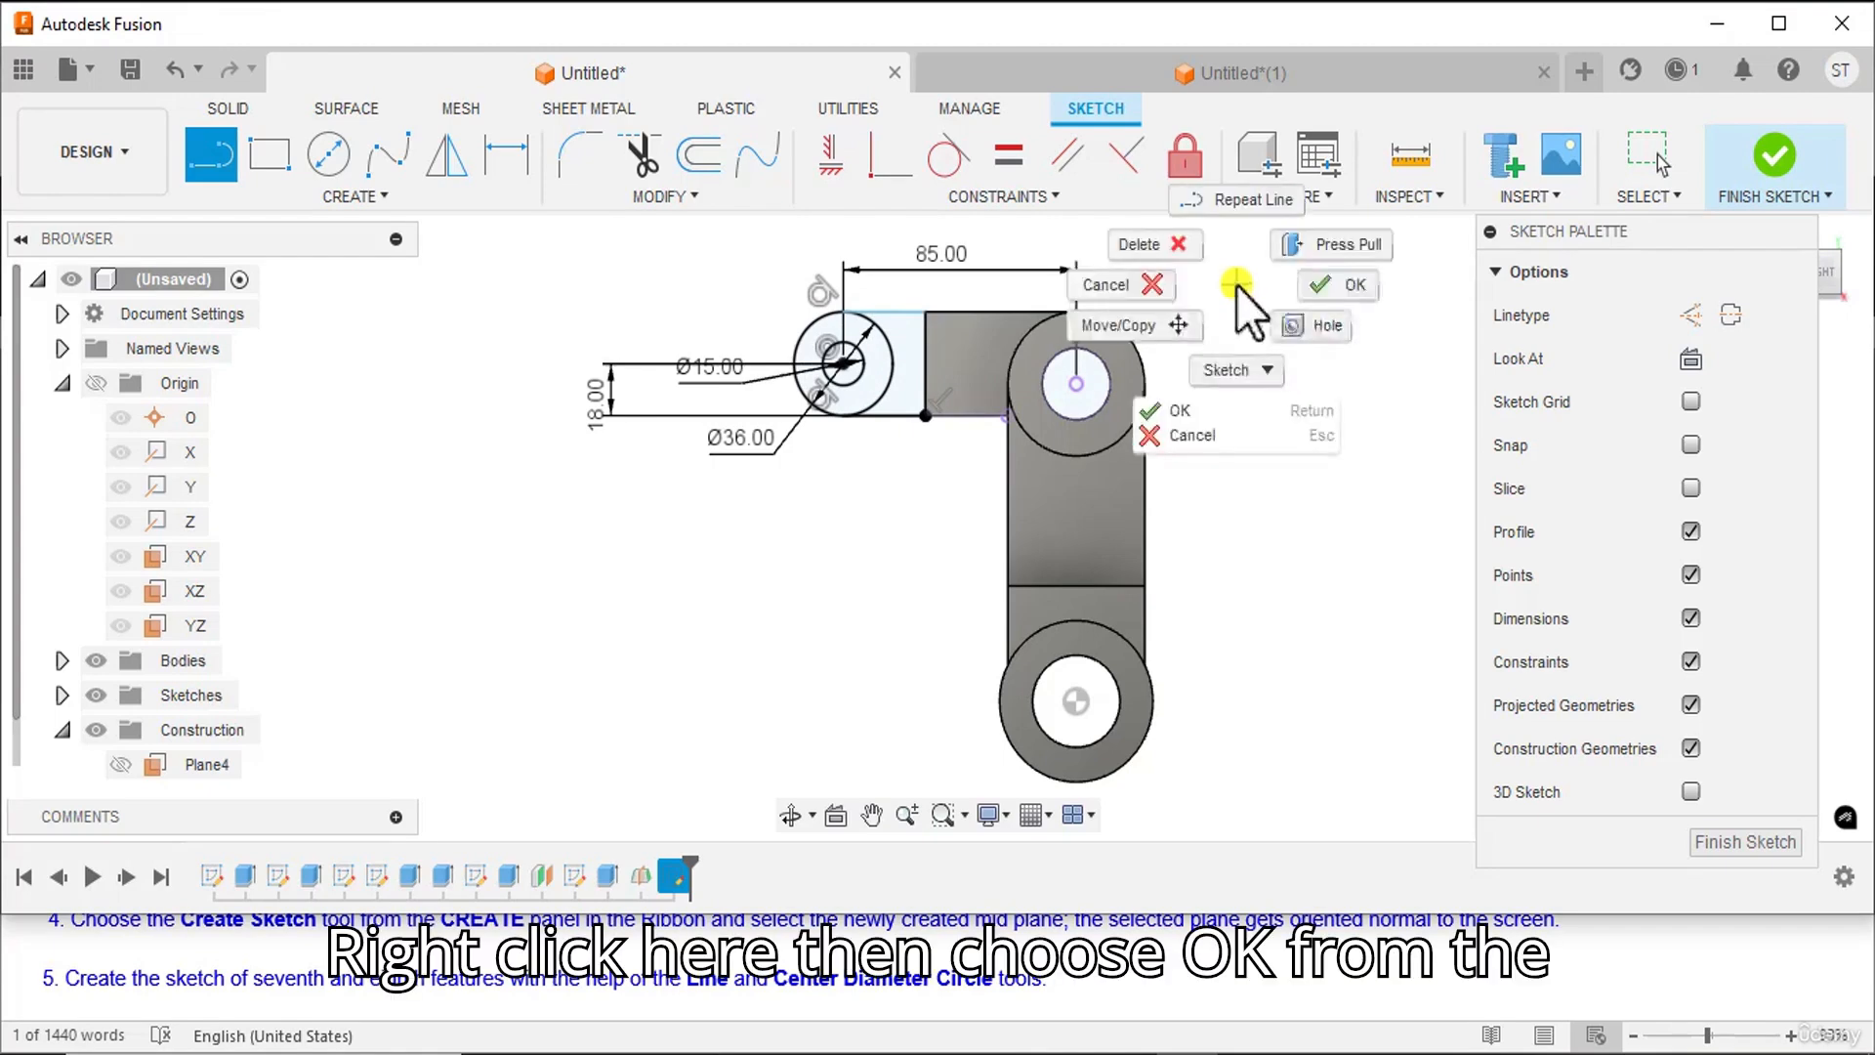
pyautogui.click(1322, 285)
# - Apply a Horizontal/Vertical constraint to the upper connecting line and try the same constraint on the line along the block's end
pyautogui.click(828, 161)
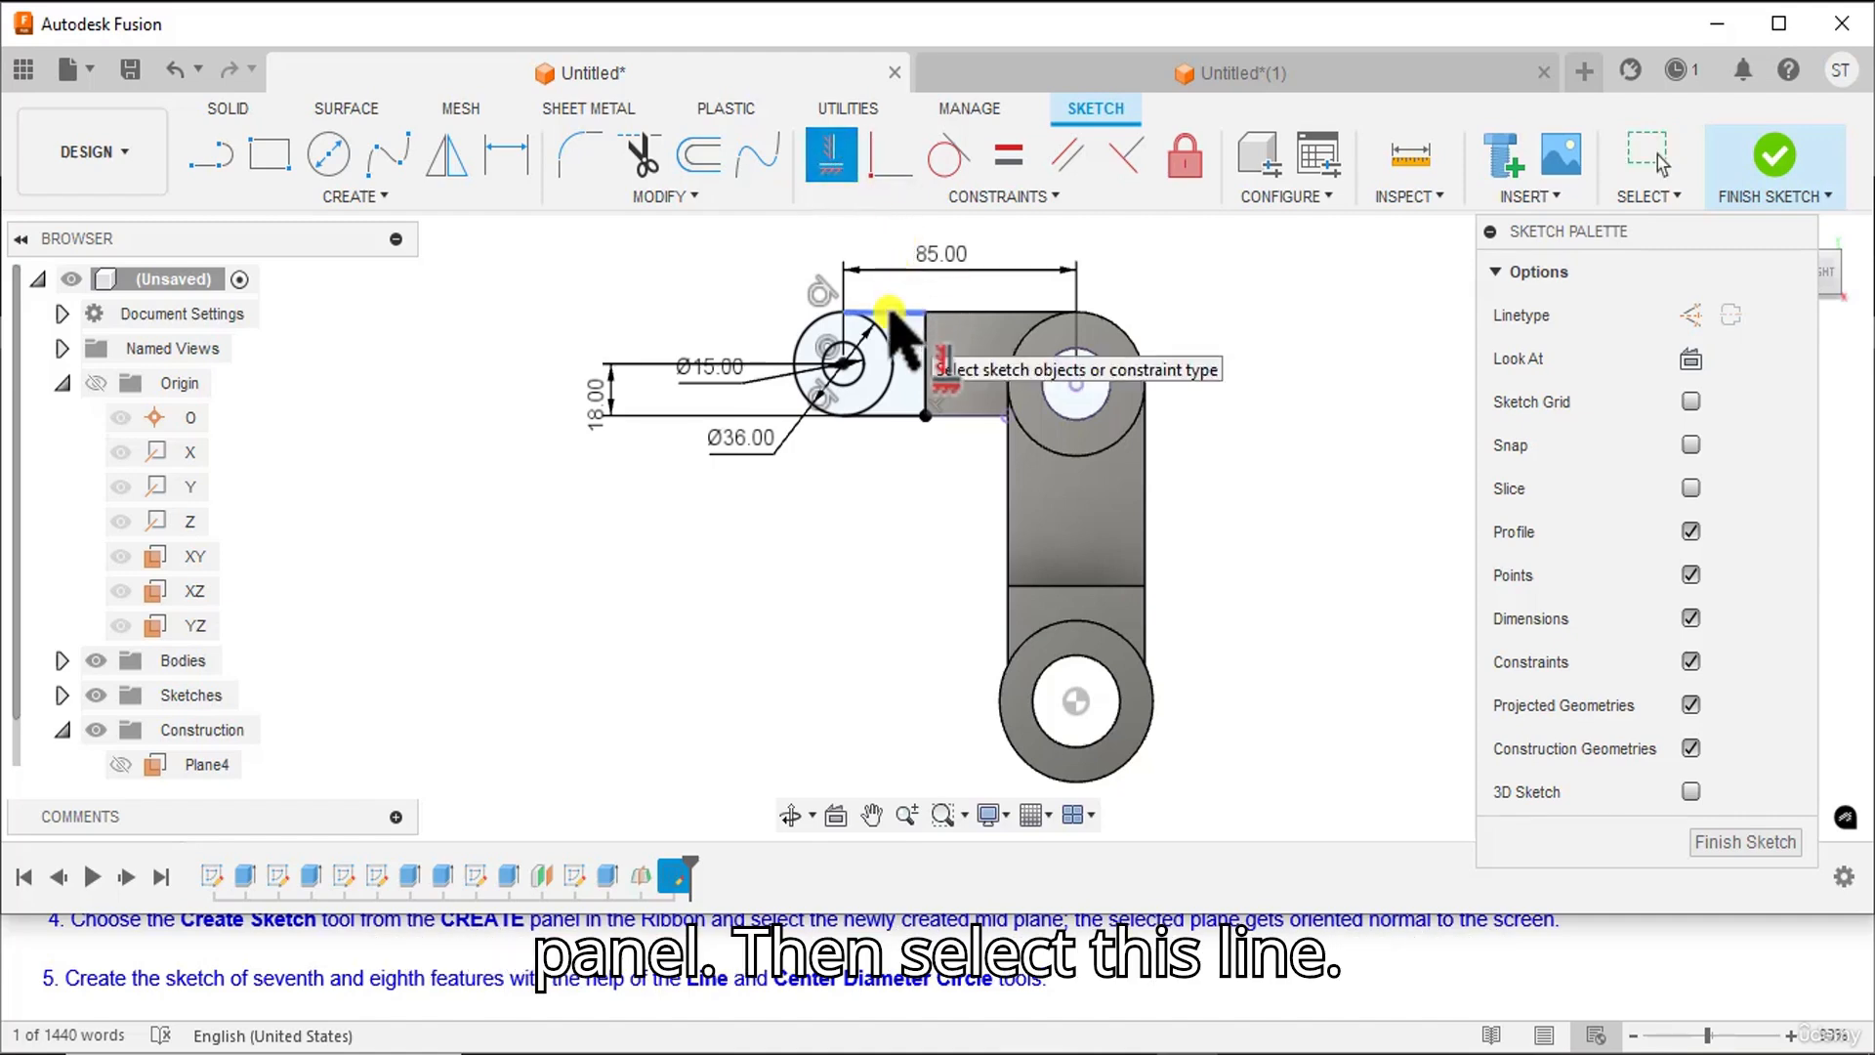
pyautogui.click(928, 361)
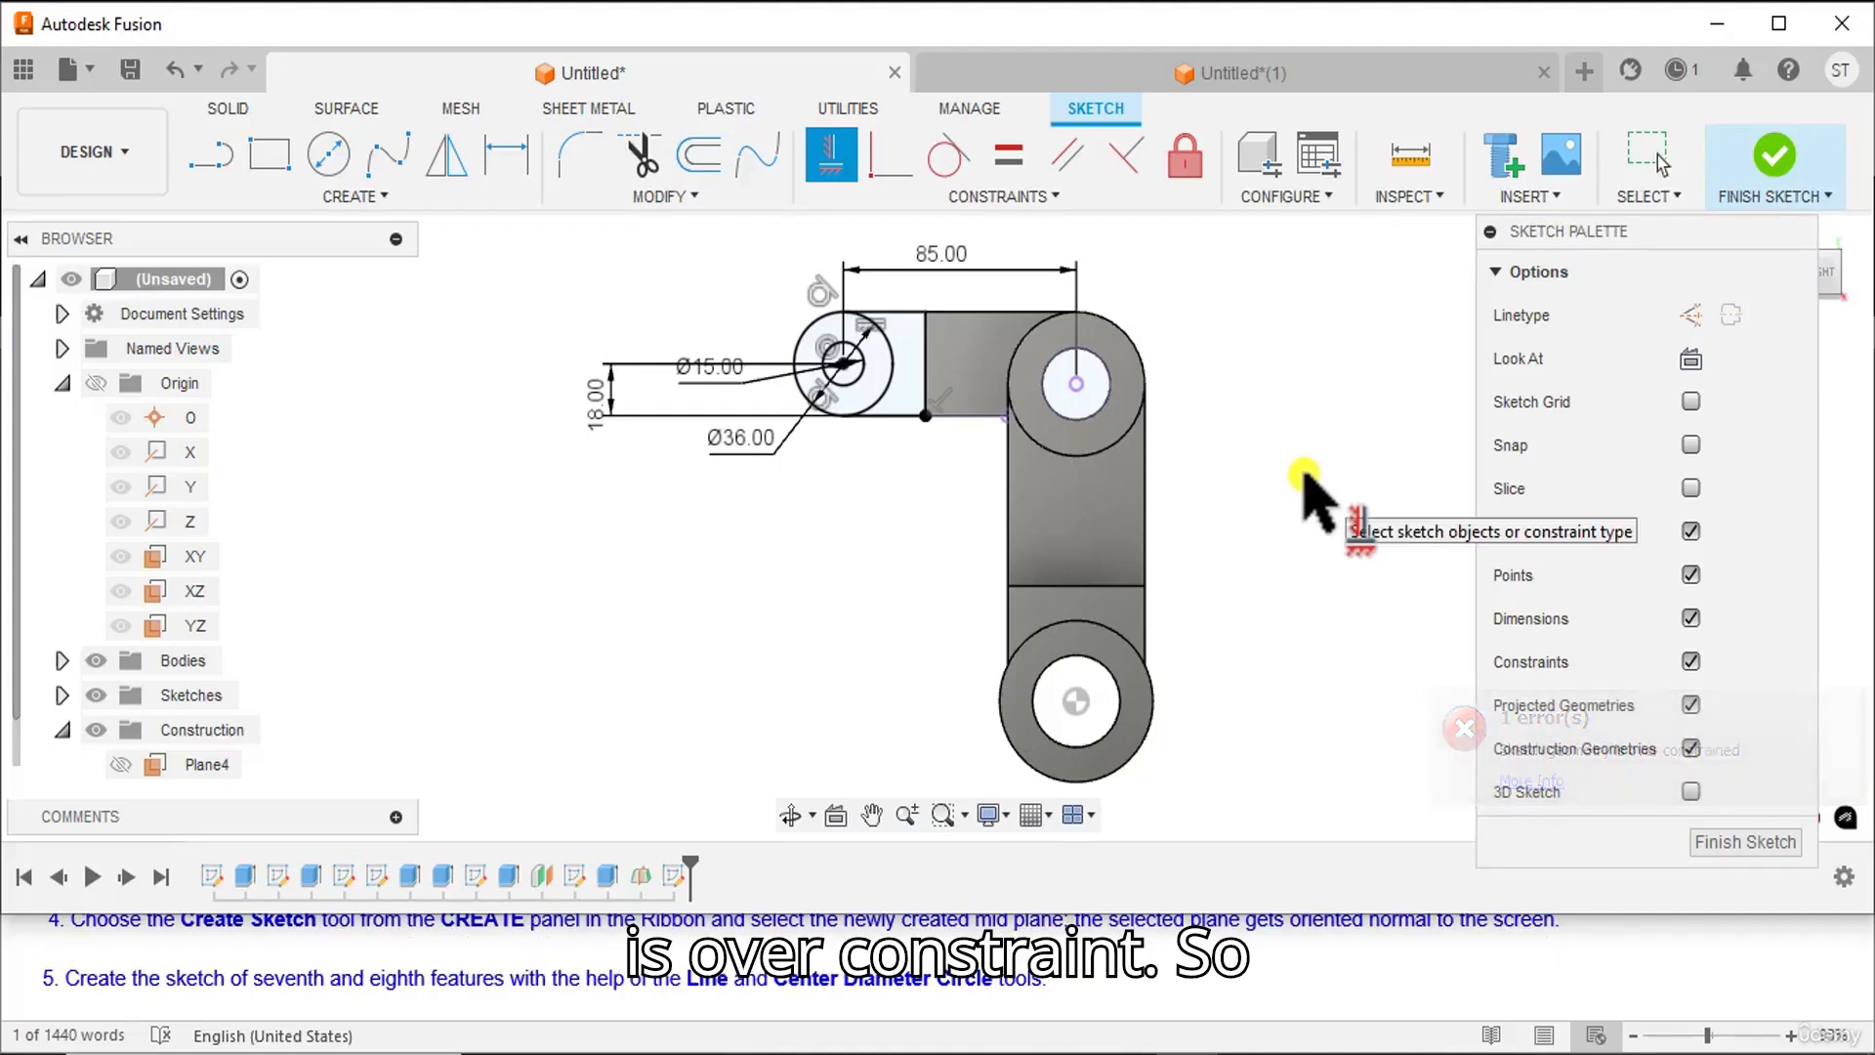
pyautogui.rightClick(1212, 331)
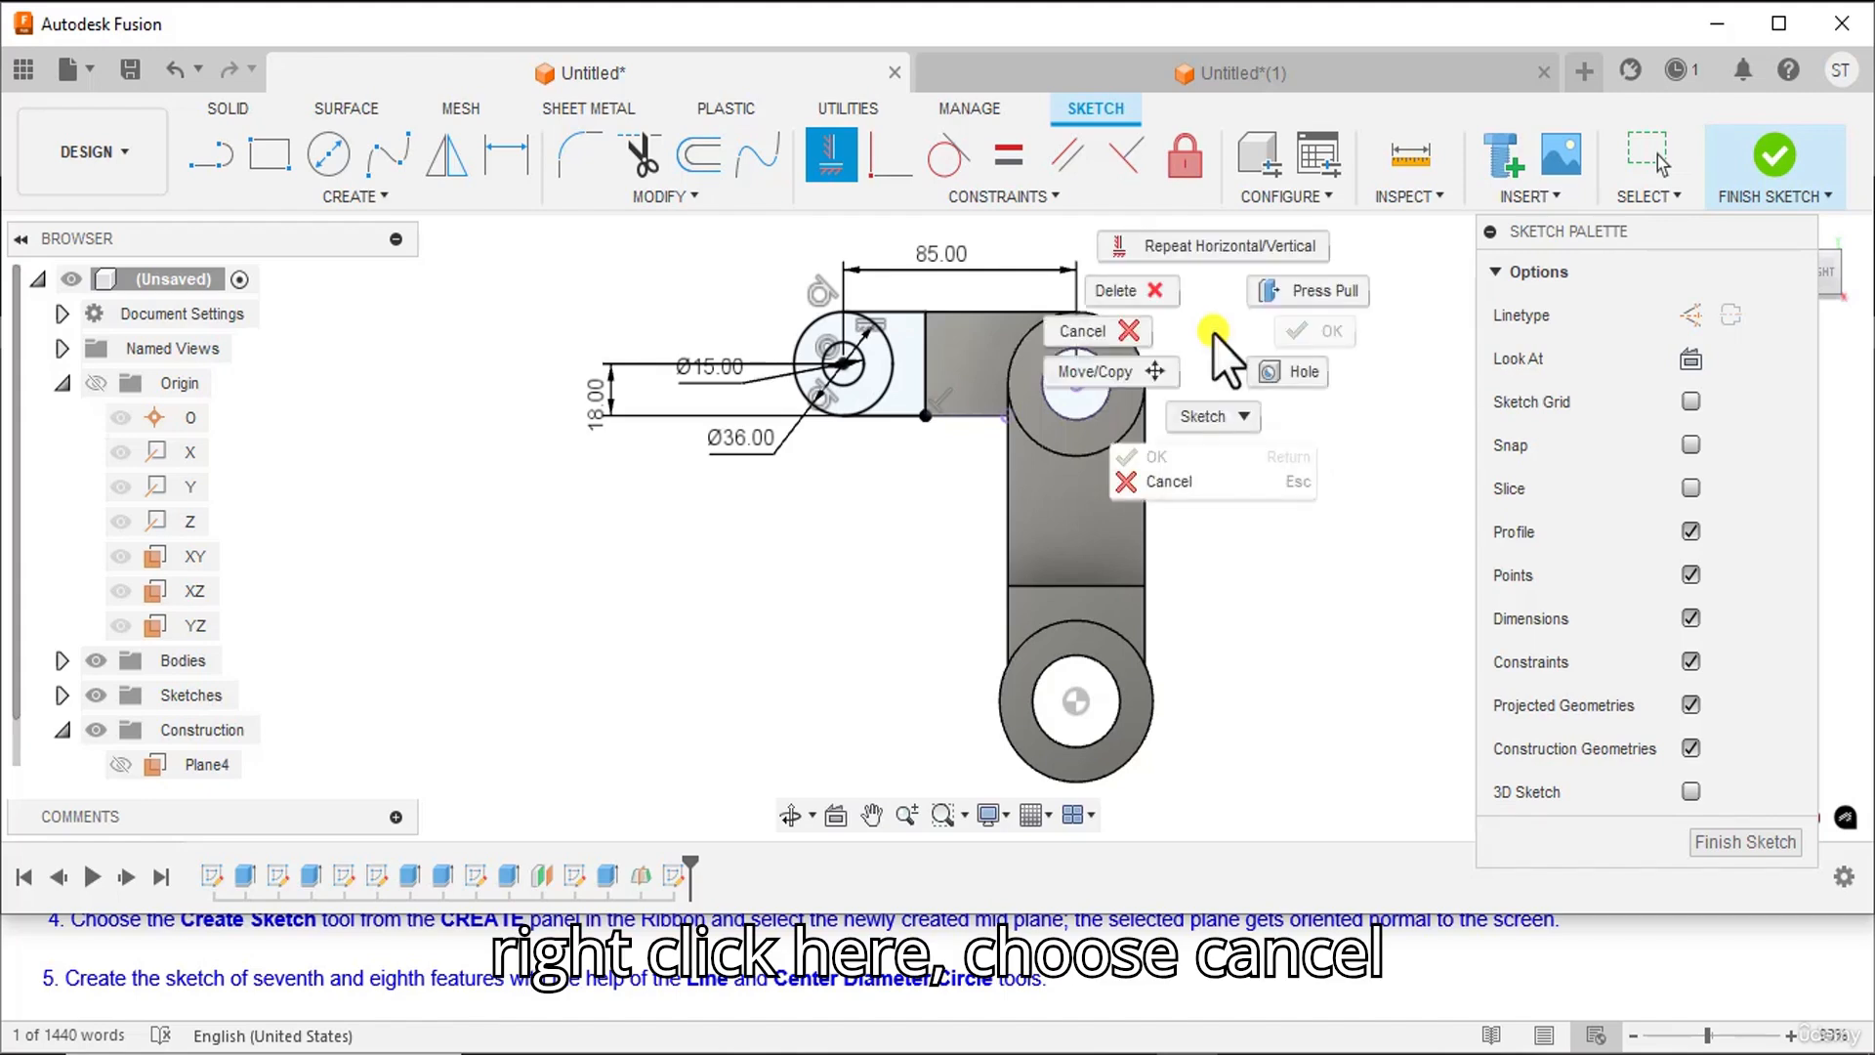
pyautogui.click(1113, 333)
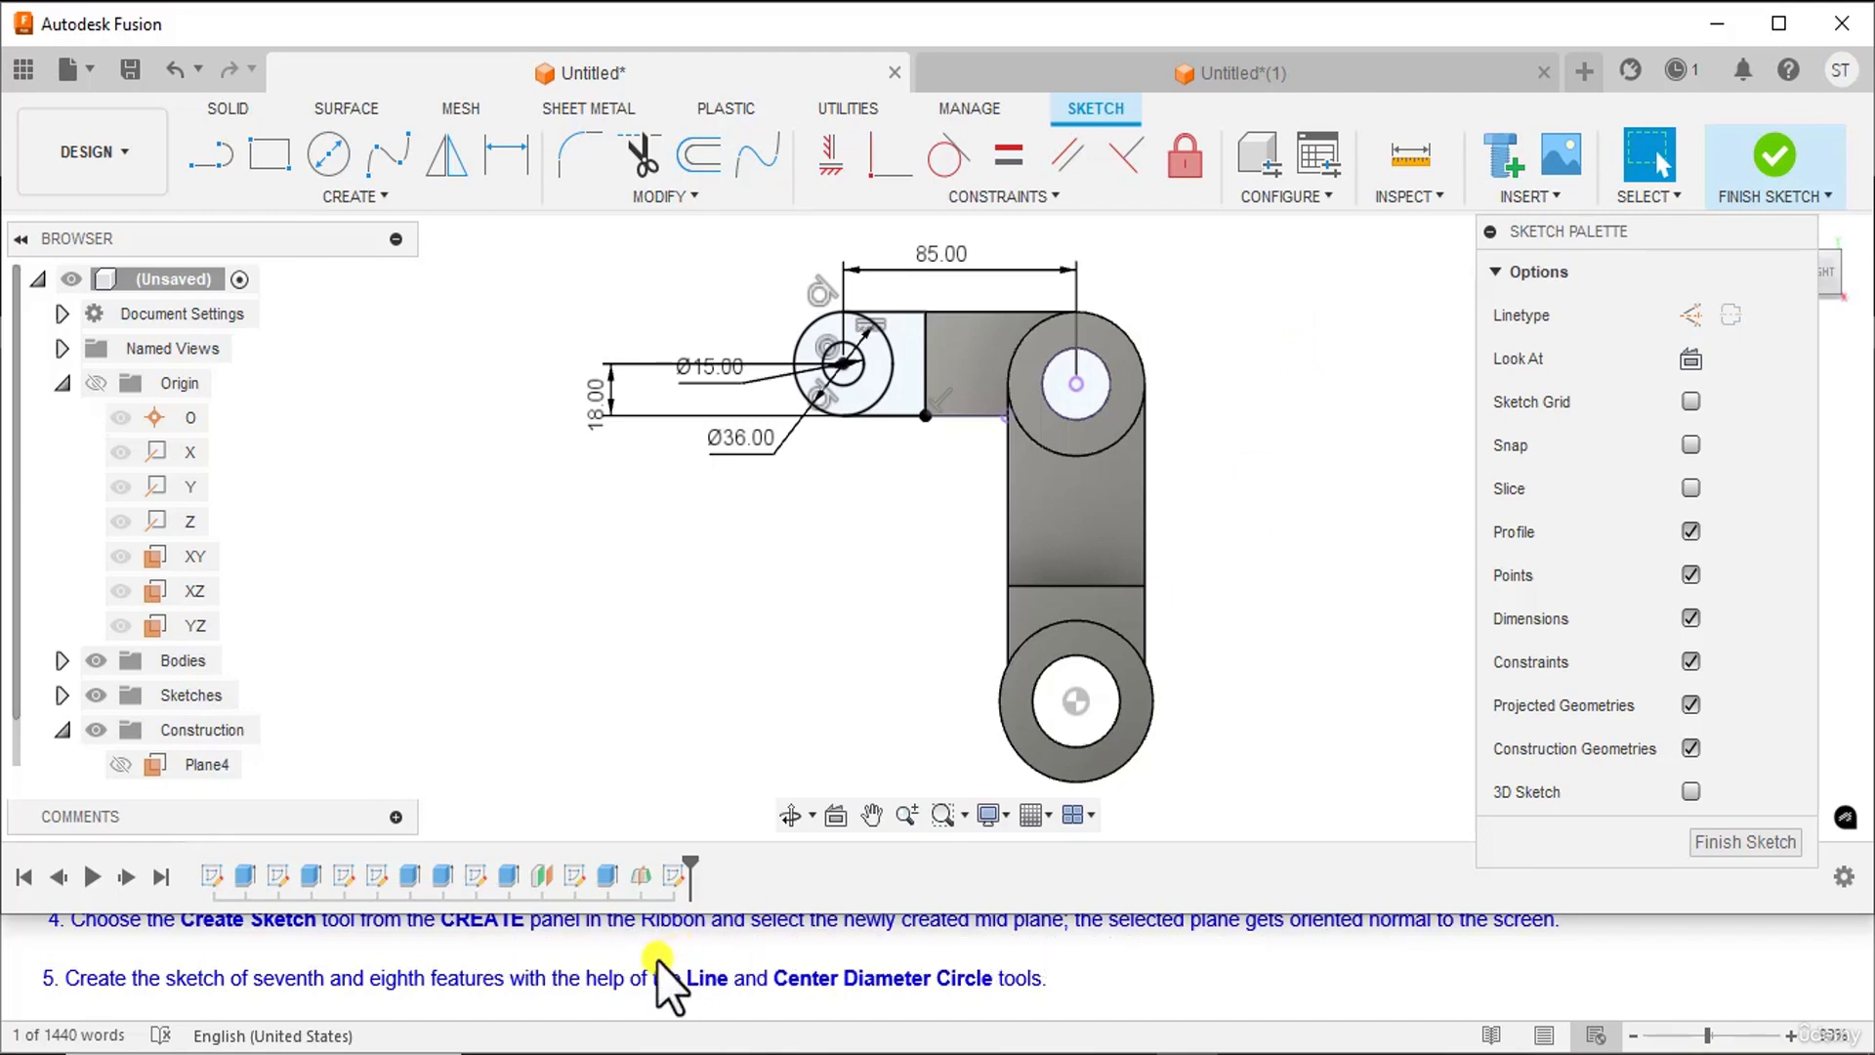
# - Finish the sketch and start an Extrude of the closed contour between the outer circle and the block's end
pyautogui.scroll(-1, 656, 961)
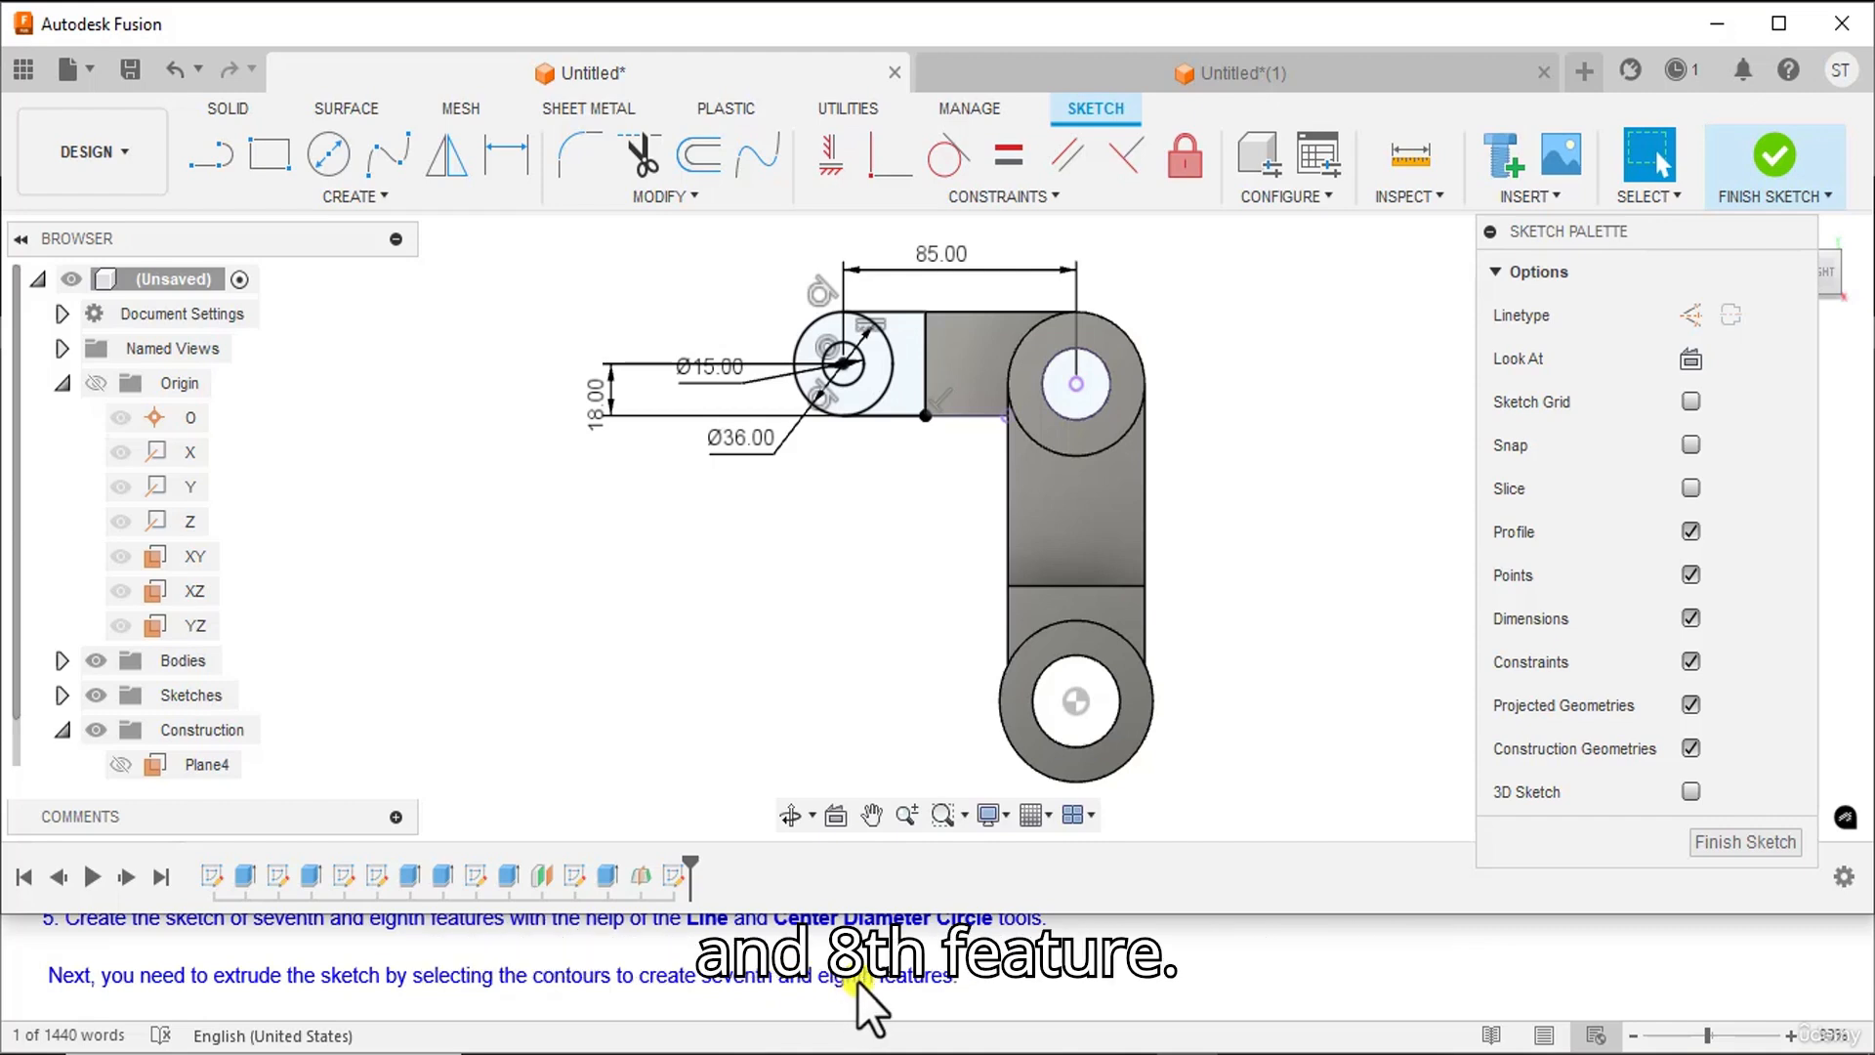
pyautogui.scroll(-1, 644, 1007)
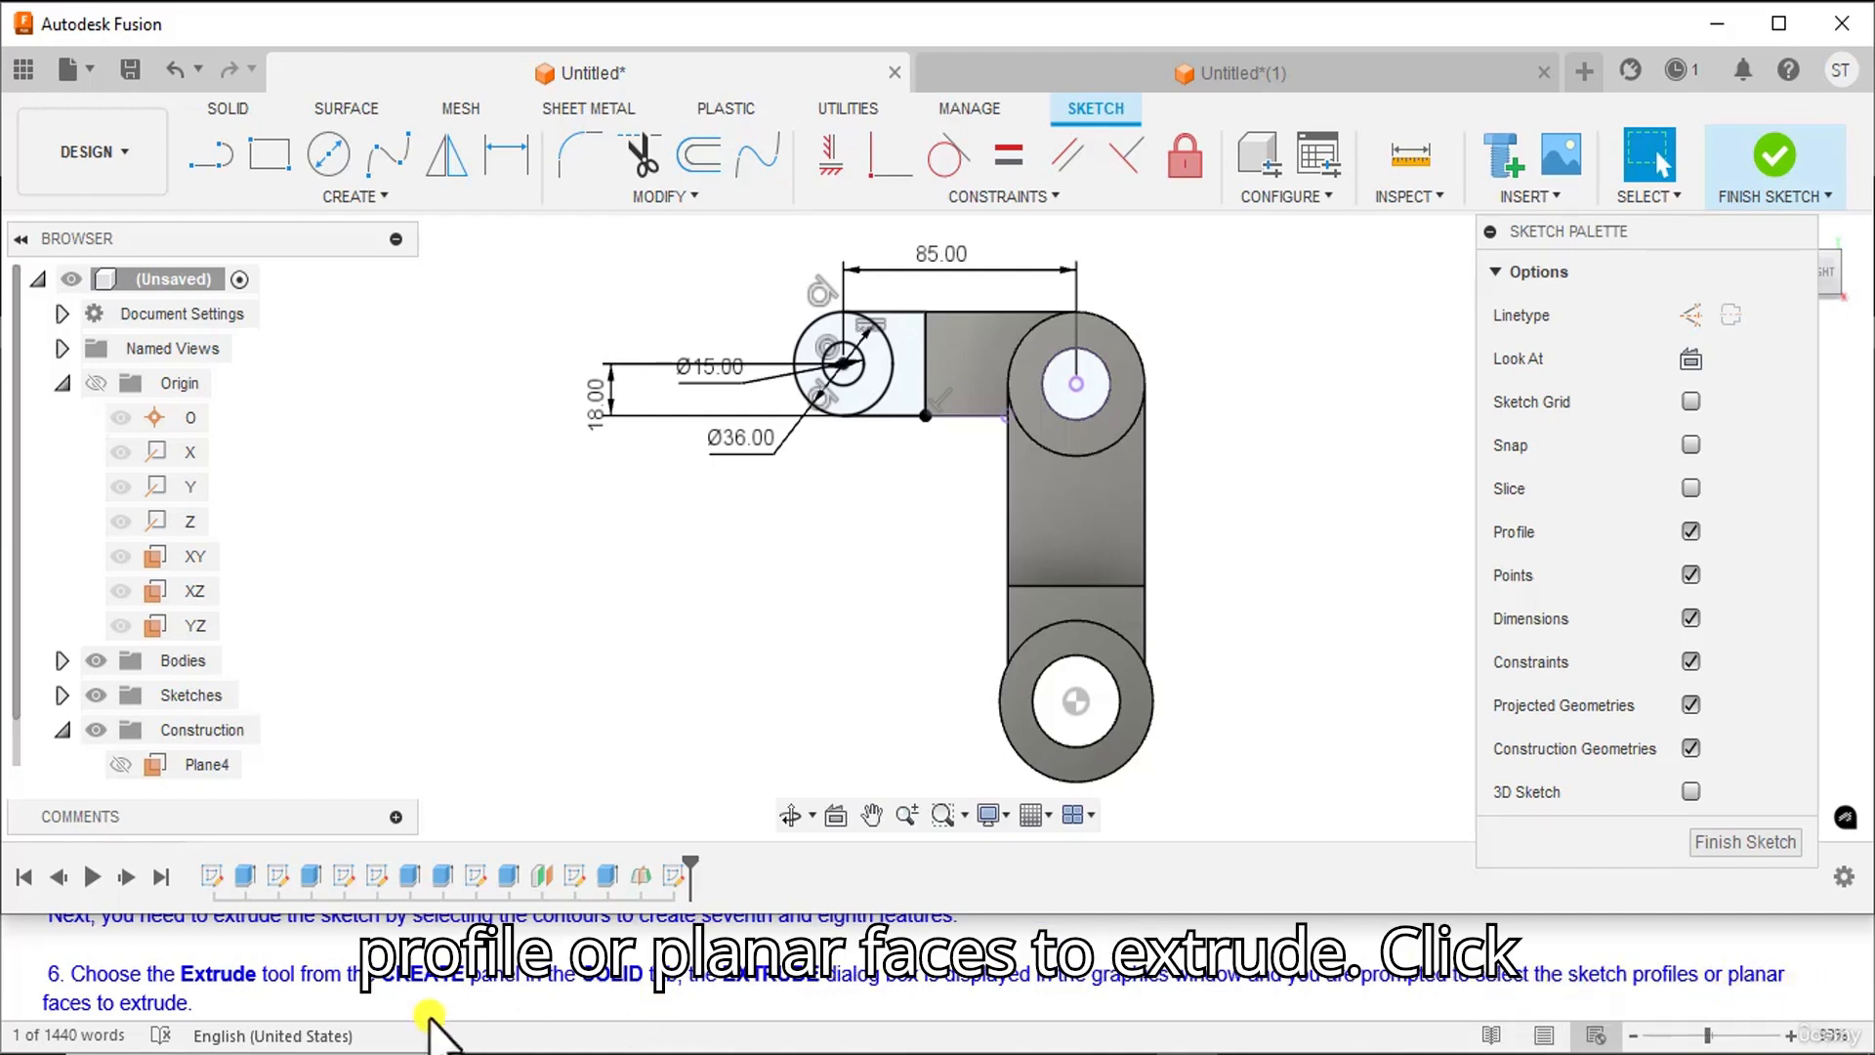
pyautogui.click(1770, 159)
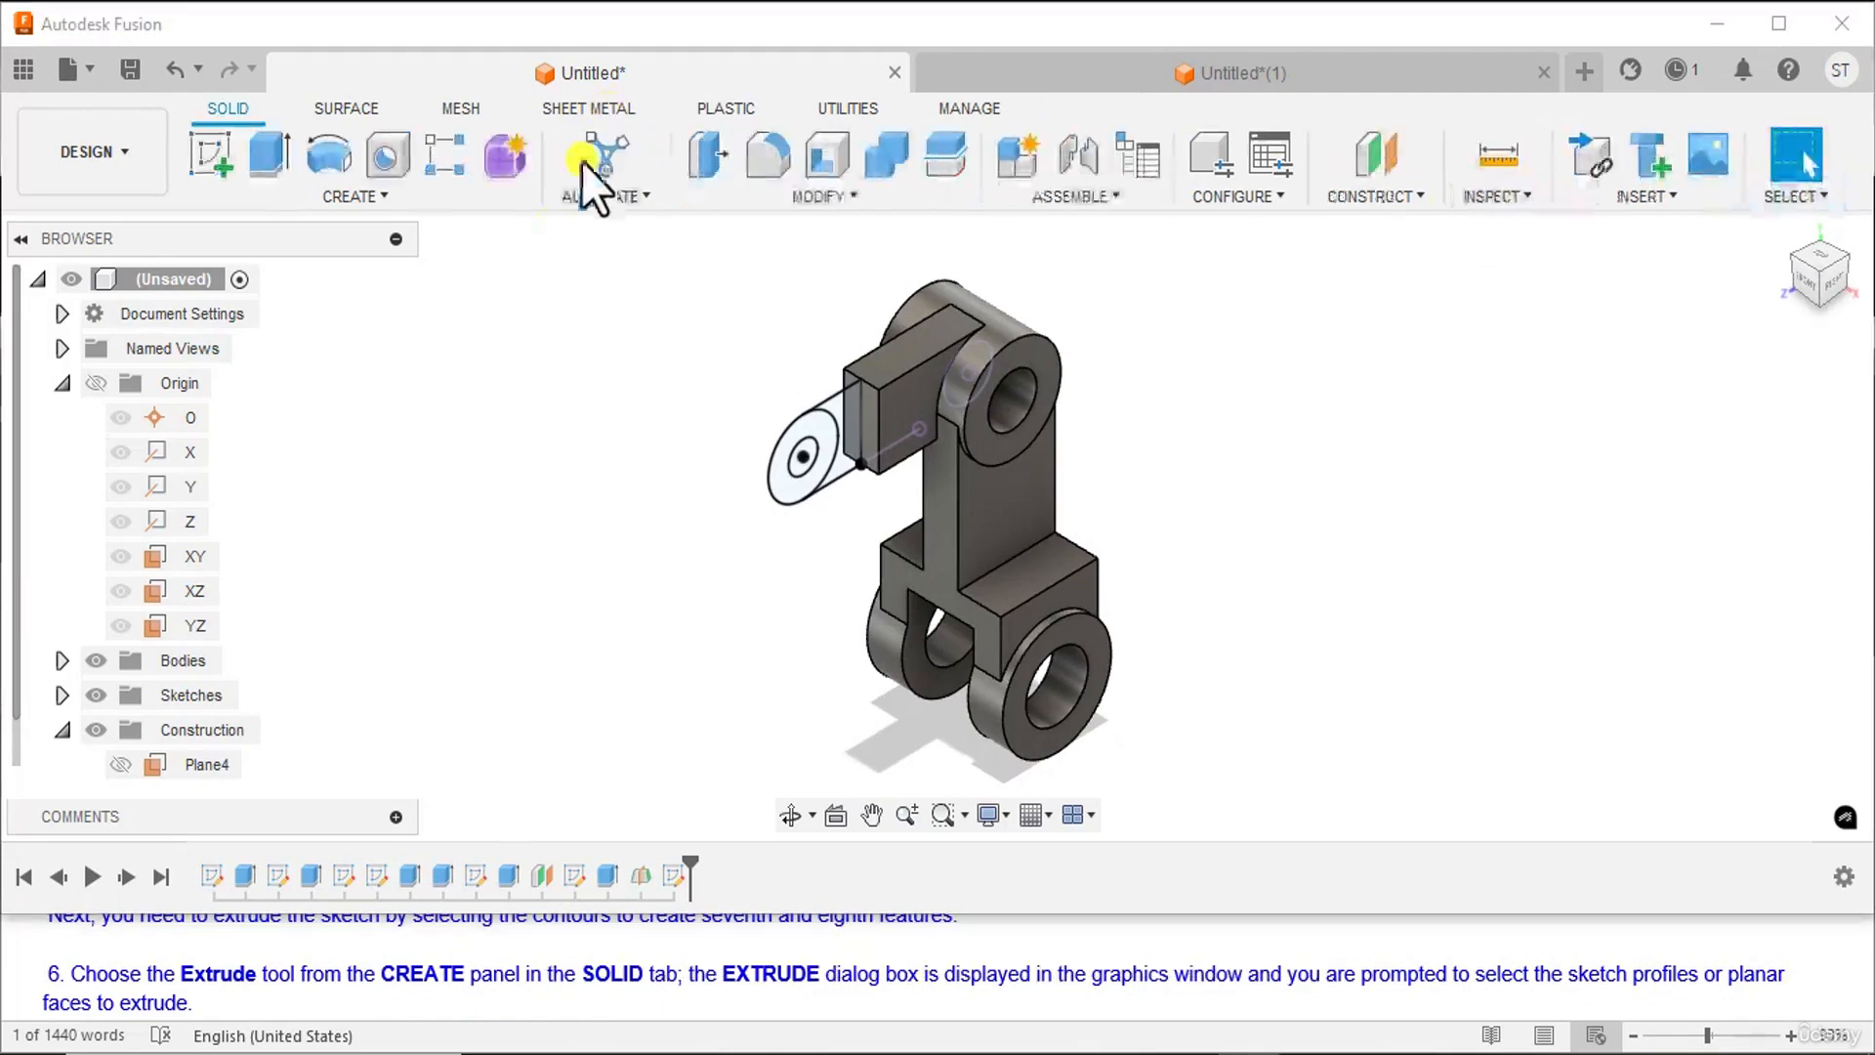
pyautogui.click(265, 174)
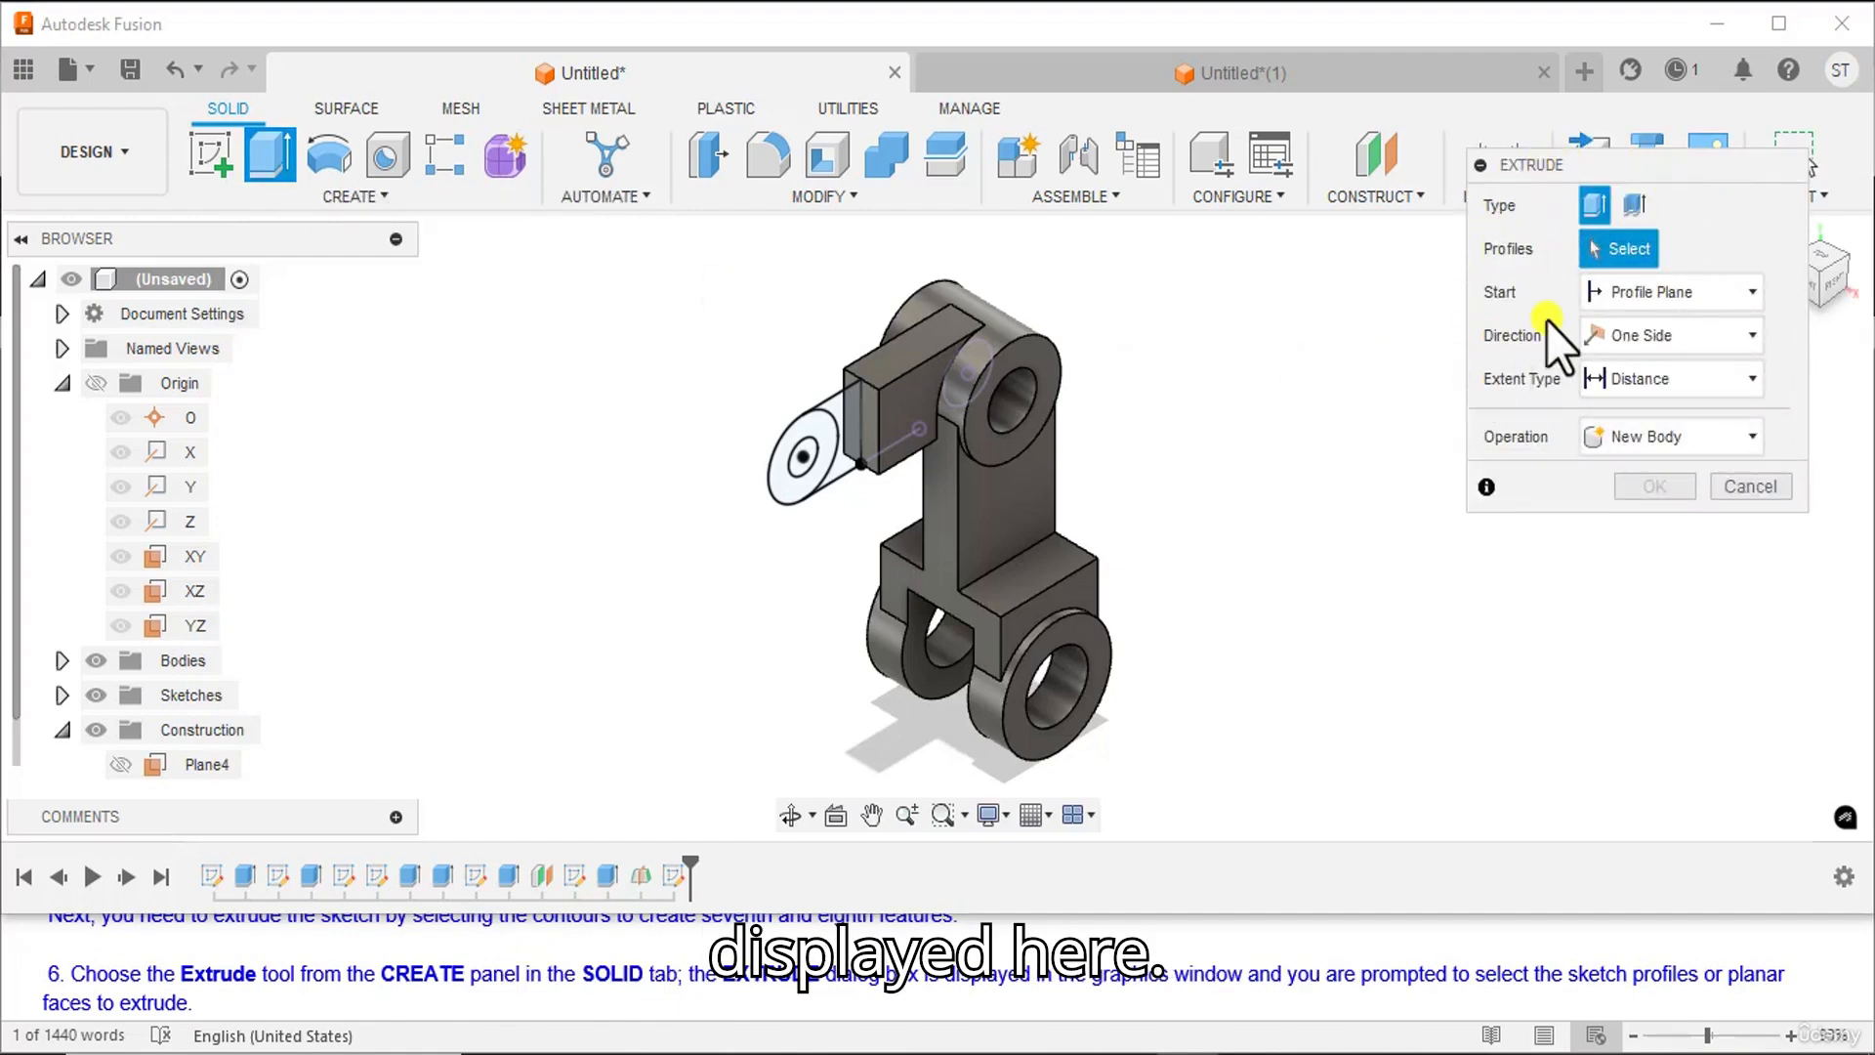
pyautogui.scroll(-1, 928, 974)
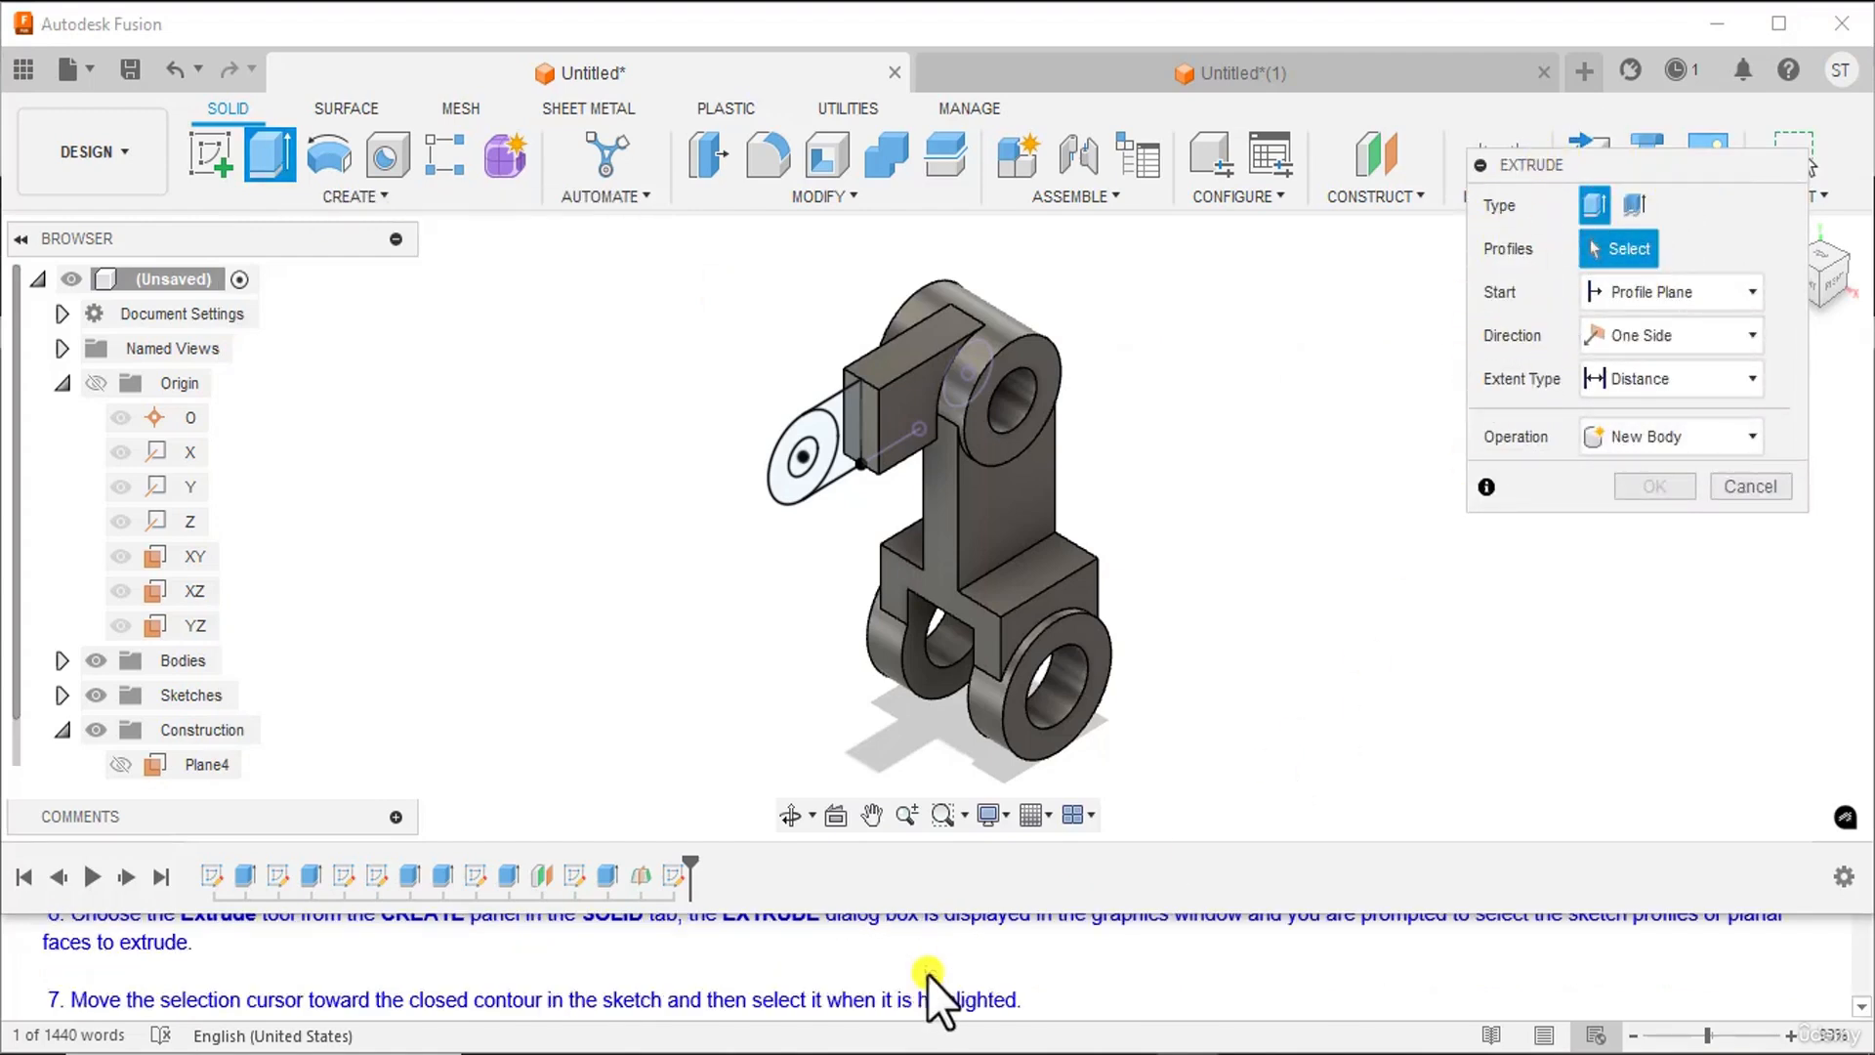
pyautogui.scroll(-1, 296, 975)
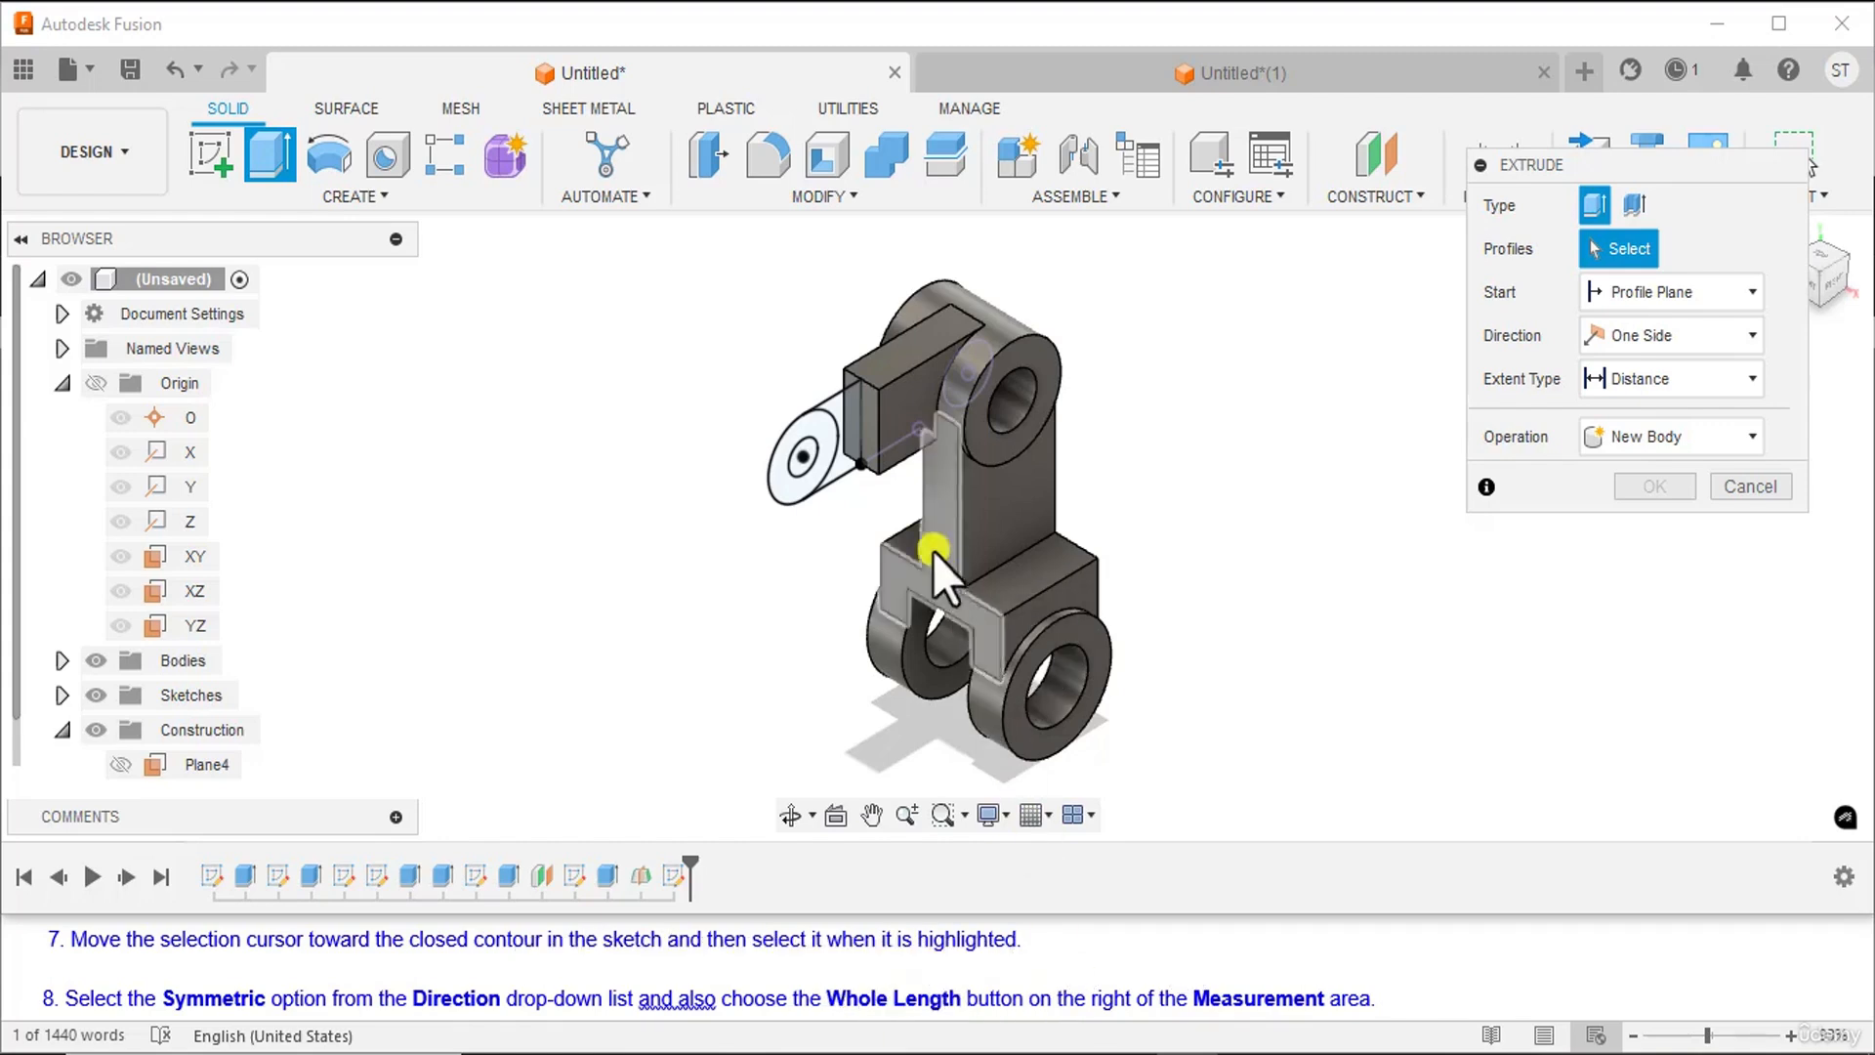
pyautogui.click(849, 461)
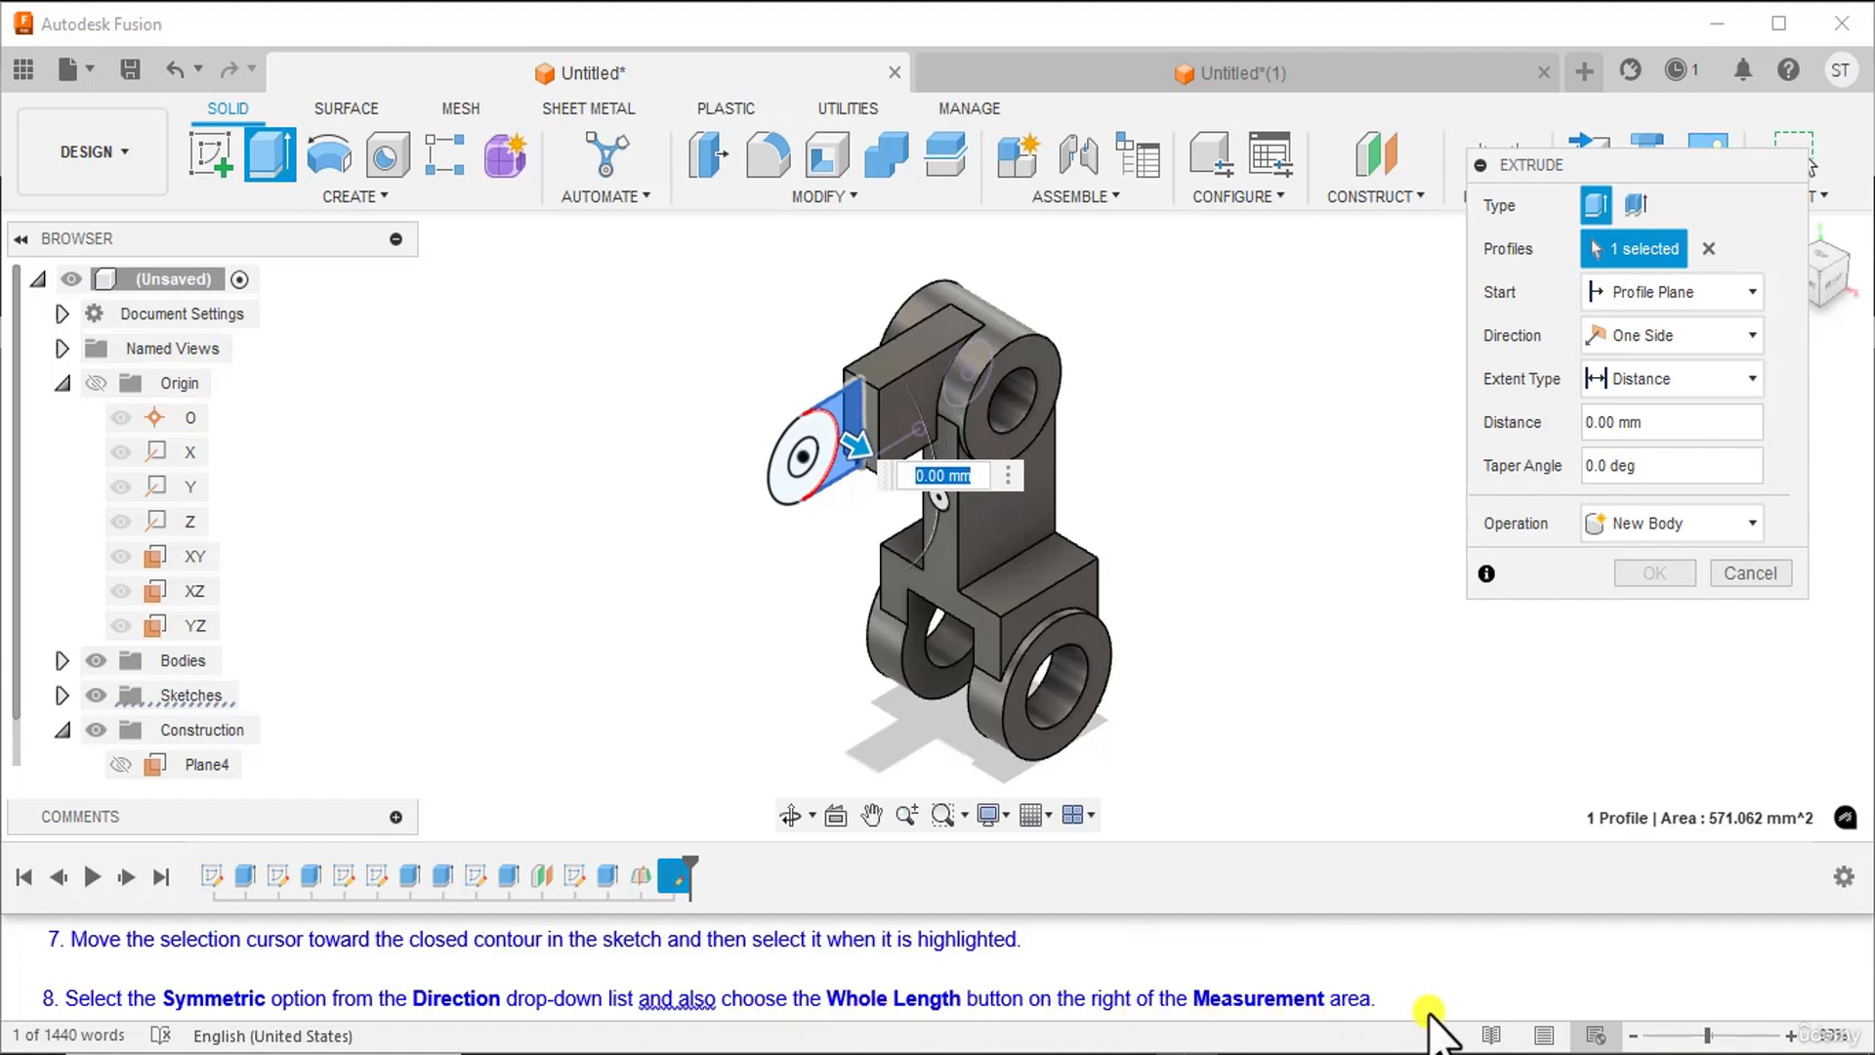
# - Extrude the selected contour symmetrically by a whole length of 42 mm, joined to the existing body
pyautogui.click(1701, 340)
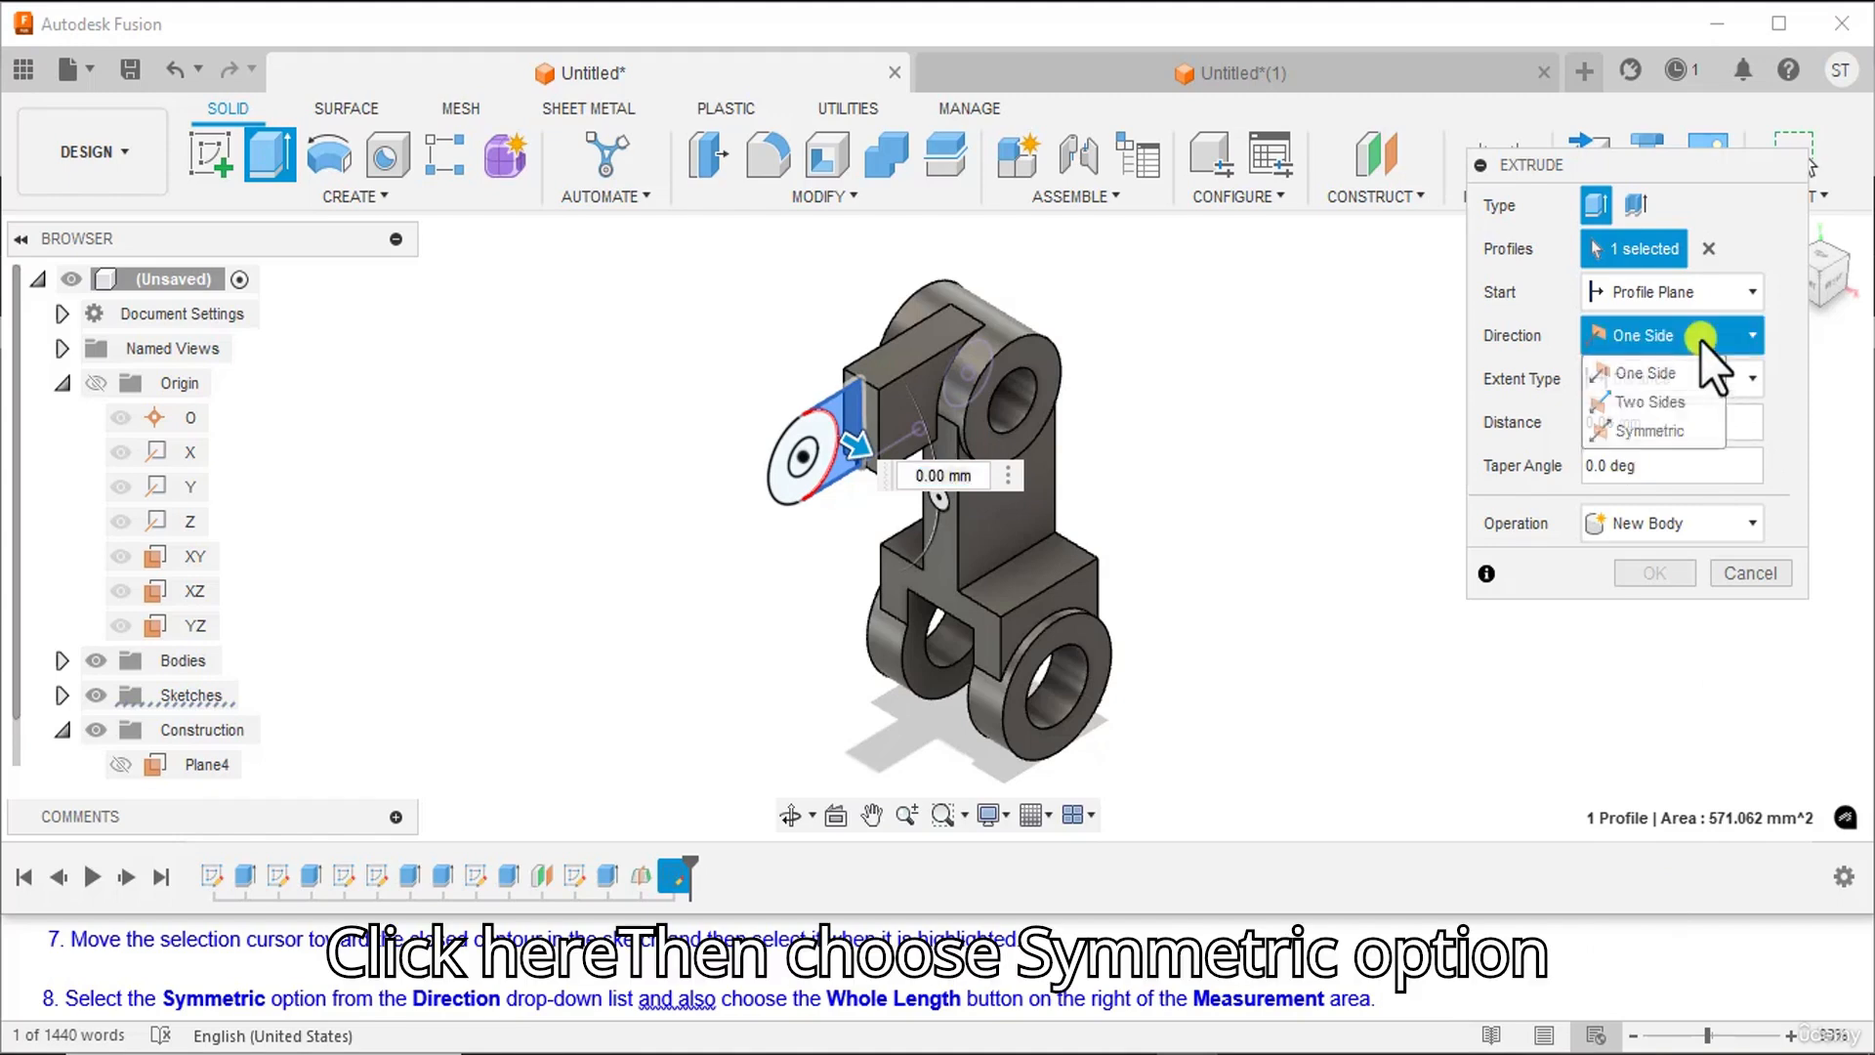
pyautogui.click(1657, 431)
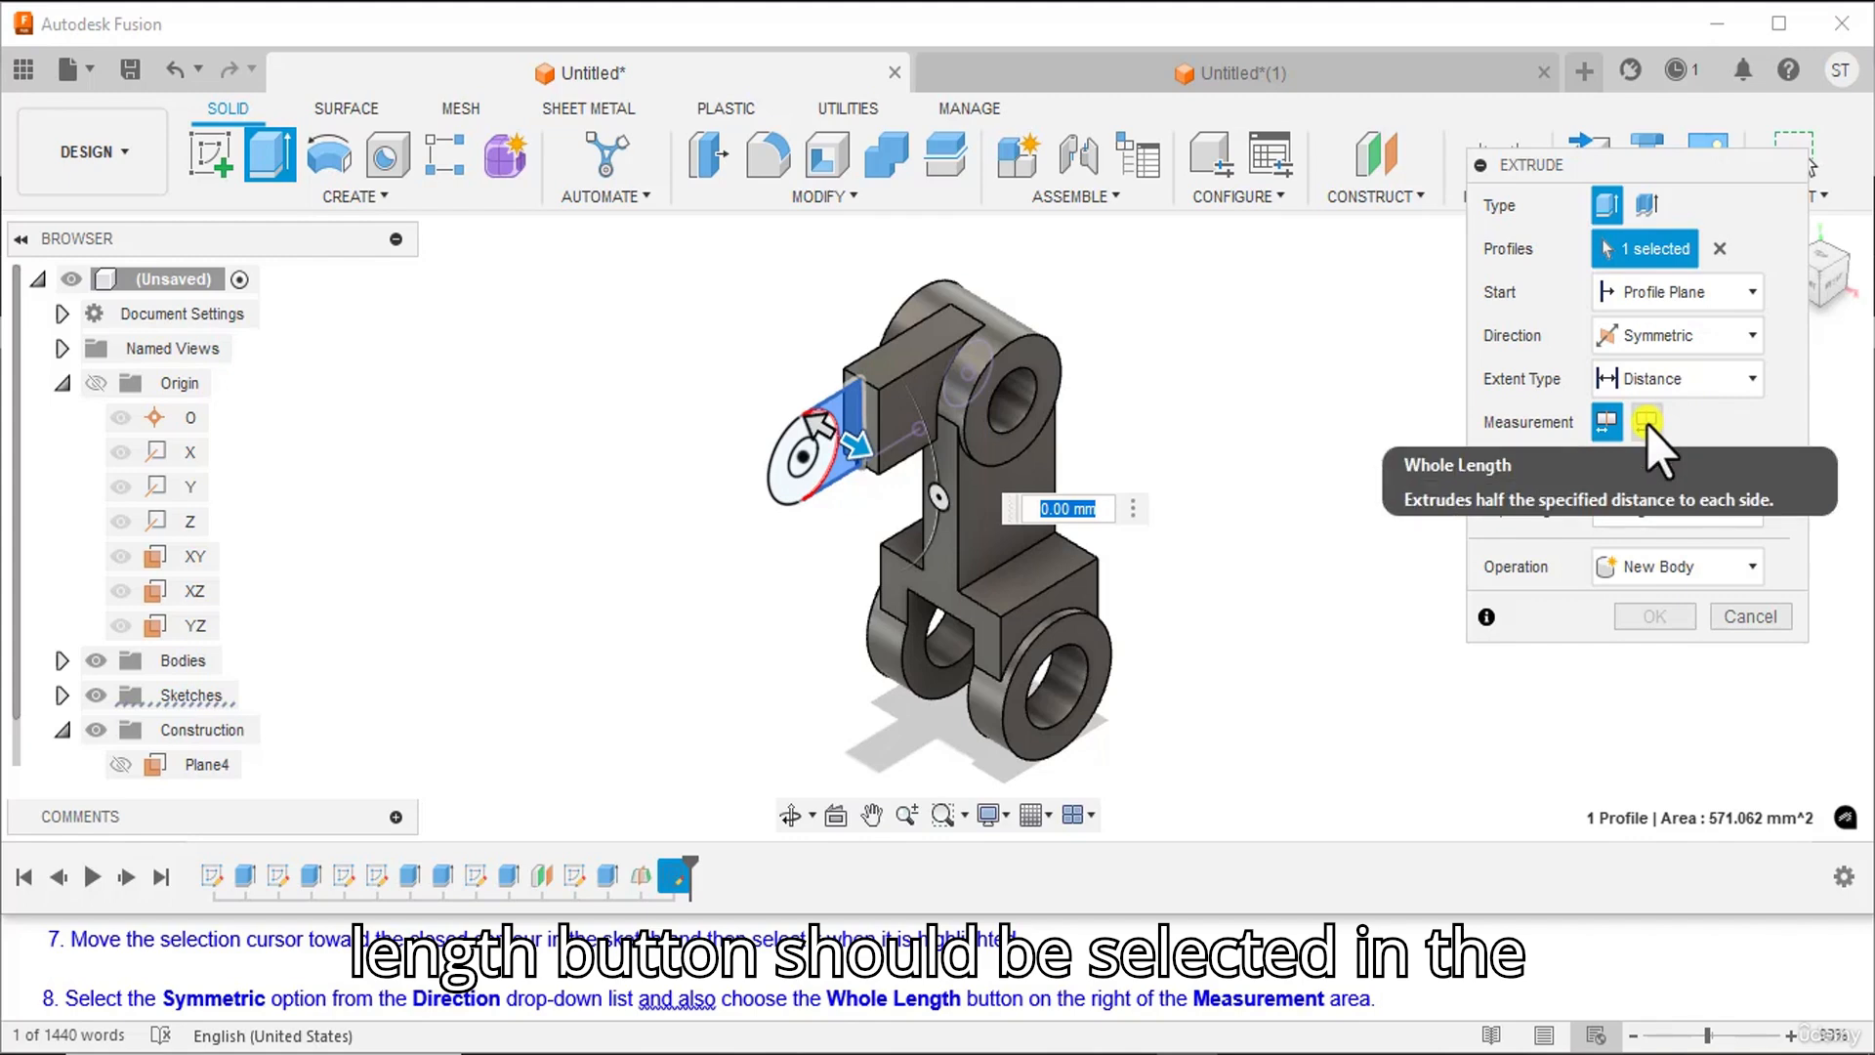
pyautogui.click(1647, 424)
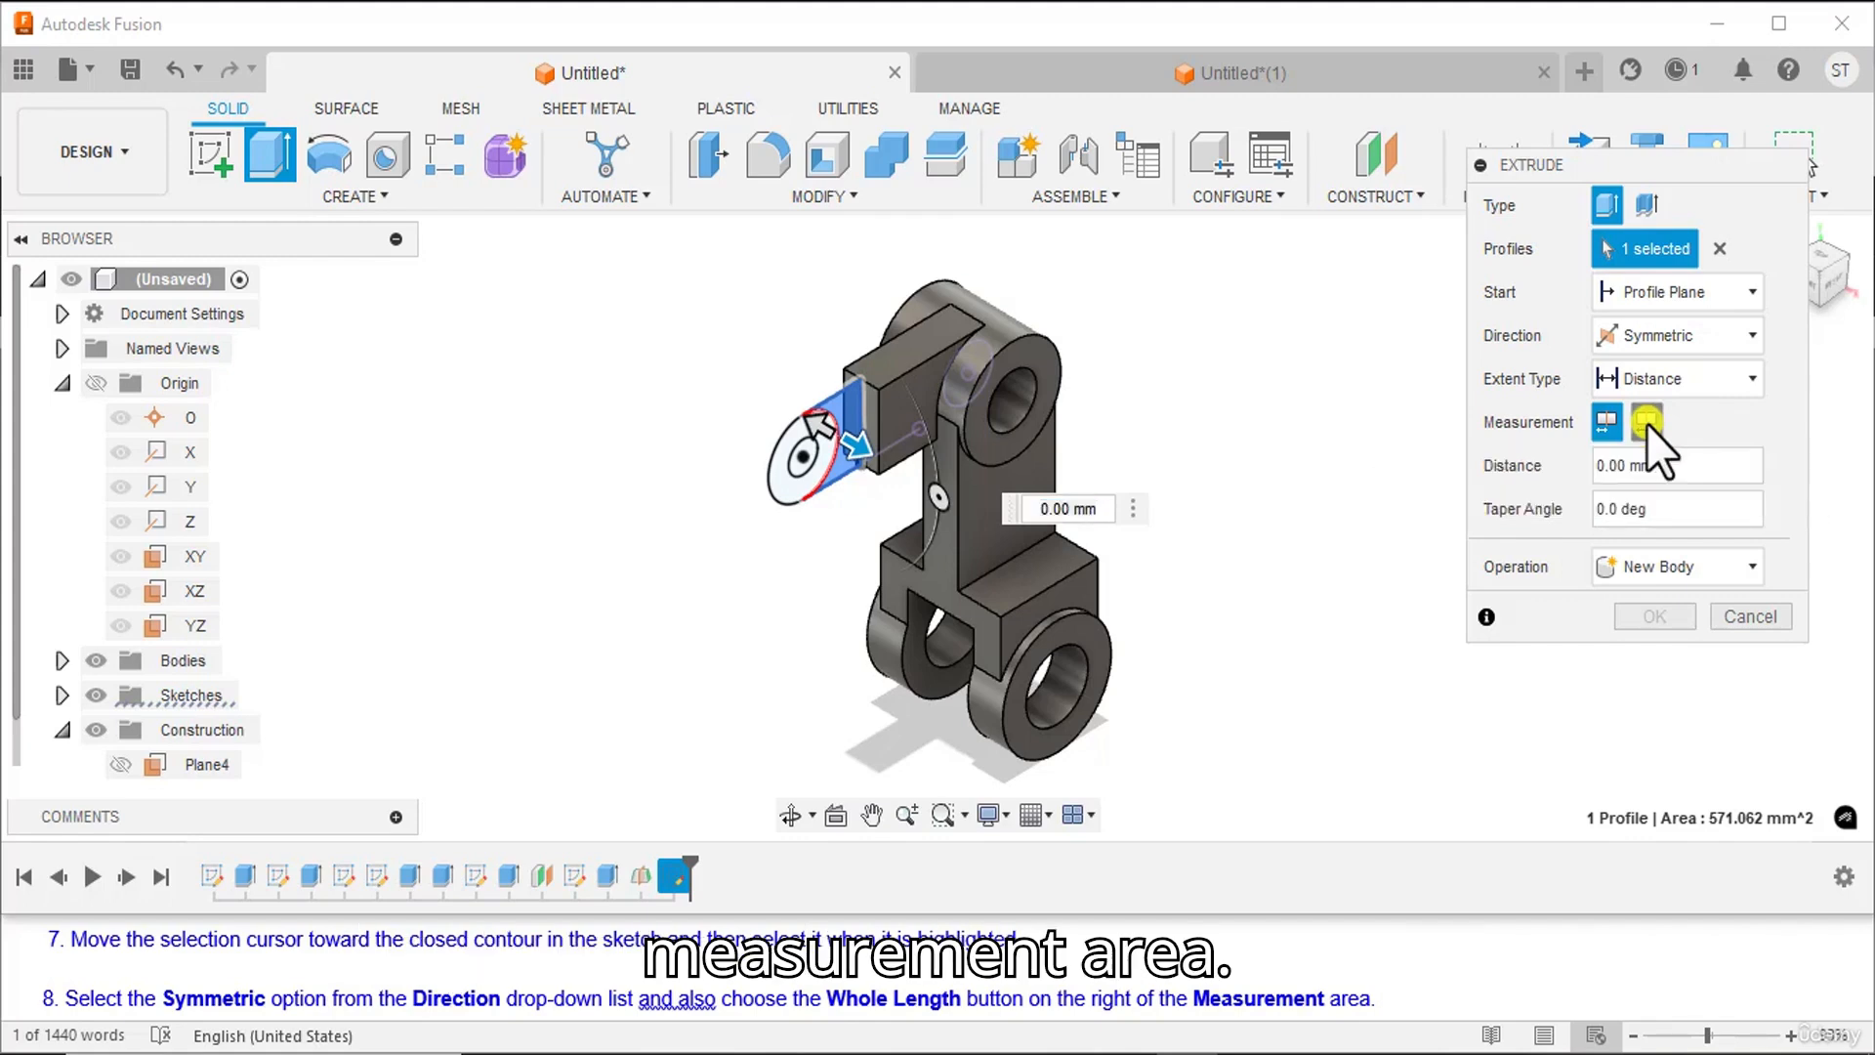
pyautogui.scroll(-2, 456, 965)
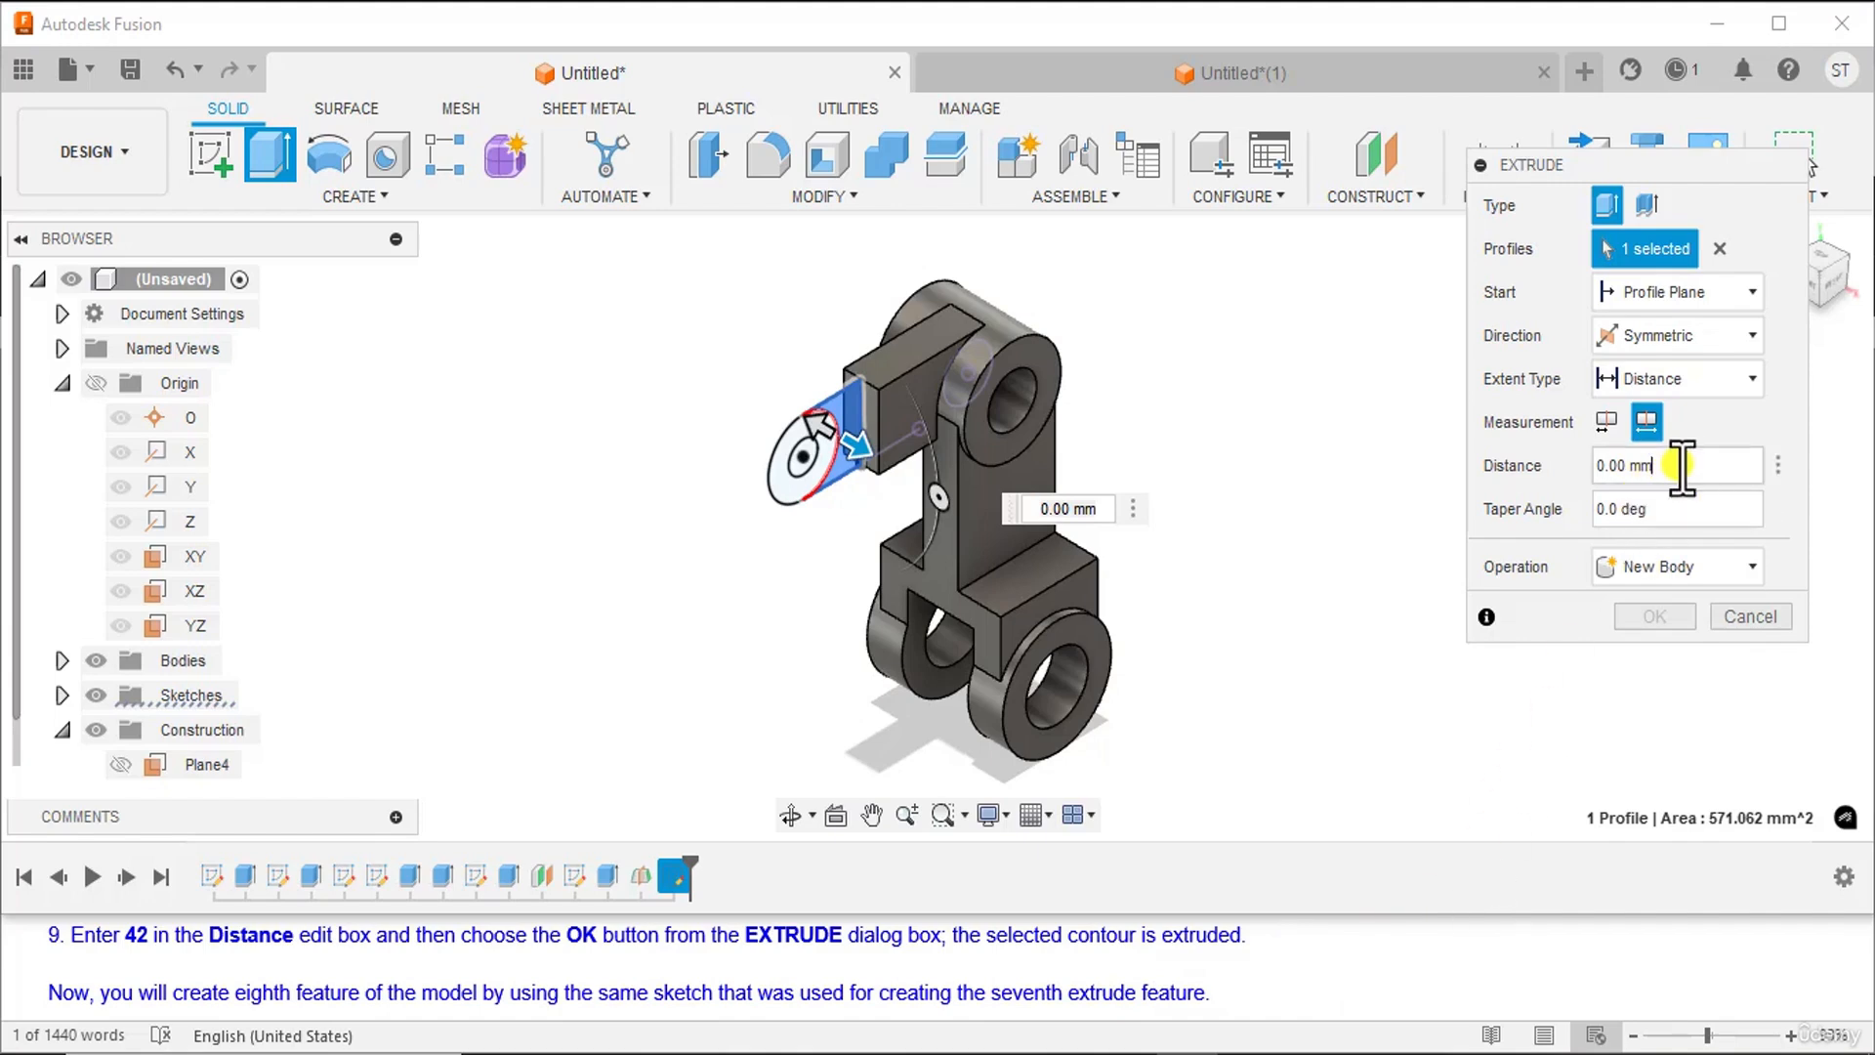
pyautogui.click(1594, 465)
pyautogui.write('4')
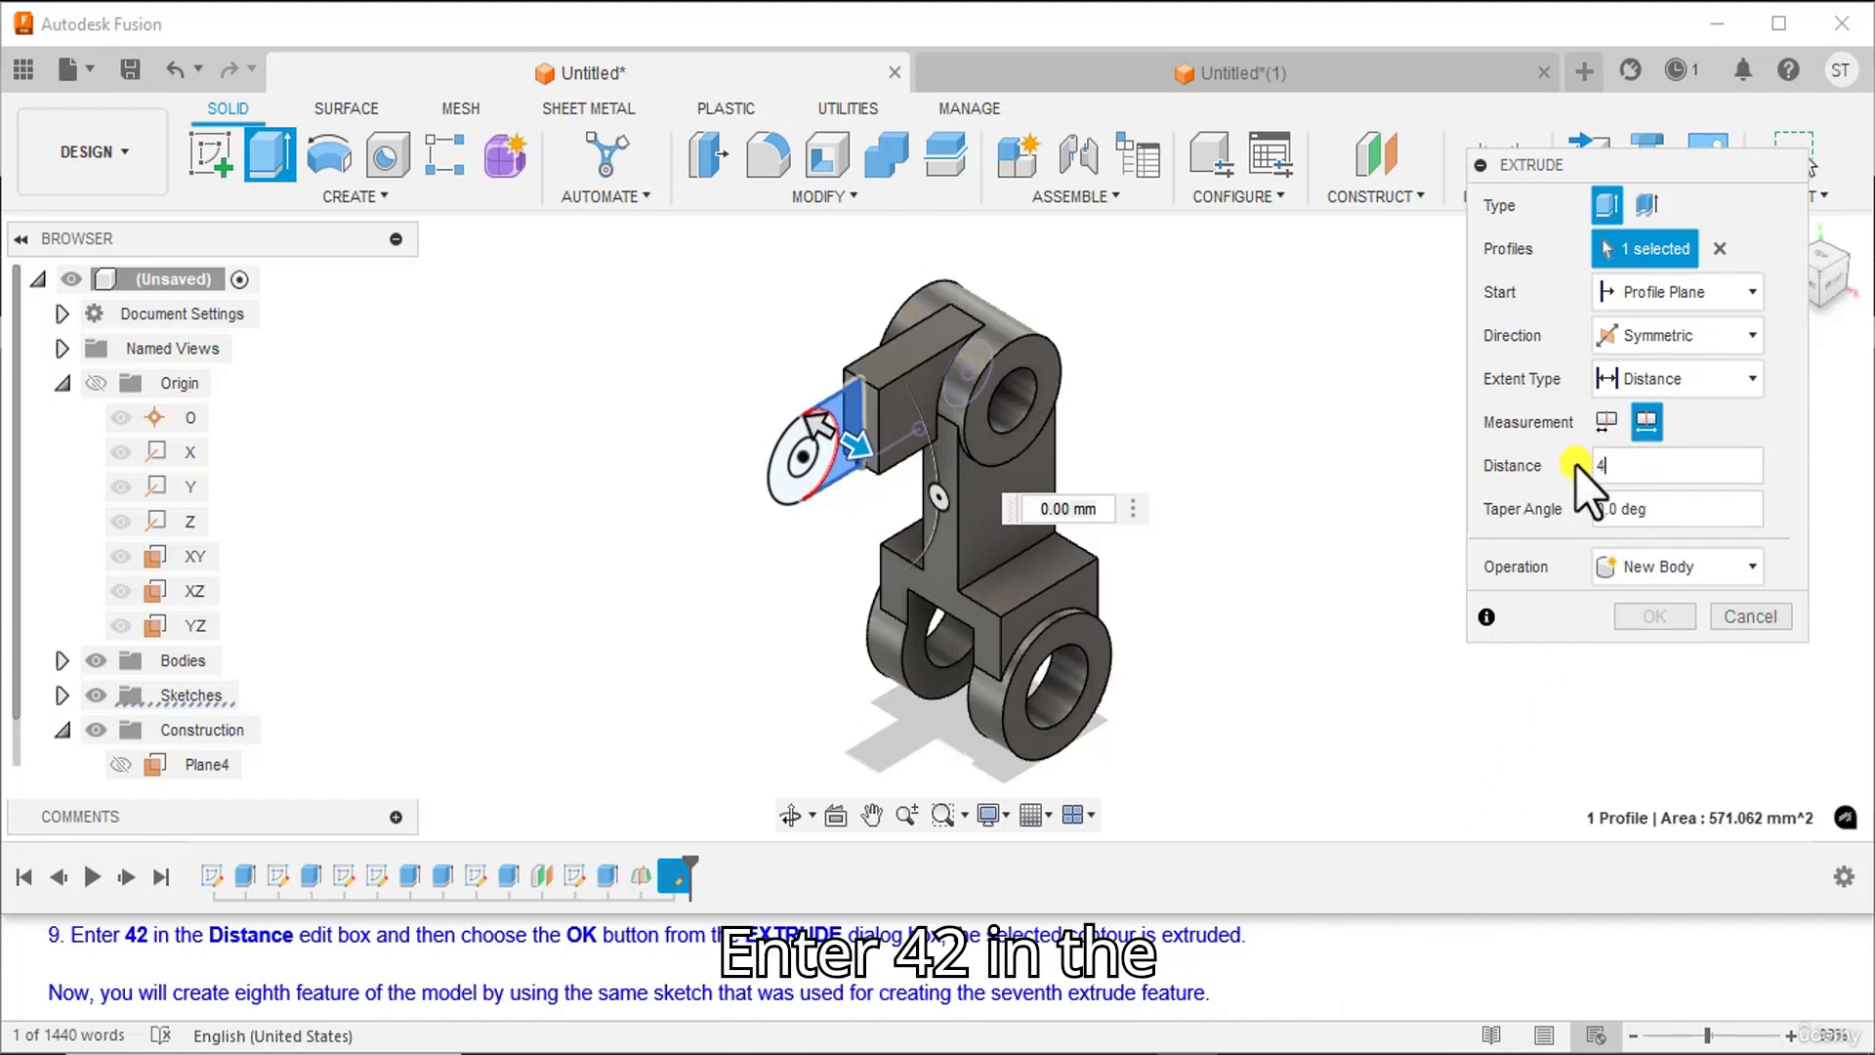
pyautogui.write('2')
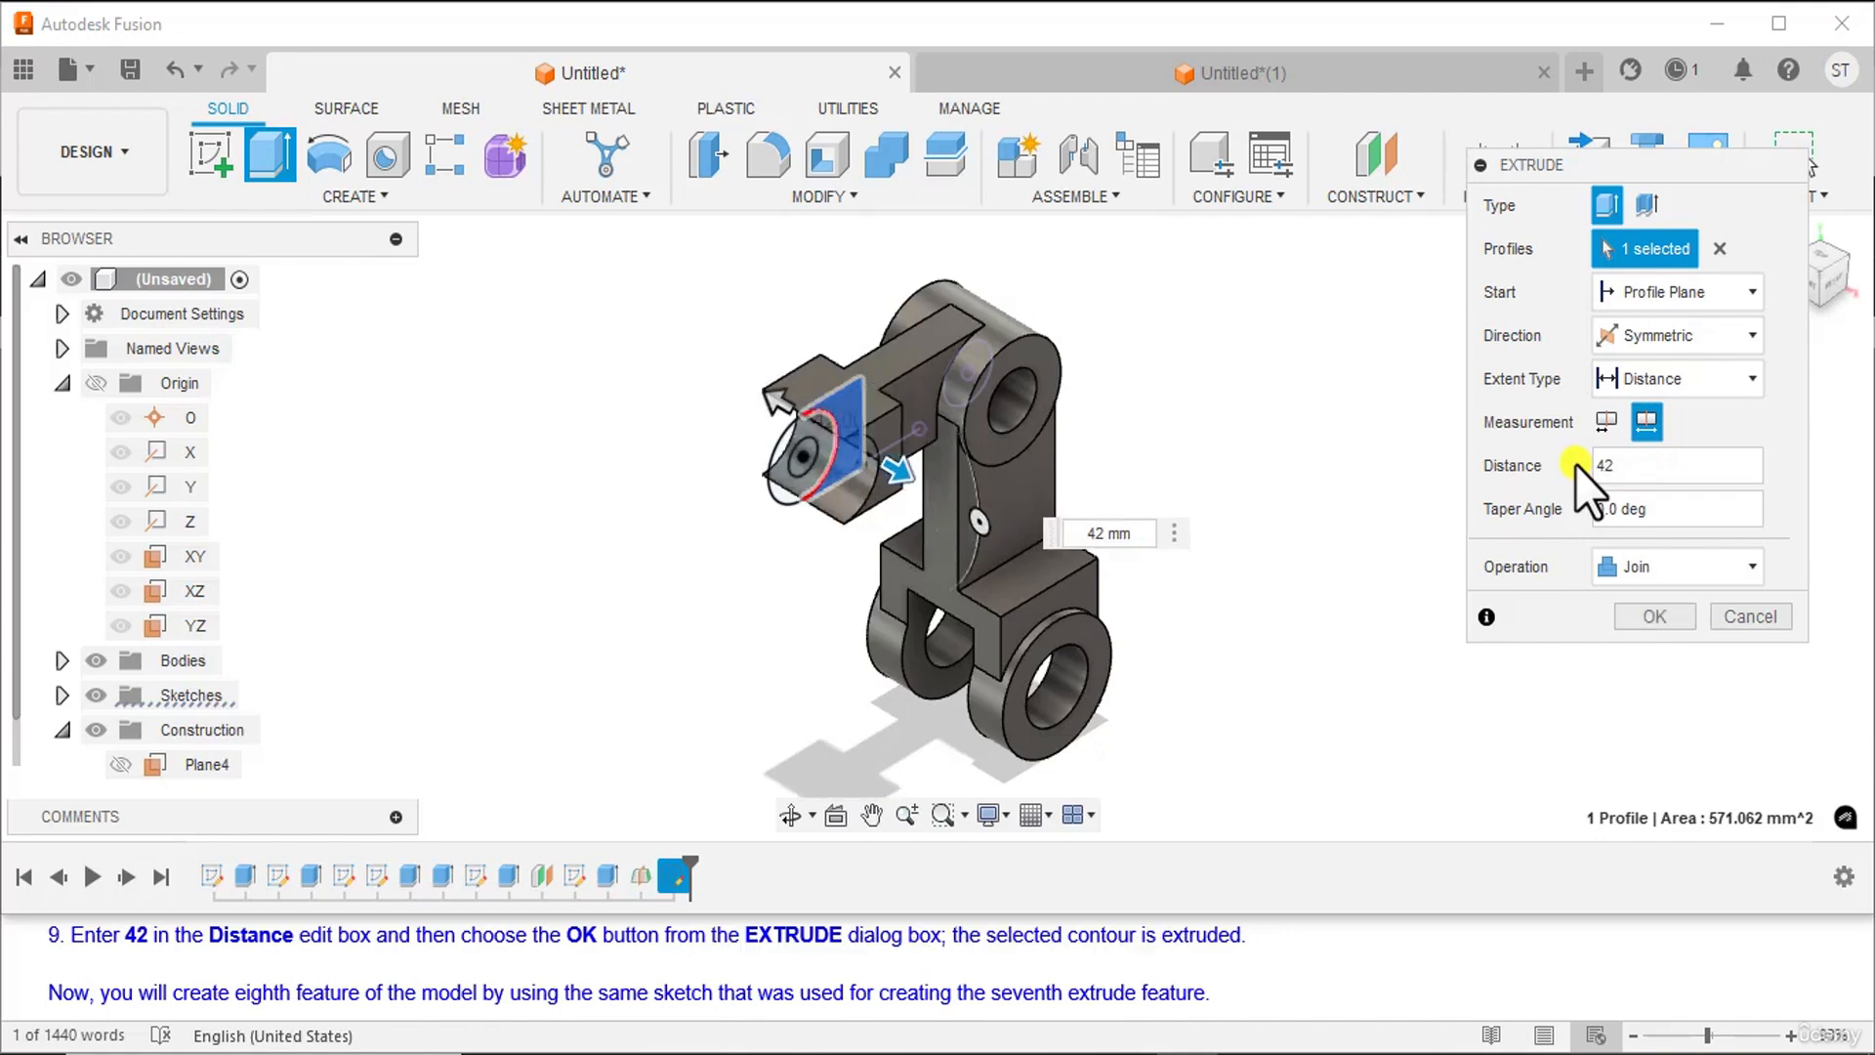
pyautogui.click(1660, 615)
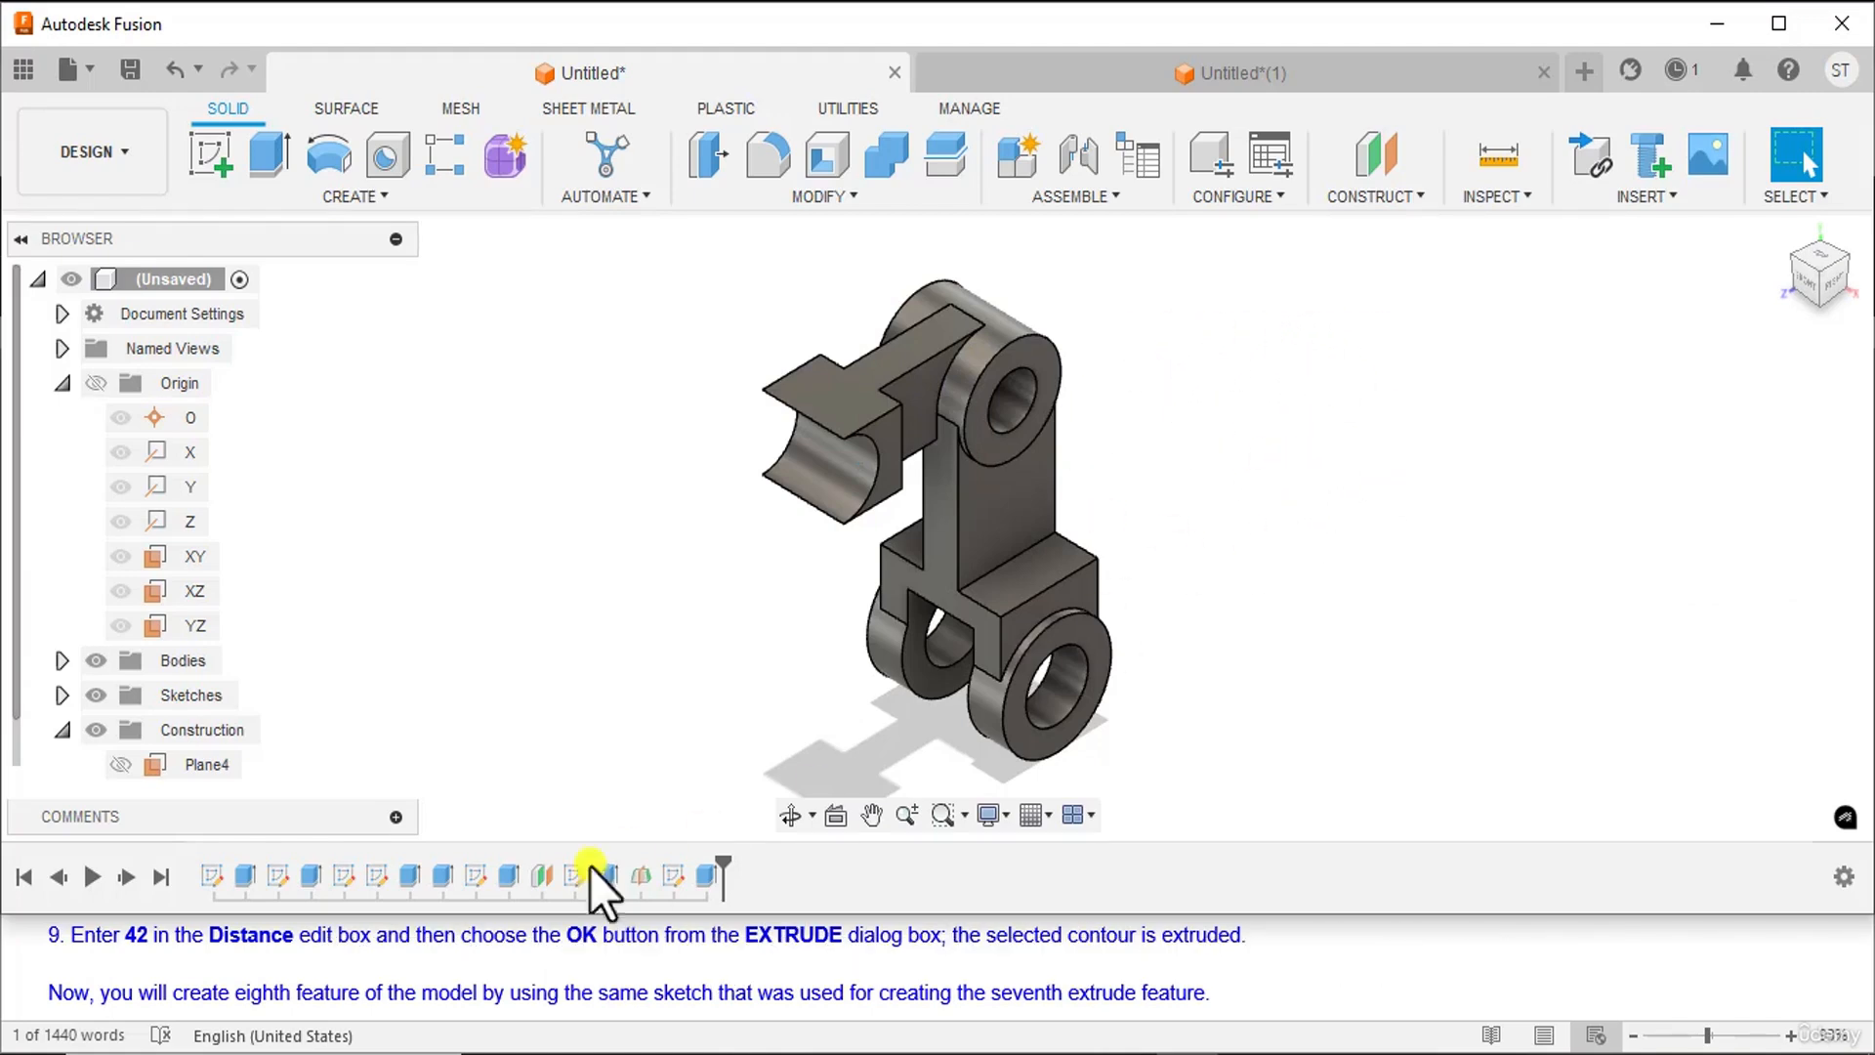
# - Make Sketch24, the sketch used for the seventh feature, visible again for reuse
pyautogui.scroll(-1, 347, 977)
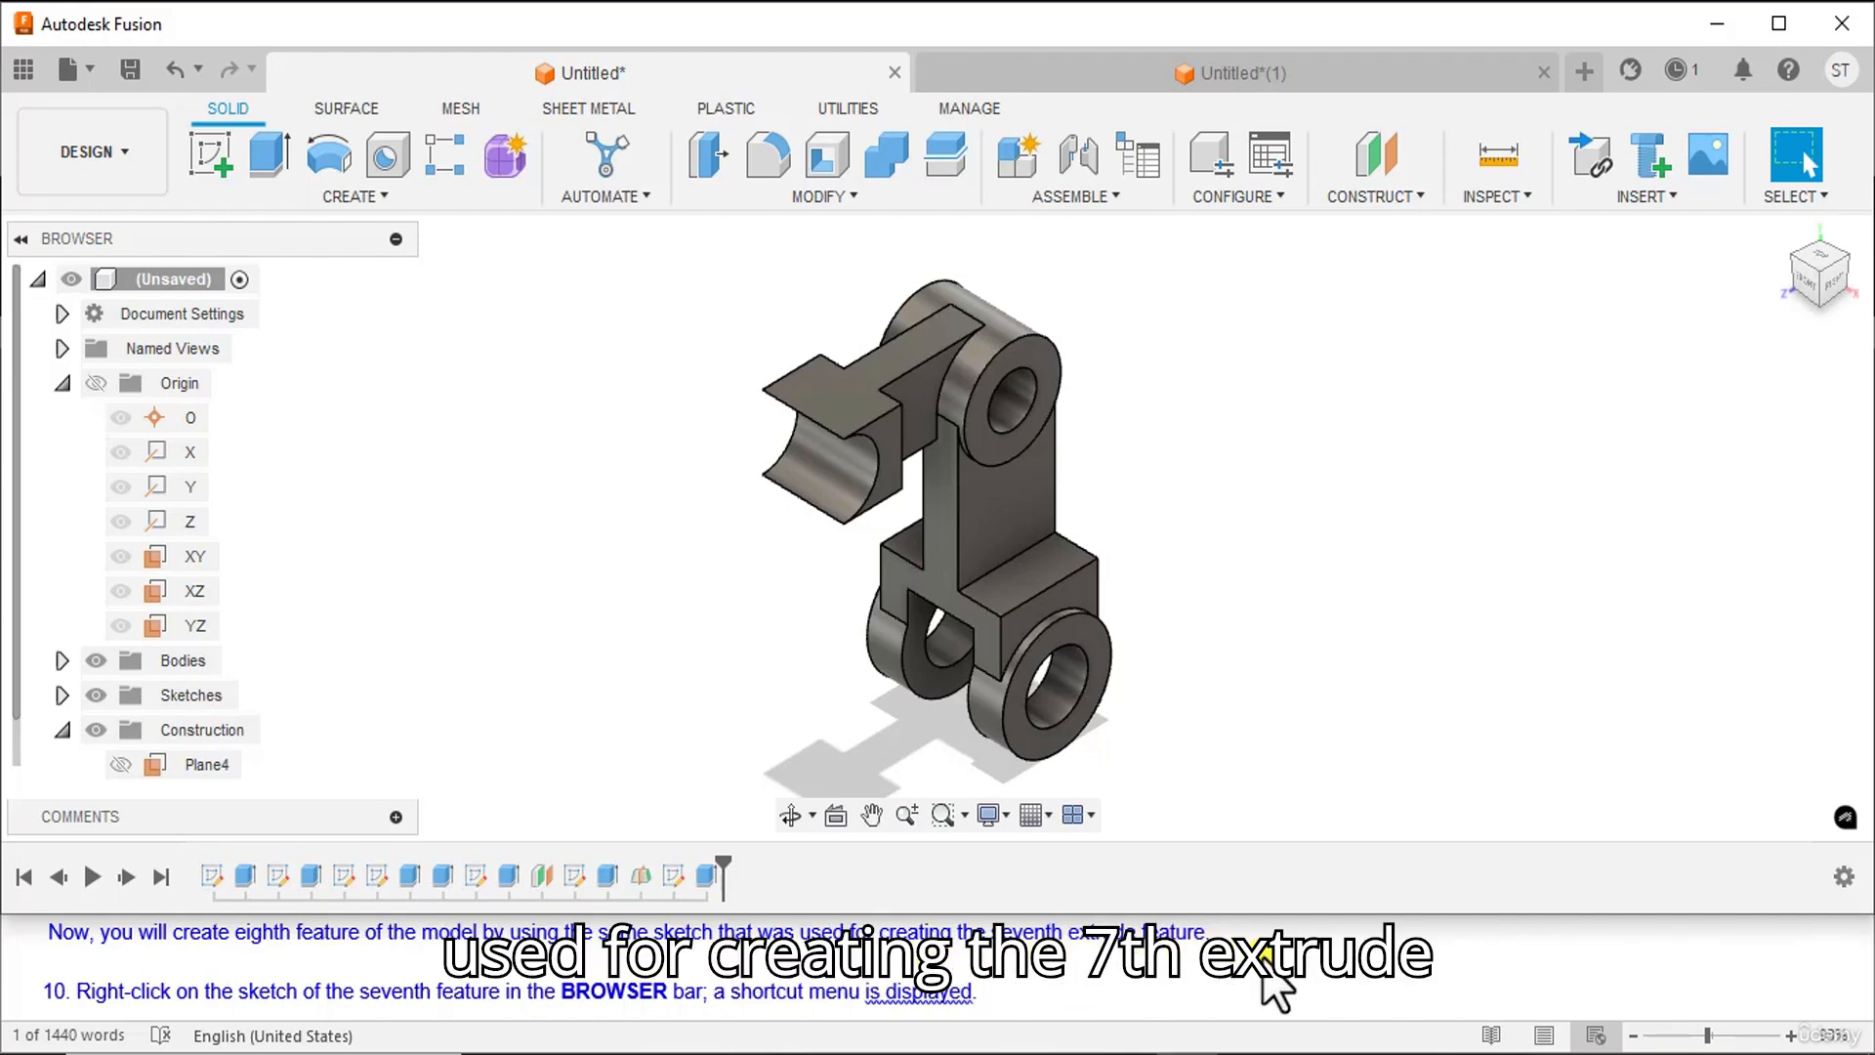
pyautogui.scroll(-1, 173, 985)
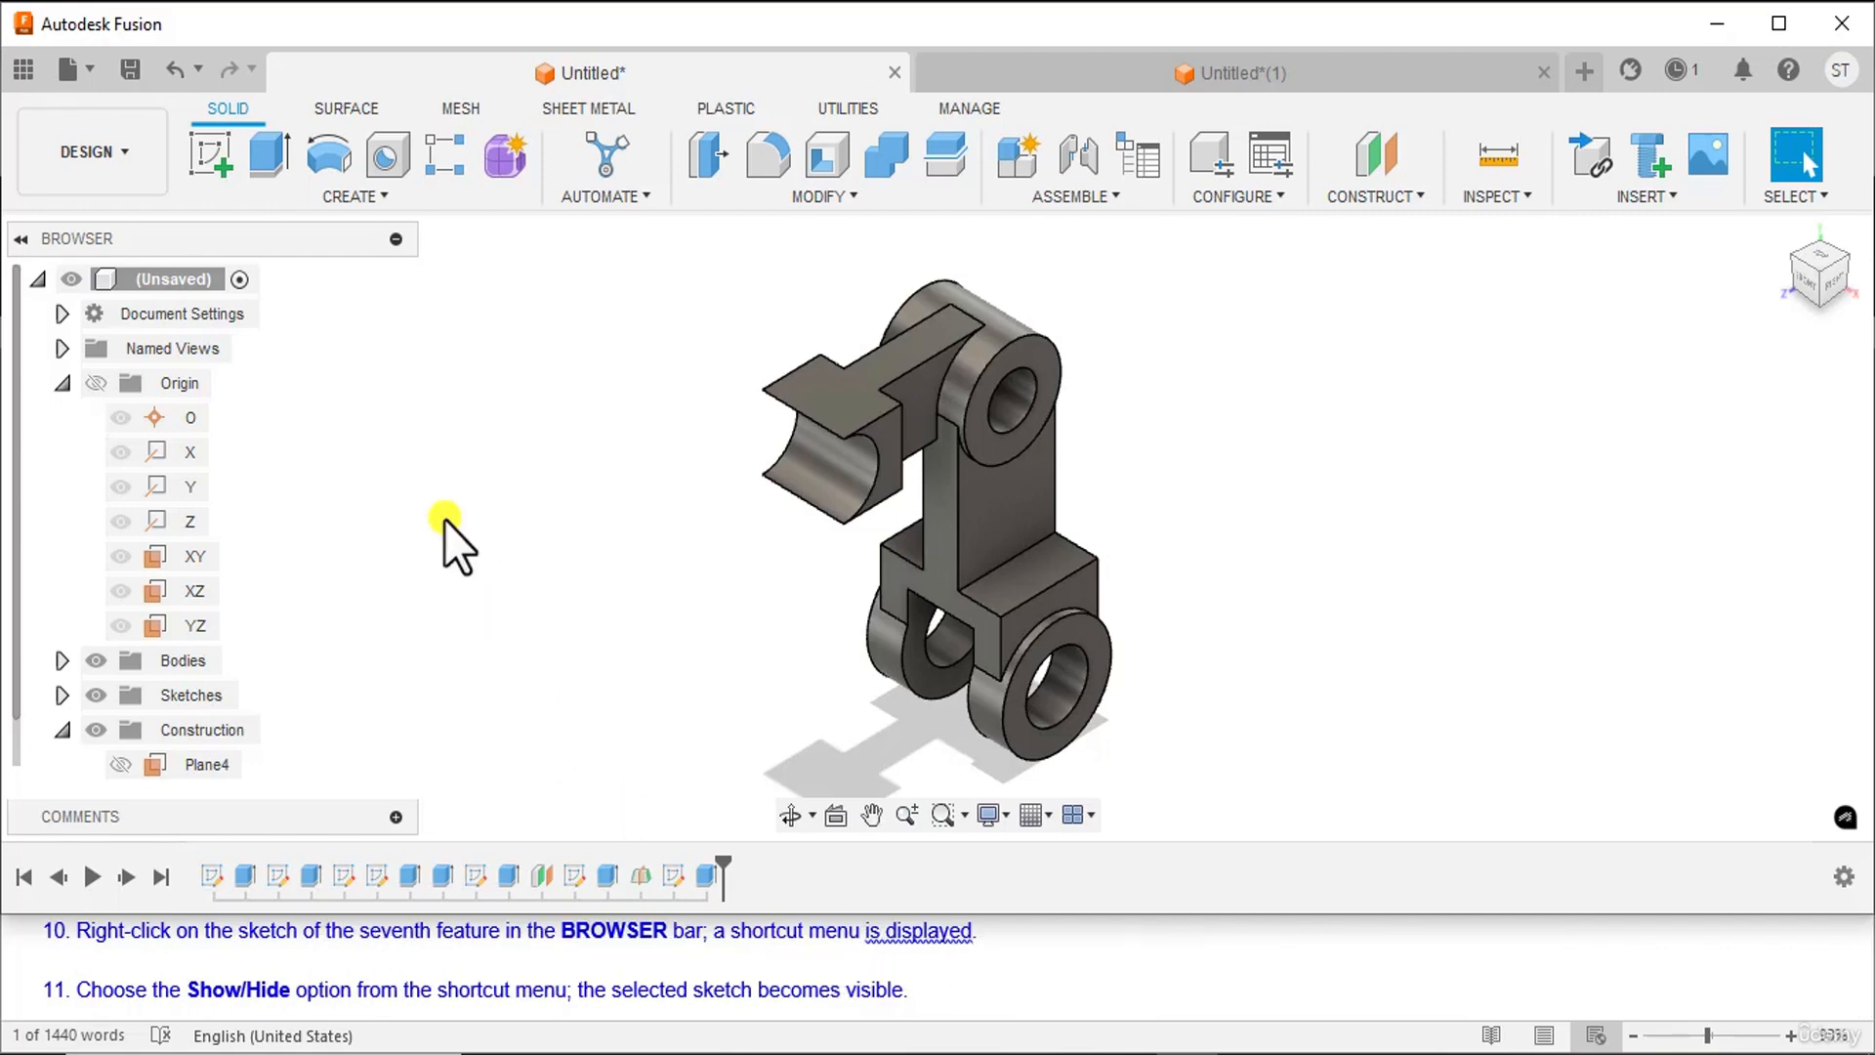
pyautogui.scroll(2, 444, 519)
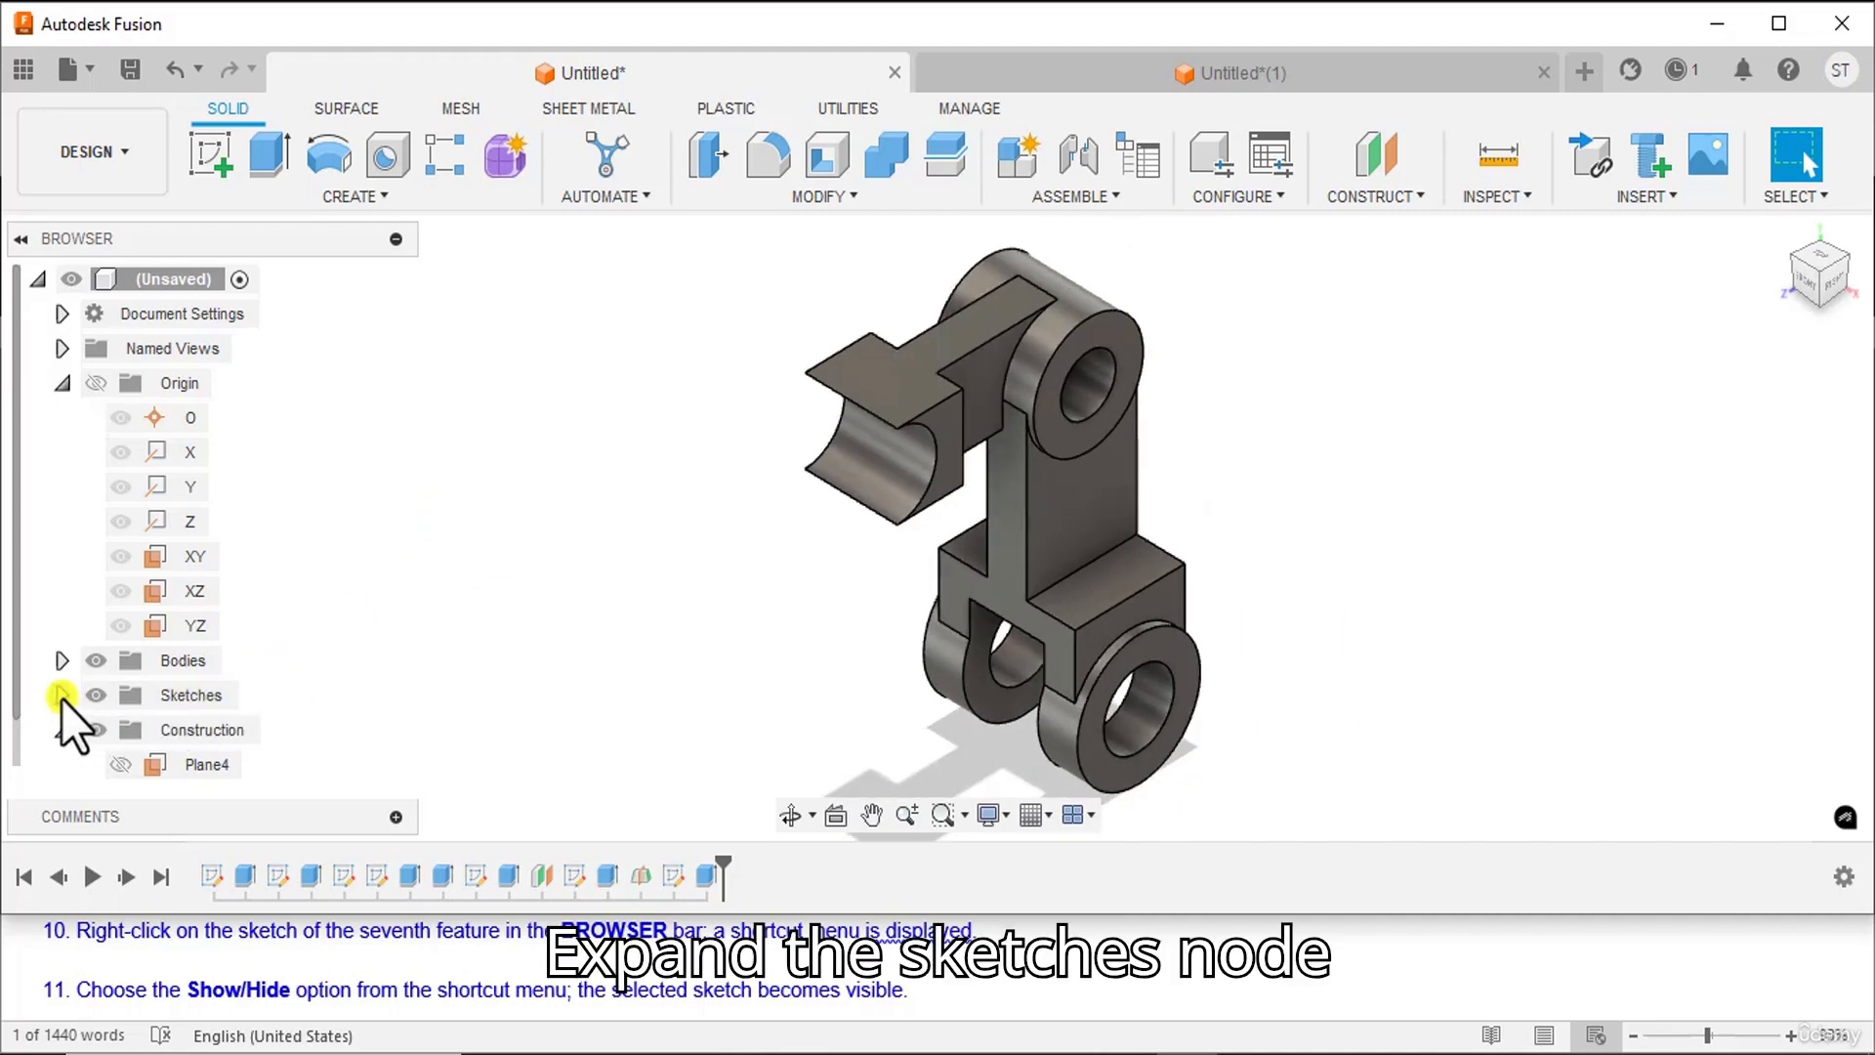
pyautogui.click(62, 697)
pyautogui.scroll(-3, 218, 676)
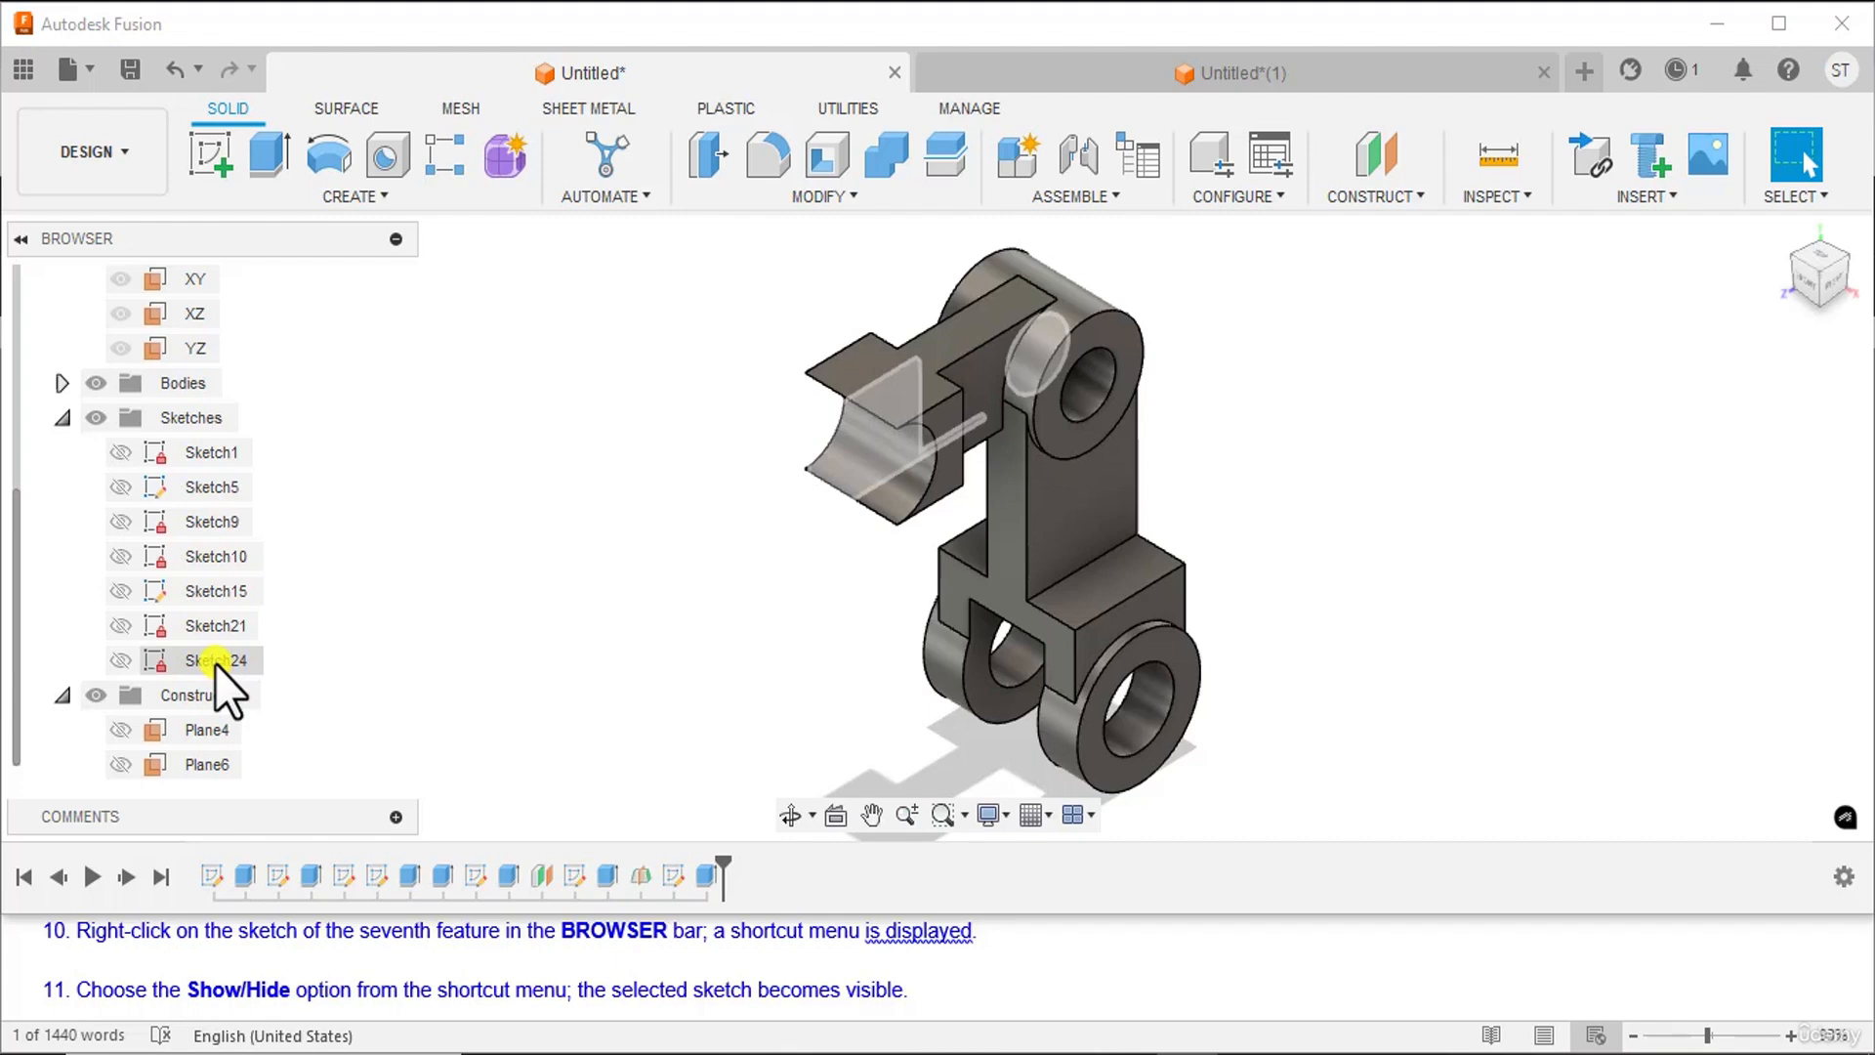
pyautogui.rightClick(214, 662)
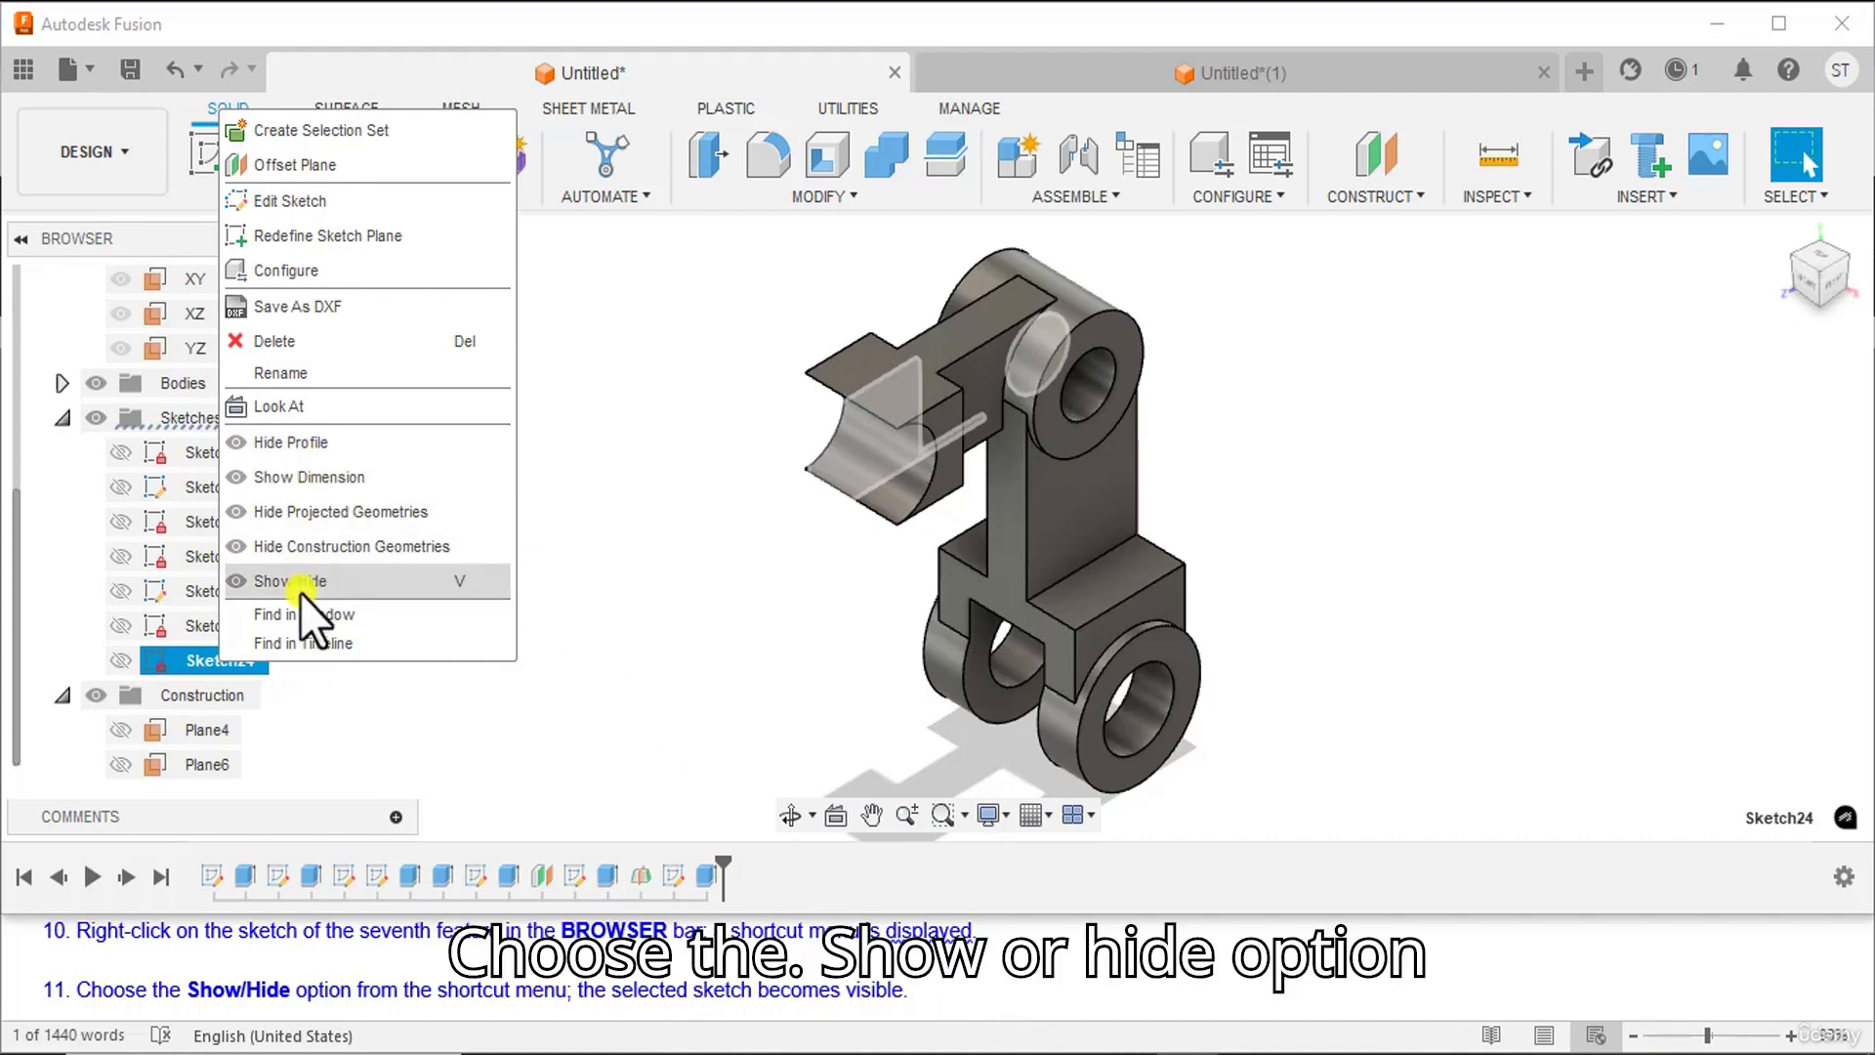
pyautogui.click(381, 588)
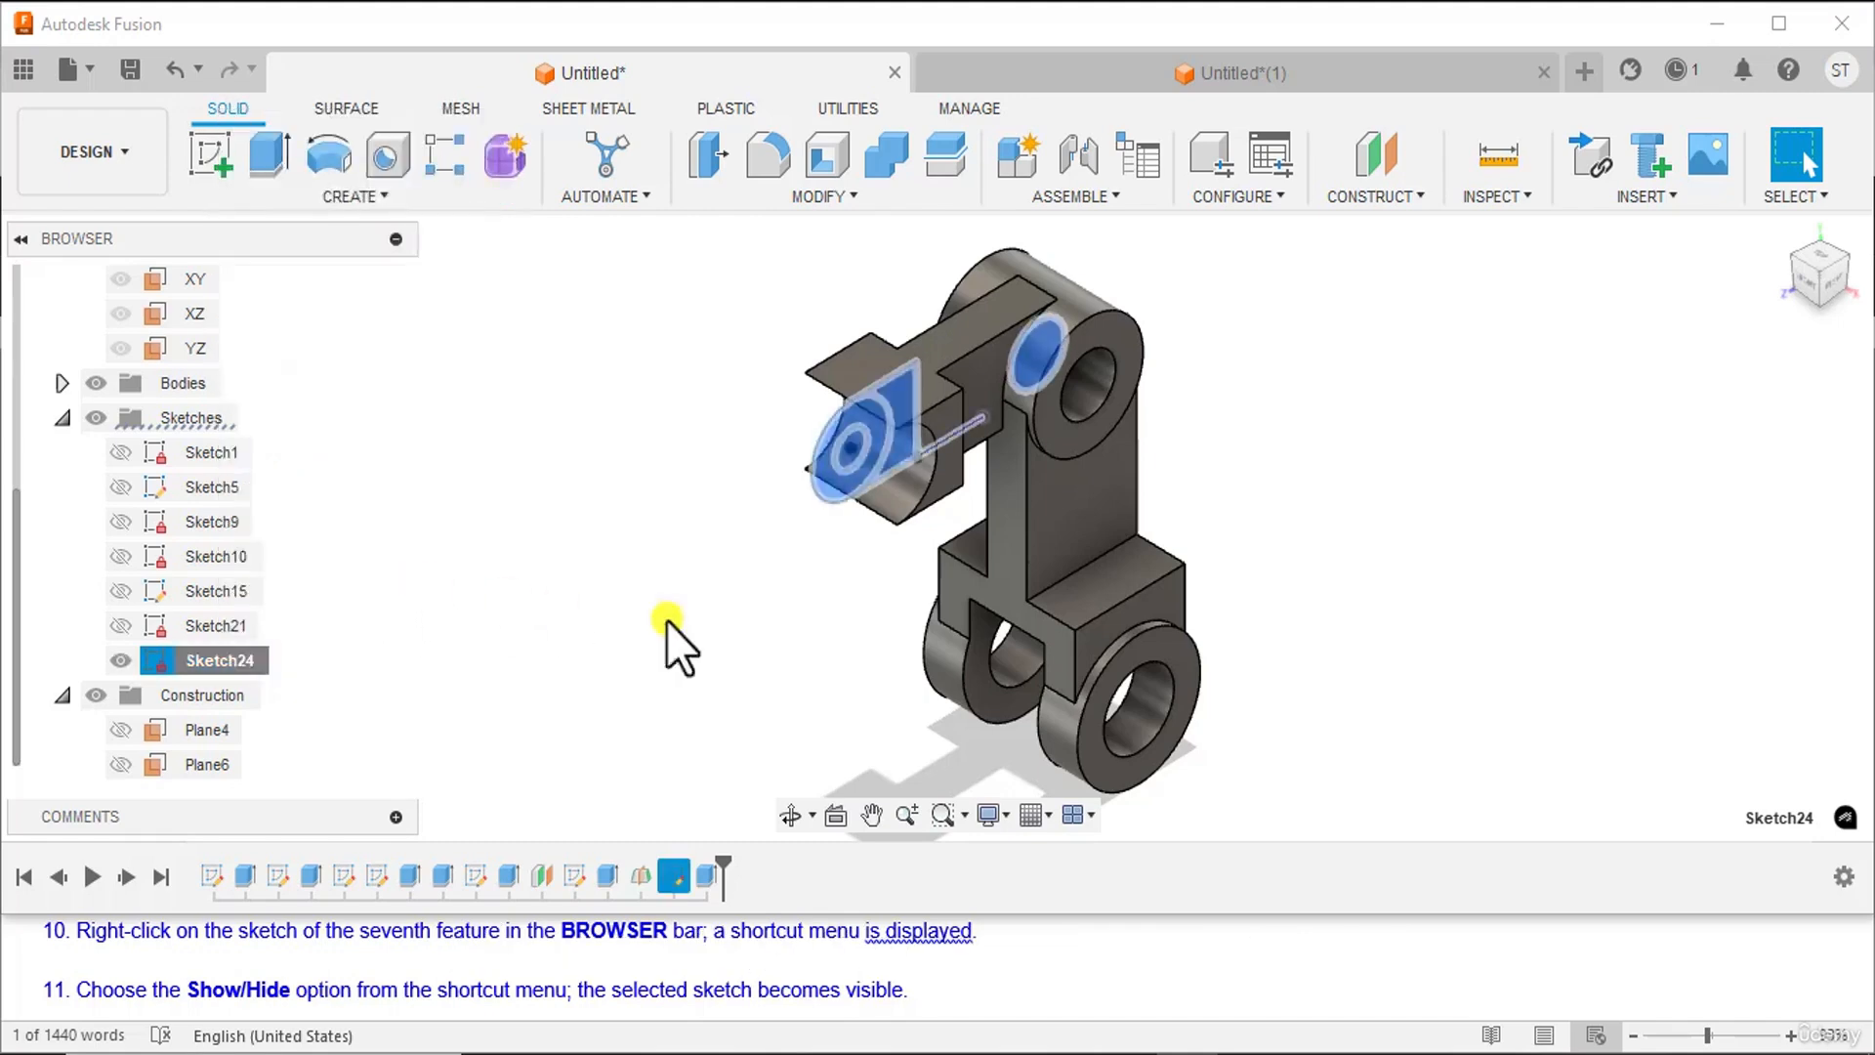
pyautogui.click(757, 629)
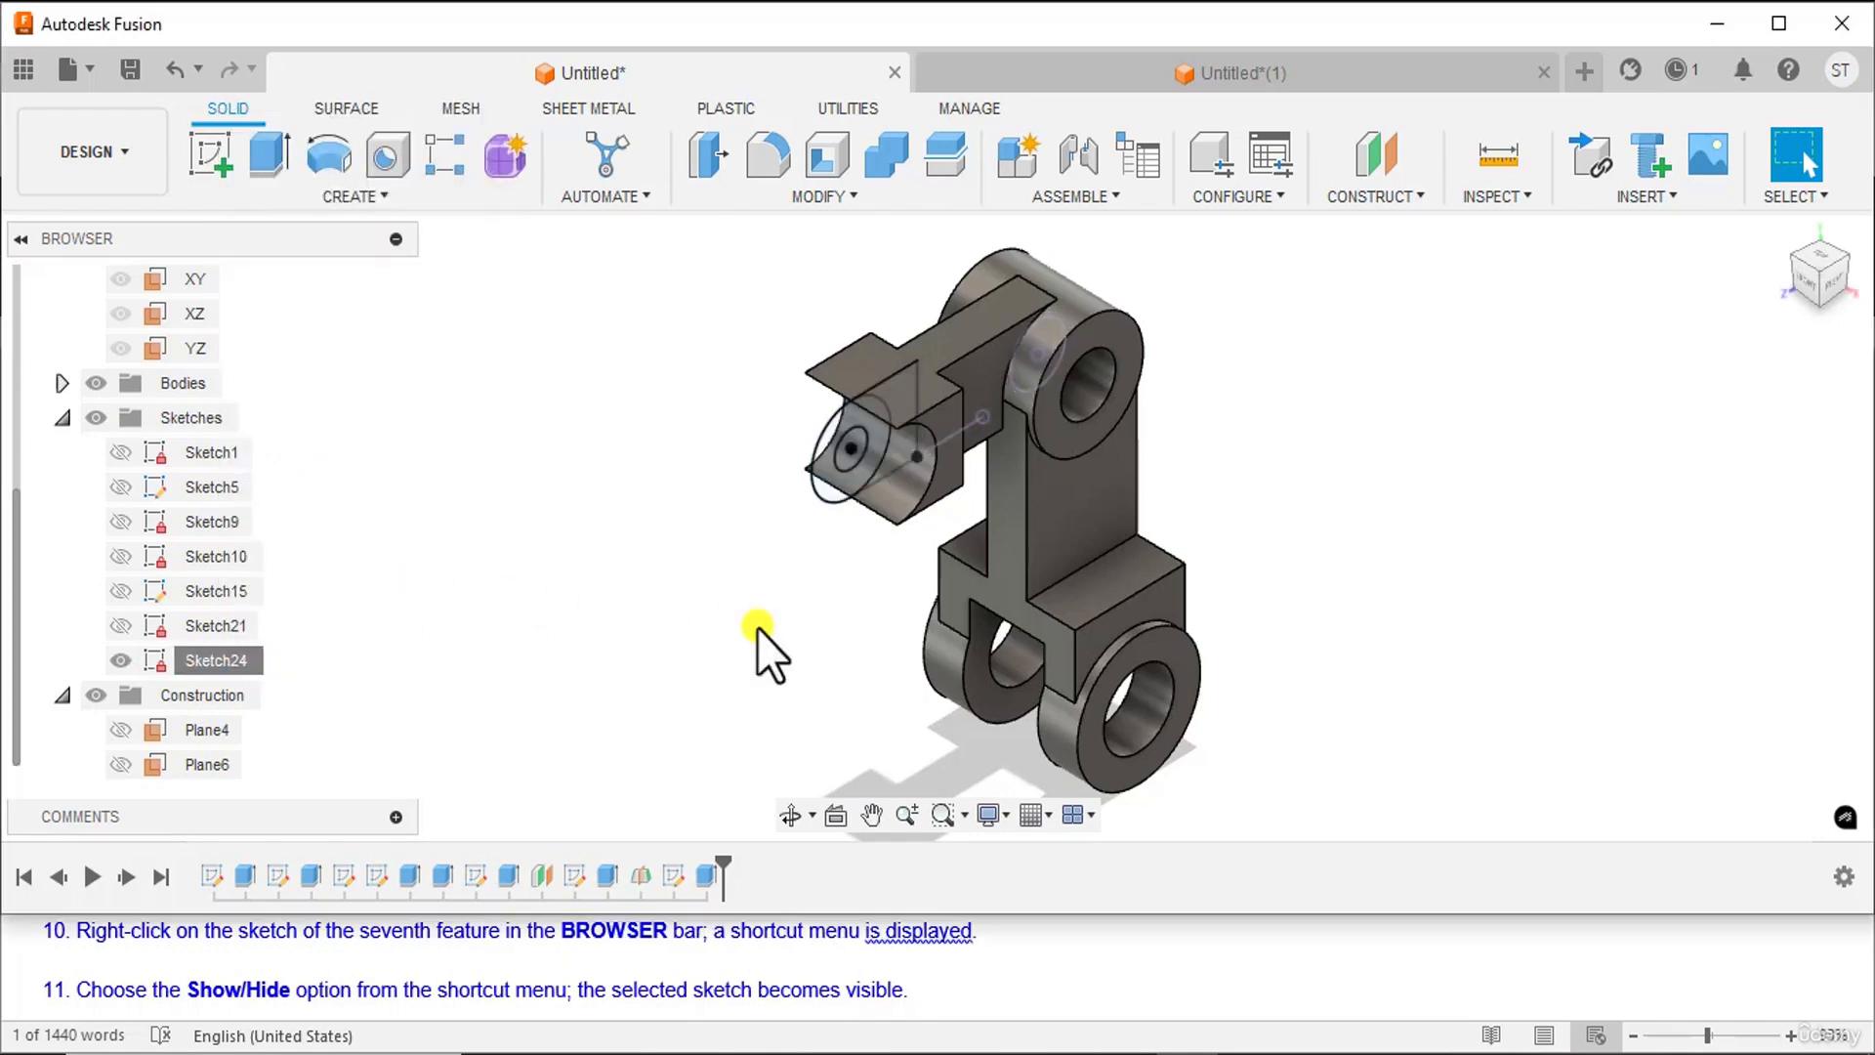
# - Start an Extrude of the ring between the sketch's two circles, with symmetric direction and whole-length measurement
pyautogui.scroll(-1, 487, 952)
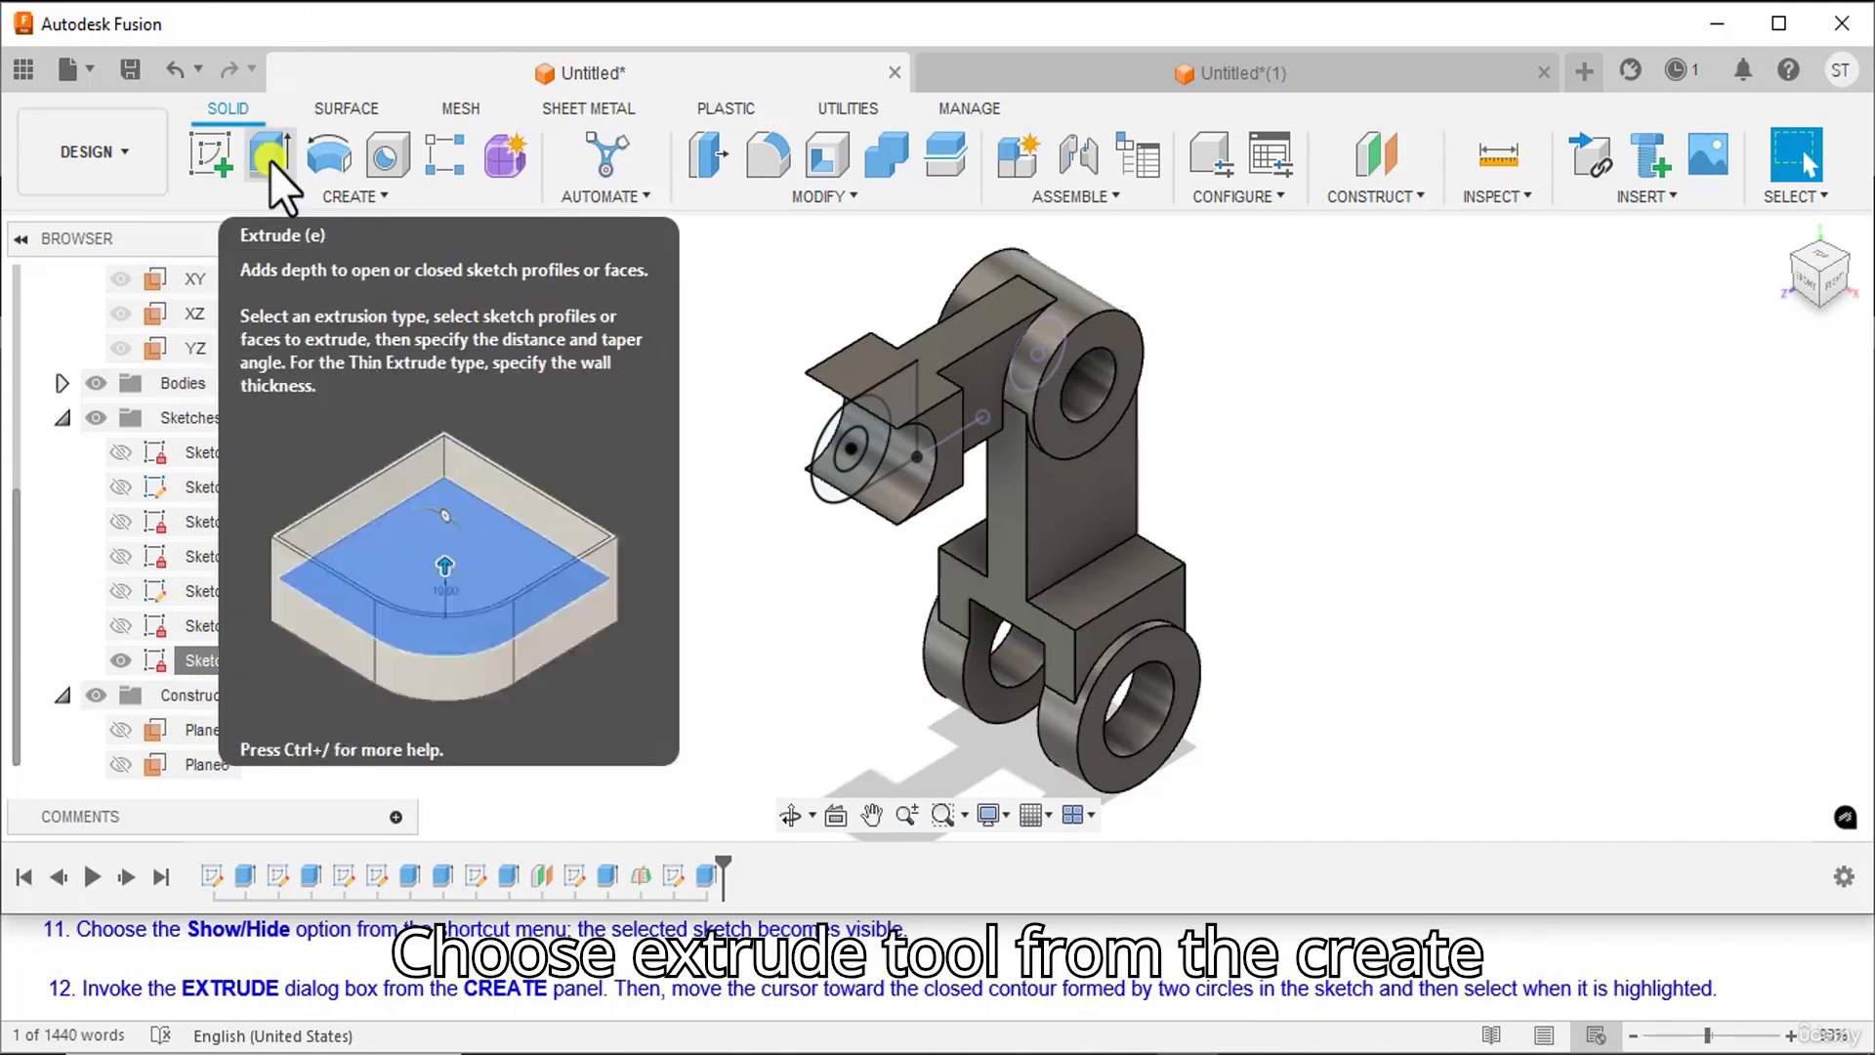
pyautogui.click(270, 162)
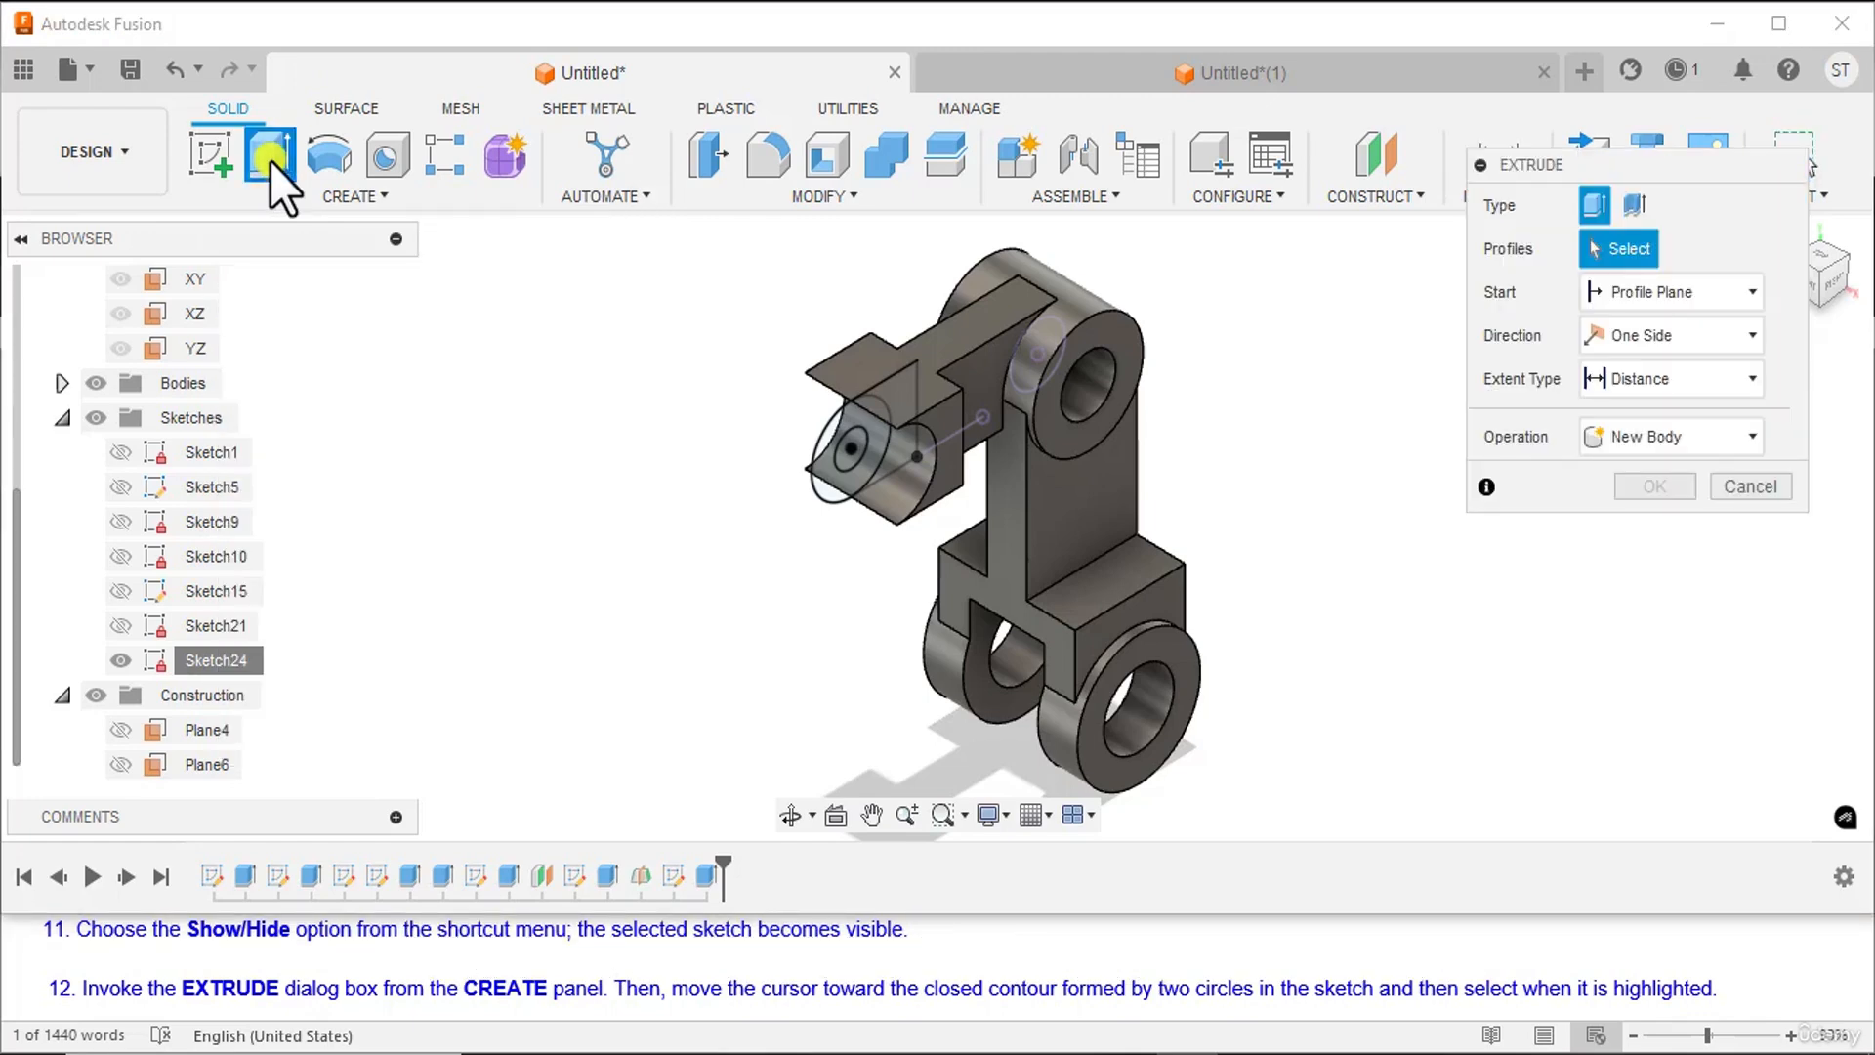
pyautogui.click(835, 494)
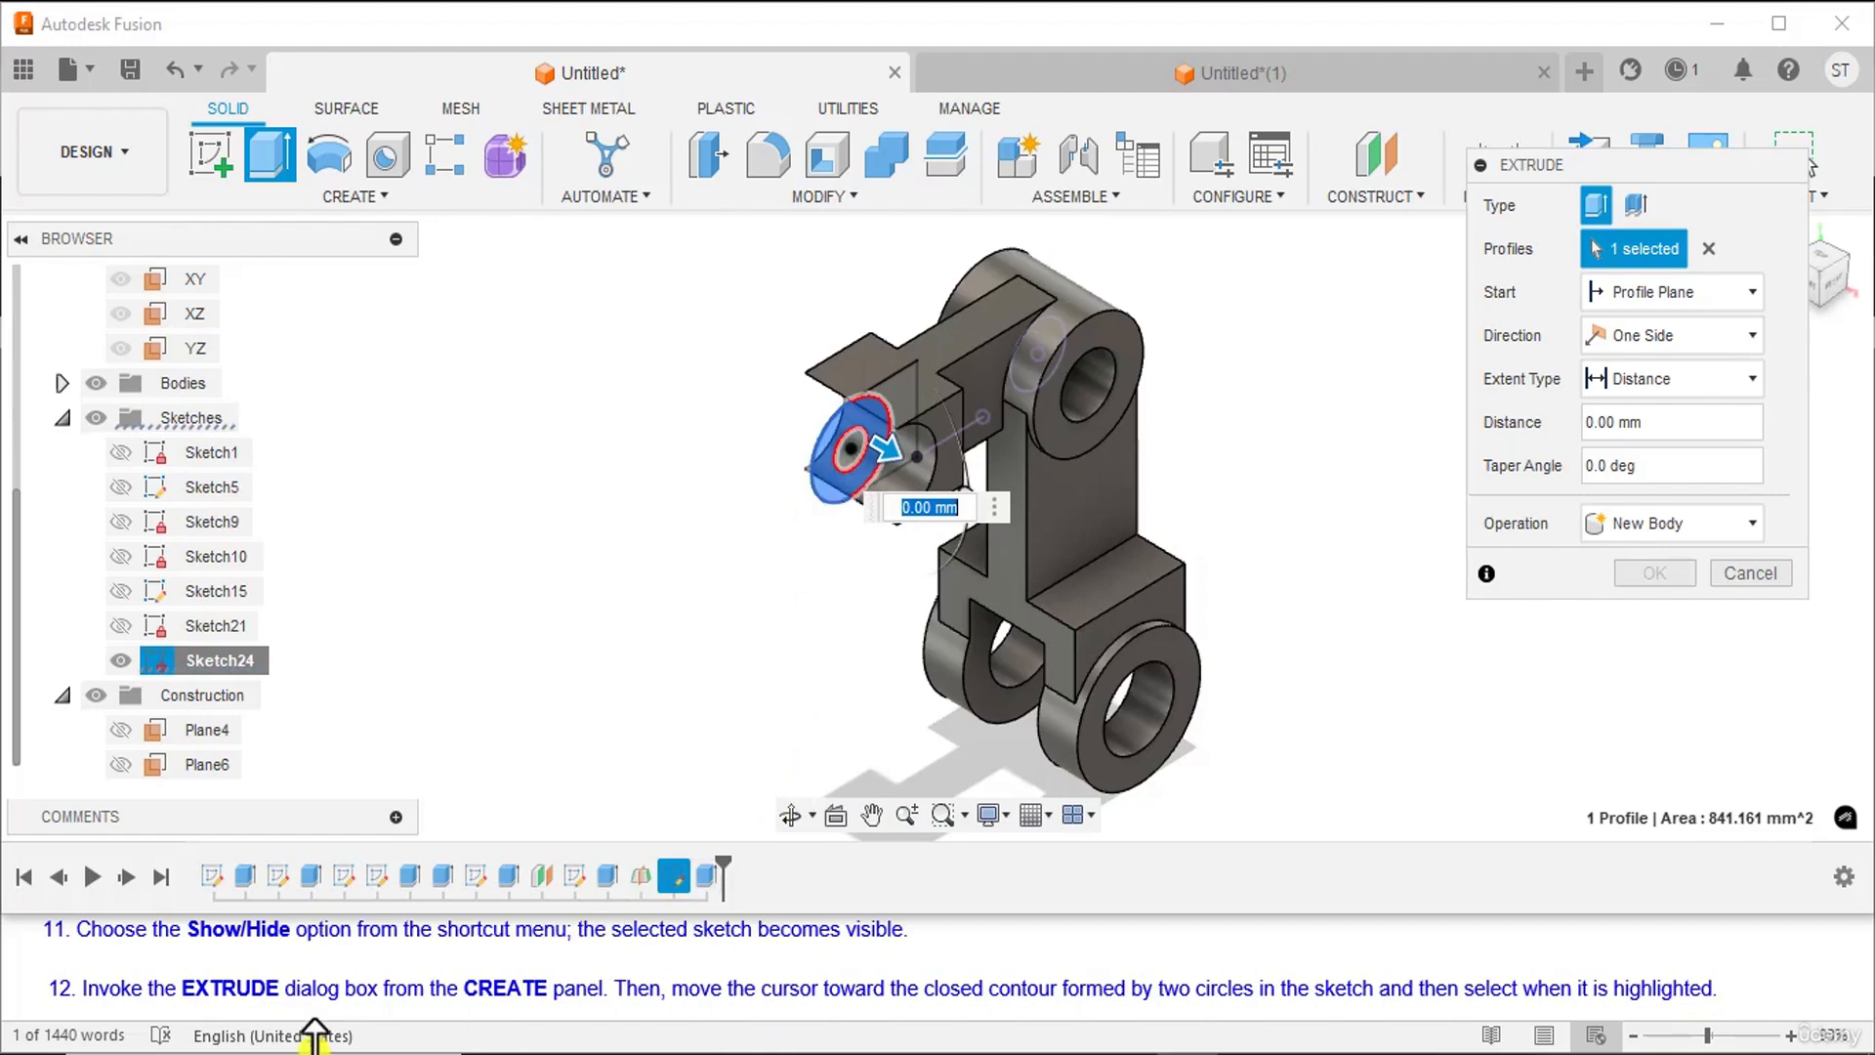
pyautogui.scroll(-1, 272, 997)
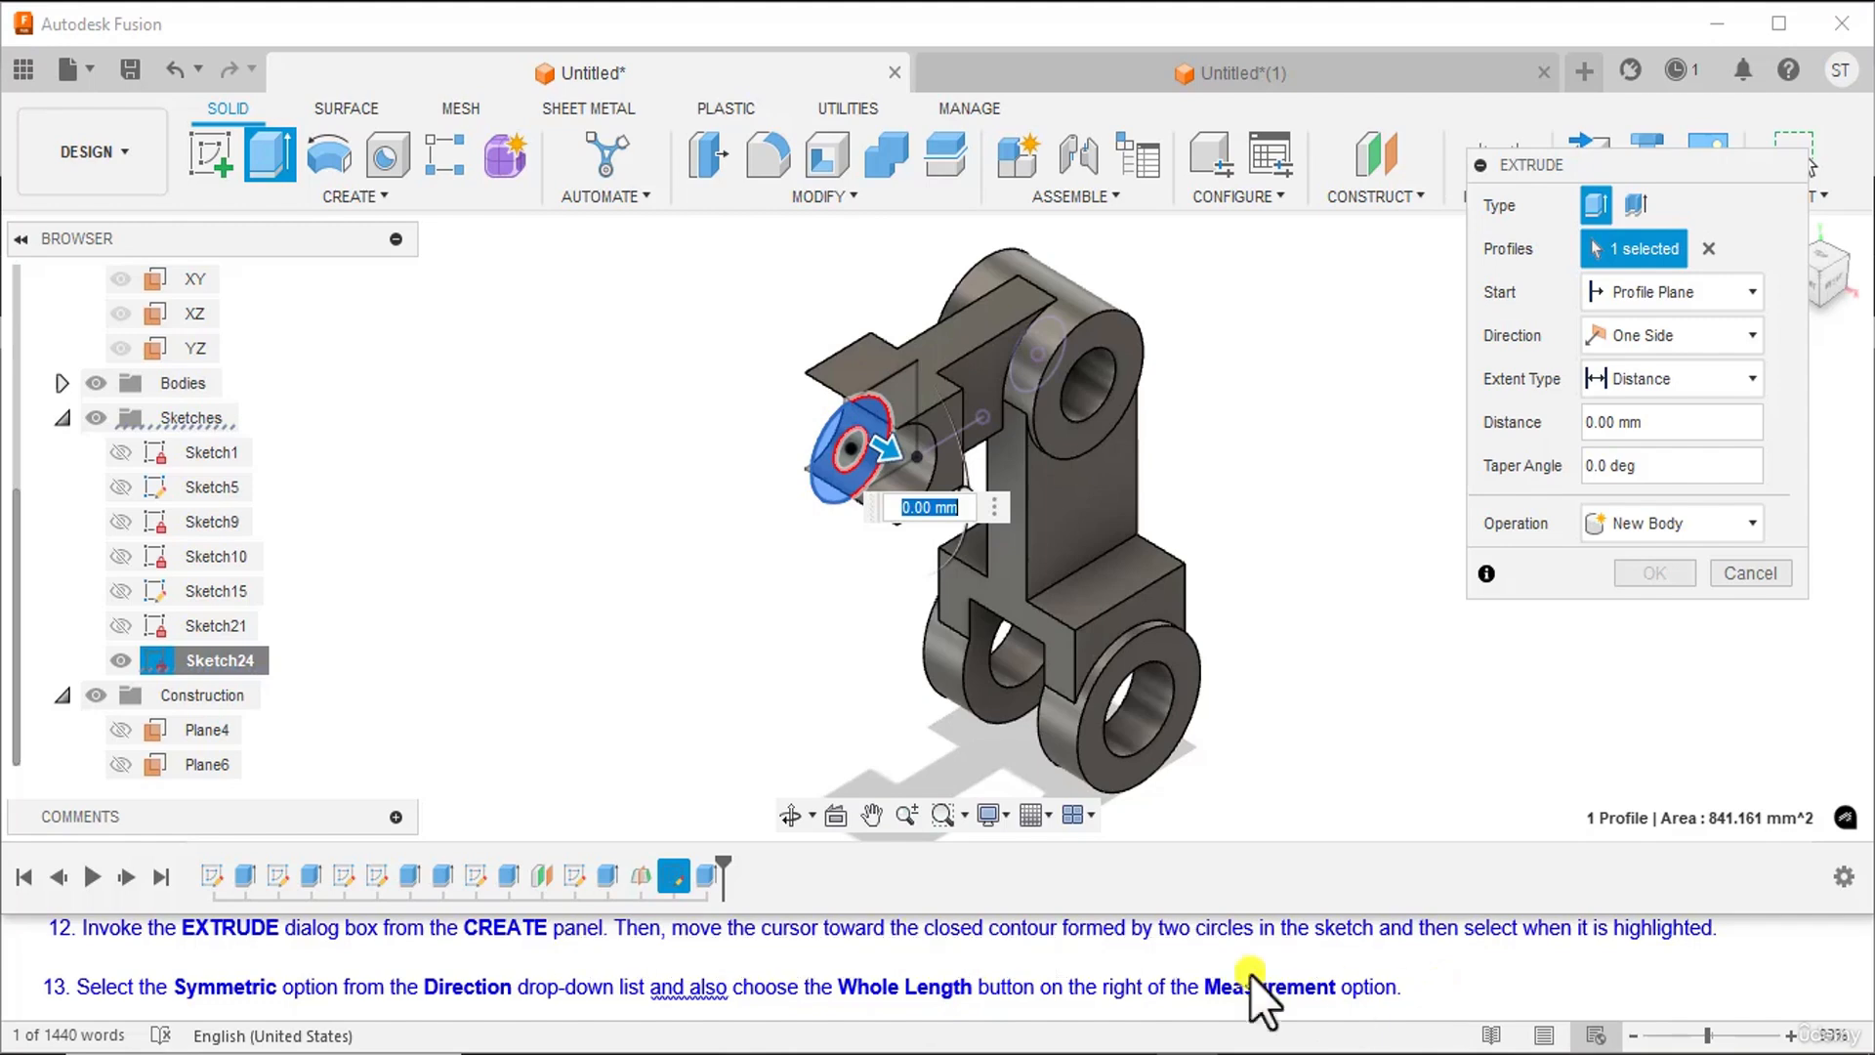
pyautogui.click(1689, 339)
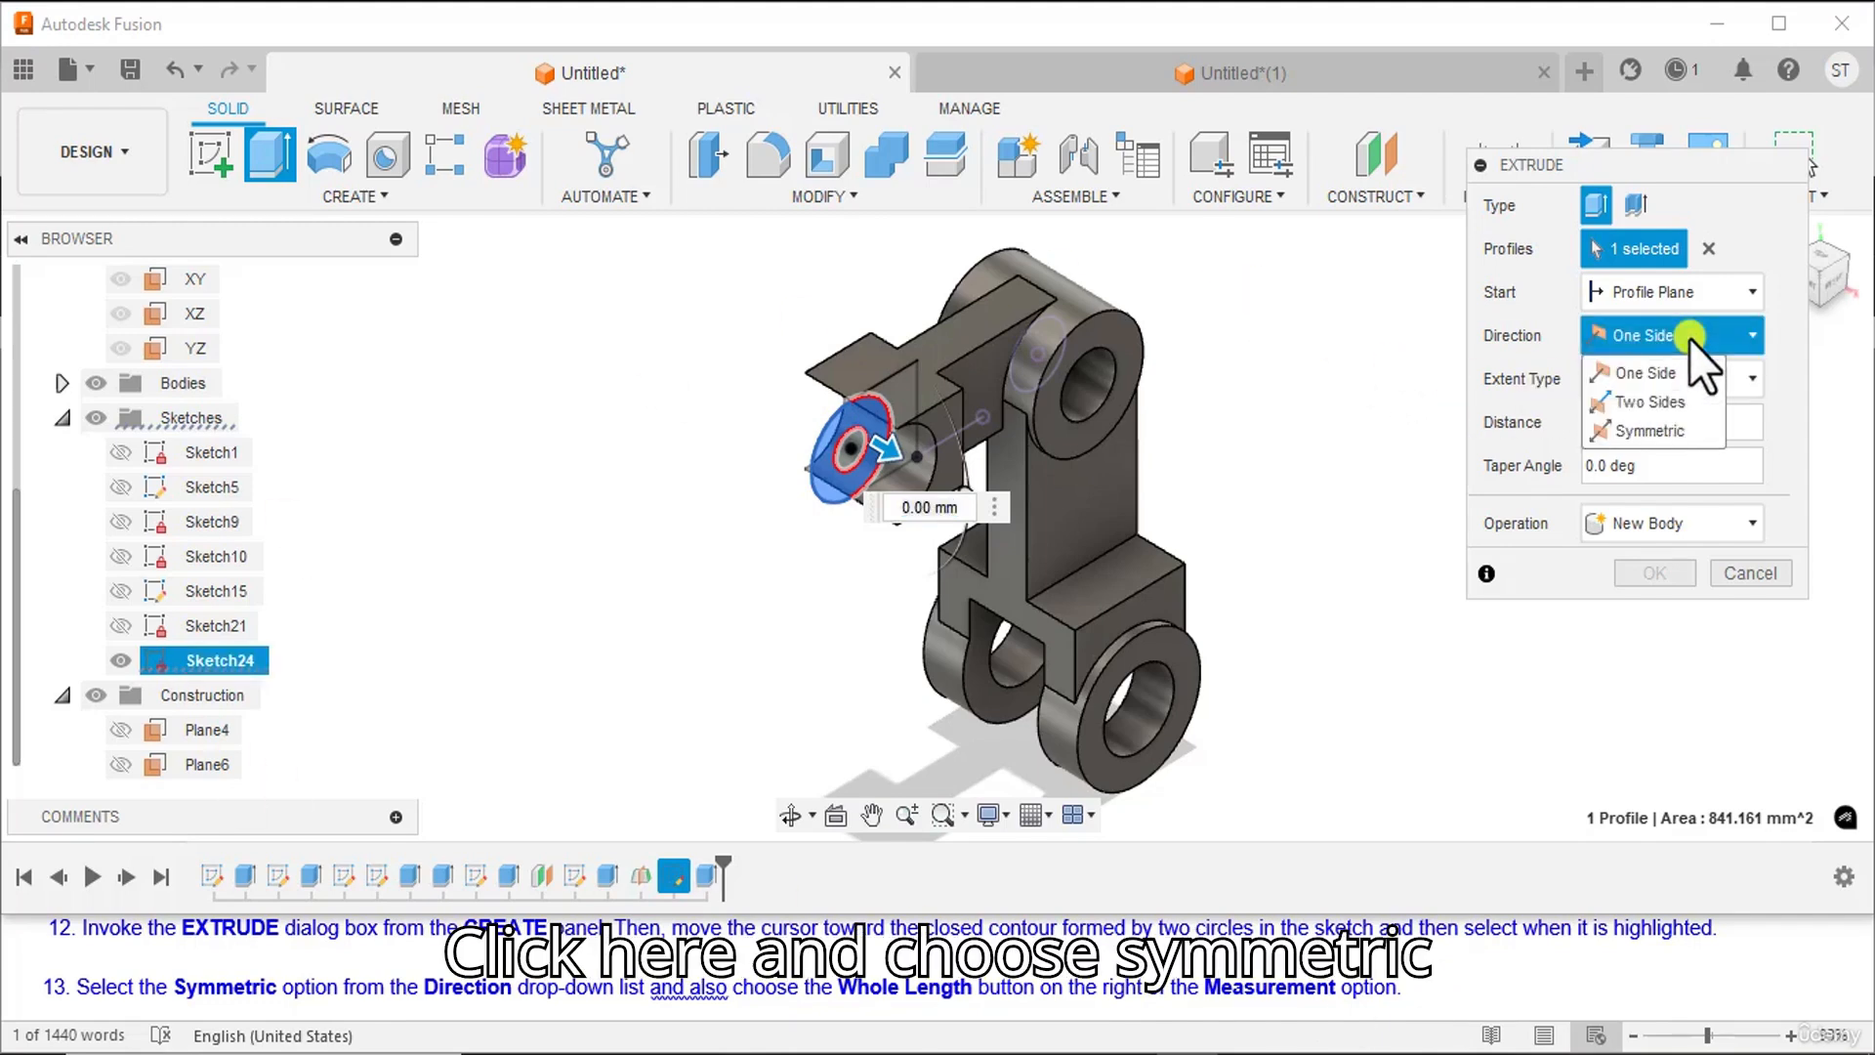
pyautogui.click(1657, 430)
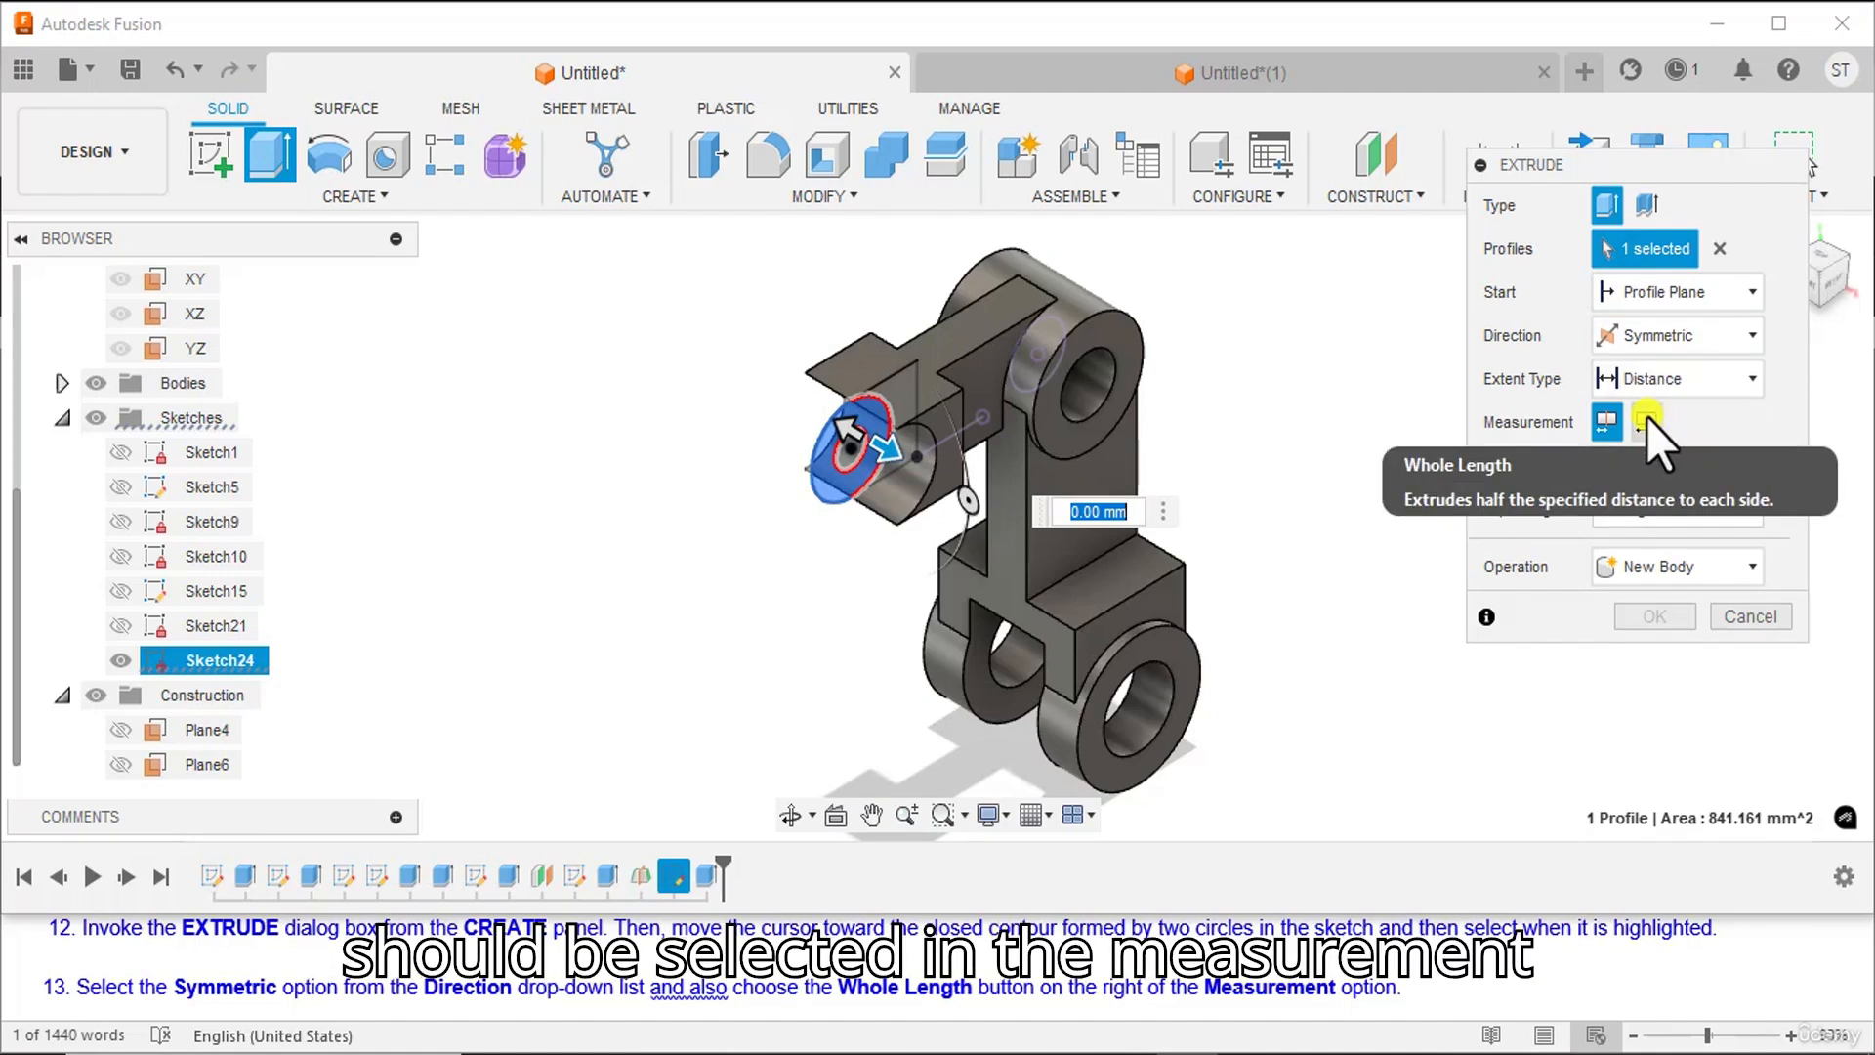
pyautogui.click(1647, 418)
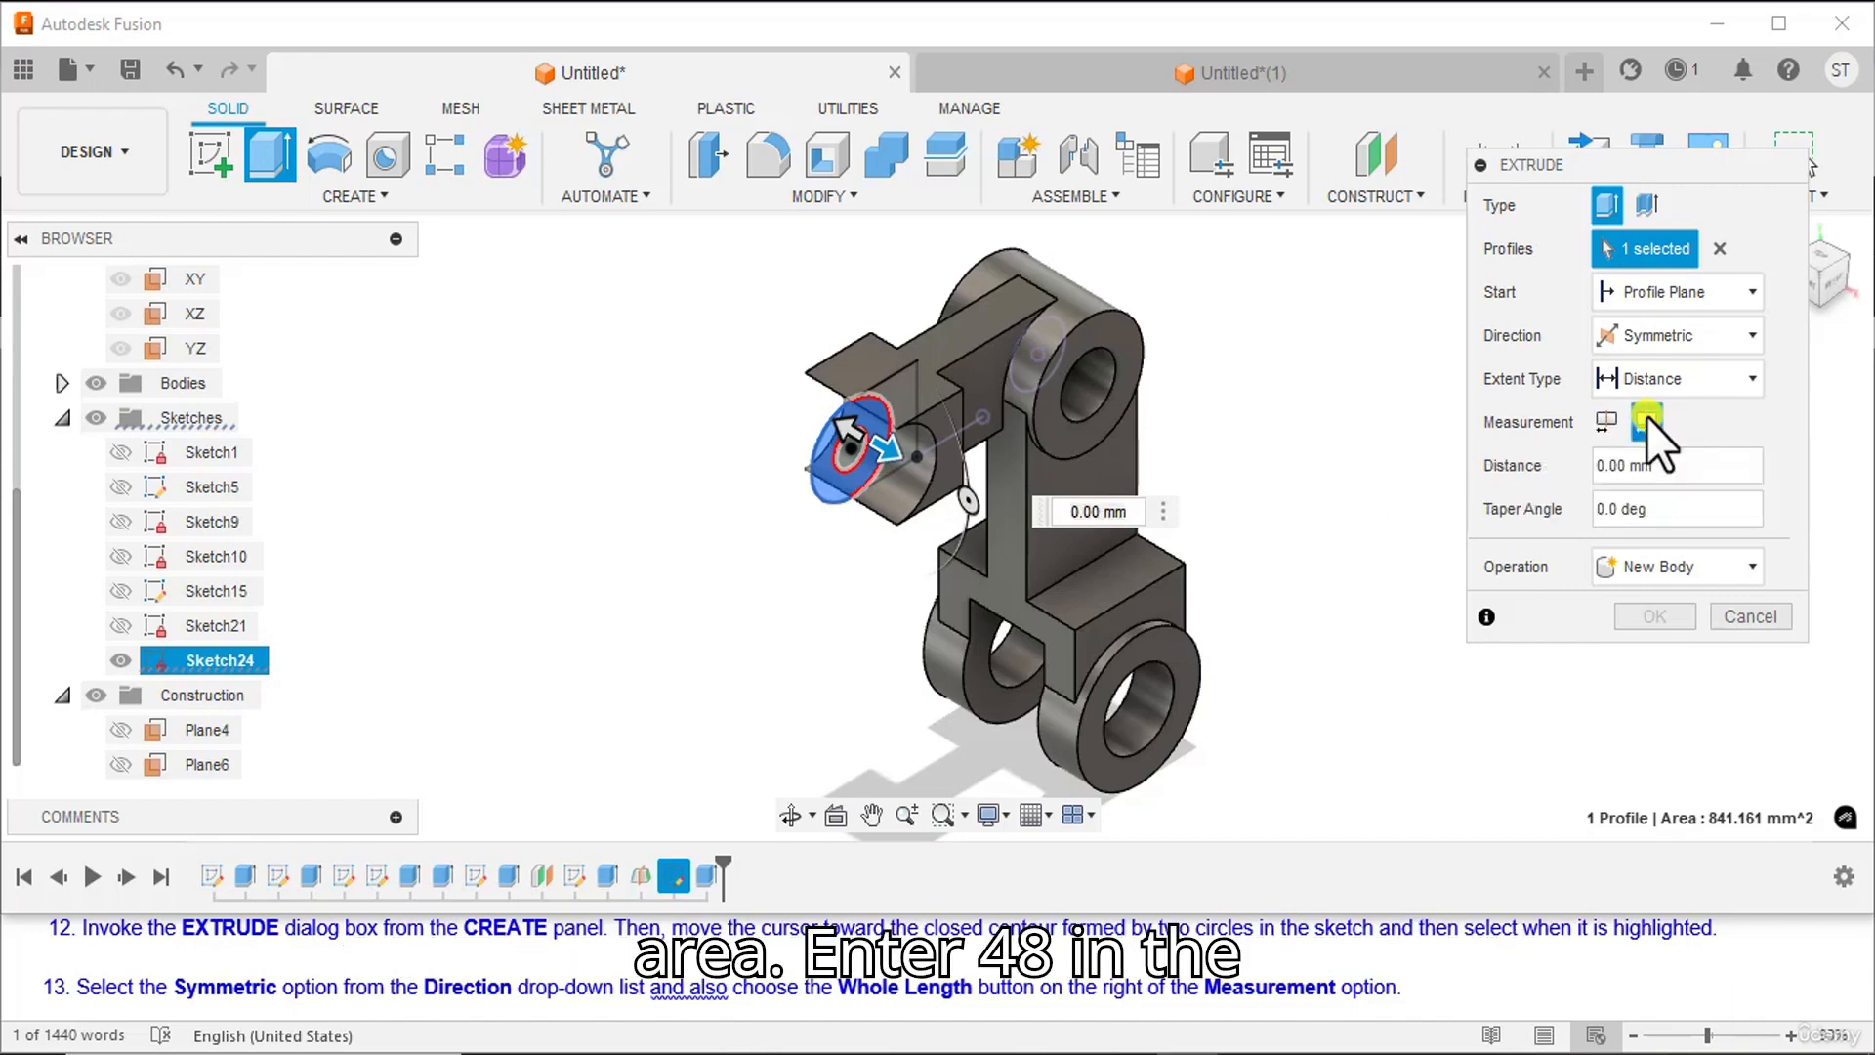
# - Set the ring's extrusion distance to 48 mm and complete it as a join with the body
pyautogui.scroll(-1, 158, 977)
pyautogui.click(253, 989)
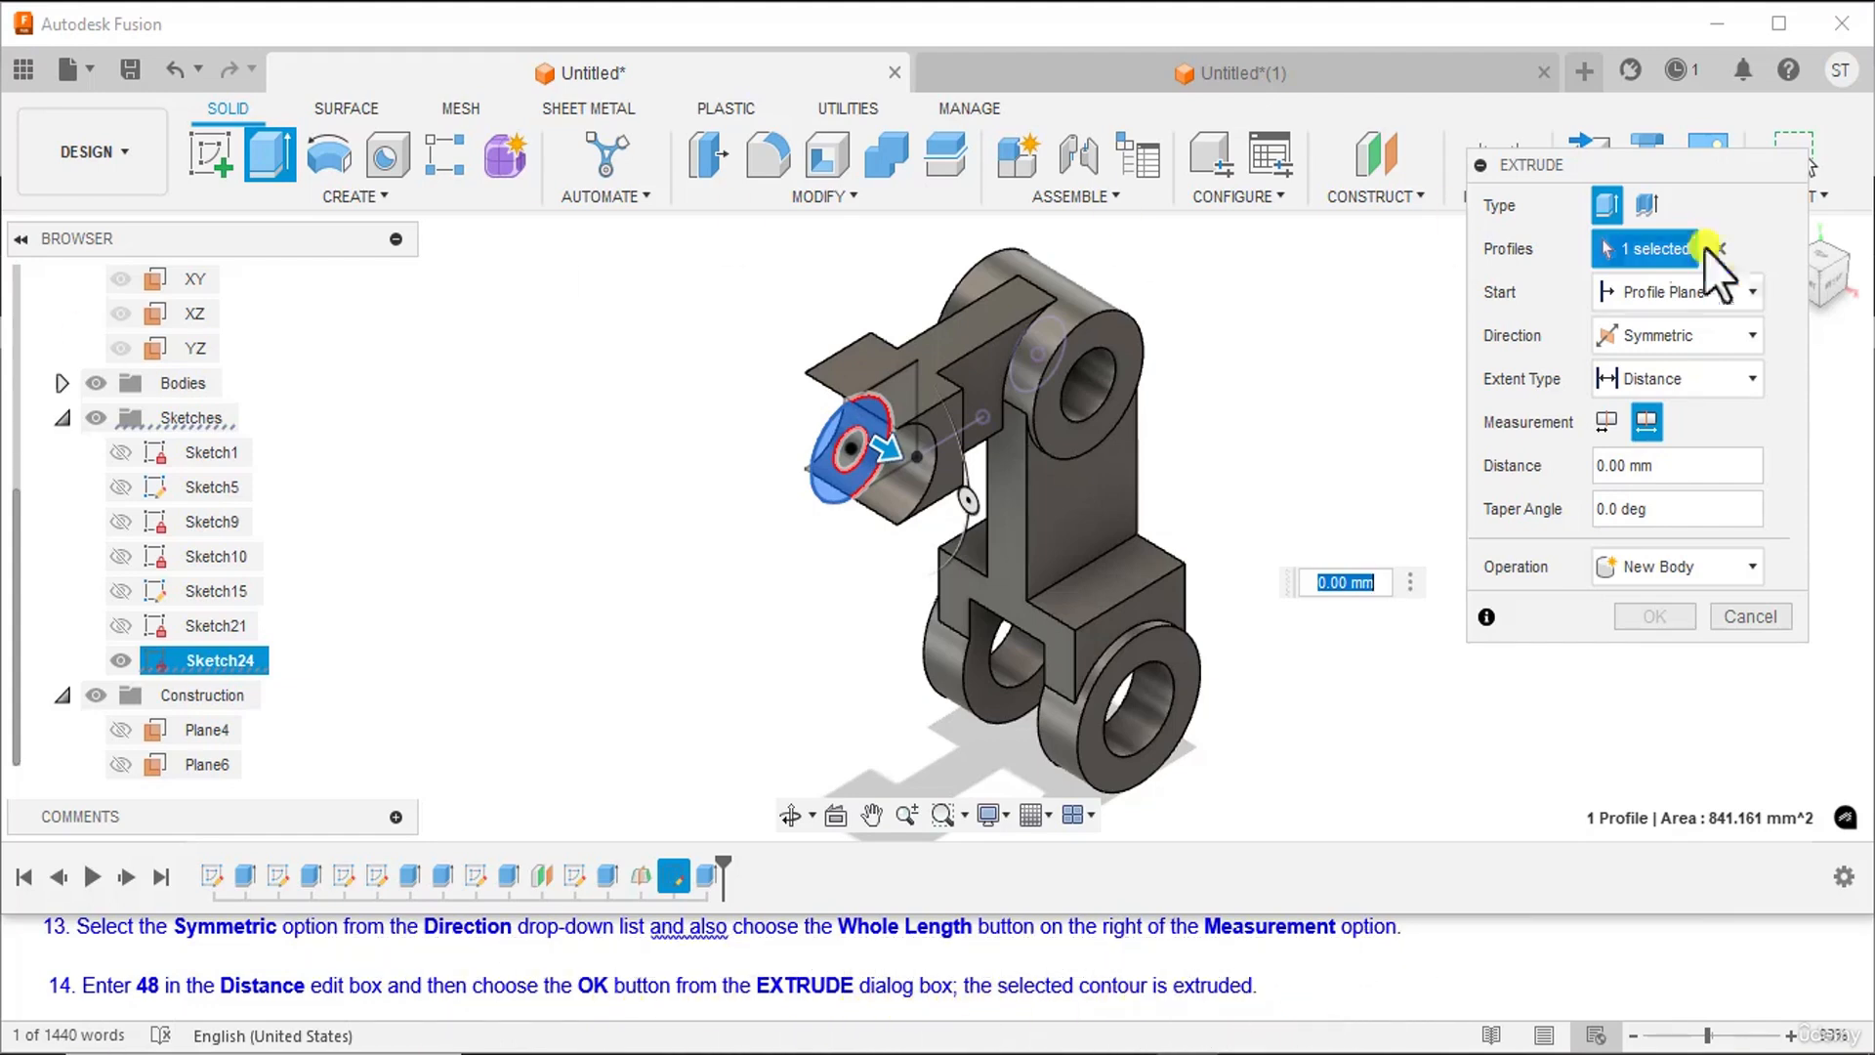
pyautogui.click(1661, 466)
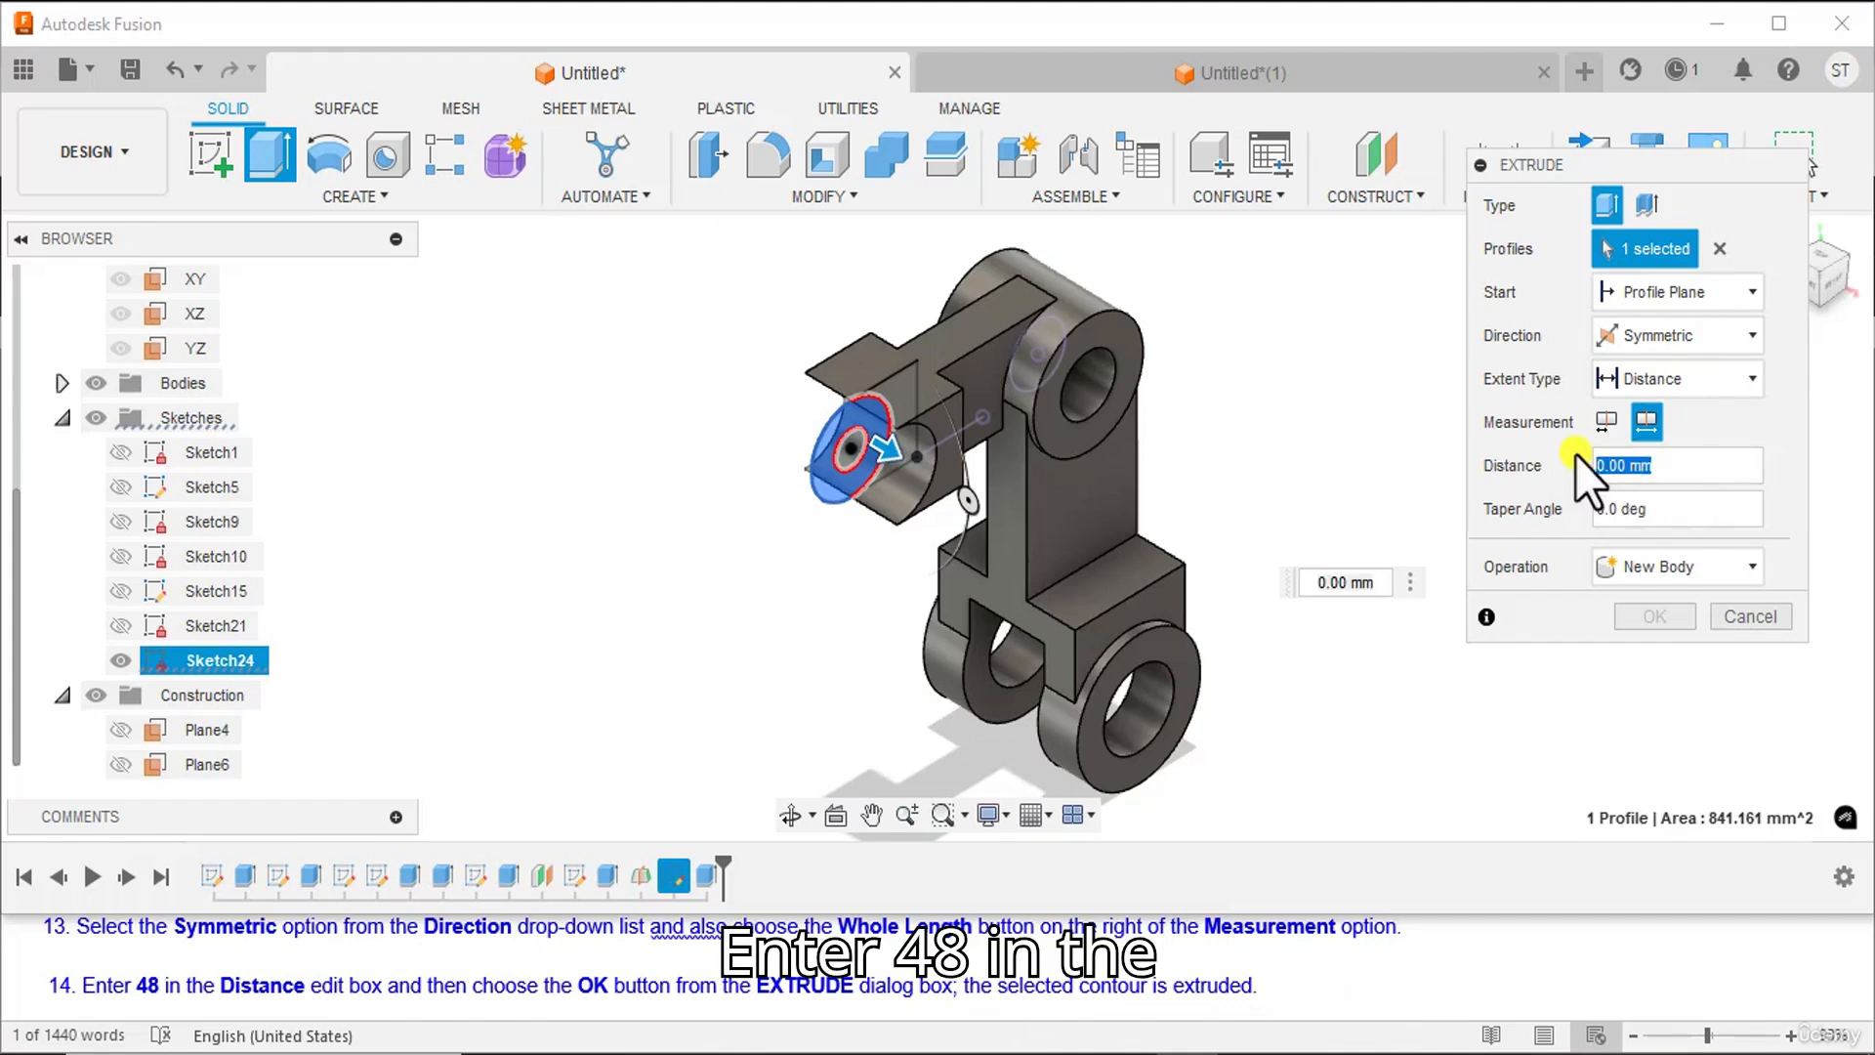
pyautogui.write('48')
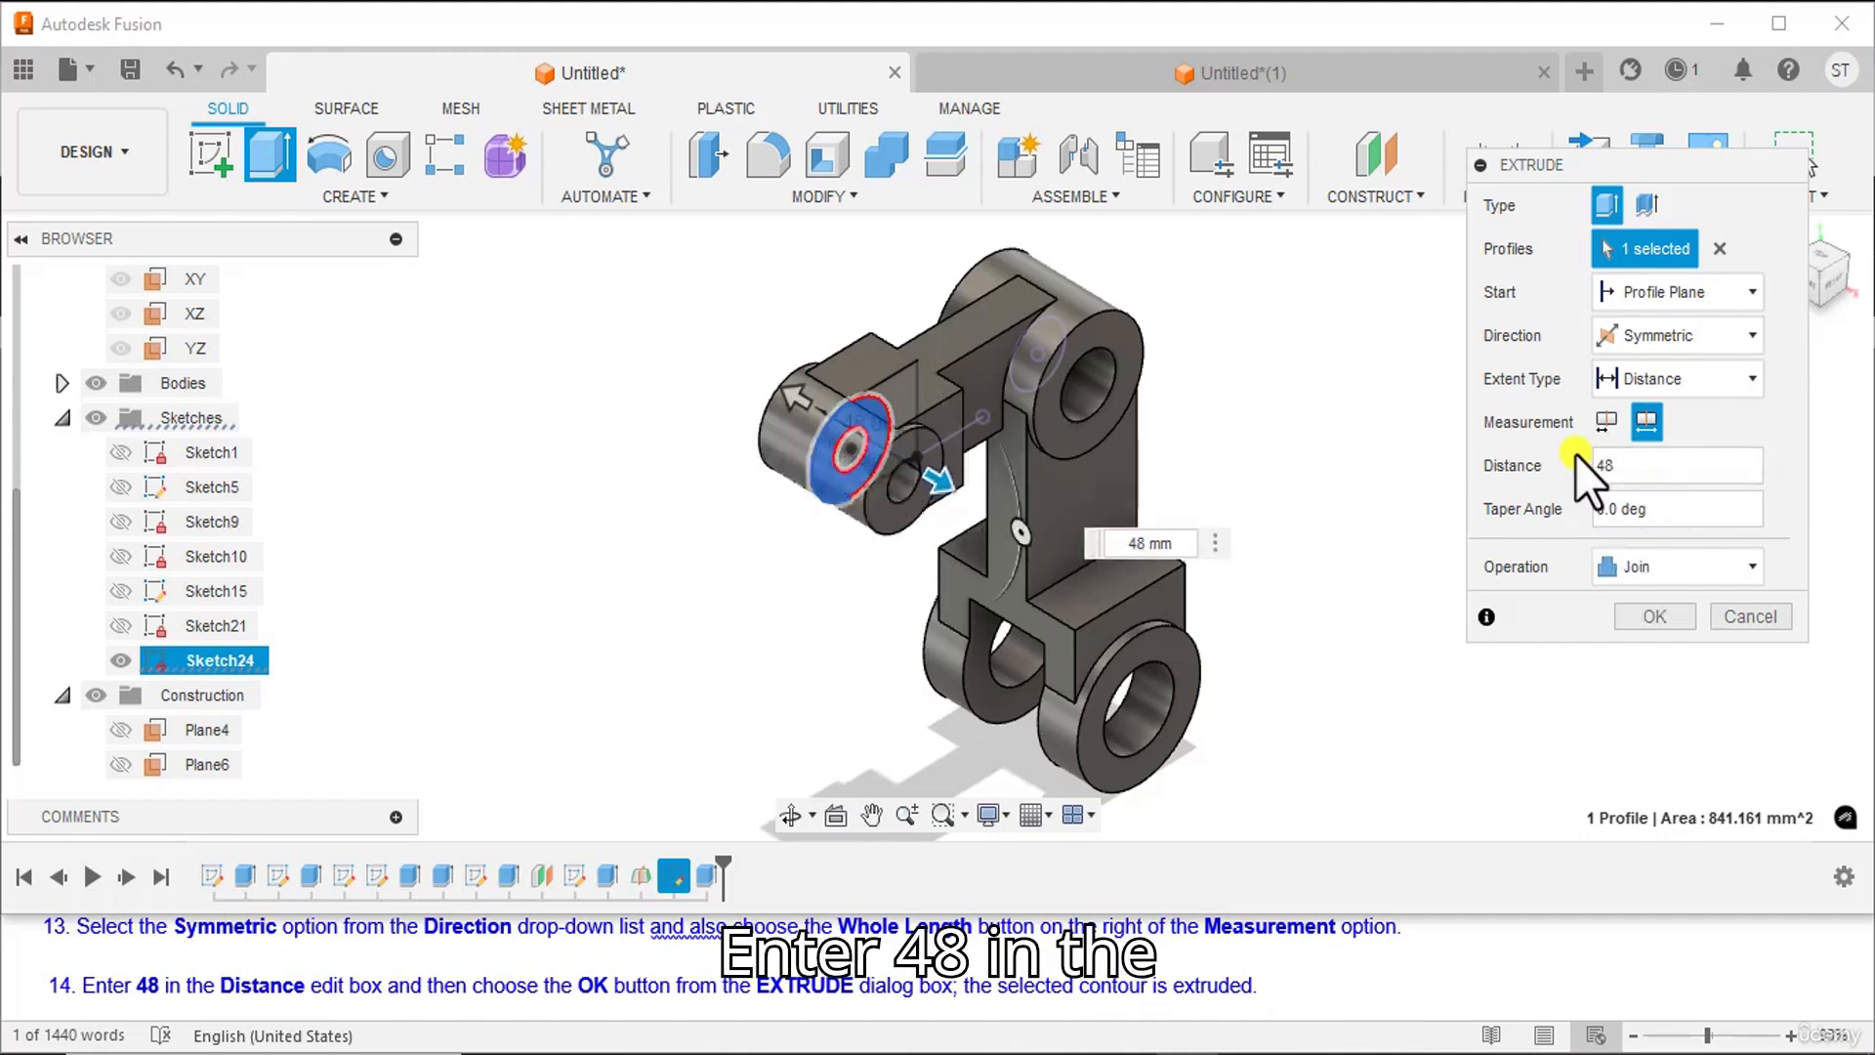
pyautogui.click(1659, 616)
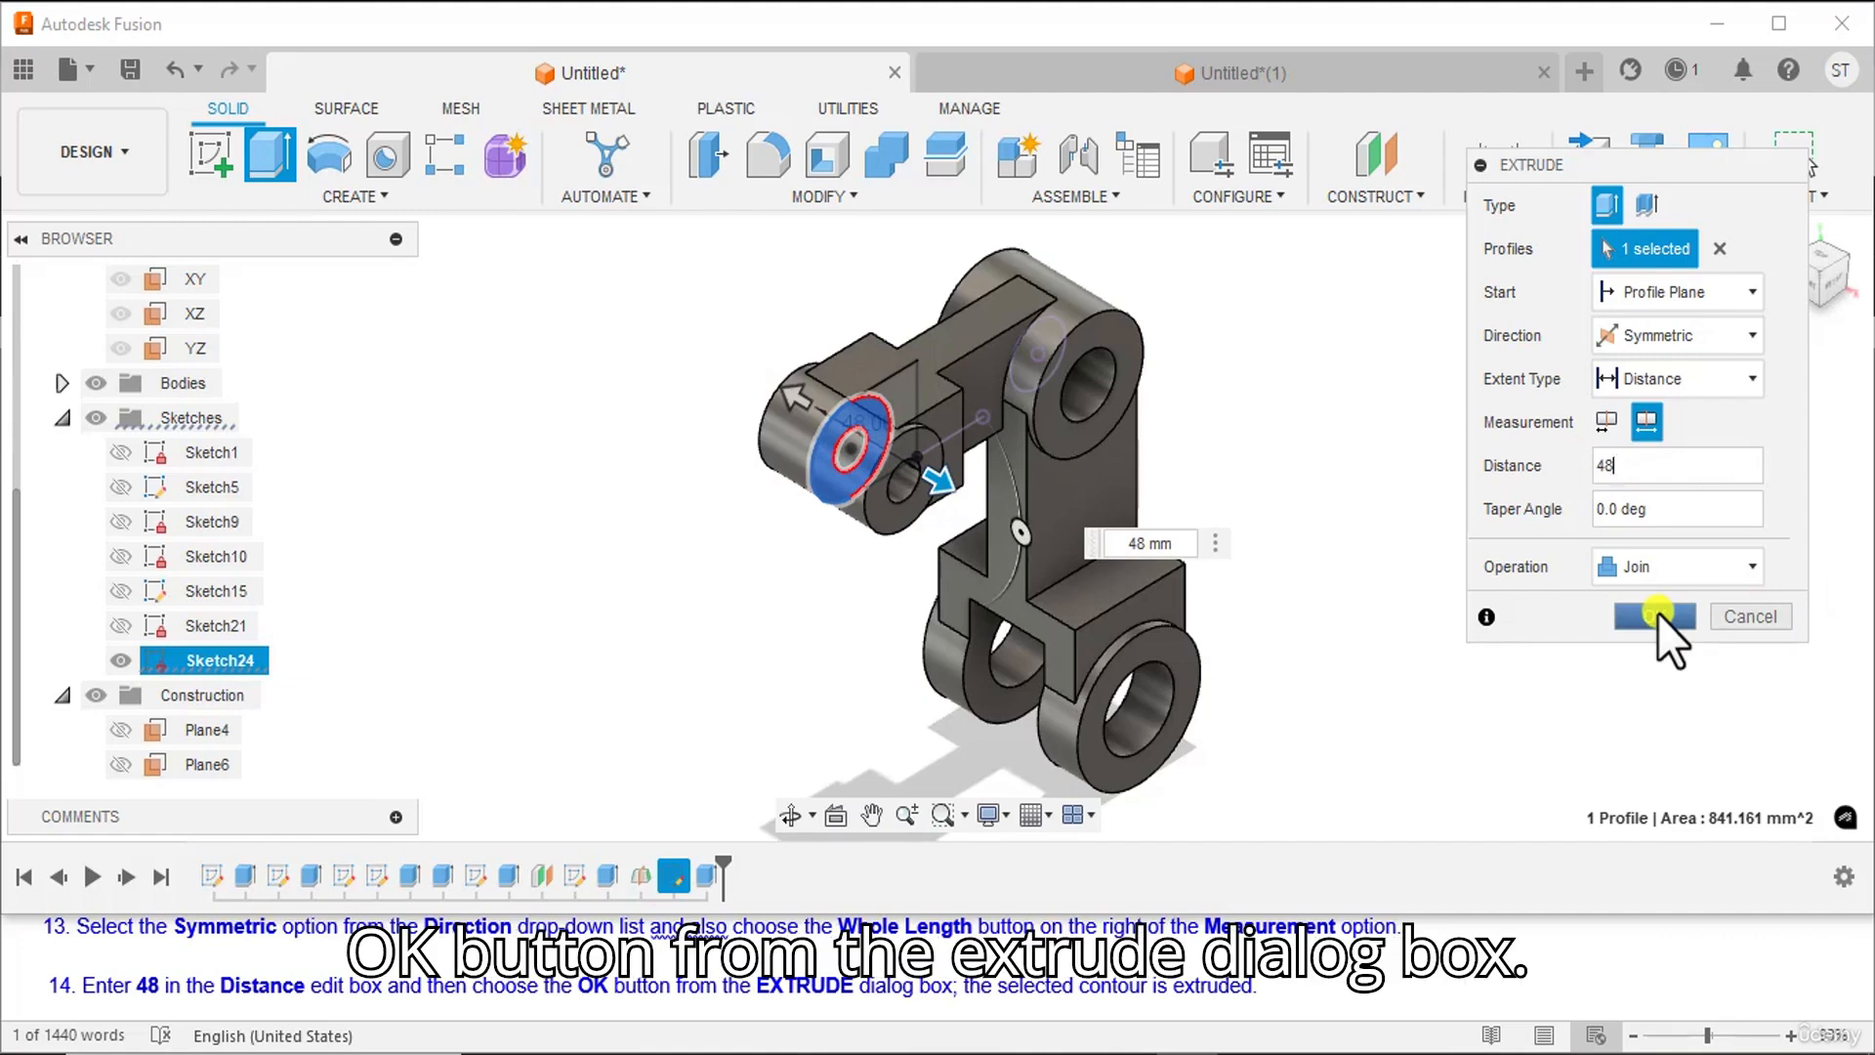
pyautogui.click(1657, 614)
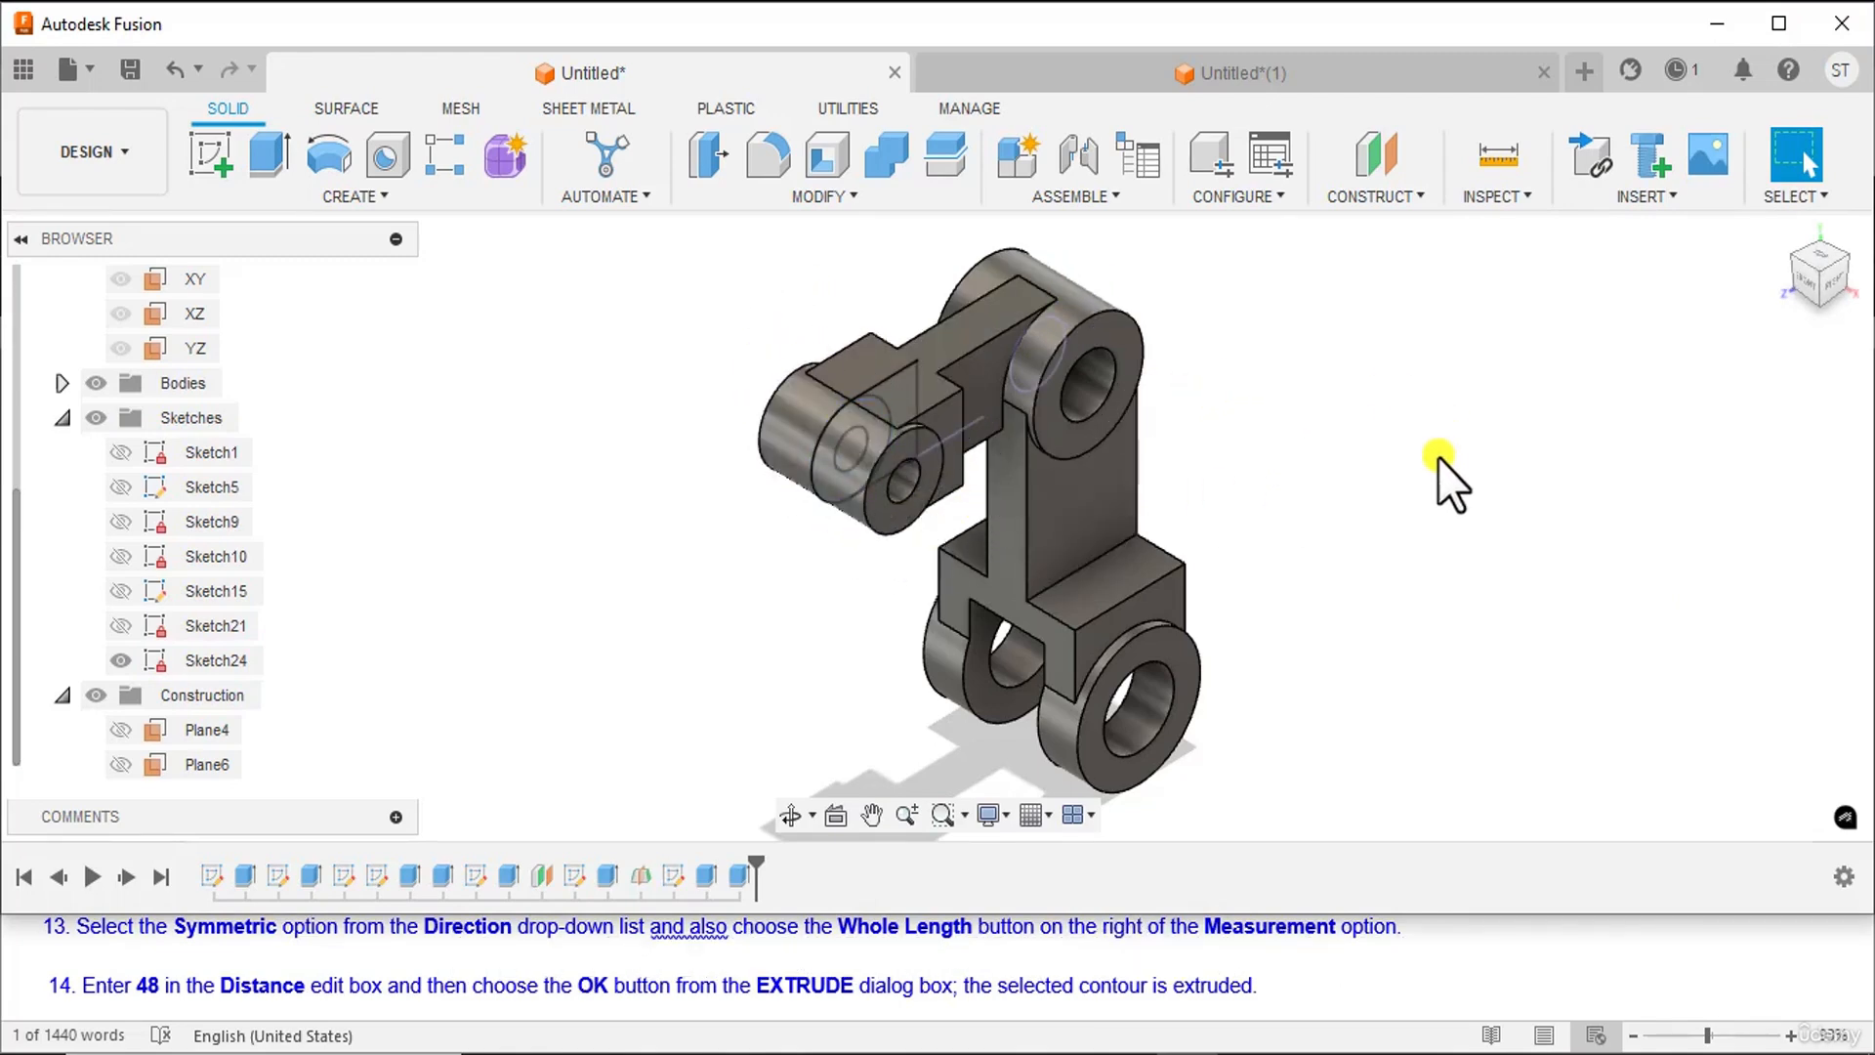
# - Start saving the finished linkage model and enter c05_Tut_01 as its name
pyautogui.moveTo(1436, 457); pyautogui.dragTo(1439, 436, button='middle')
pyautogui.moveTo(1441, 436); pyautogui.dragTo(1444, 428, button='middle')
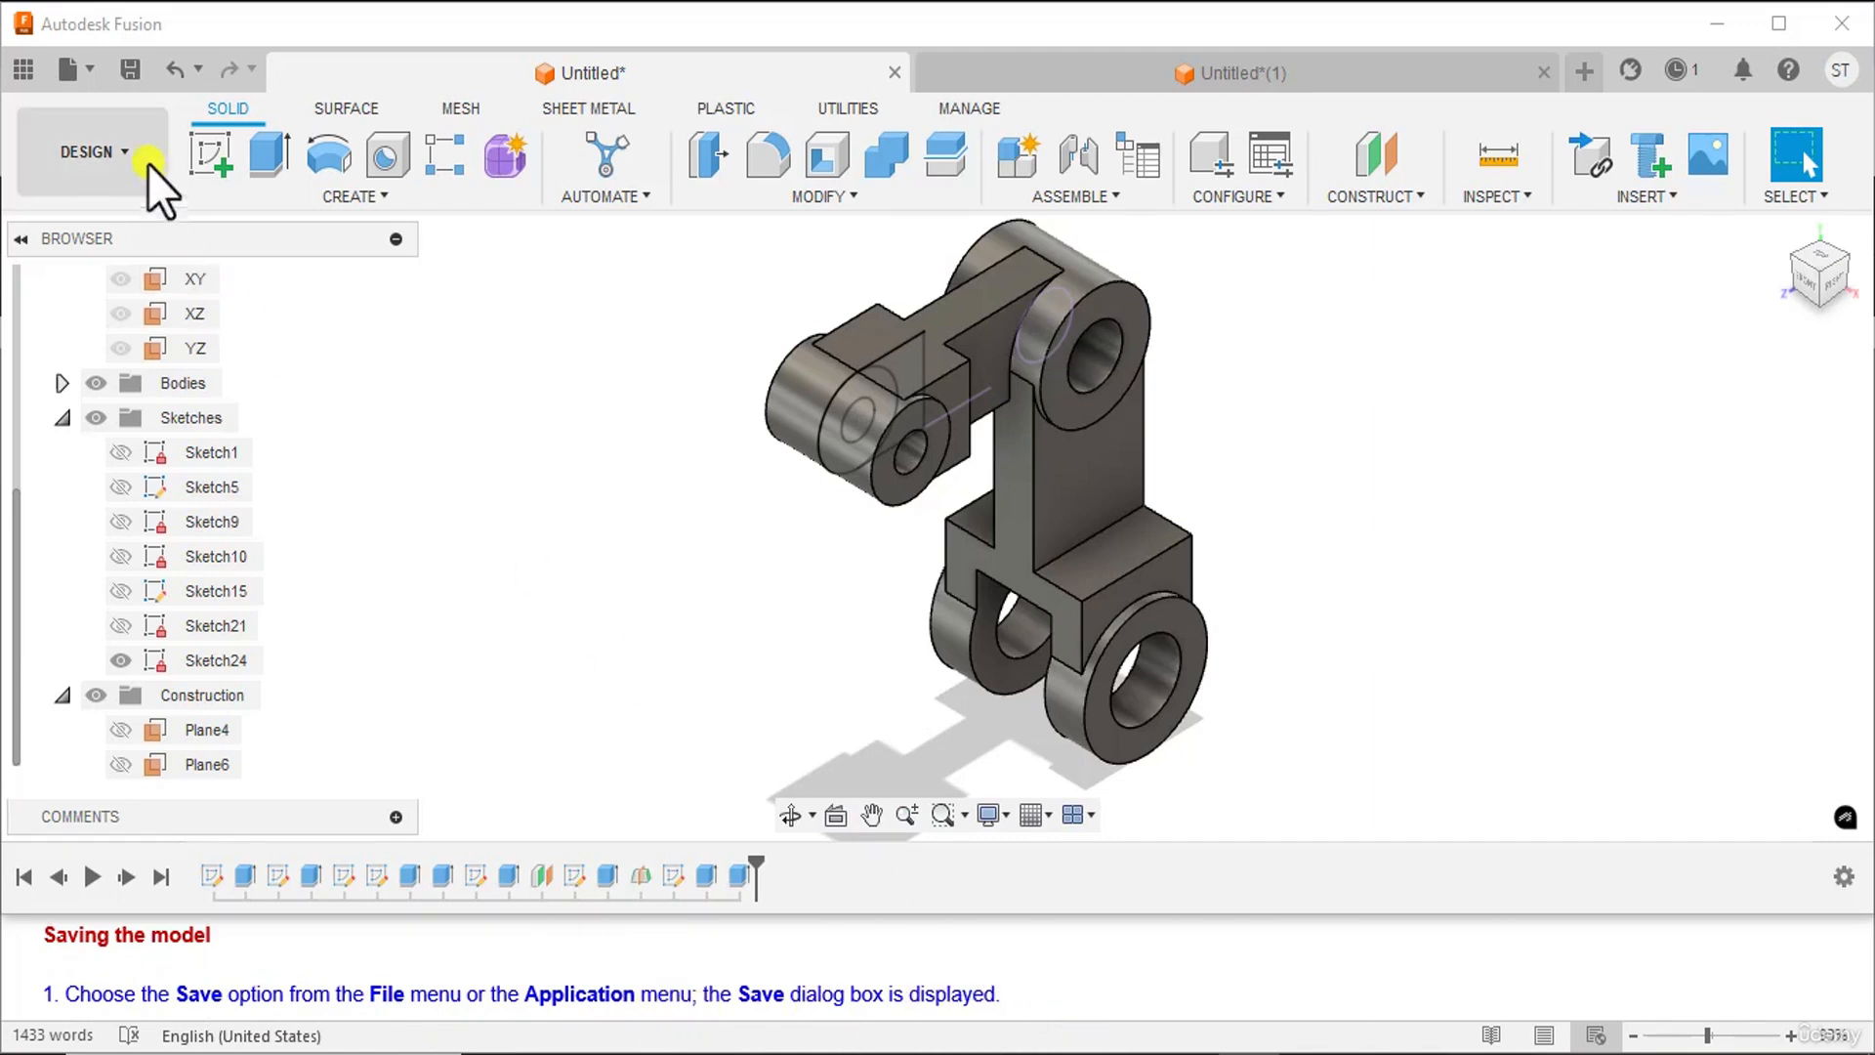
pyautogui.click(99, 72)
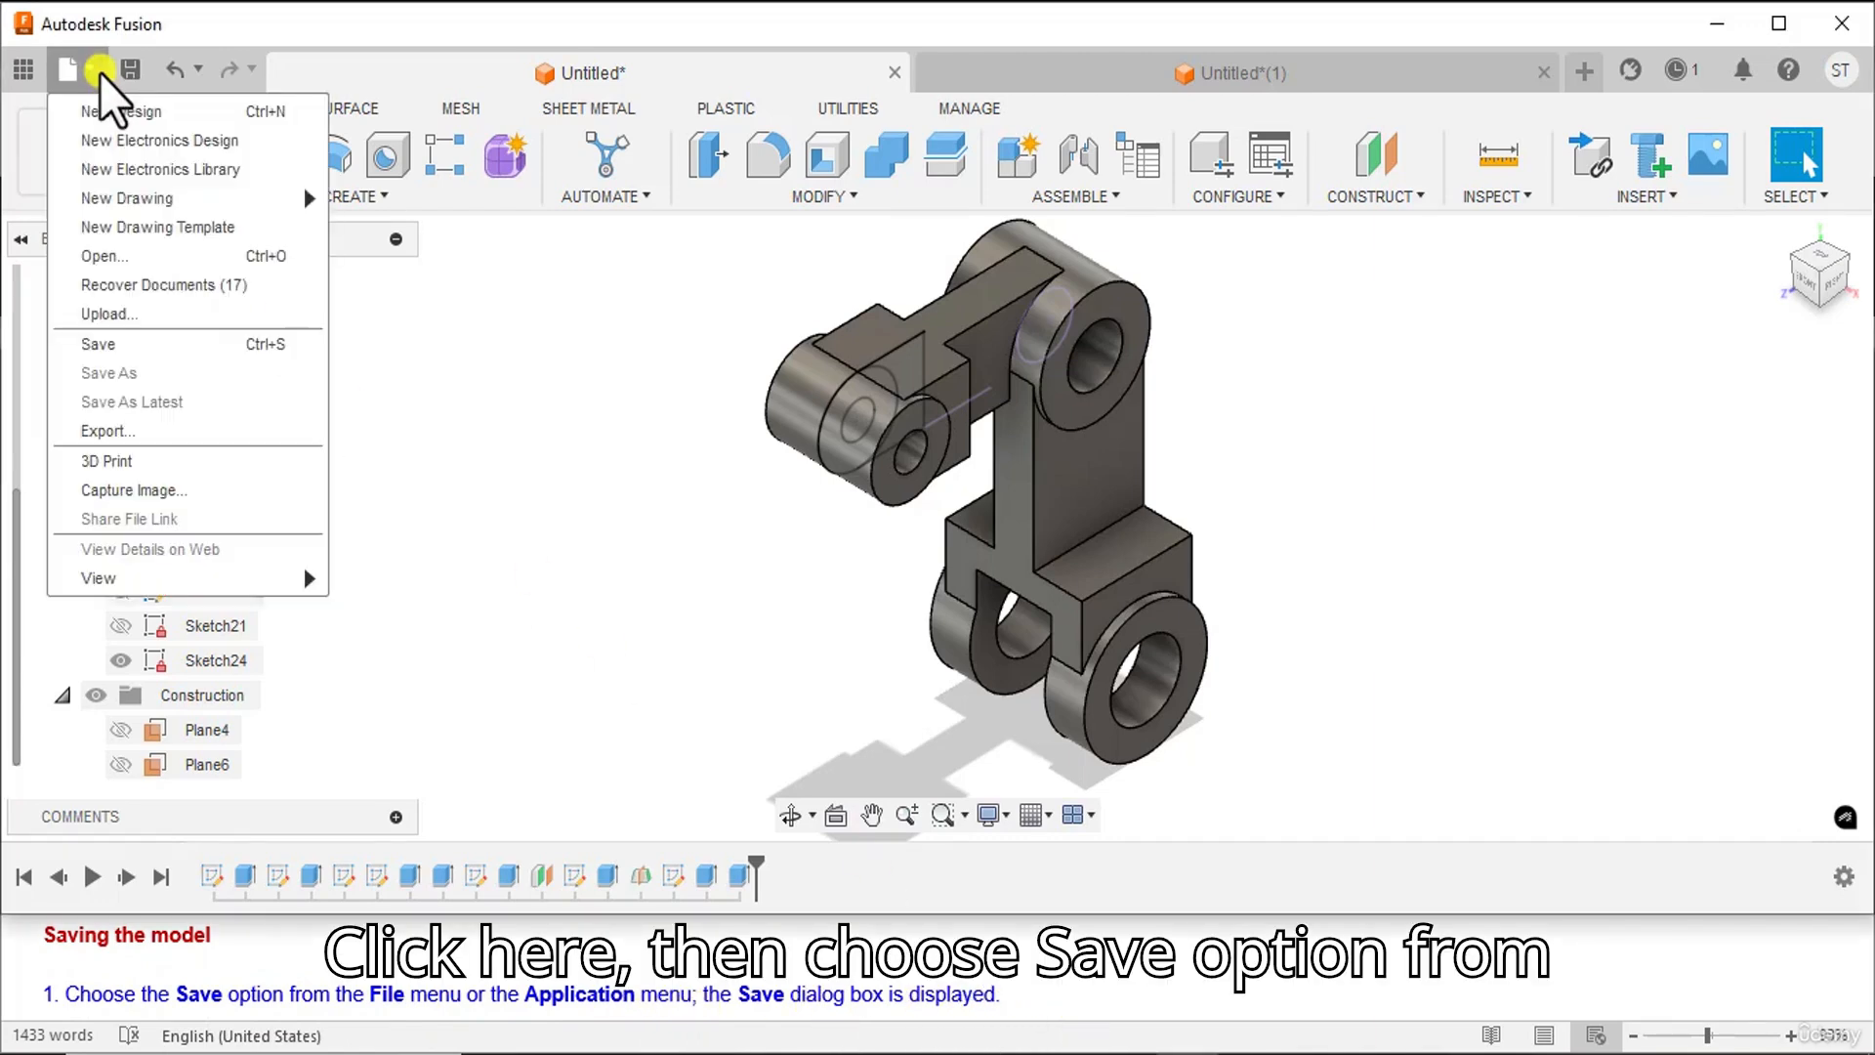
pyautogui.click(135, 335)
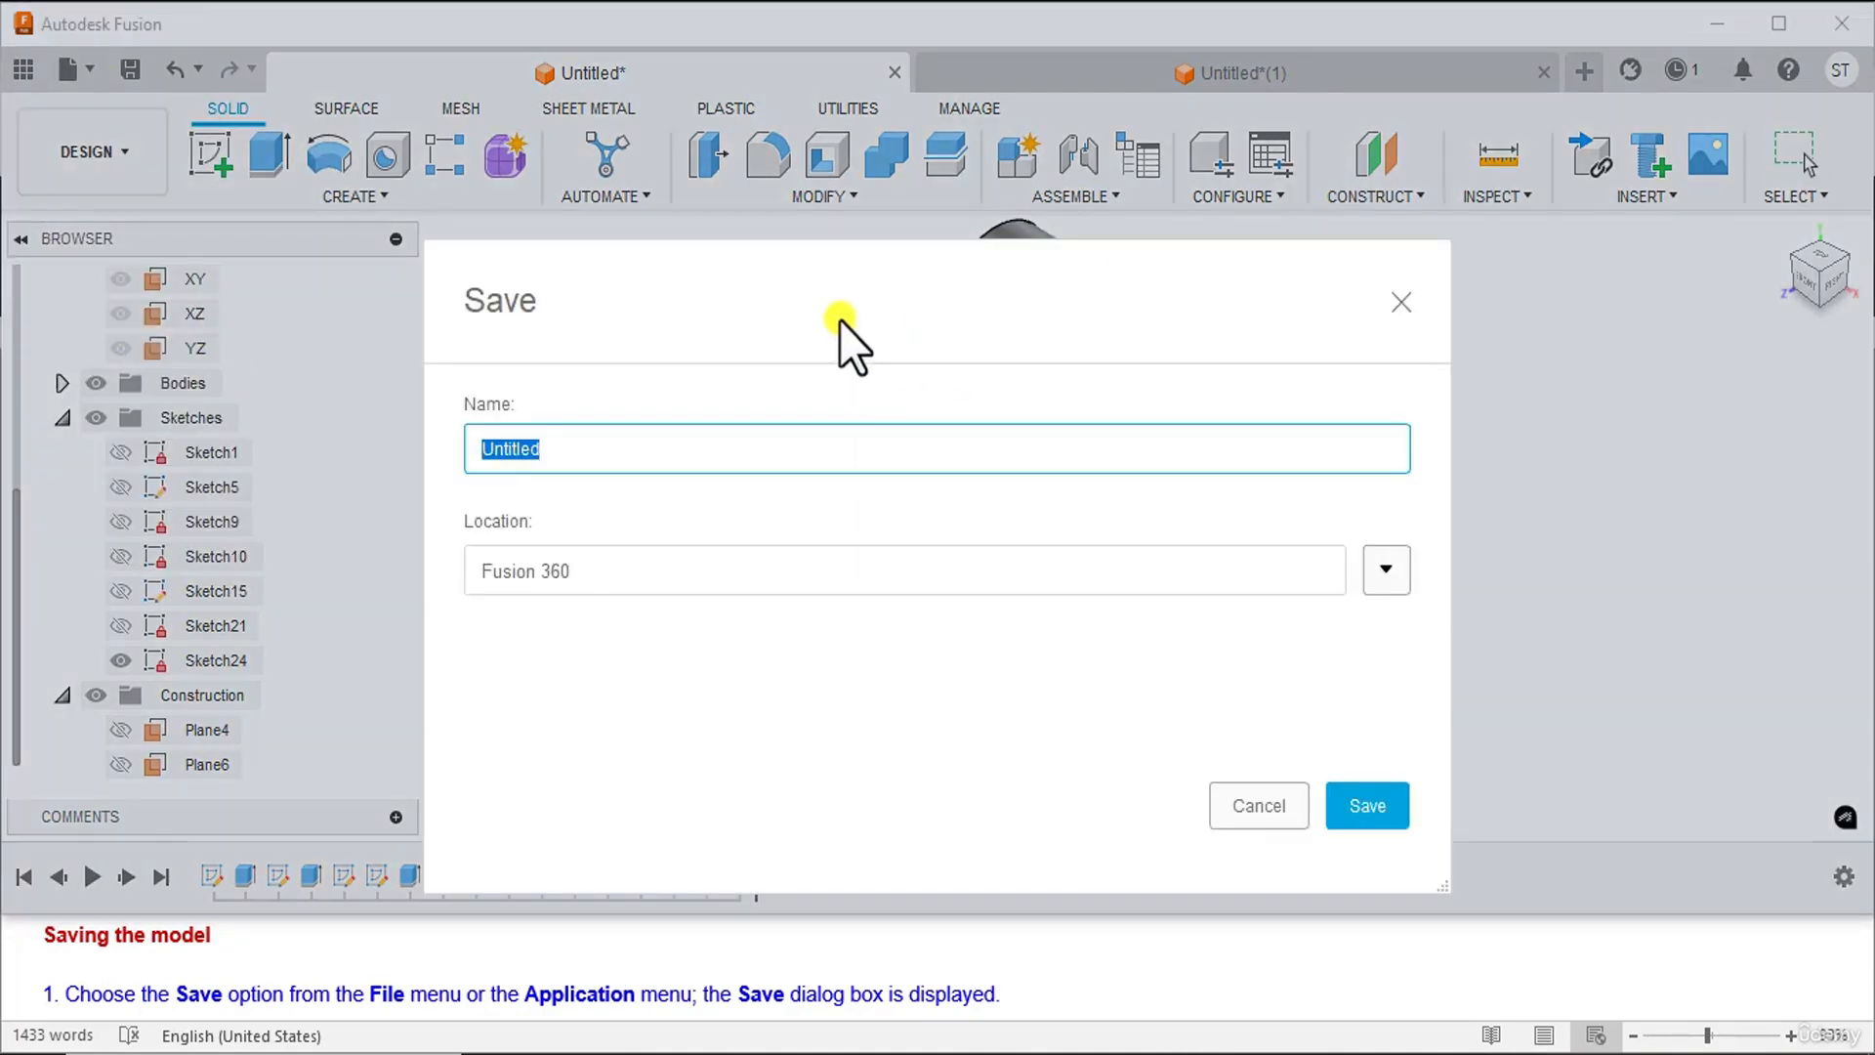
pyautogui.moveTo(840, 322); pyautogui.dragTo(1227, 182)
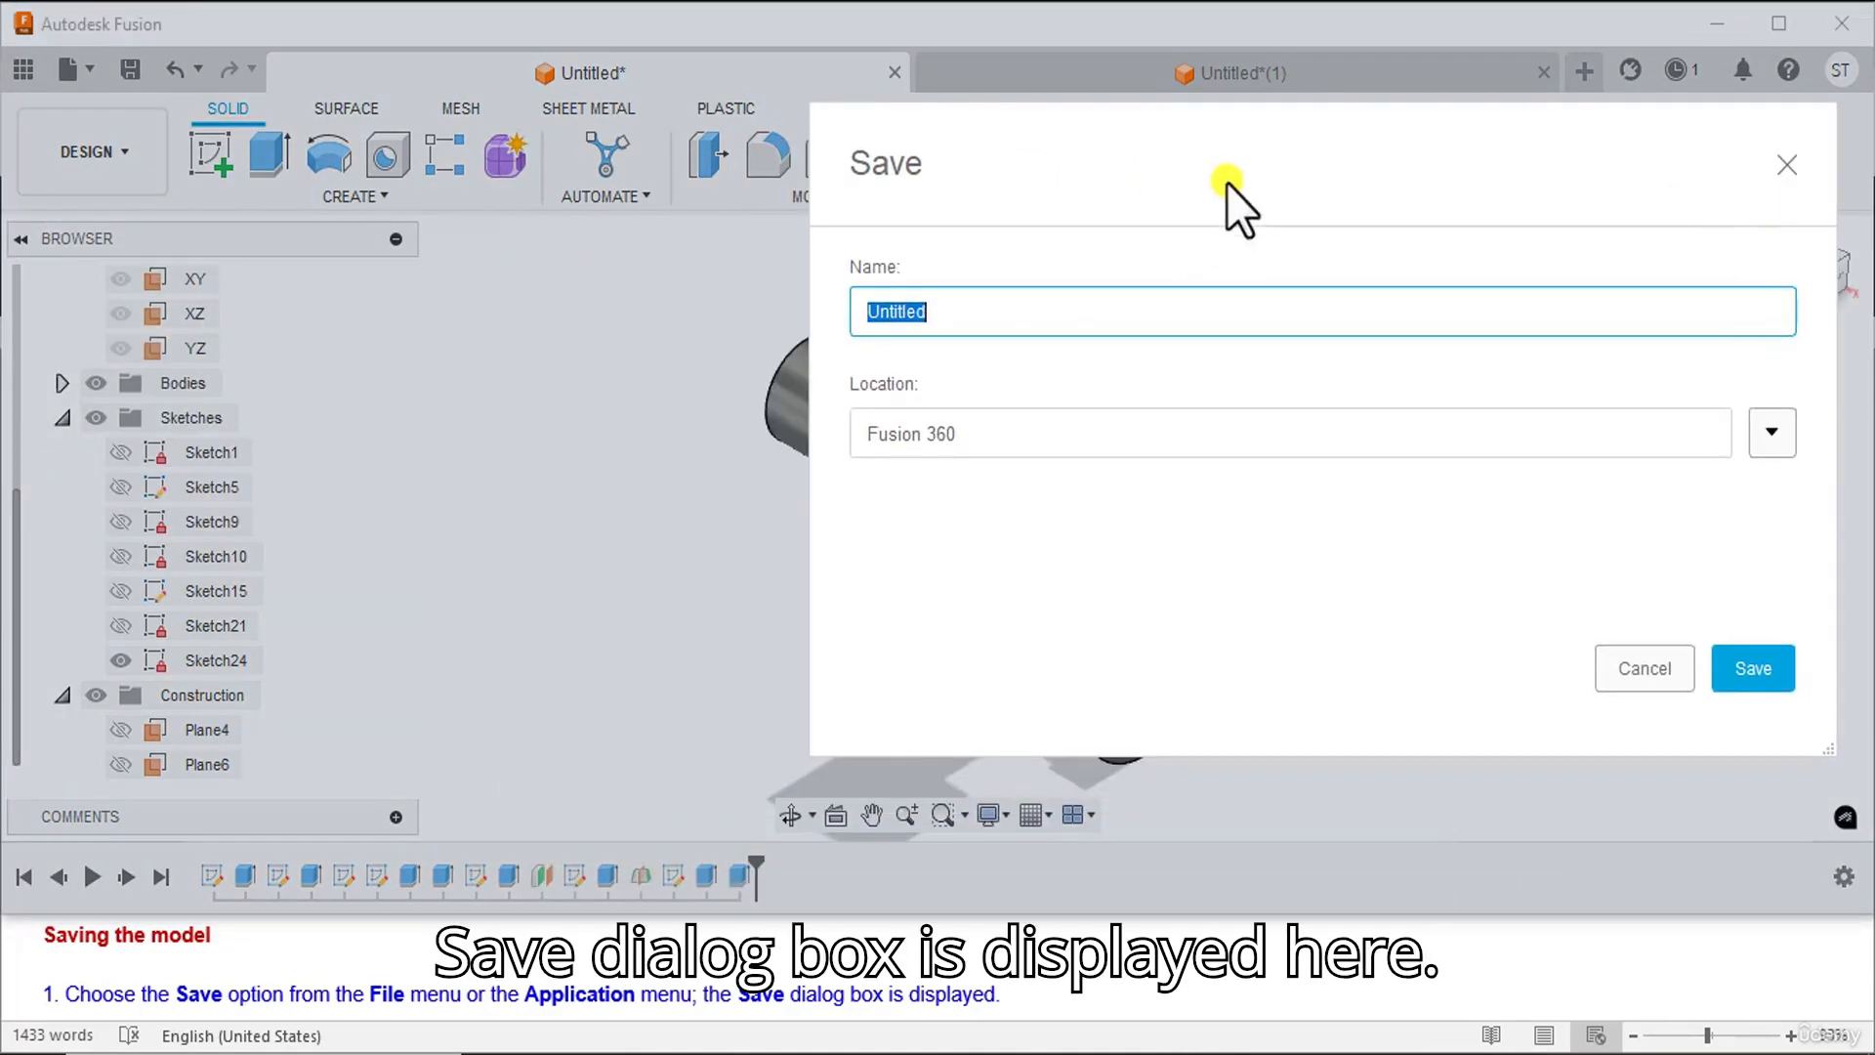
pyautogui.scroll(-1, 314, 961)
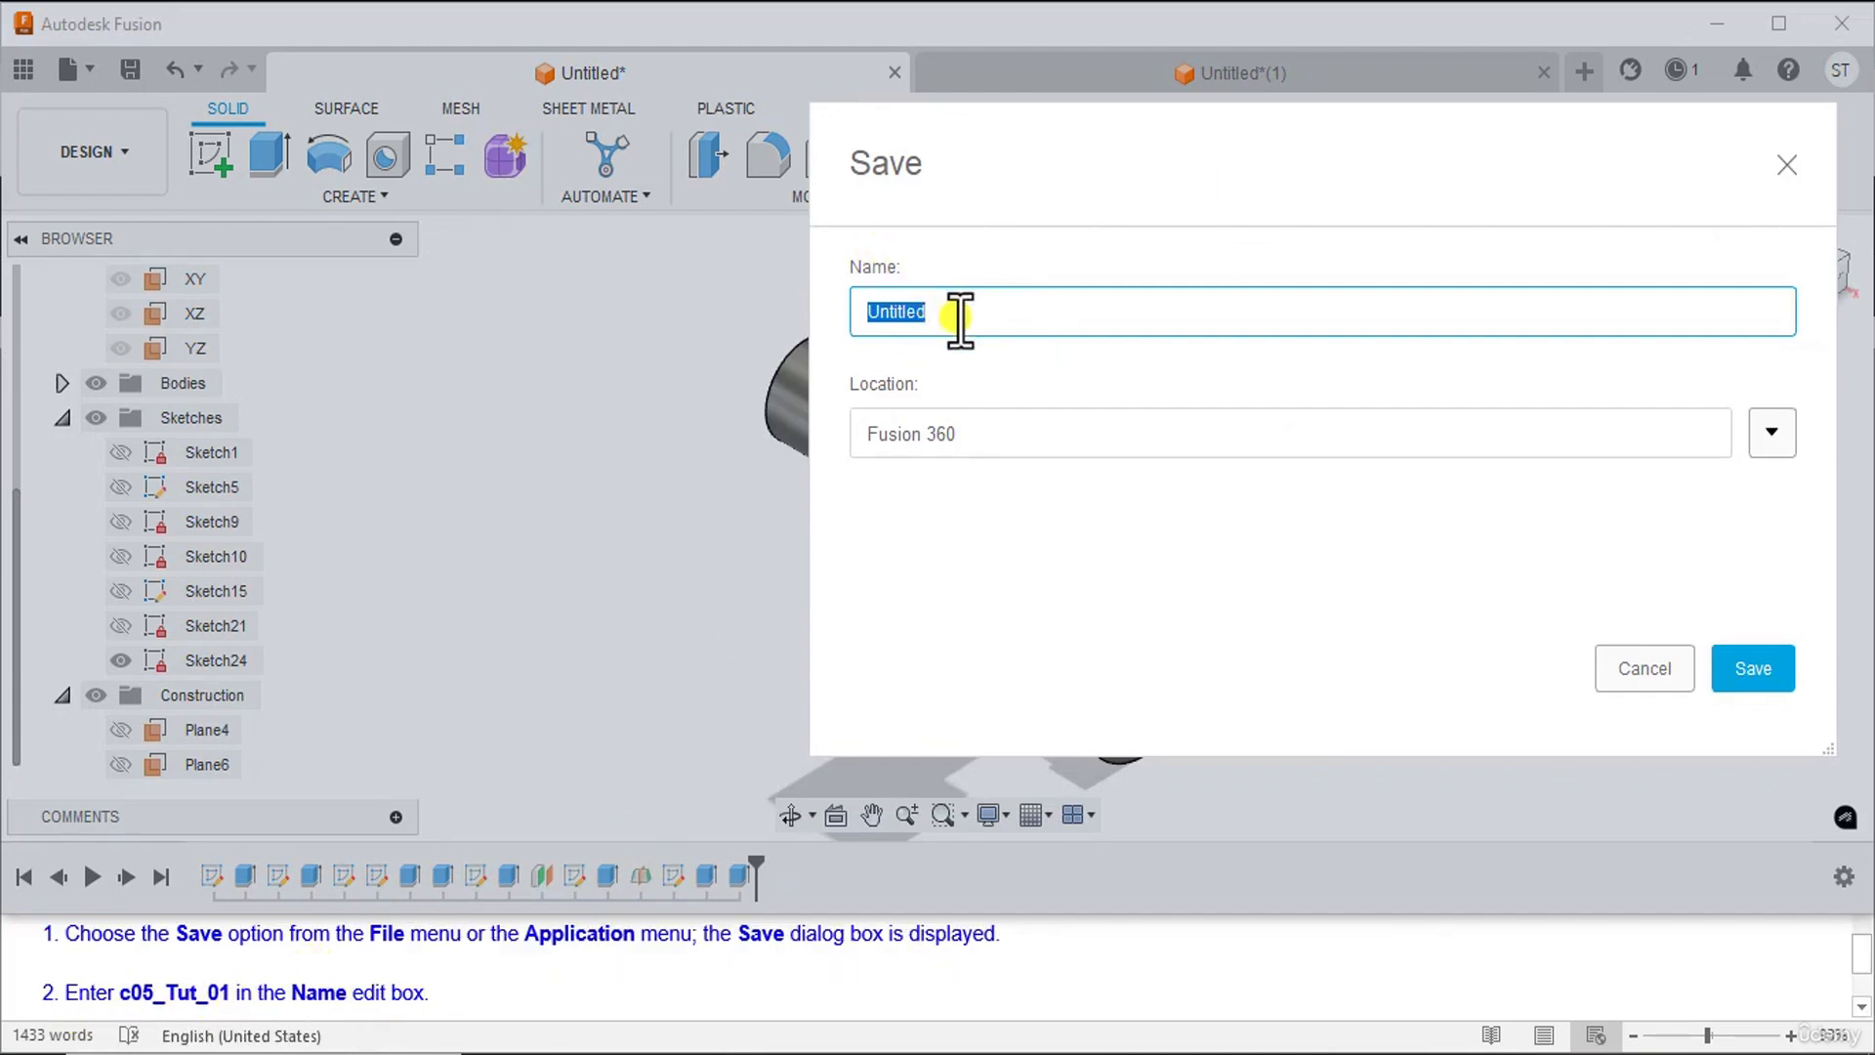
pyautogui.write('c0')
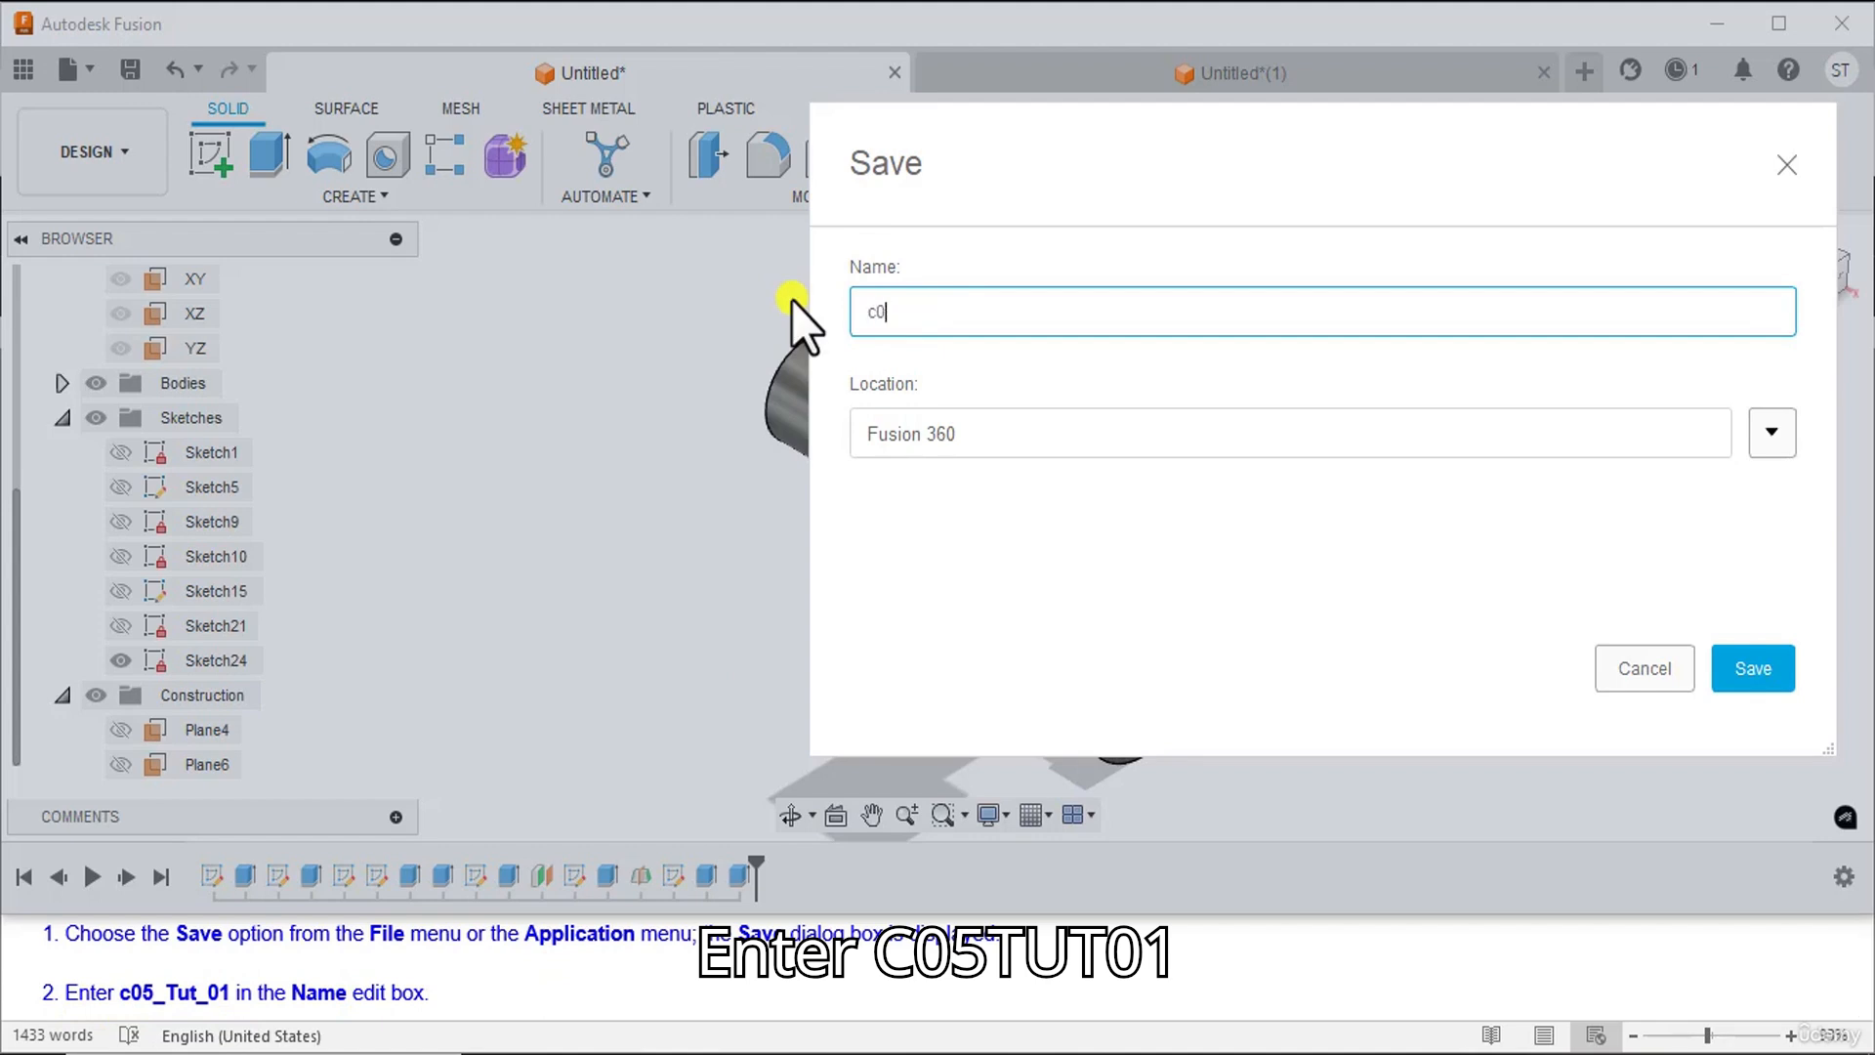
pyautogui.write('5_Tu')
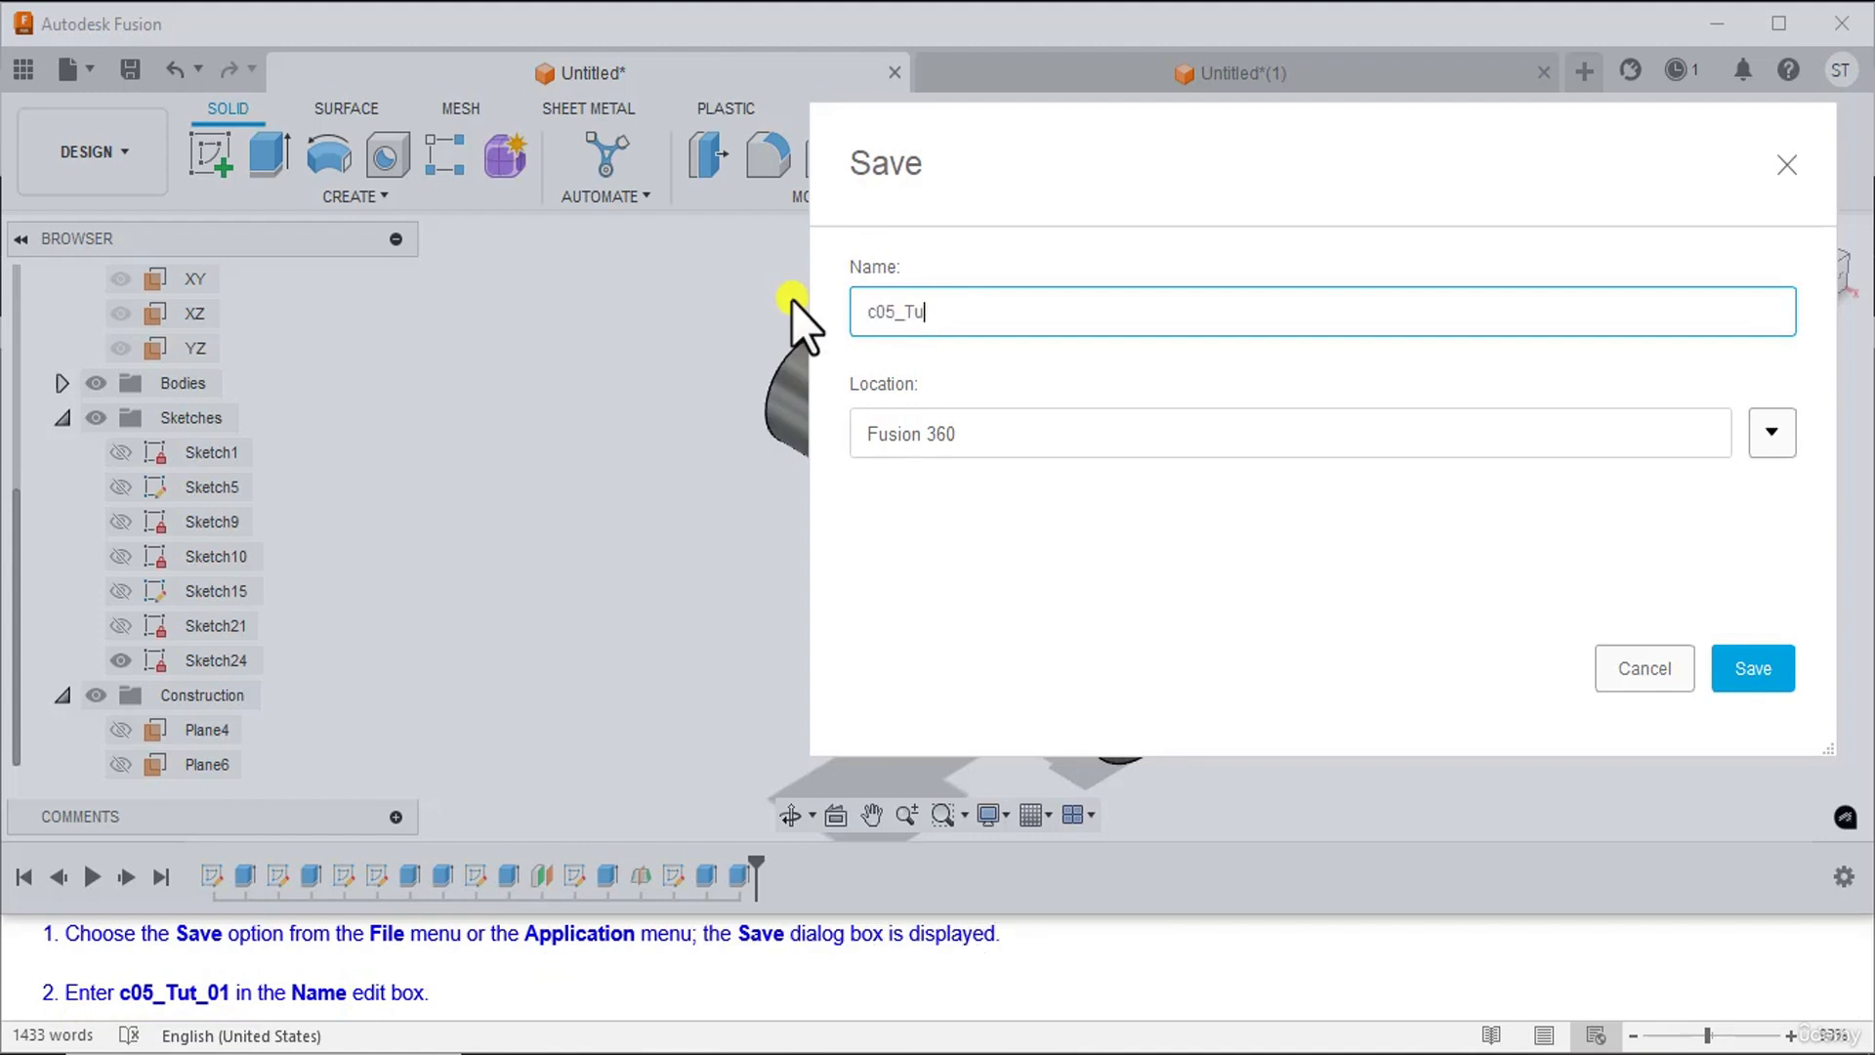
pyautogui.write('t_01')
# - Expand the save location choices, select the CADCIM project as the destination, and save the model there
pyautogui.scroll(-1, 176, 1010)
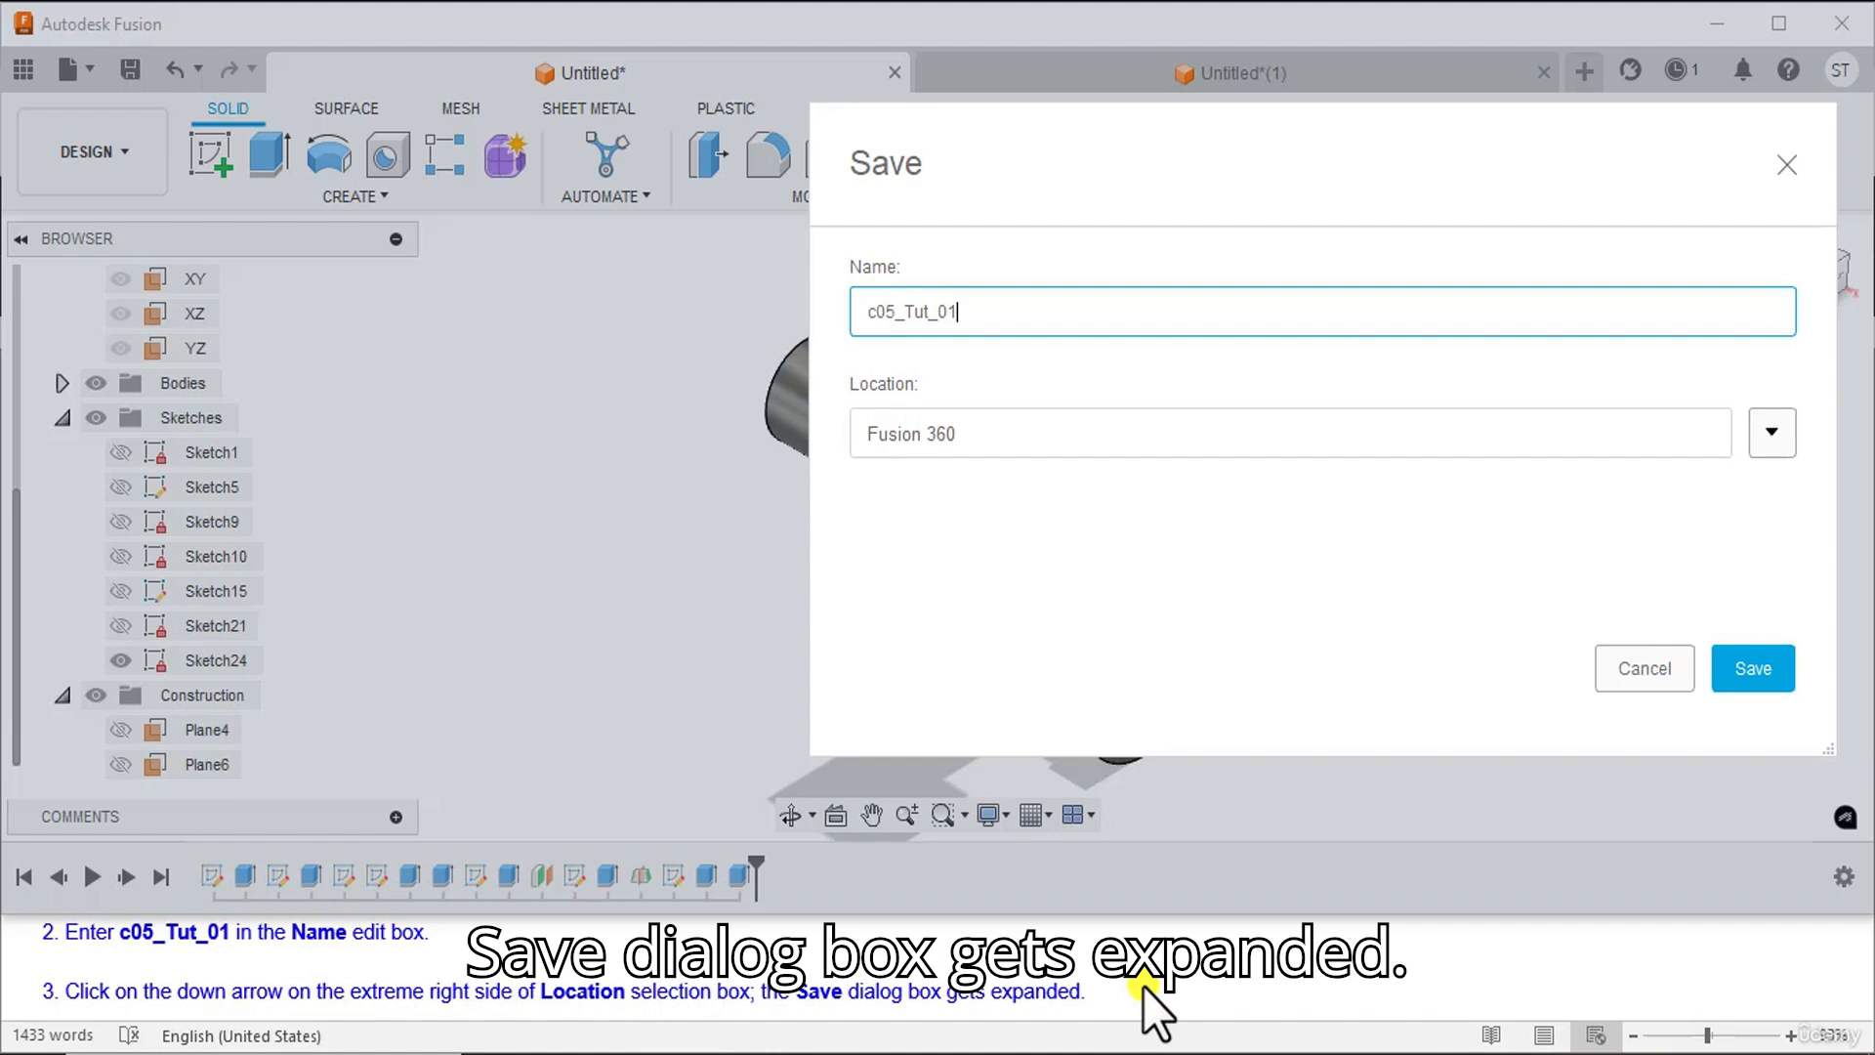
pyautogui.click(1788, 442)
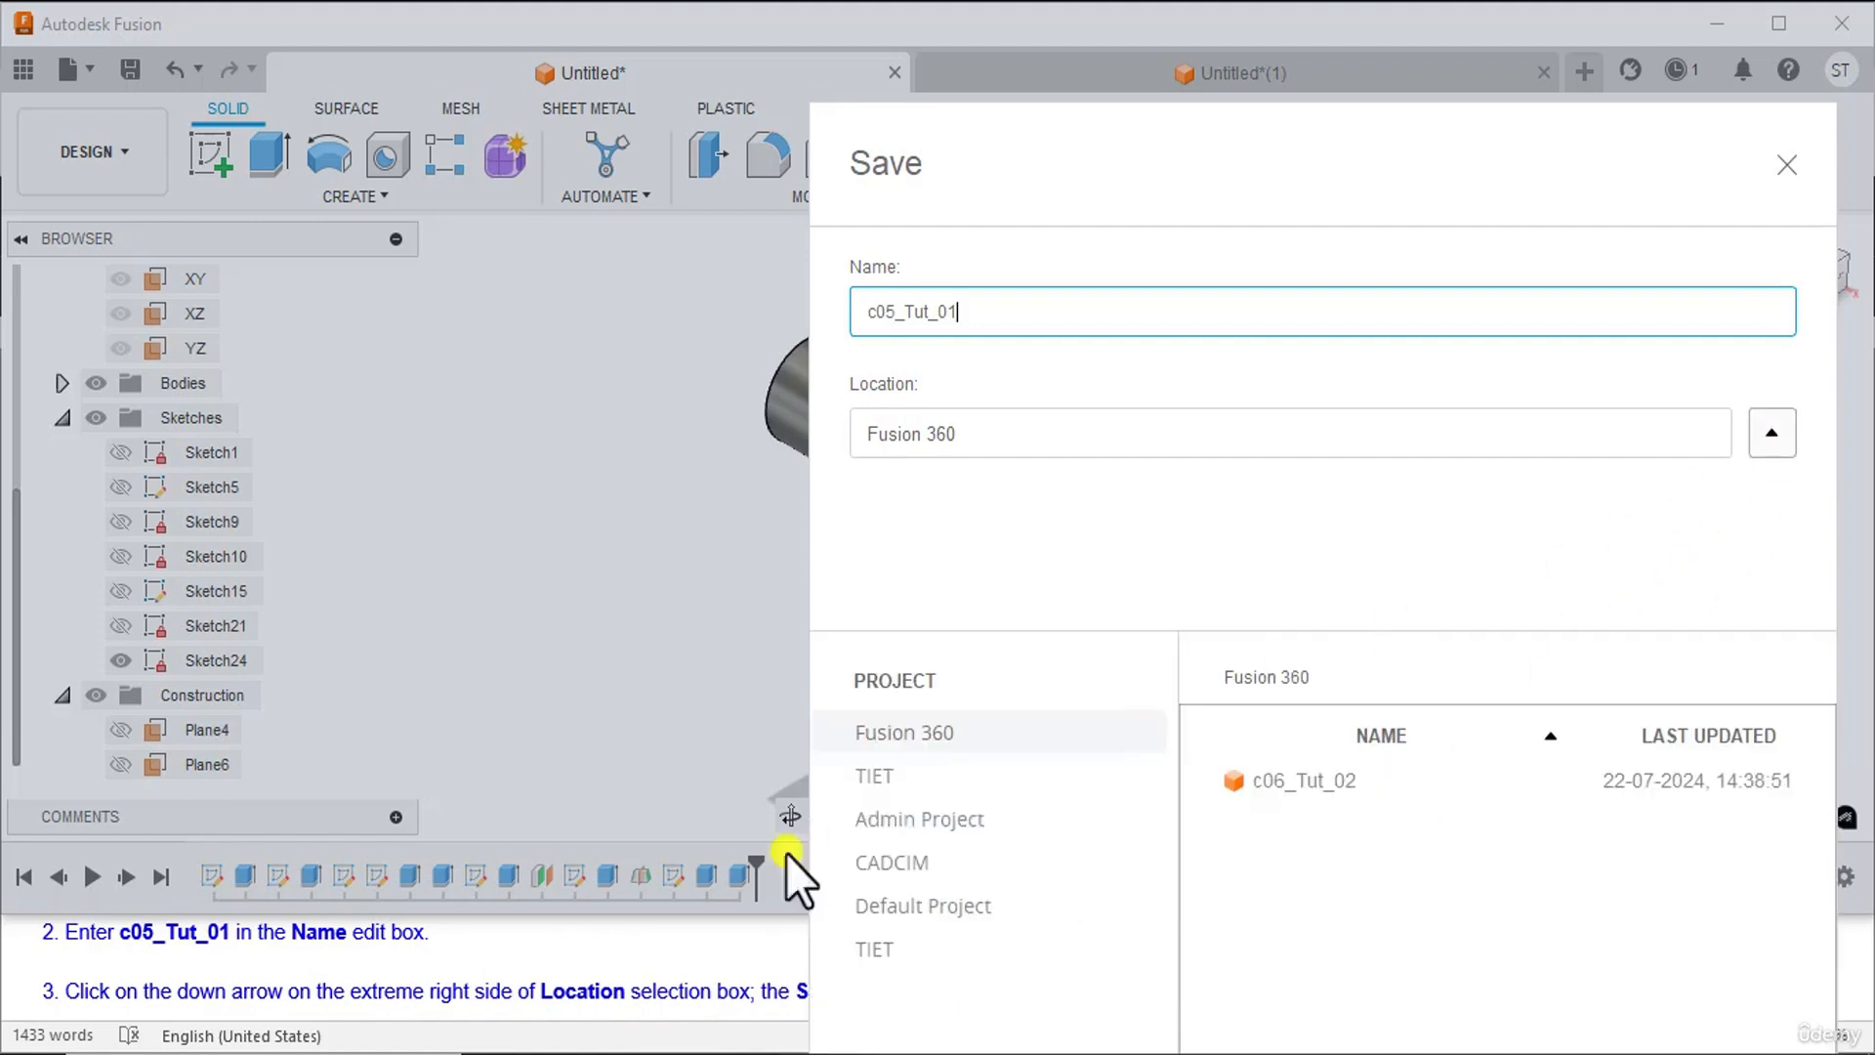
pyautogui.moveTo(998, 167); pyautogui.dragTo(1218, 9)
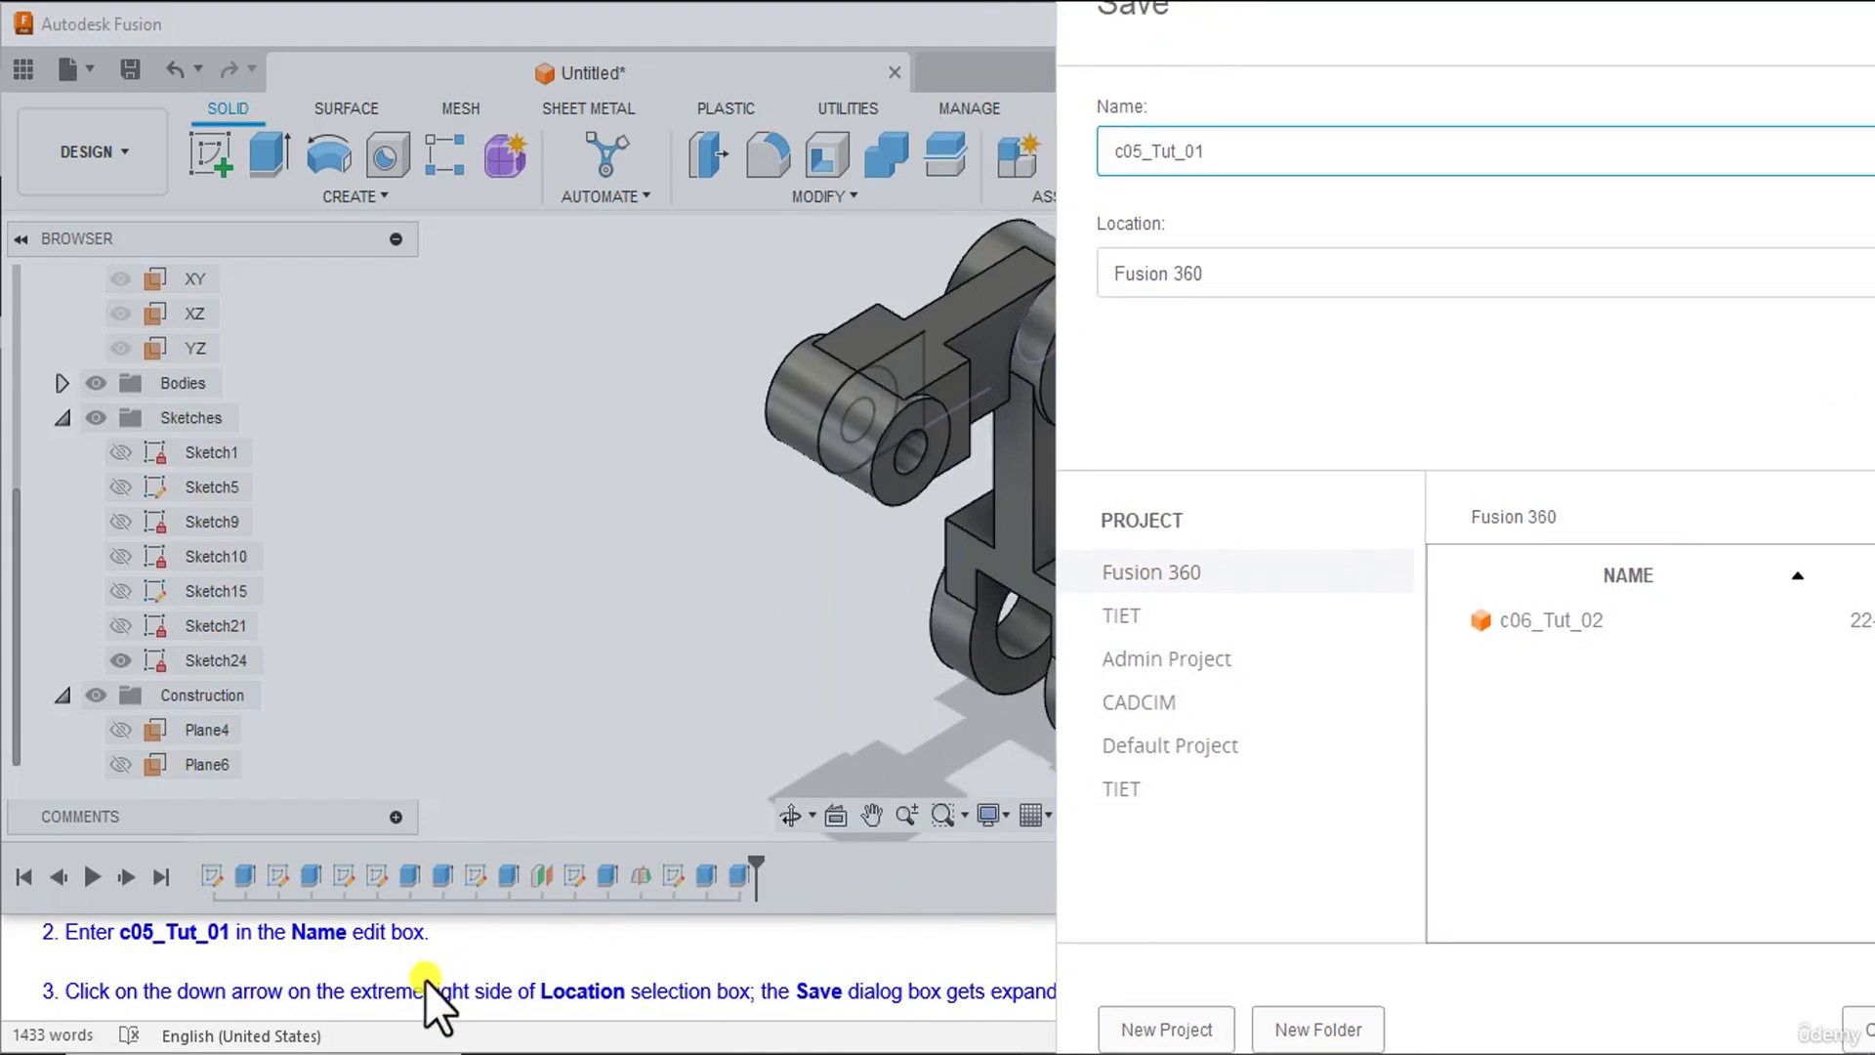
pyautogui.scroll(-1, 425, 980)
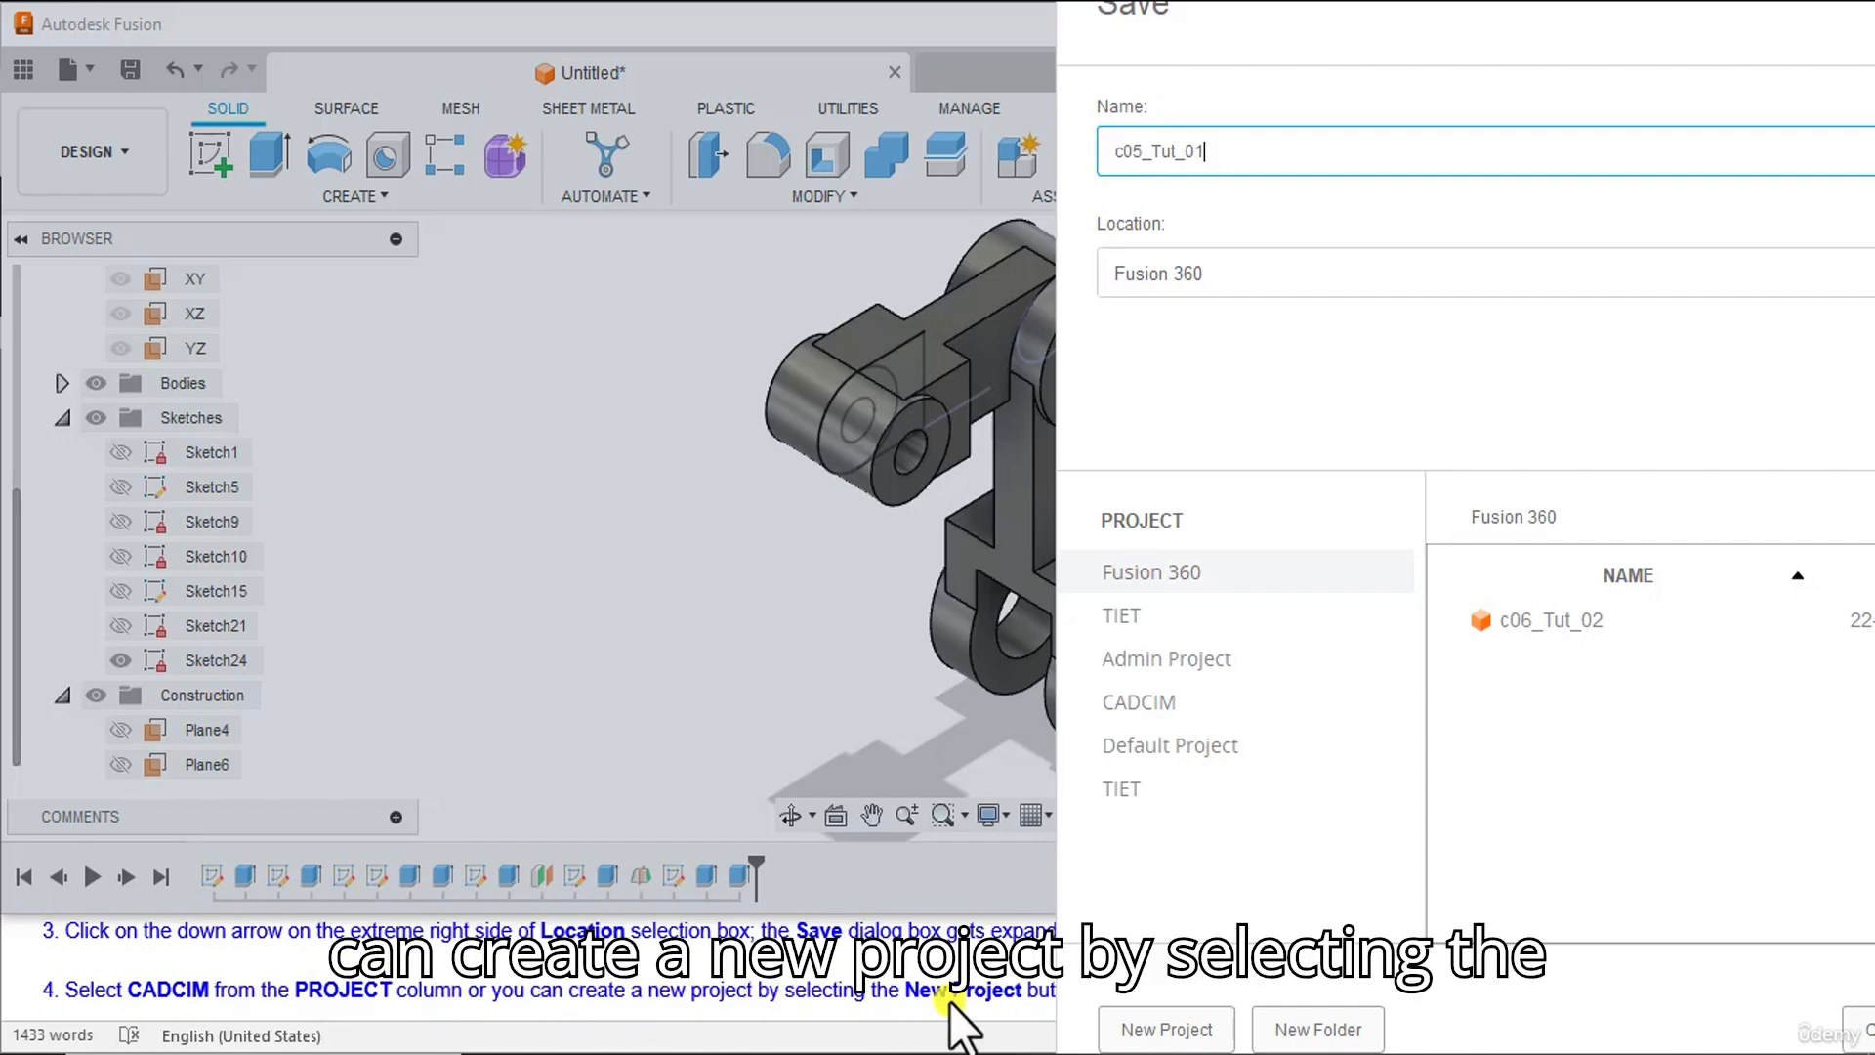
pyautogui.moveTo(1124, 44); pyautogui.dragTo(23, 78)
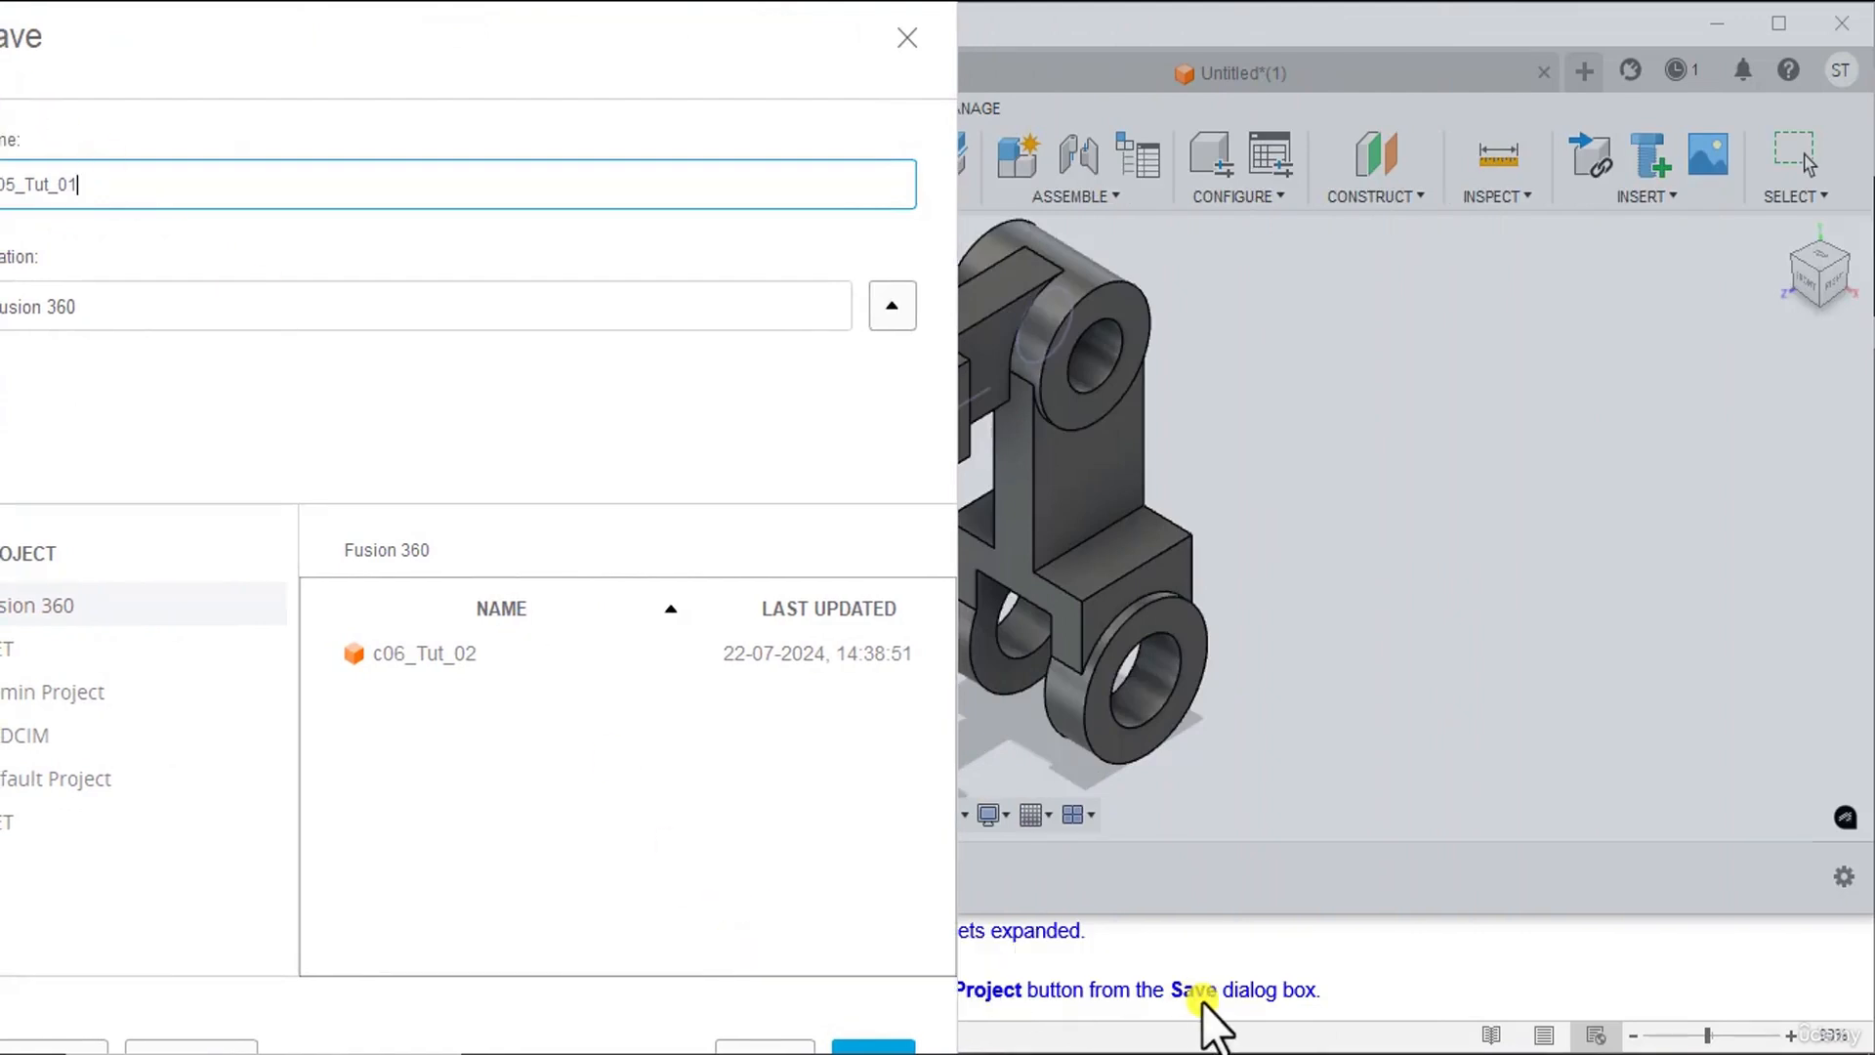
pyautogui.moveTo(418, 76); pyautogui.dragTo(1312, 108)
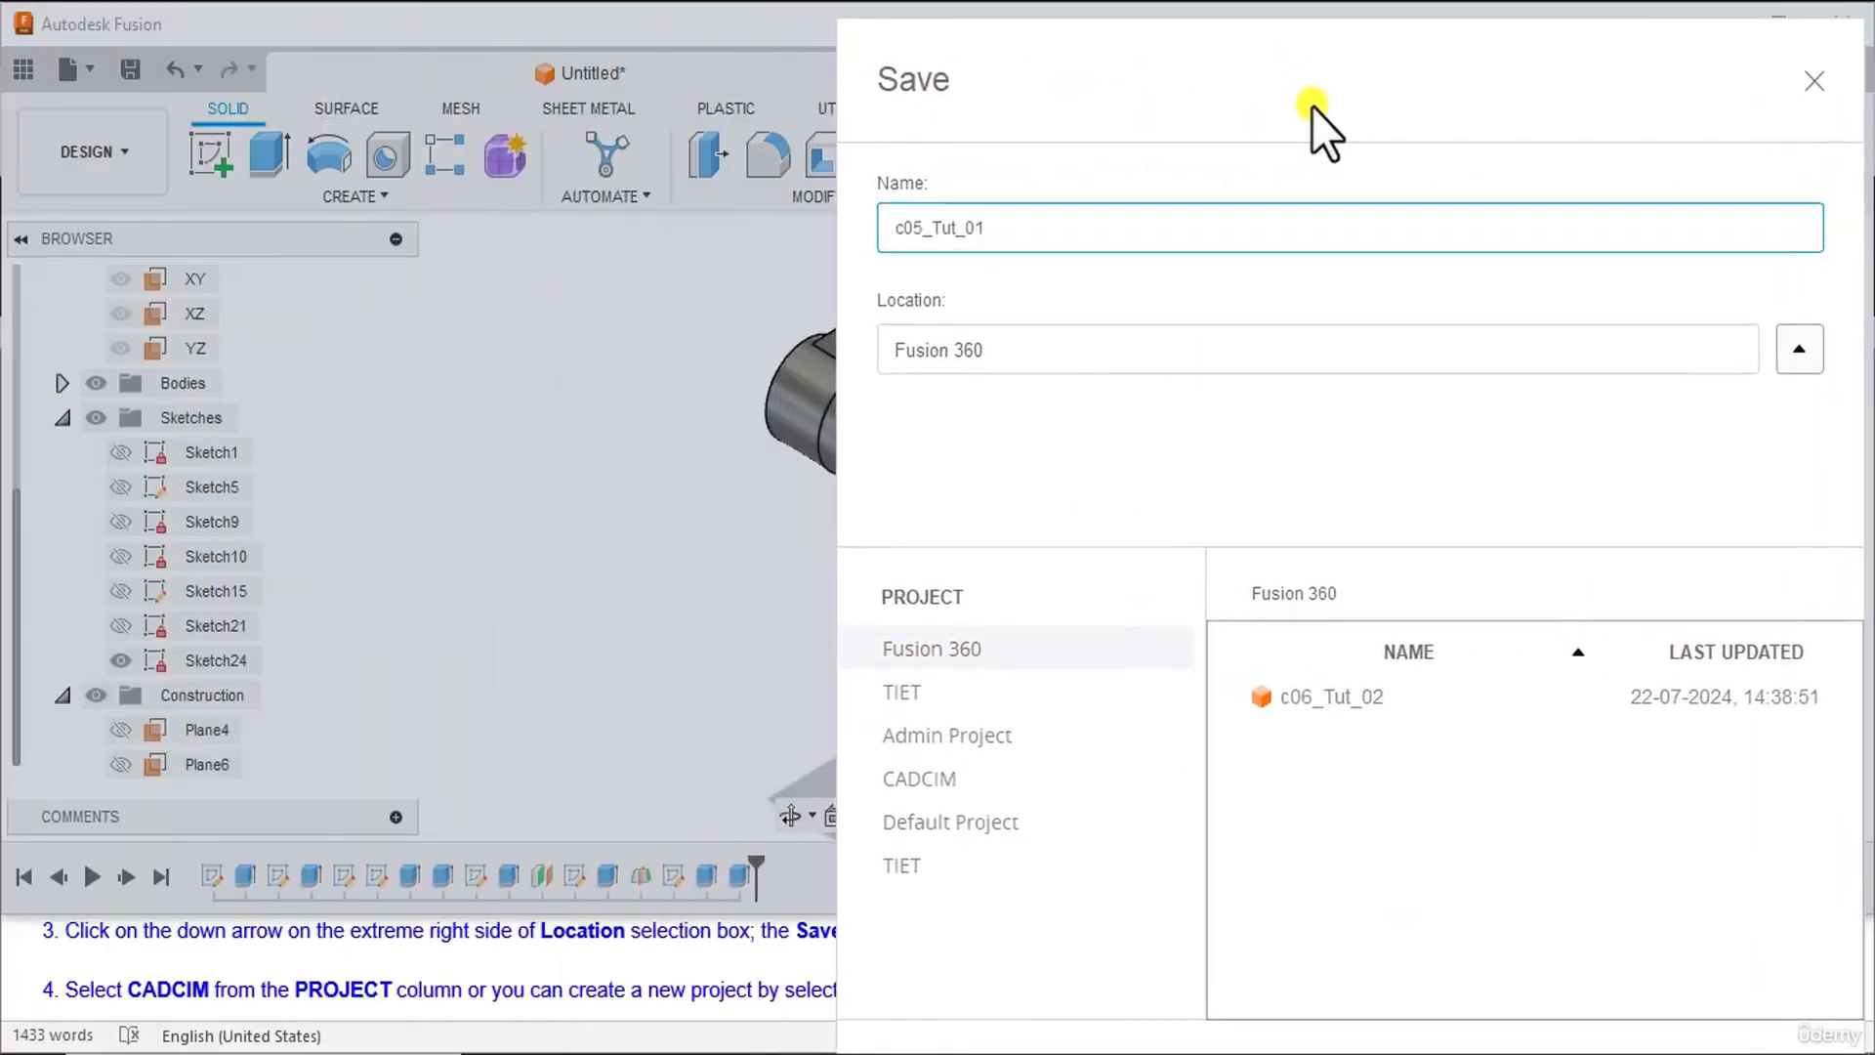
pyautogui.click(898, 784)
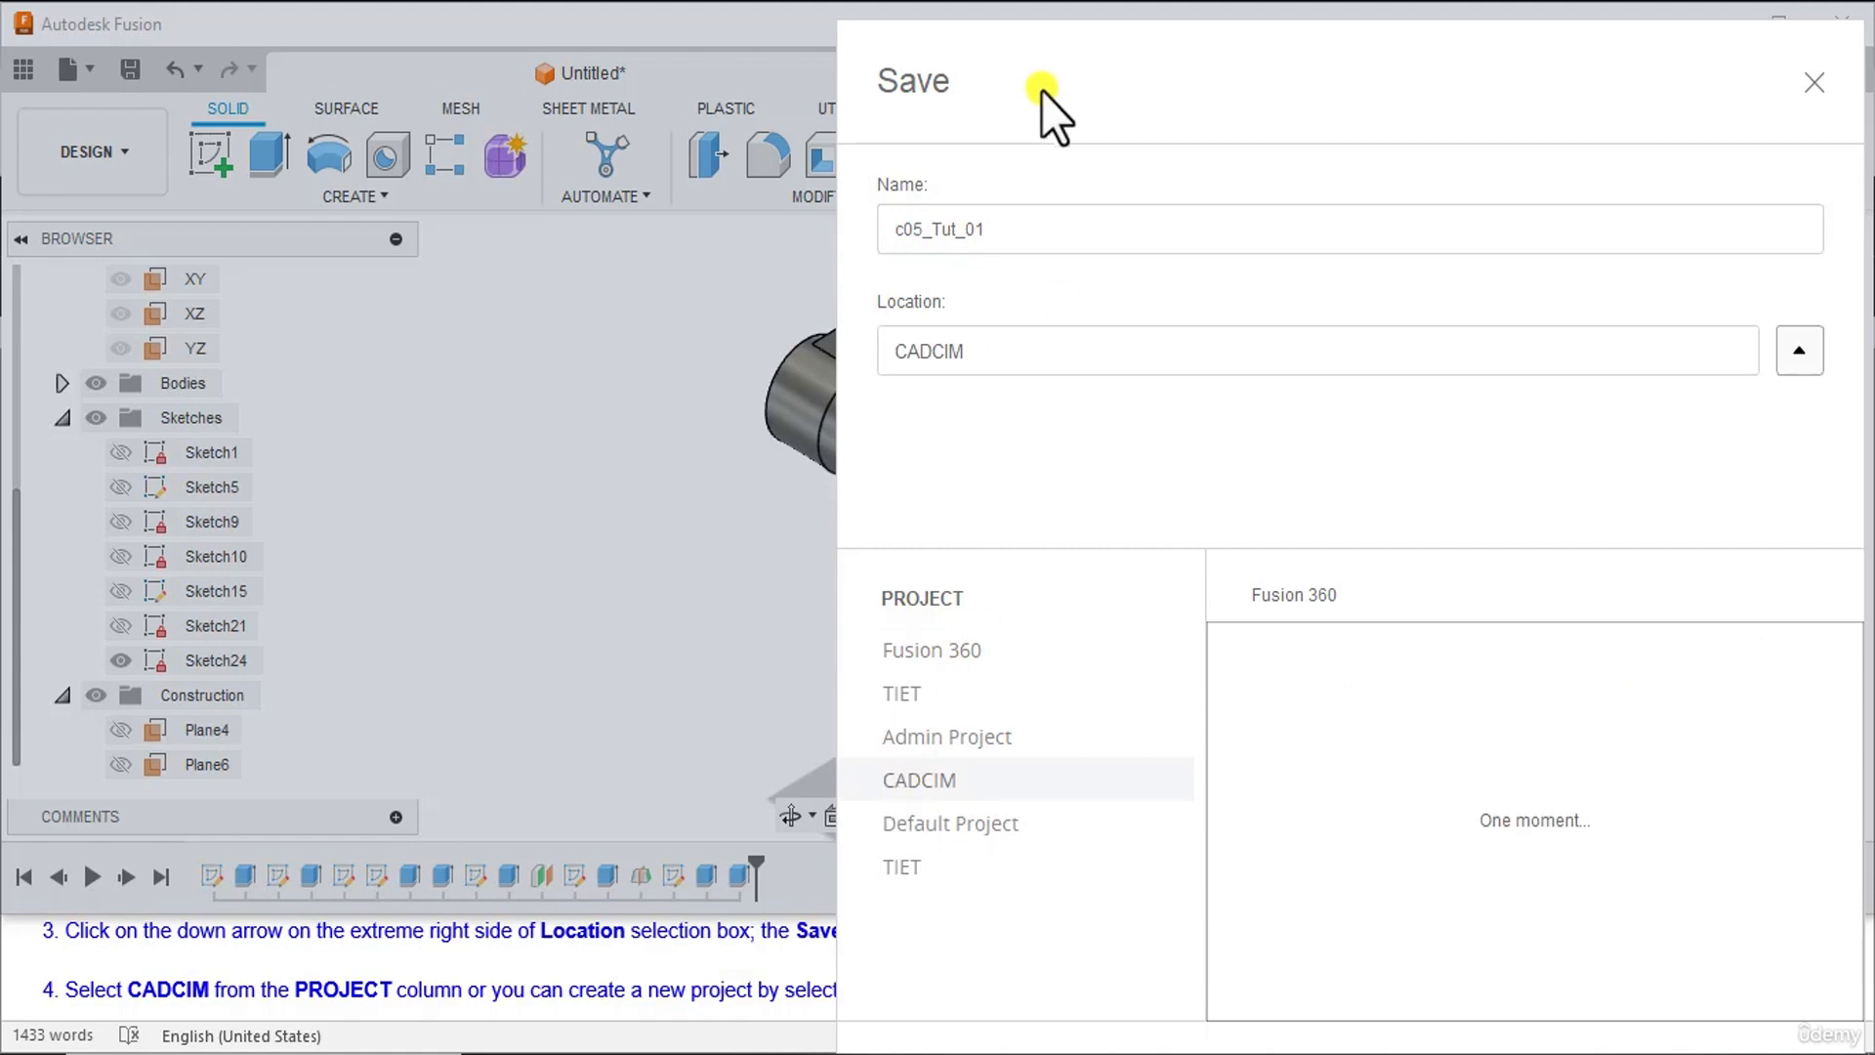
pyautogui.moveTo(1055, 130); pyautogui.dragTo(1052, 55)
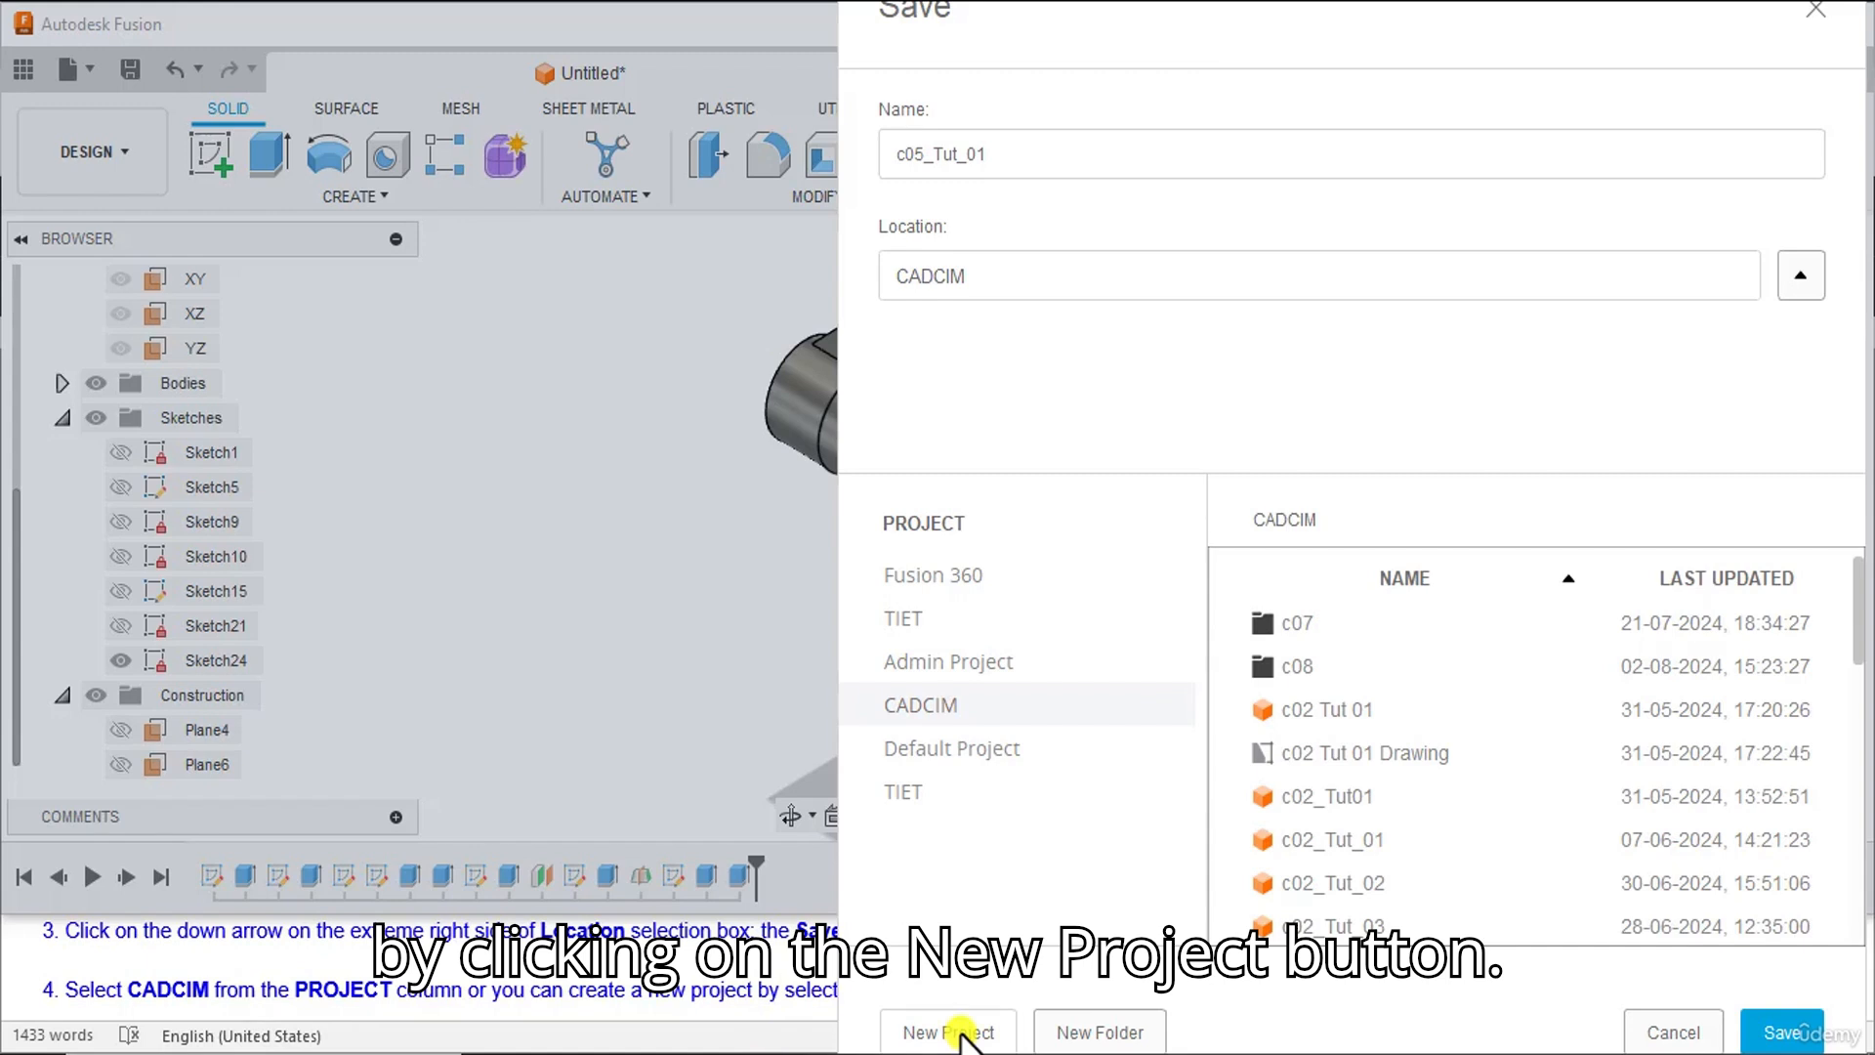
pyautogui.scroll(-1, 493, 986)
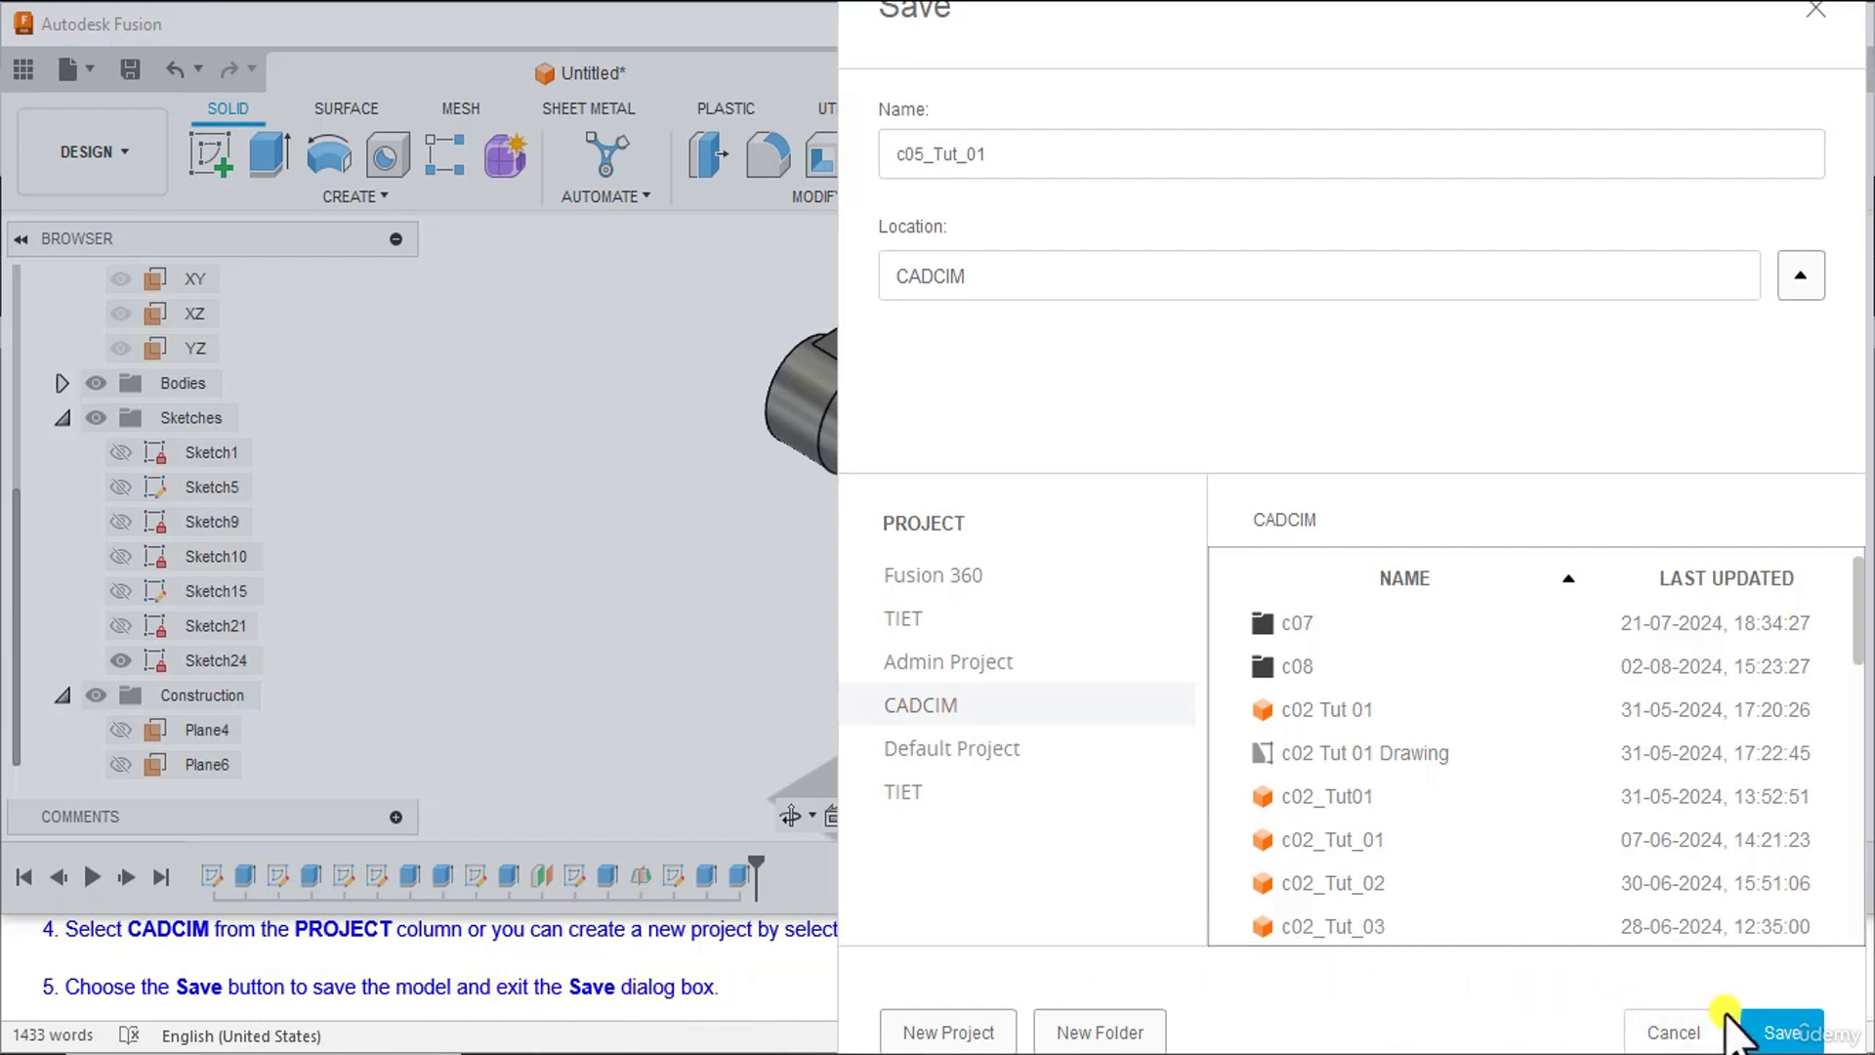
pyautogui.click(1795, 1038)
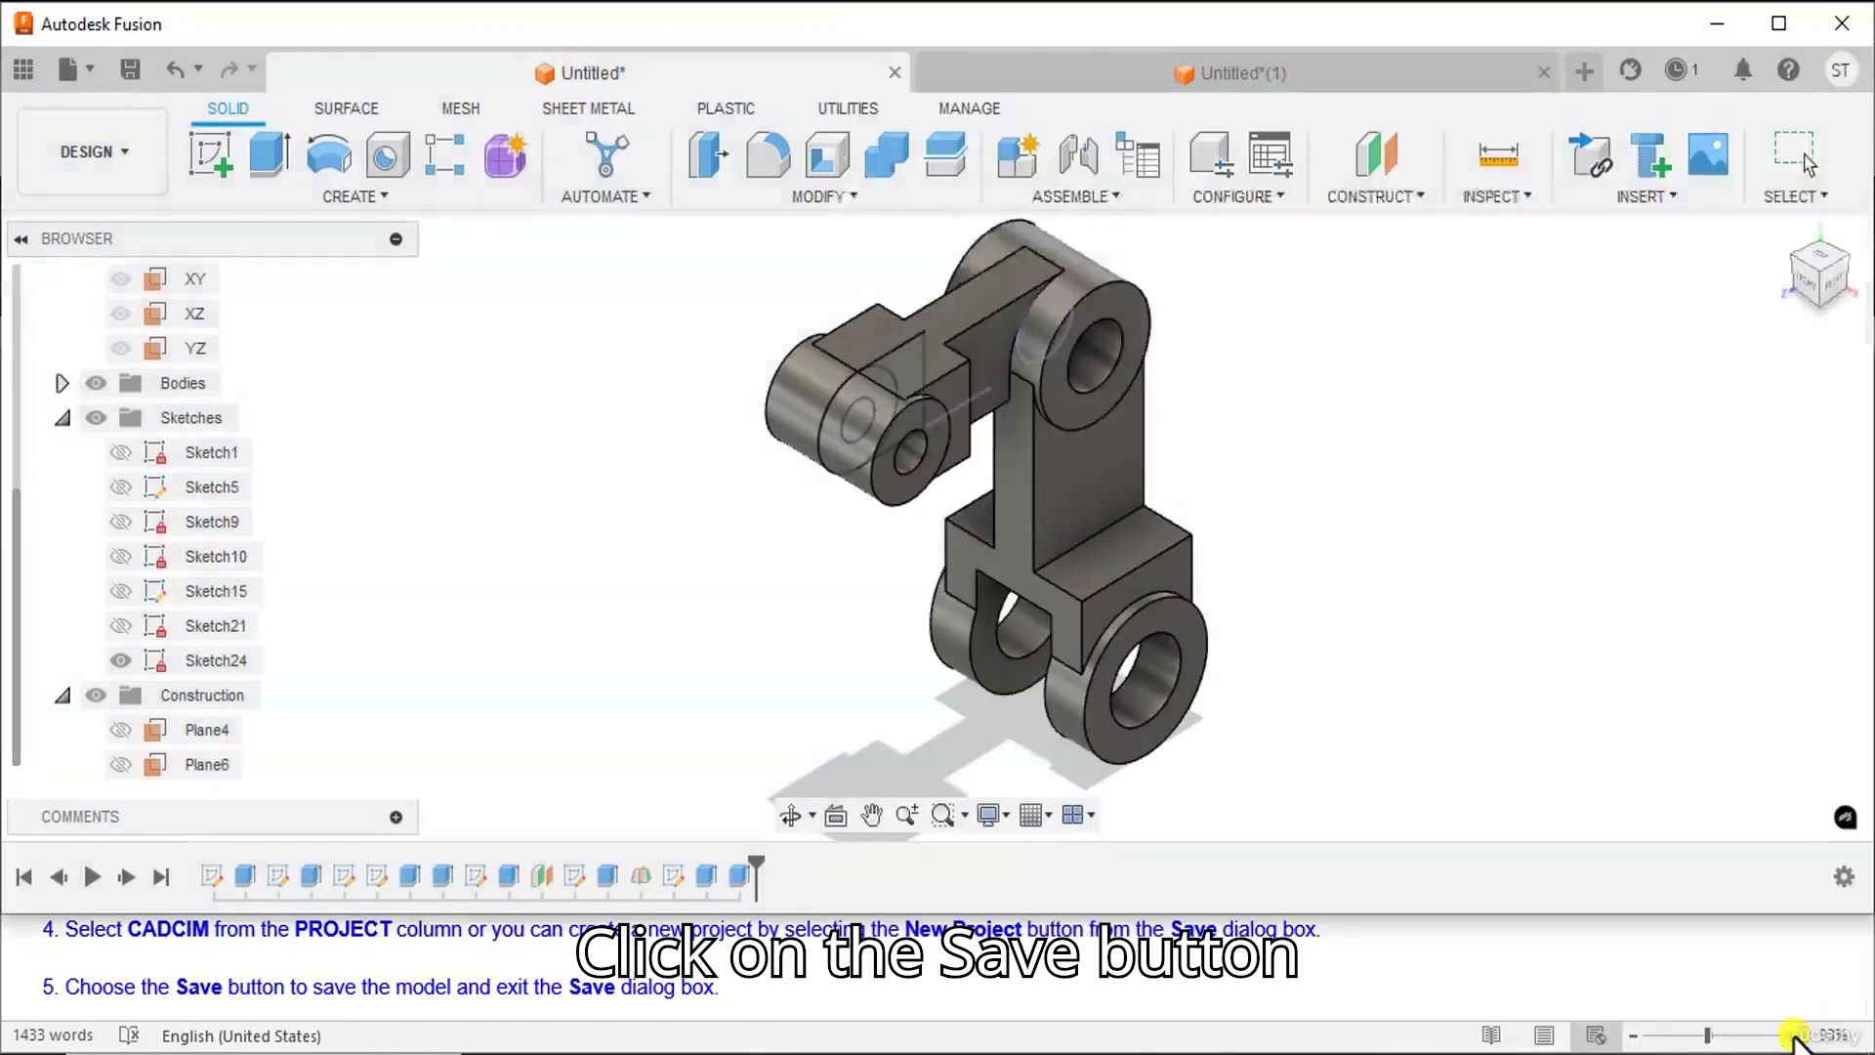